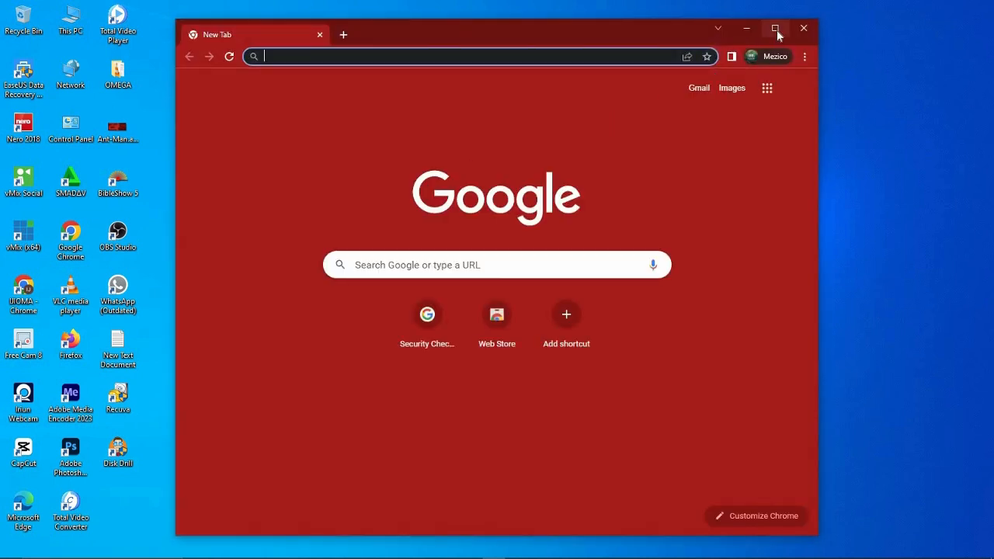
- Search Google for "capcut"
click(475, 267)
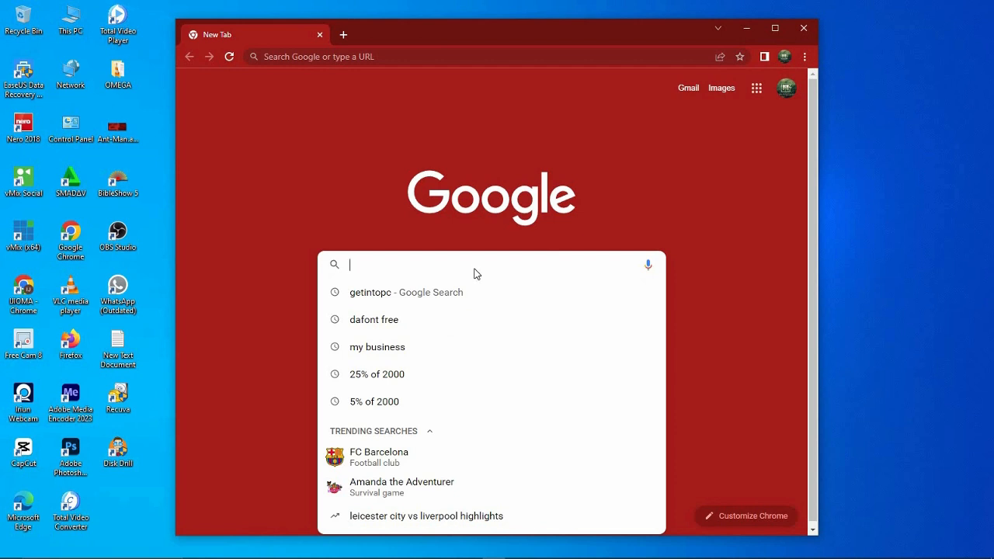
text(cup)
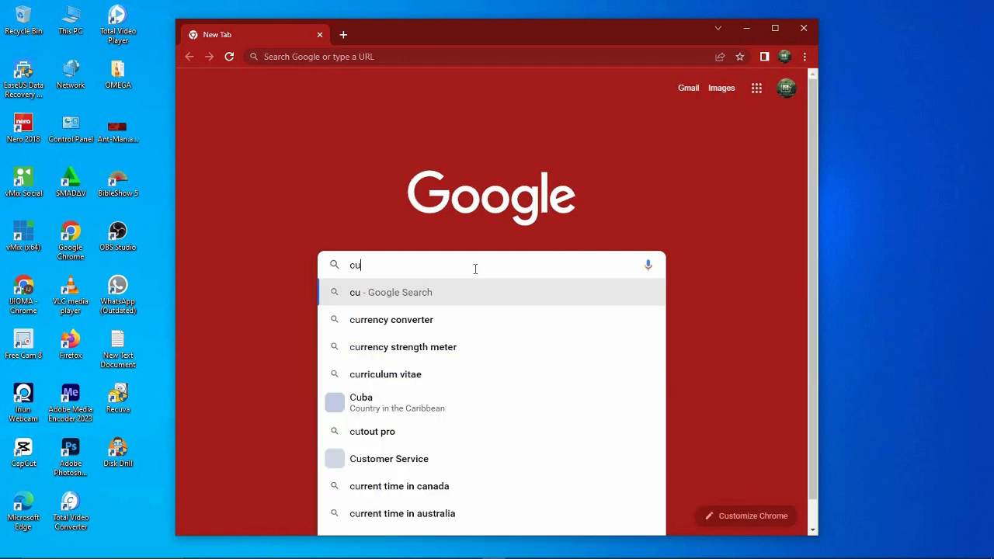
key(BackSpace)
key(BackSpace)
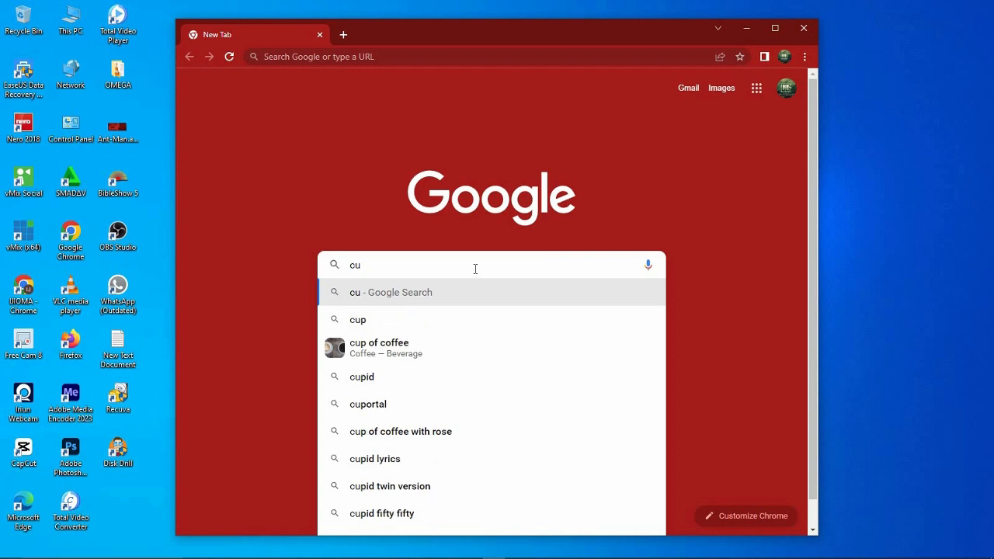
text(apcu)
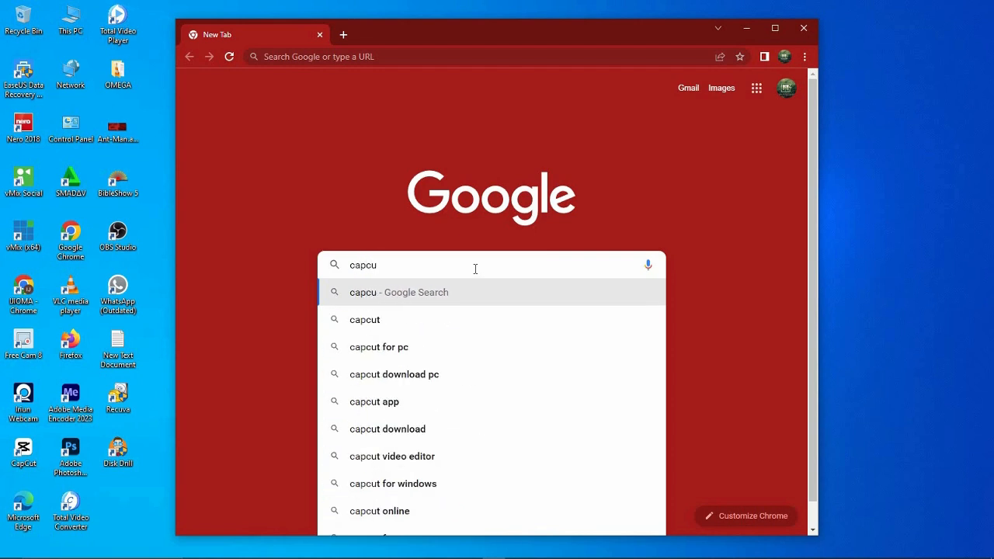
click(405, 318)
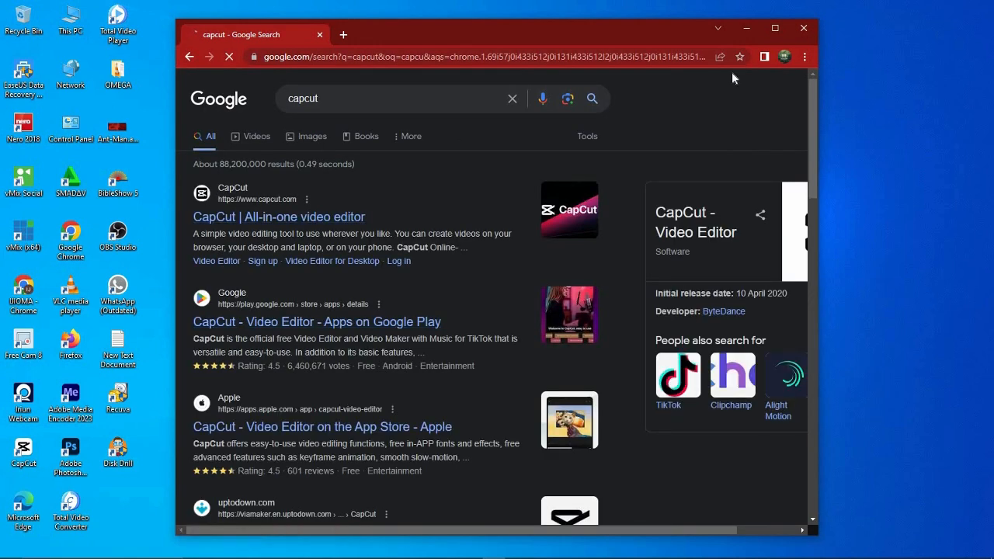
- Open the official CapCut website from the search results in a maximized window and download the Windows version
click(775, 28)
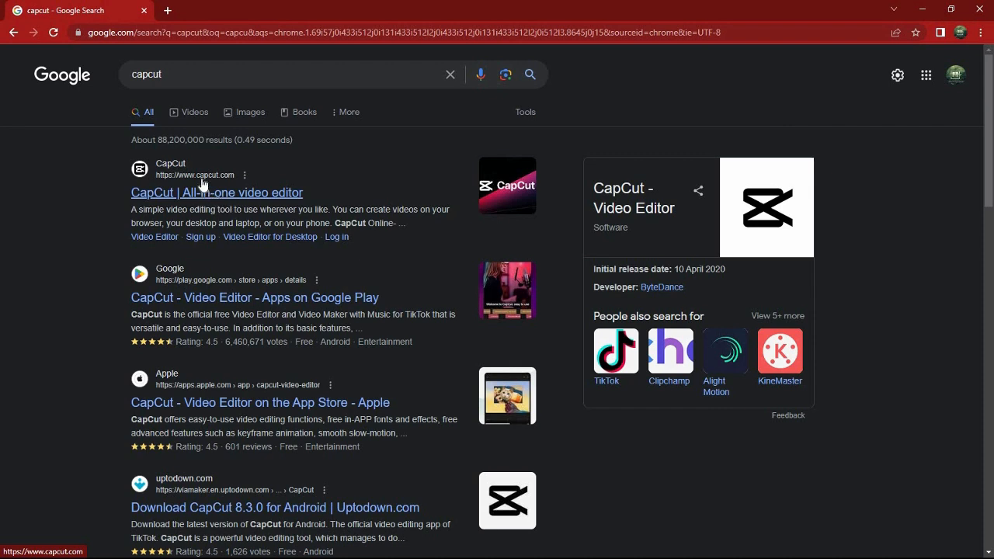
click(187, 198)
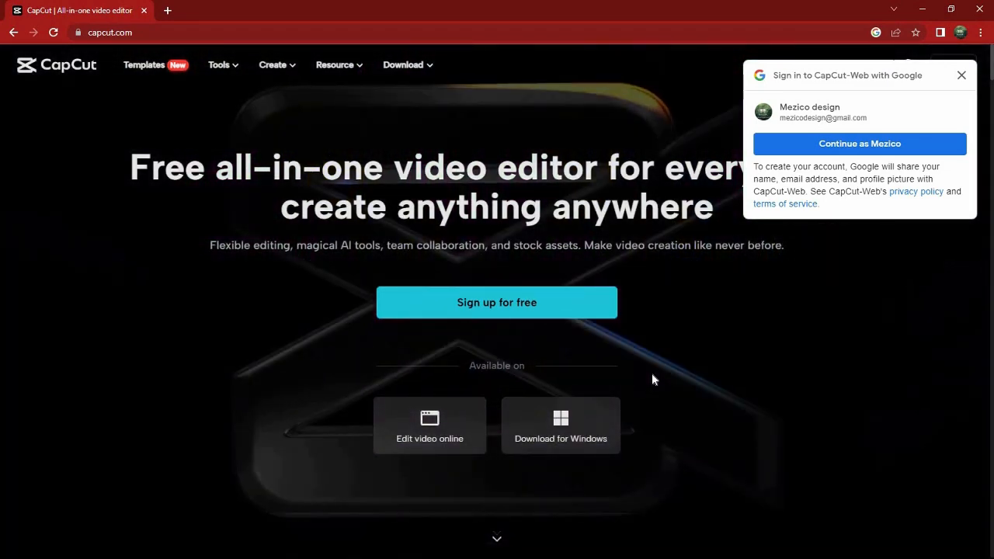
click(588, 421)
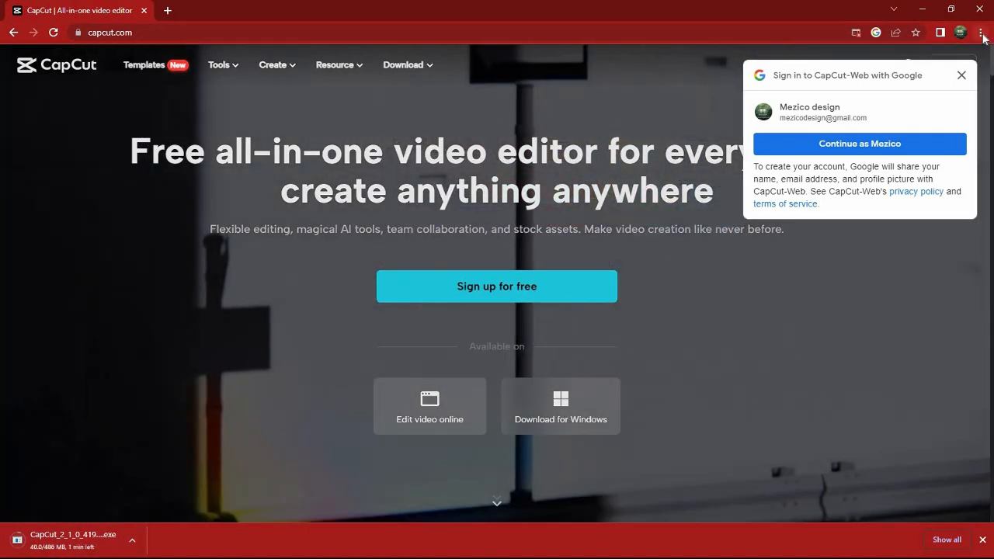
- Show the browser's download list and pause the CapCut installer download
click(981, 34)
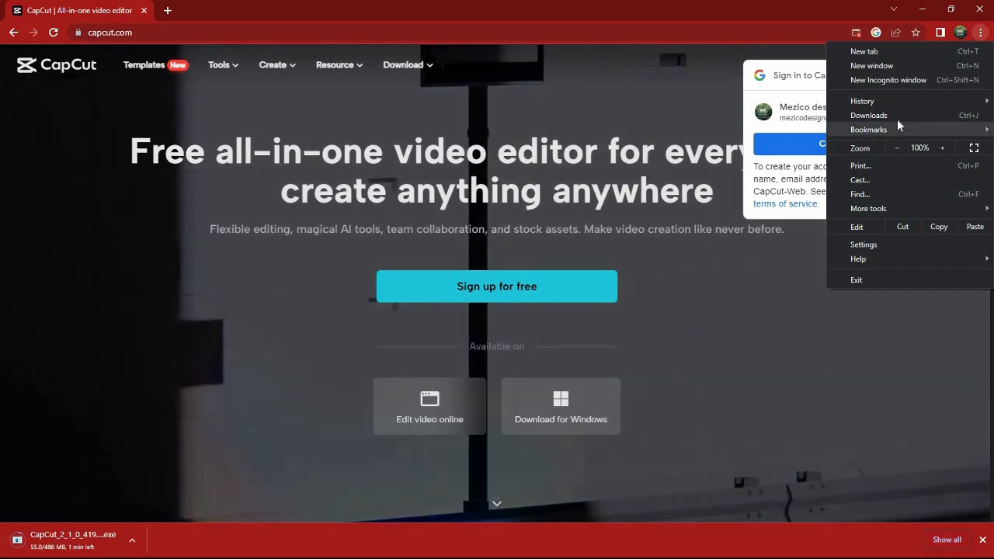
click(897, 117)
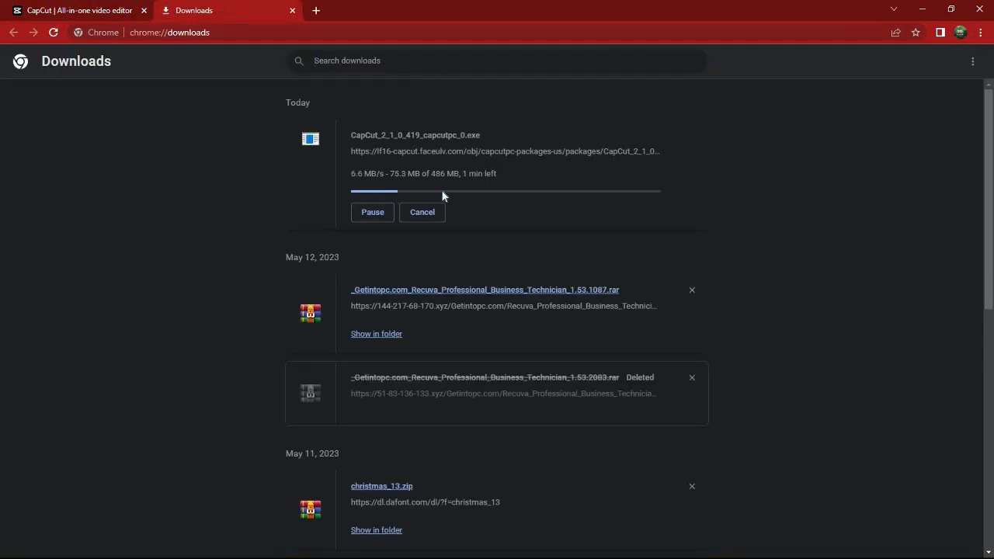
click(363, 213)
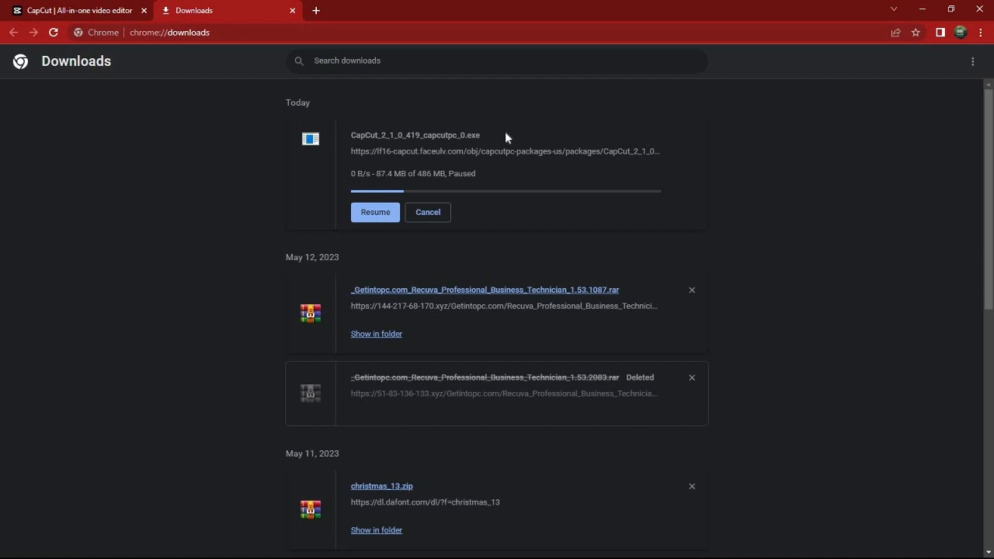
- Minimize the browser and launch the installed CapCut desktop app
click(928, 9)
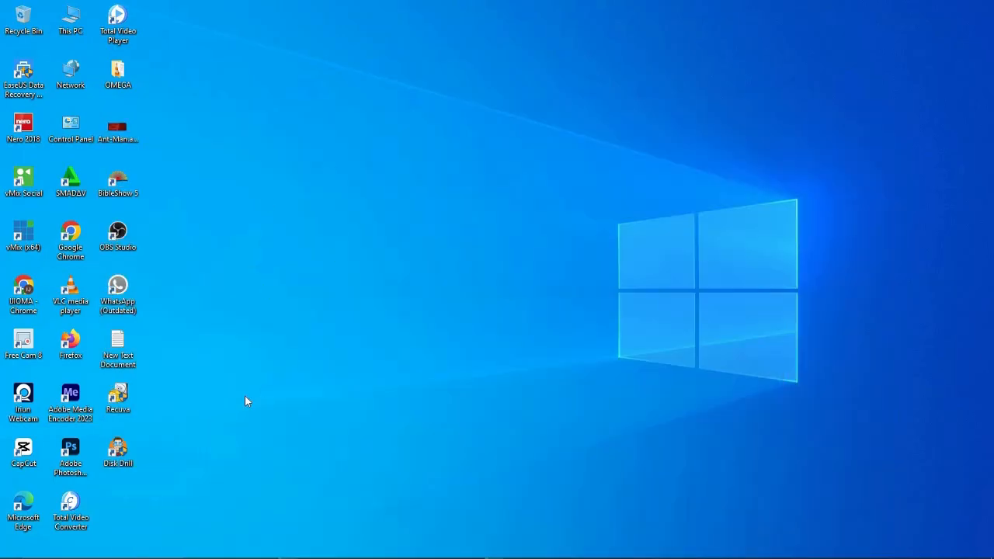
double_click(23, 450)
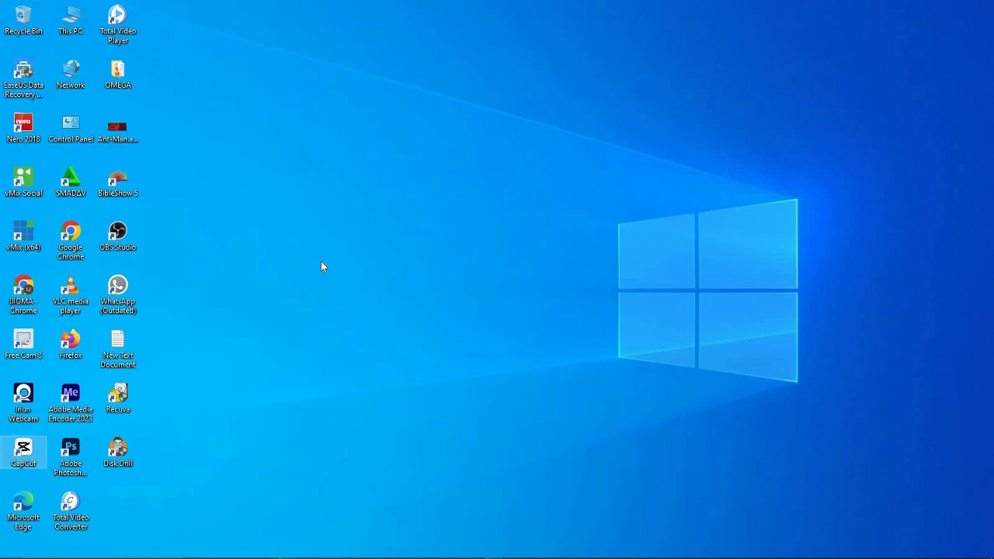
mouse_move(369, 553)
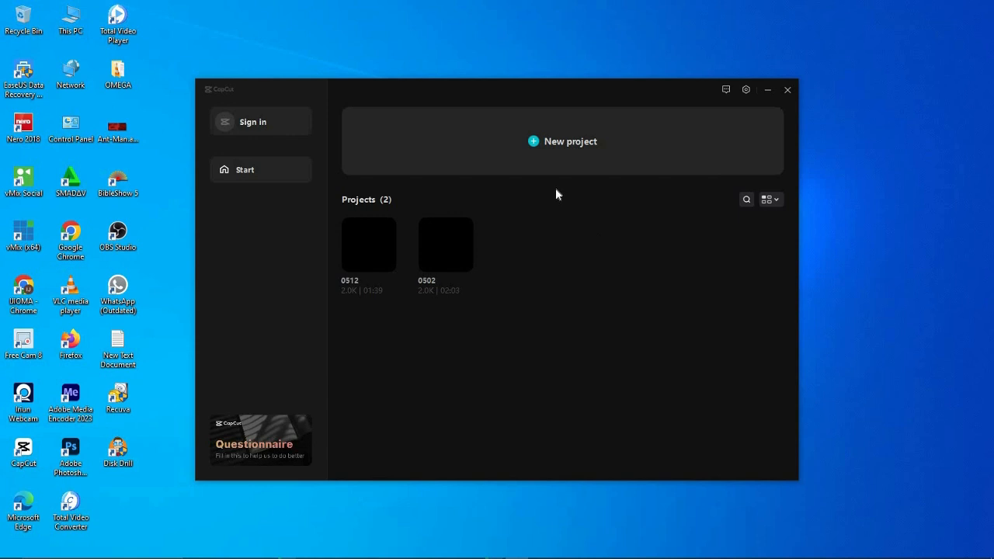
- Choose the Videos folder as the project save location in the CapCut settings
click(746, 92)
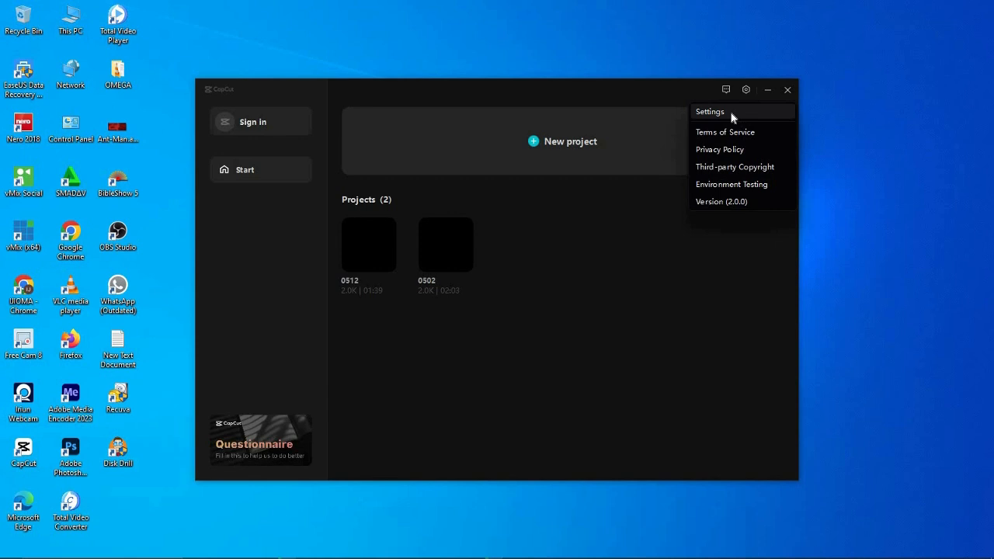
click(731, 115)
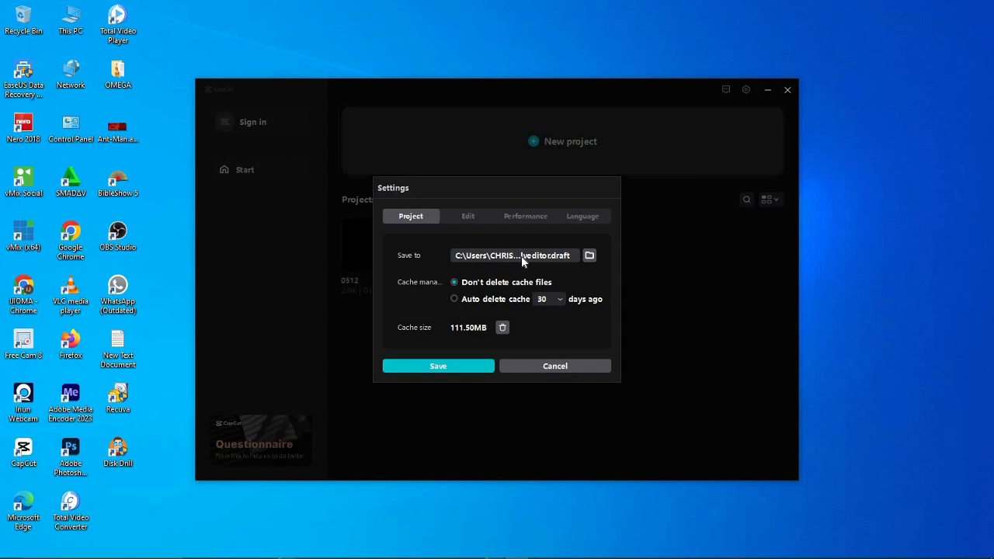
click(589, 257)
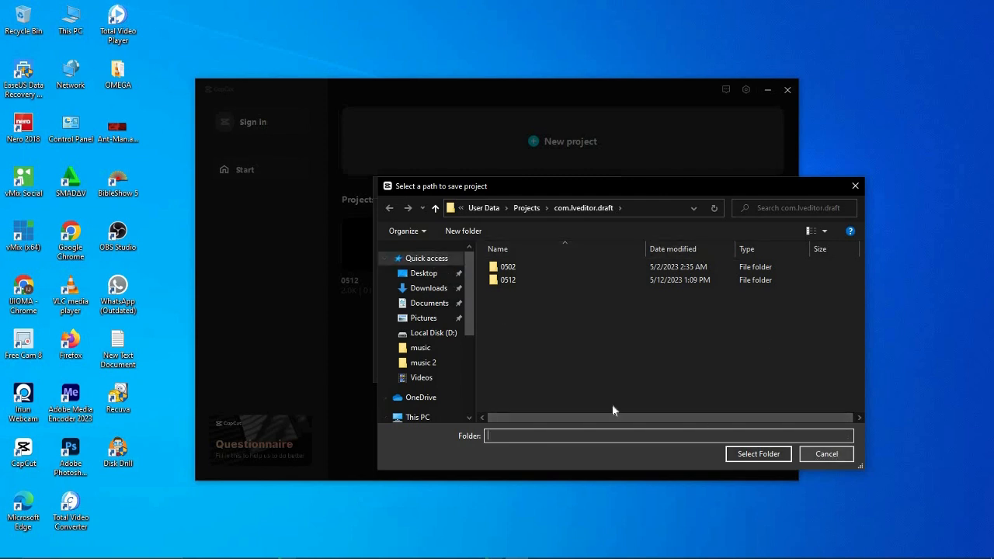
click(431, 378)
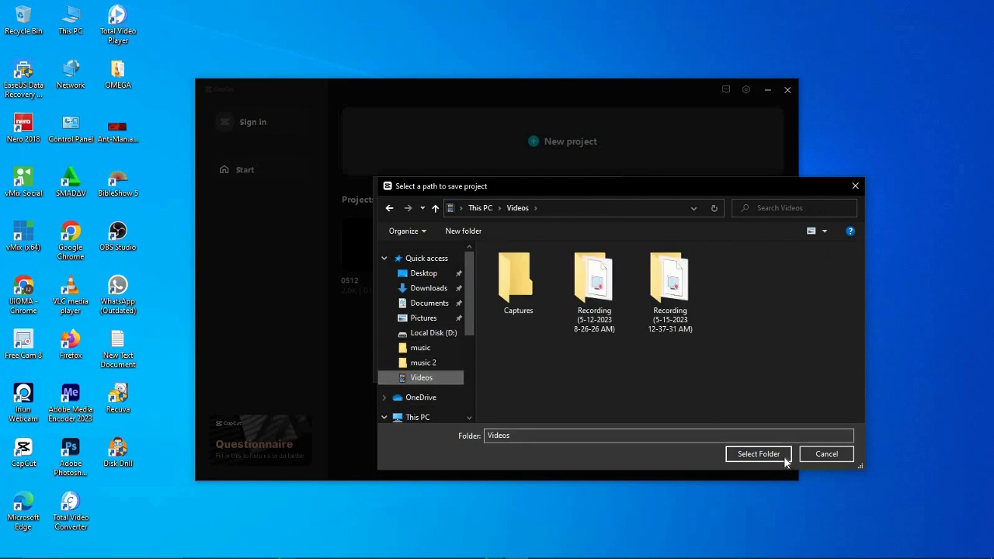
click(733, 454)
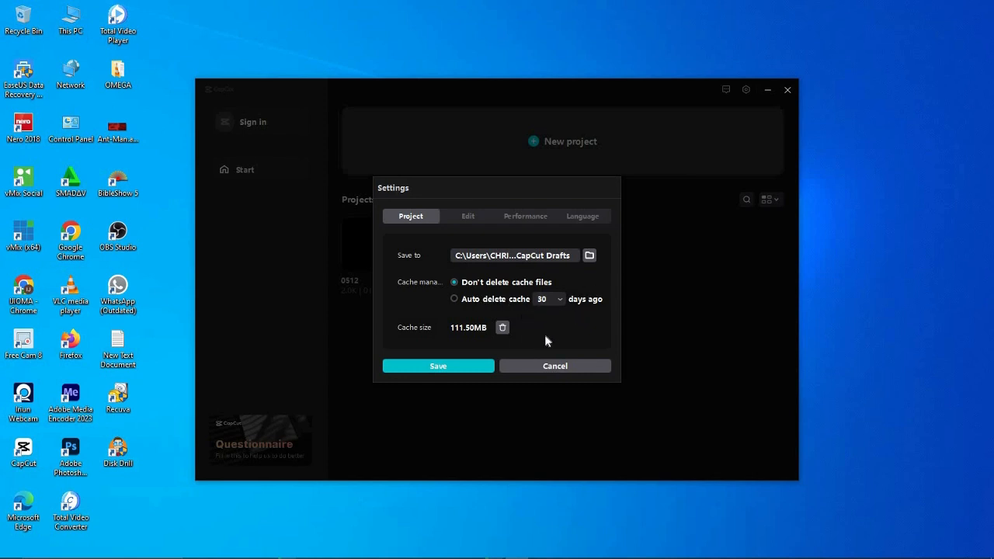
- Review the frame rate choices and the Performance and Language settings, then save the CapCut settings
click(463, 219)
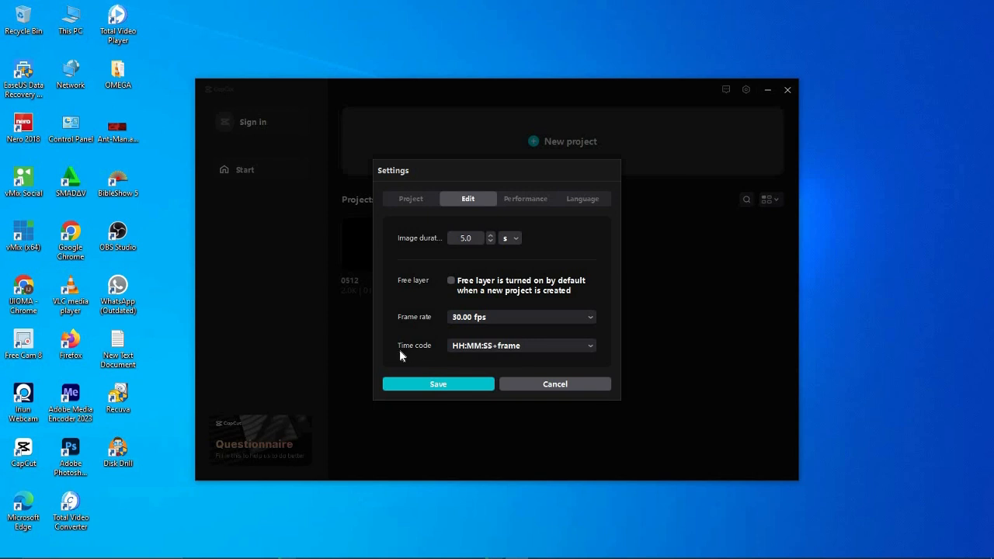
click(588, 320)
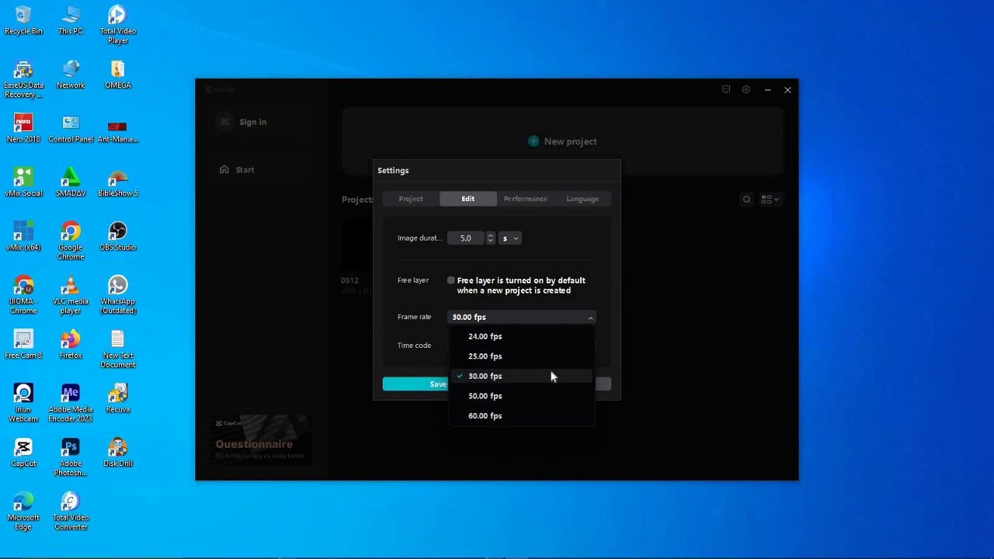
click(604, 337)
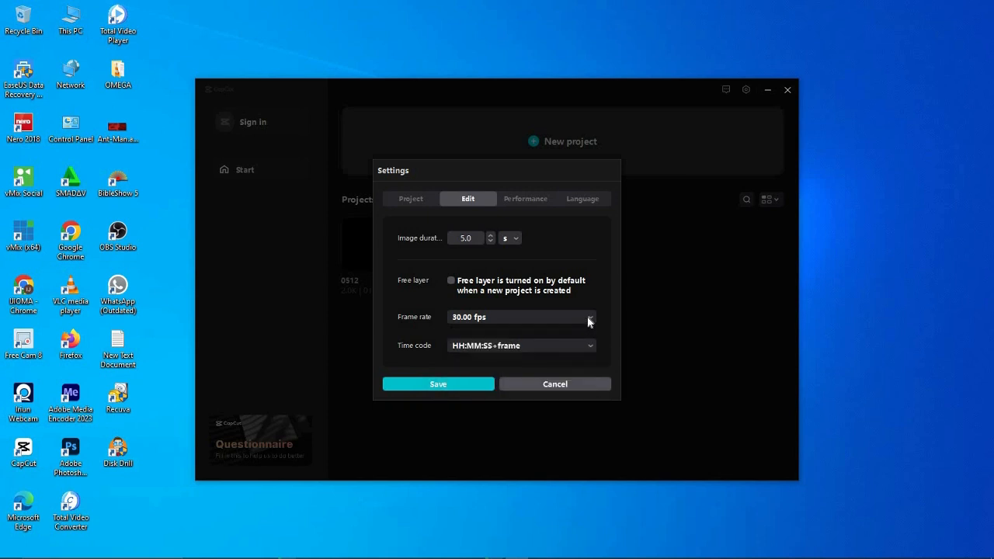
click(581, 321)
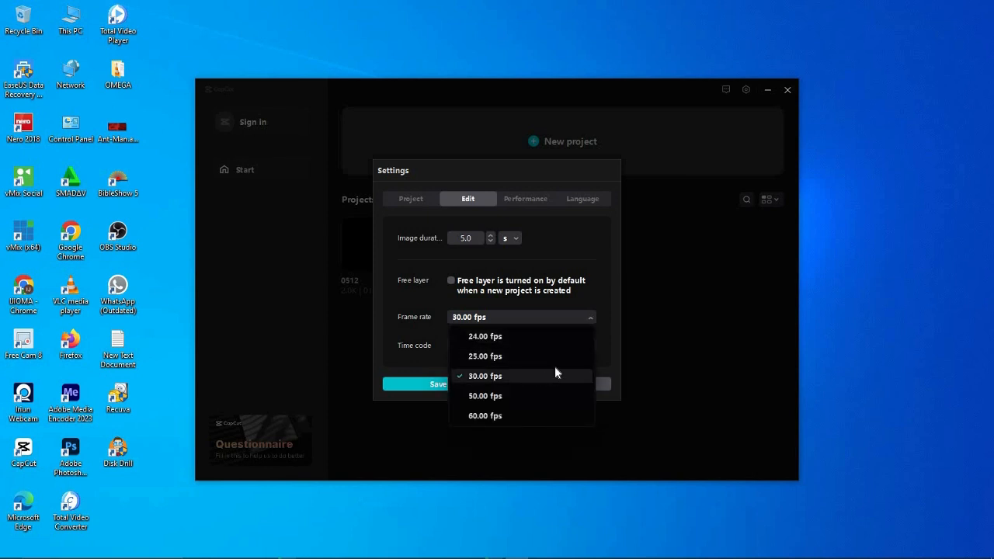
click(599, 321)
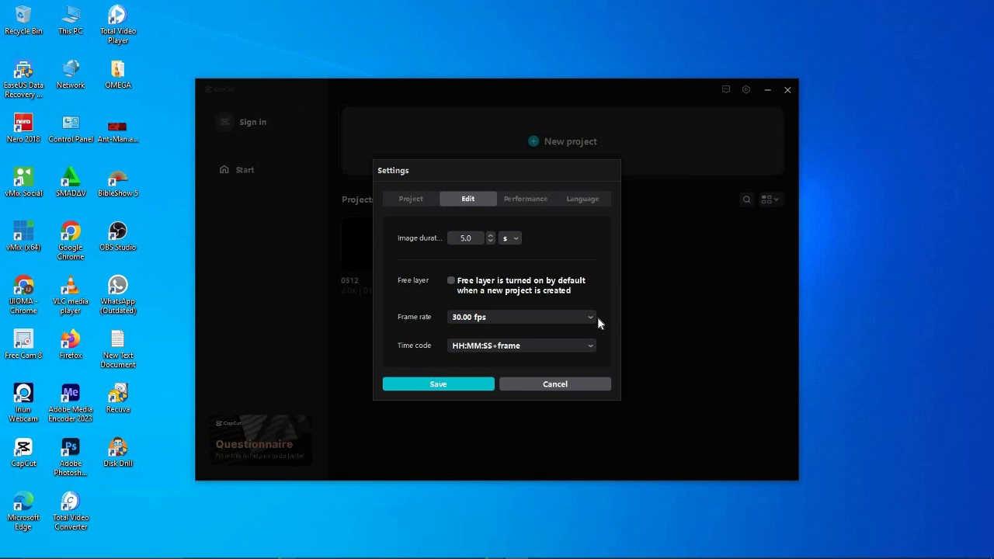
click(525, 201)
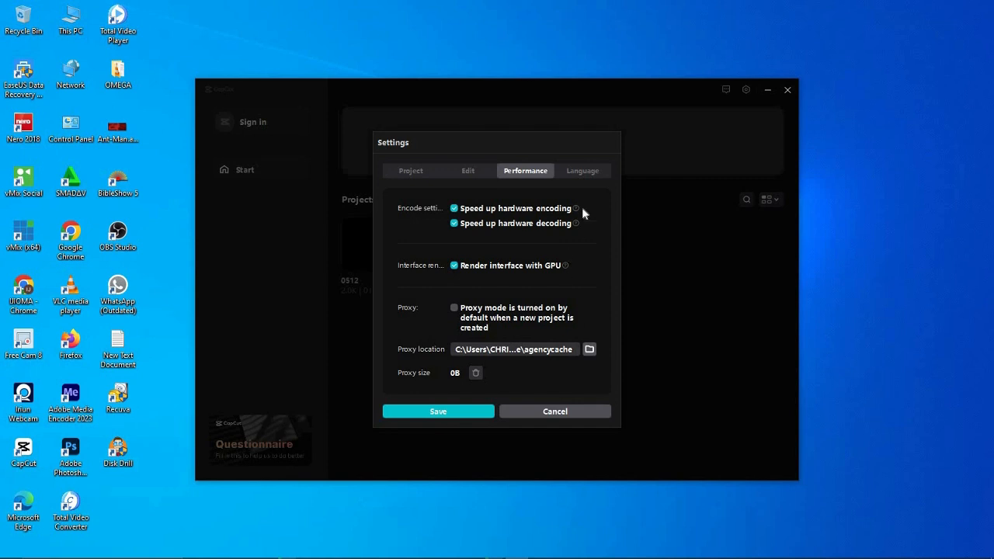
click(590, 170)
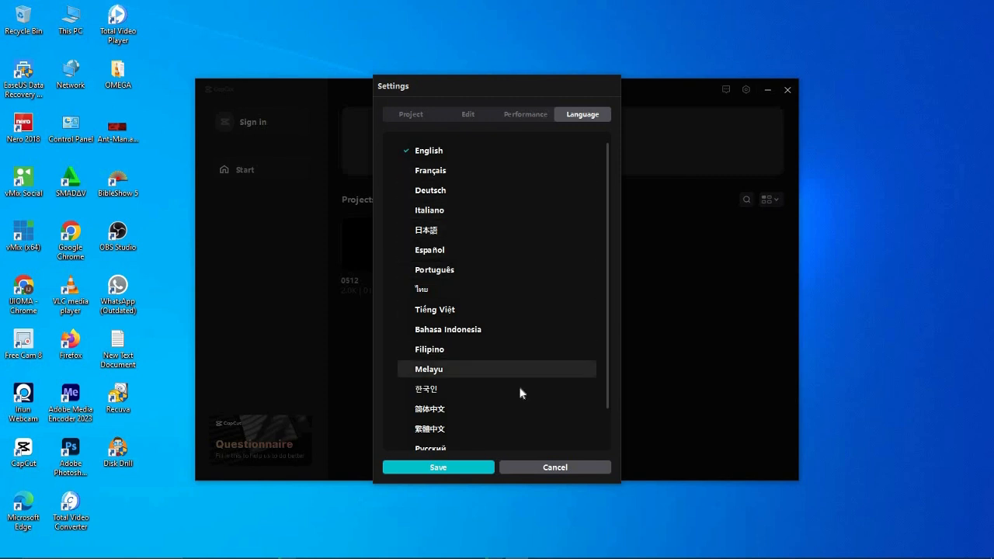
scroll(519, 393, down, 1)
scroll(519, 392, up, 1)
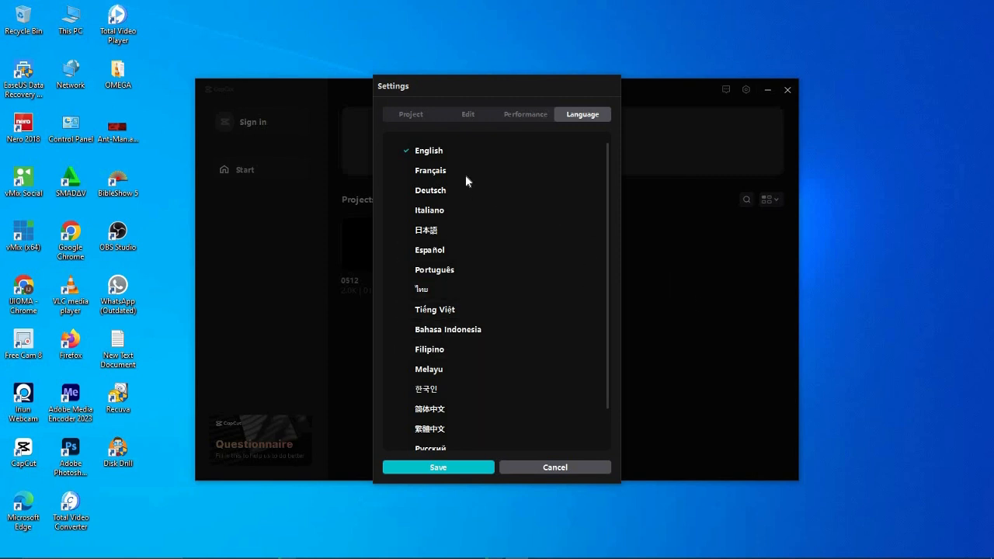
click(464, 467)
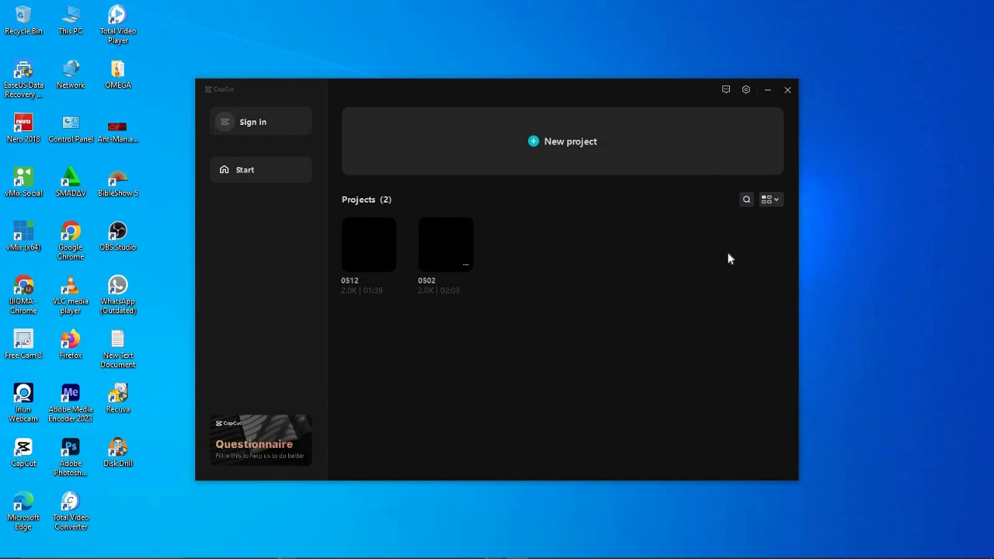
- Try the List layout for the existing projects and return to Grid
click(773, 203)
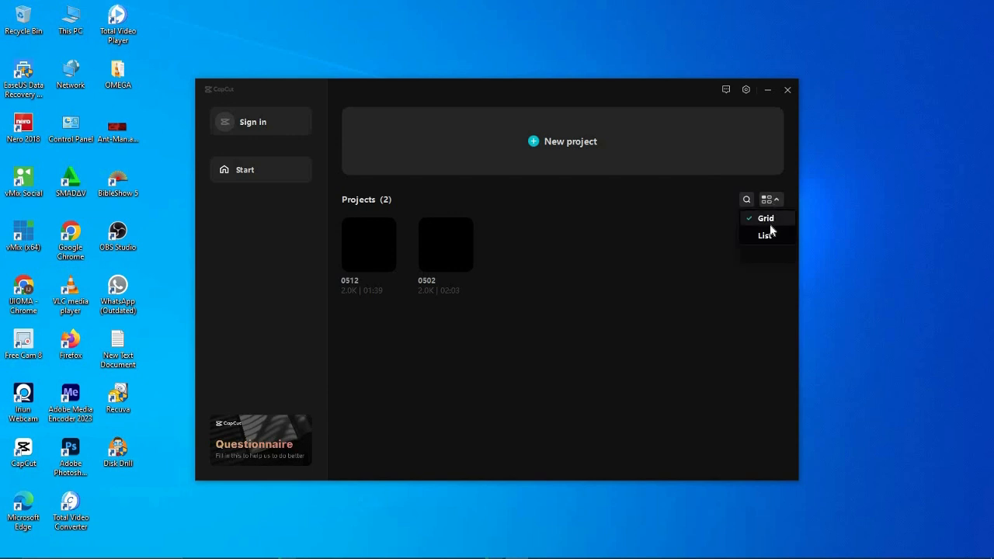
click(767, 236)
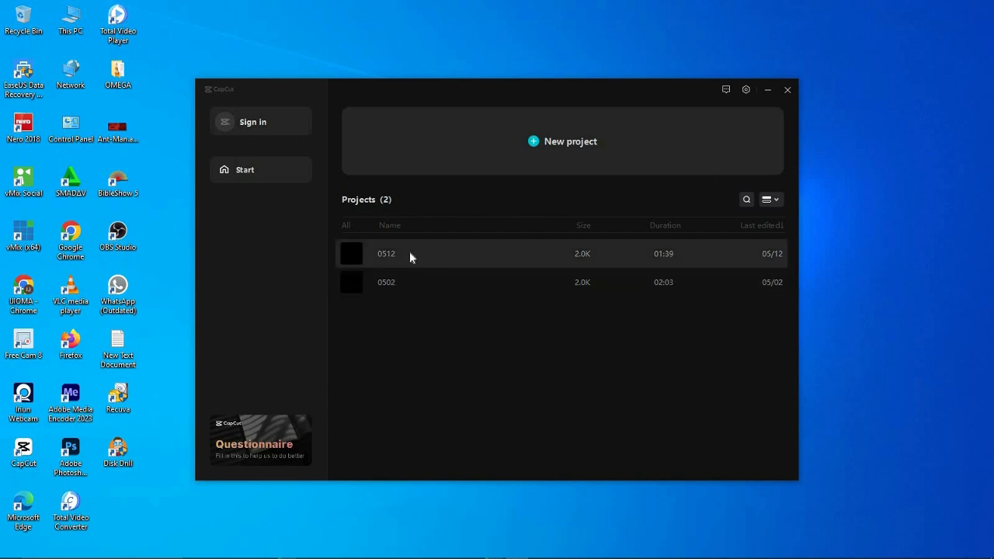
click(771, 200)
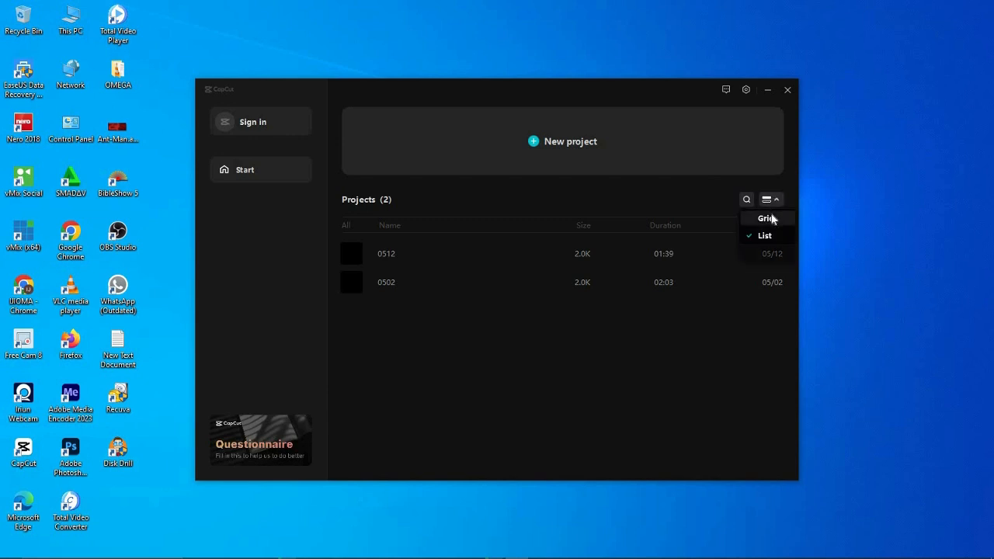
click(767, 218)
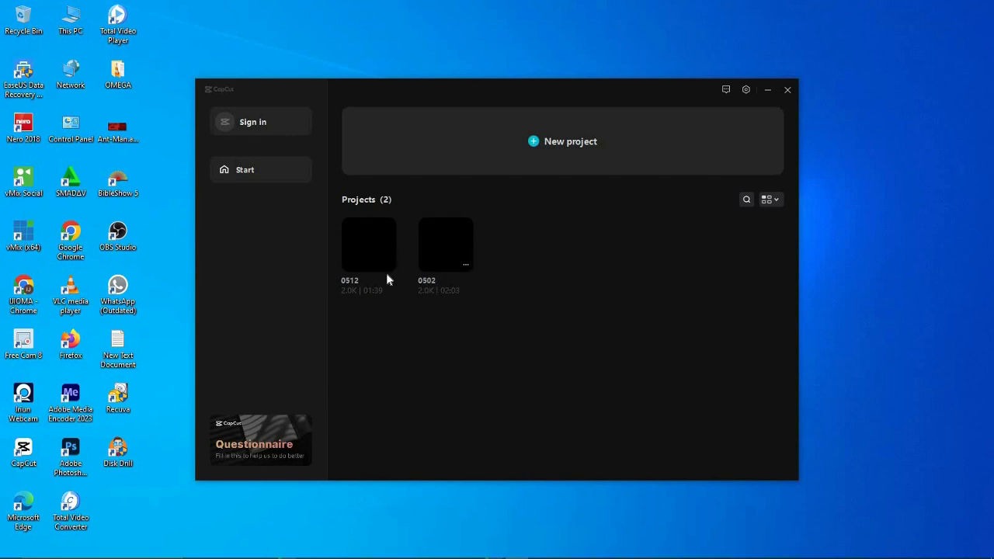
- Show the existing projects in the List layout and create a new project
click(775, 200)
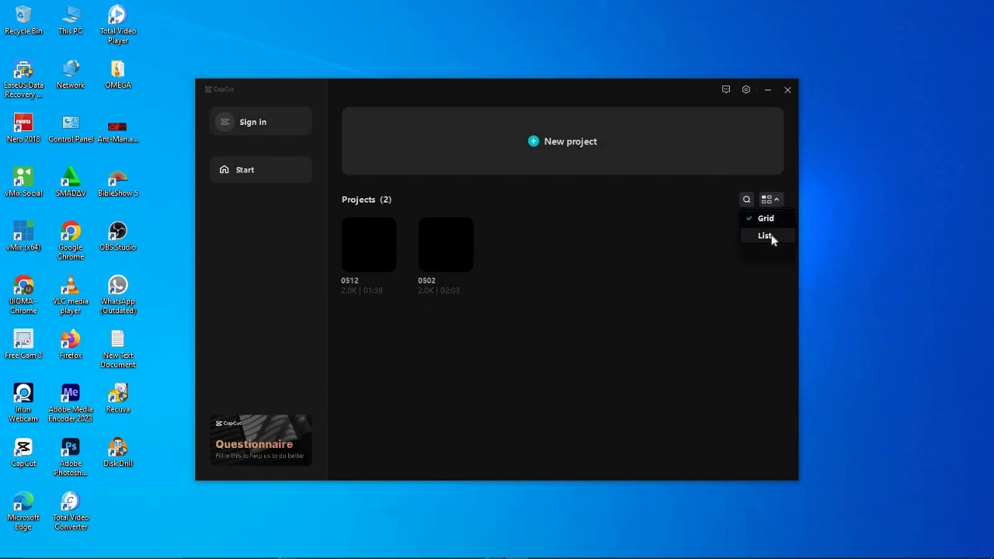
click(769, 236)
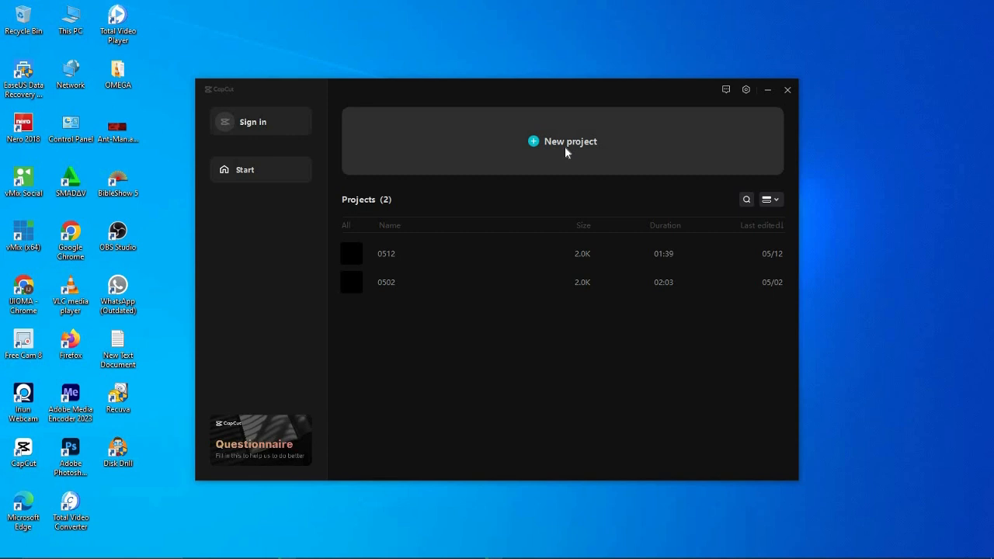
click(564, 143)
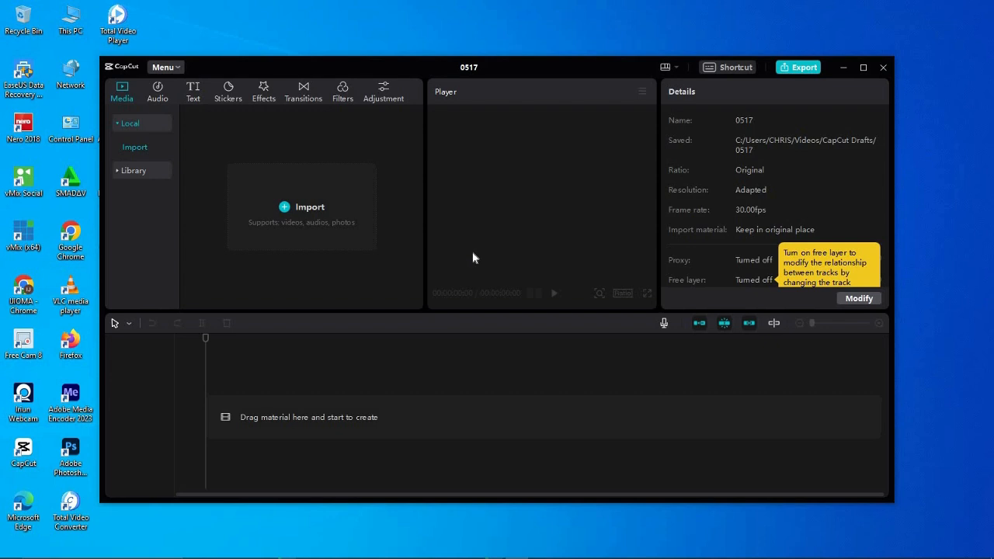
- Maximize the project window and dismiss the free layer tip
click(864, 68)
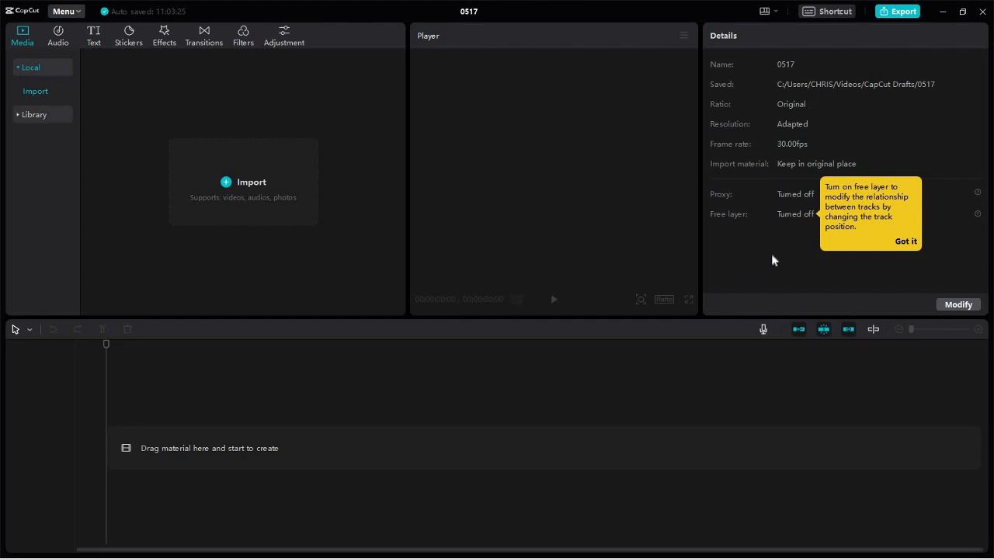
click(906, 241)
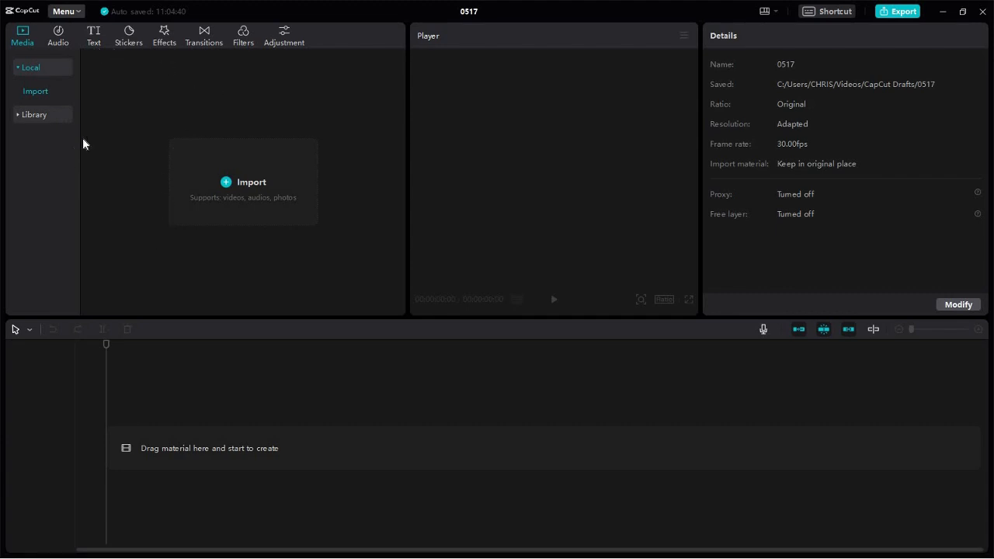
- Look through the Audio, Text, Stickers, Effects, Transitions, Filters and Adjustment categories, then return to Media
click(62, 36)
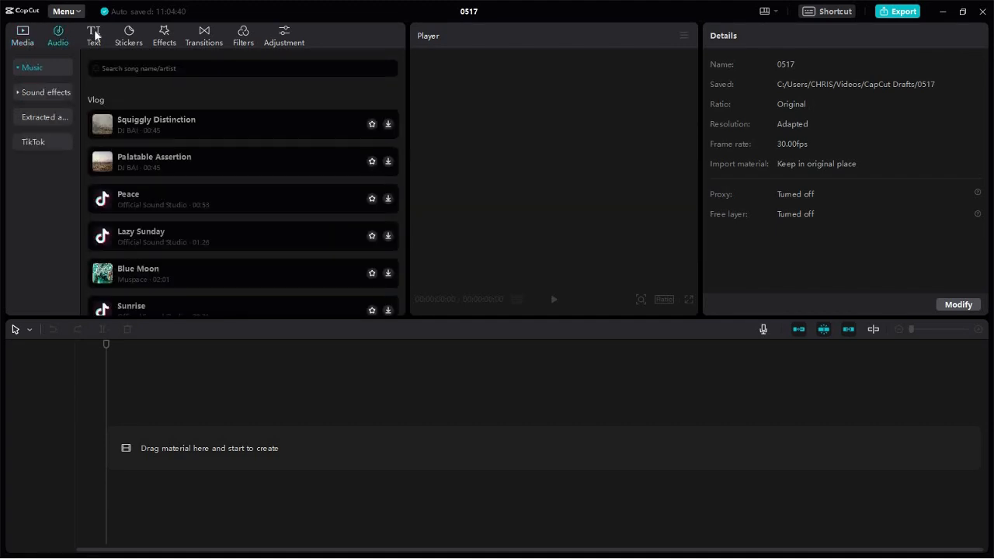
click(92, 34)
click(130, 35)
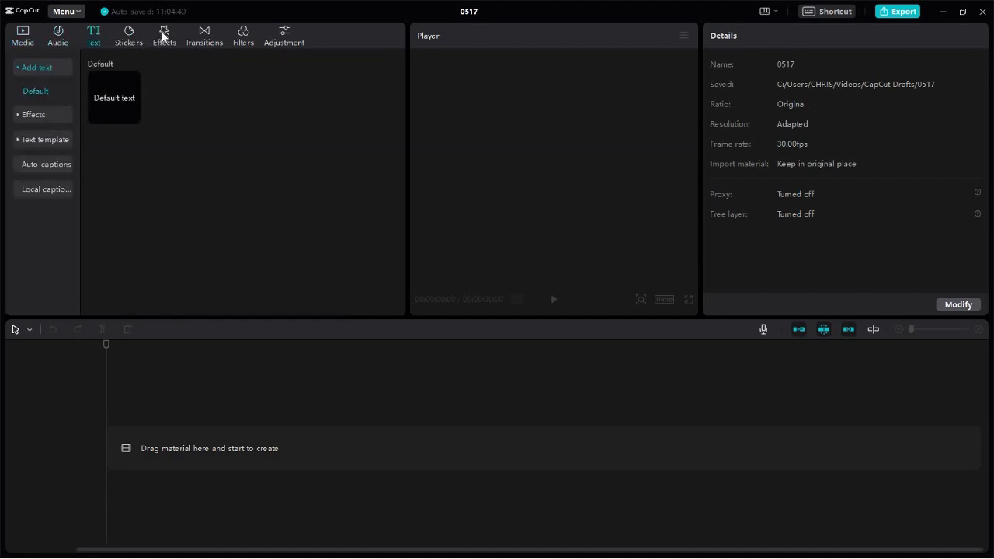
click(164, 35)
click(206, 41)
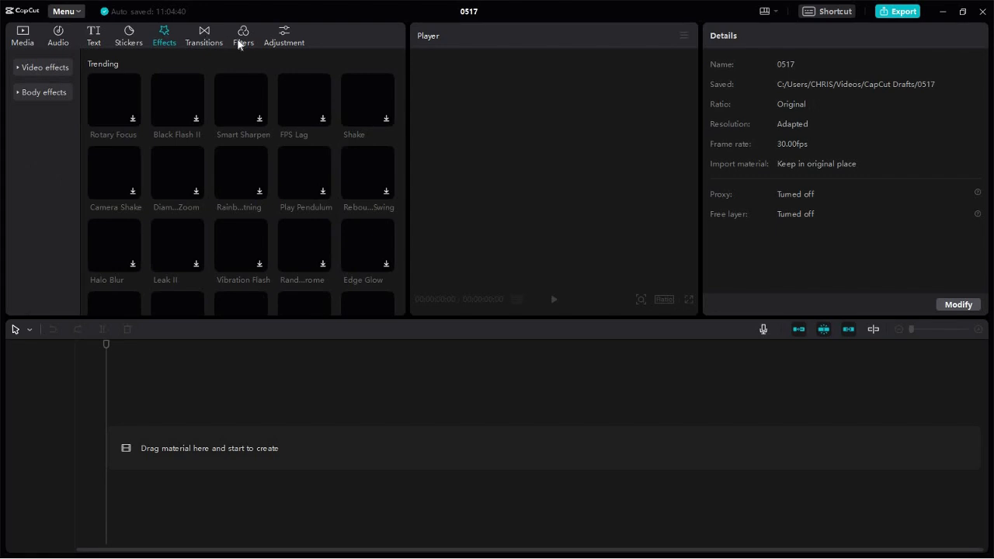
click(247, 39)
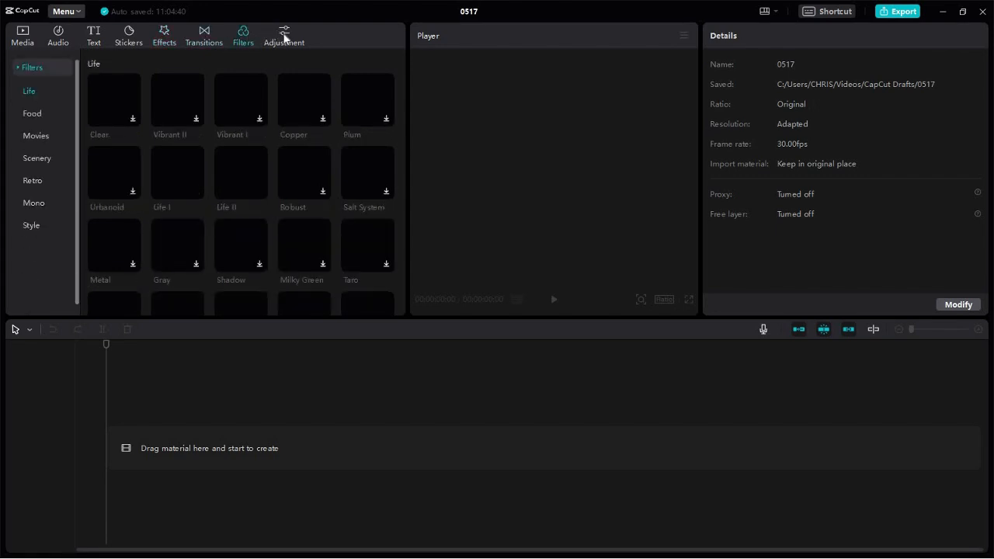
click(282, 36)
click(21, 35)
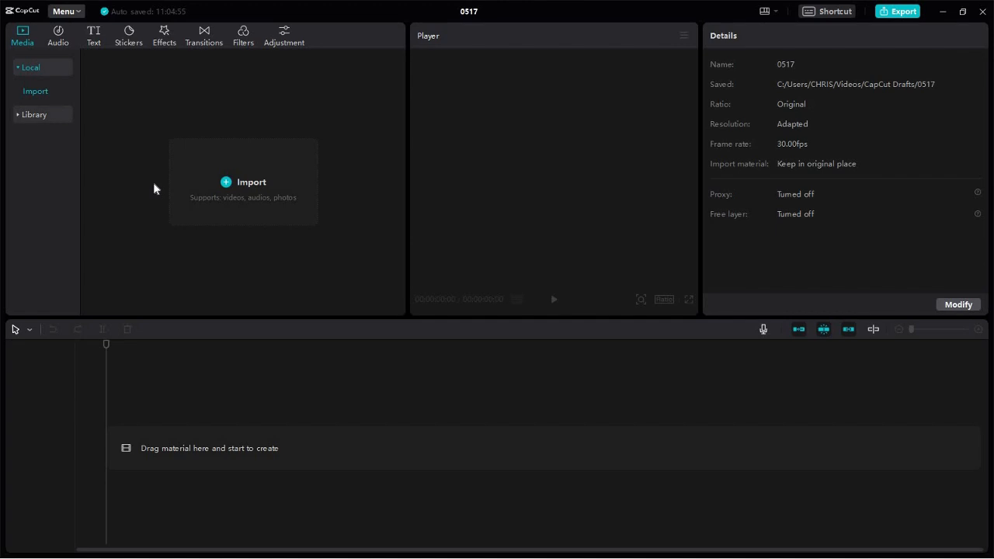
- Review the asset categories again from Text and Audio through Adjustment, ending back at the local media import area
click(93, 32)
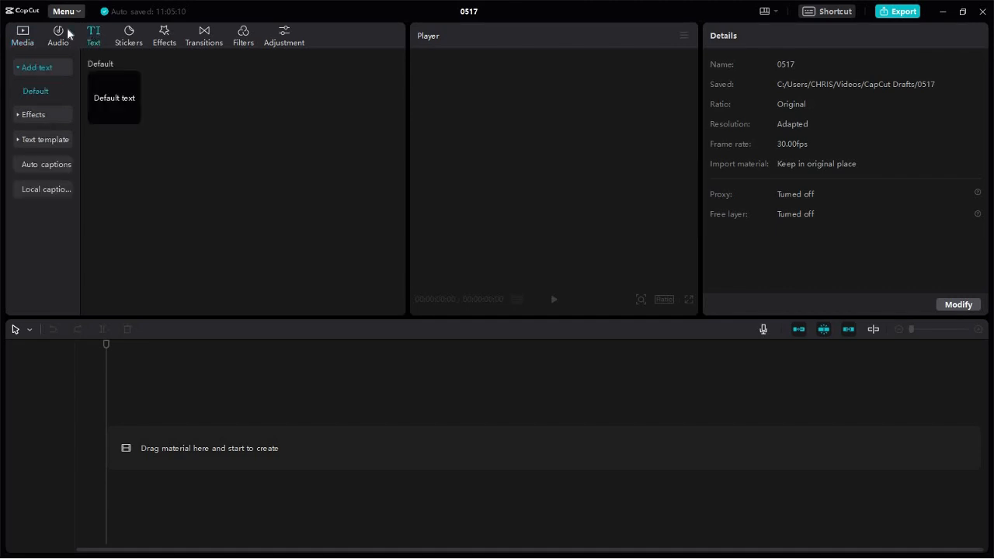
click(67, 29)
click(106, 35)
click(165, 34)
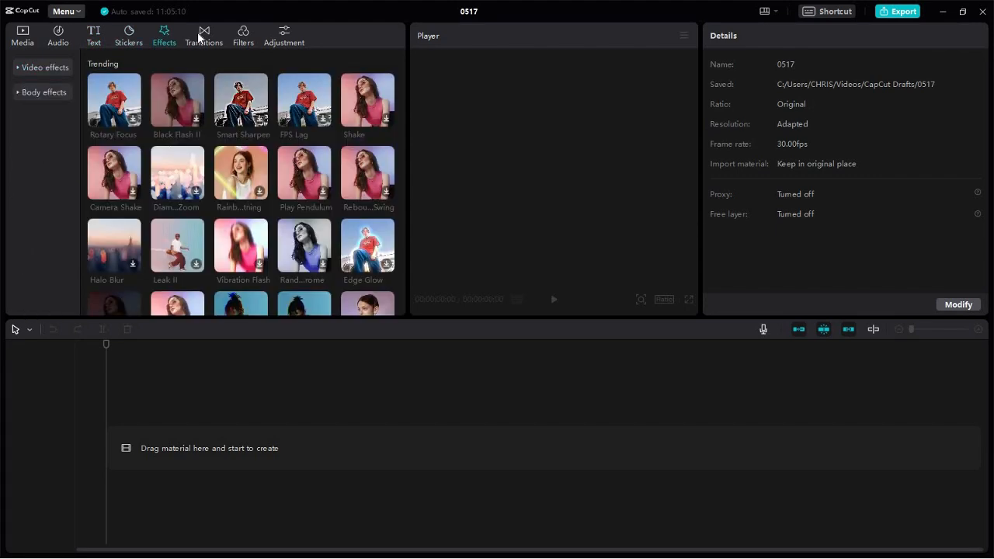
click(200, 35)
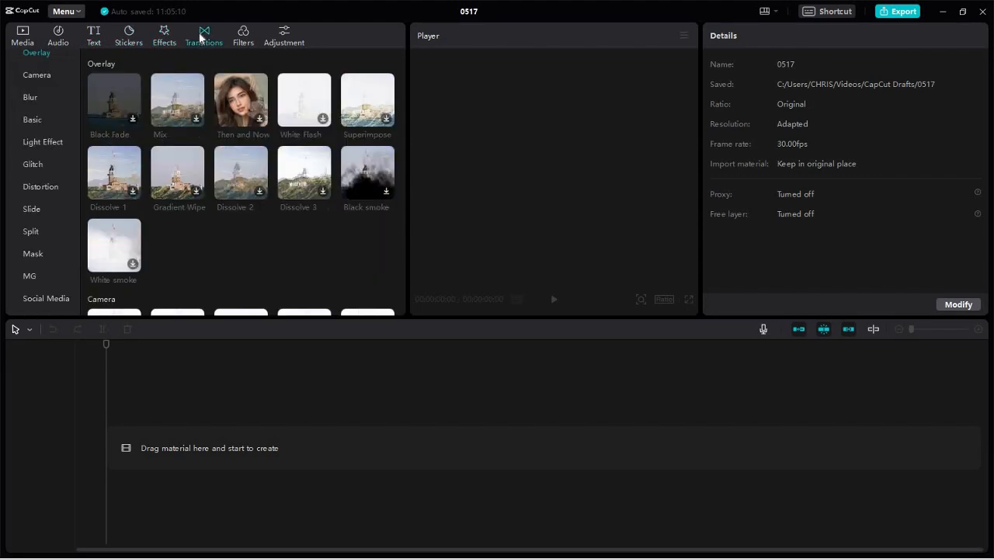
click(244, 35)
click(278, 33)
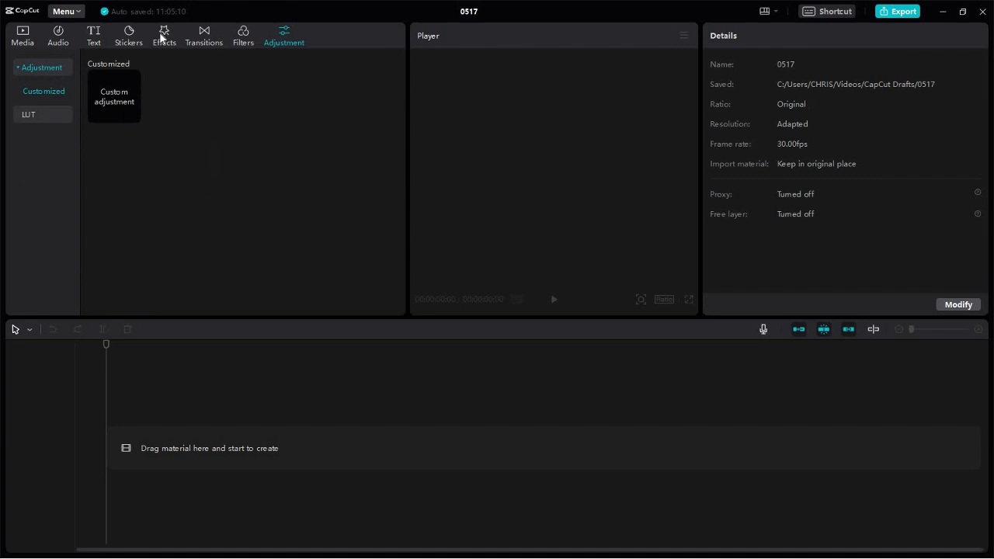
click(26, 38)
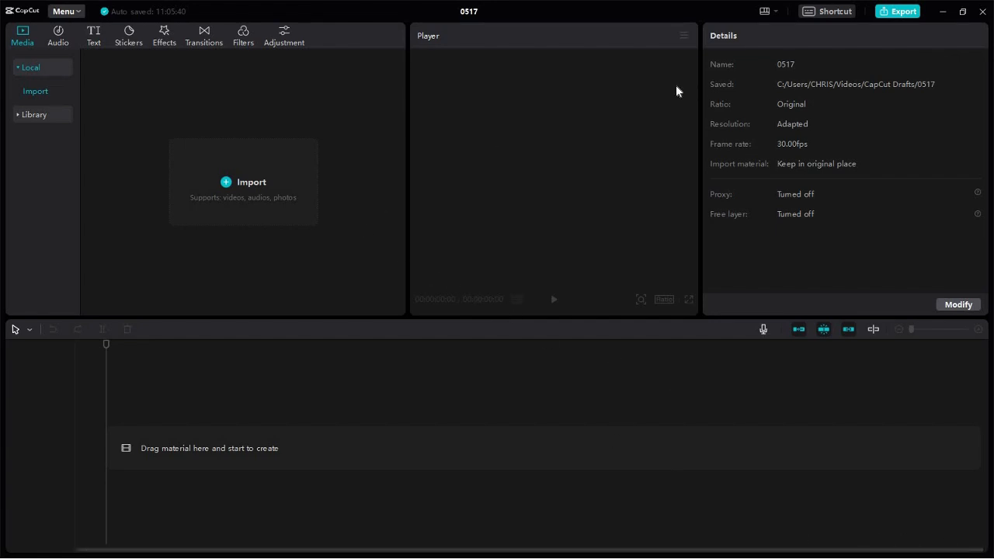
- Check the network connection from the desktop and return to the CapCut project window
click(943, 12)
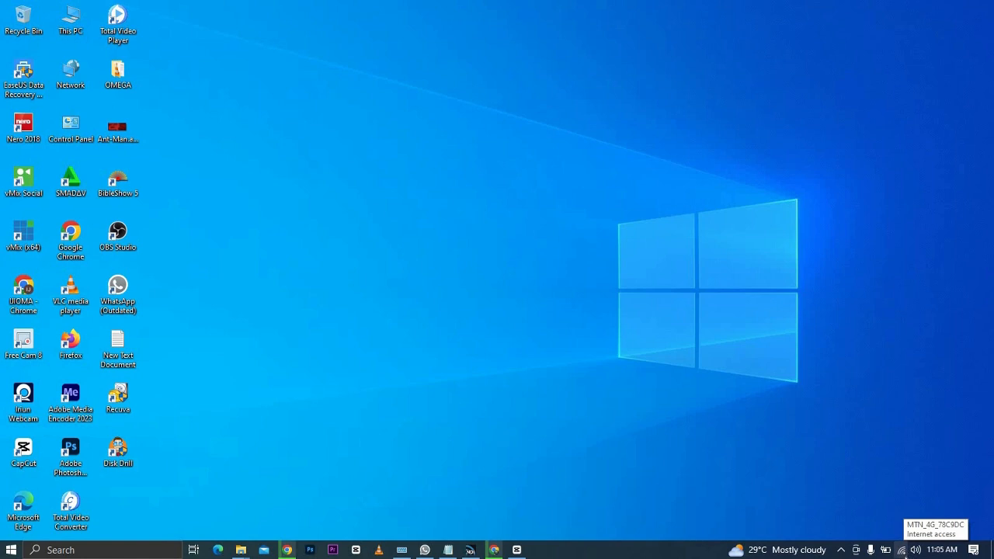
click(516, 550)
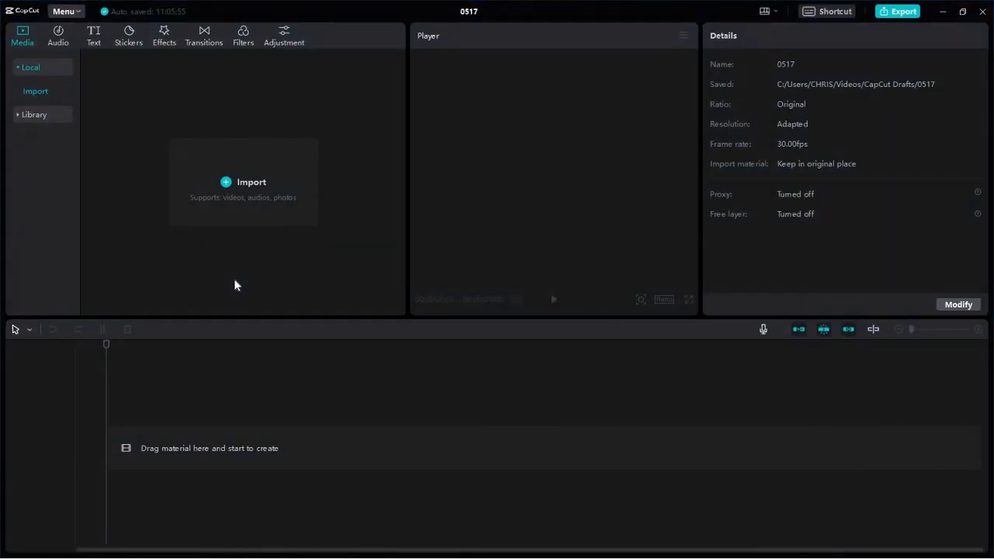
- View the default text option and browse the Trending stickers
click(95, 38)
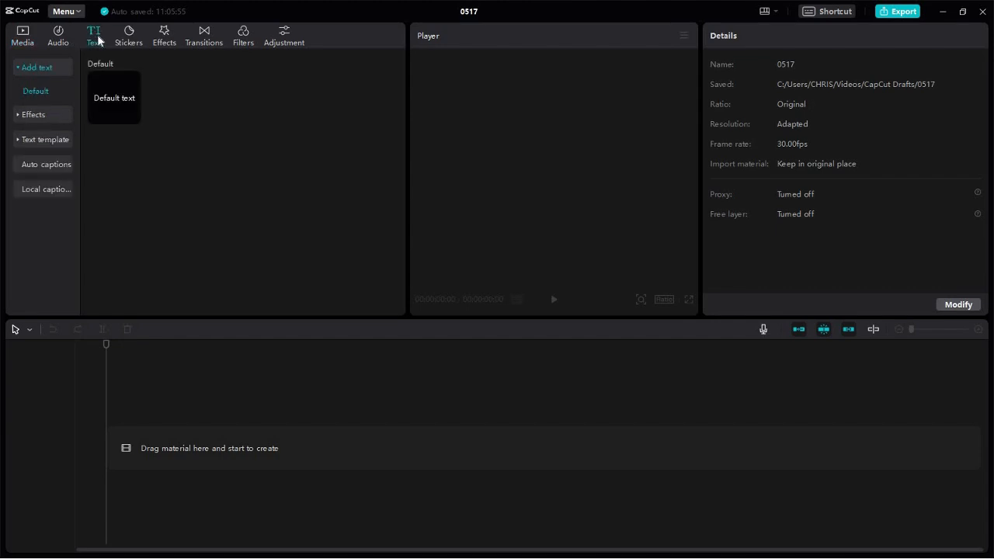
click(130, 34)
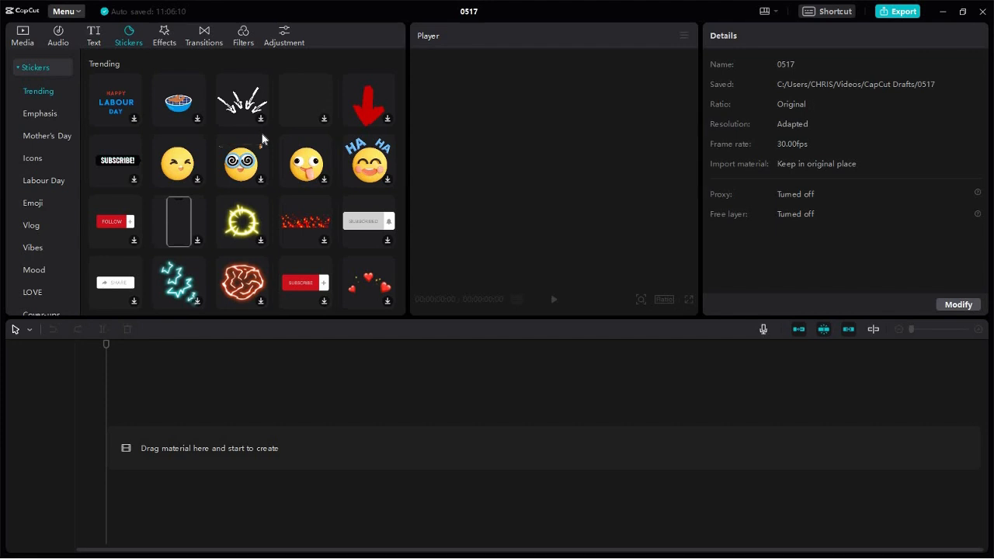
scroll(261, 139, down, 3)
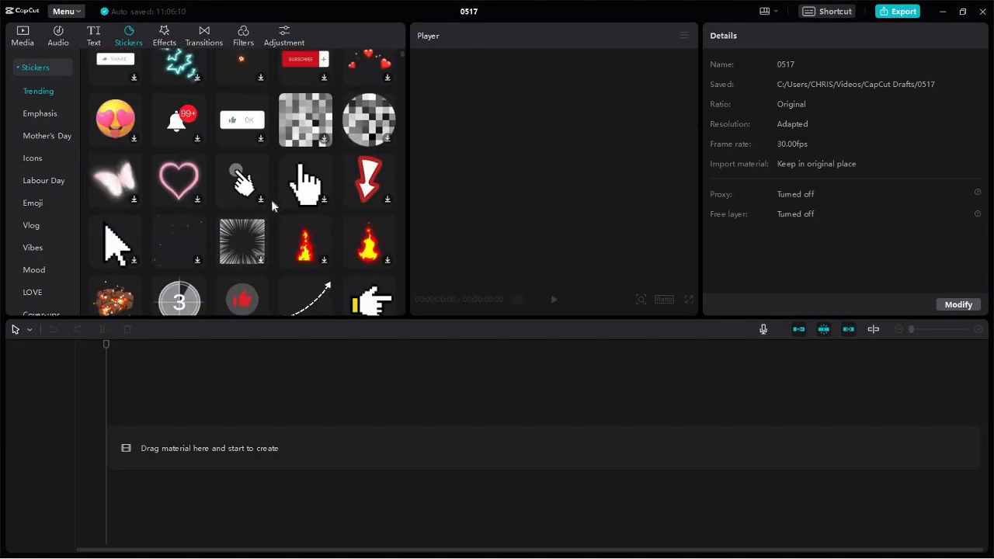
scroll(284, 209, down, 2)
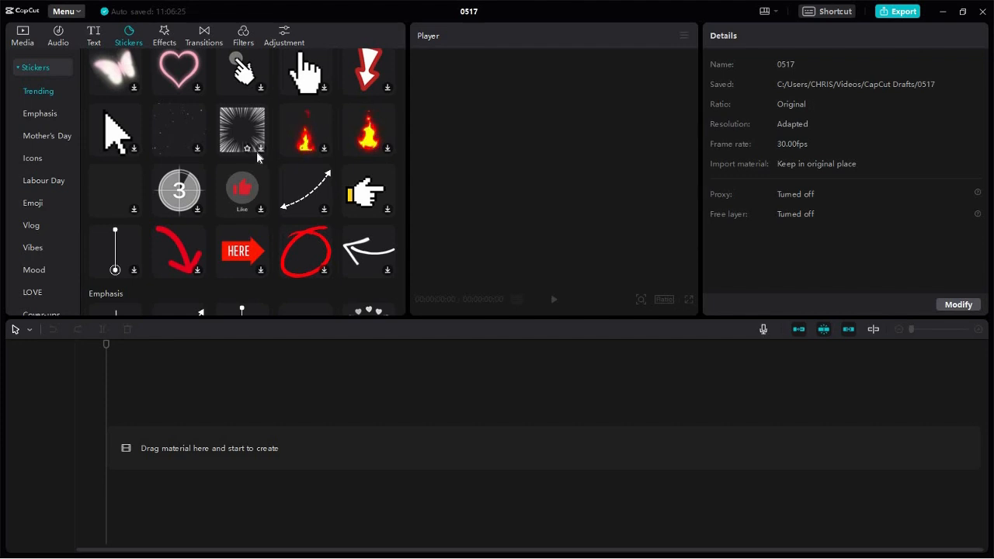
scroll(248, 132, up, 3)
scroll(232, 131, up, 2)
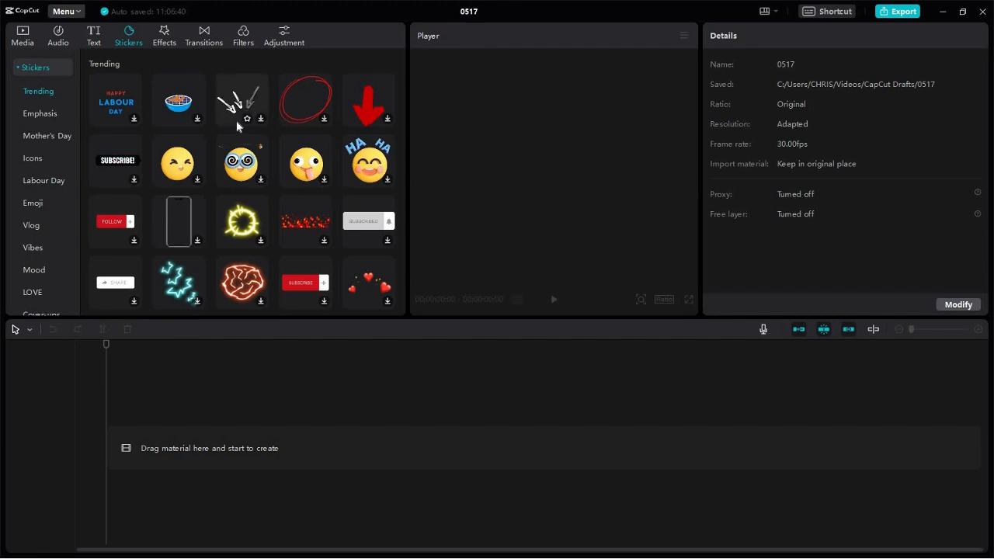
- Browse the Trending effects collection
click(161, 36)
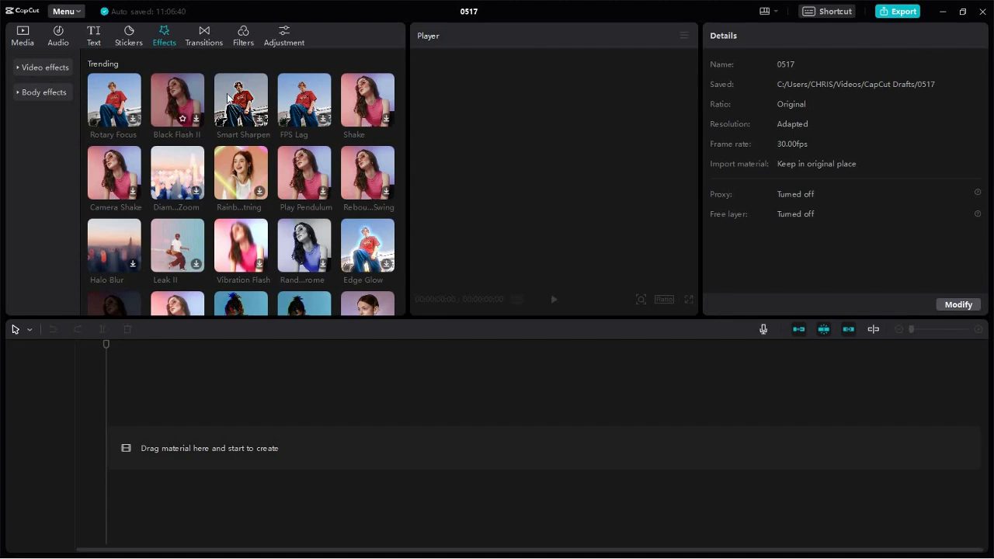
scroll(245, 225, down, 3)
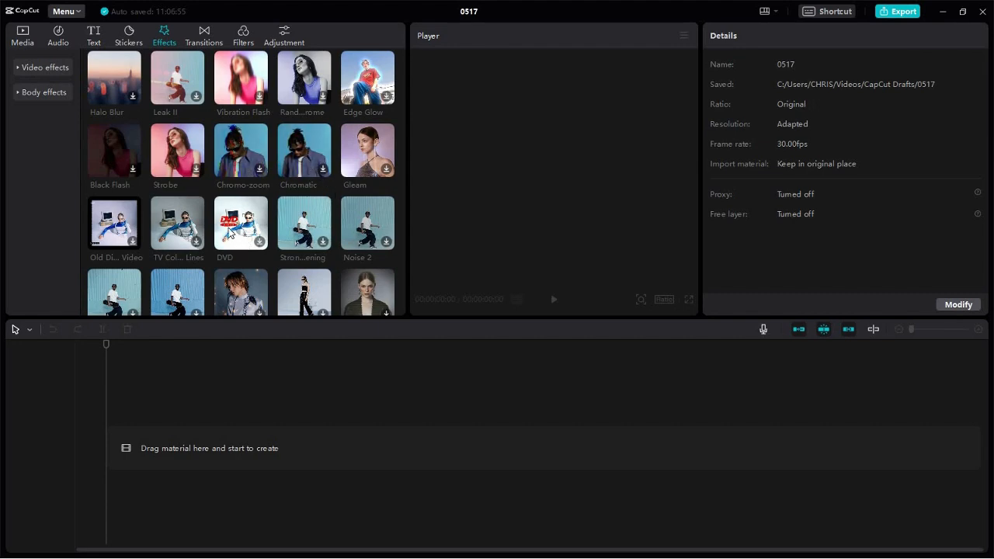
scroll(209, 220, down, 1)
scroll(210, 219, down, 3)
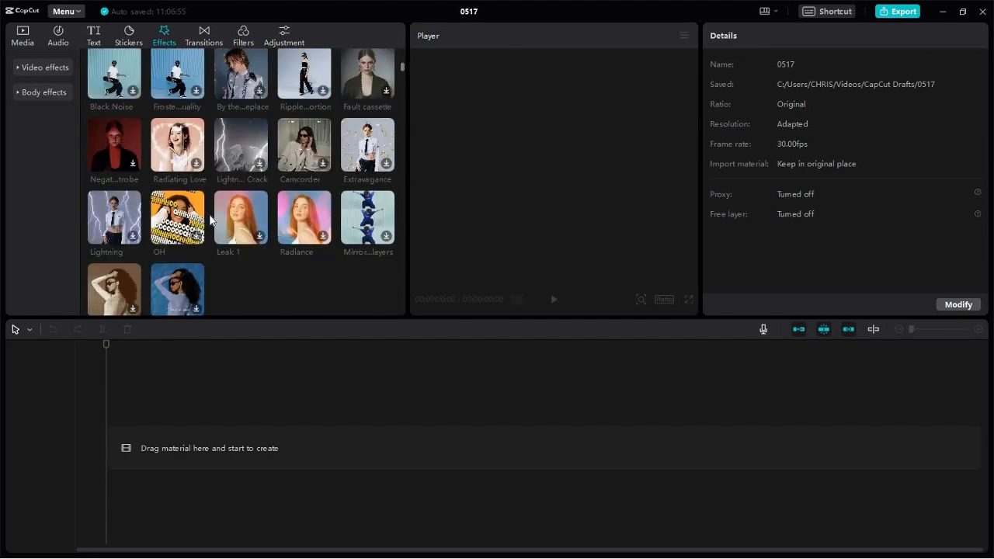
scroll(210, 219, up, 3)
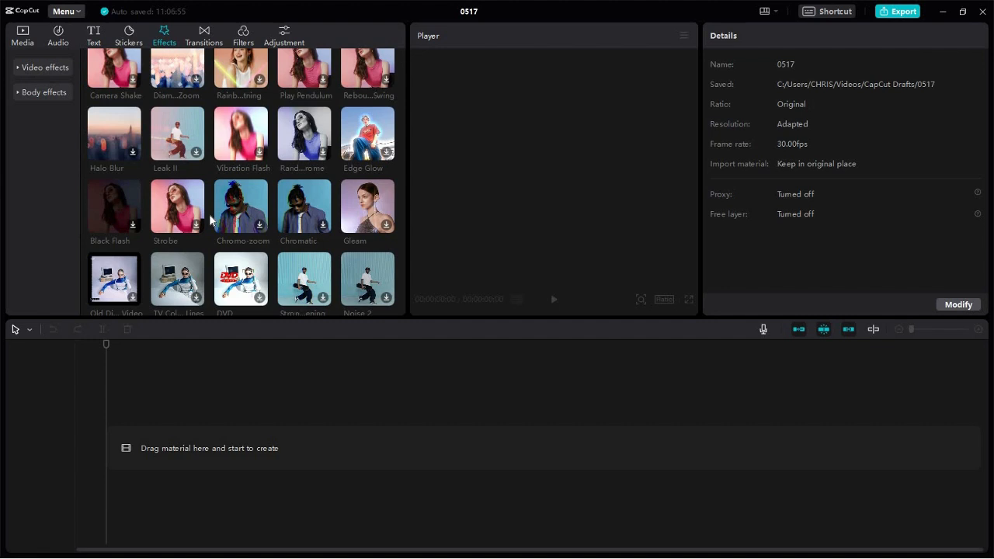
scroll(209, 220, up, 1)
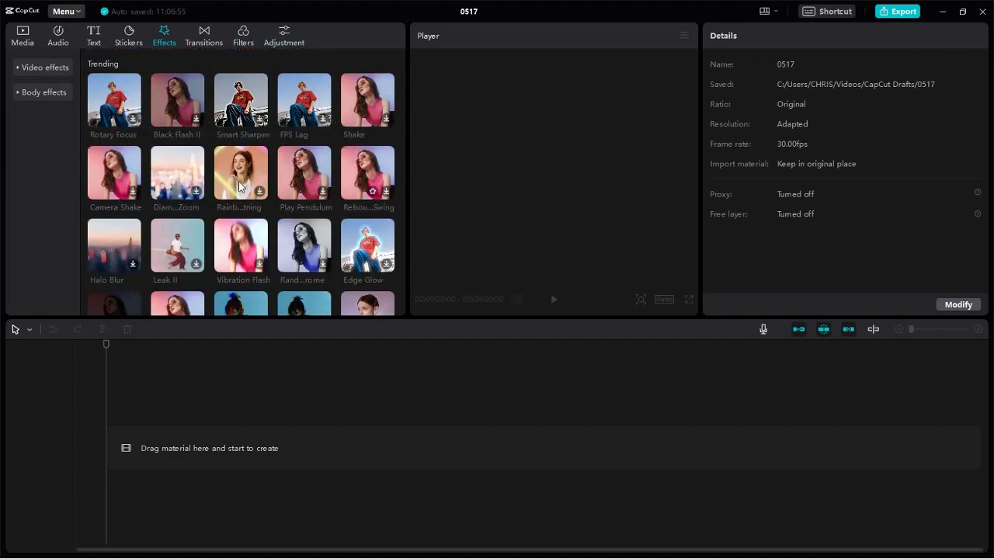
scroll(240, 217, down, 2)
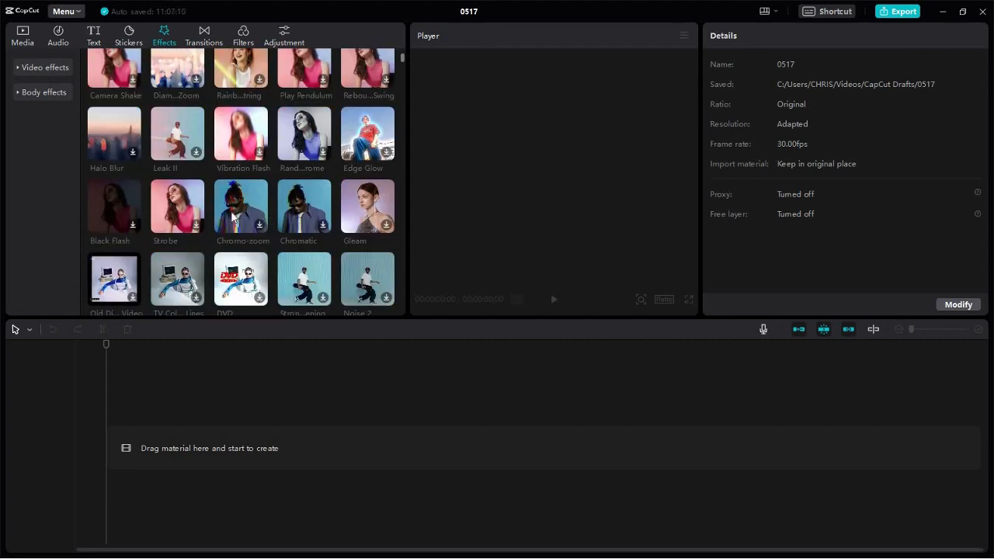
scroll(217, 229, down, 2)
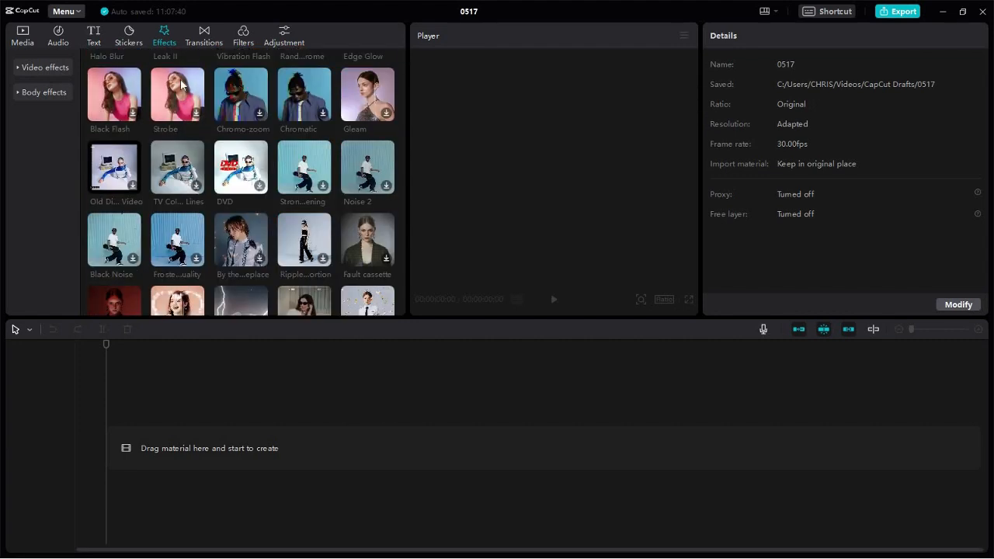
- Browse the Overlay and Camera transitions and view the Life filters
click(209, 41)
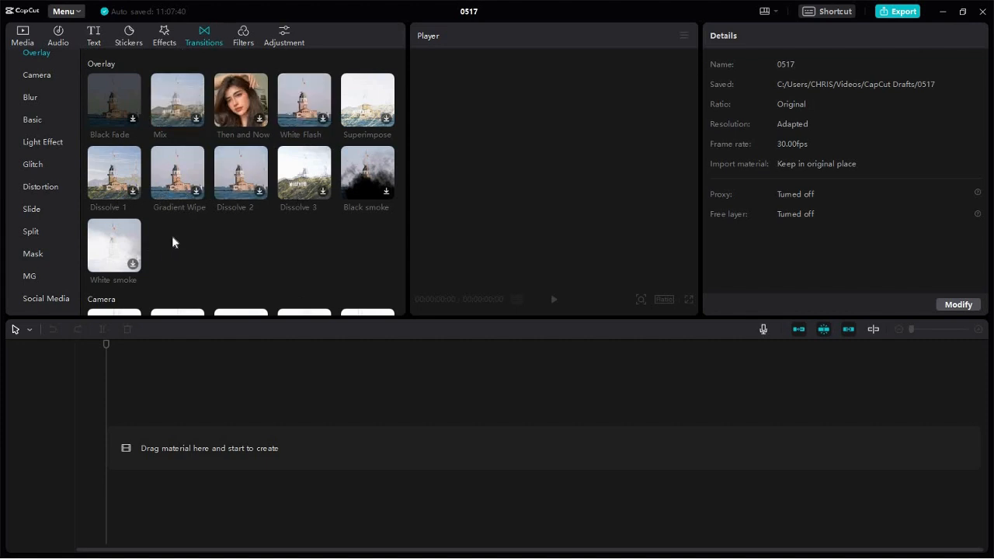
scroll(224, 199, down, 5)
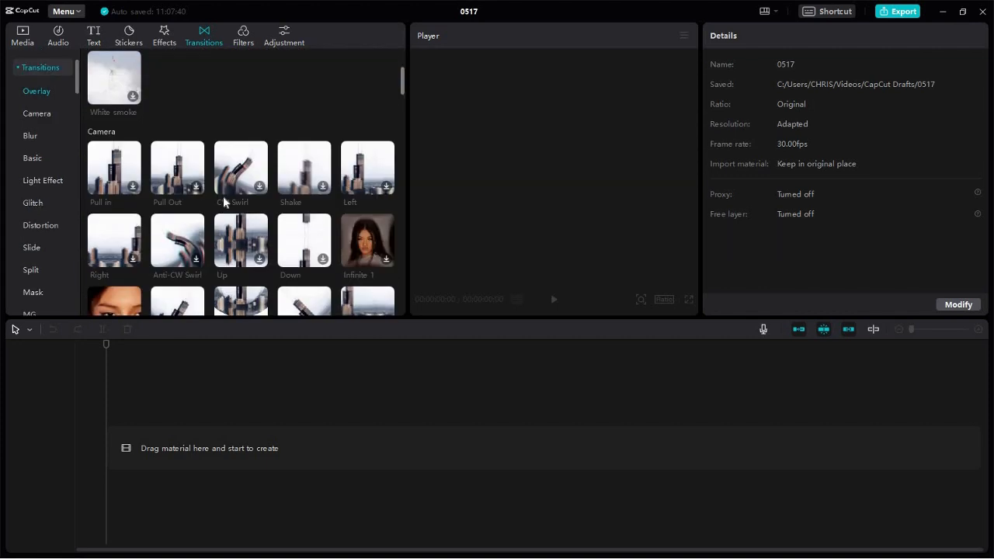
scroll(249, 122, down, 3)
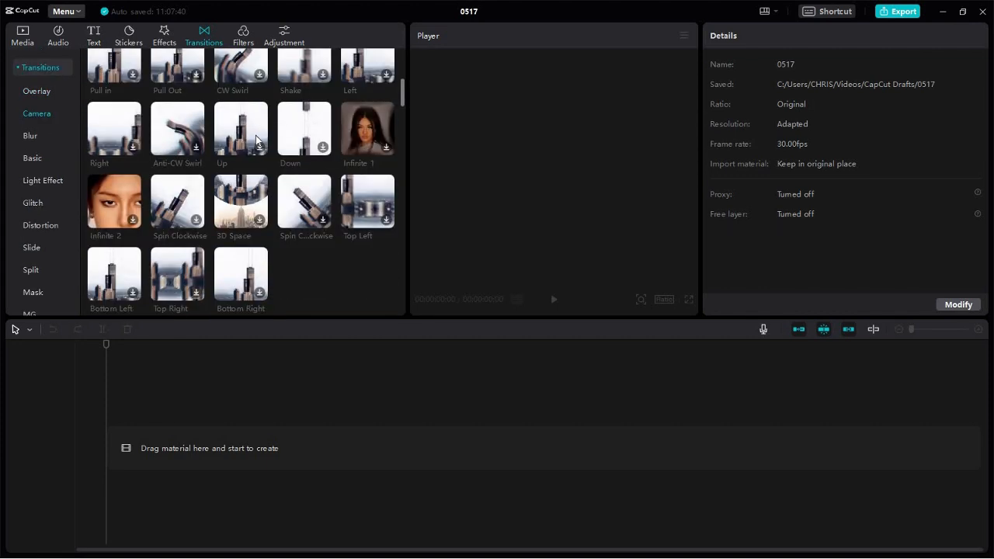
scroll(260, 169, up, 8)
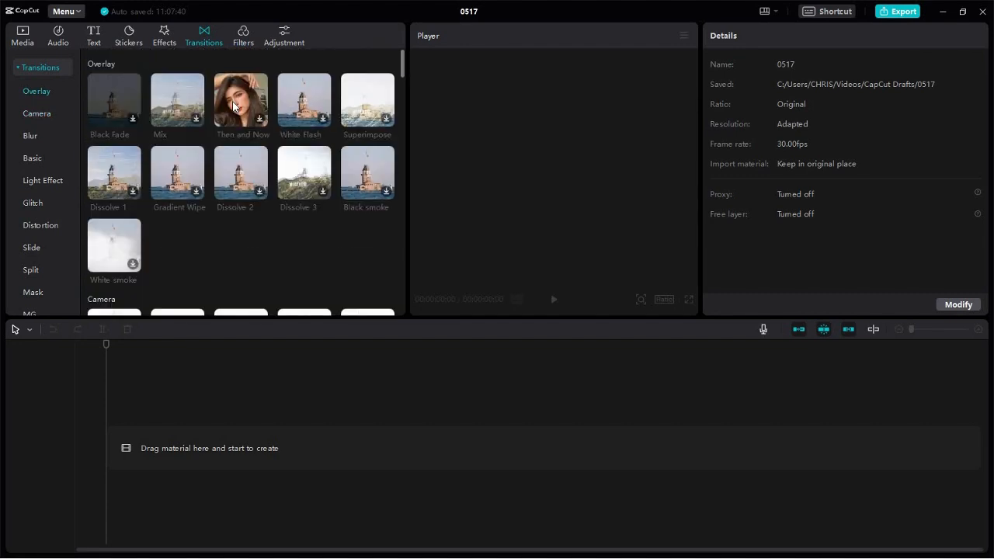
click(244, 36)
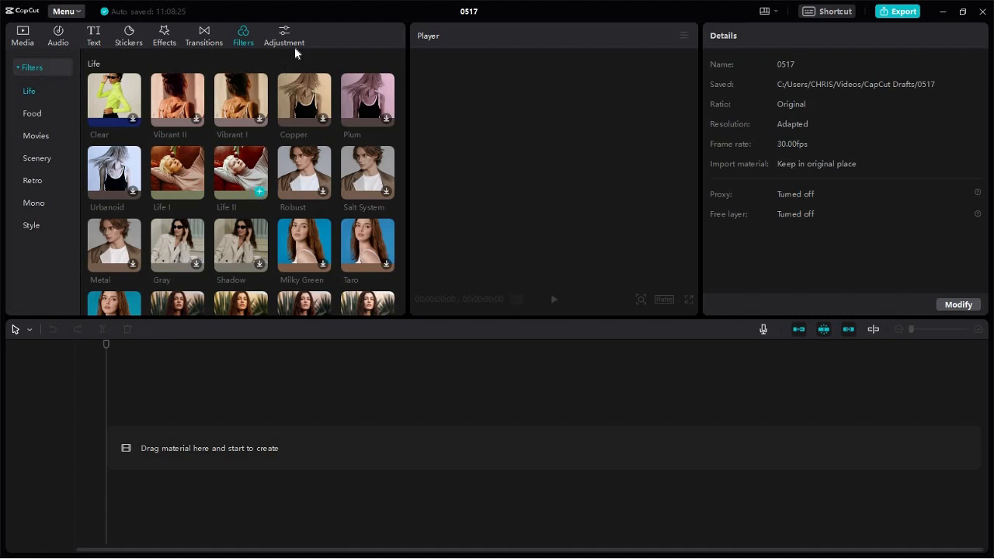
- Browse the B&W and Animation clips in the media Library
click(23, 36)
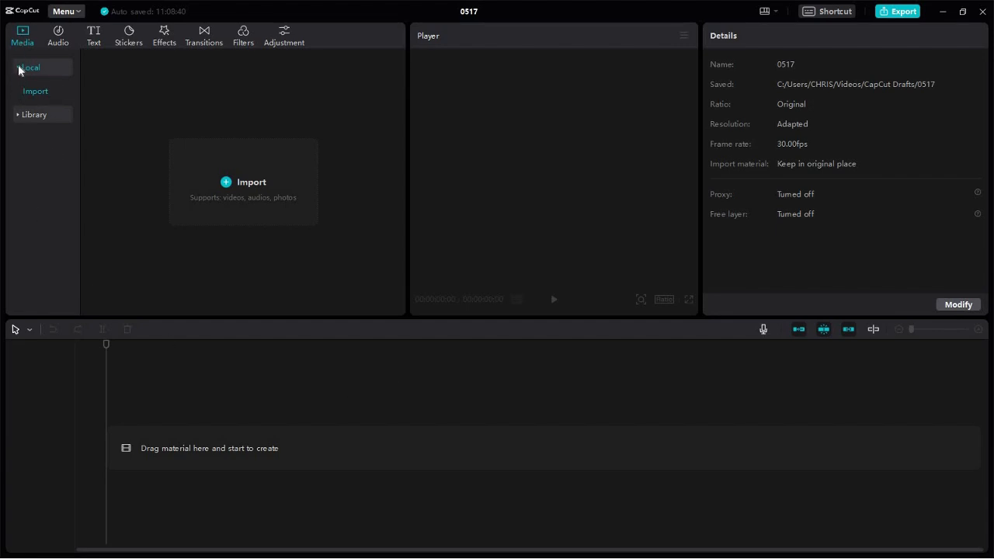
click(21, 118)
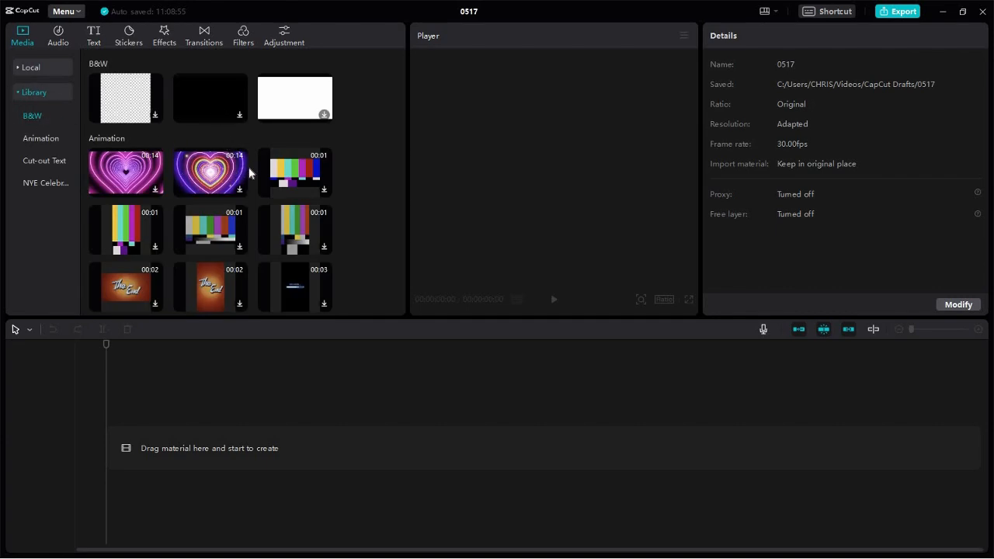
scroll(250, 173, down, 5)
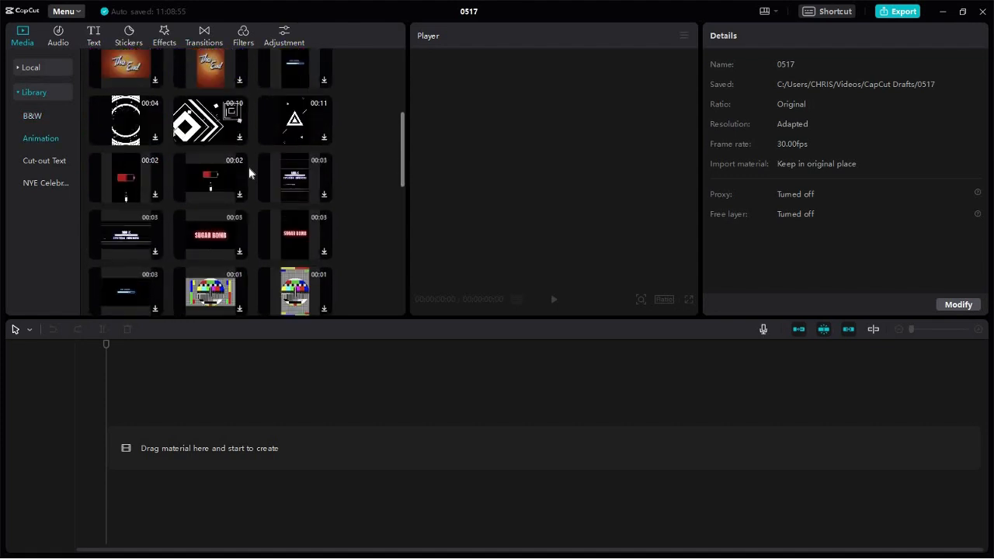
scroll(249, 173, down, 1)
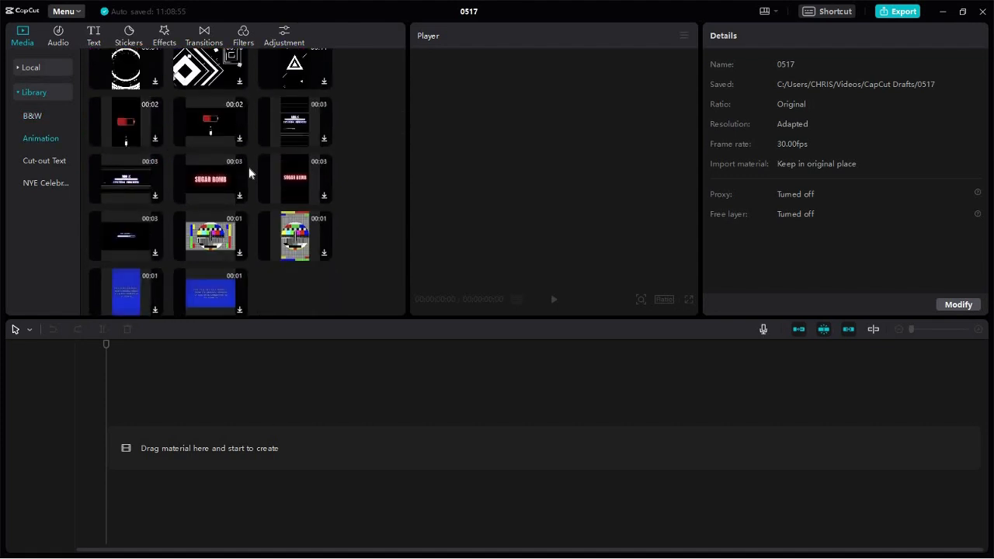
- Browse the Cut-out Text and NYE Celebration clips in the media Library
scroll(249, 173, down, 1)
scroll(249, 173, down, 2)
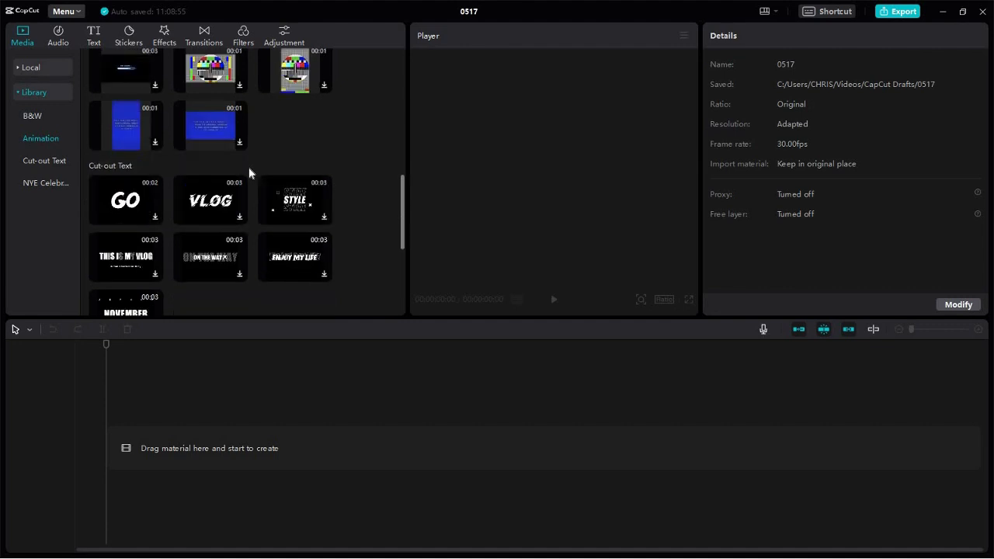
scroll(250, 173, down, 2)
scroll(249, 173, down, 1)
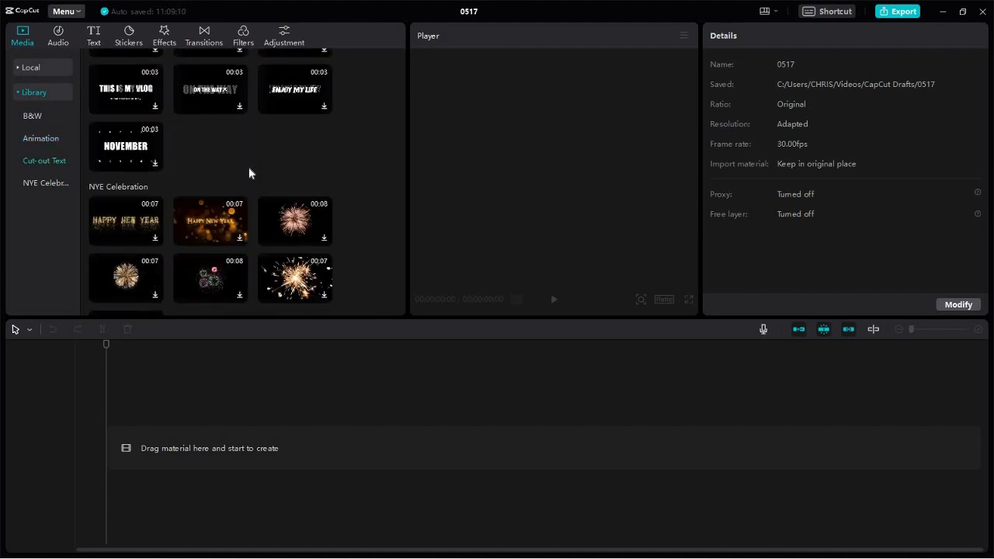
scroll(249, 173, down, 1)
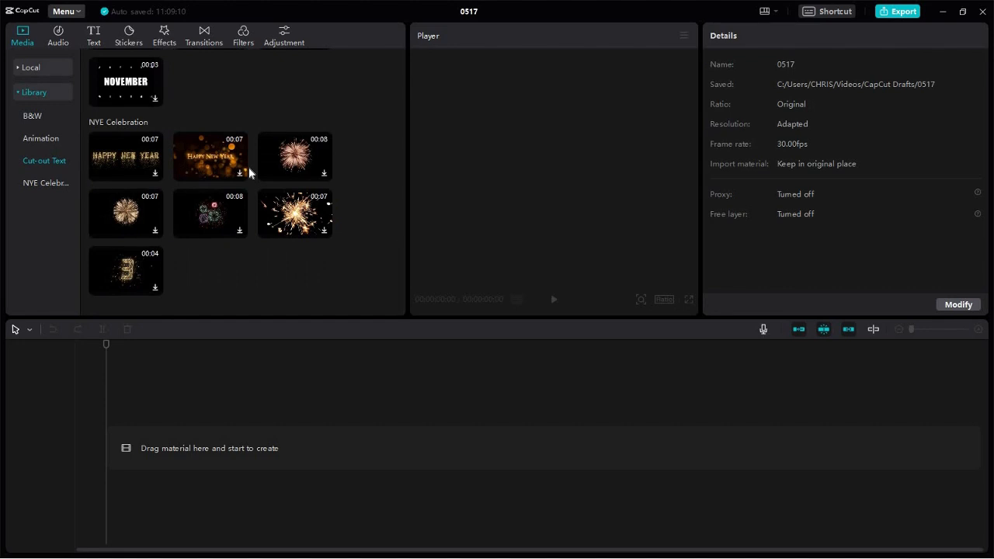
scroll(246, 204, up, 1)
scroll(233, 209, down, 1)
scroll(191, 205, up, 2)
scroll(185, 199, up, 2)
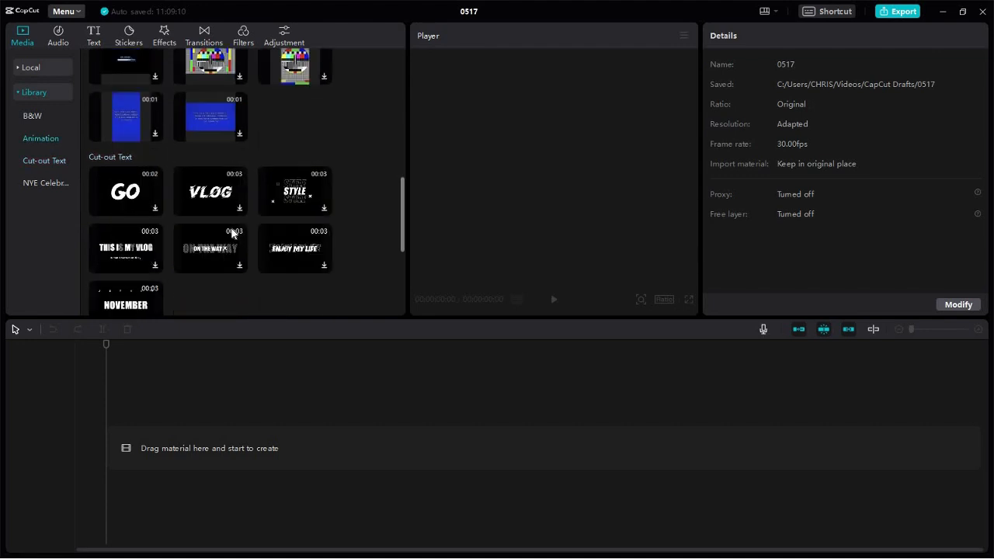
scroll(231, 233, up, 5)
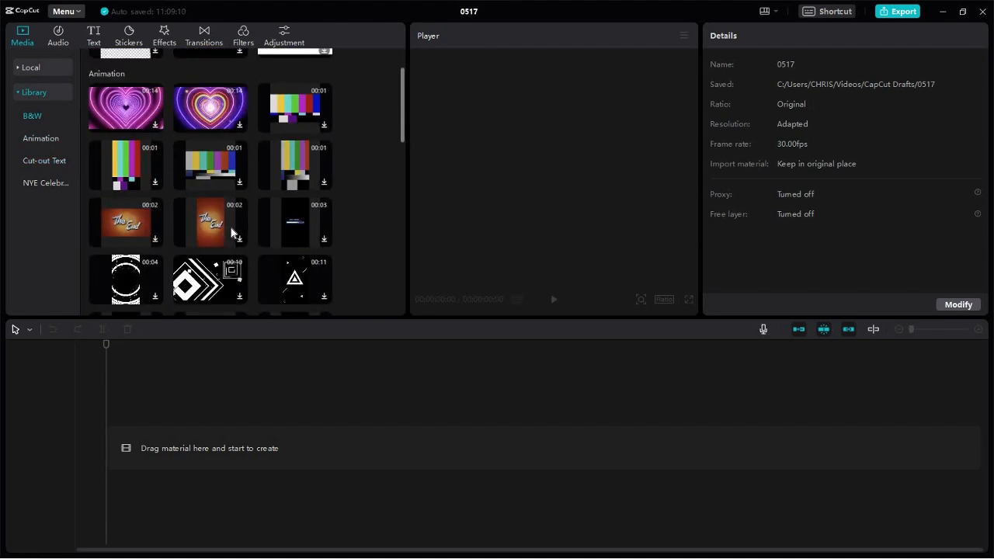
scroll(231, 233, up, 1)
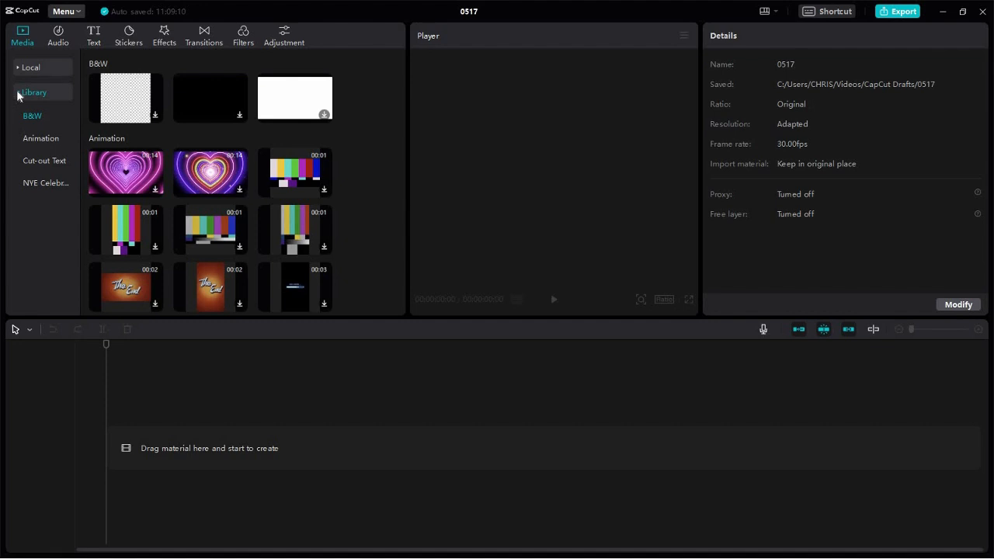
- View the Animation, Cut-out Text and NYE Celebration categories one after another and return to the start of the Library
click(48, 143)
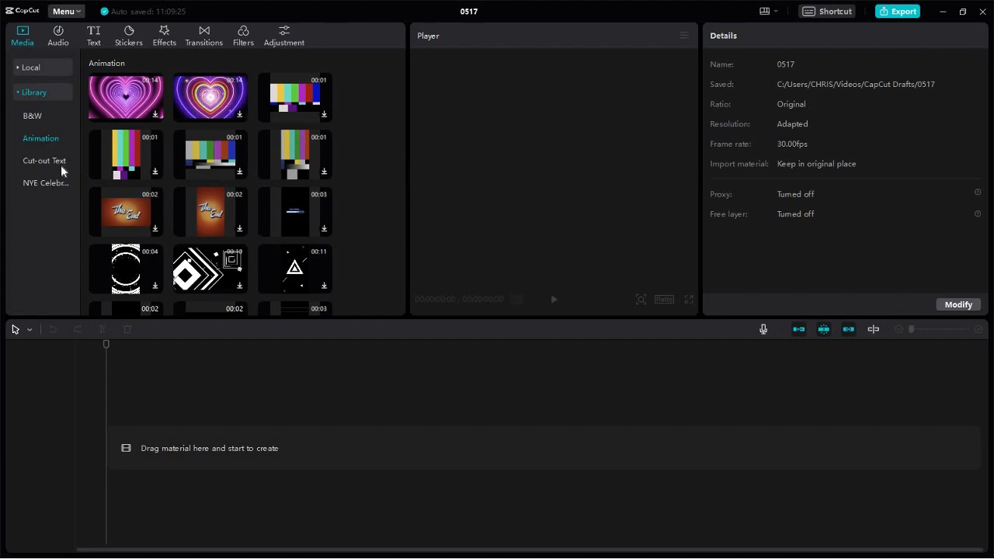
click(65, 166)
click(59, 184)
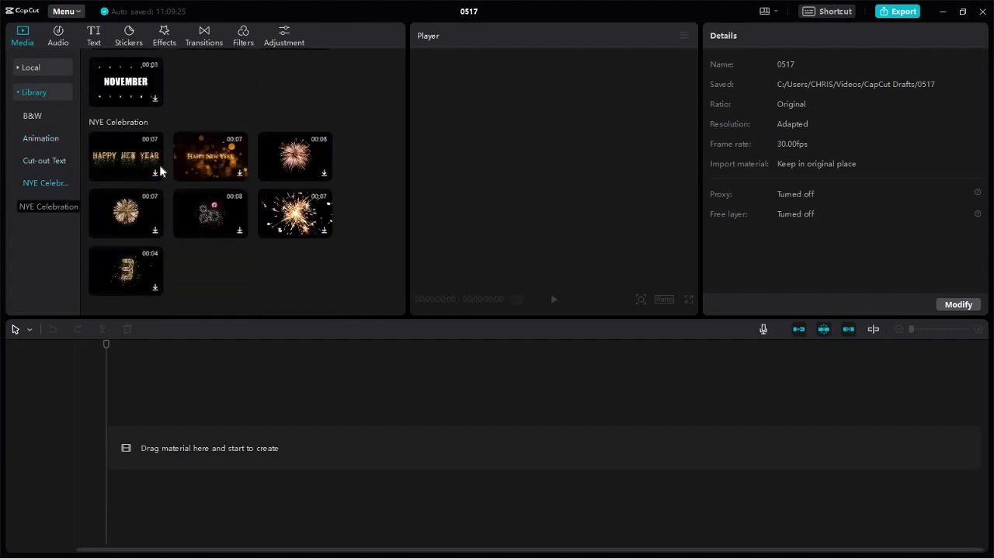
scroll(188, 218, up, 10)
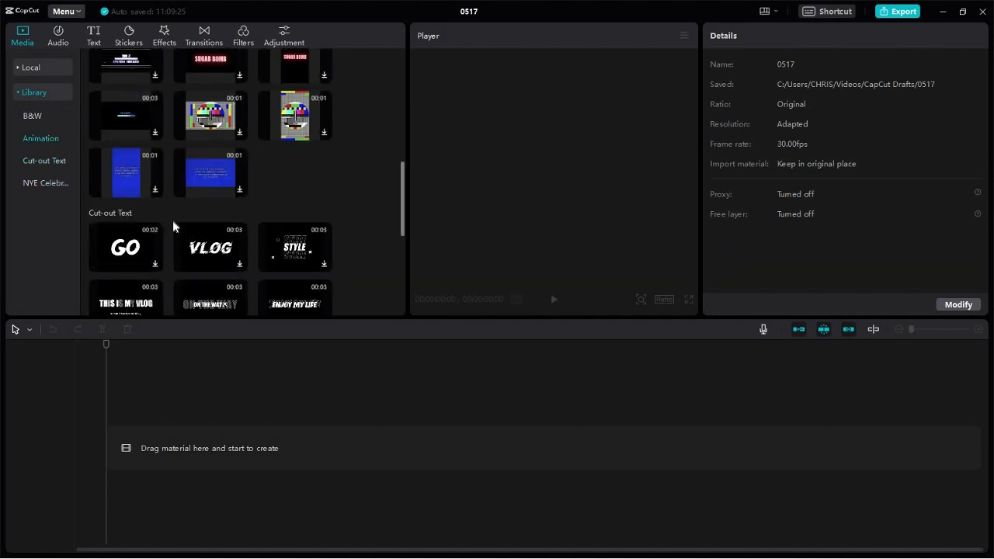
scroll(232, 209, up, 3)
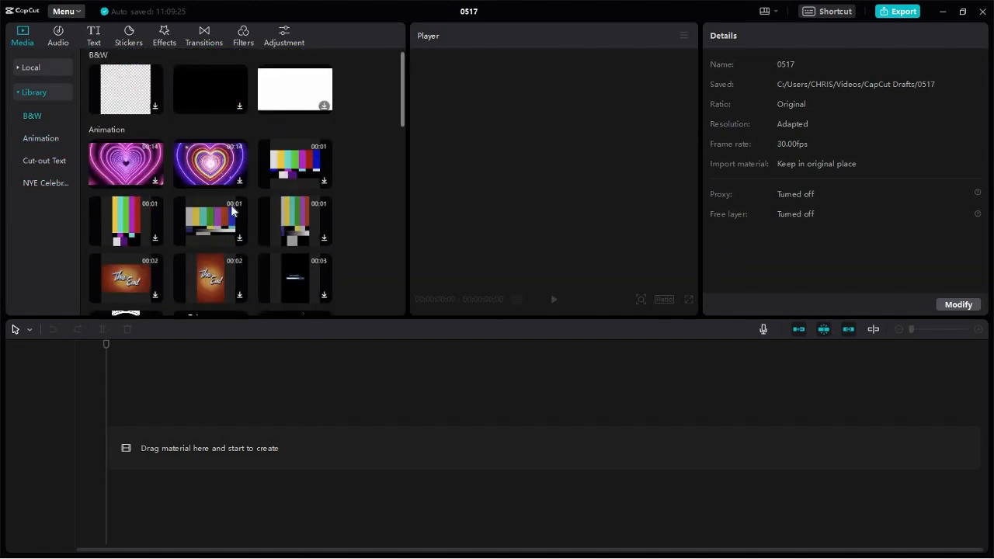
scroll(232, 210, up, 1)
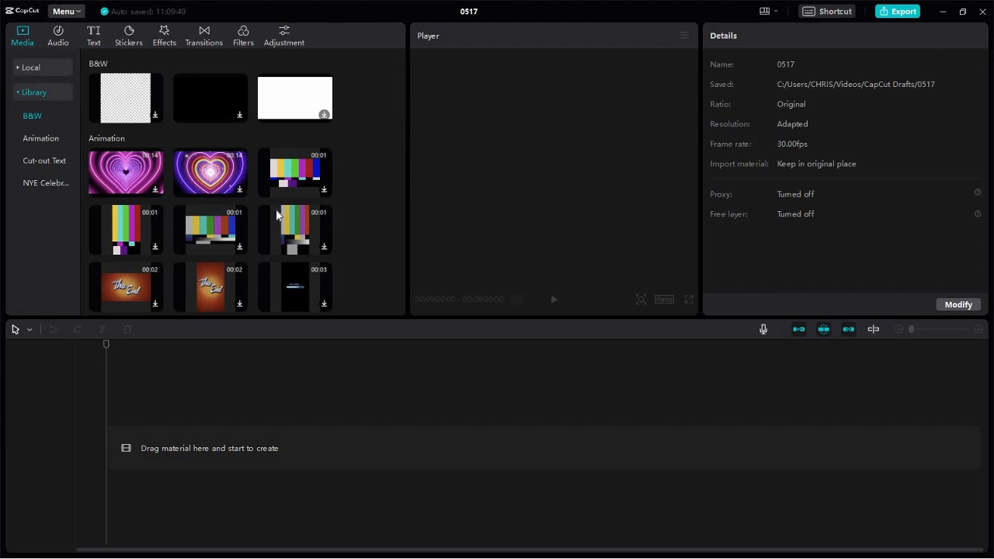
- Collapse the Library, show the local media section and view the Videos folder in the import file dialog
click(19, 92)
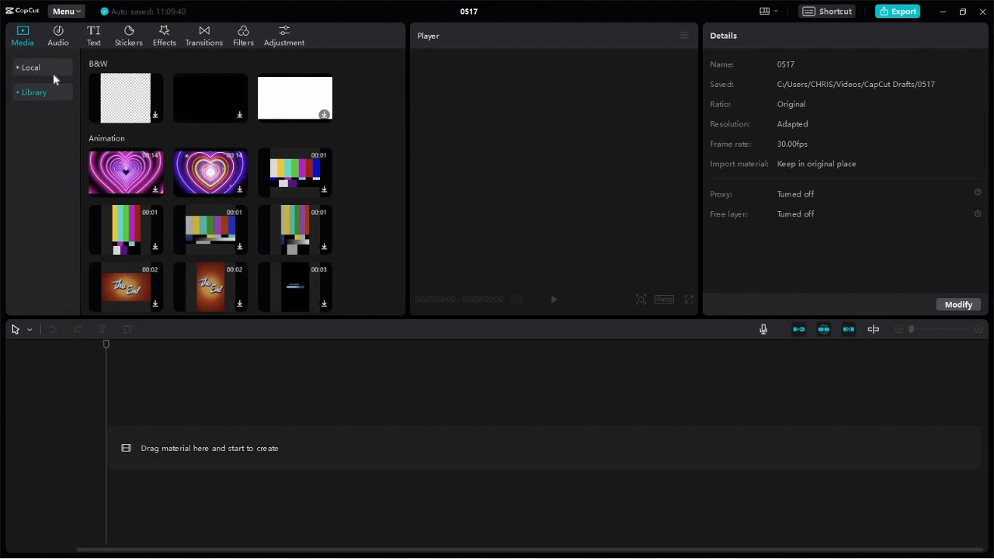
click(45, 71)
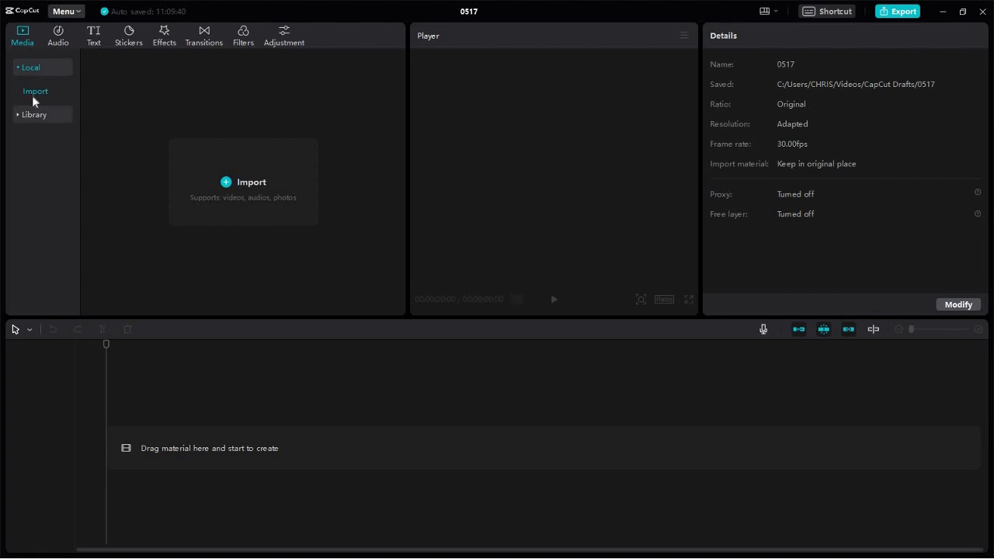
click(234, 185)
click(454, 278)
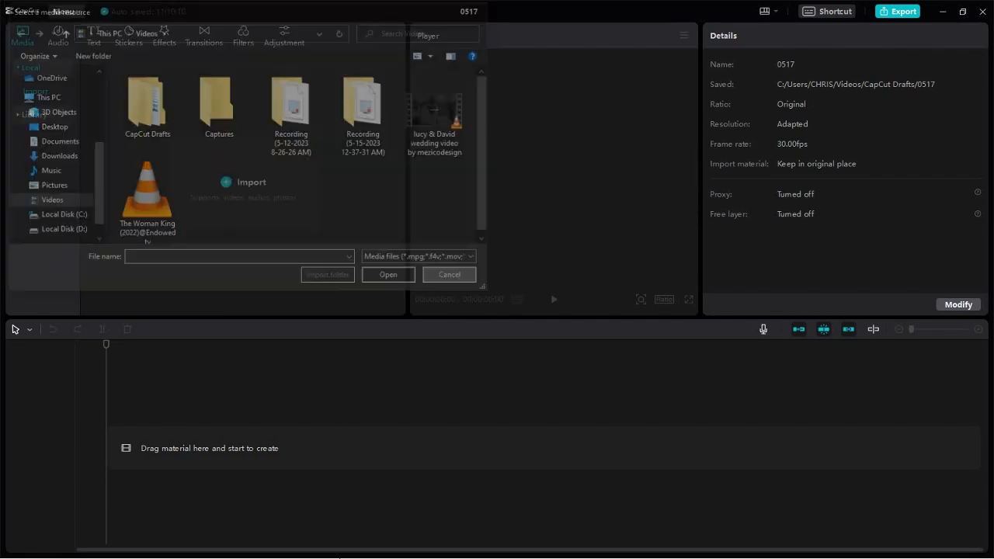
- Add the wedding video from File Explorer's Videos folder to CapCut's local media, and delete it from the project again
click(943, 12)
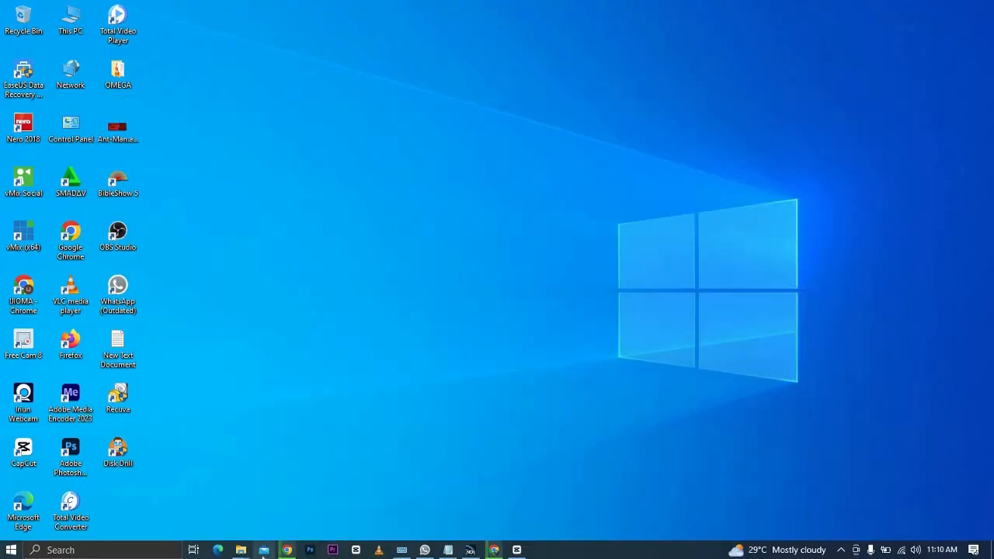
mouse_move(241, 550)
click(247, 510)
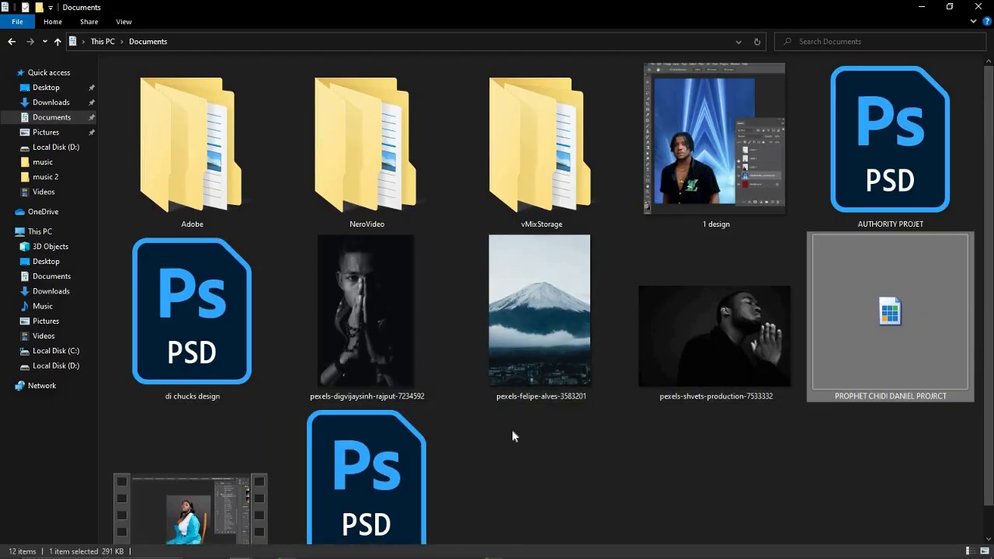
click(44, 193)
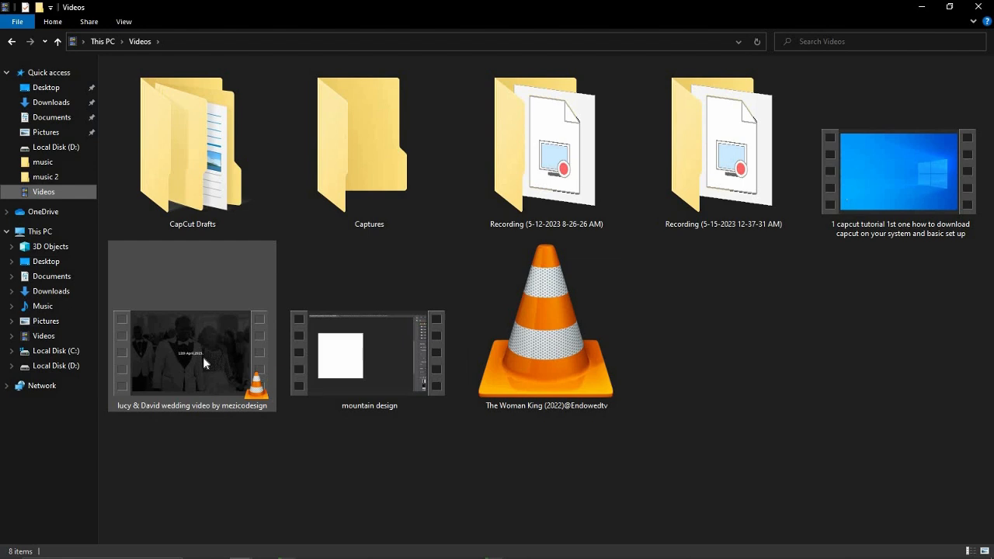
drag(203, 357, 222, 186)
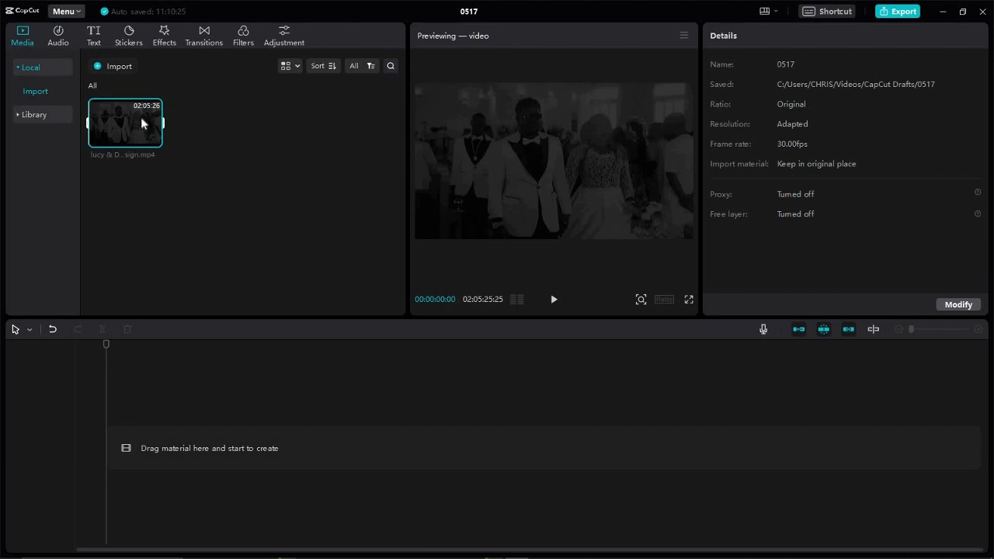
key(Delete)
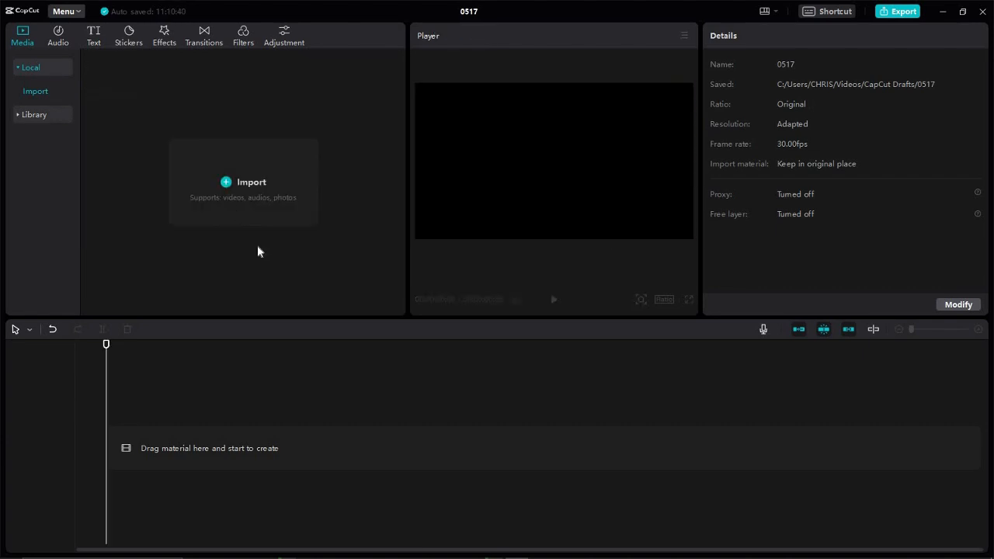
- Import the wedding video from the Videos folder into the local media through the file dialog
click(252, 185)
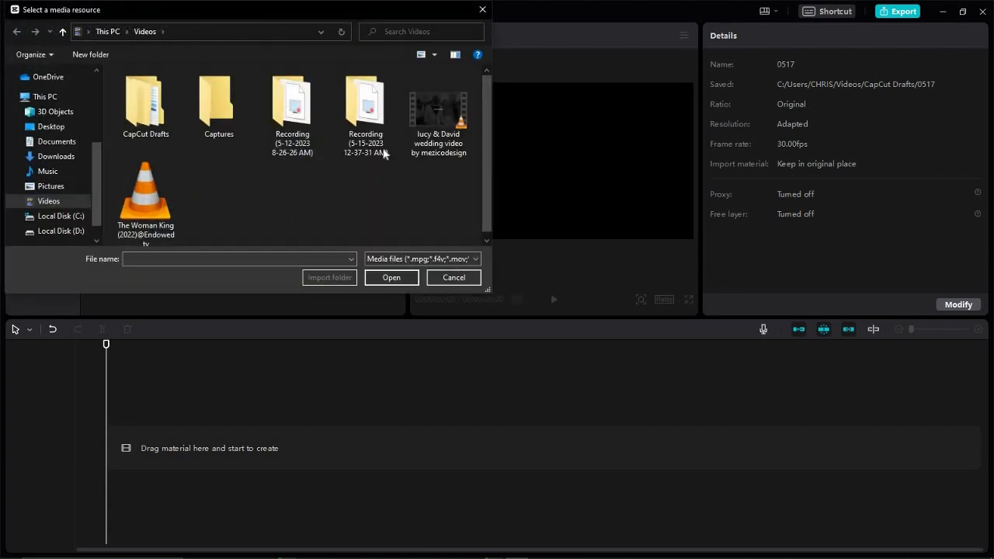
click(425, 110)
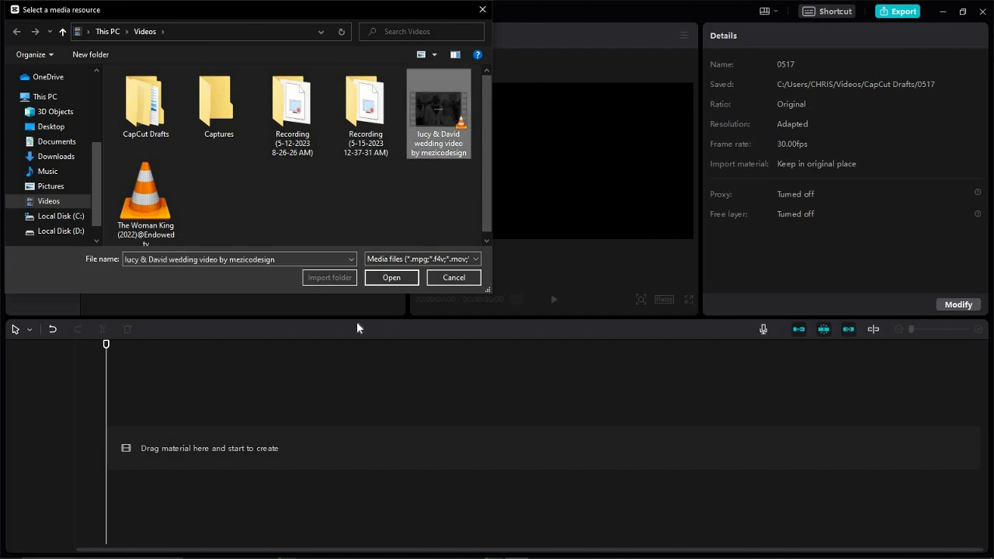
click(392, 278)
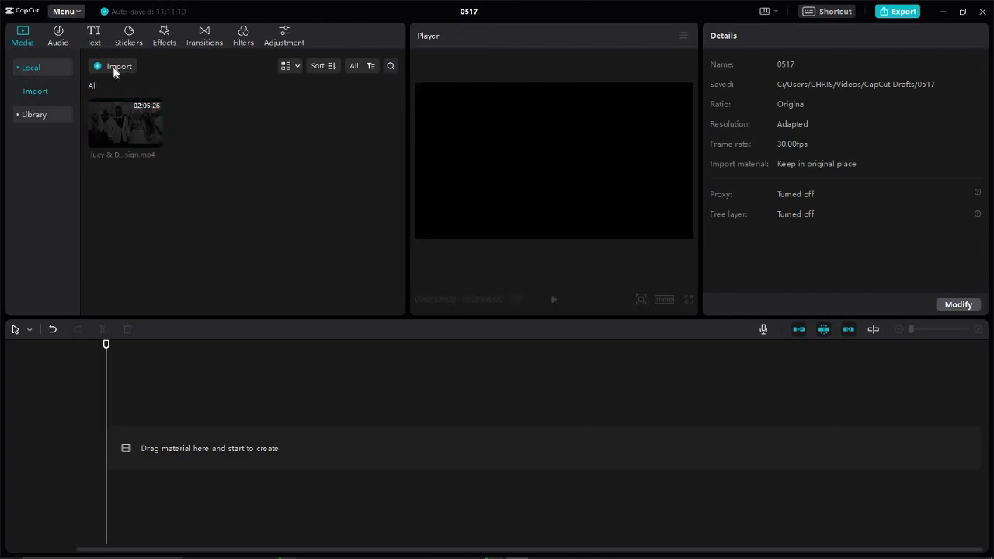
- Look through the Pictures and Downloads folders for further media to import
click(113, 69)
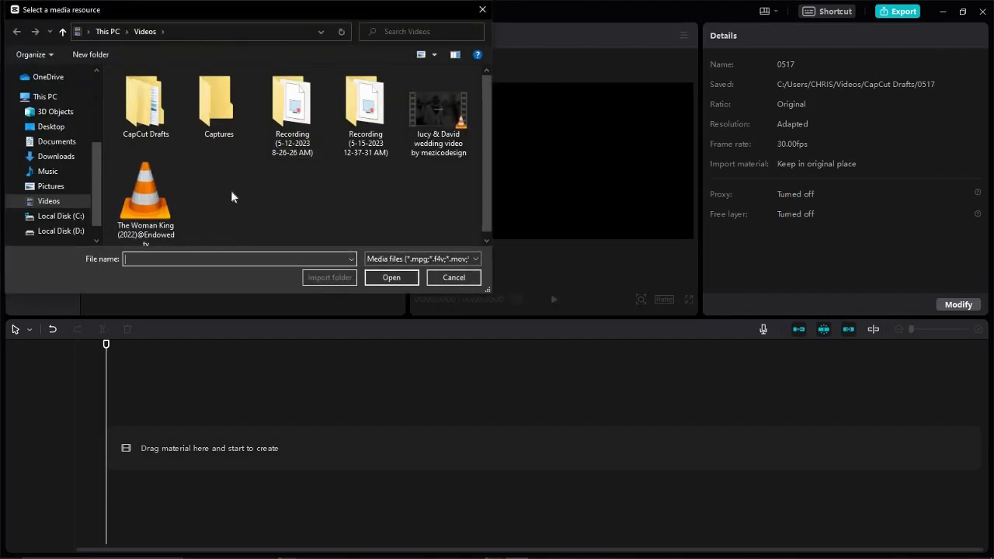
click(61, 188)
scroll(246, 159, down, 6)
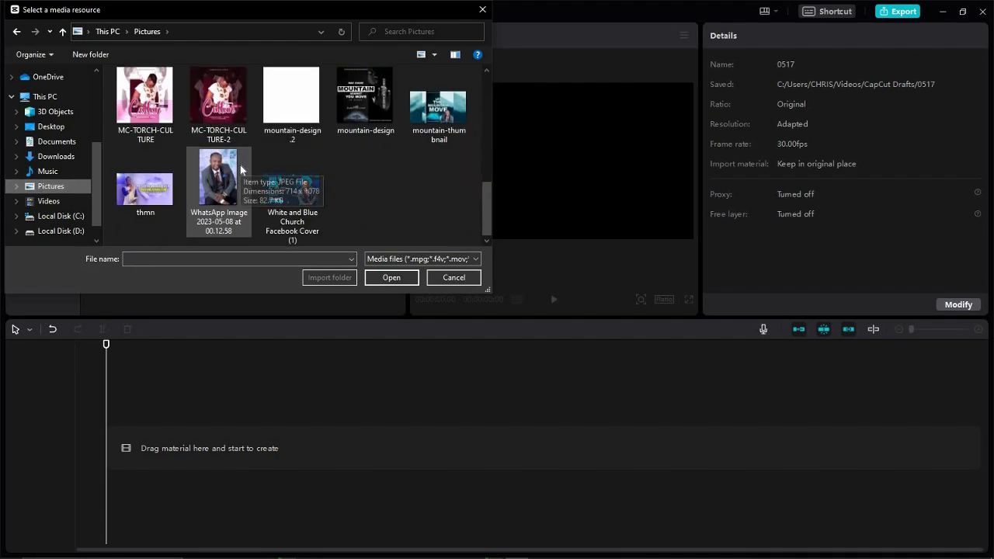
scroll(240, 166, up, 8)
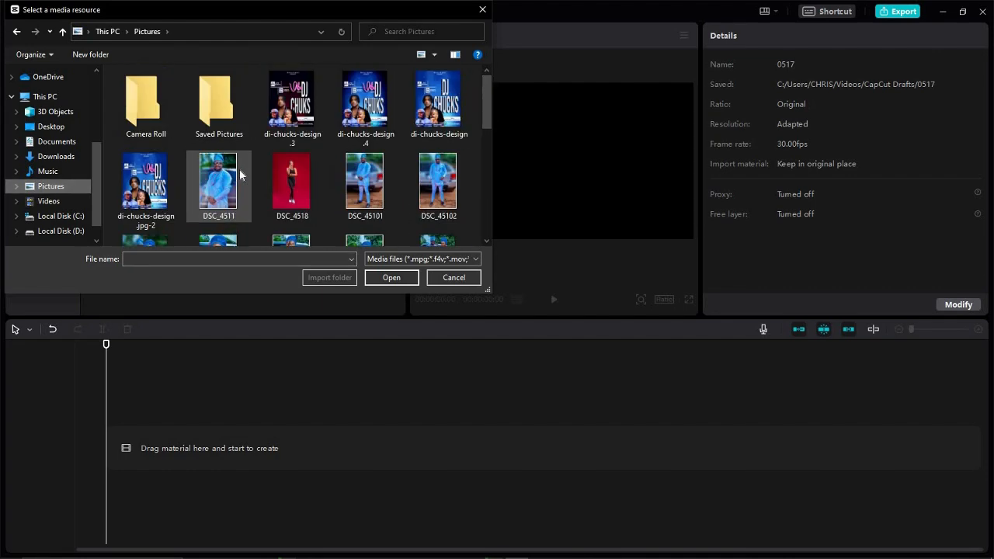
scroll(240, 166, down, 8)
scroll(240, 174, up, 8)
click(53, 156)
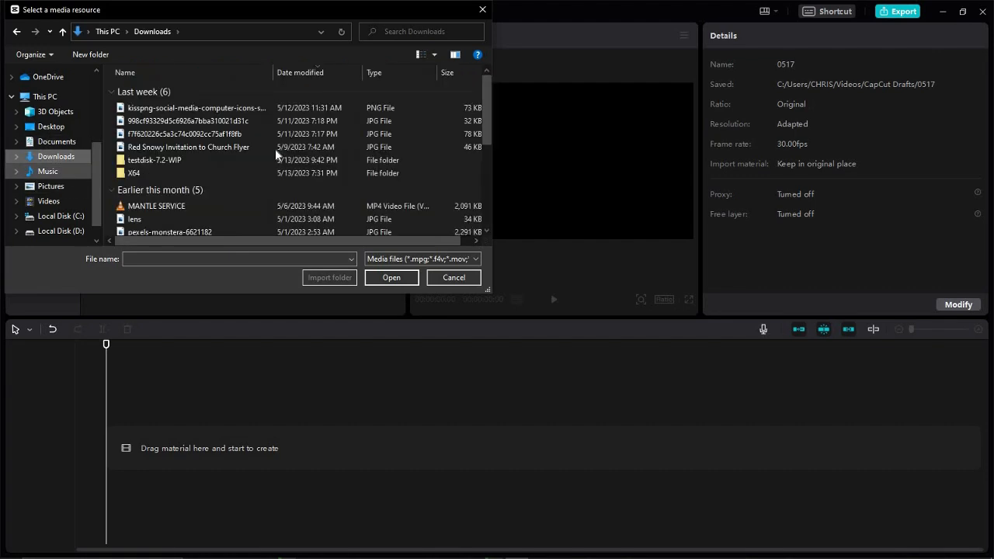
scroll(275, 152, down, 5)
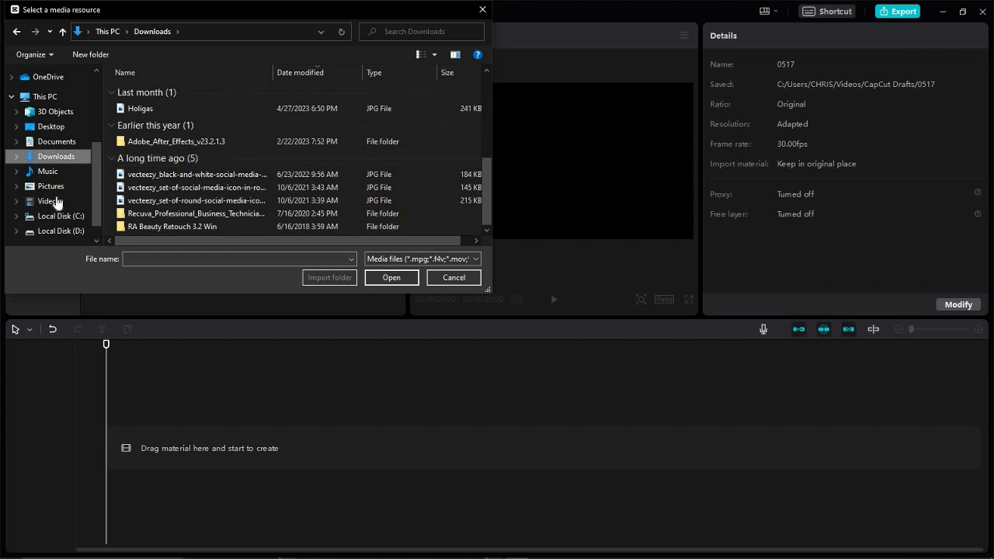
- Go to Local Disk (D:) in the media import dialog and show its files as extra large icons
click(41, 96)
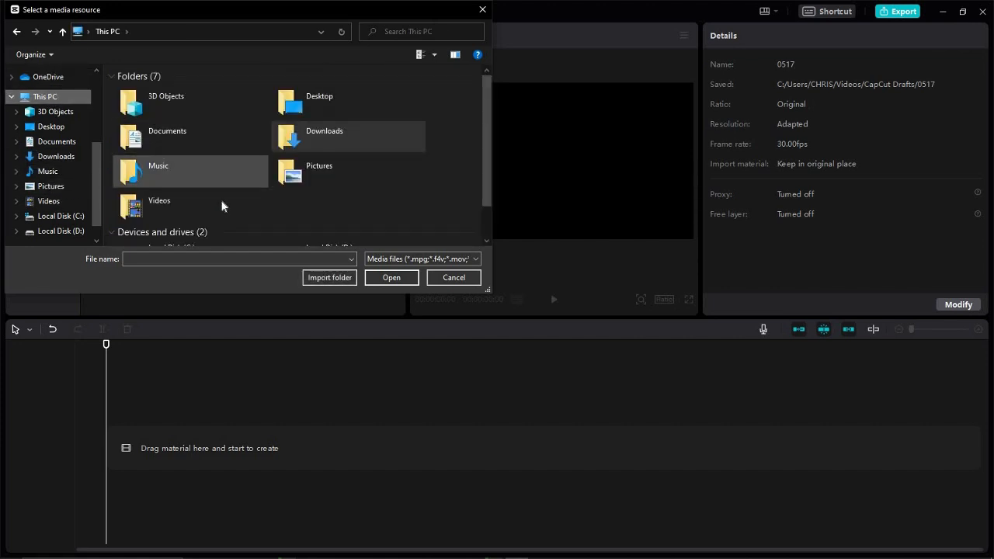
scroll(224, 205, down, 2)
double_click(329, 233)
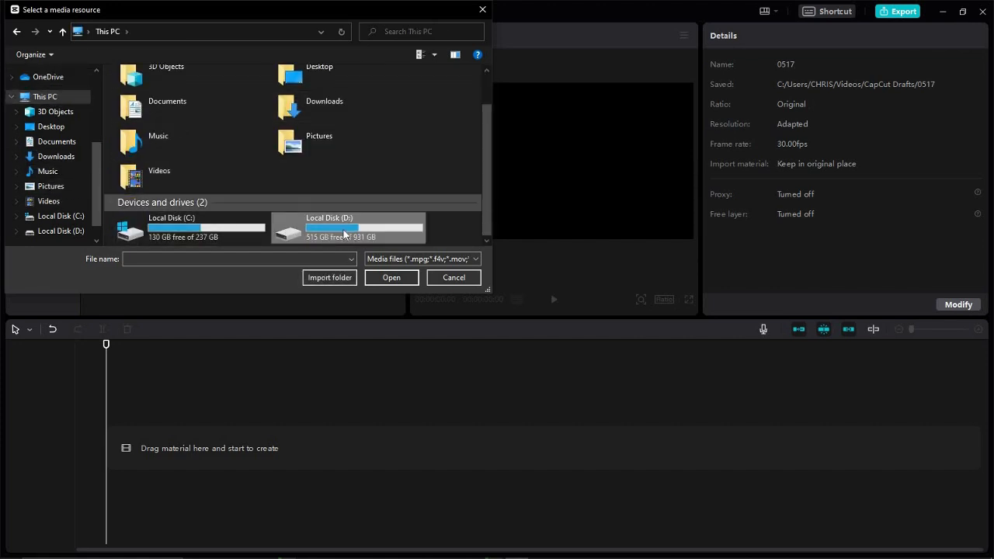
double_click(303, 210)
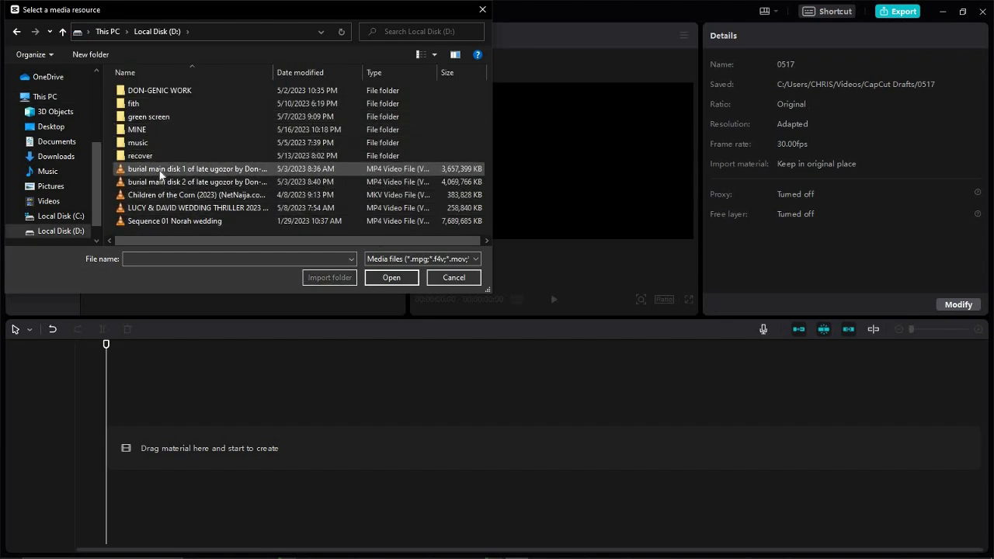
click(434, 59)
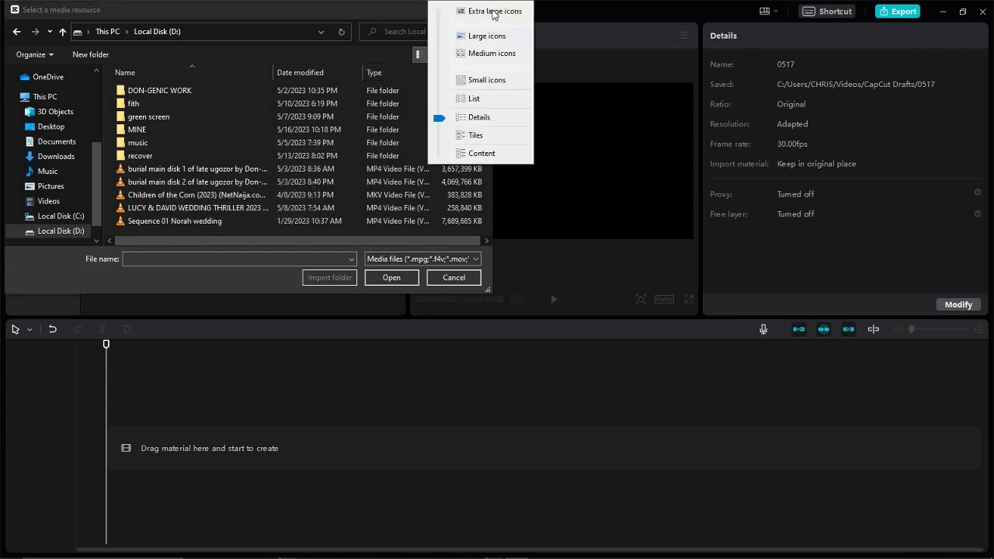
click(243, 158)
- Import the burial main disk 1, burial main disk 2 and Sequence 01 wedding videos from Local Disk (D:) together into the local media
scroll(355, 136, down, 8)
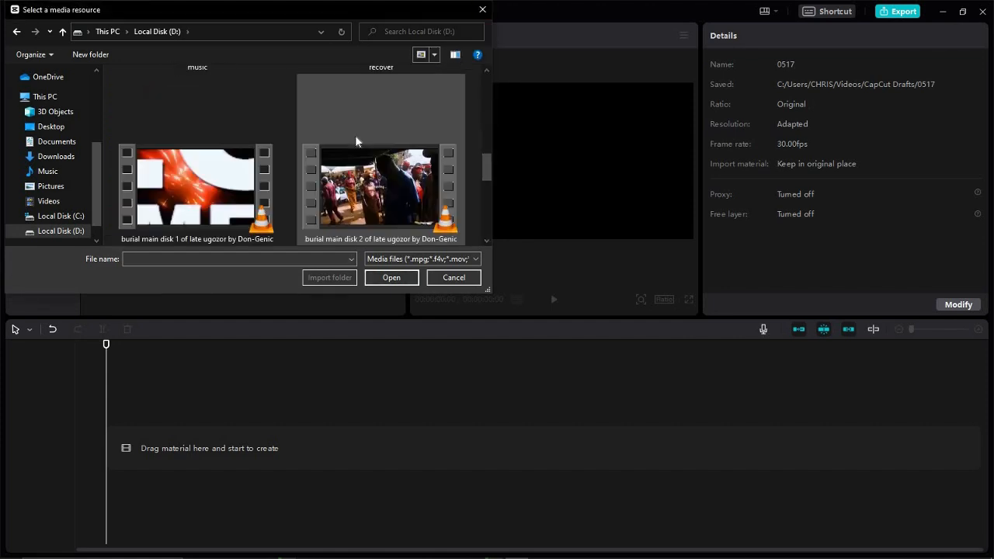
scroll(355, 136, up, 3)
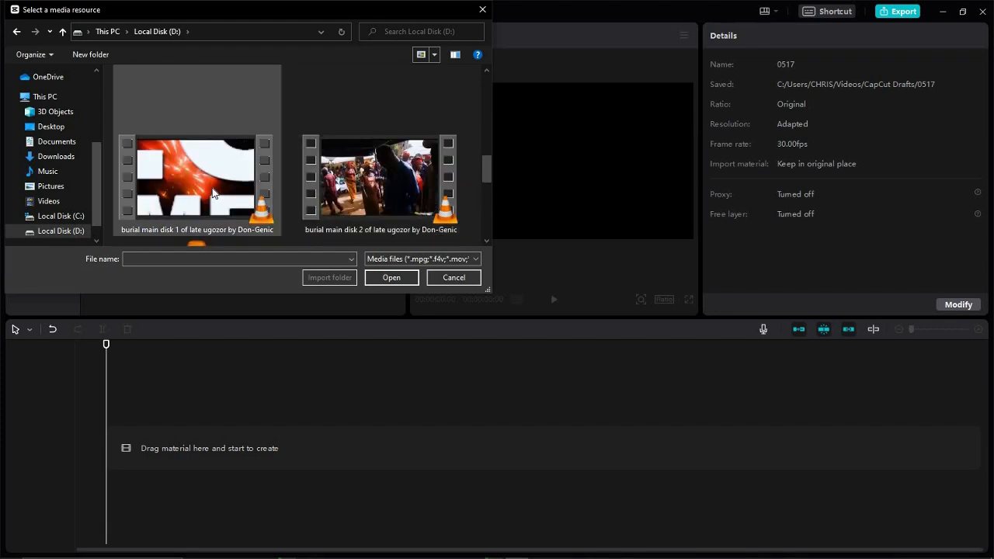
click(214, 193)
ctrl+click(367, 185)
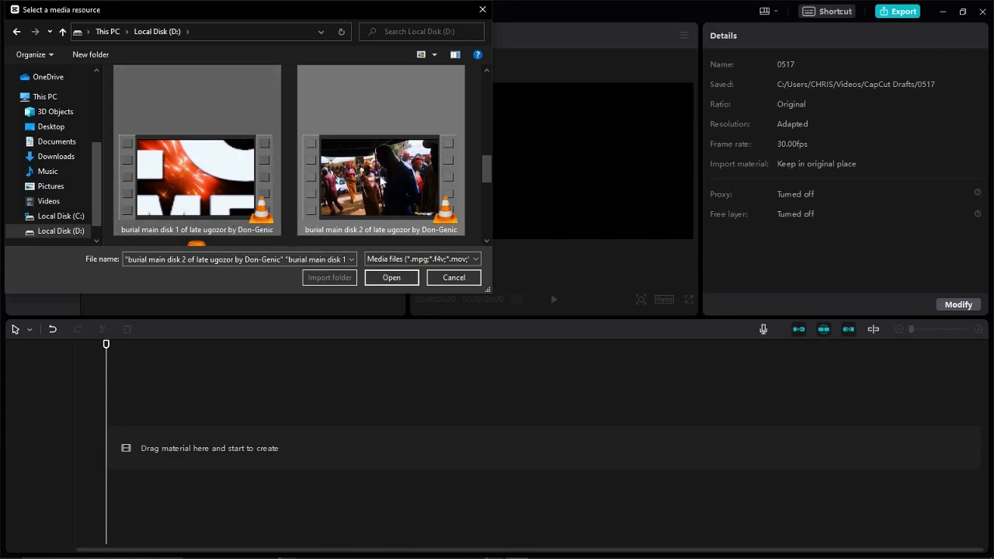
scroll(474, 183, down, 1)
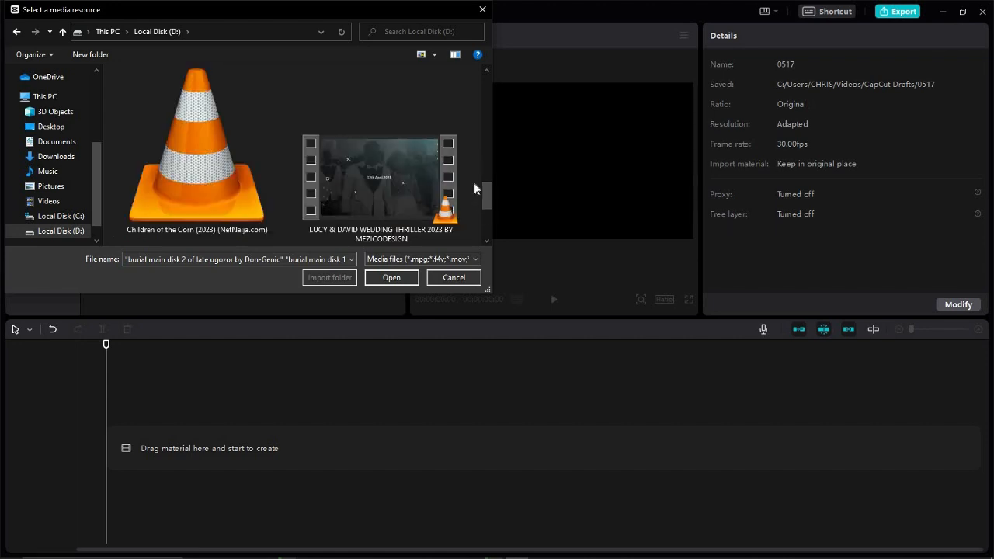
scroll(474, 184, up, 1)
scroll(357, 191, down, 2)
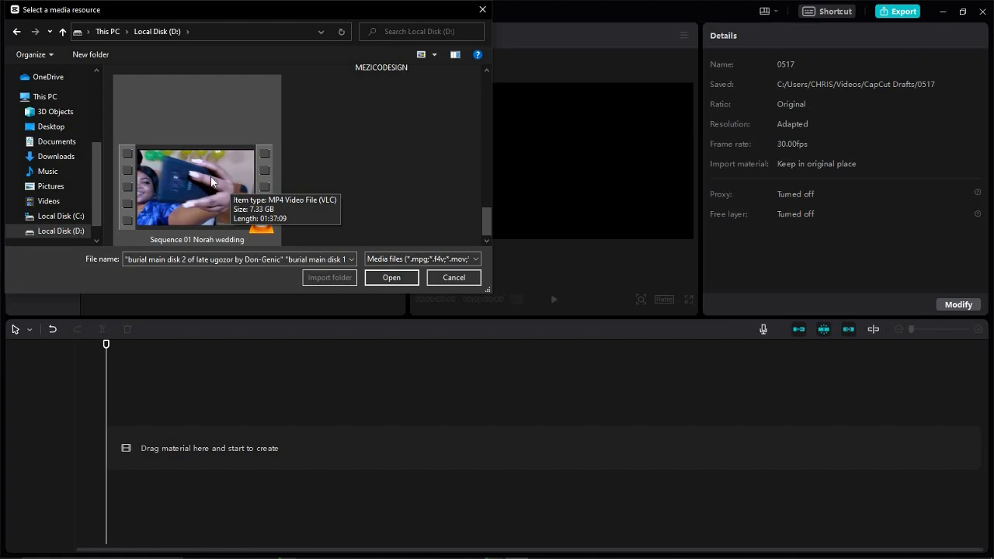
ctrl+click(271, 201)
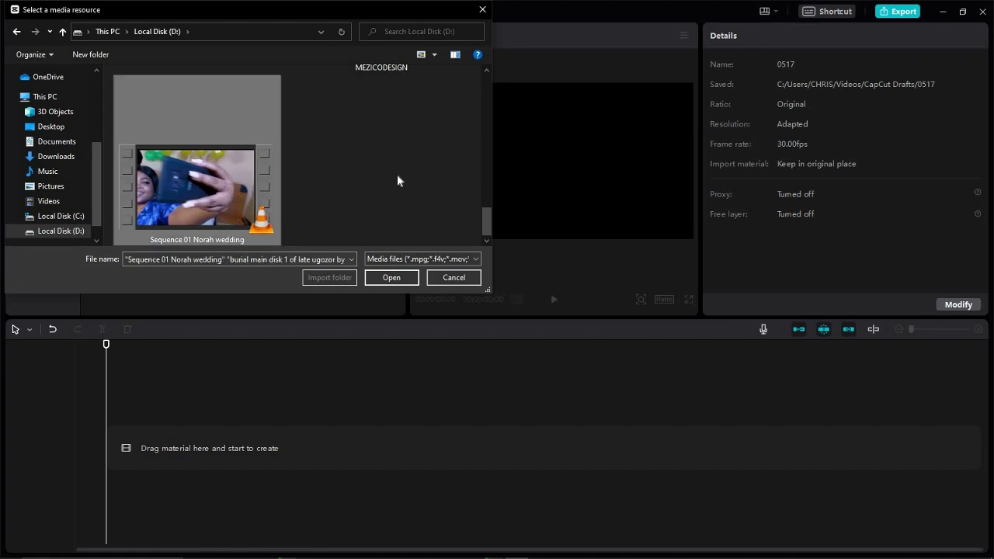
click(392, 278)
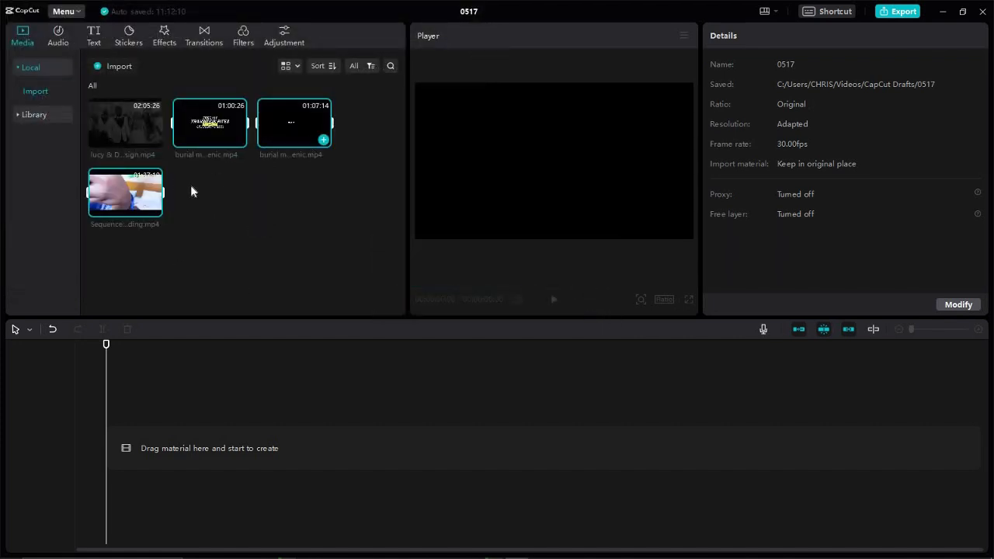
- Look through the songs in the audio library's Music section, starting with the Vlog category
mouse_move(219, 136)
click(58, 35)
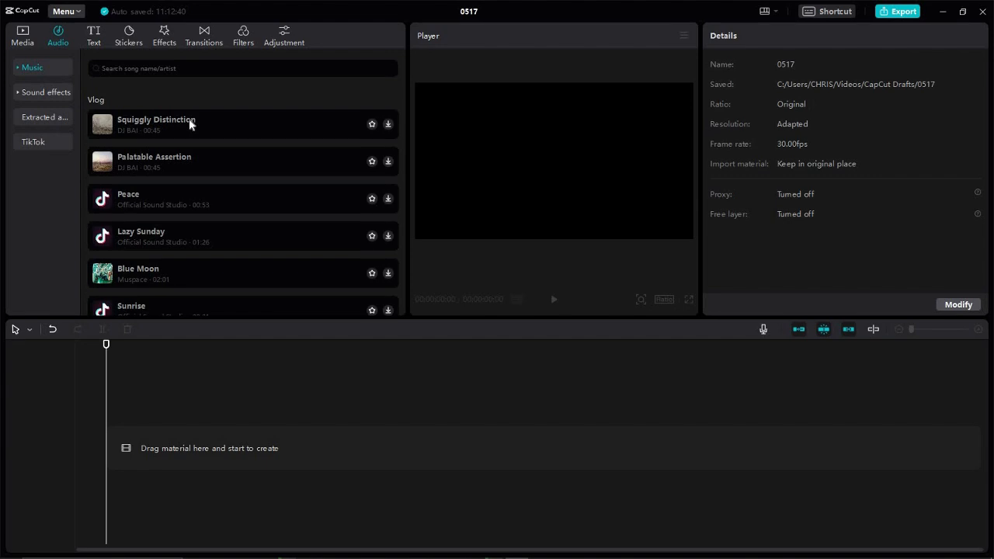
scroll(189, 121, down, 5)
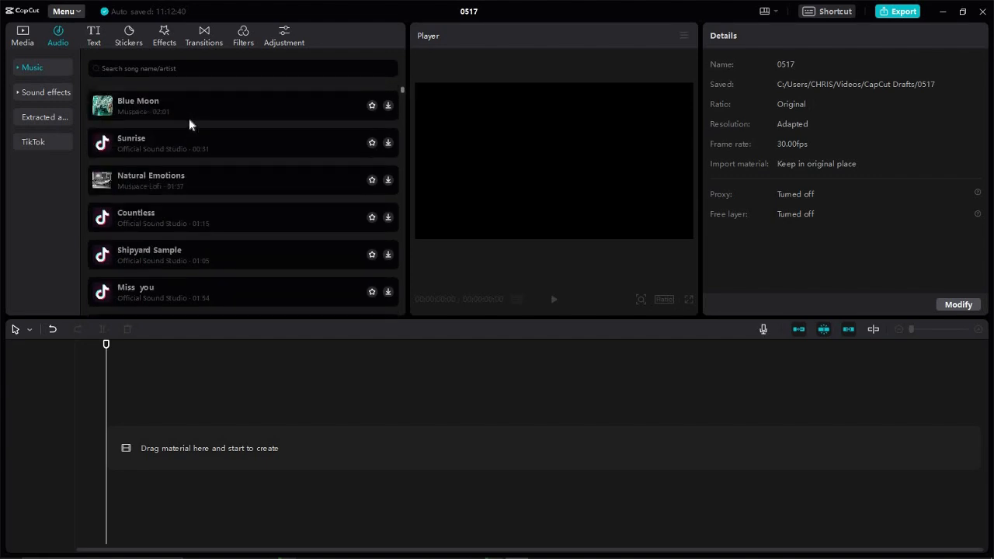
scroll(190, 121, up, 5)
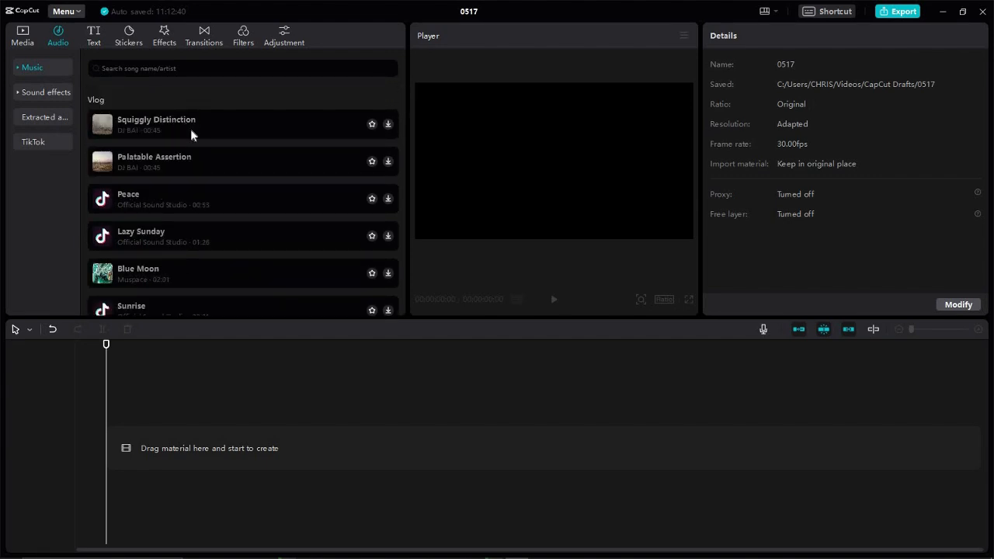
scroll(191, 132, down, 6)
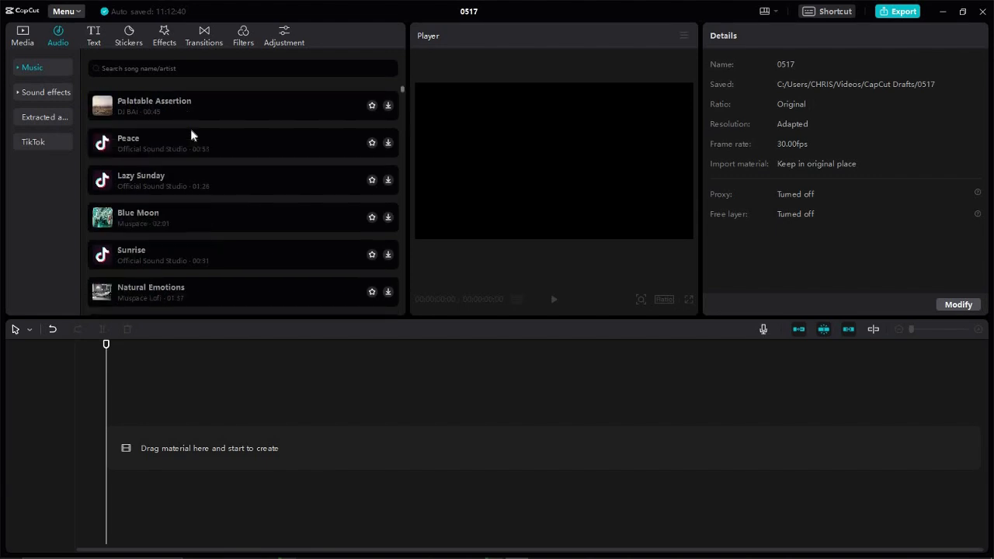
scroll(191, 132, down, 4)
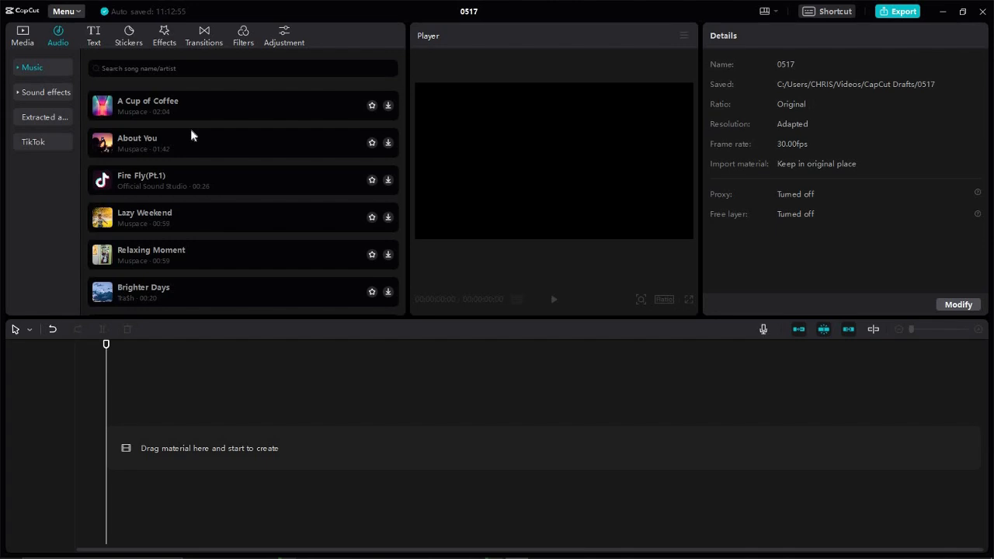
scroll(191, 135, down, 1)
scroll(191, 135, down, 1)
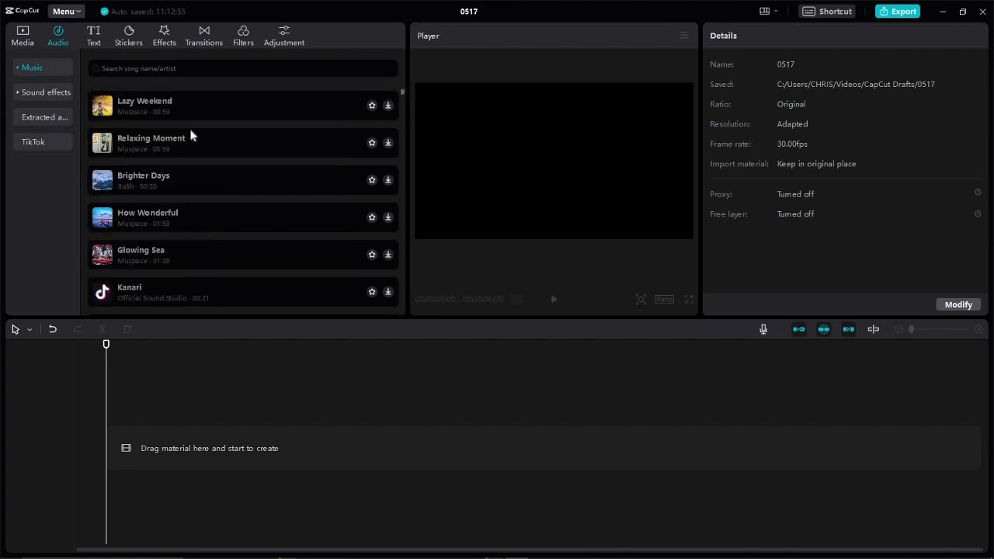
scroll(192, 137, down, 2)
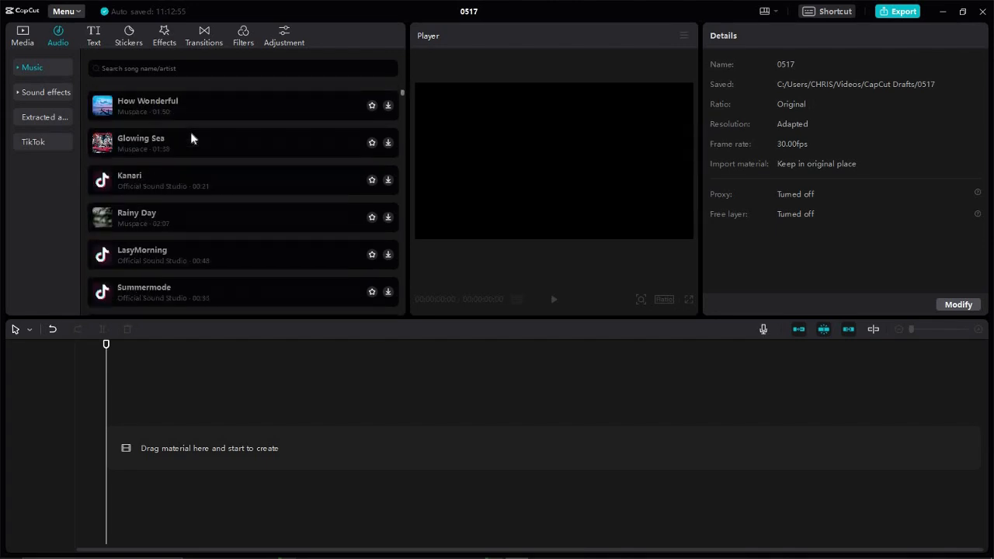
scroll(191, 138, down, 1)
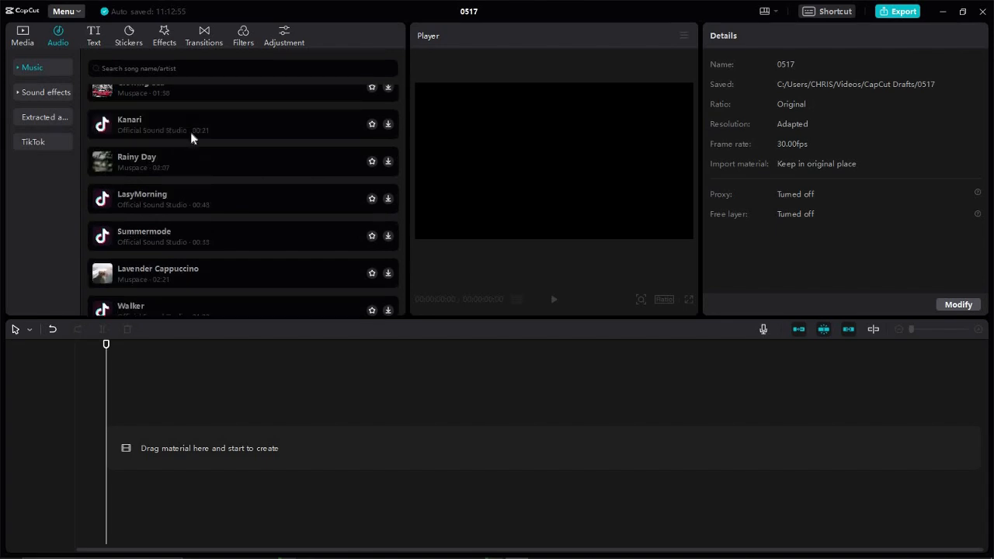
scroll(192, 138, down, 1)
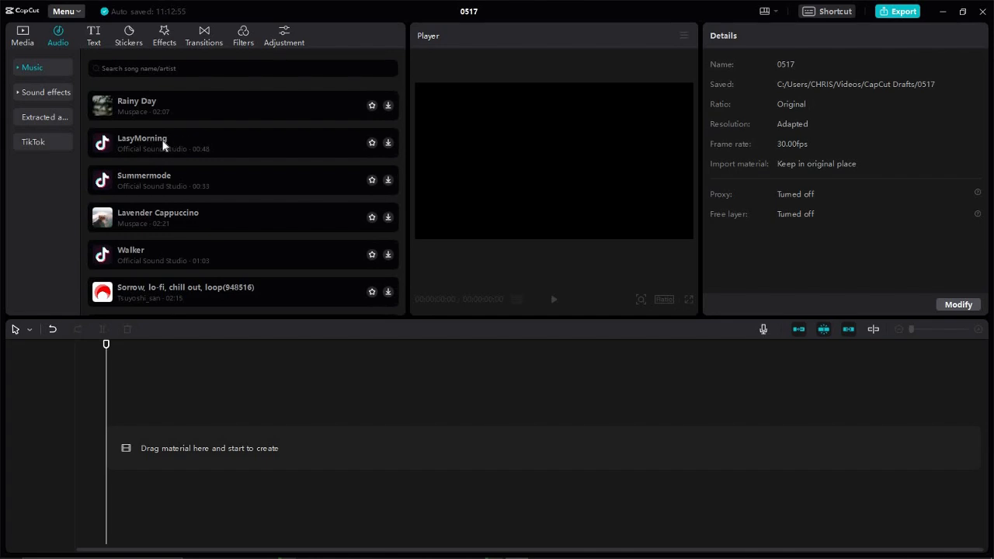
scroll(191, 193, down, 10)
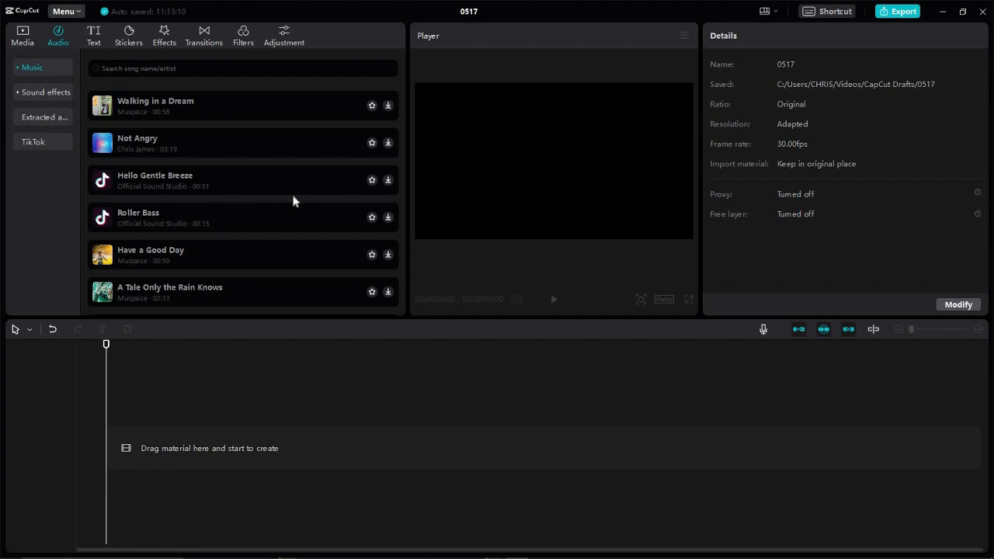
scroll(293, 201, down, 6)
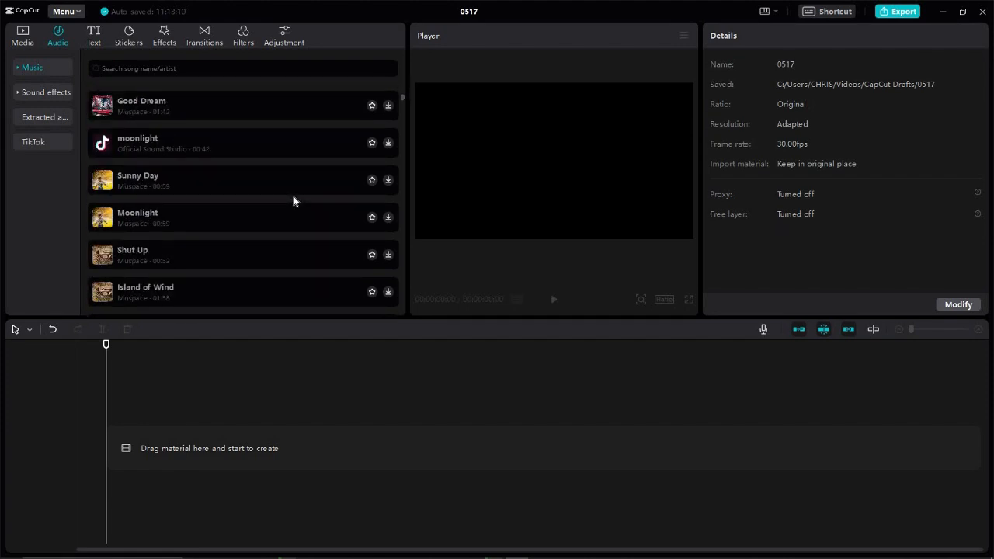
scroll(293, 201, down, 3)
scroll(293, 201, up, 6)
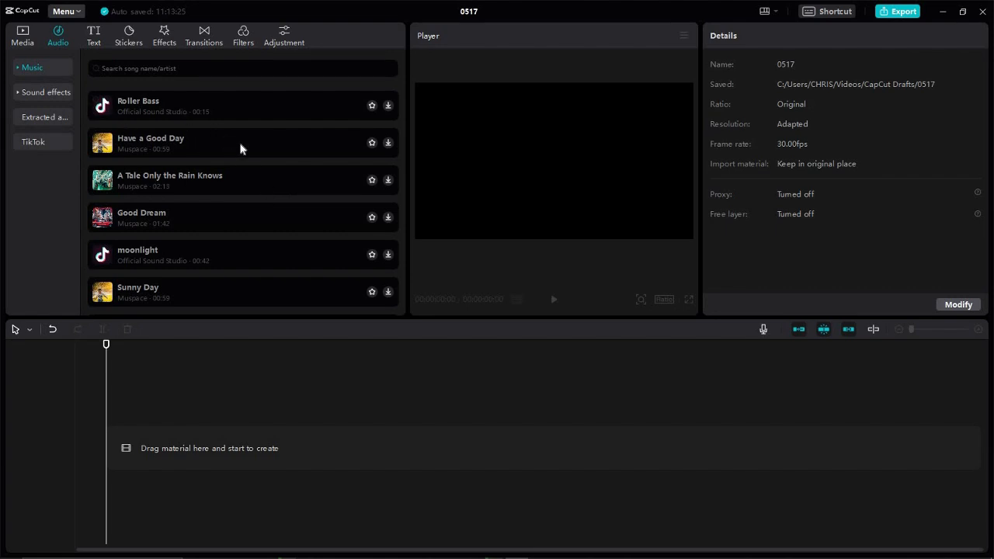
scroll(240, 149, down, 10)
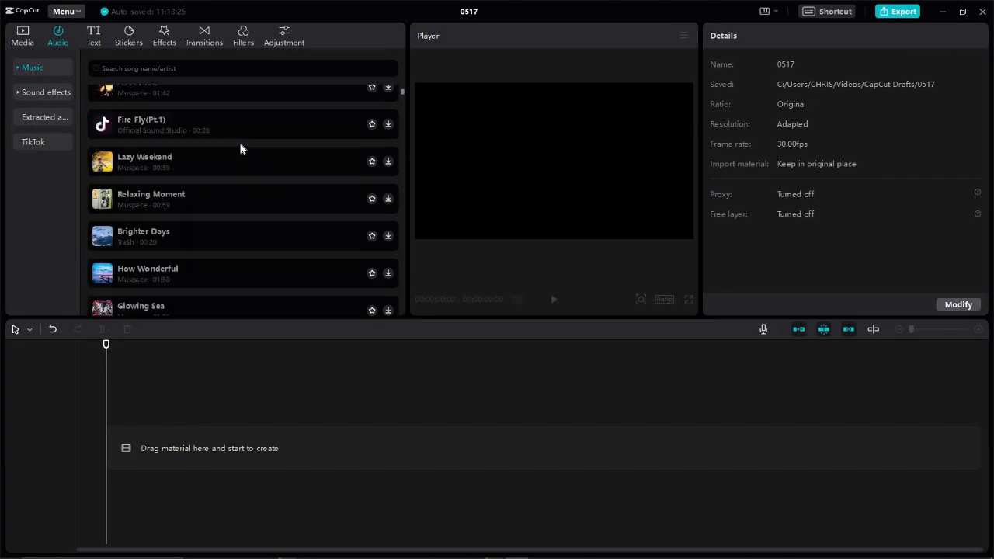
scroll(241, 149, up, 2)
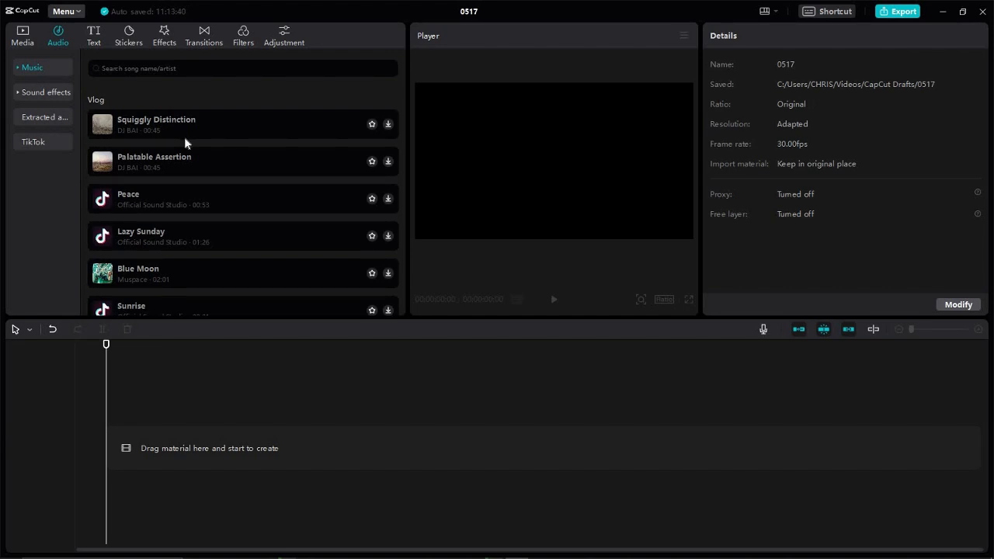
scroll(184, 137, down, 3)
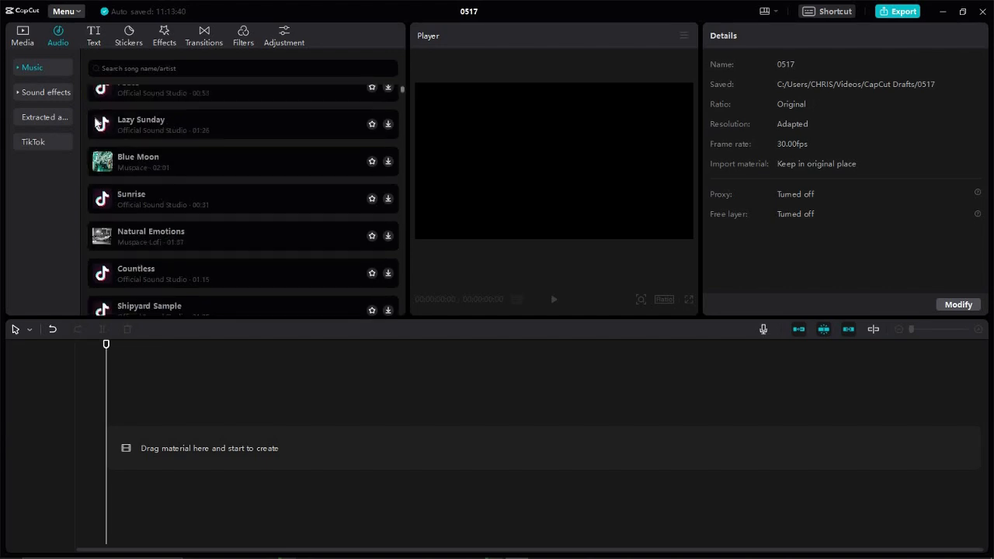
- Browse the sound effects categories, viewing Performance, Laugh, Fight, Transition, Food and Ambience
click(38, 92)
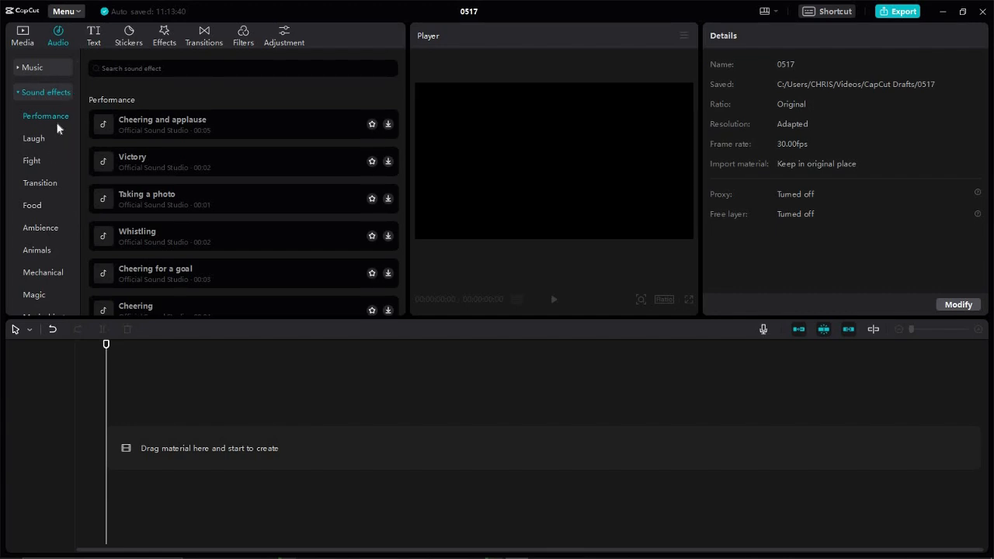
click(39, 140)
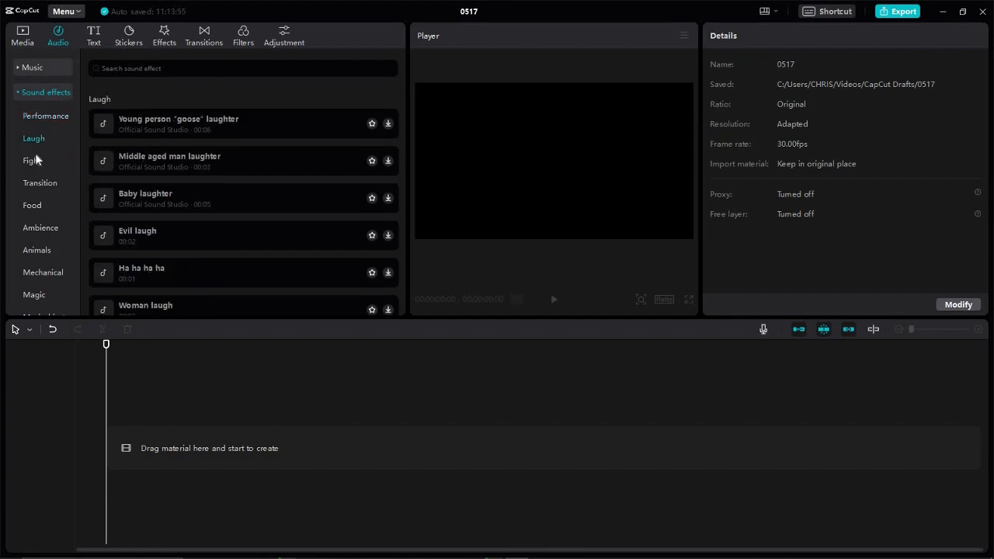
click(44, 163)
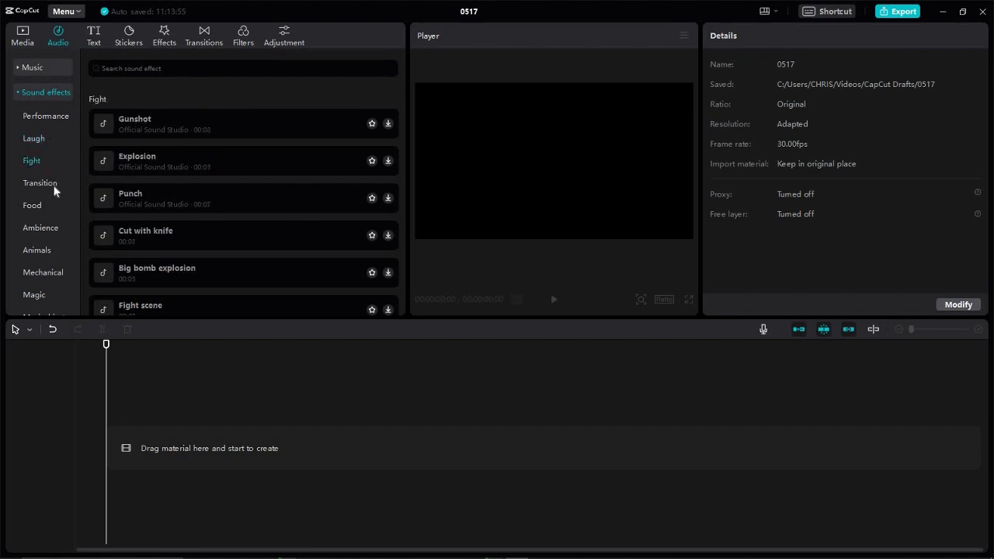
click(39, 184)
click(35, 207)
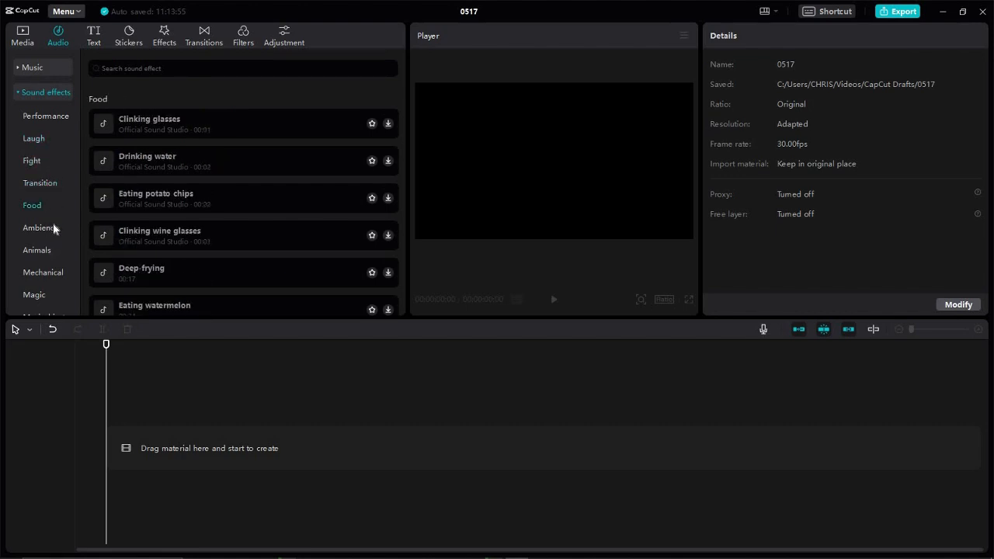
click(47, 226)
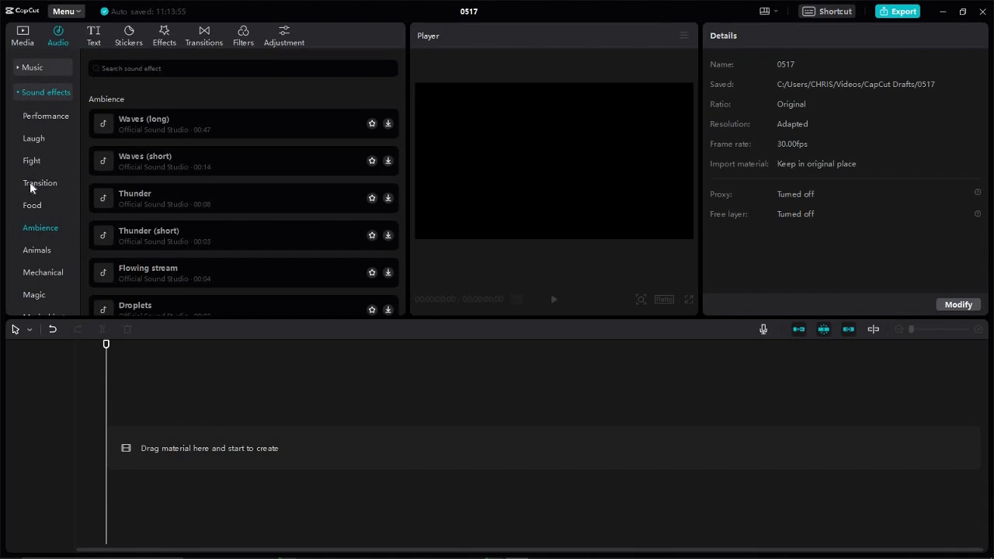
scroll(27, 160, down, 3)
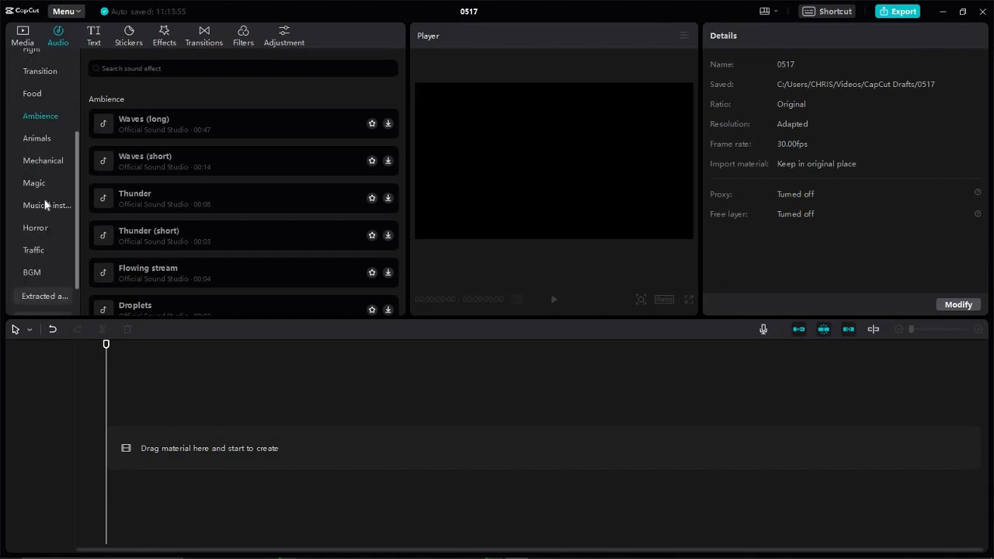
scroll(40, 161, up, 3)
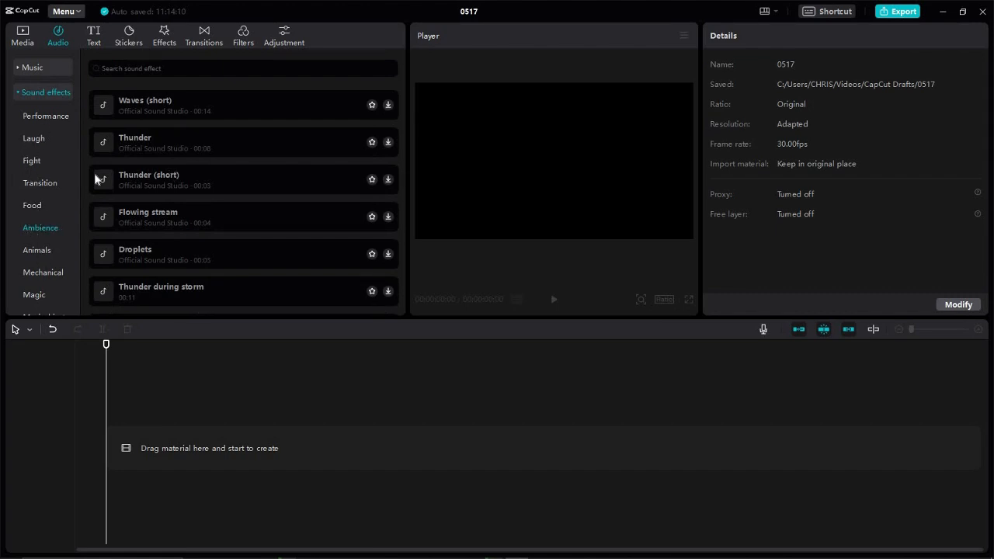
scroll(47, 194, down, 3)
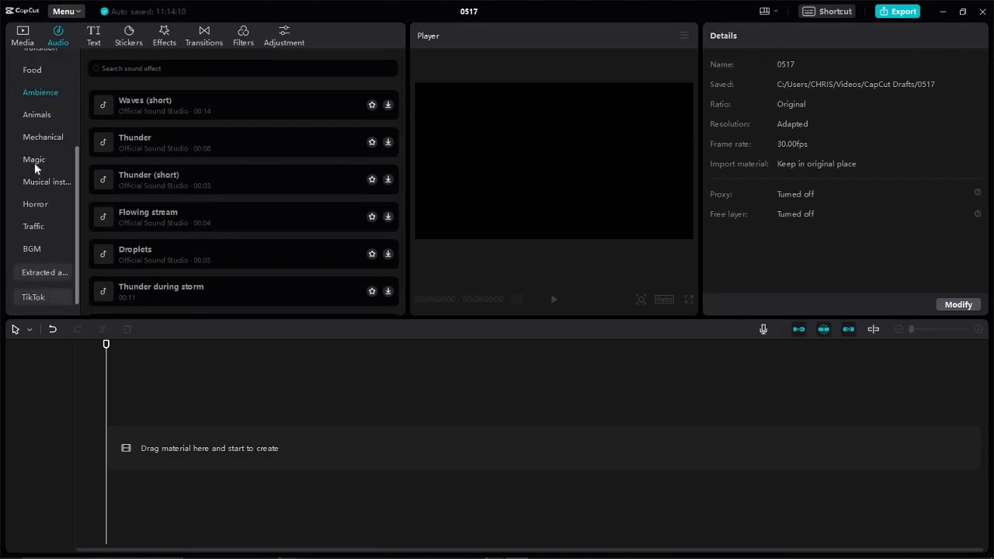
scroll(34, 162, up, 3)
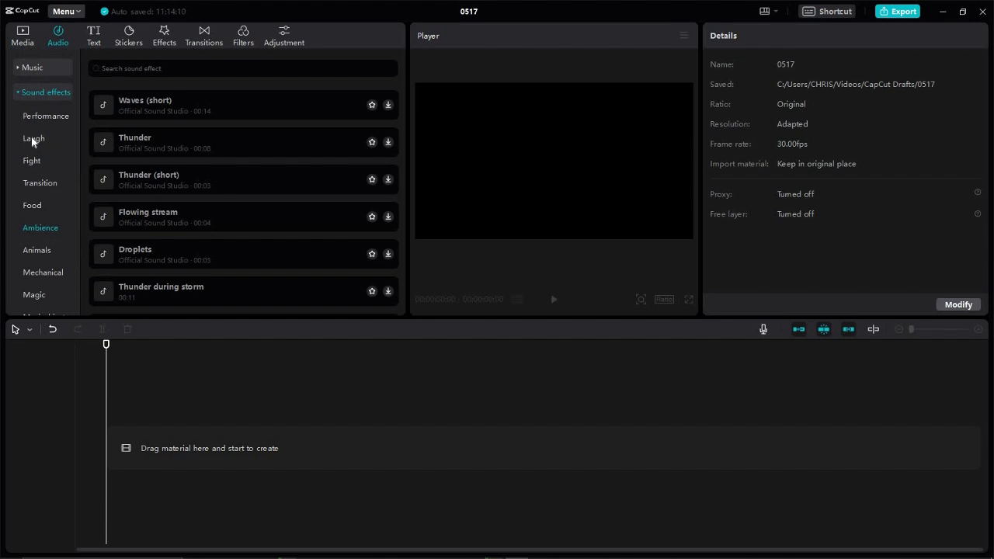
- Download the Young person "goose" laughter sound effect from the Laugh category and preview it, pausing its playback
click(33, 138)
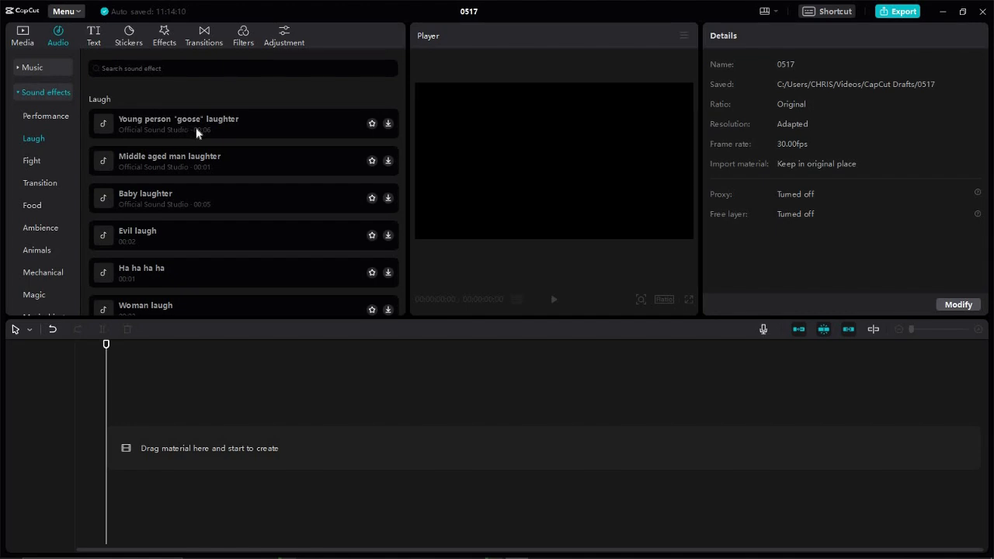
click(388, 125)
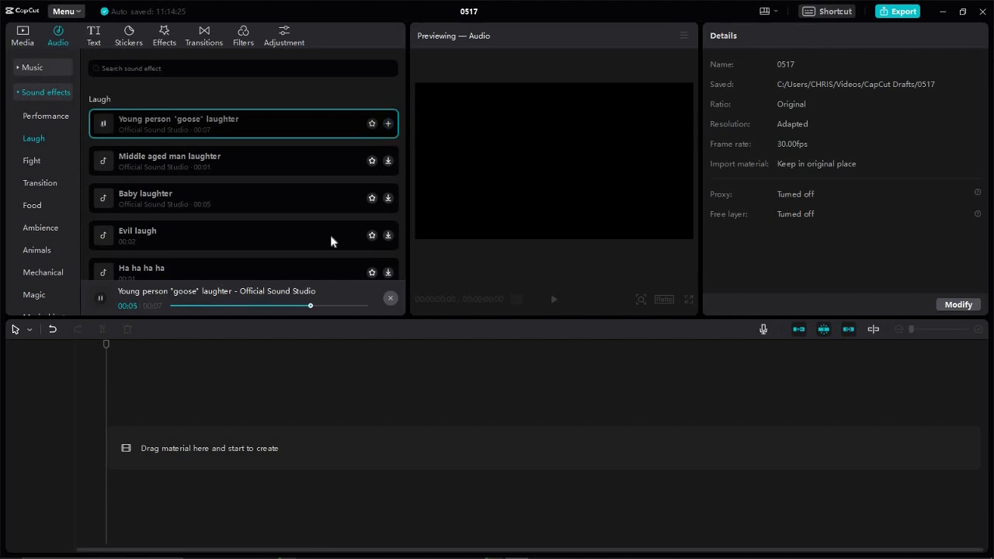
click(101, 298)
click(102, 299)
- Collapse the sound effects categories and show the Extracted audios section of the audio library
click(17, 93)
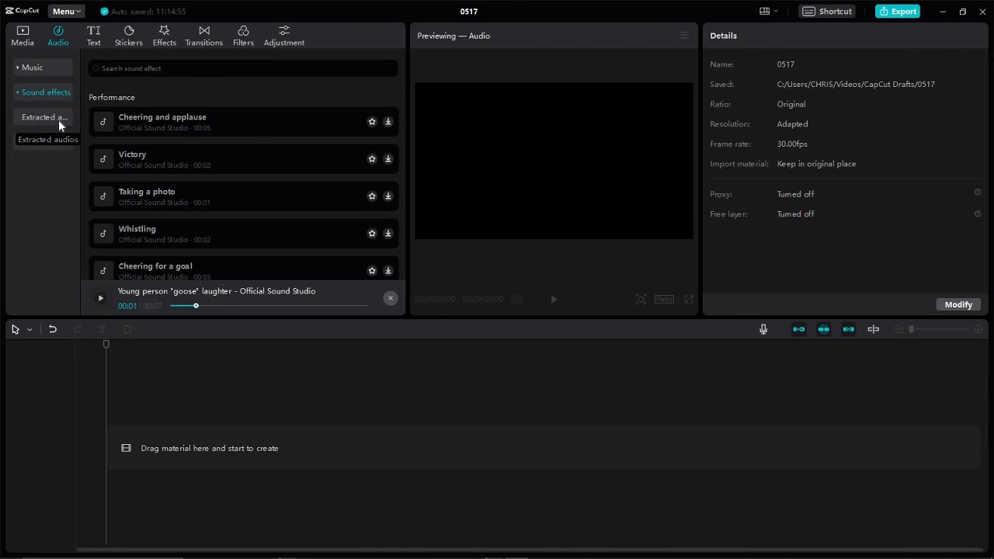
click(59, 122)
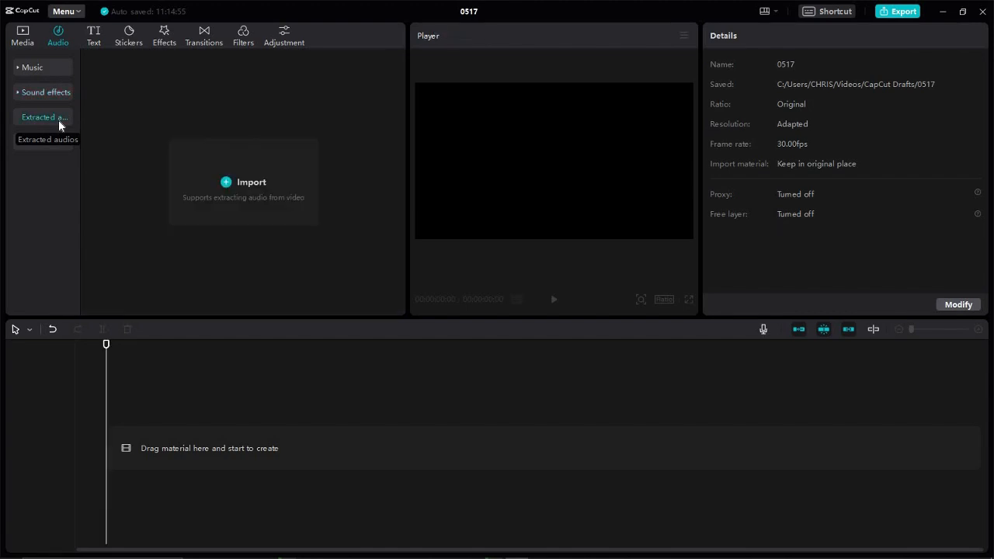
- Extract the audio from the Sequence 01 wedding video on Local Disk (D:) into the Extracted audios section
click(231, 187)
scroll(241, 200, down, 5)
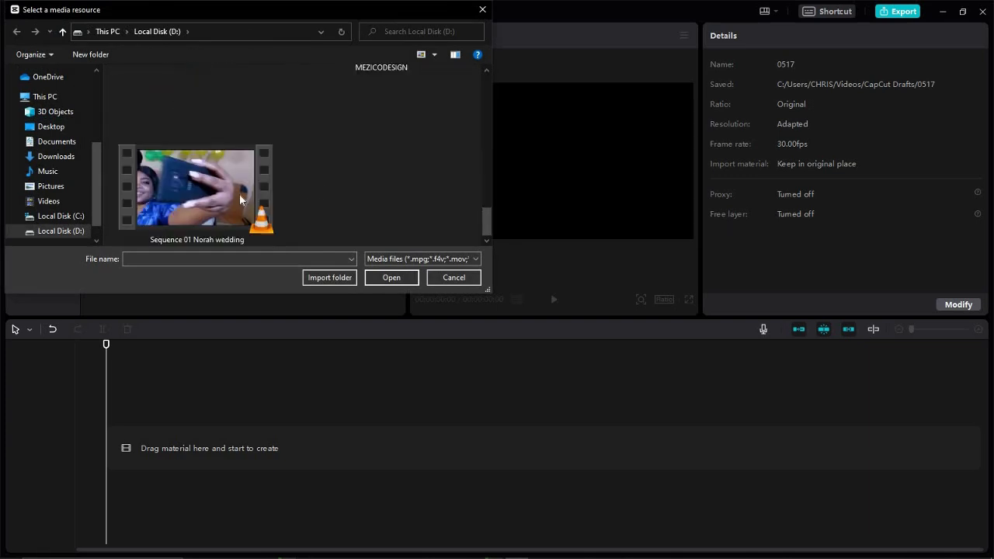
click(241, 200)
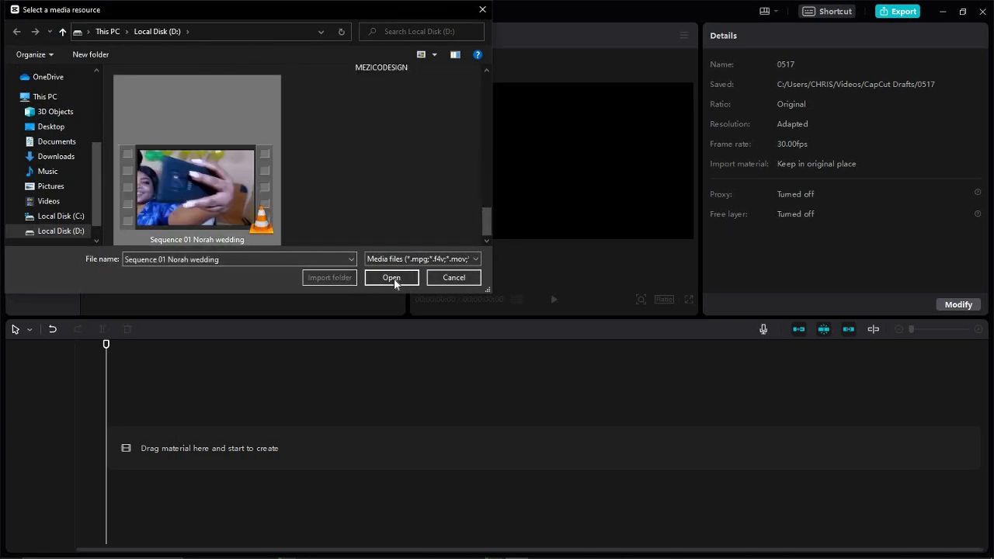
click(391, 278)
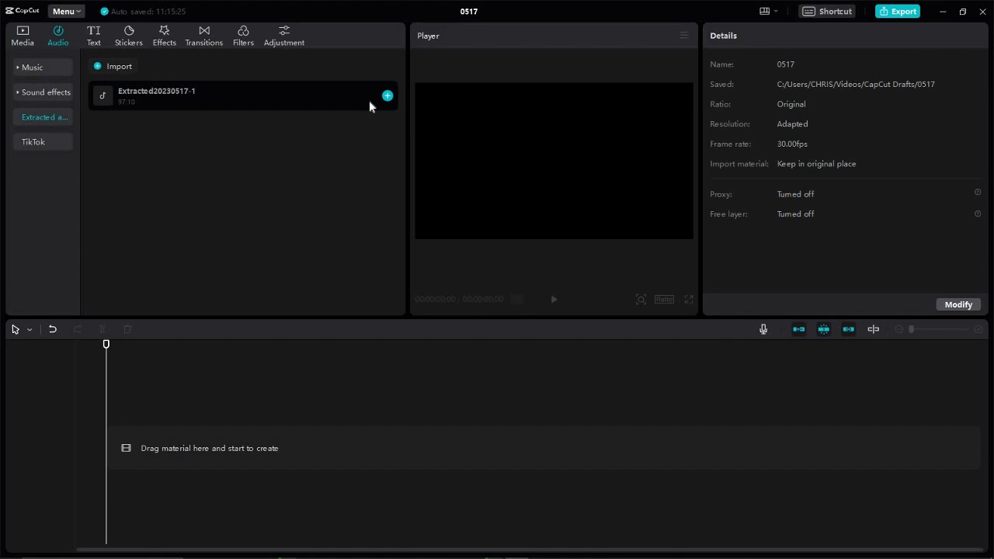
- View the TikTok sounds section and look through the Music category list, collapsing it again
click(46, 143)
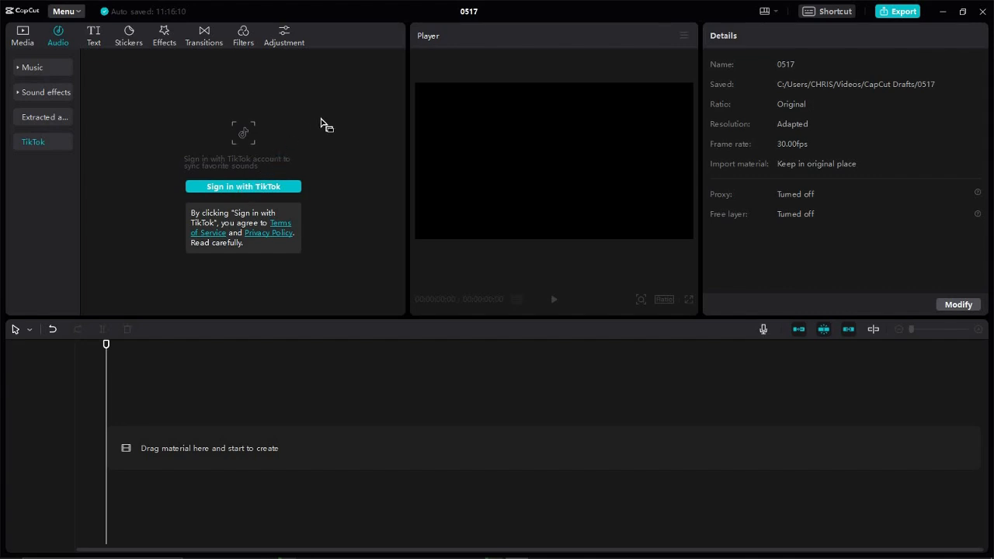
click(39, 67)
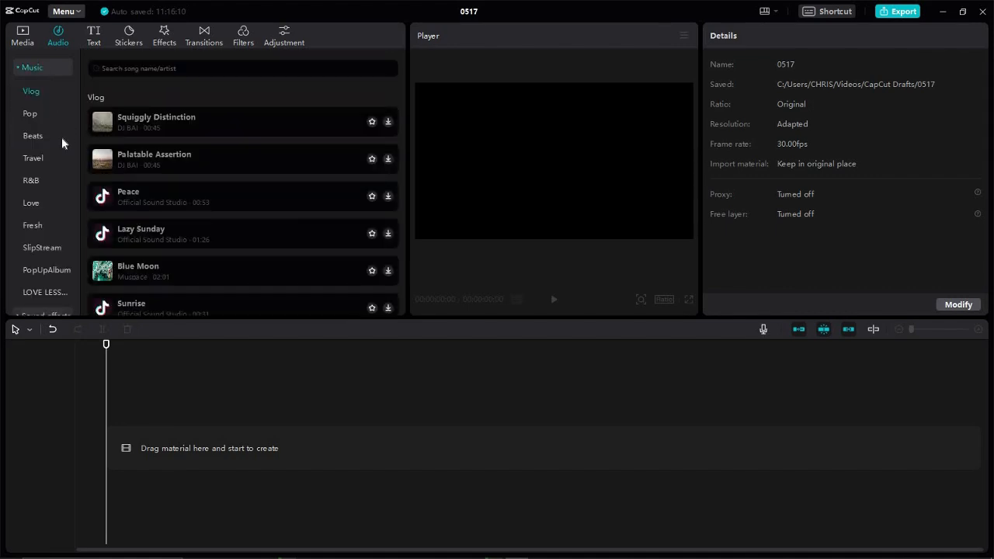
scroll(61, 137, down, 2)
scroll(60, 137, up, 2)
scroll(59, 137, down, 2)
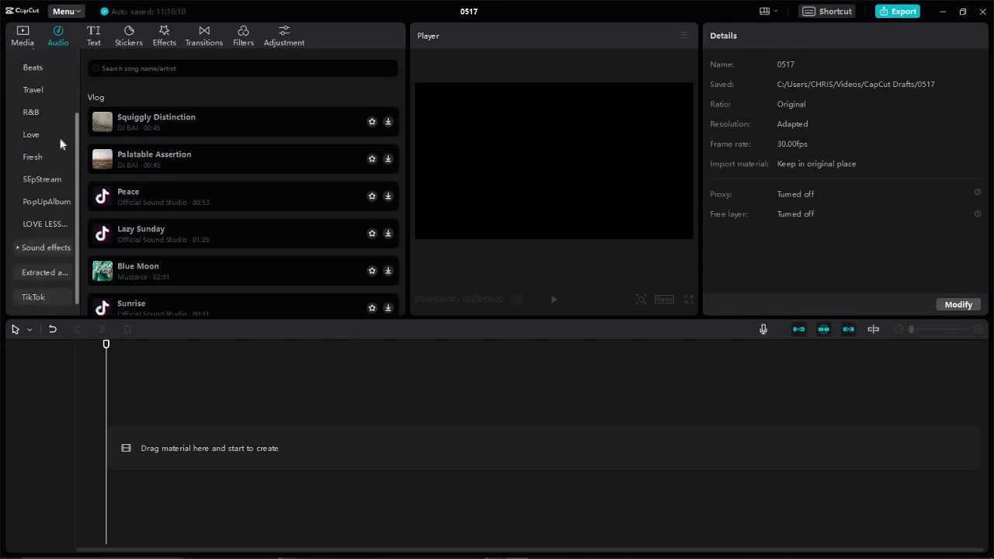
scroll(19, 84, up, 2)
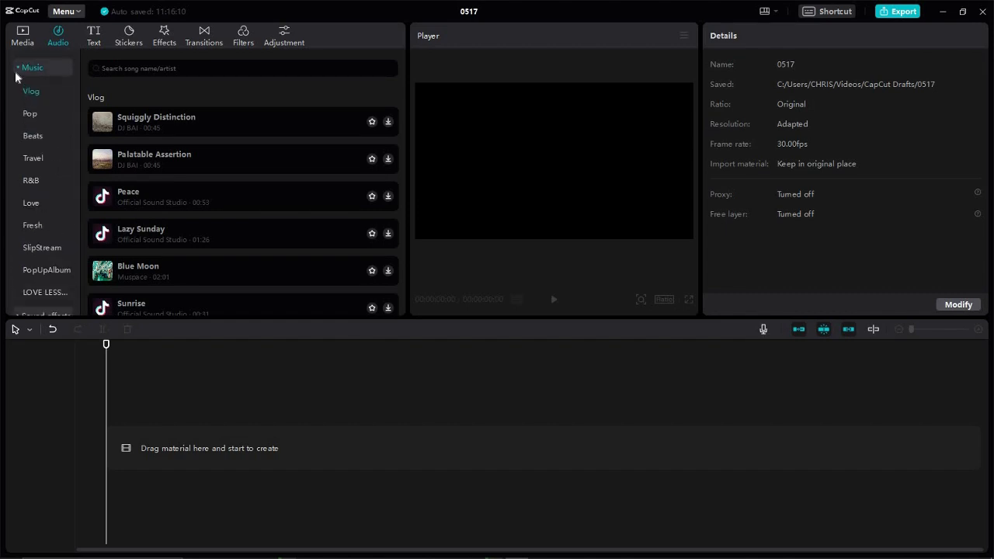
click(15, 71)
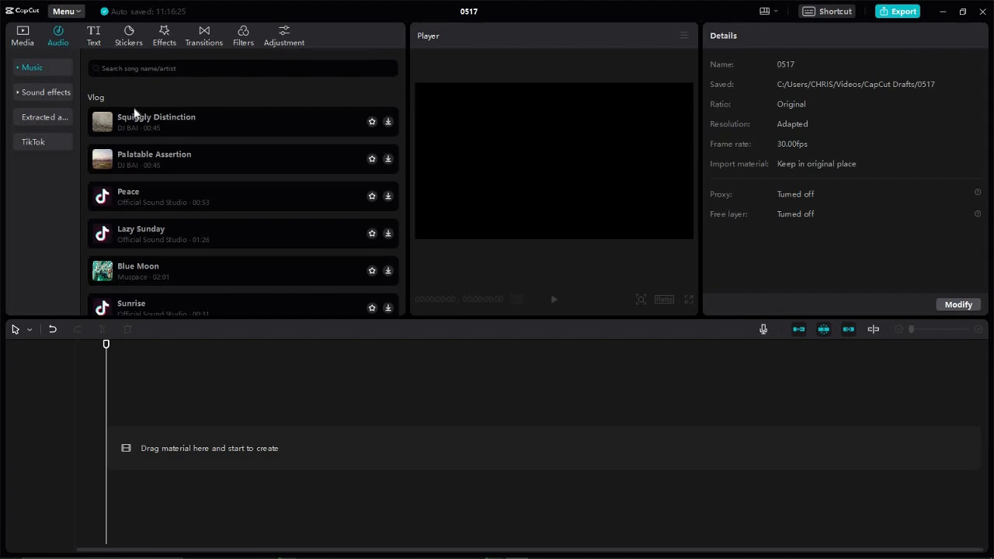
- Scan the Vlog songs in the Music section and return to the start of the list
scroll(260, 113, down, 3)
scroll(259, 116, down, 20)
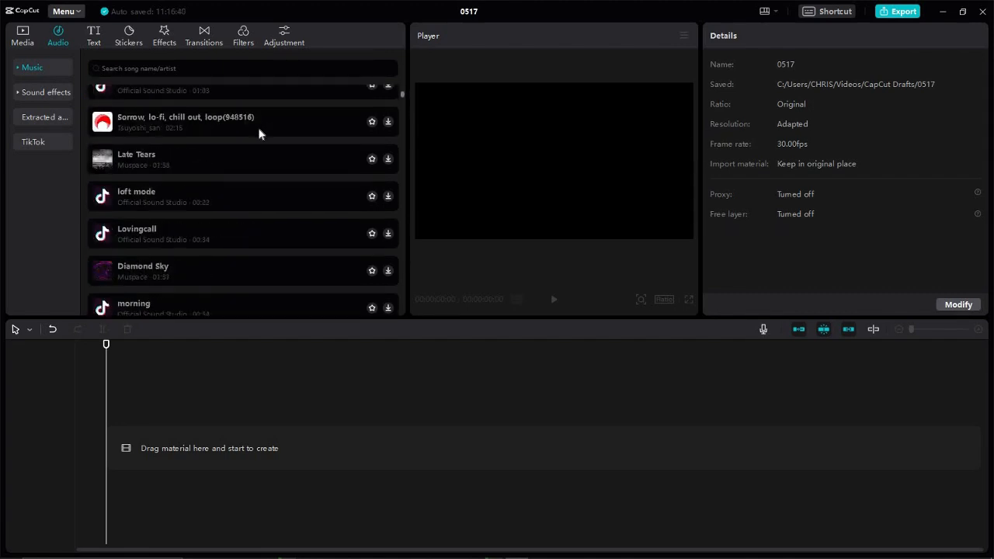
scroll(260, 134, up, 20)
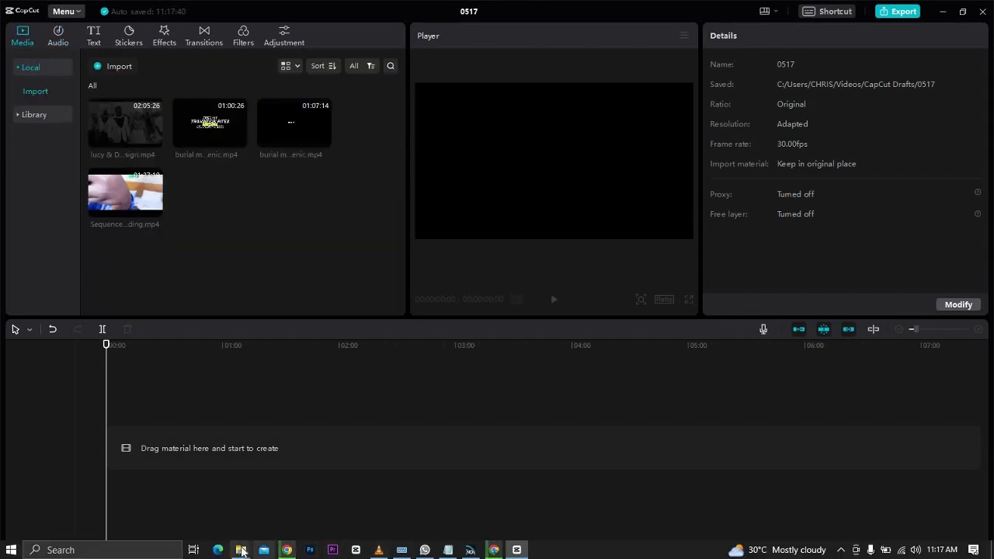
- Bring the [FREE]_Music_&_So... track from File Explorer's music folder on Local Disk (D:) into the project's local media
mouse_move(241, 550)
click(340, 499)
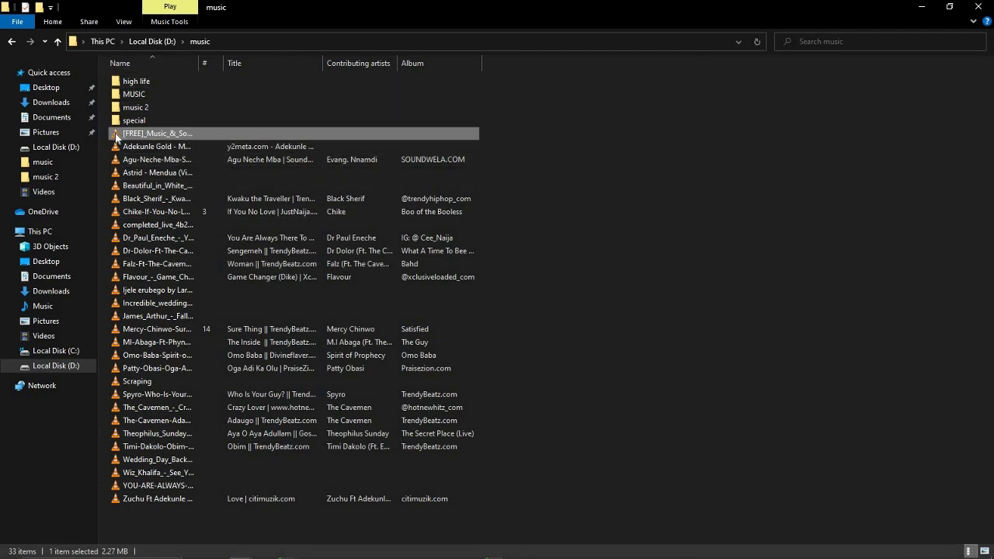
drag(116, 135, 253, 247)
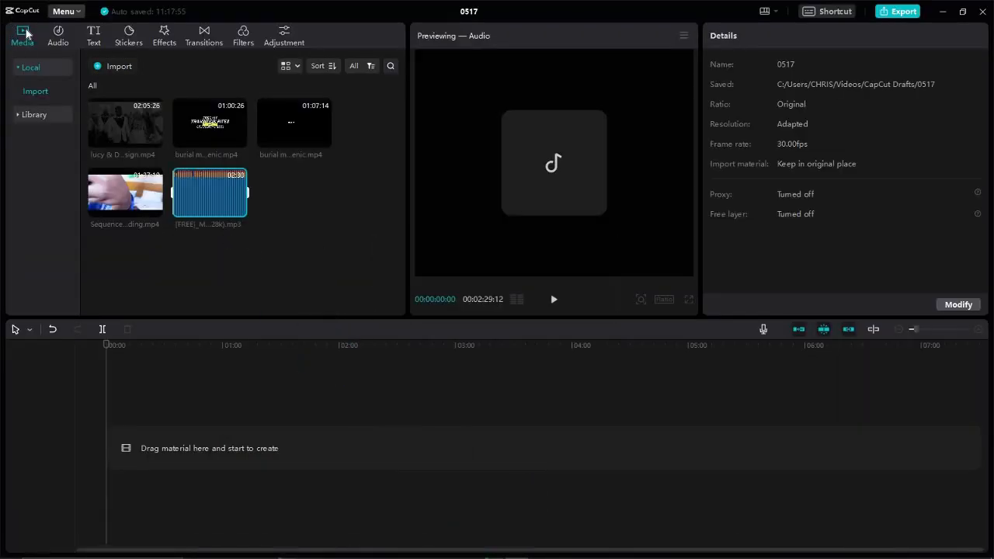
- Select all the imported videos and the audio track in the local media and delete them
mouse_move(217, 204)
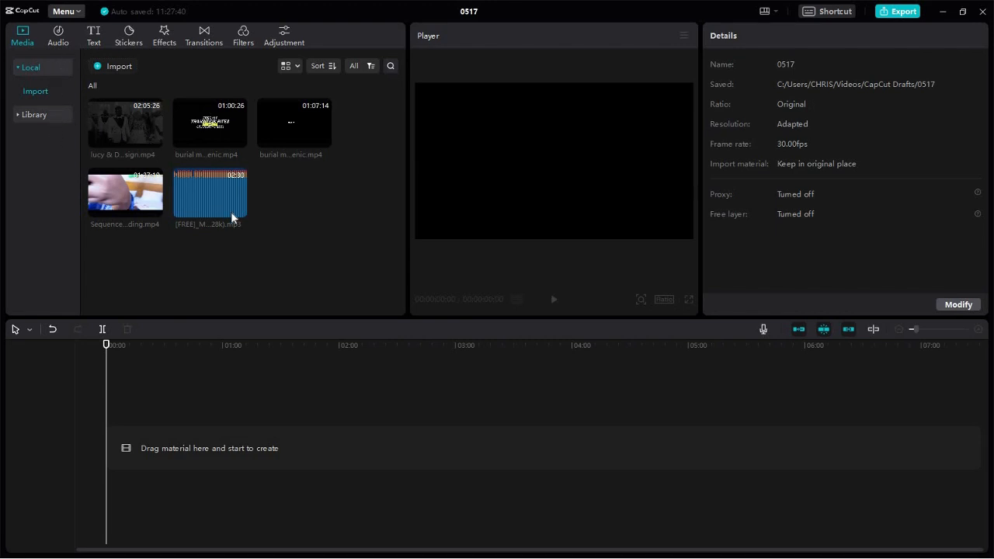
mouse_move(209, 187)
drag(298, 198, 120, 123)
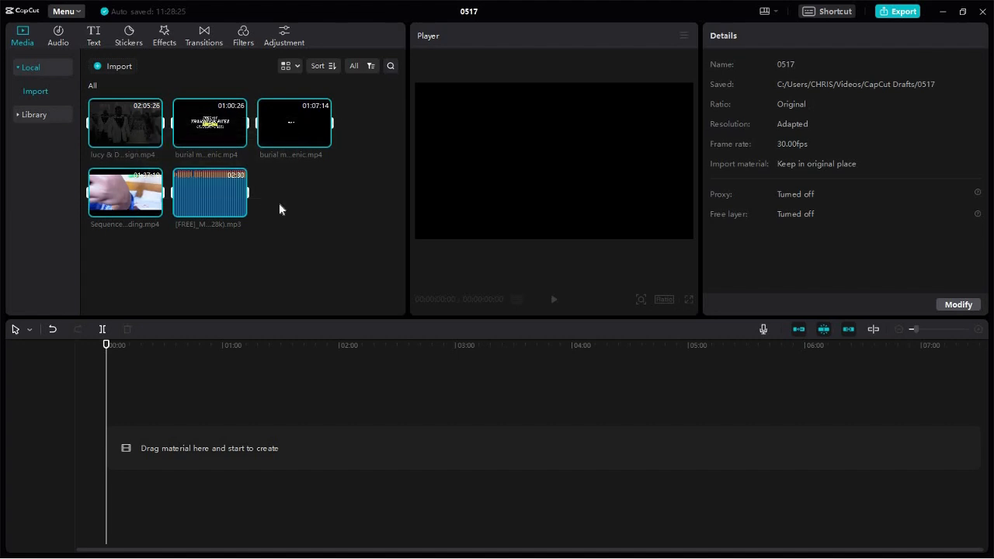
key(Delete)
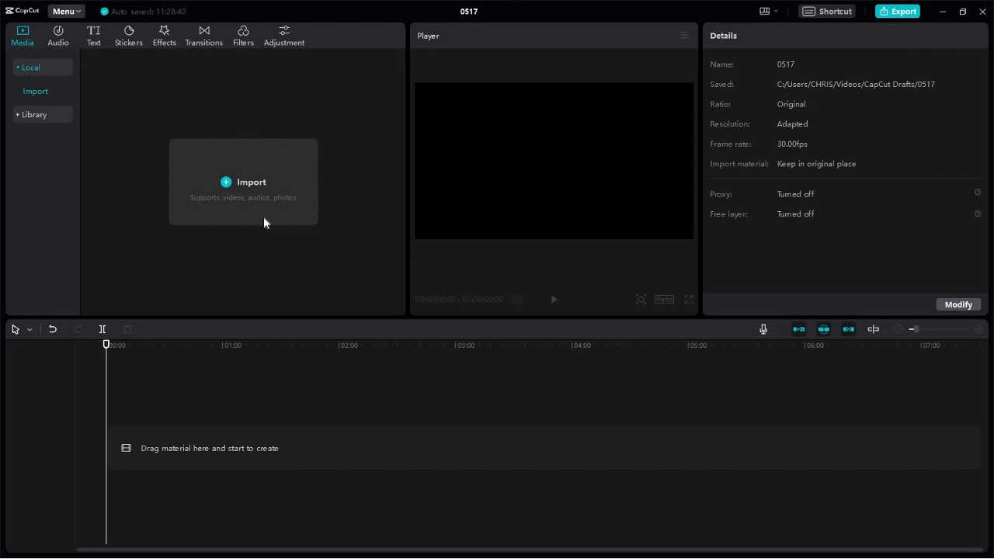
- Start a new media import and open the MAIN folder inside MINE on Local Disk (D:)
click(228, 185)
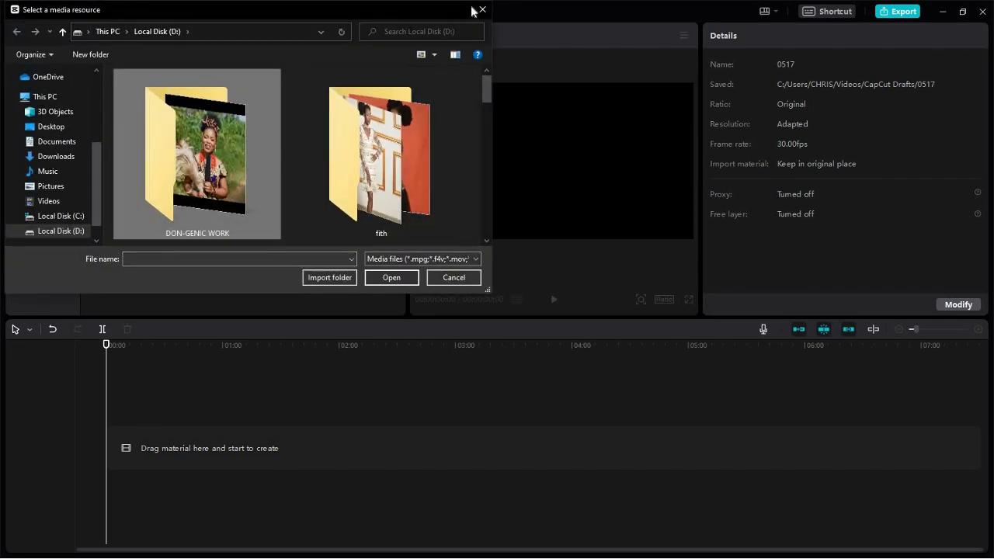
key(Escape)
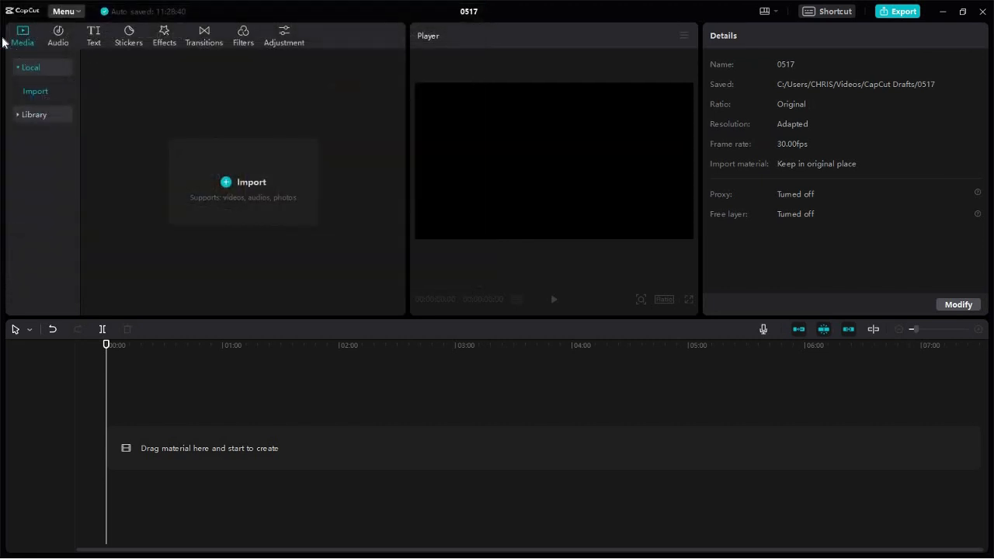
click(226, 186)
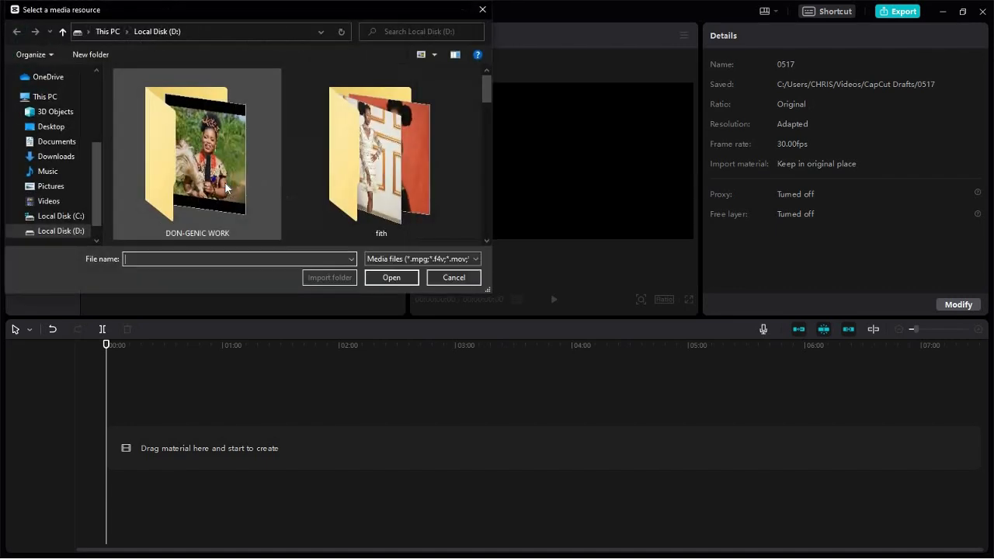
scroll(370, 183, down, 2)
scroll(369, 177, down, 2)
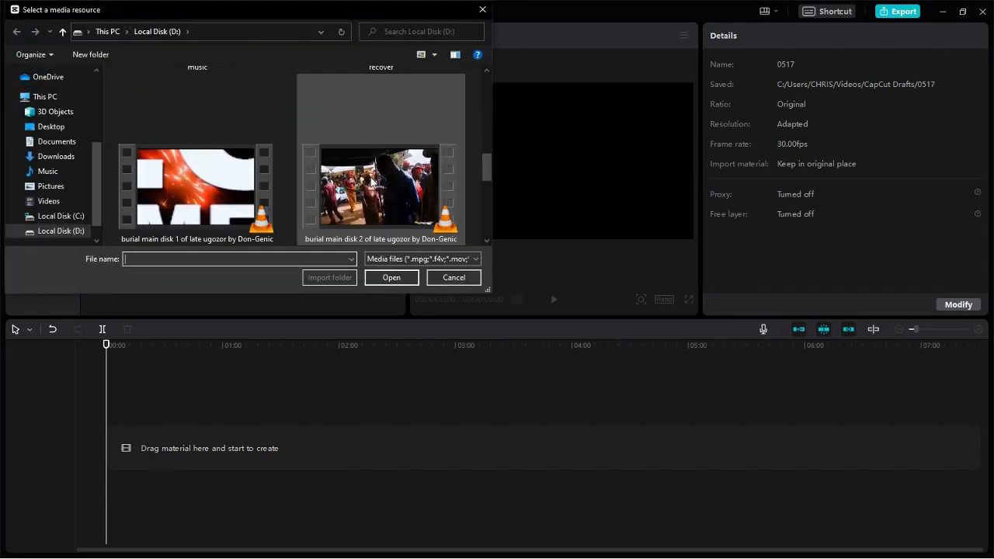
scroll(377, 180, up, 4)
scroll(381, 182, down, 1)
double_click(381, 182)
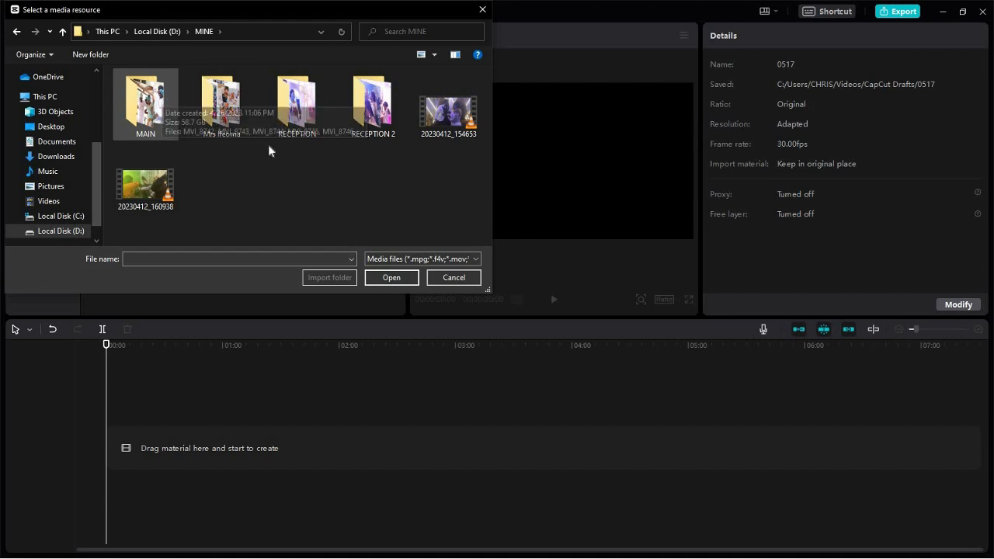
double_click(167, 101)
- Import the six video clips MVI_8755 through MVI_8760 from the MAIN folder
scroll(239, 139, down, 1)
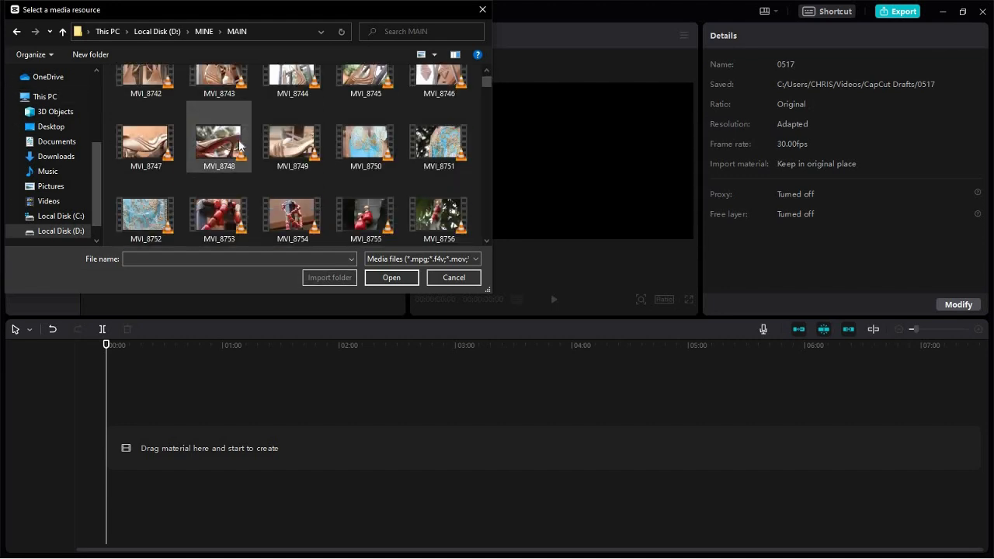
scroll(238, 143, down, 1)
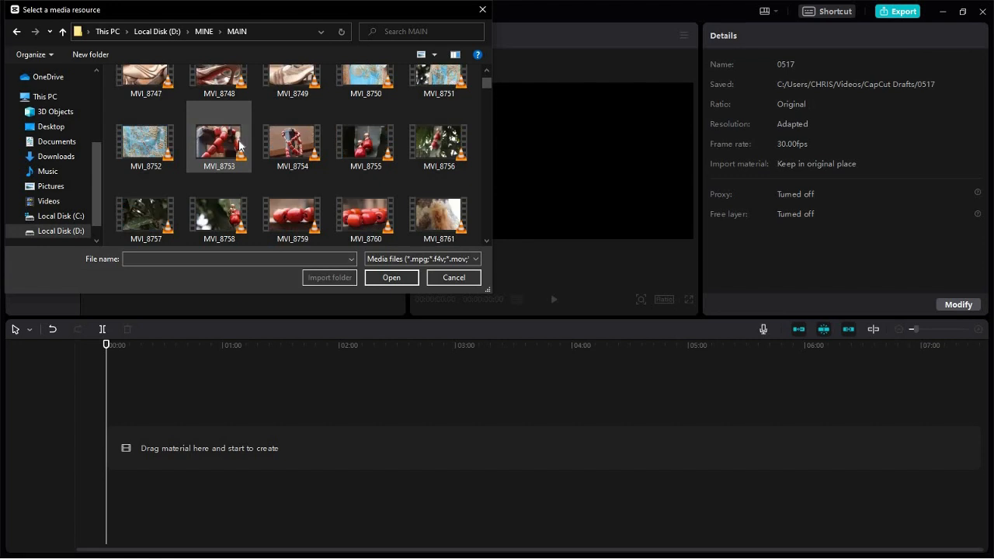
click(366, 153)
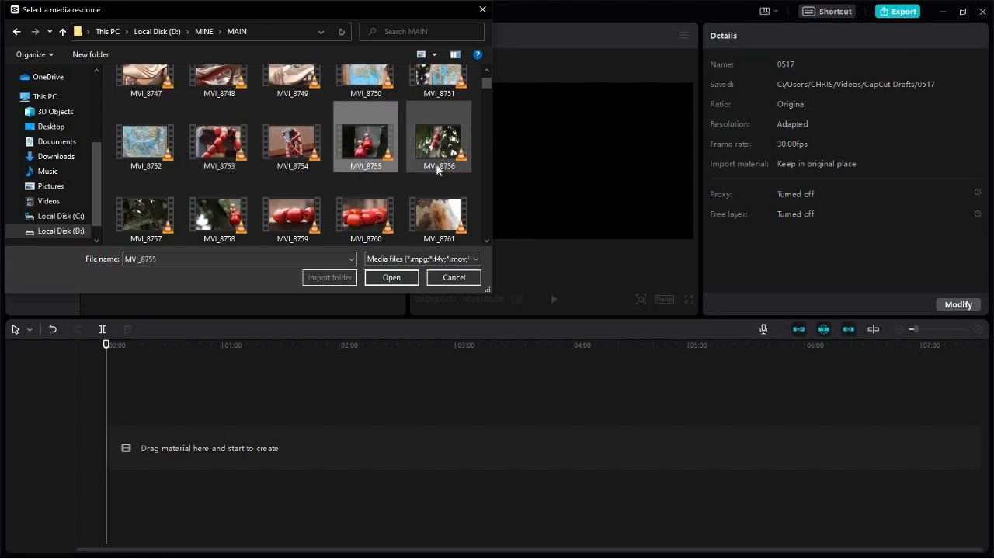
shift+click(365, 219)
scroll(371, 209, down, 1)
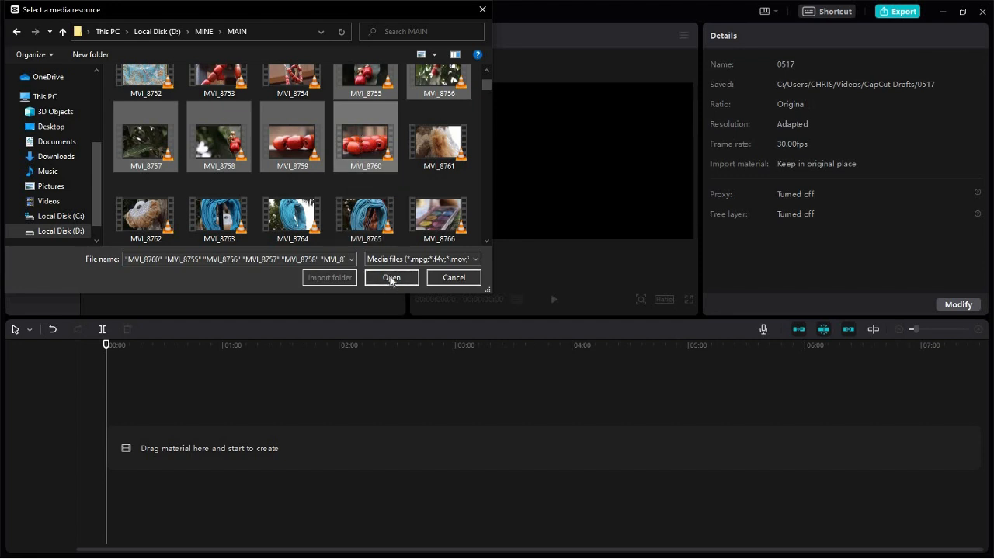
key(Return)
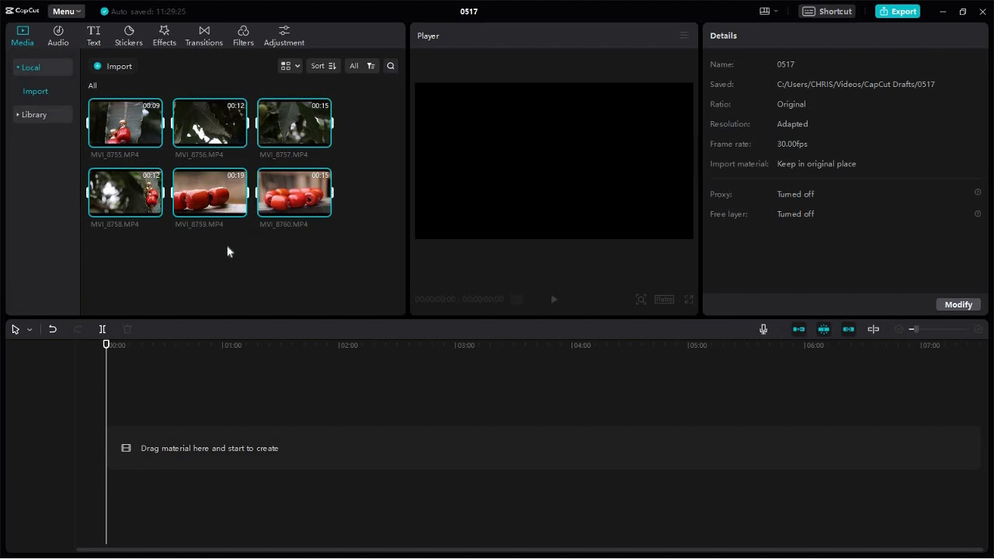
- Preview each of the imported clips in the player, from MVI_8755.MP4 through MVI_8760.MP4
click(157, 130)
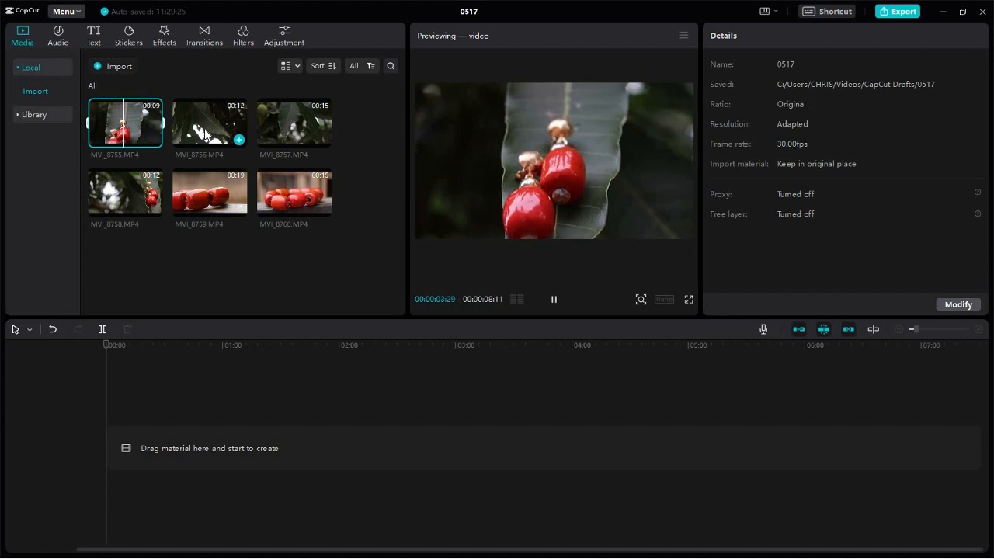
click(215, 147)
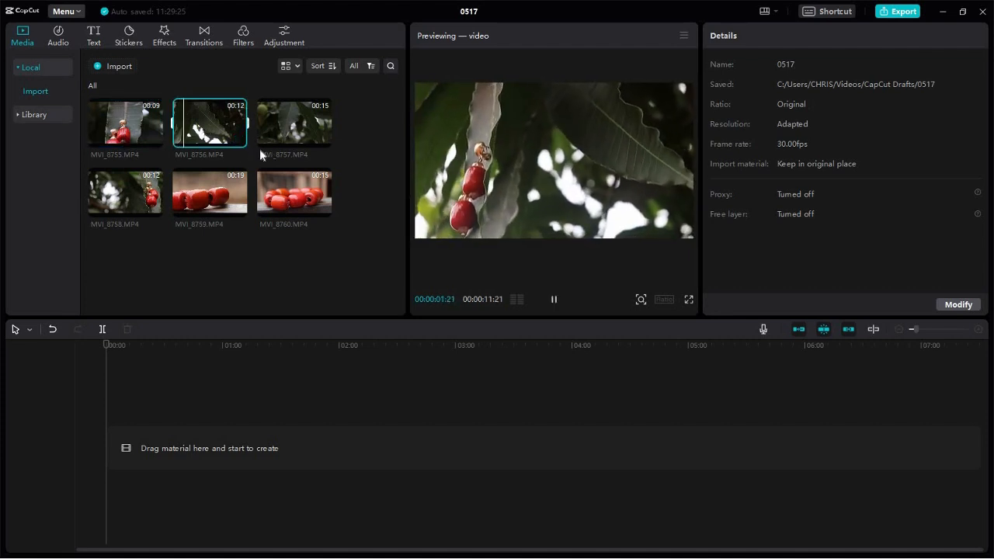
click(288, 145)
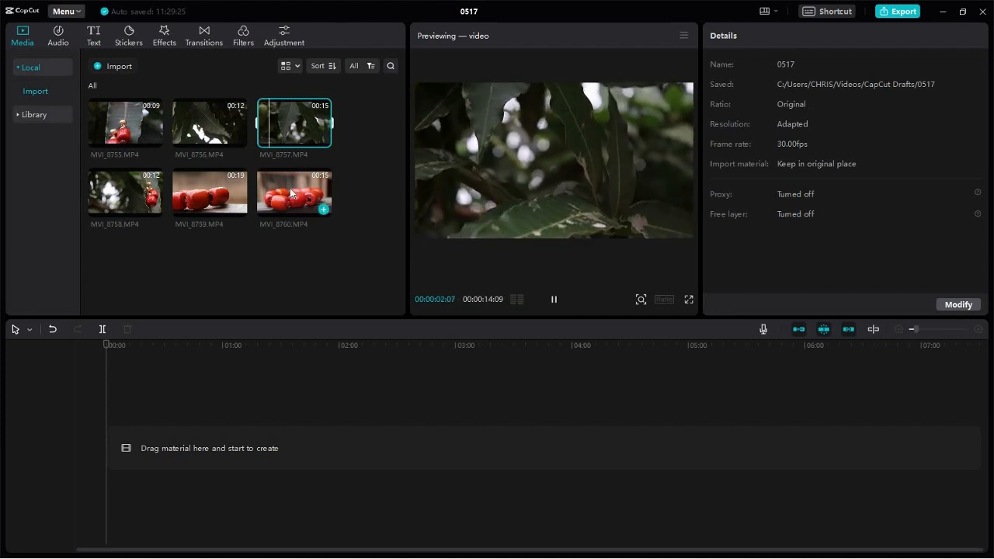
click(136, 182)
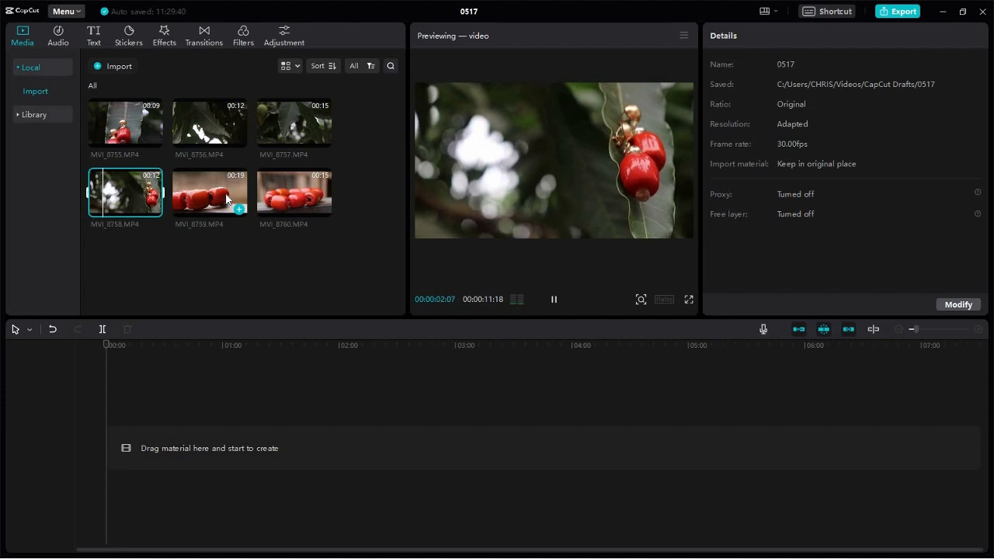
click(225, 199)
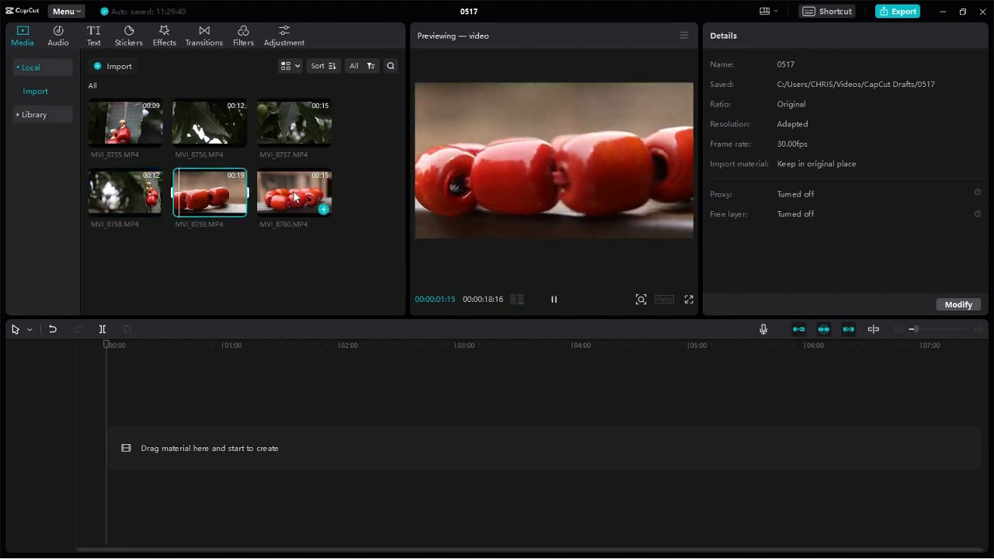
click(292, 200)
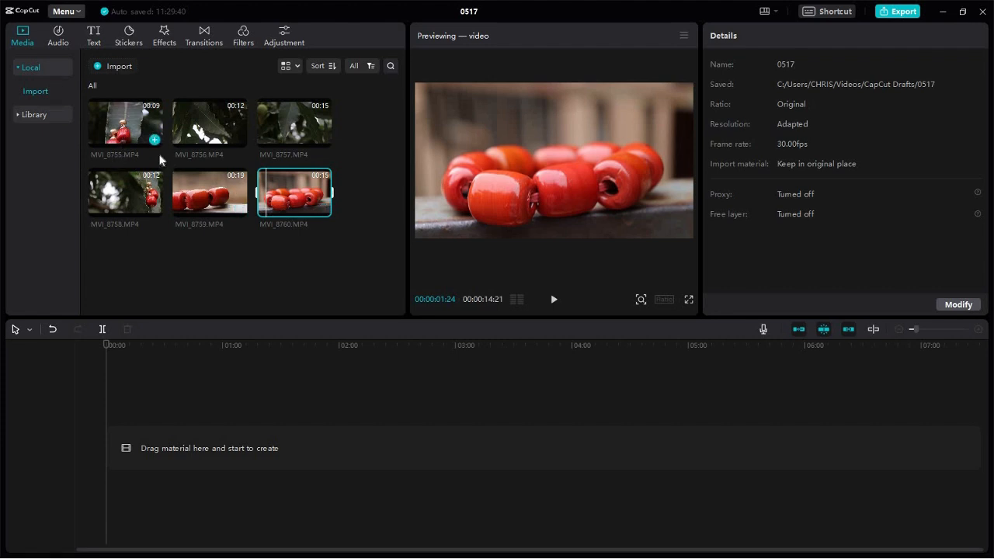
- Trim MVI_8755.MP4 in the media library to start at about 00:00:01:21 and place it at the beginning of the timeline
click(128, 125)
key(space)
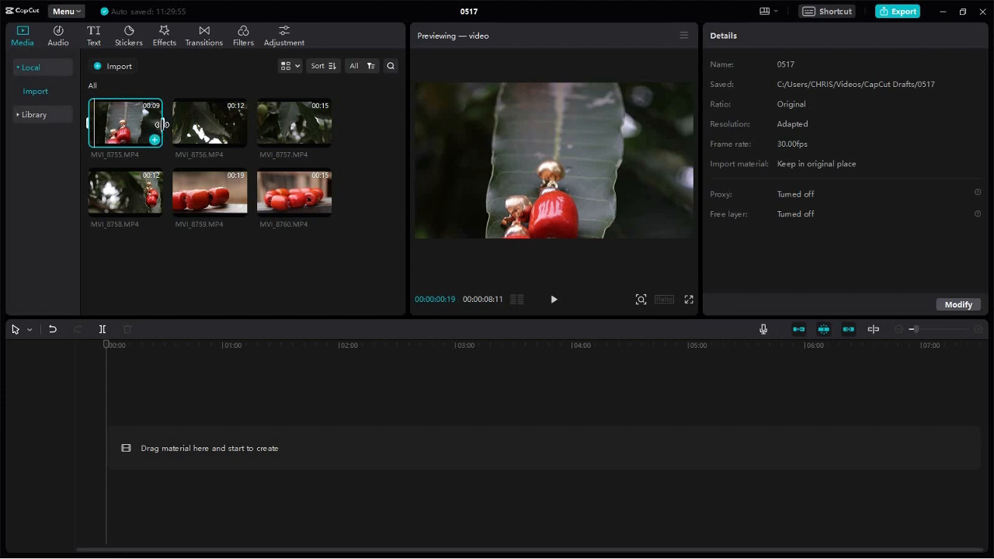
mouse_move(163, 125)
mouse_down()
mouse_move(130, 123)
mouse_move(162, 123)
mouse_up()
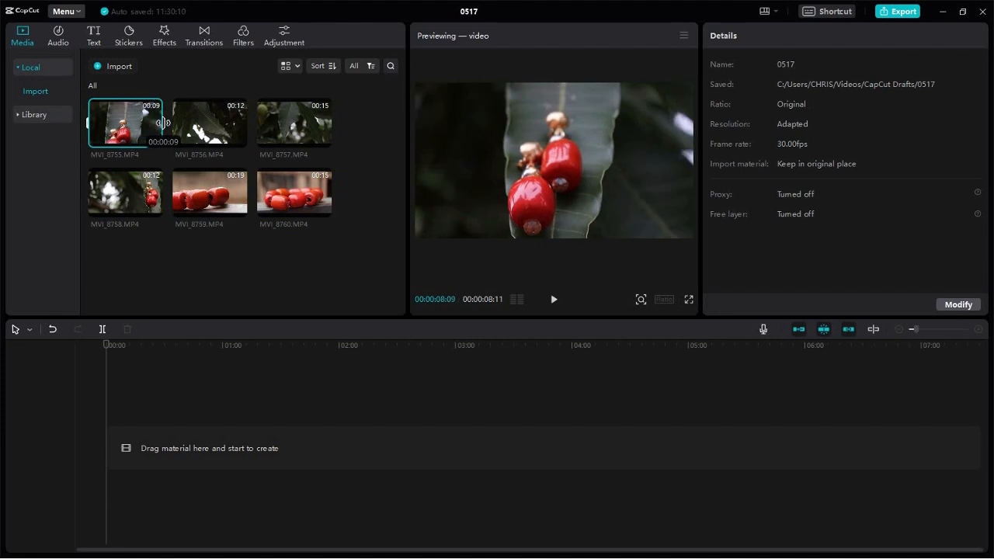
click(106, 118)
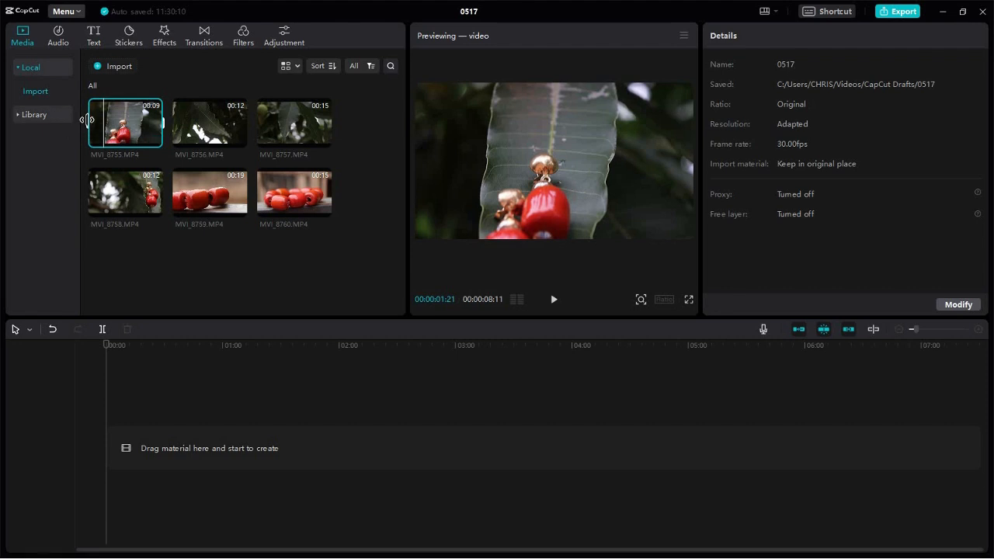
drag(88, 118, 149, 447)
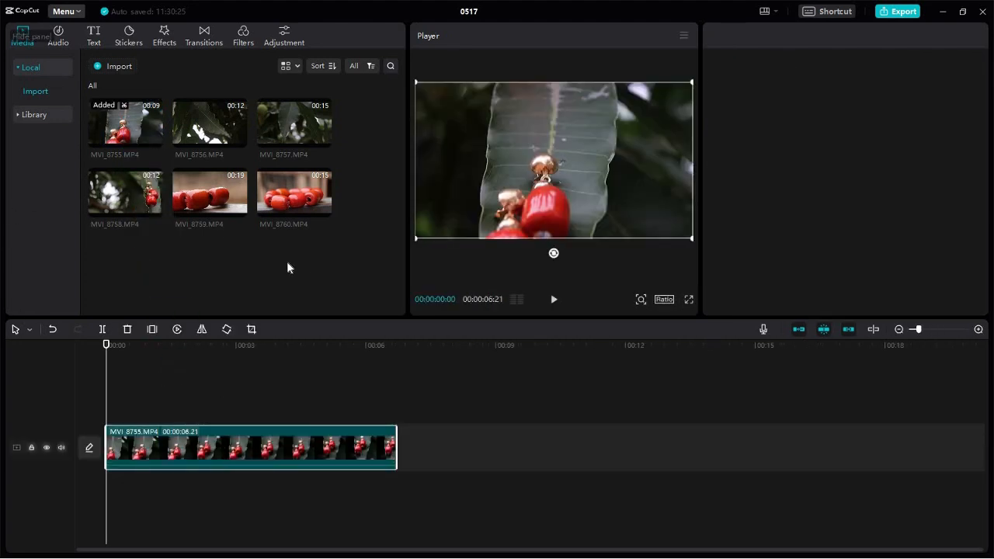
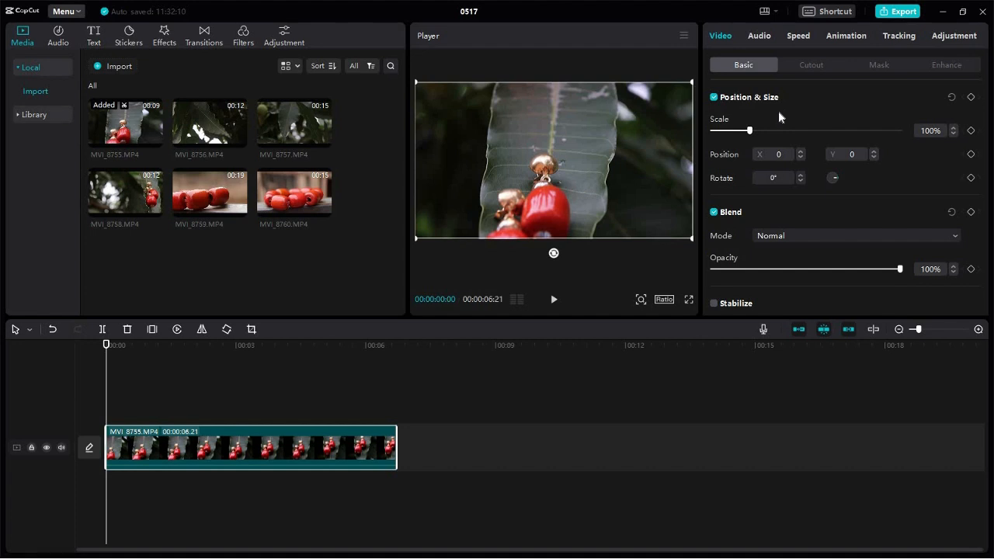
scroll(820, 210, down, 3)
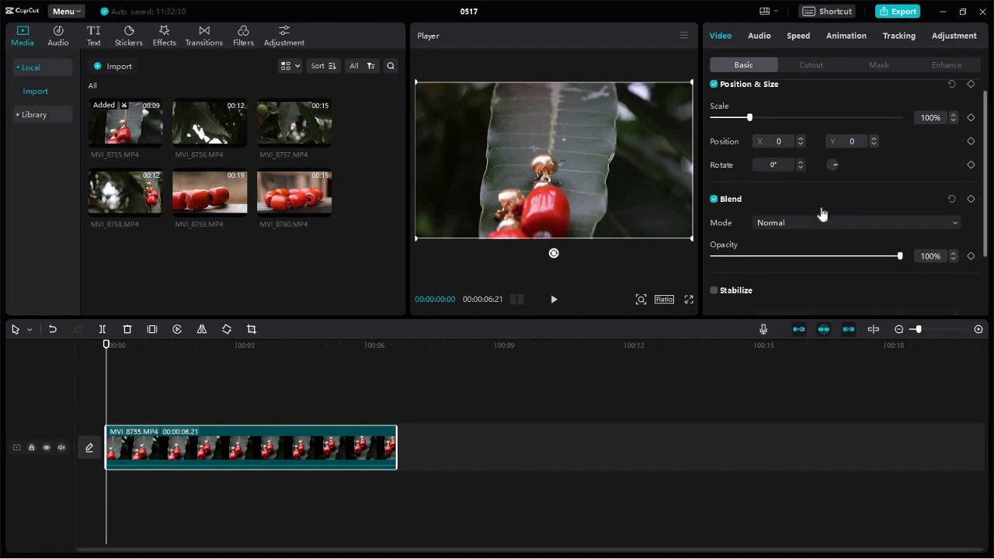
scroll(822, 206, up, 3)
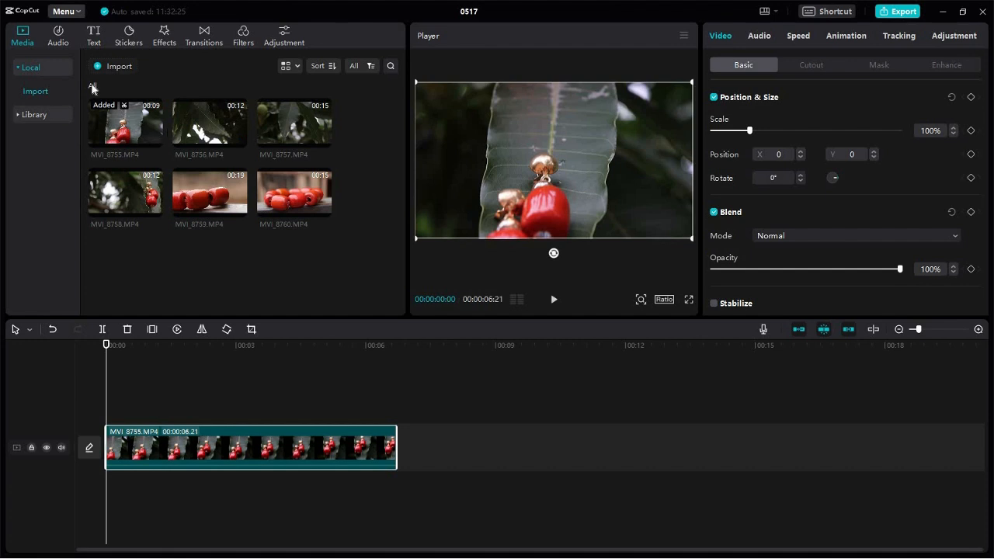
- Open the text effects library and browse the Trending styles down to the Basic section
click(93, 36)
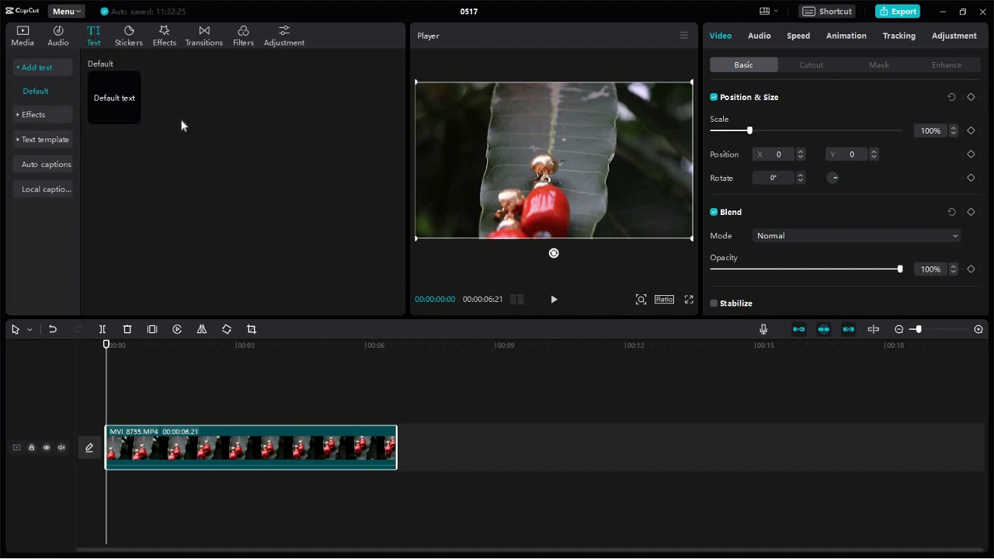
mouse_move(114, 116)
click(17, 117)
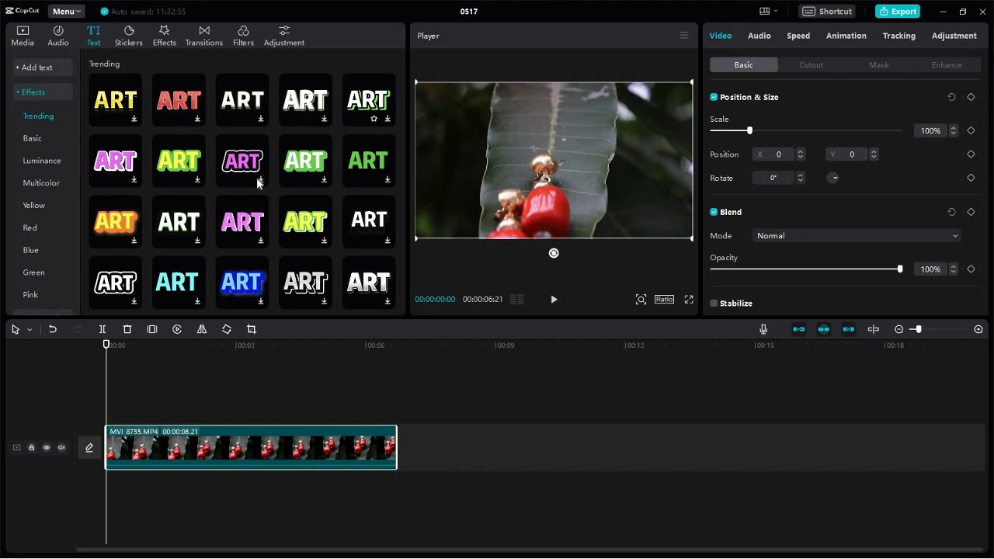
scroll(257, 181, down, 5)
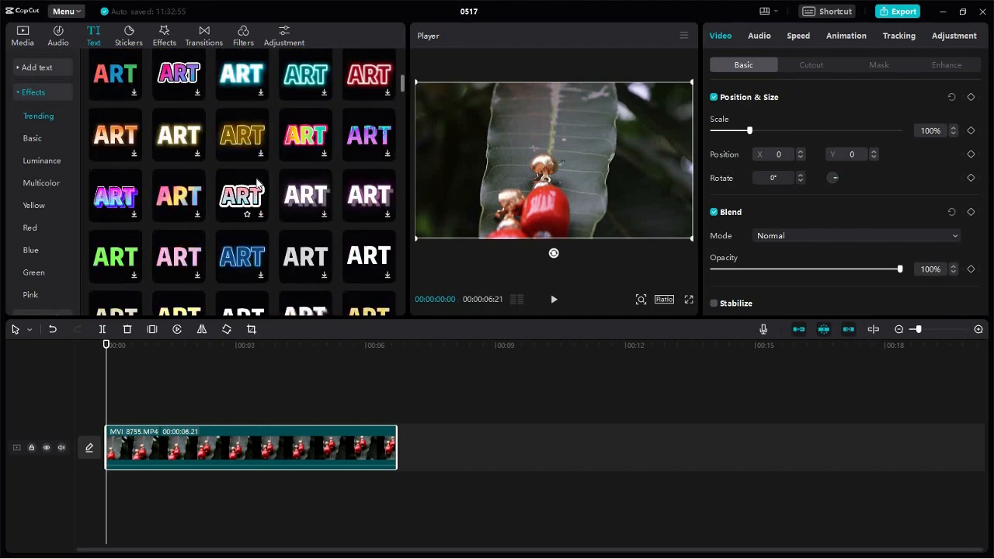
scroll(257, 181, down, 3)
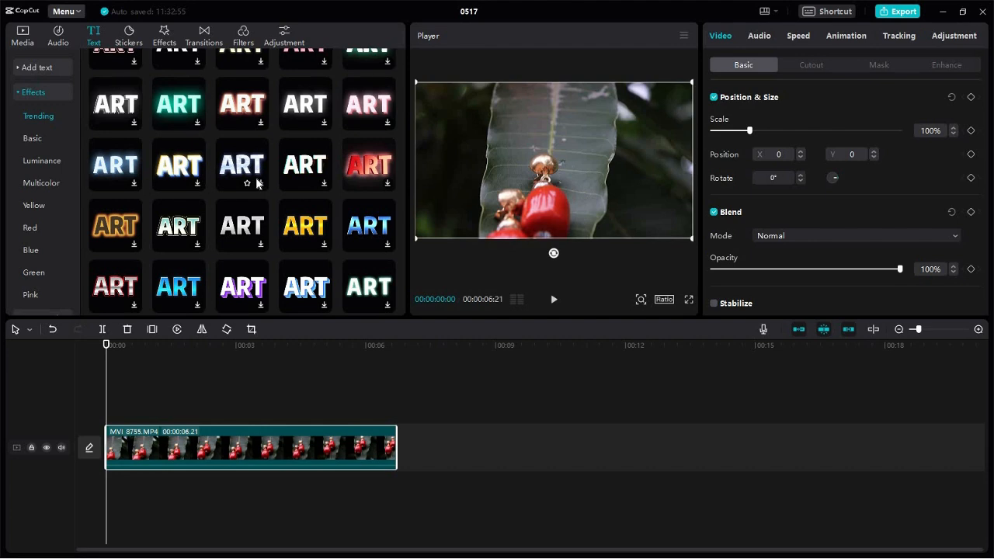
scroll(257, 181, down, 6)
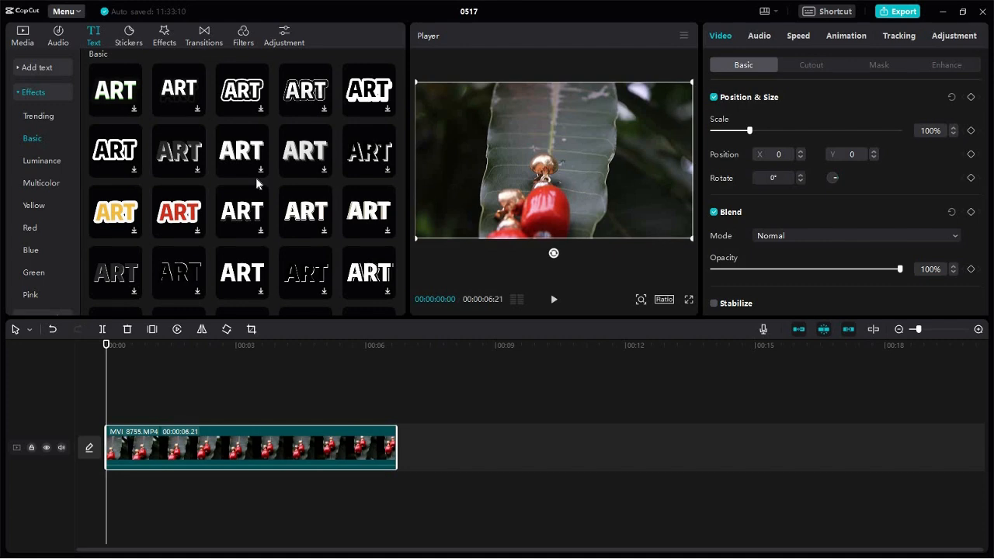
scroll(257, 182, up, 5)
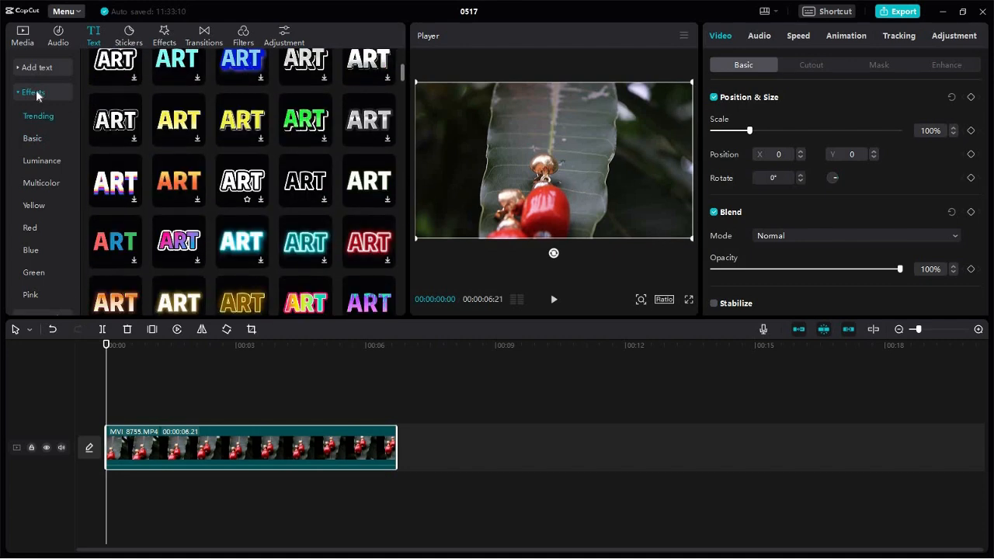
- Look through the text effect categories from Basic to Pink and preview a glowing green style from the Green category
click(41, 137)
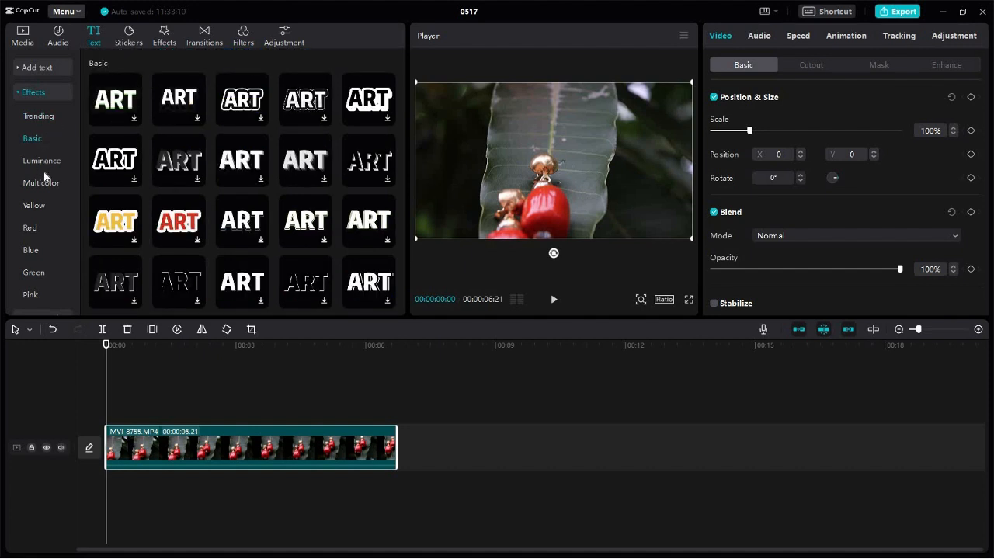
click(47, 163)
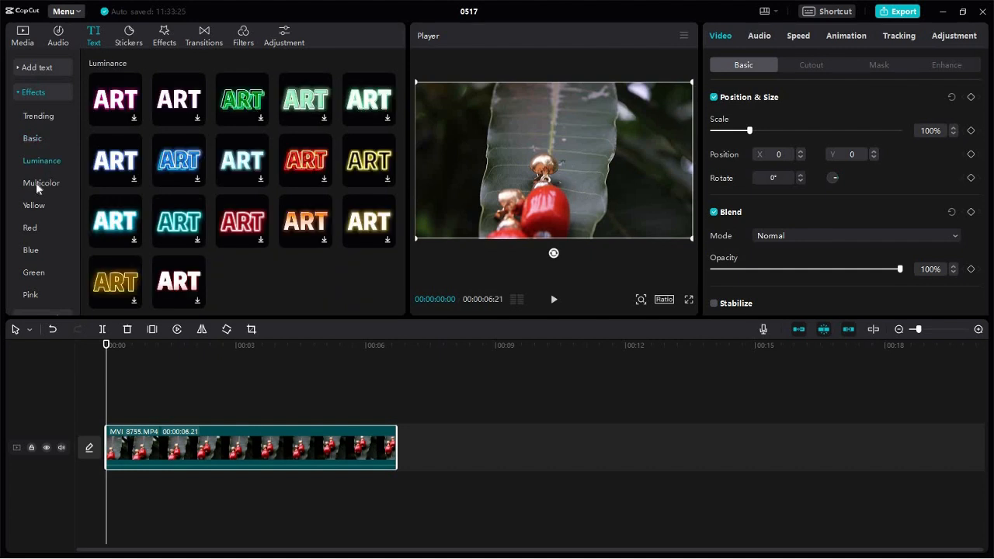
click(35, 181)
click(38, 204)
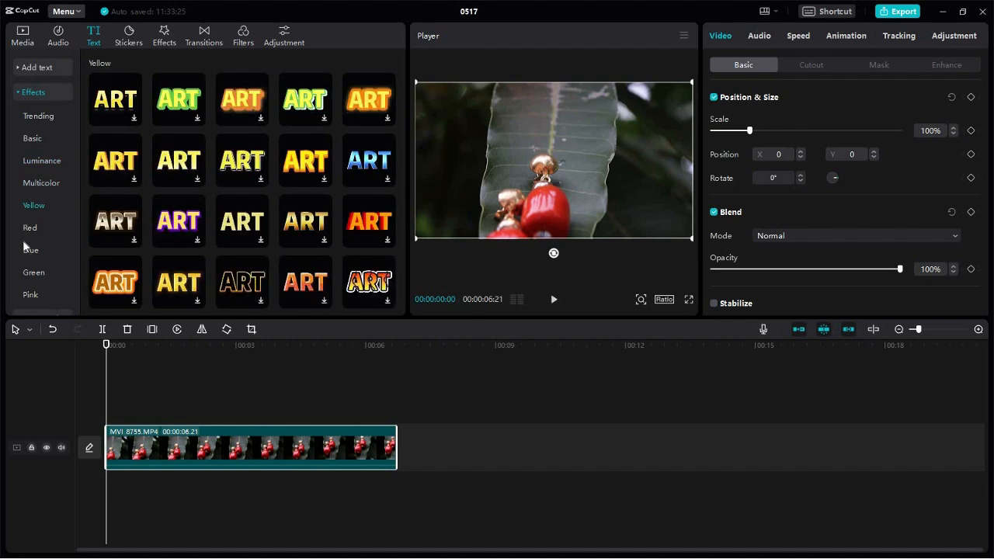
click(29, 228)
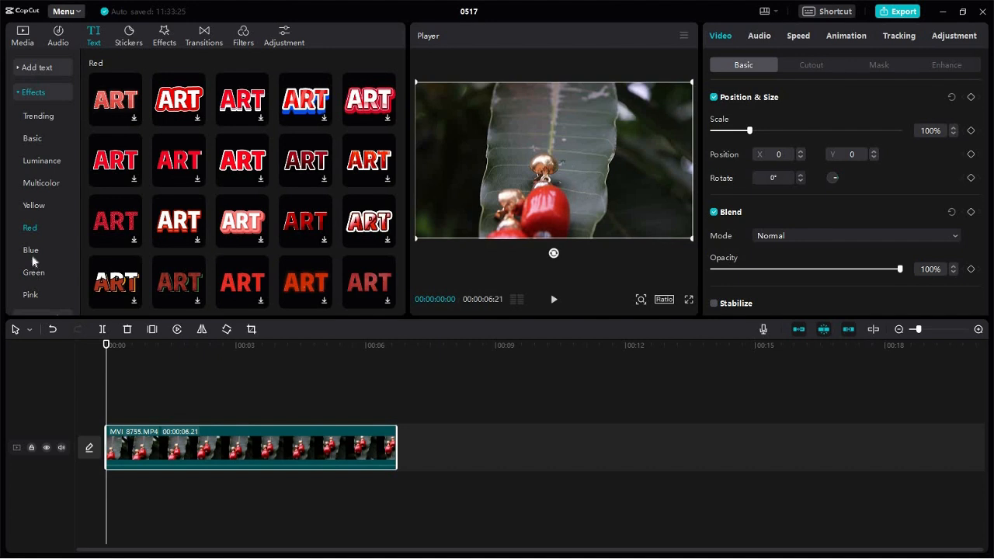
click(31, 250)
click(37, 273)
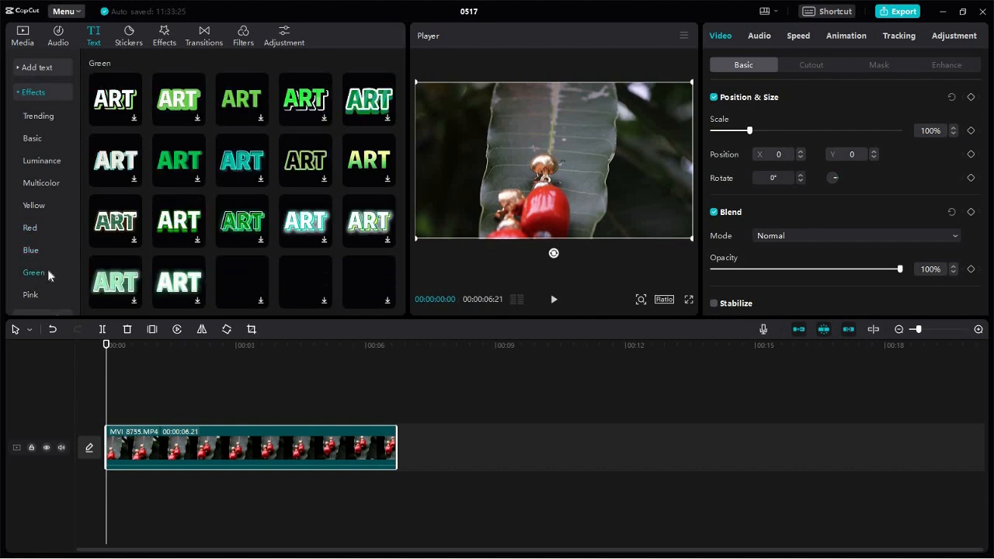
scroll(43, 272, down, 2)
click(31, 226)
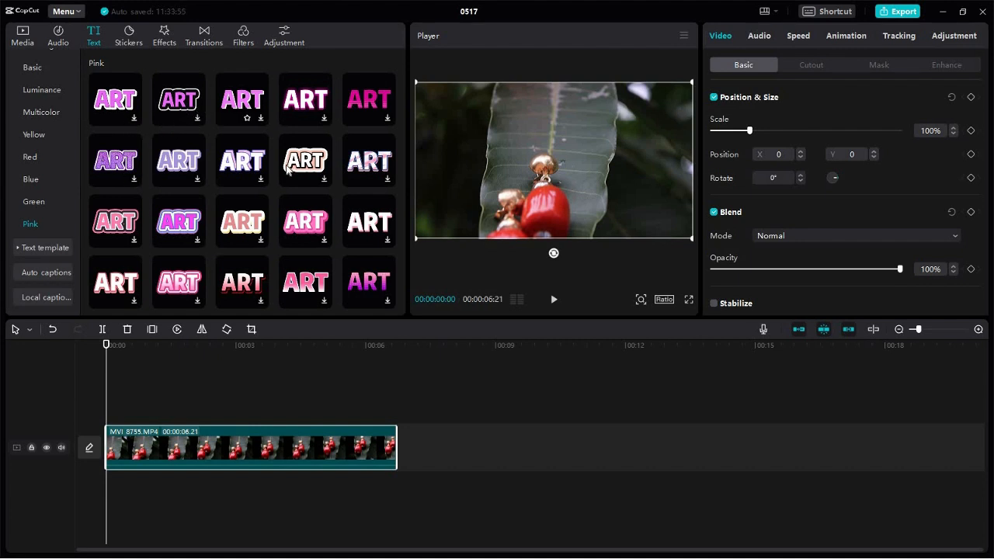
scroll(286, 170, up, 2)
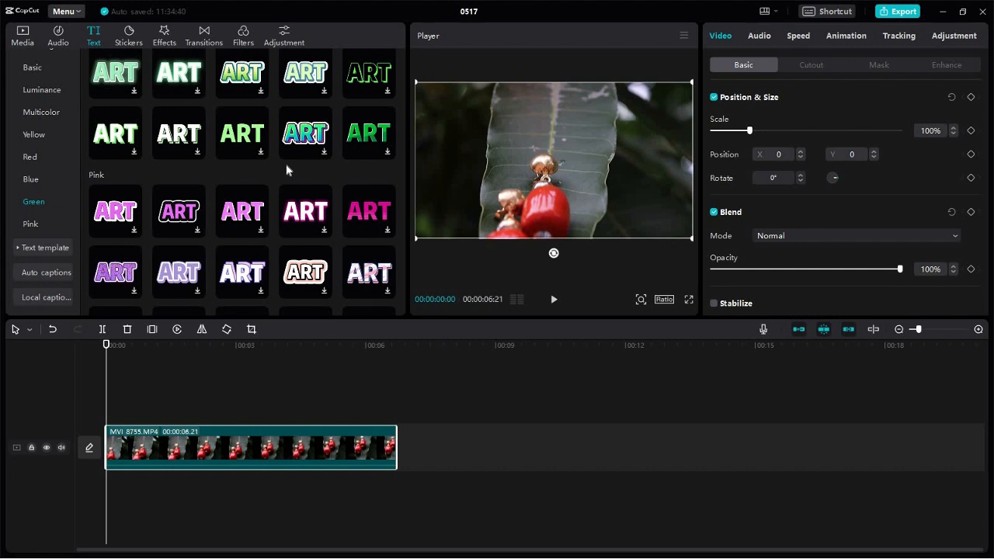
click(137, 156)
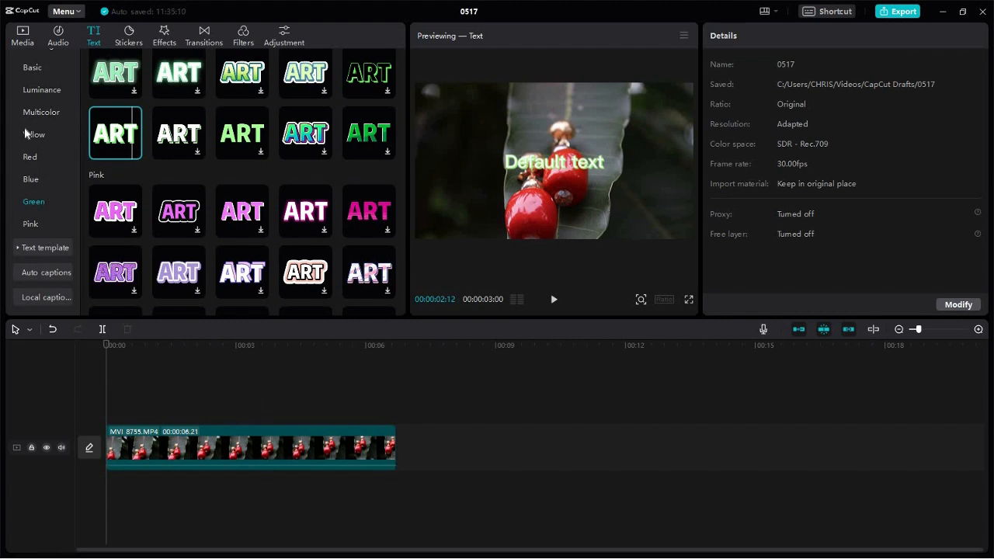
- Collapse the text effects list, open the text template library and browse the Trending templates down to the Social Media section
scroll(25, 134, up, 2)
click(22, 93)
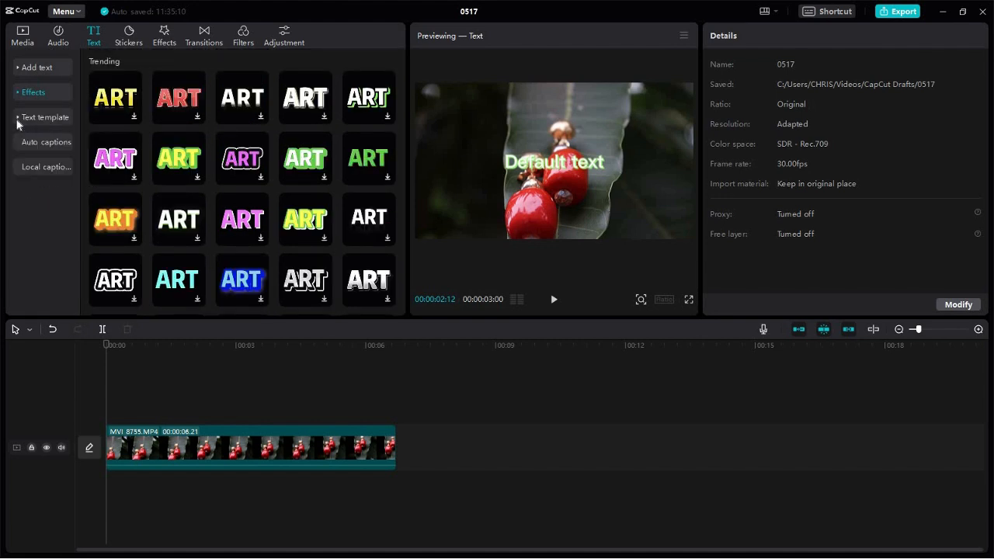
click(38, 118)
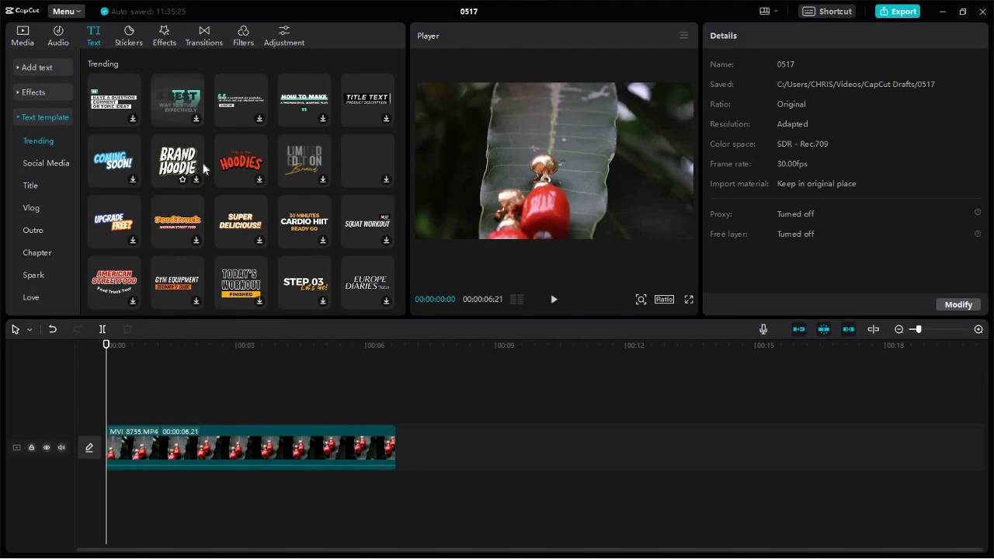
scroll(204, 164, down, 1)
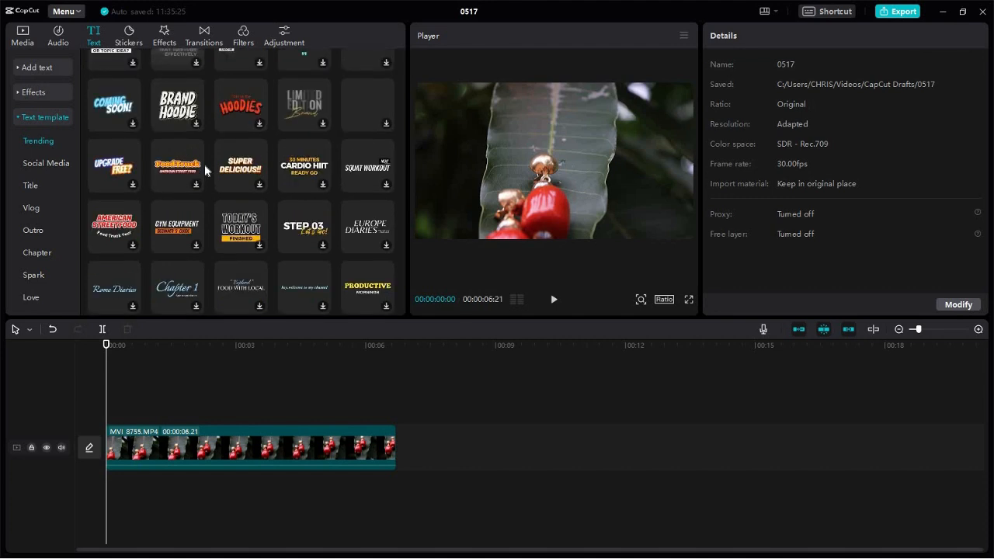
scroll(204, 164, down, 3)
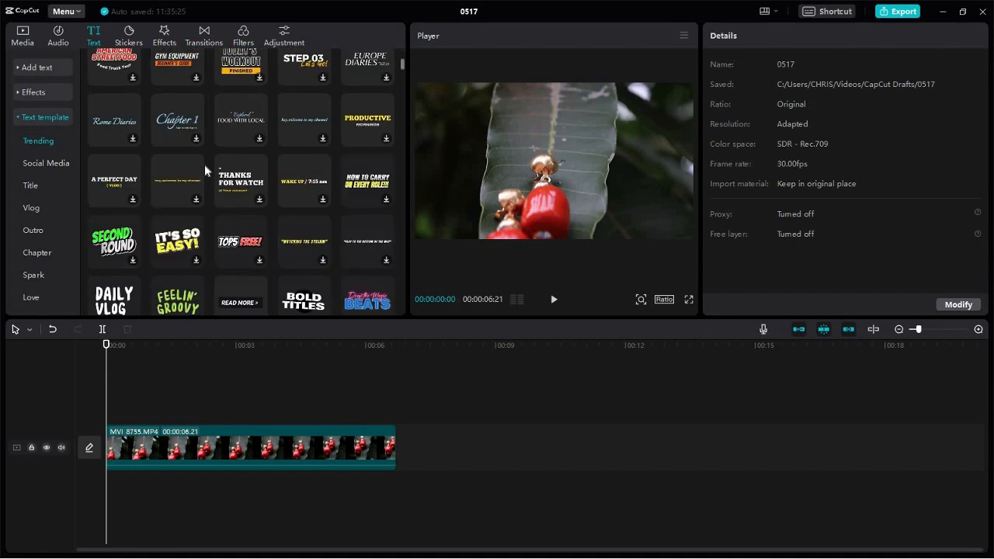
scroll(204, 163, down, 2)
scroll(240, 190, down, 3)
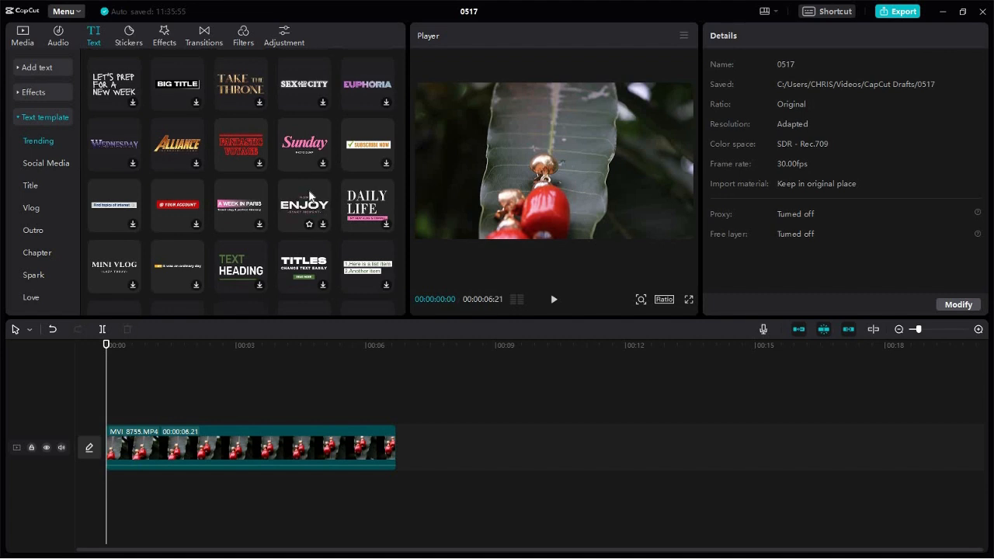
scroll(309, 196, down, 5)
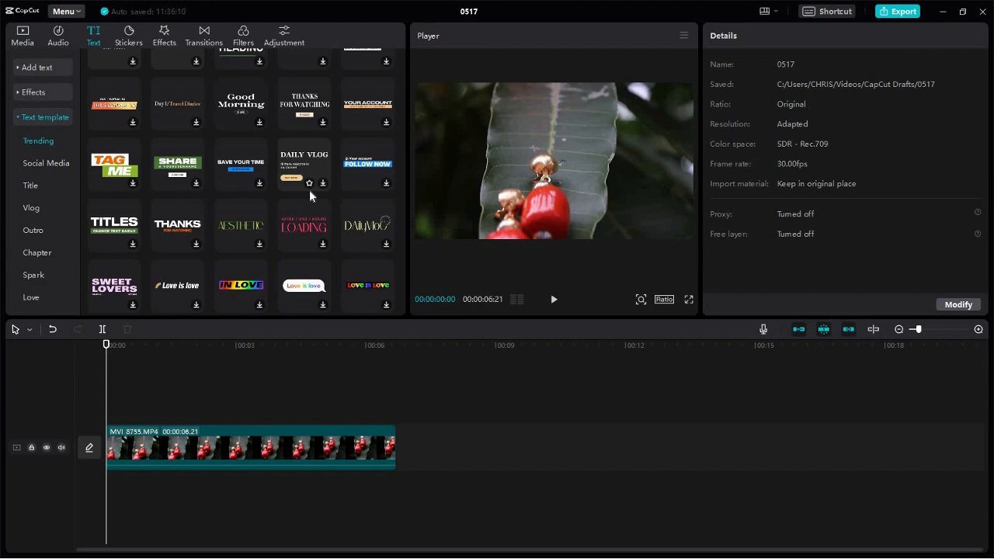
scroll(309, 194, down, 4)
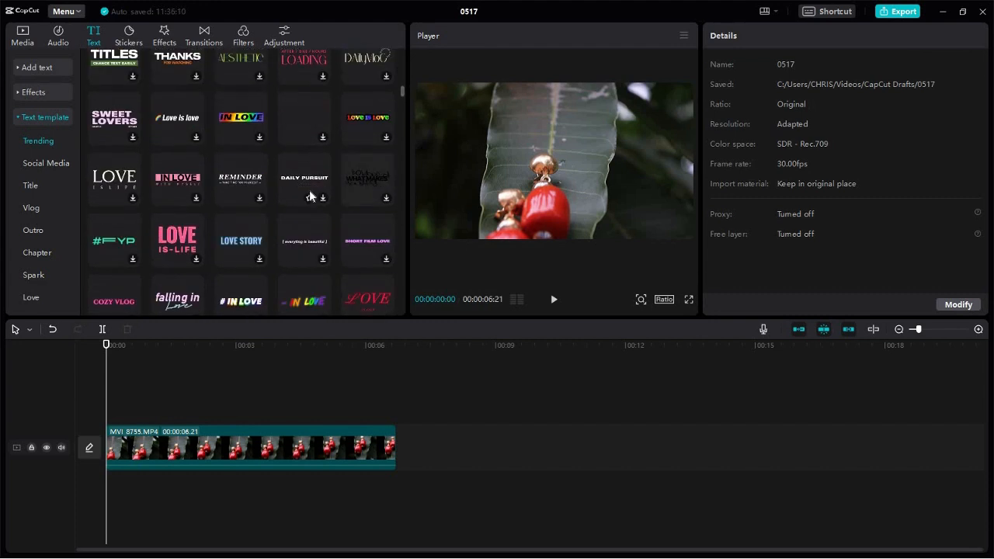
scroll(309, 196, down, 1)
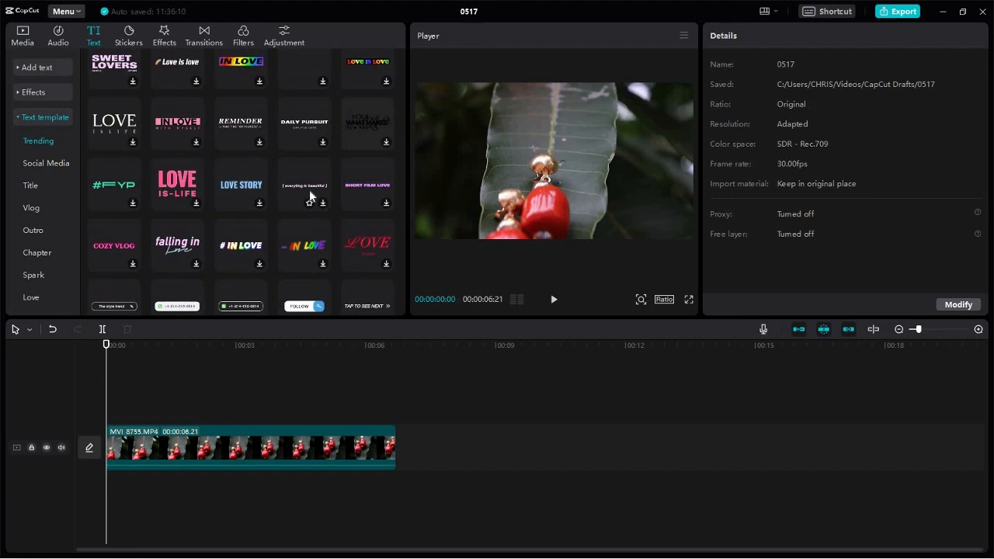
scroll(309, 195, down, 1)
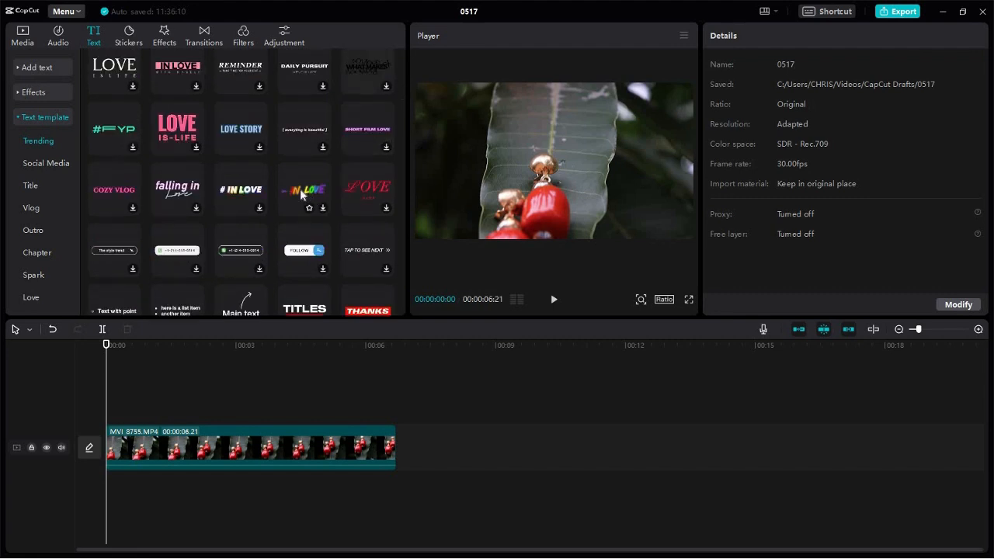
scroll(301, 194, down, 3)
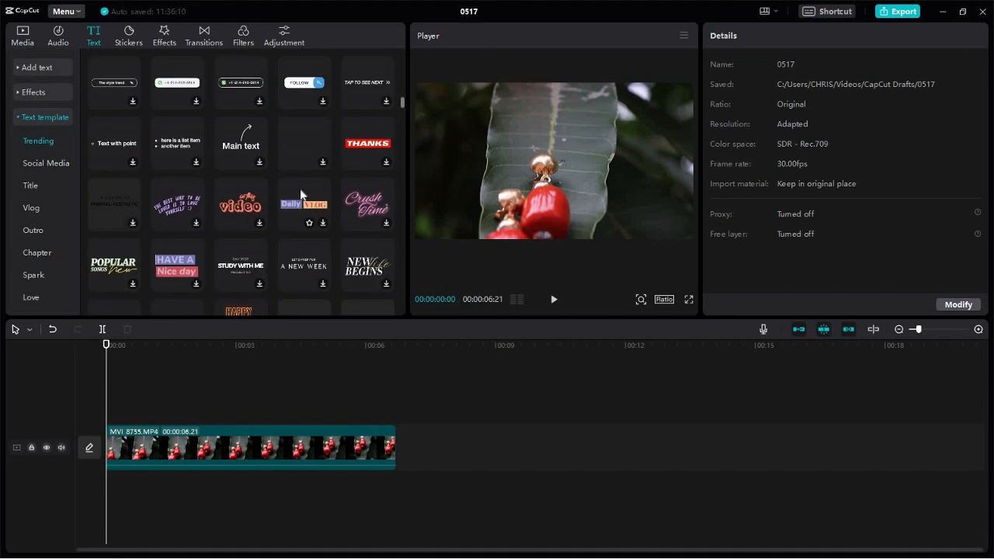
scroll(301, 194, down, 5)
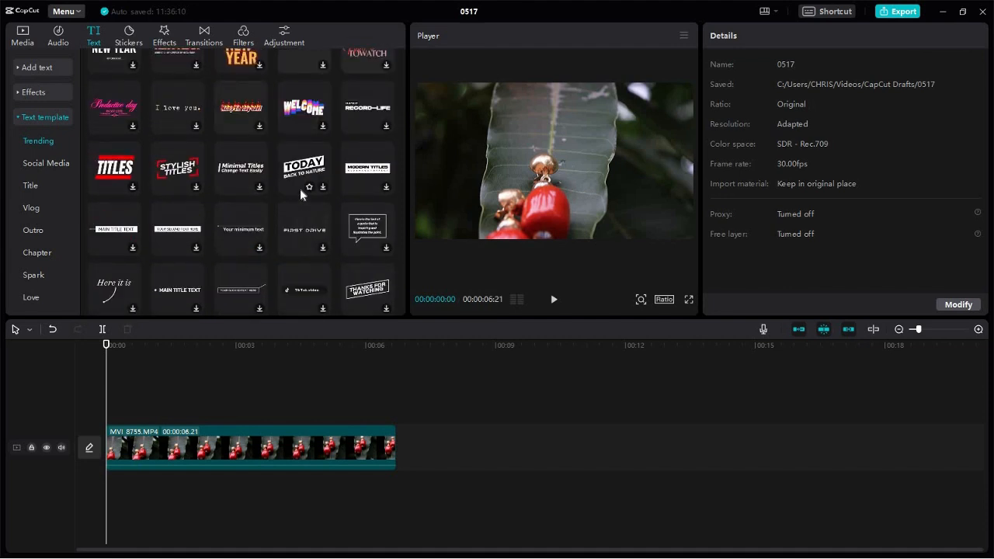
scroll(299, 188, down, 1)
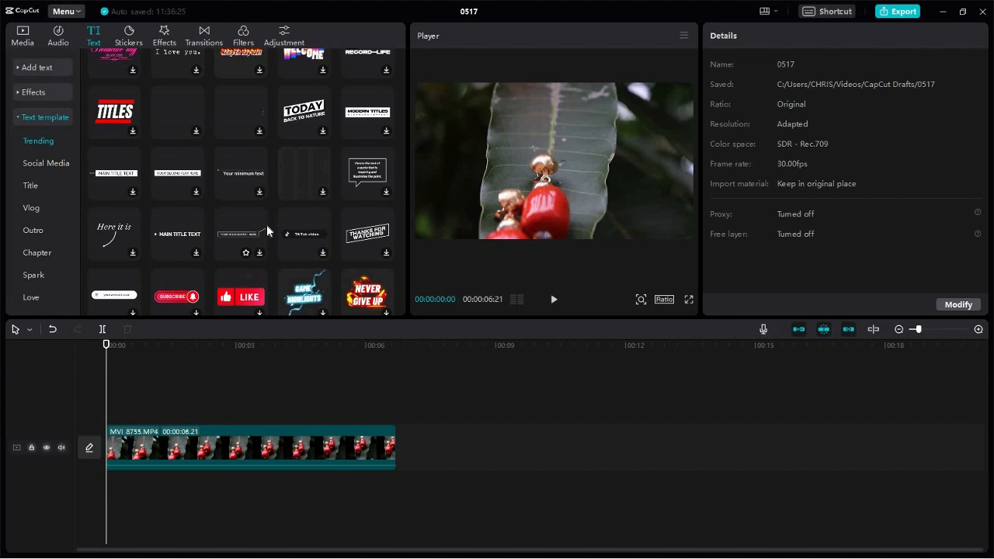
scroll(265, 224, down, 1)
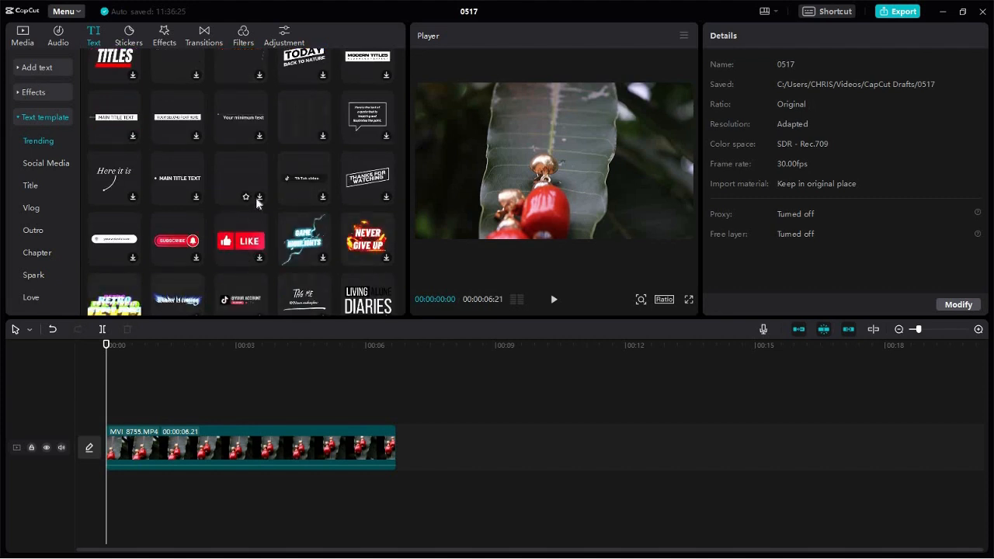
scroll(304, 182, down, 2)
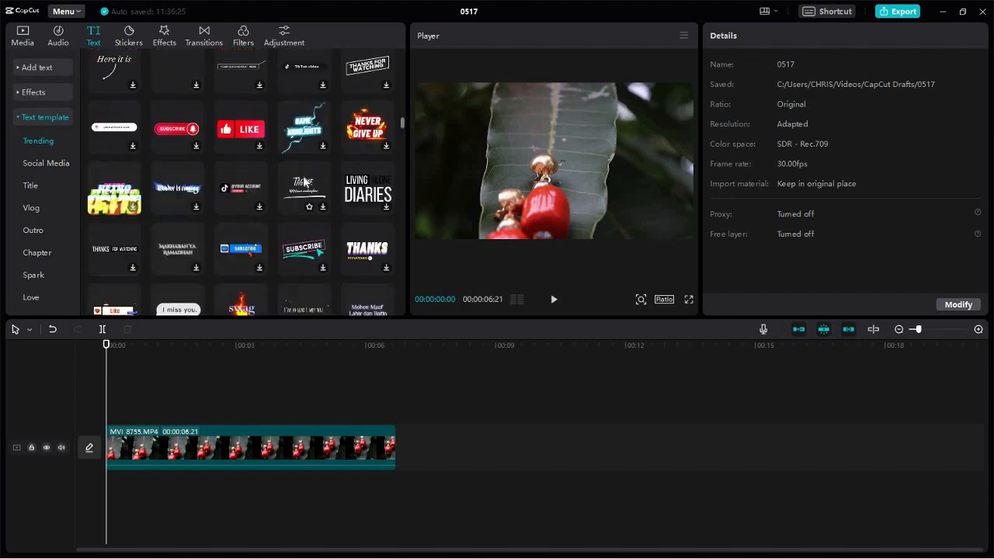
scroll(304, 182, down, 3)
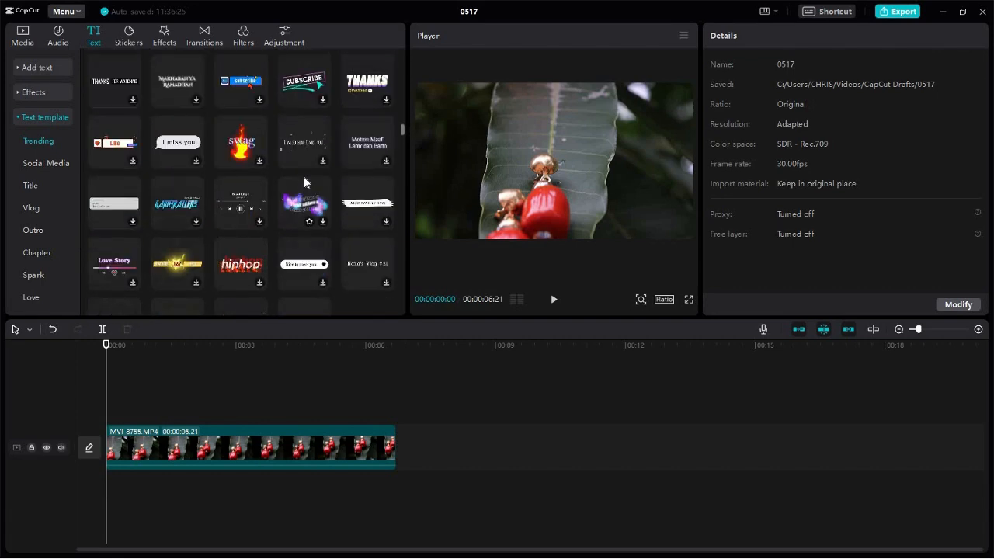
scroll(304, 182, down, 1)
scroll(304, 181, down, 2)
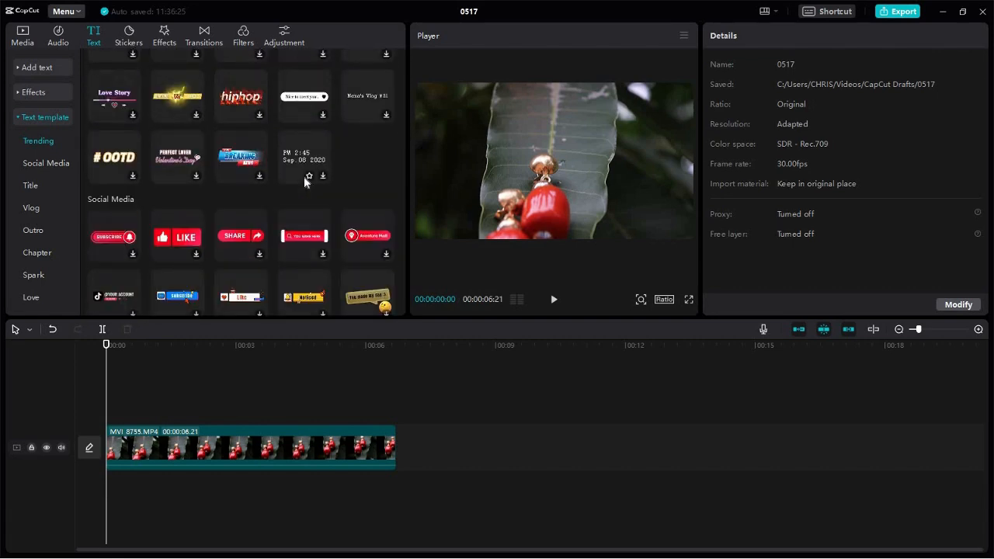
- Examine the Social Media text templates down to the start of the Title section
scroll(304, 175, down, 1)
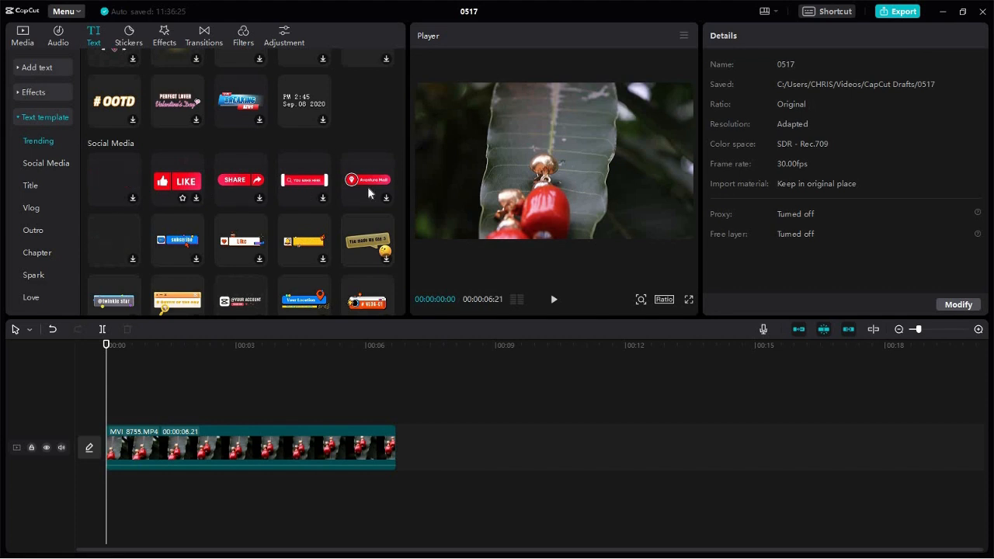
scroll(278, 175, down, 1)
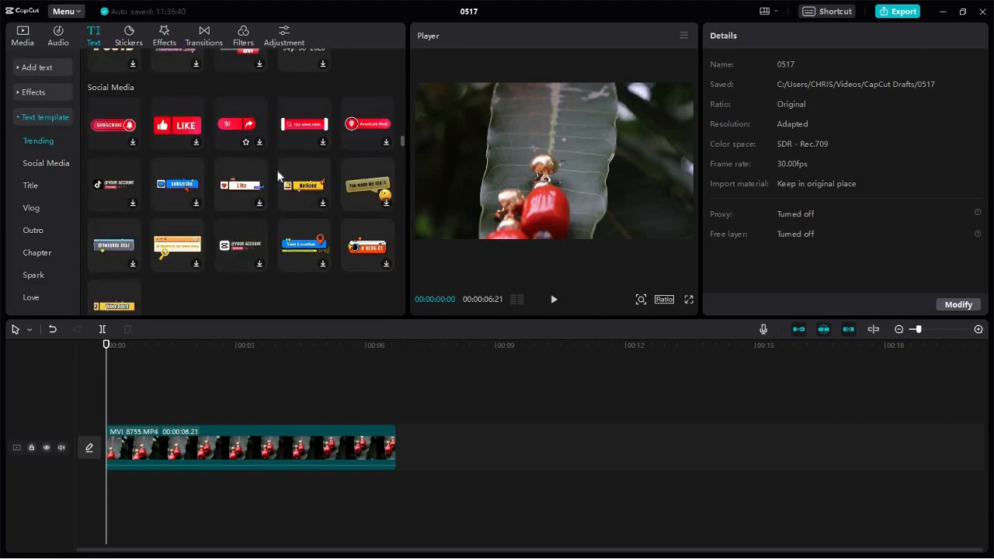
scroll(278, 175, up, 2)
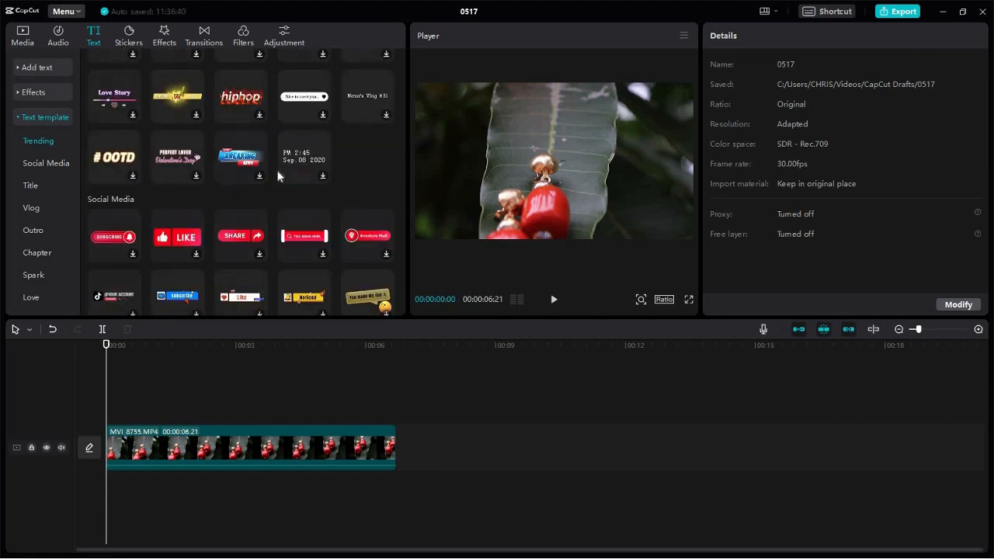
scroll(278, 175, down, 1)
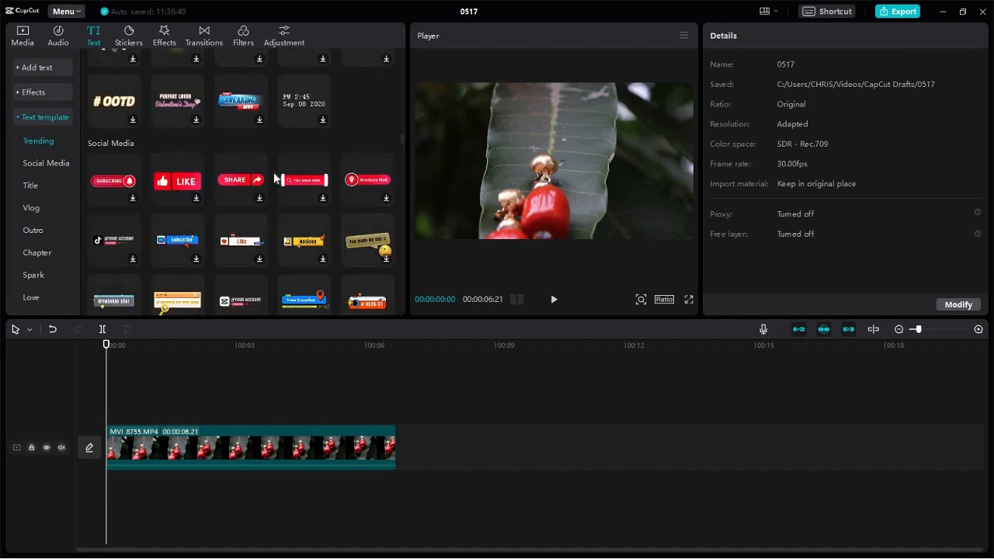
scroll(274, 175, down, 2)
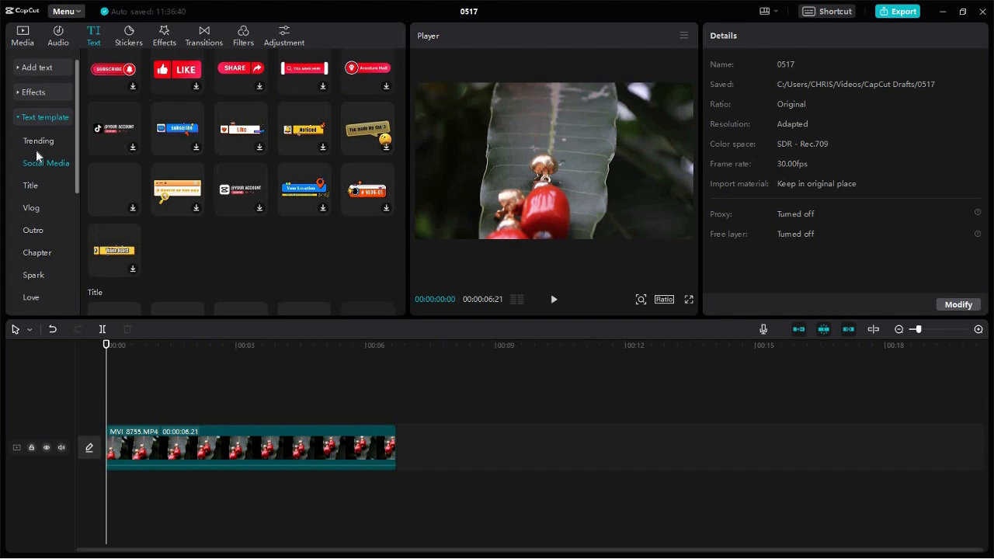
scroll(36, 144, down, 2)
scroll(35, 140, up, 2)
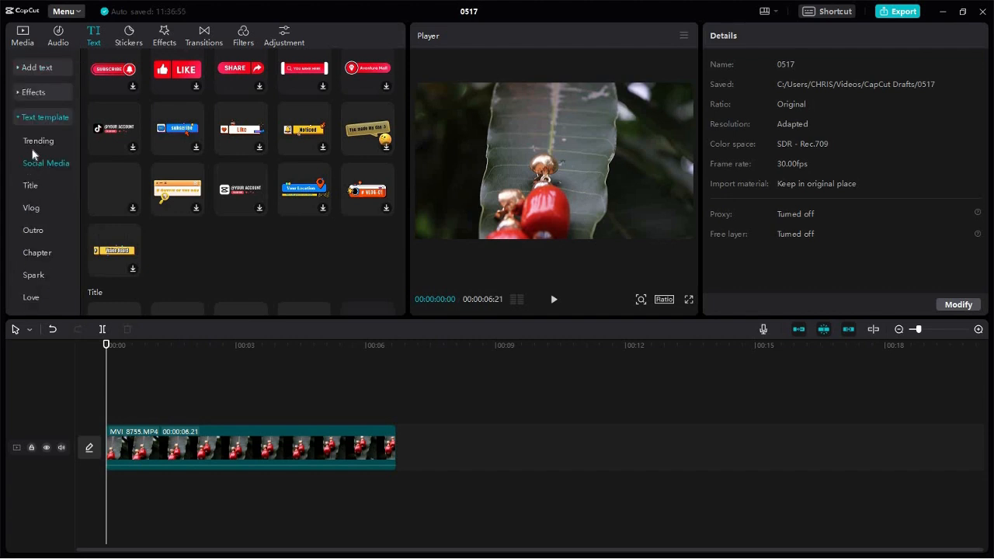
- Go through the Trending, Social Media, Title, Vlog and Outro text template categories, looking over the Vlog designs in full
click(39, 144)
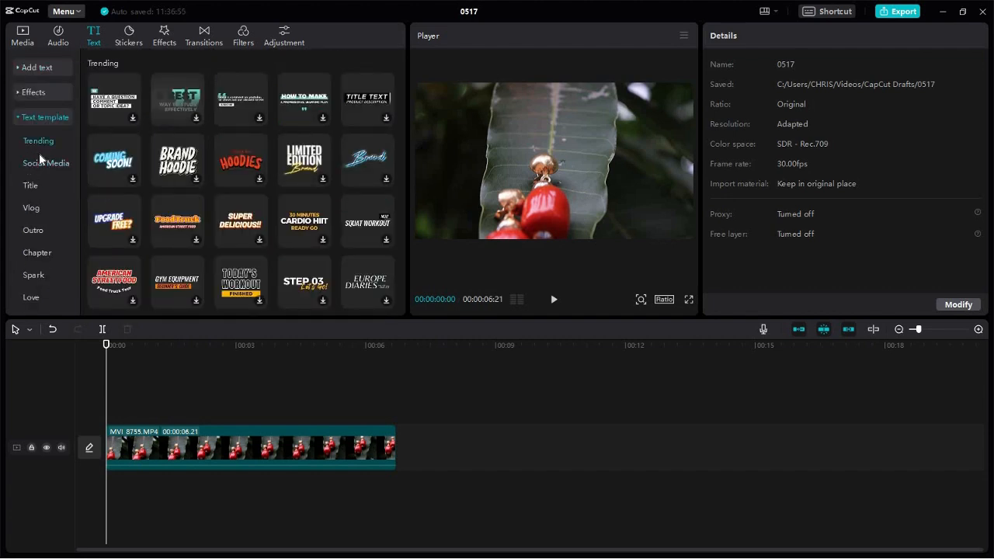
click(65, 164)
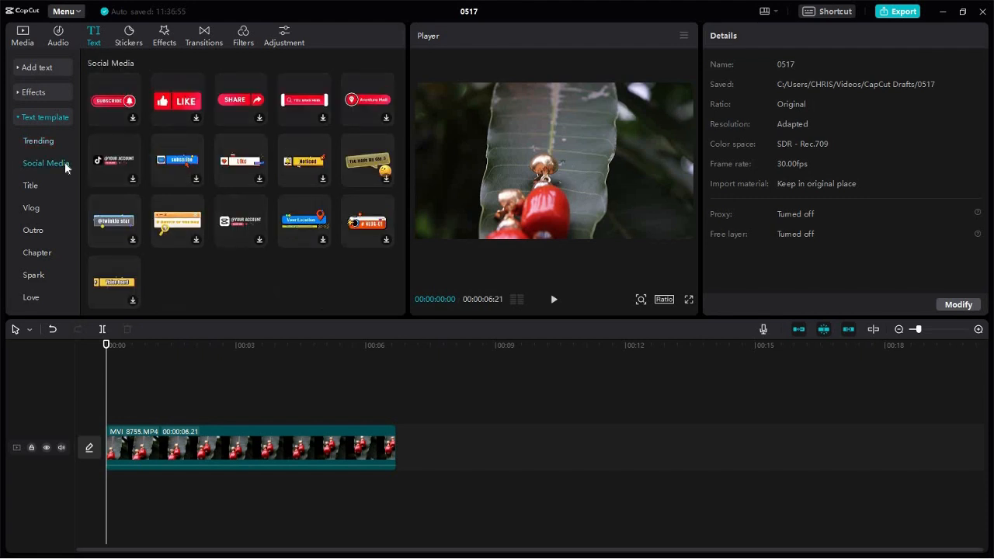
click(31, 186)
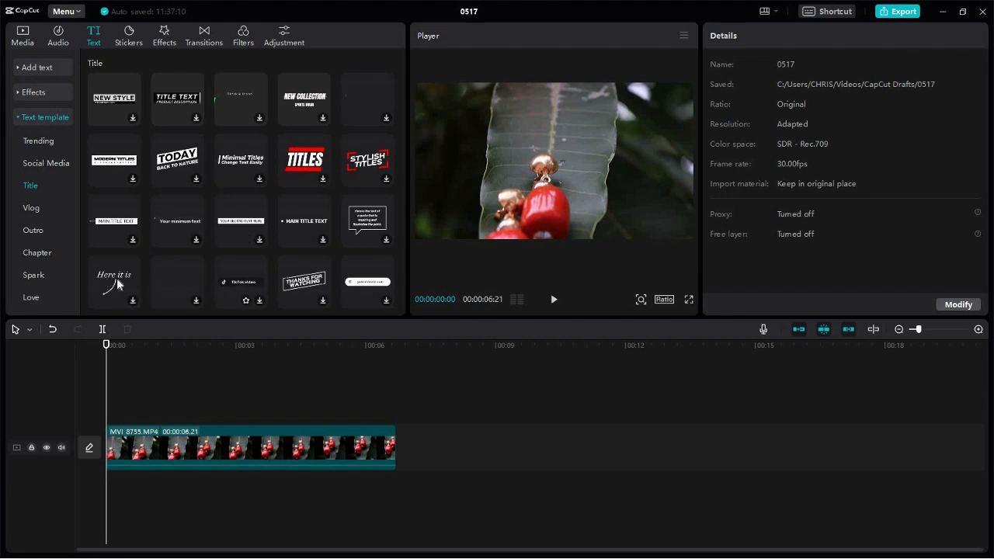
click(44, 208)
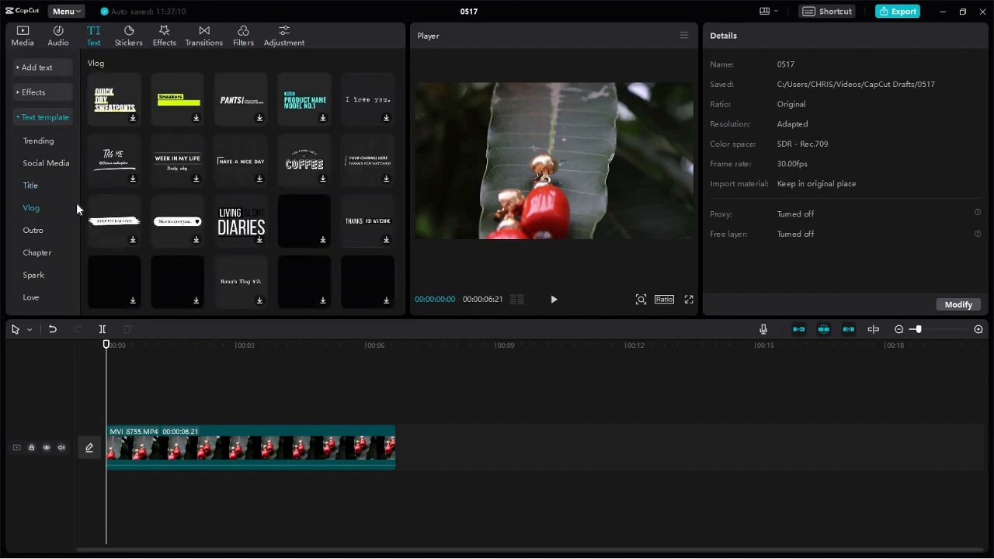
scroll(263, 194, down, 1)
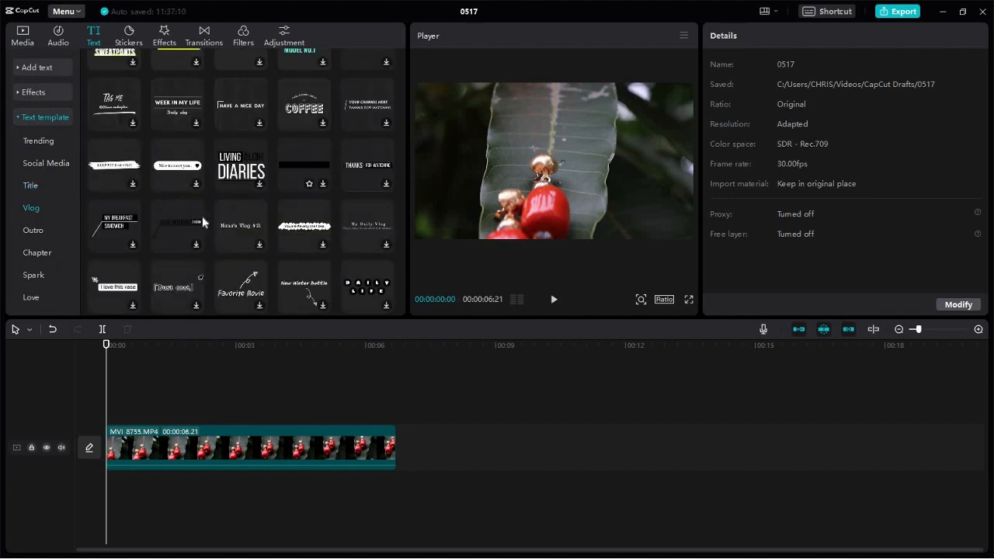
scroll(245, 188, down, 1)
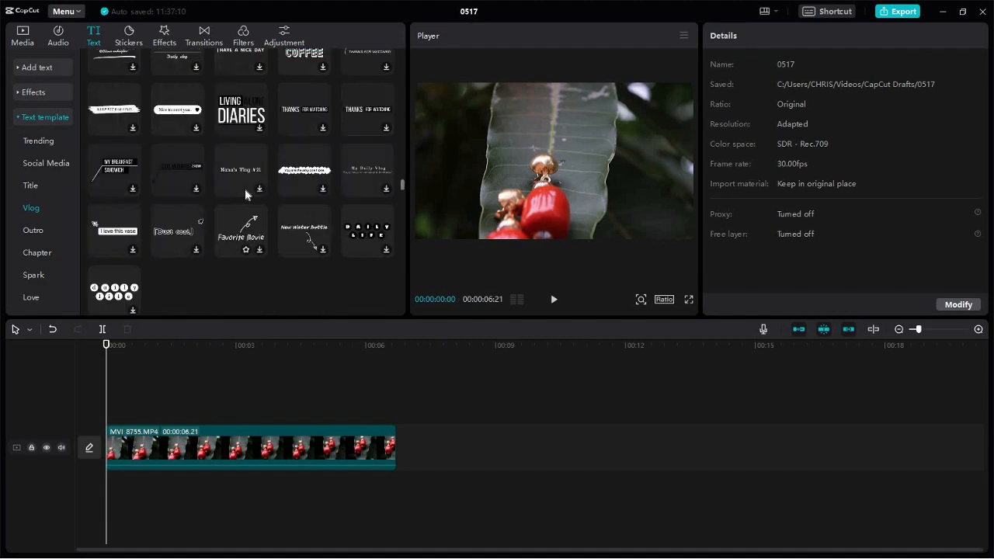
click(35, 232)
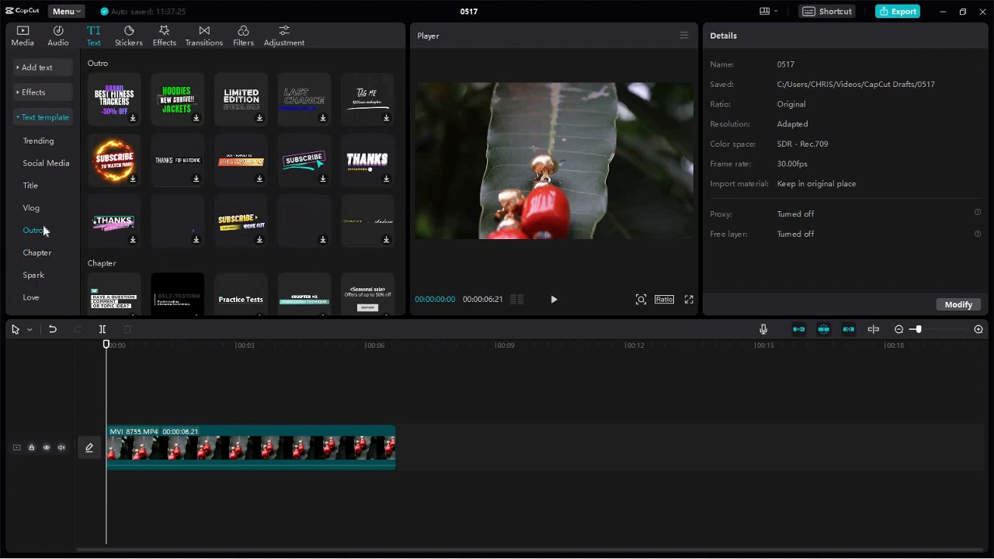
- Look through the Chapter, Spark, Love and Subtitle text templates down to the Message section
click(36, 252)
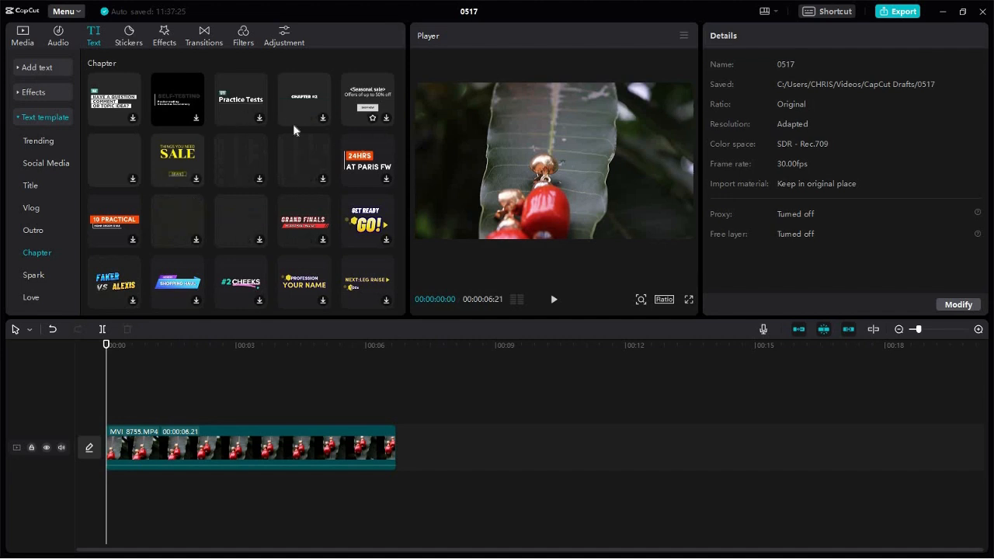
scroll(156, 241, down, 2)
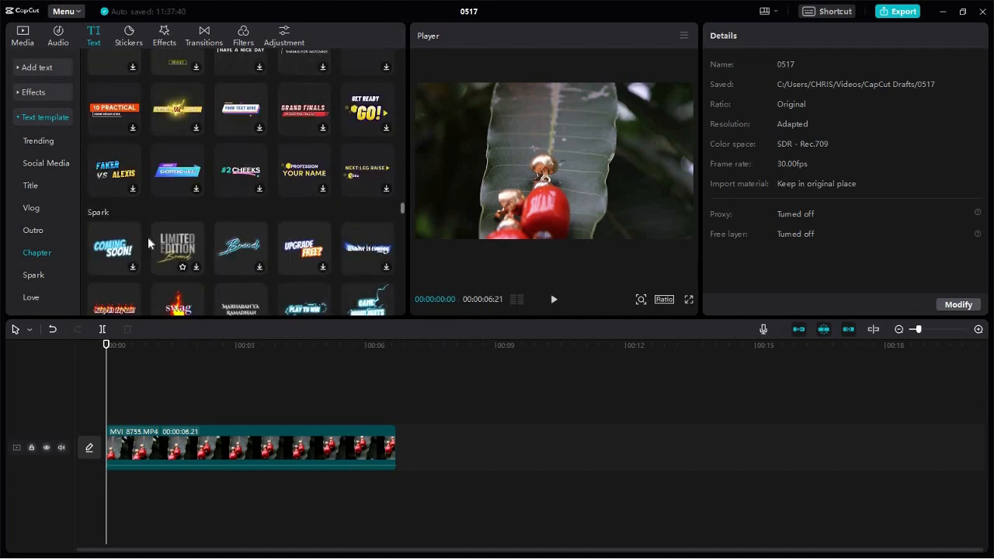
scroll(149, 243, down, 2)
scroll(148, 243, down, 2)
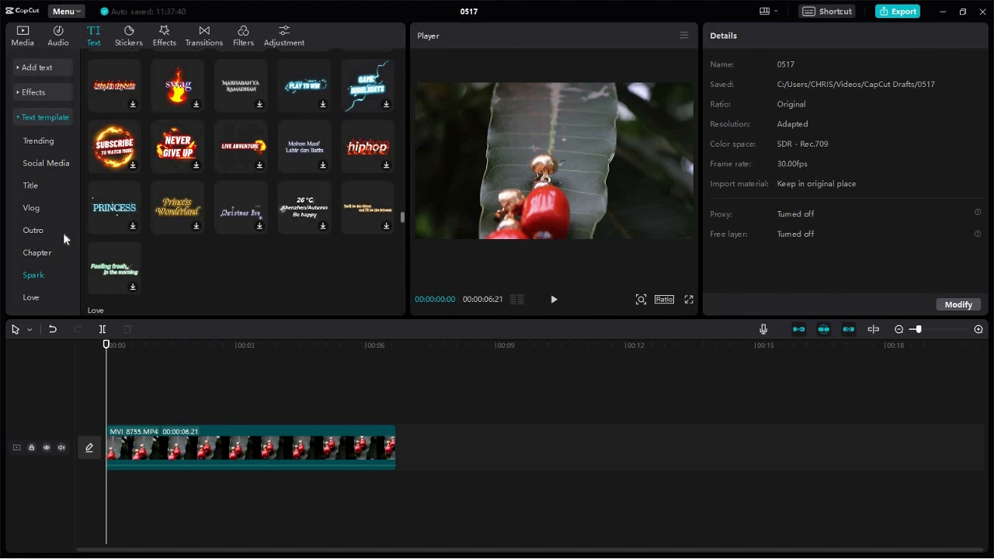
scroll(57, 258, down, 1)
click(39, 243)
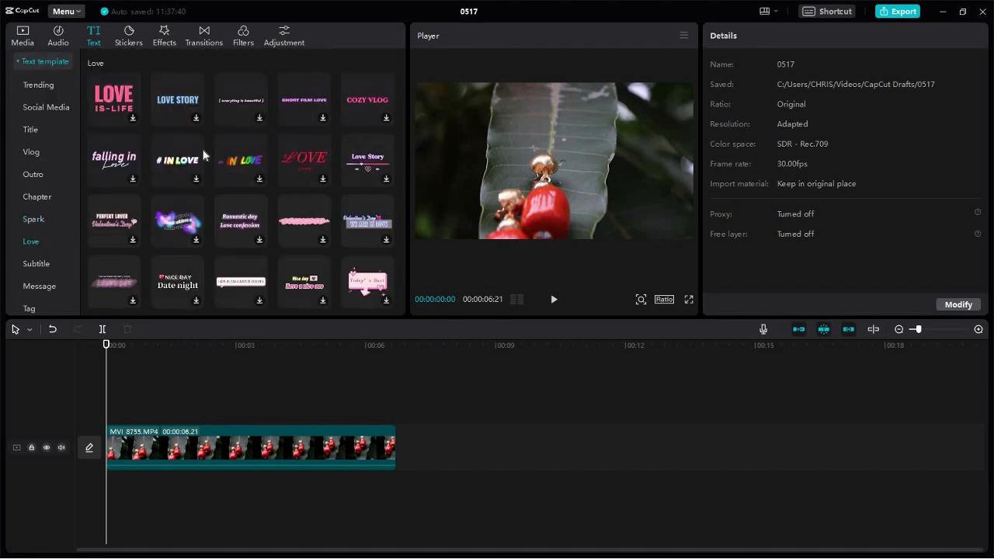
scroll(186, 191, down, 4)
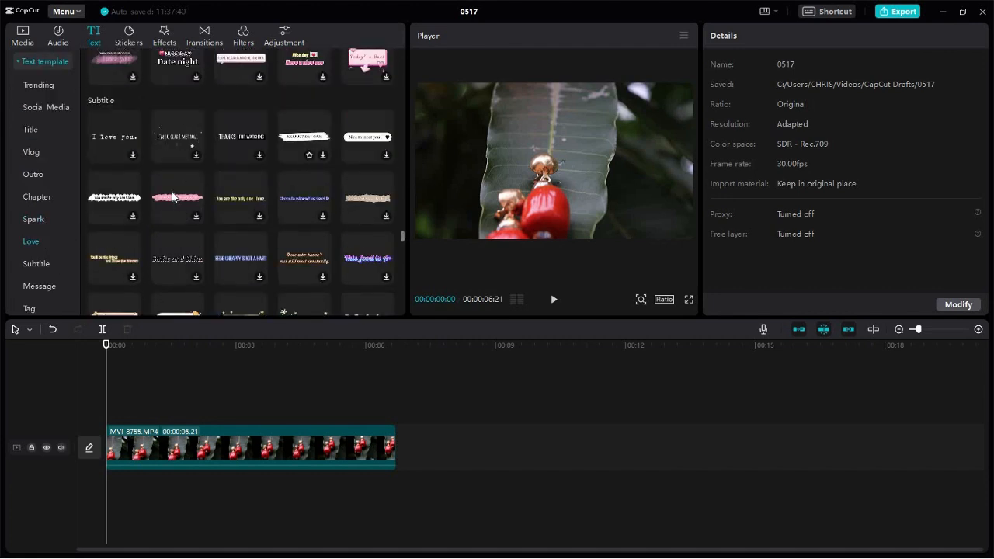
scroll(196, 191, down, 2)
scroll(196, 194, down, 2)
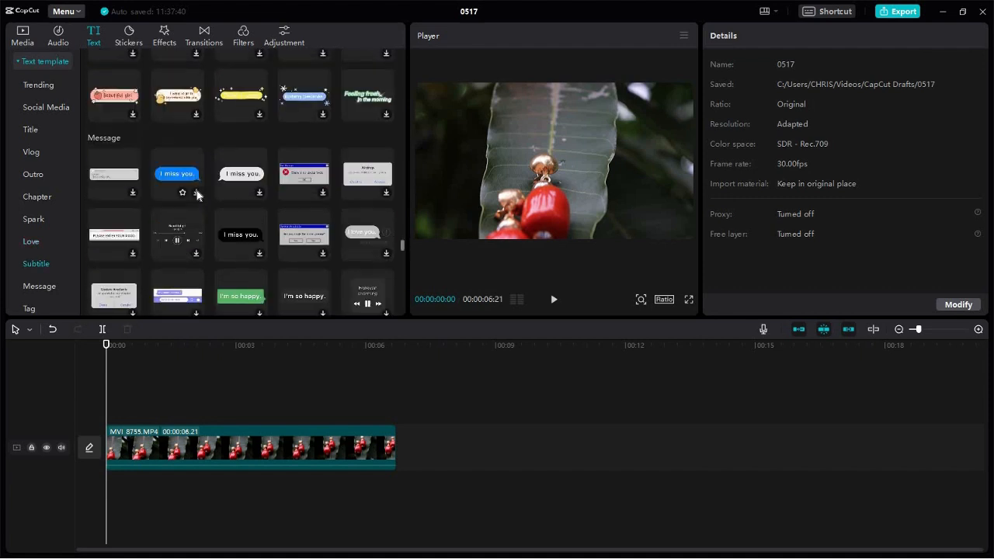
- Look through the Message and Tag text templates and go back up through the library to the Chapter section
scroll(196, 194, down, 3)
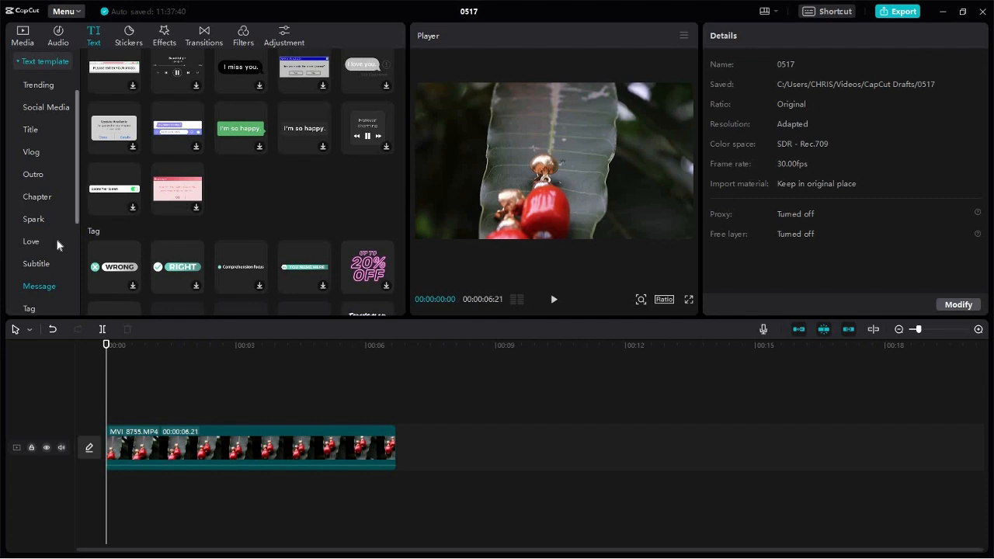
scroll(42, 219, down, 2)
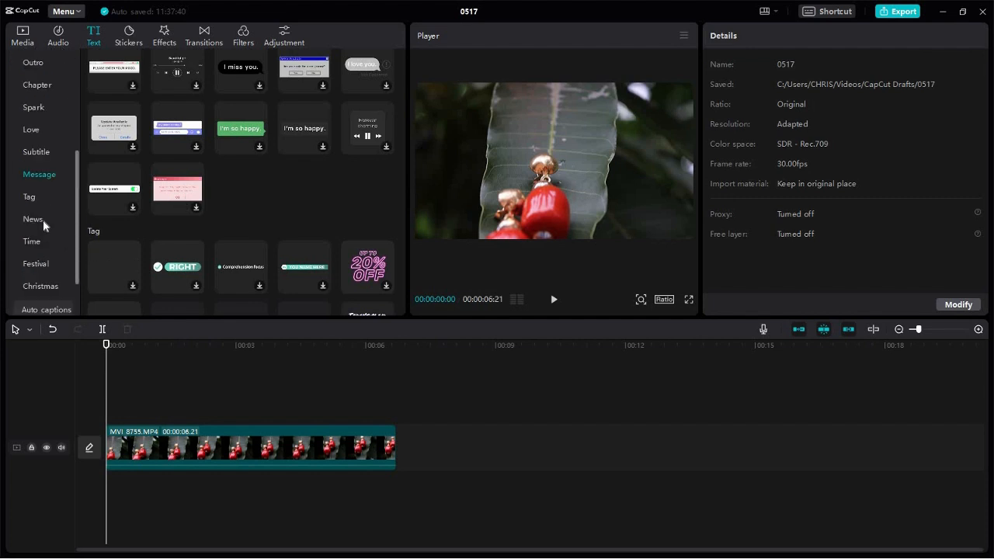
click(42, 149)
click(49, 176)
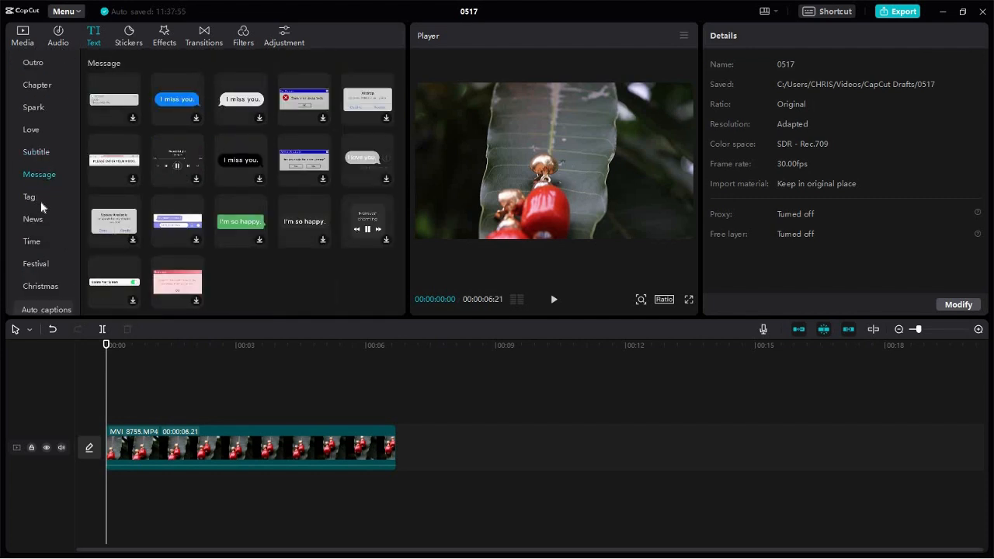
click(35, 197)
scroll(43, 204, down, 1)
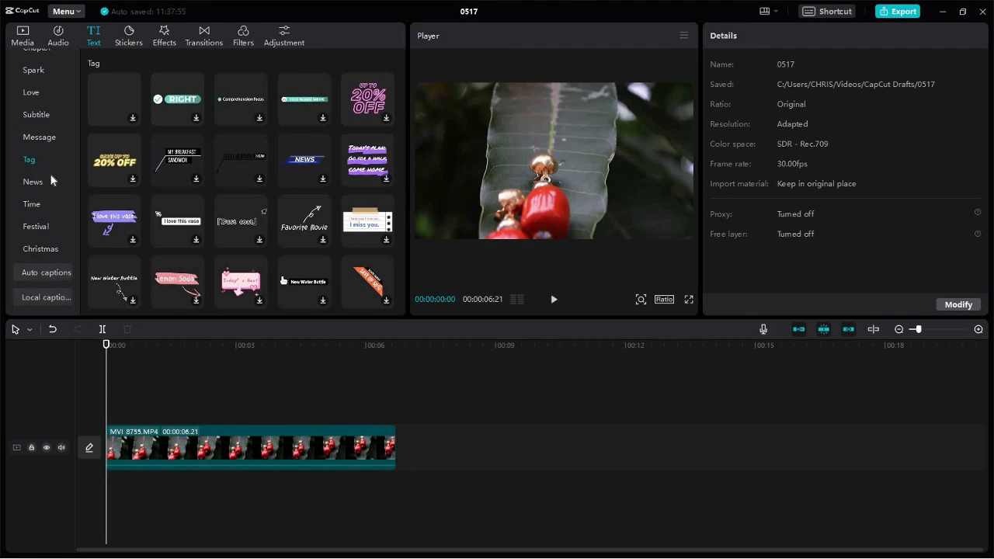
scroll(55, 178, up, 4)
scroll(128, 193, up, 3)
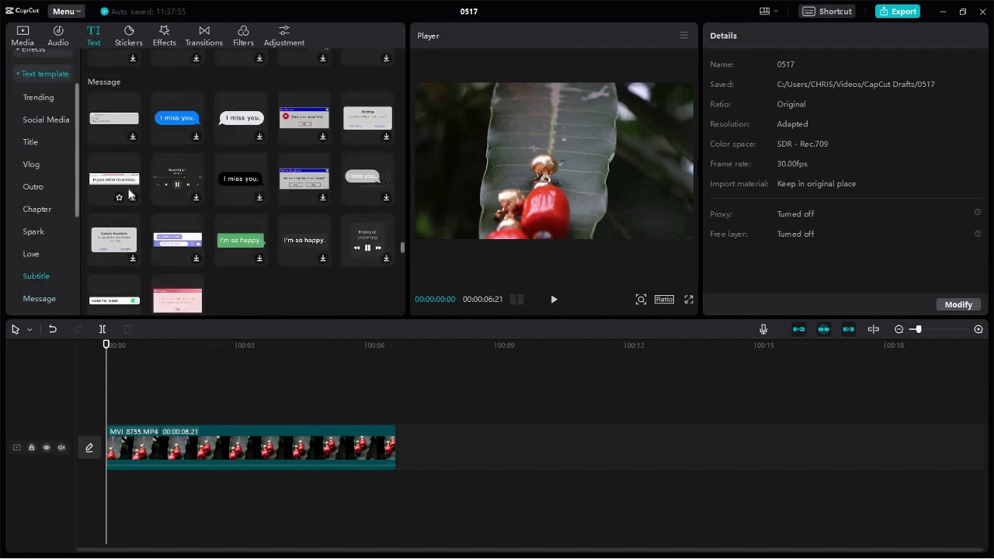
scroll(129, 194, up, 3)
scroll(128, 195, up, 10)
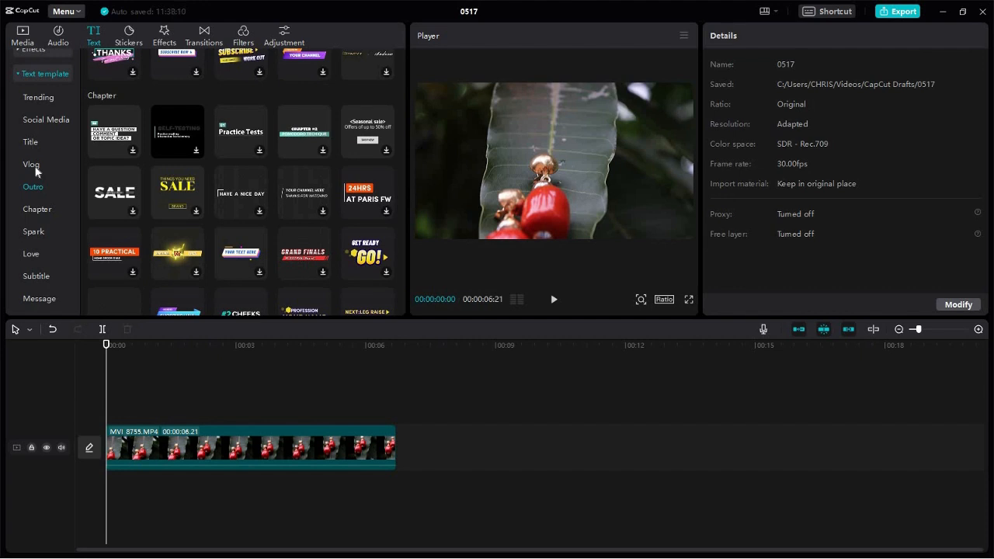
- Look over the Vlog and Title text templates, back up to the start of the Title section
click(31, 165)
scroll(265, 195, down, 1)
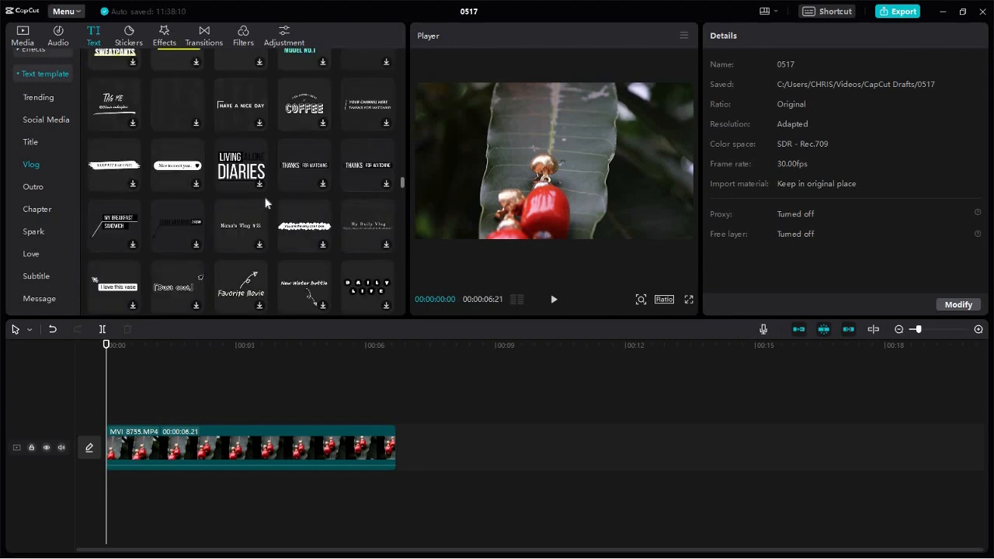
scroll(263, 200, down, 2)
scroll(263, 200, up, 2)
scroll(256, 200, up, 3)
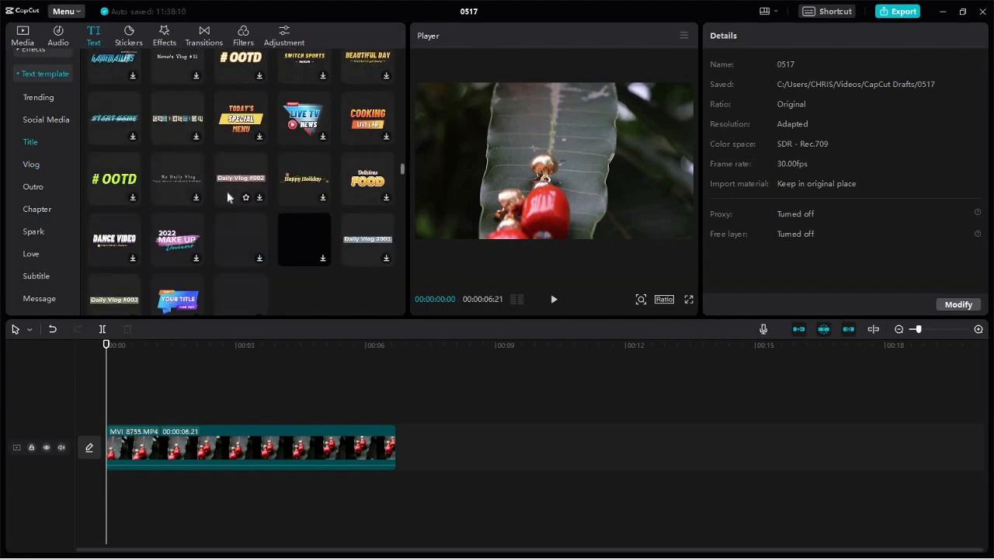
scroll(228, 197, up, 5)
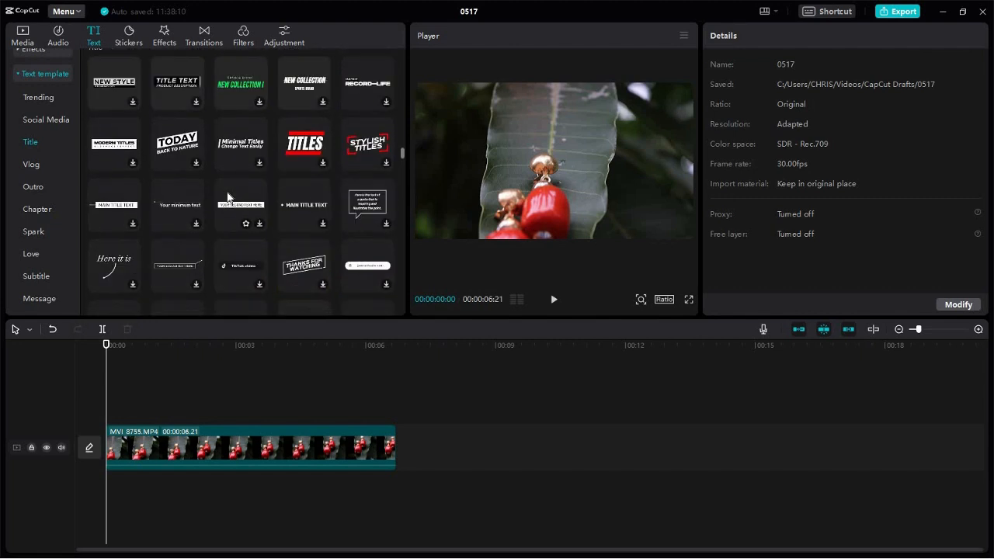
scroll(228, 197, up, 2)
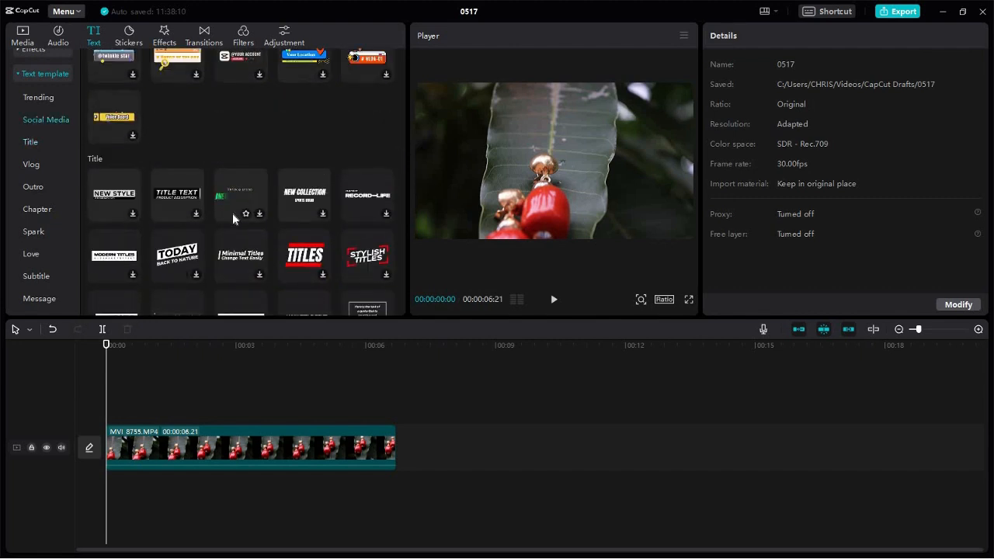
- Download the TODAY / BACK TO NATURE title template, add it to the start of the timeline and preview it at 00:00:01:12
click(195, 270)
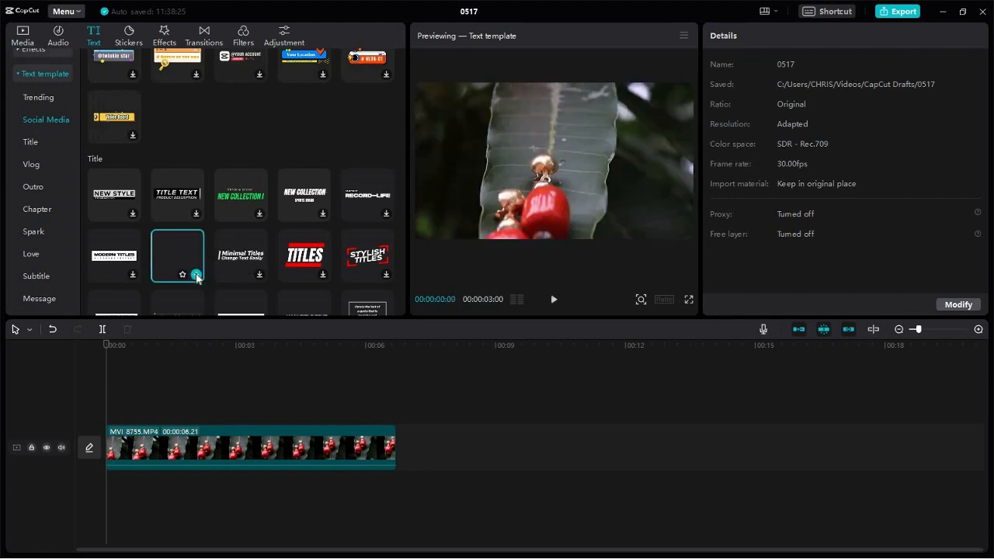
click(196, 276)
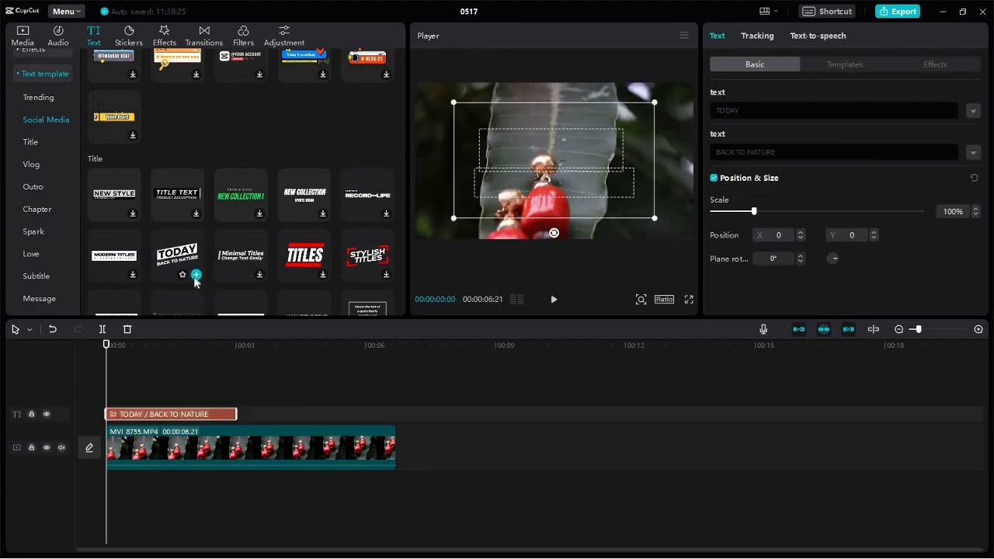
click(167, 425)
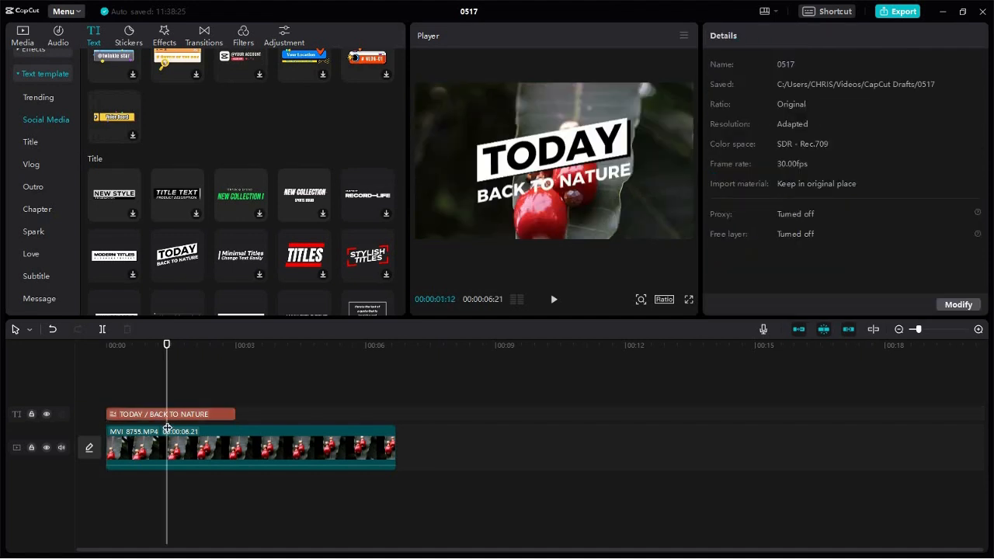
- Delete the TODAY / BACK TO NATURE clip and place the same template above the video clip at the timeline's start
click(177, 415)
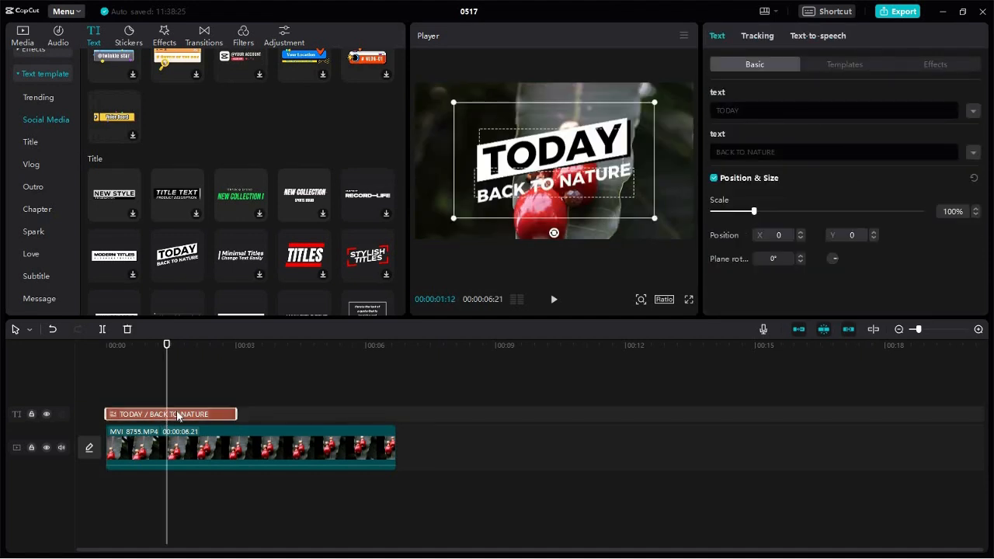
key(Delete)
drag(177, 256, 187, 410)
- Replace the title template's first text line, TODAY, with "capcut"
drag(736, 110, 704, 114)
text(c)
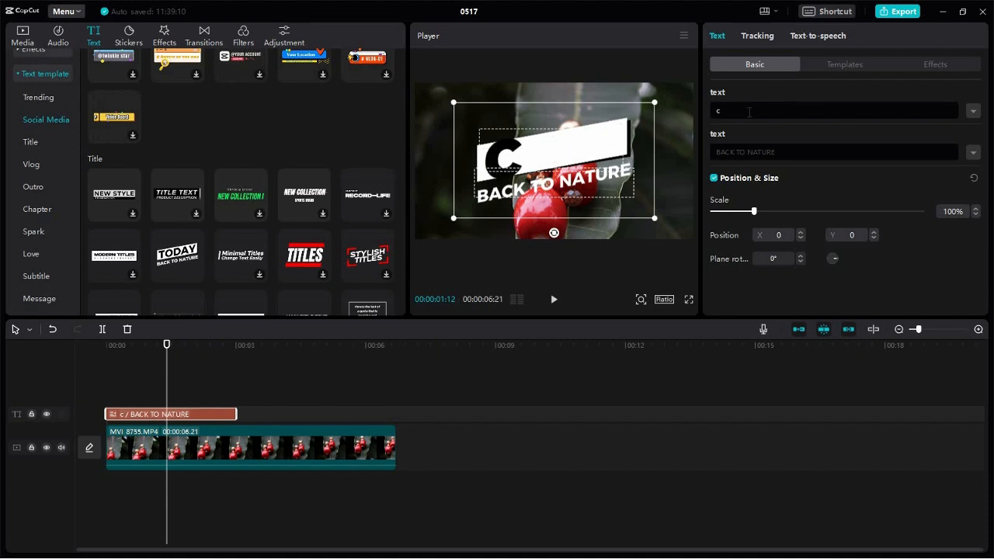
text(apcut)
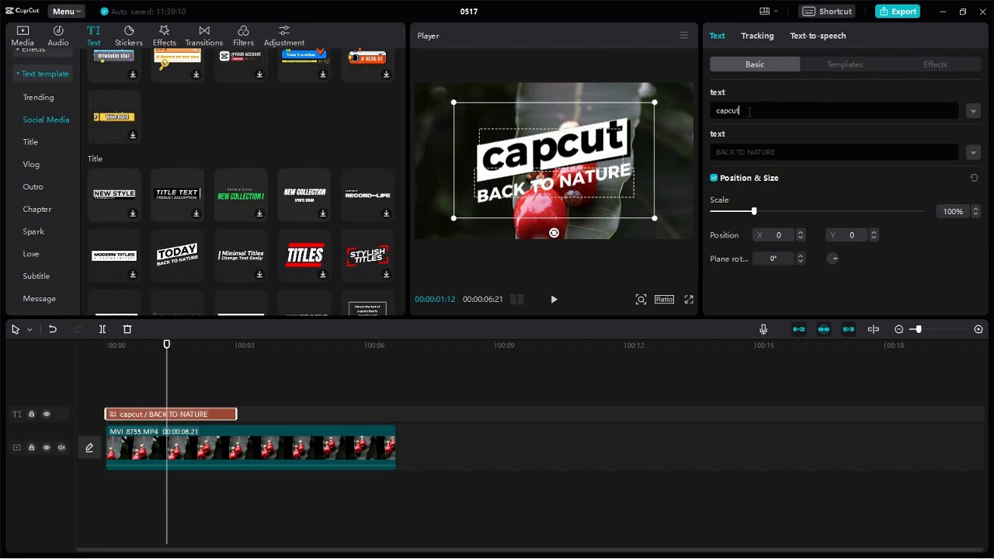
- Replace the title template's second text line, BACK TO NATURE, with "text intro"
click(793, 152)
key(BackSpace)
key(BackSpace)
key(BackSpace)
key(BackSpace)
key(BackSpace)
key(BackSpace)
key(BackSpace)
key(BackSpace)
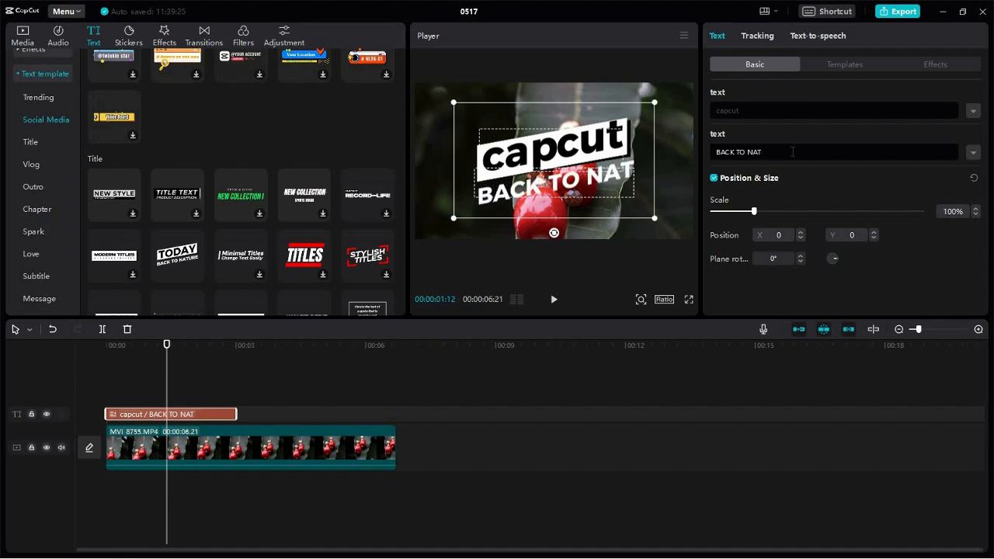
key(BackSpace)
key(BackSpace)
key(BackSpace)
key(BackSpace)
key(BackSpace)
key(BackSpace)
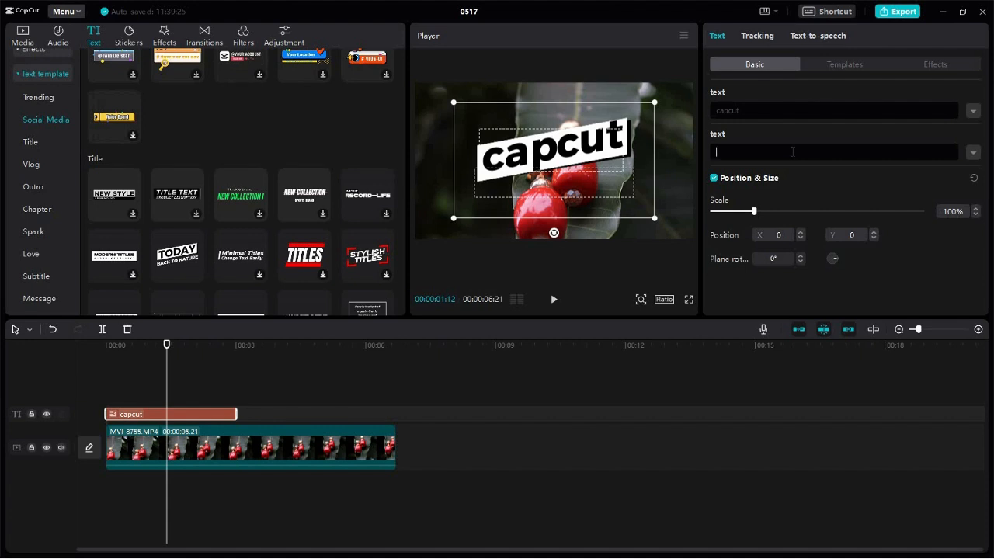
text(text)
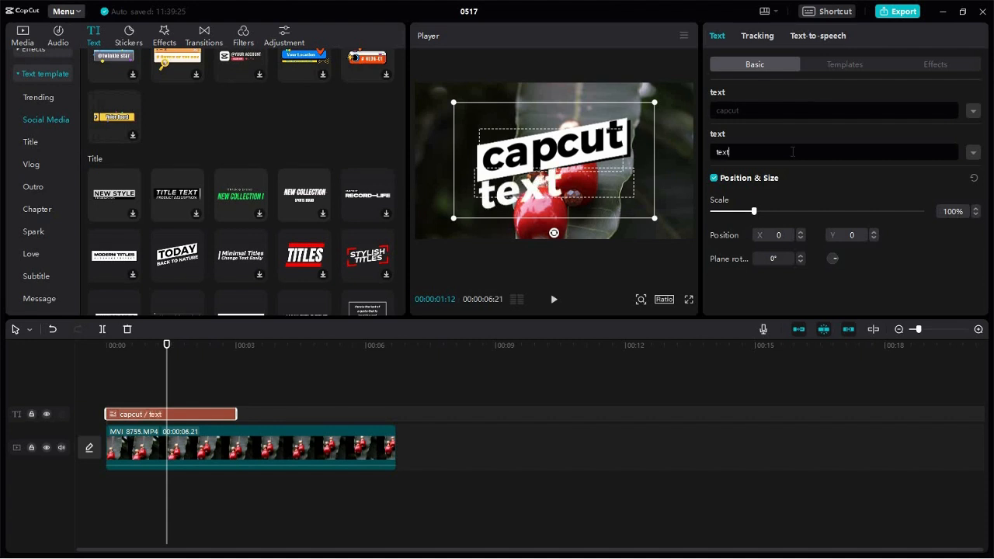
text( io)
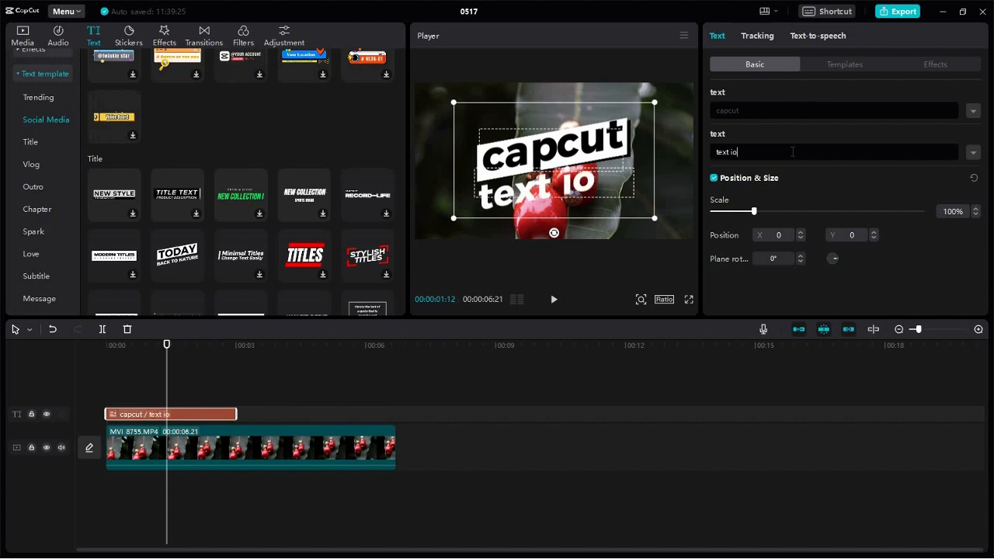
text(ntro)
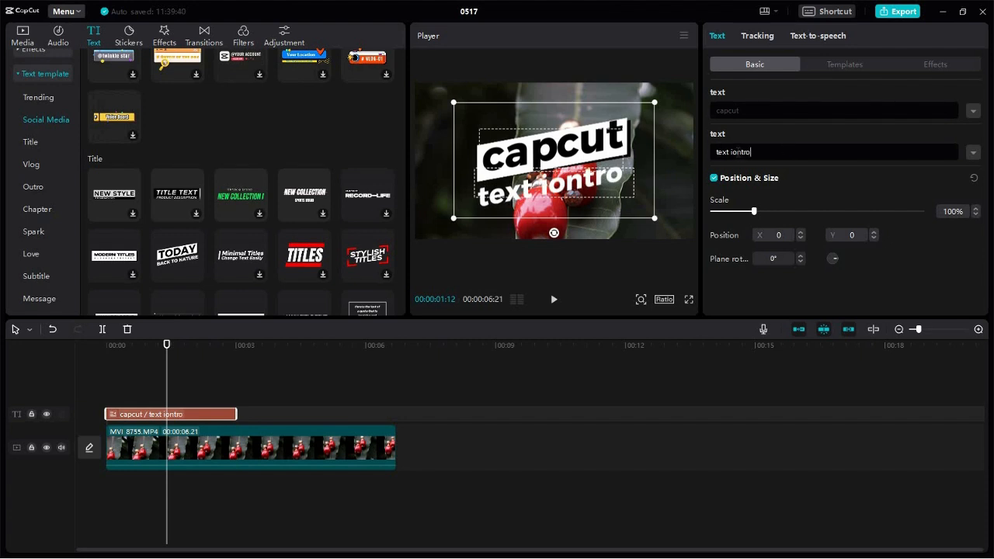
key(Left)
key(Left)
key(Left)
key(Left)
key(BackSpace)
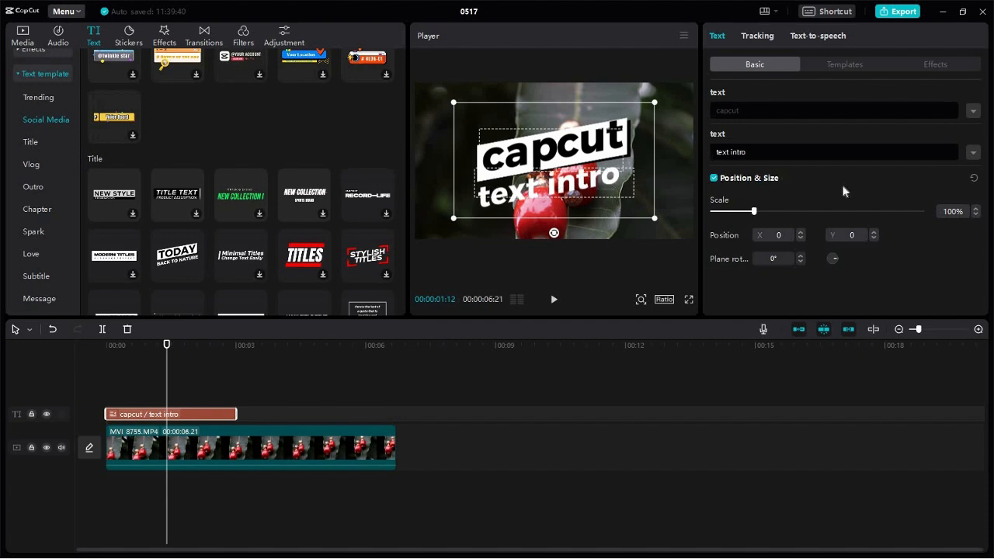
- Expand the formatting options of the "capcut" line and examine its font, style, color, preset style and spacing settings
click(976, 116)
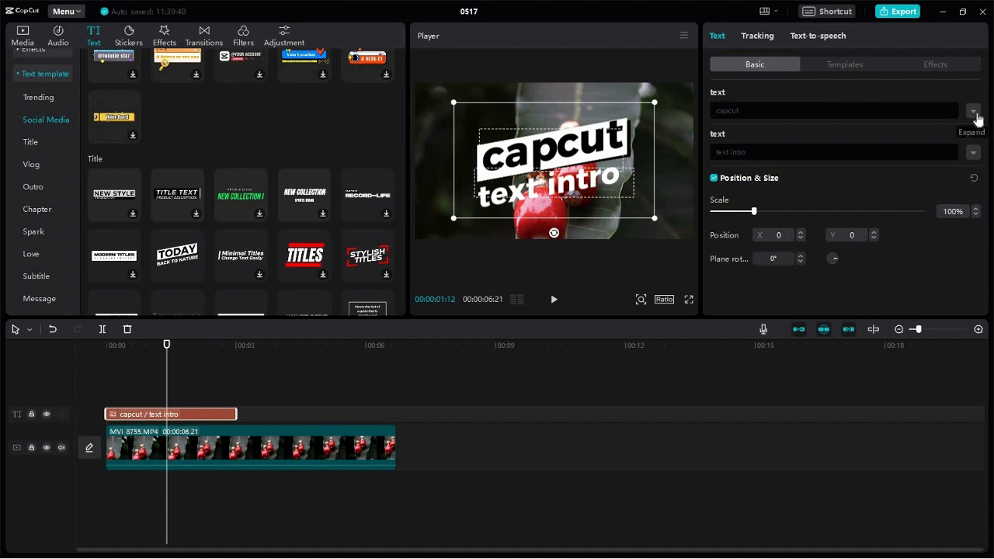
click(973, 113)
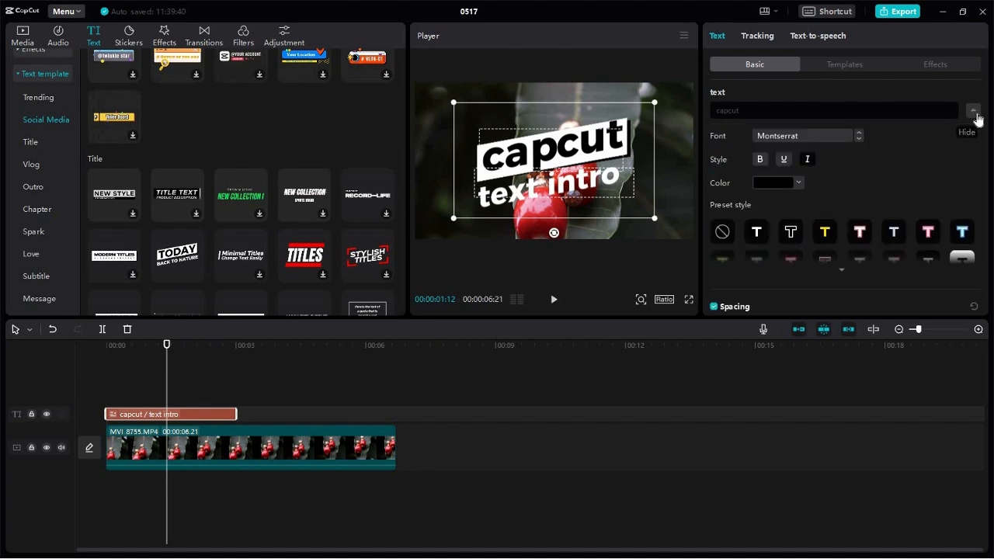
key(ctrl+a)
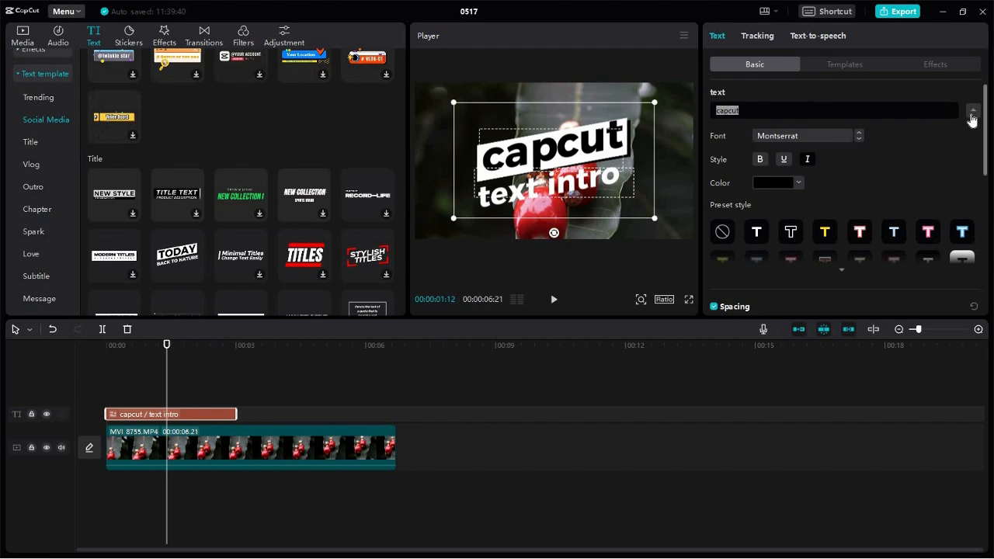
click(972, 113)
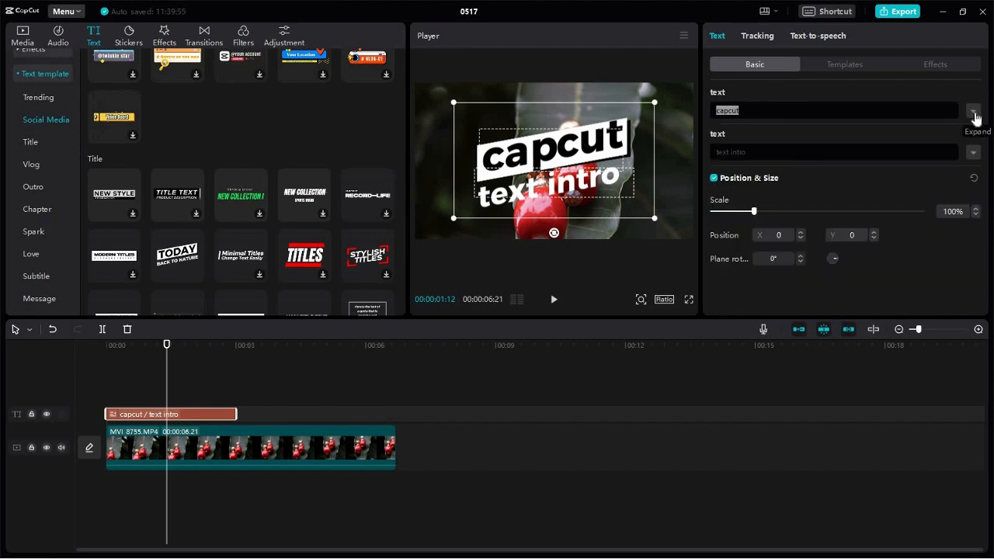
click(973, 114)
scroll(833, 211, down, 3)
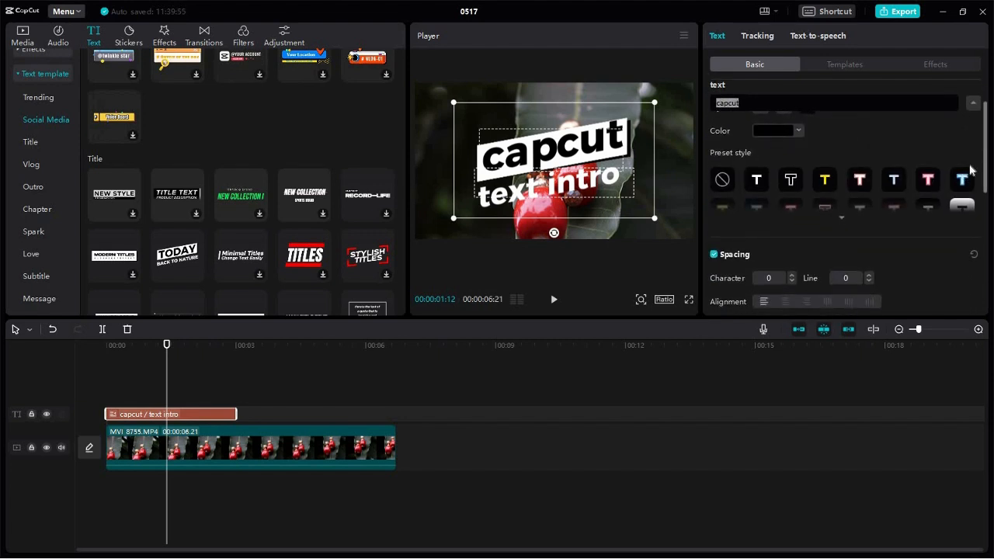
drag(982, 158, 983, 167)
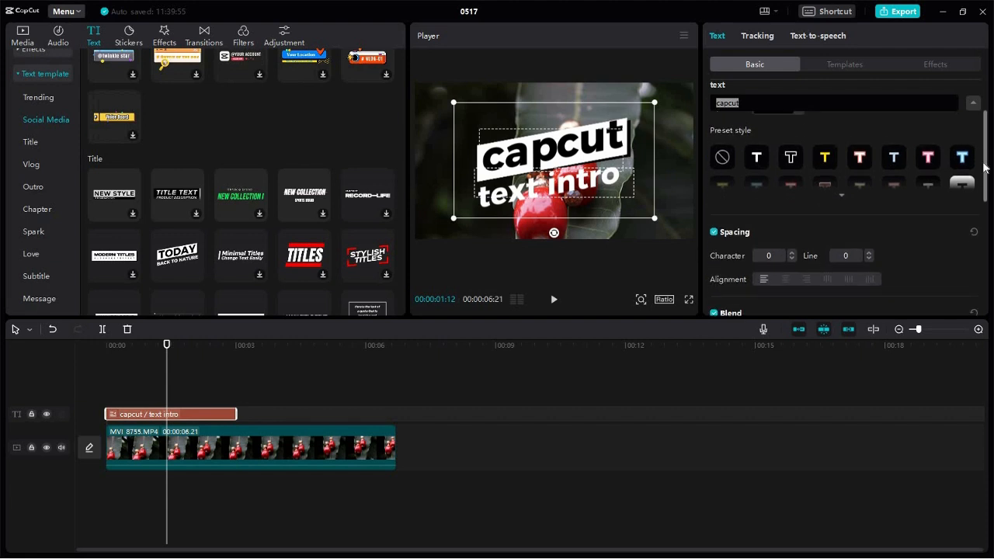
scroll(982, 170, up, 1)
scroll(924, 162, down, 1)
scroll(893, 178, up, 3)
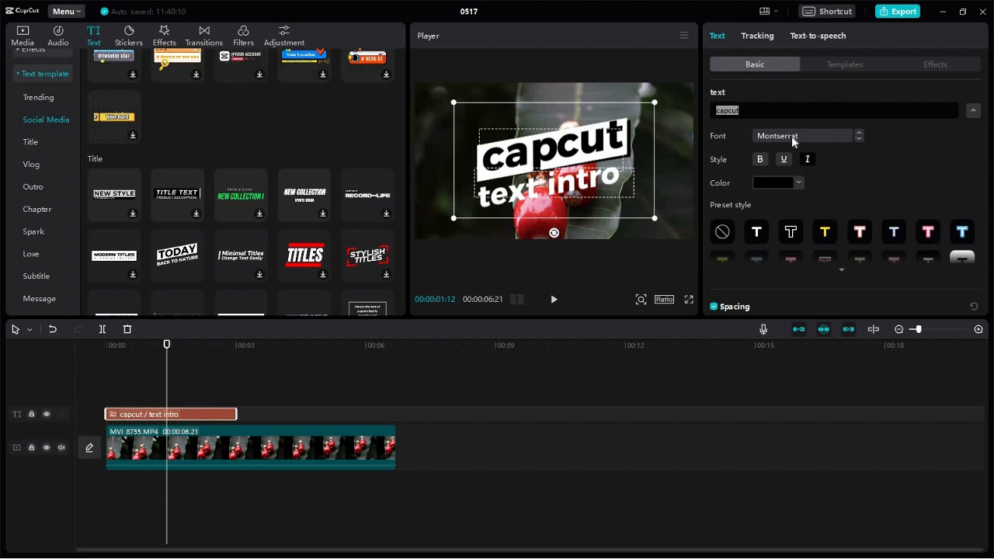
- Browse the preset and system fonts for the "capcut" line and set its font to Arial
click(849, 137)
scroll(842, 201, up, 2)
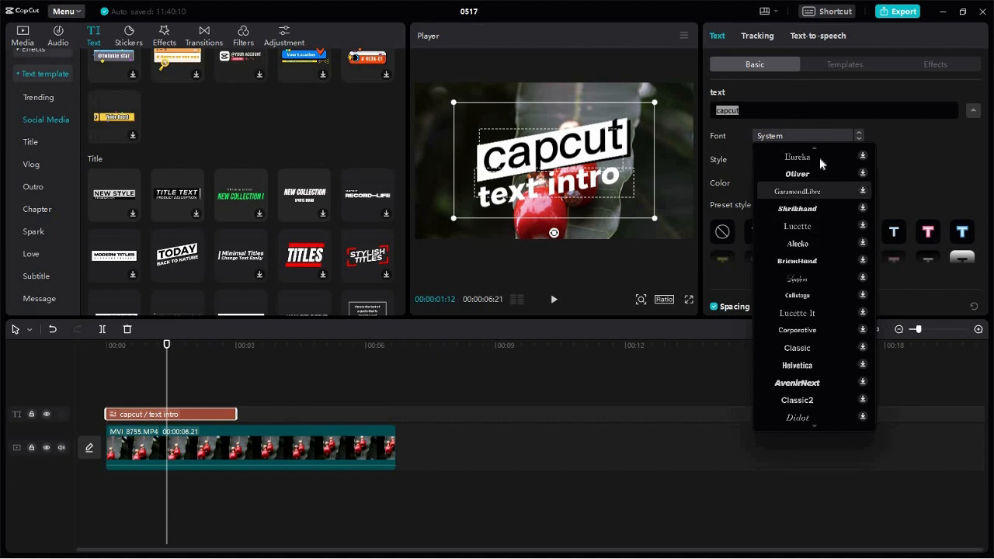
scroll(813, 243, down, 1)
scroll(813, 243, up, 4)
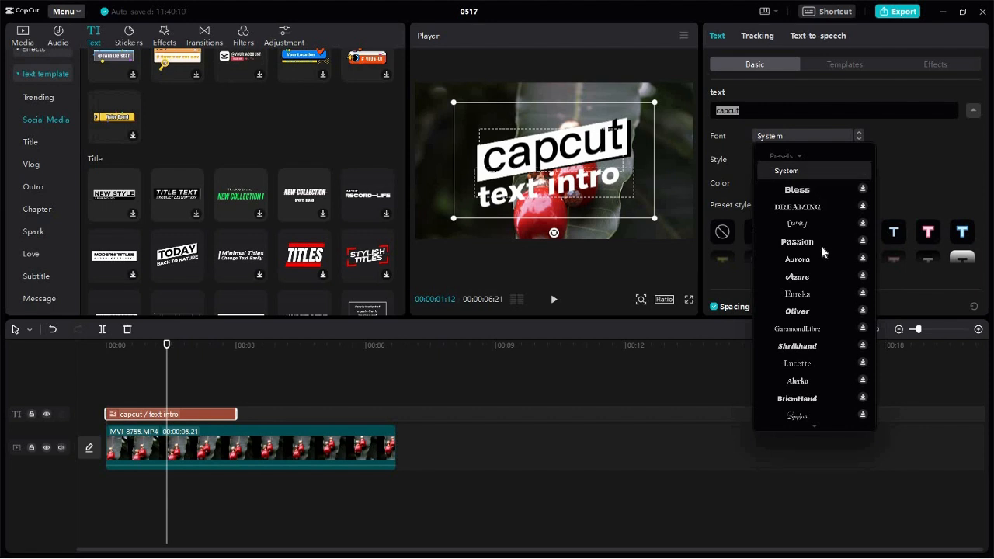
scroll(854, 237, down, 5)
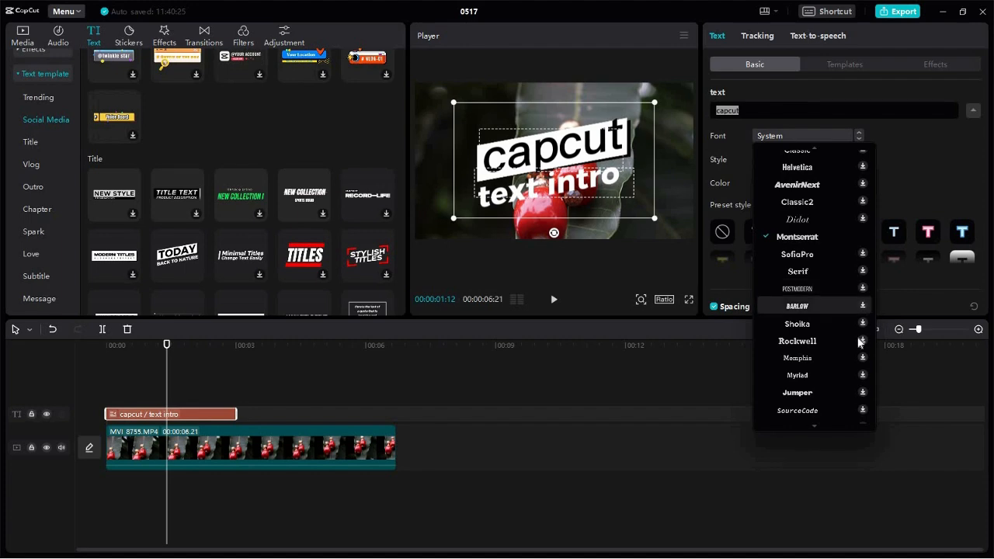
scroll(858, 350, down, 3)
scroll(858, 351, down, 8)
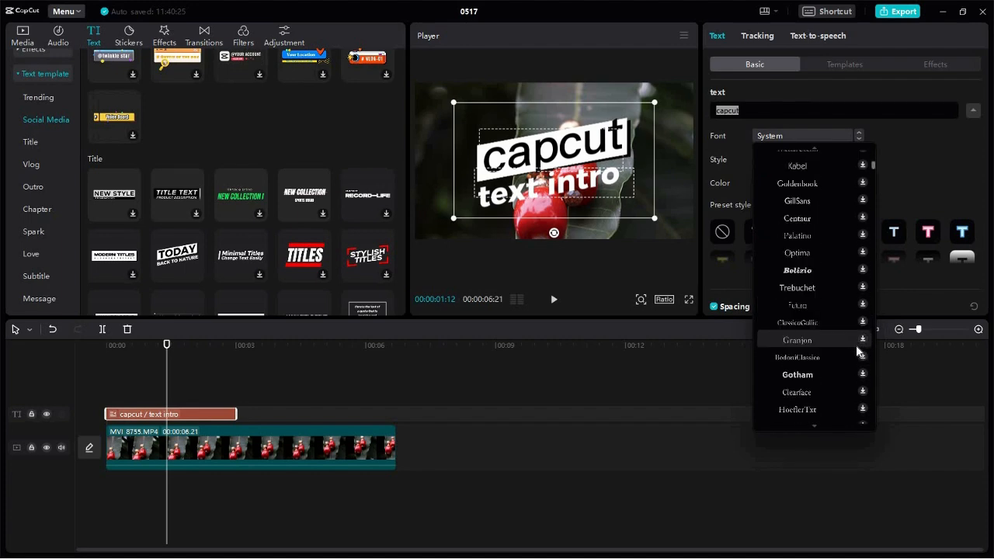
scroll(858, 351, down, 10)
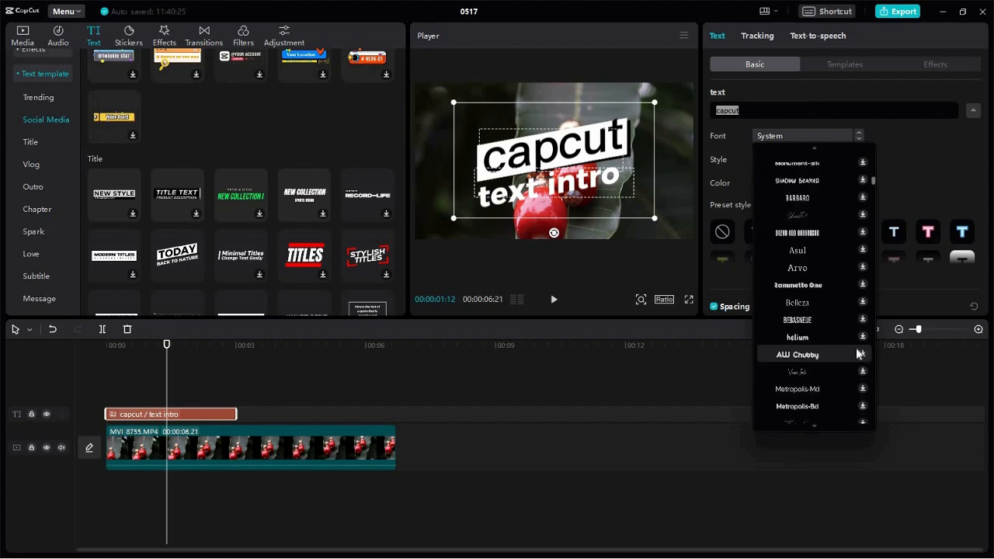
scroll(860, 350, down, 10)
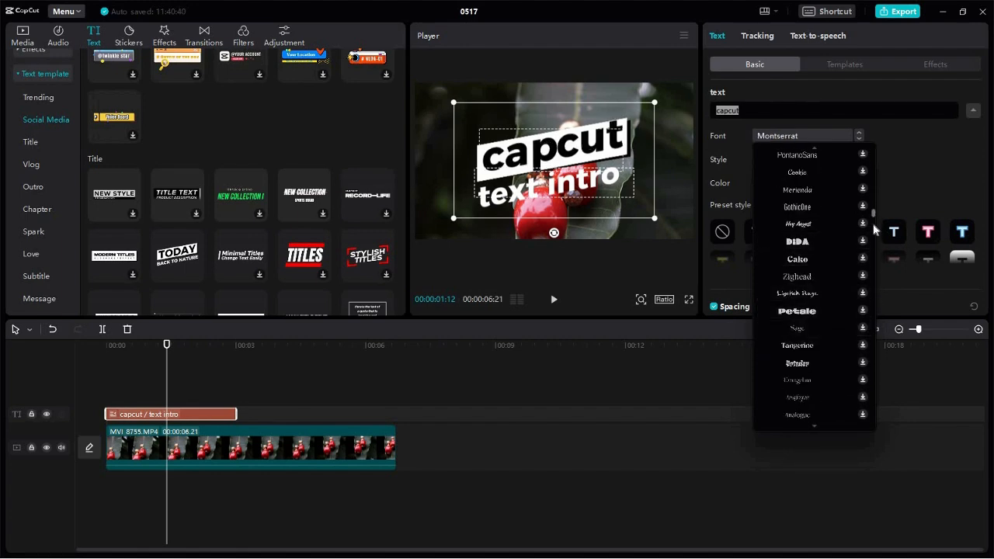
drag(874, 217, 875, 355)
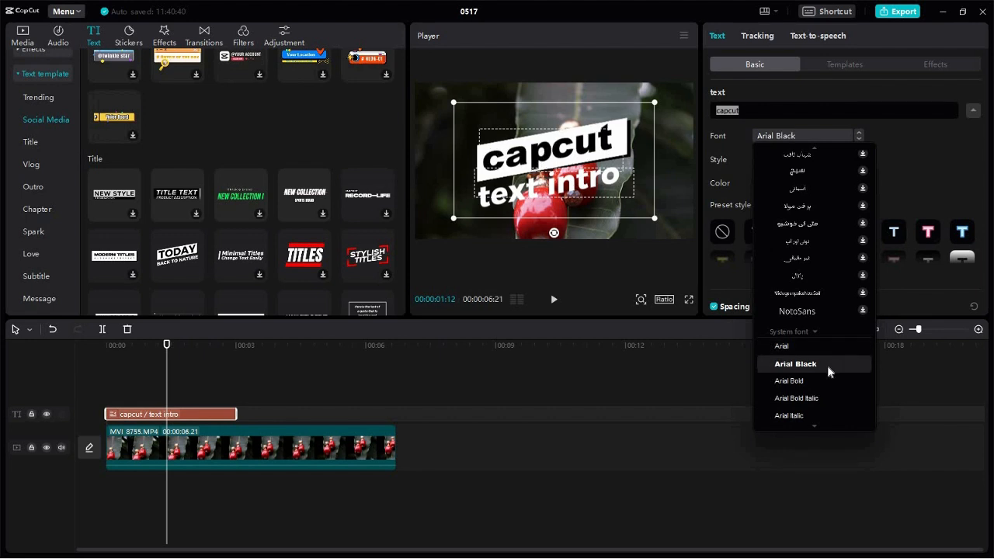
scroll(827, 365, down, 2)
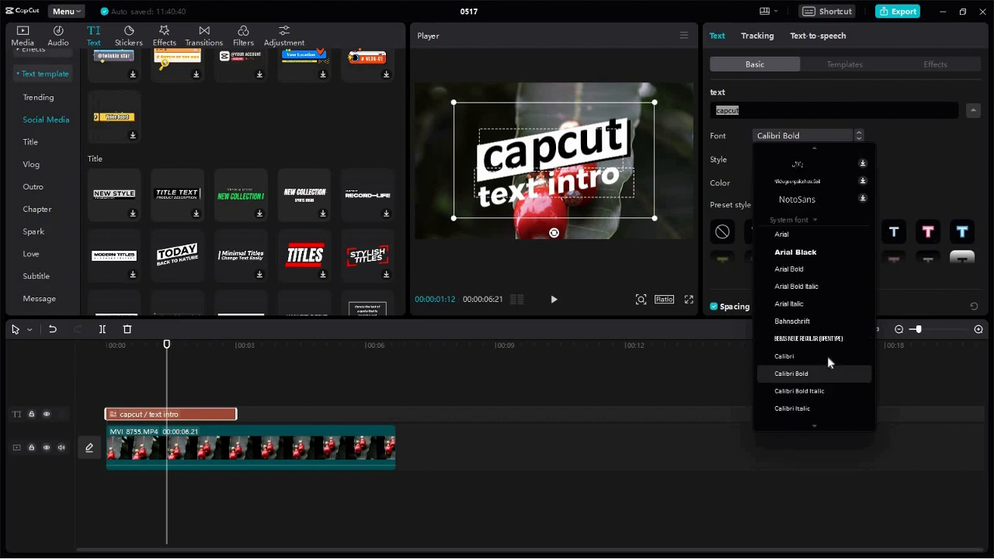
scroll(826, 356, down, 1)
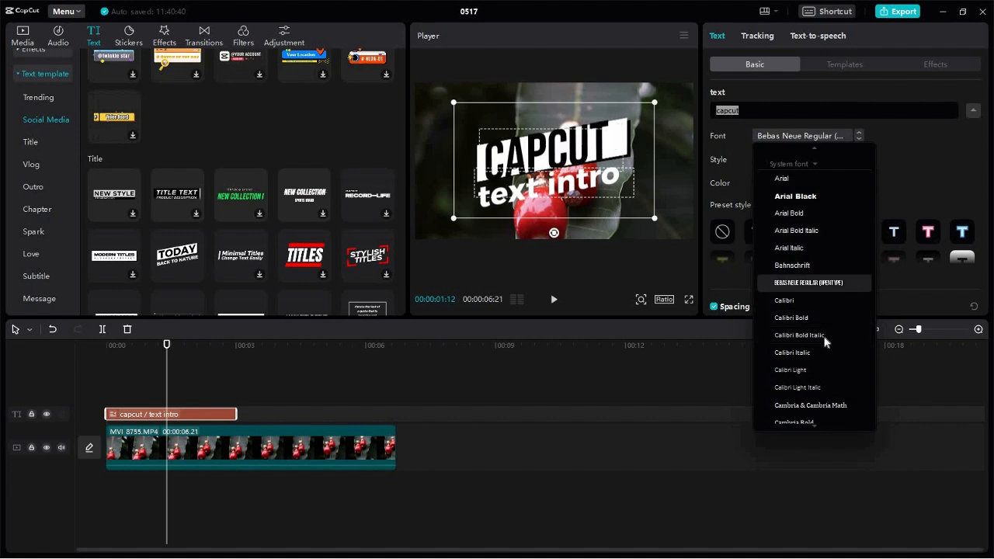
click(800, 176)
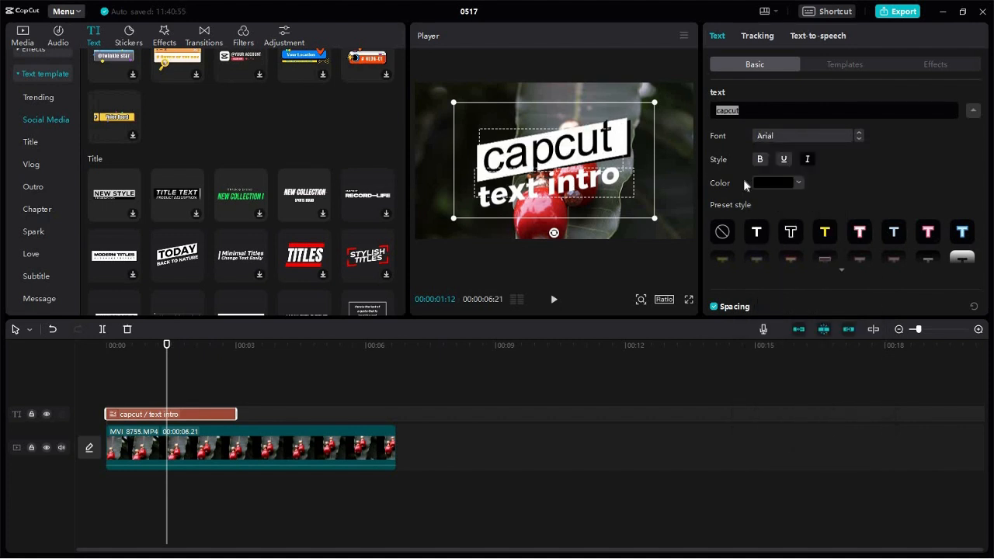
- Try the bold style on the "capcut" line and set its text color to yellow, hex D0C719
click(760, 163)
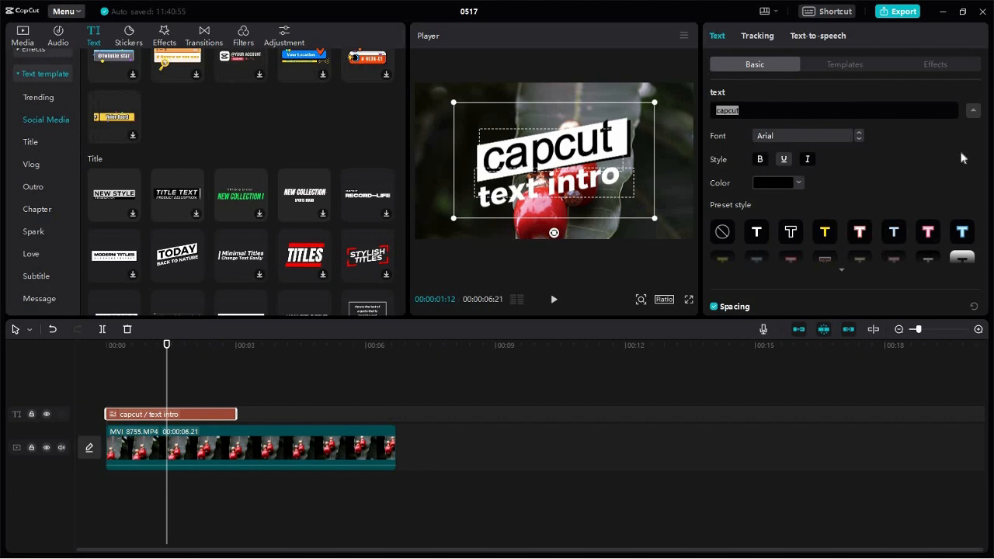
click(781, 181)
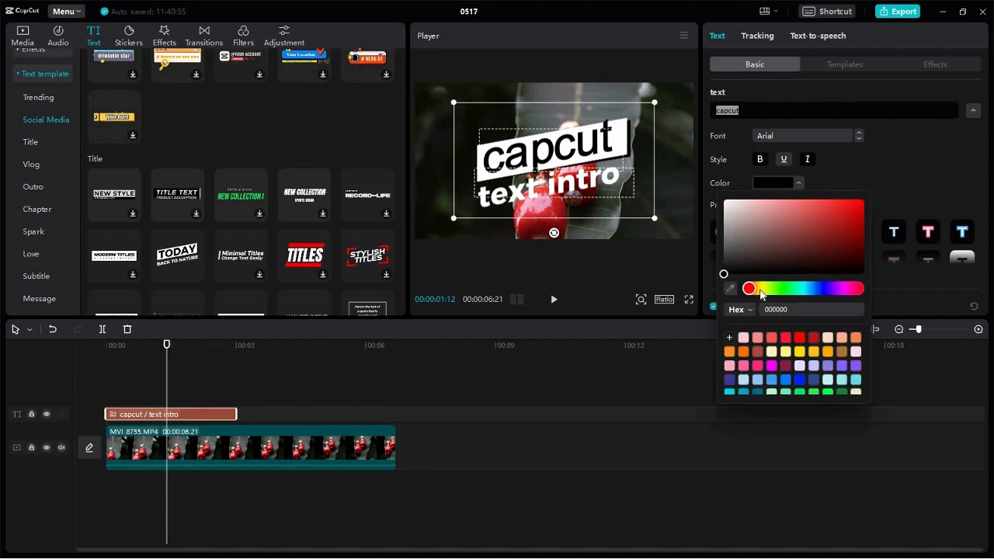
drag(760, 290, 767, 290)
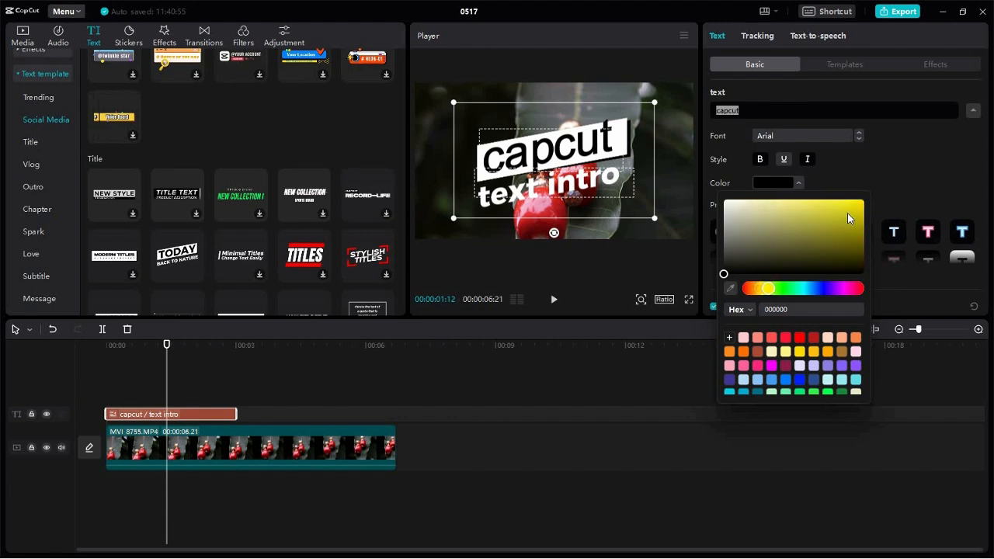
click(847, 212)
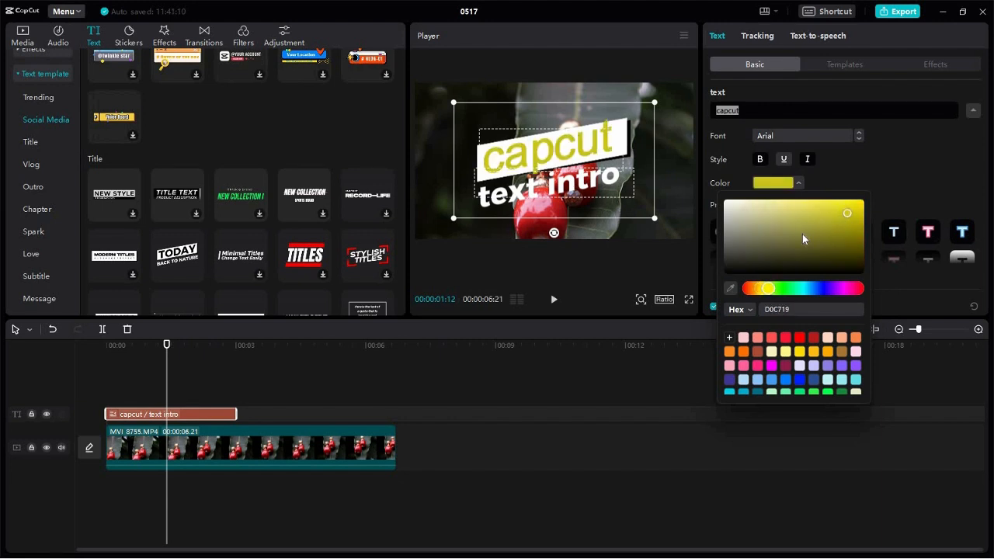
click(798, 183)
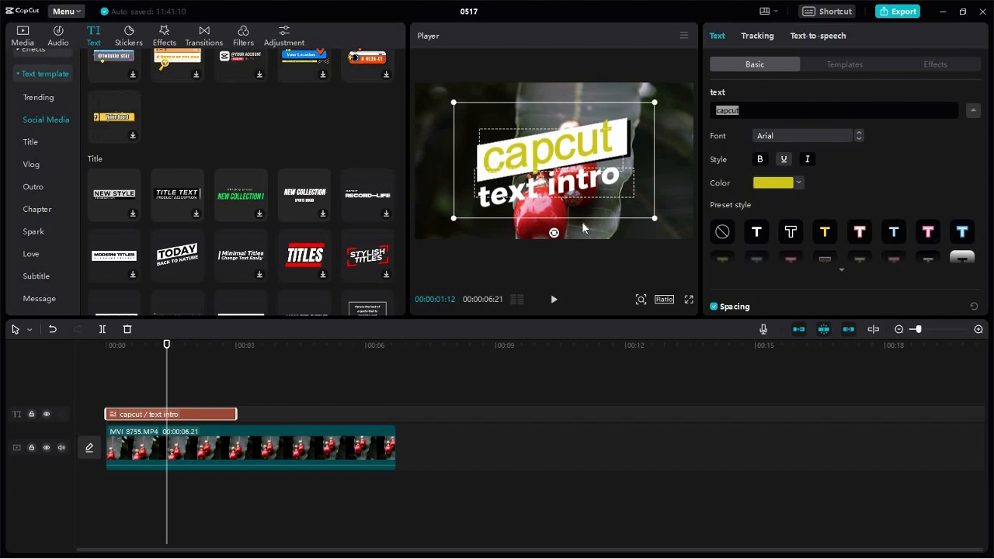
- Collapse the "capcut" line's formatting options and scale the whole title to 50%
click(975, 111)
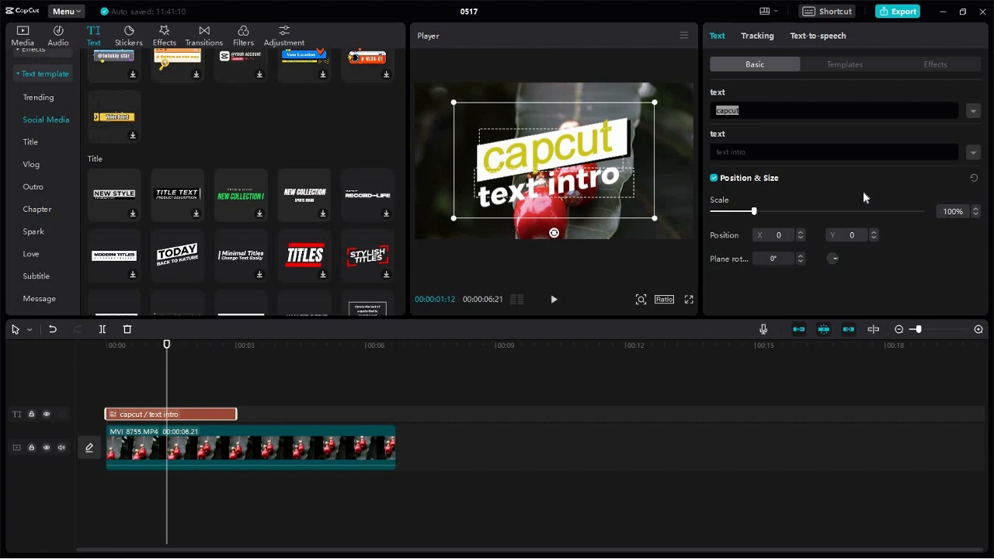
drag(754, 211, 734, 211)
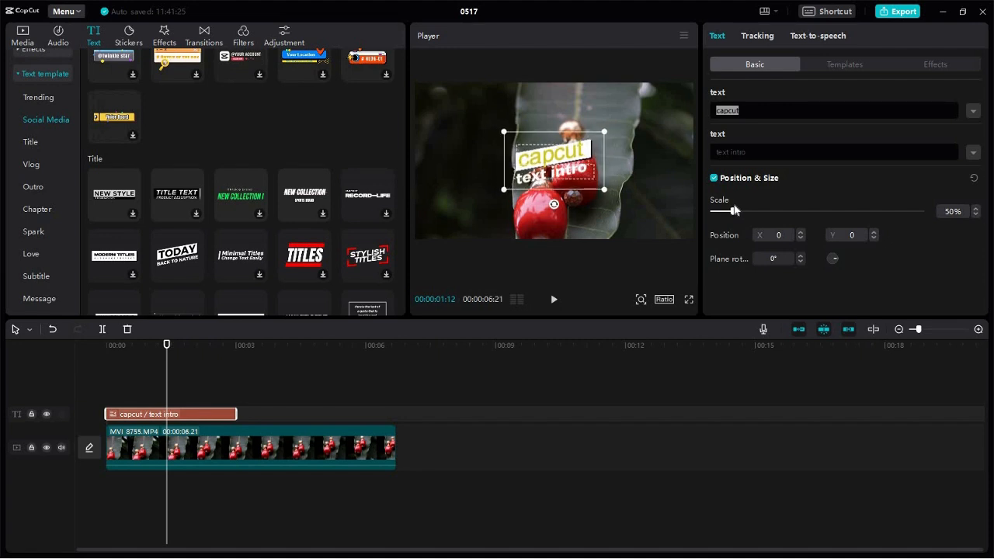
- Nudge the title's X position down to -8 and back up to -2
click(799, 238)
click(800, 239)
click(799, 238)
click(799, 238)
click(799, 239)
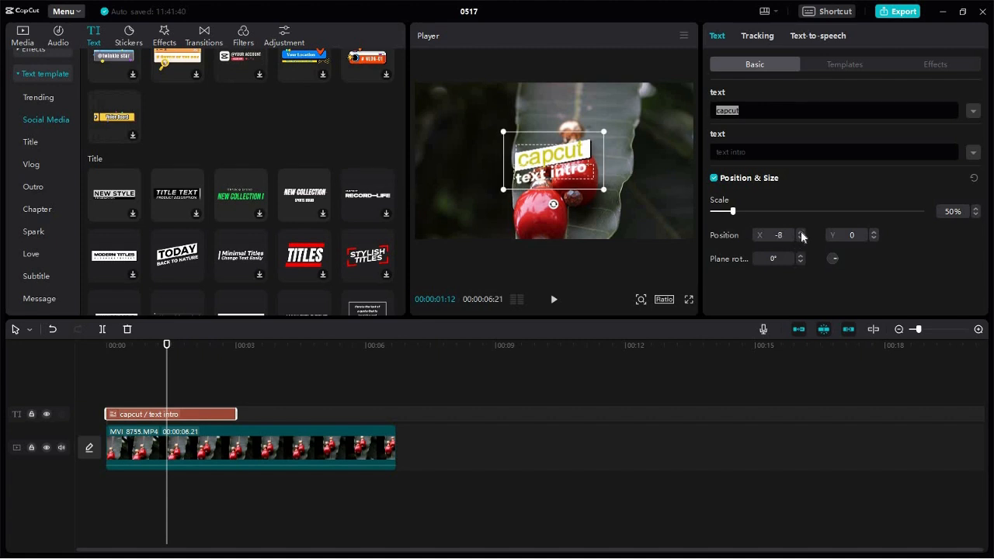
click(801, 232)
click(801, 232)
click(802, 232)
click(802, 232)
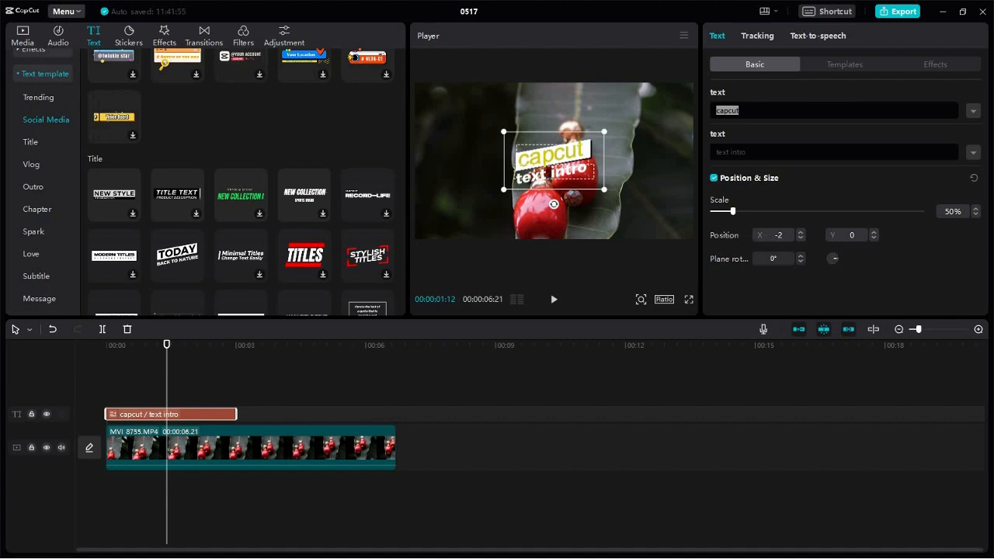
- Move the title freely in the preview to about X 144, Y 0
mouse_move(567, 165)
mouse_down()
mouse_move(648, 167)
mouse_move(434, 167)
mouse_move(624, 175)
mouse_move(667, 173)
mouse_move(458, 169)
mouse_move(675, 165)
mouse_move(532, 174)
mouse_move(572, 174)
mouse_move(564, 171)
mouse_move(573, 164)
mouse_move(553, 161)
mouse_move(573, 167)
mouse_up()
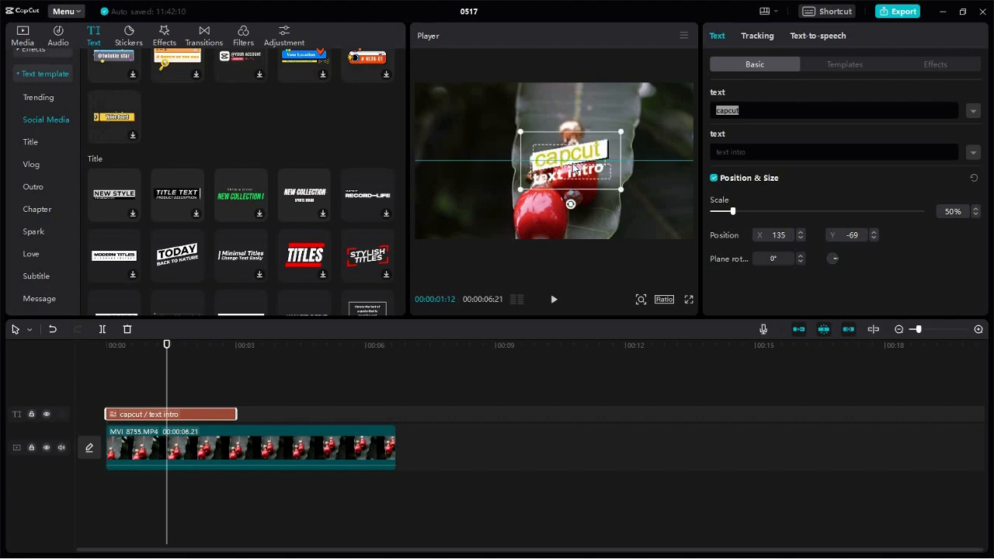
drag(573, 168, 565, 170)
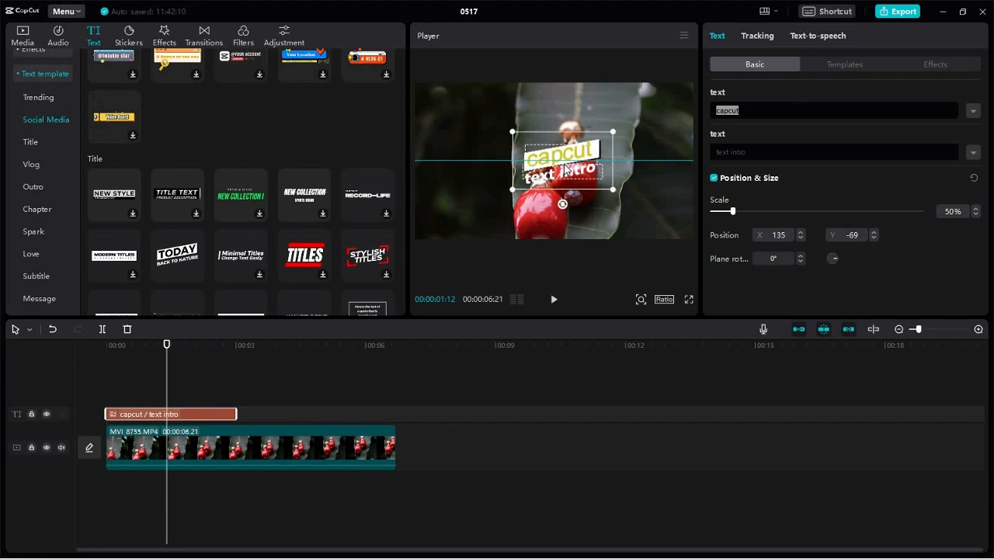
mouse_move(565, 169)
mouse_down()
mouse_move(565, 138)
mouse_move(559, 172)
mouse_move(568, 166)
mouse_up()
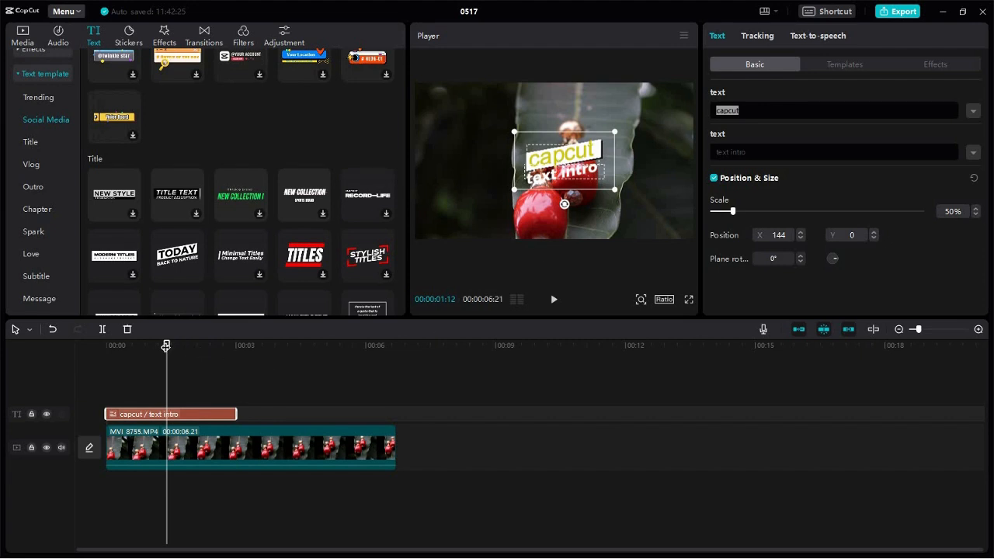
- Shift the title clip to start about 0.8 s into the video and play the timeline from the beginning
drag(166, 346, 89, 339)
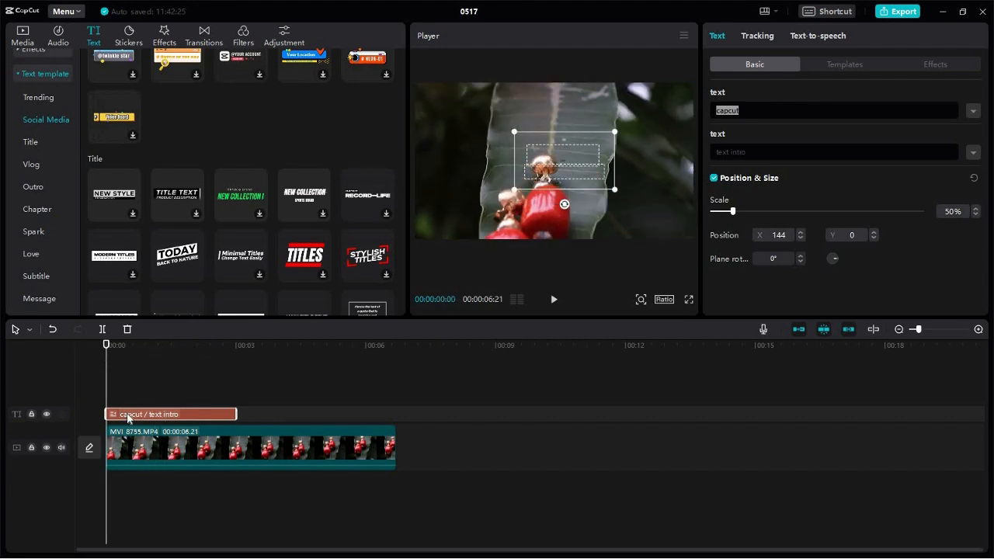
drag(127, 417, 163, 420)
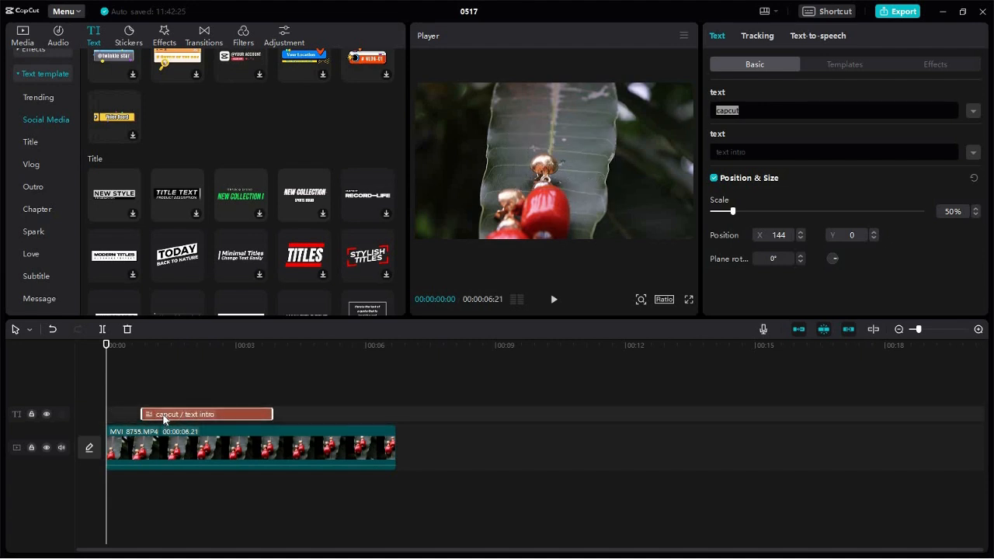
key(space)
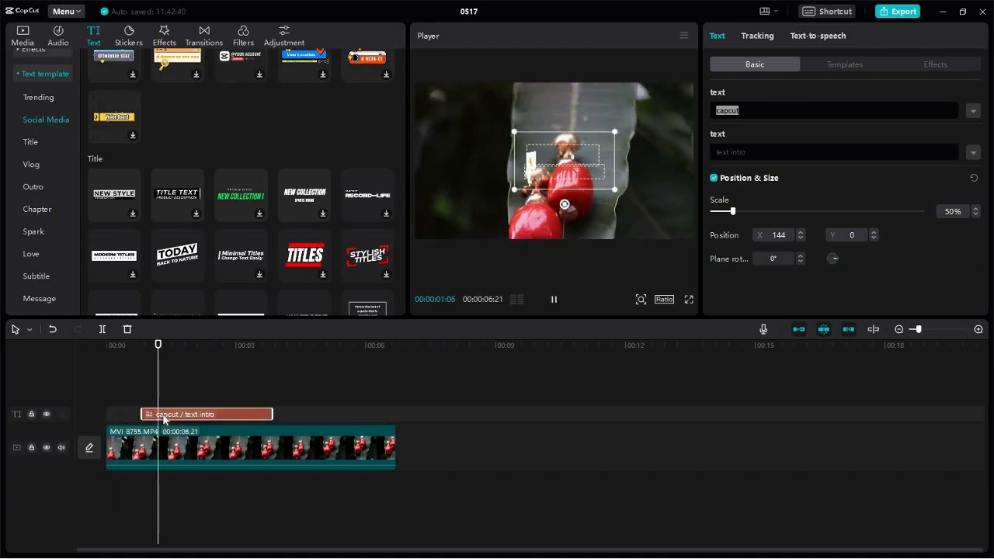
click(331, 437)
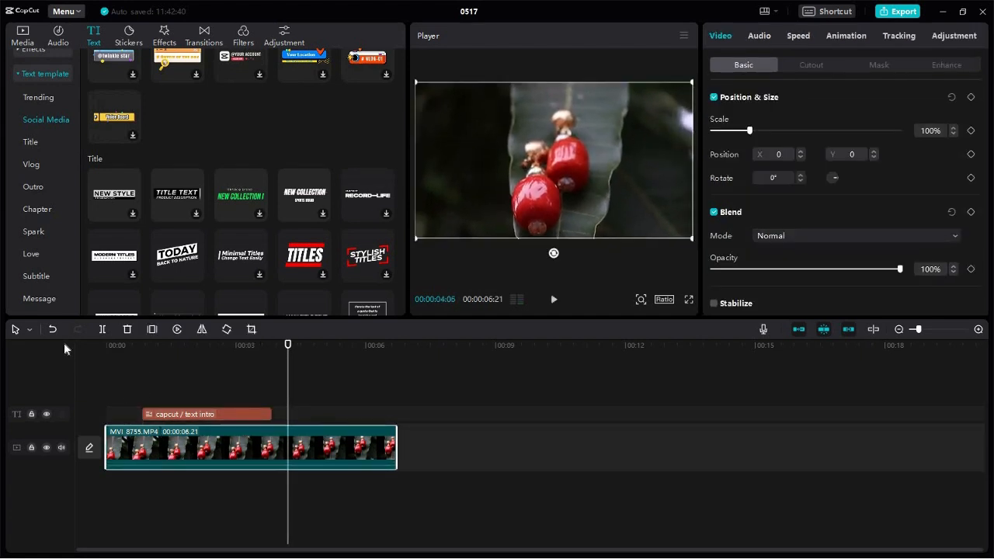
key(Home)
key(space)
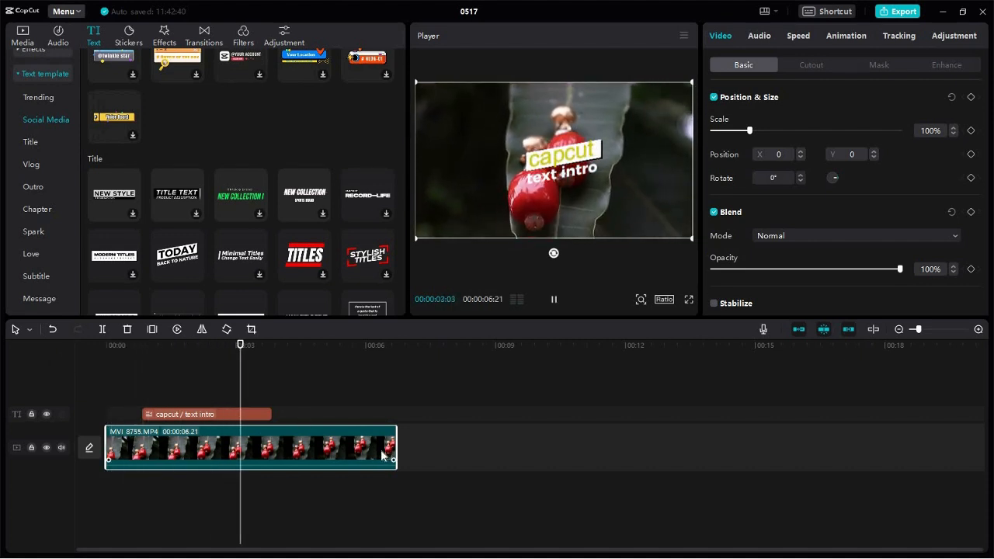
key(space)
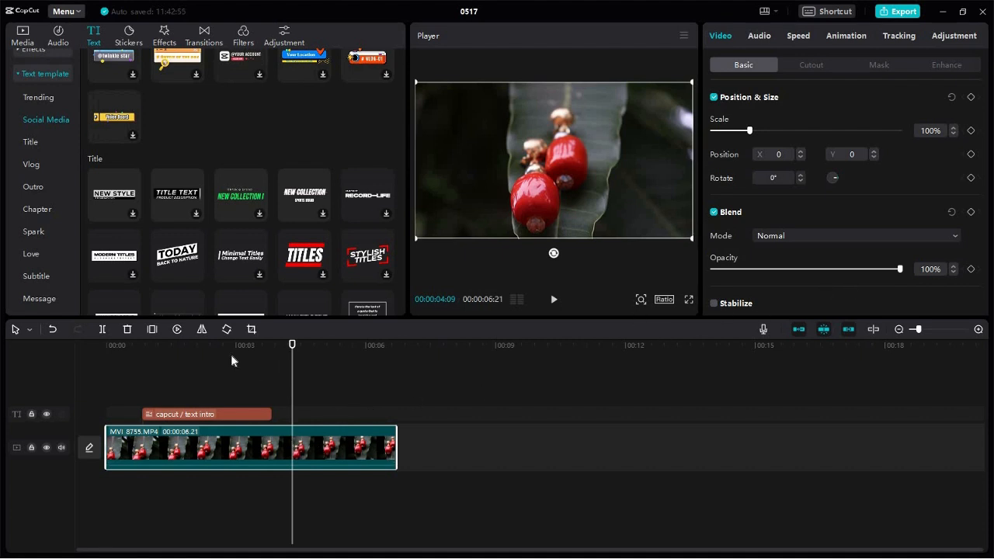
- Select the title clip with the playhead at 00:00:02:23 and look through the Title and Trending text templates
click(226, 350)
click(237, 422)
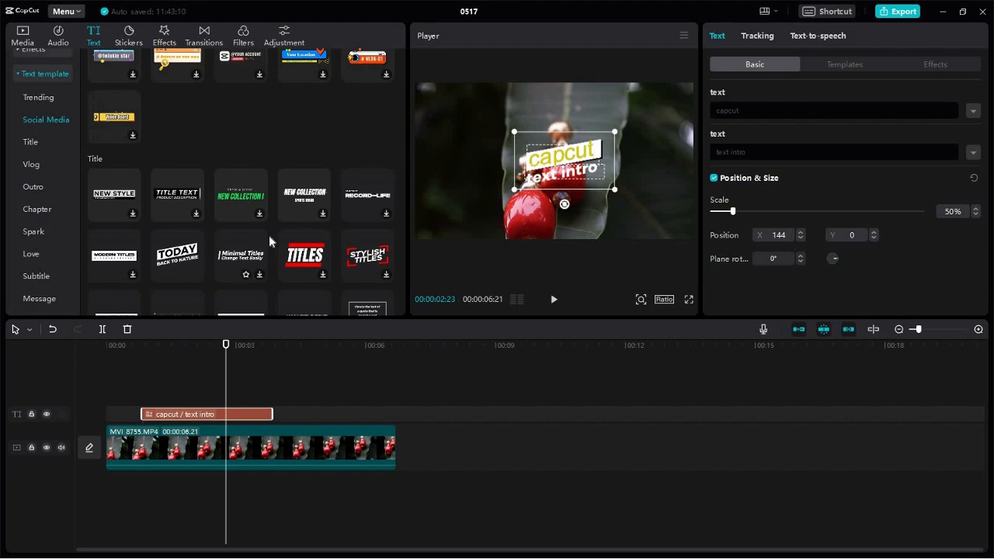
scroll(270, 237, down, 3)
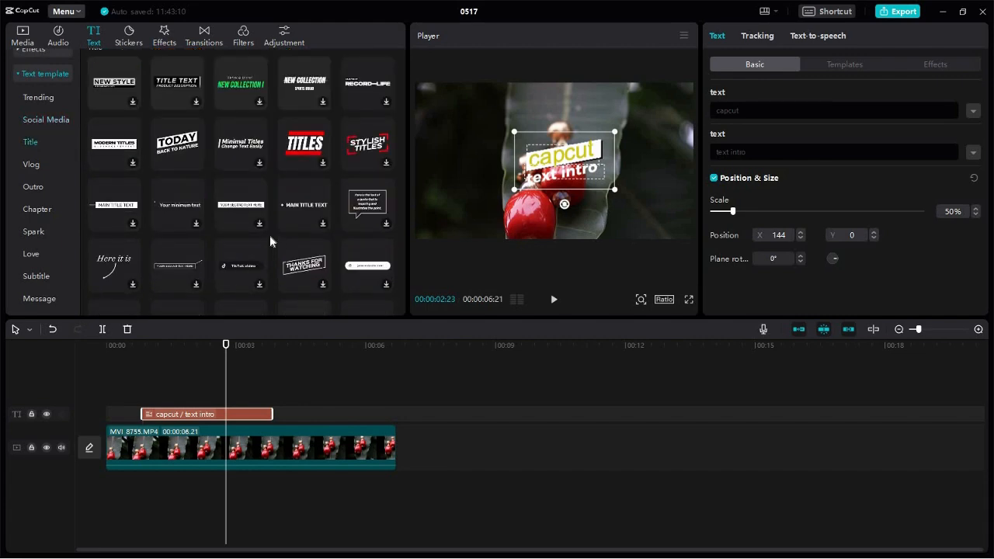
scroll(270, 241, up, 5)
scroll(270, 235, up, 5)
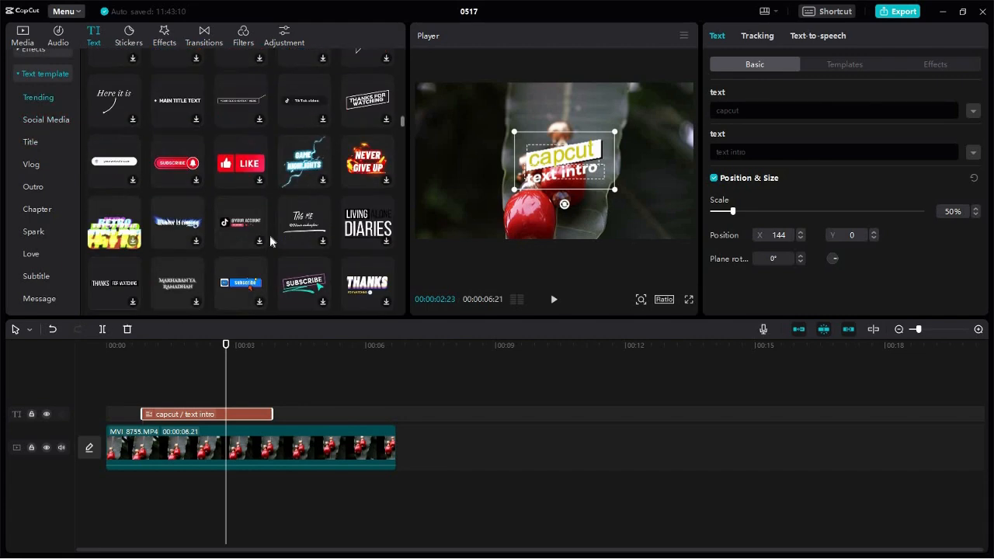
scroll(269, 235, up, 5)
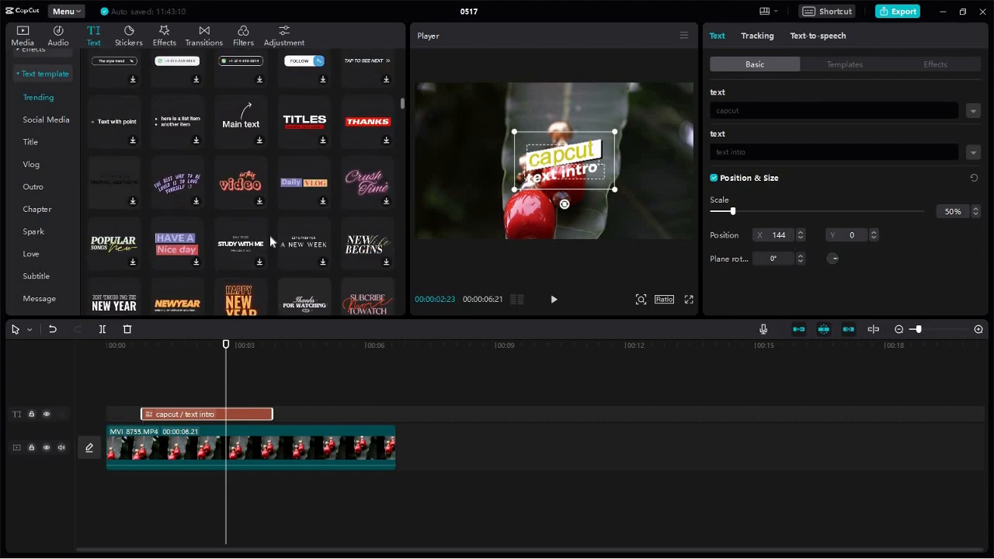
scroll(199, 192, up, 3)
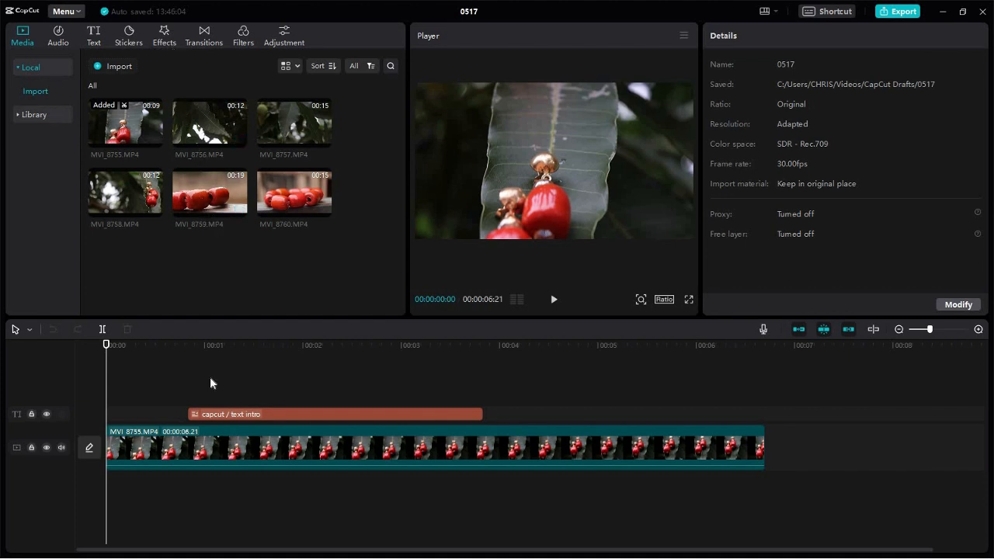
- Open the sticker library and examine the Trending stickers
click(93, 35)
click(129, 35)
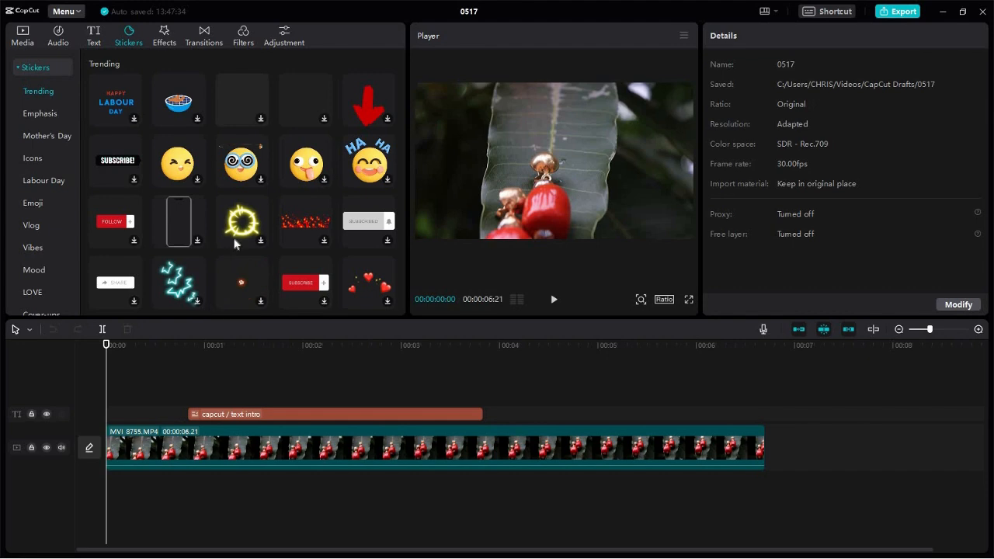
scroll(233, 233, down, 1)
scroll(202, 203, up, 1)
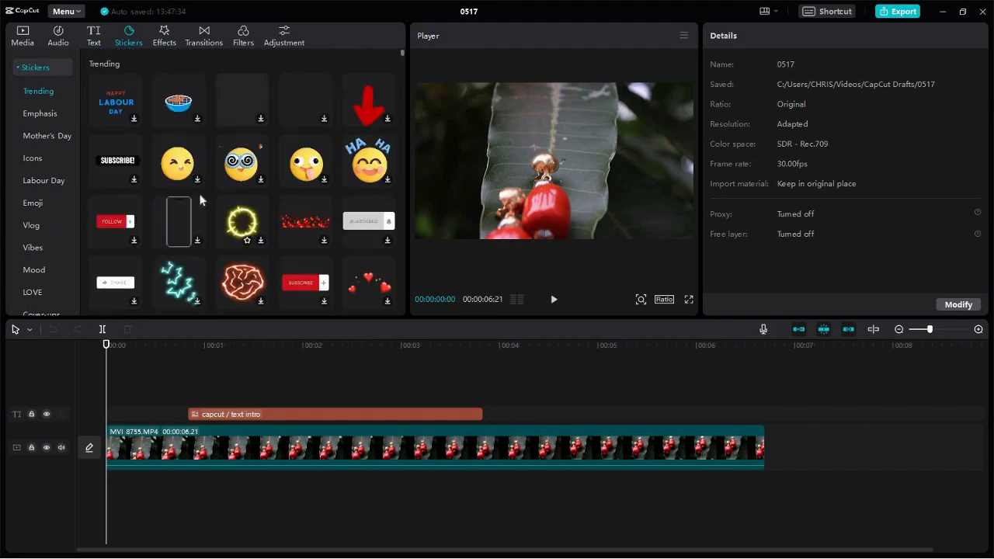
- Look through the Trending stickers down to the first rows of the Emphasis group
scroll(214, 178, down, 2)
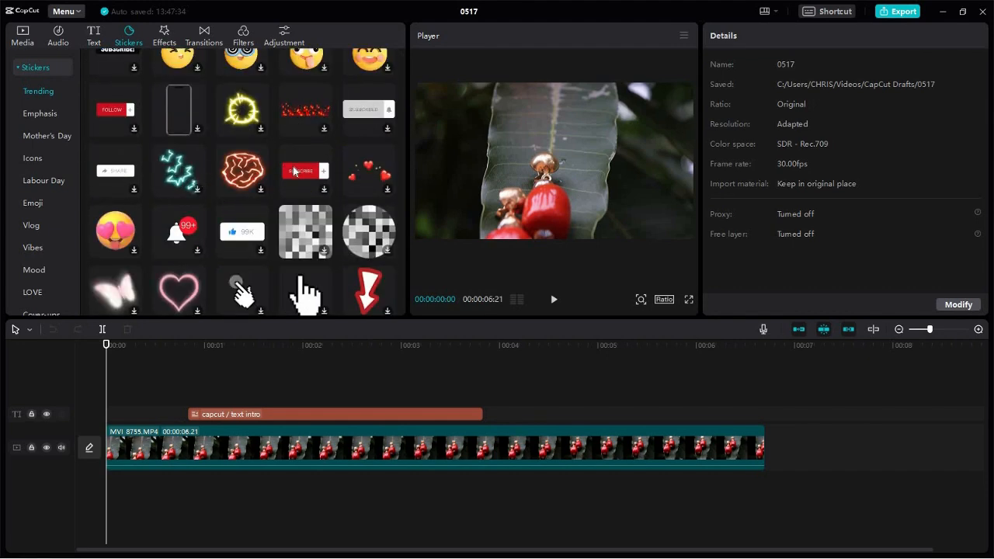
scroll(256, 168, down, 2)
scroll(236, 164, down, 1)
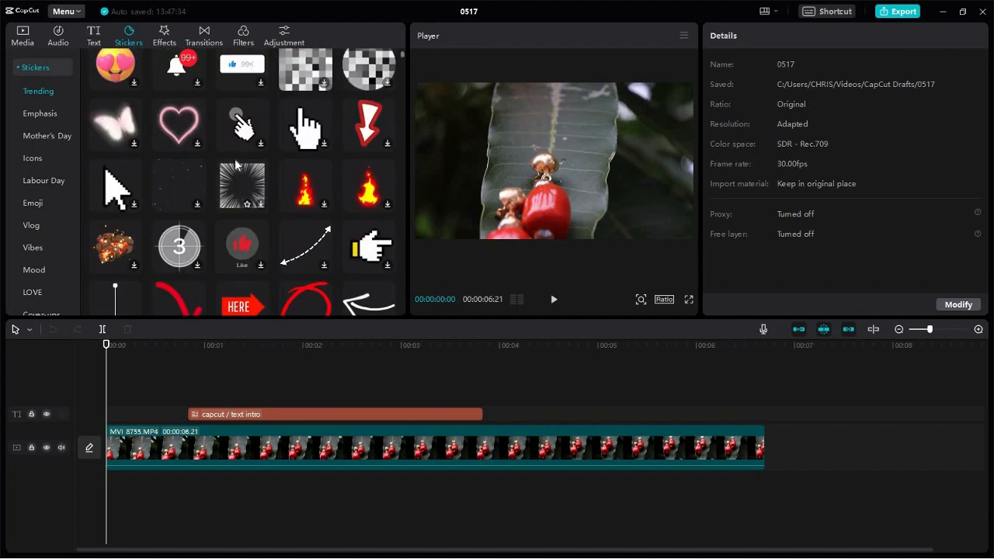
scroll(235, 165, up, 5)
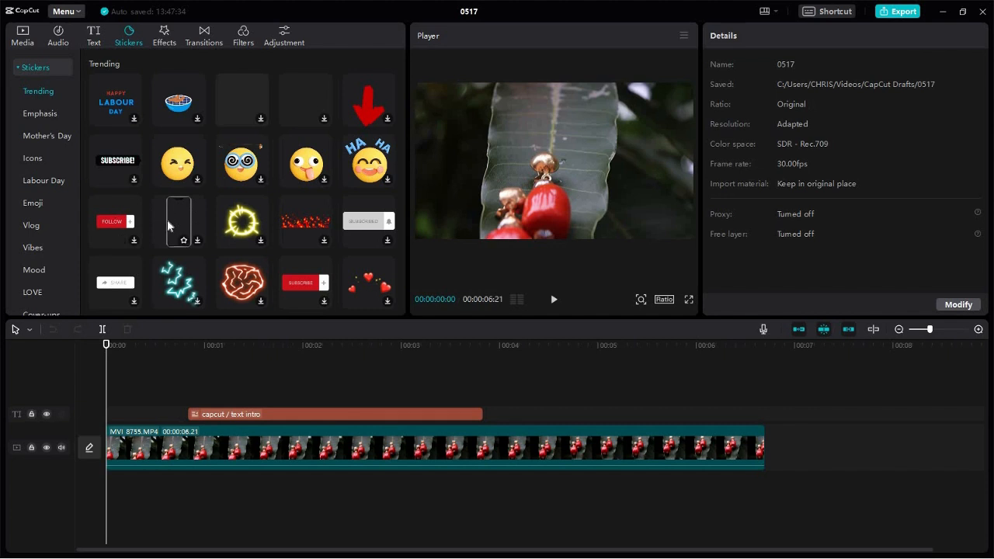
scroll(303, 222, down, 1)
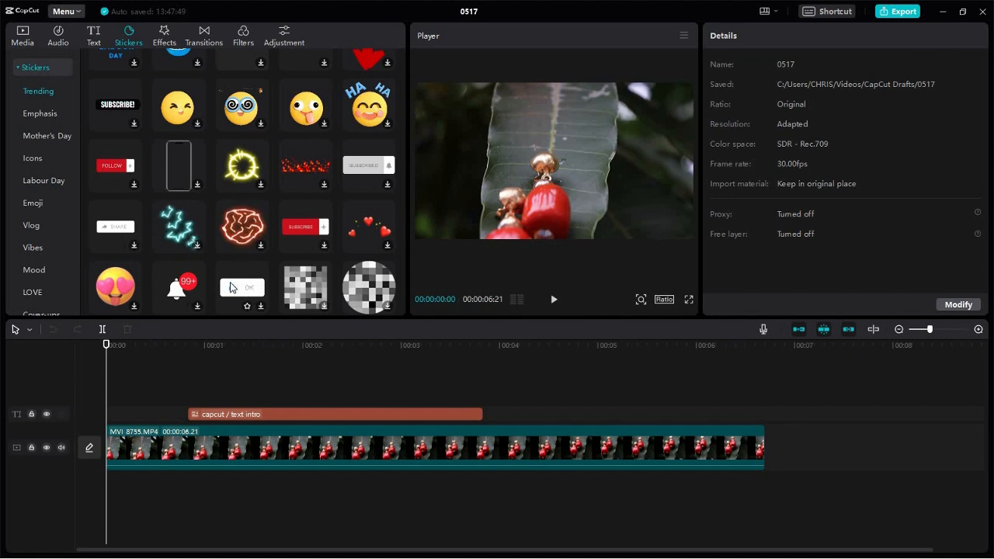
scroll(248, 292, down, 1)
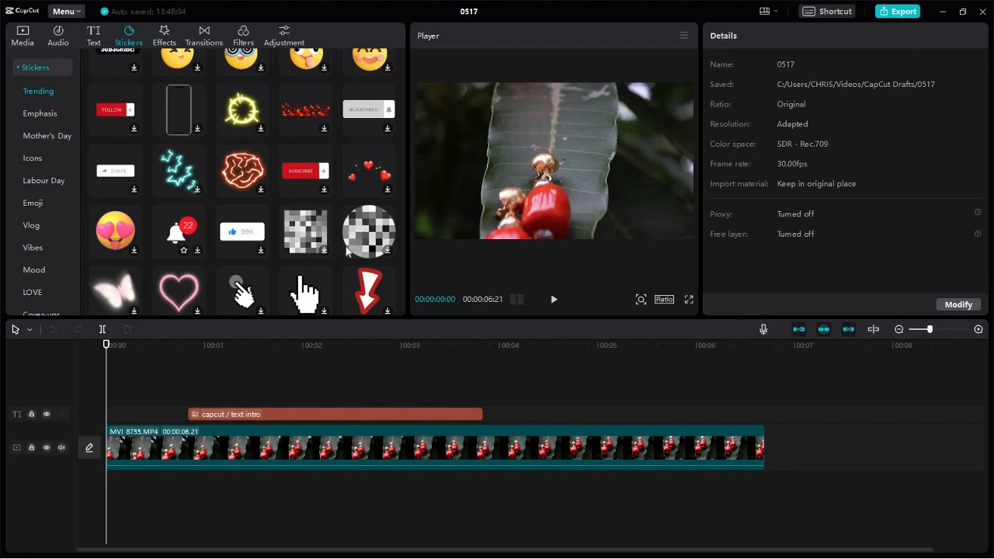
scroll(253, 210, down, 2)
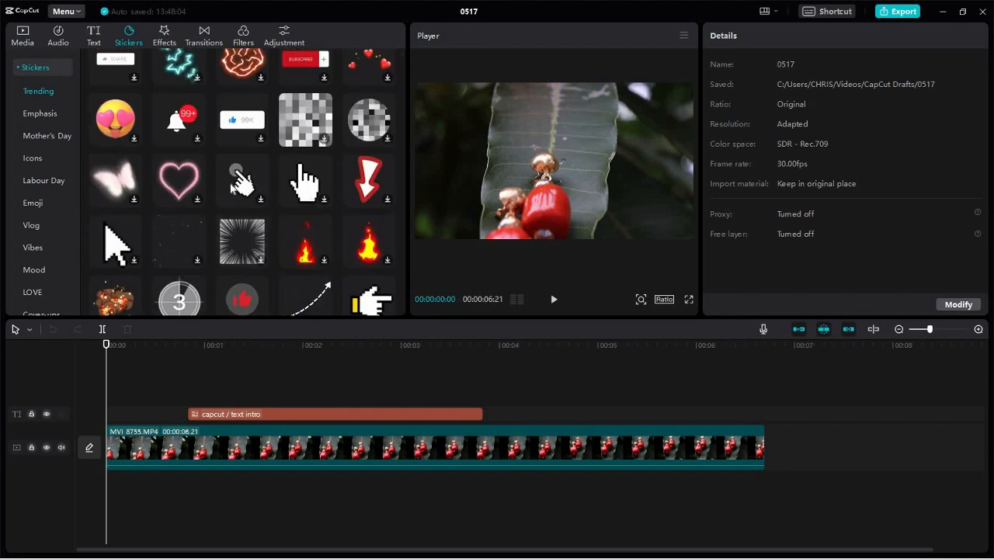
scroll(246, 207, down, 1)
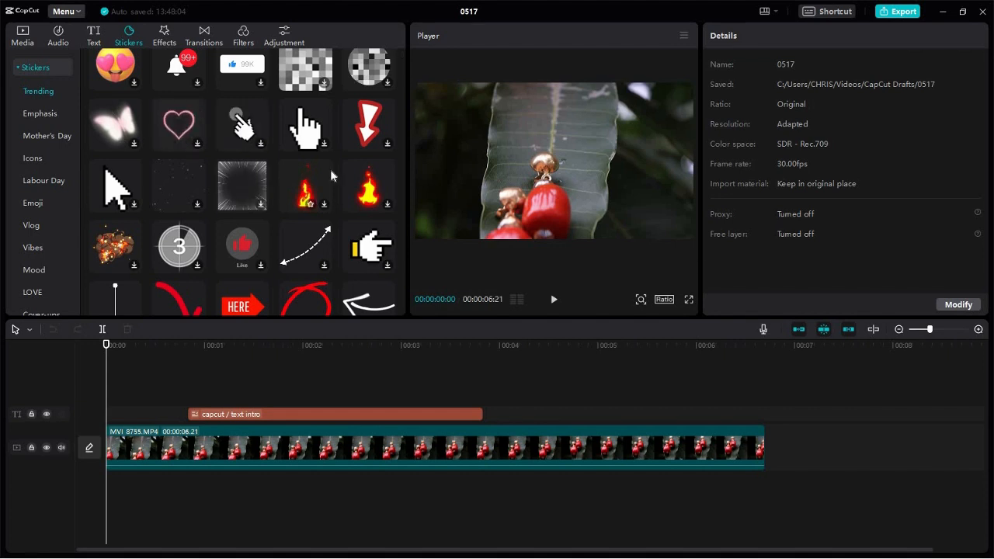
scroll(330, 168, down, 2)
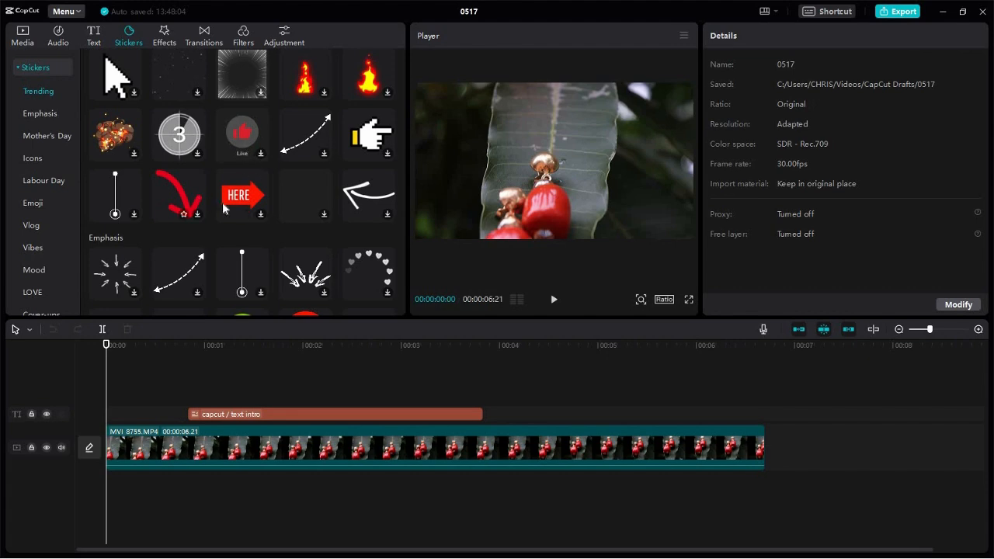
scroll(216, 200, down, 1)
scroll(214, 196, down, 2)
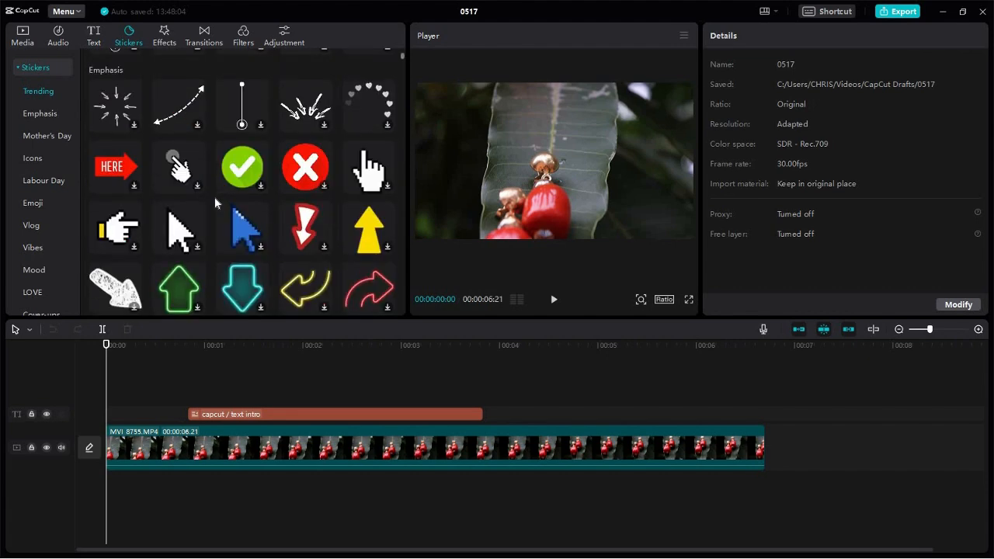
scroll(214, 196, down, 1)
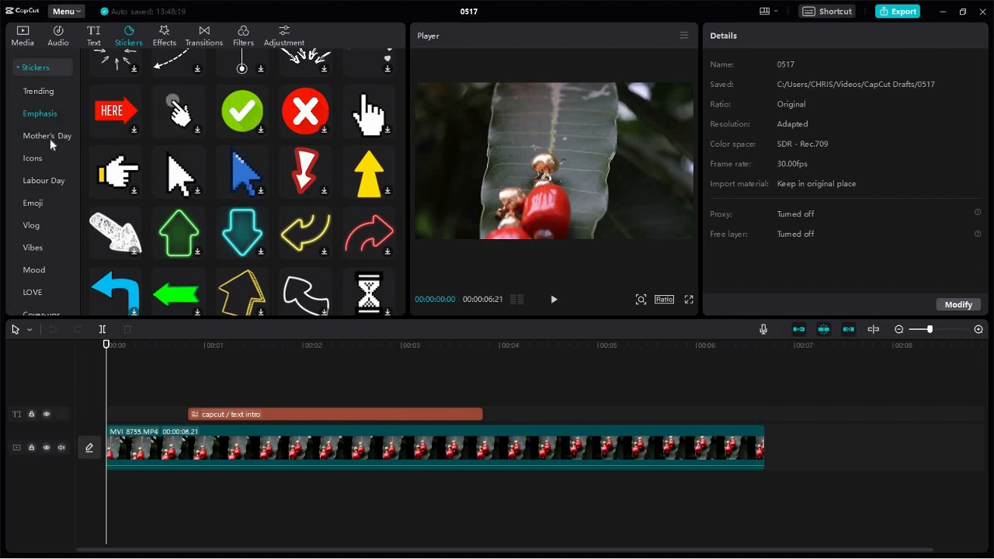
- Return to the Trending stickers, and examine the whole Emphasis sticker category
click(50, 94)
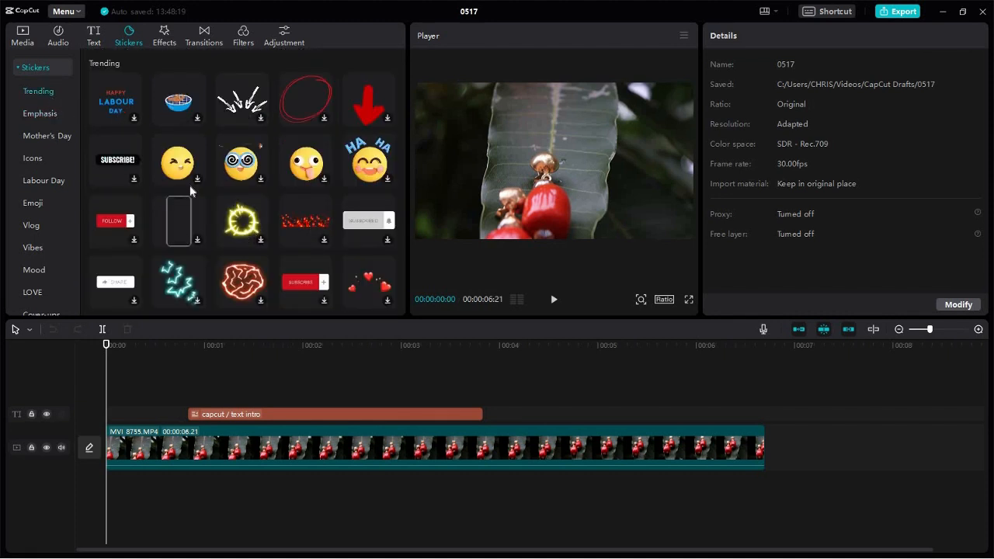
scroll(202, 180, down, 1)
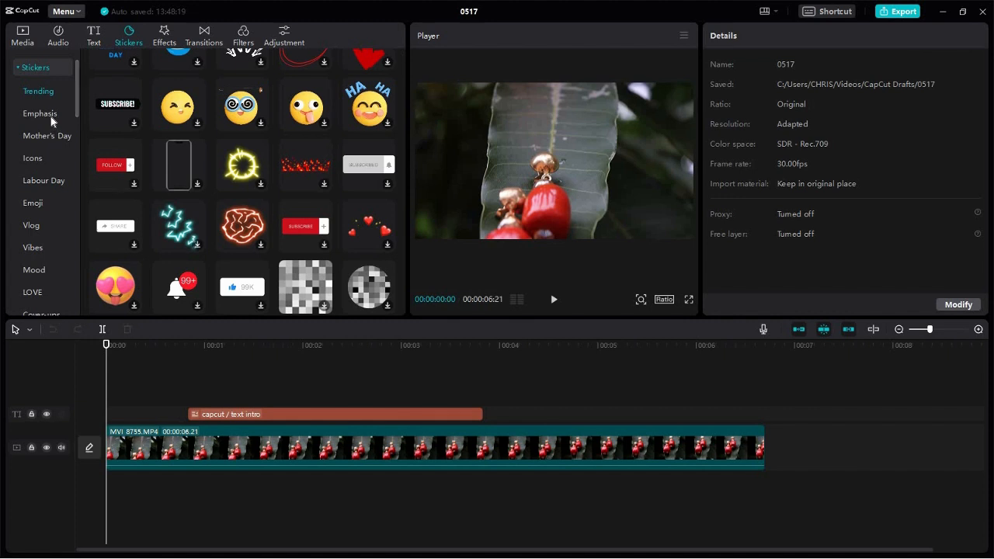
click(51, 116)
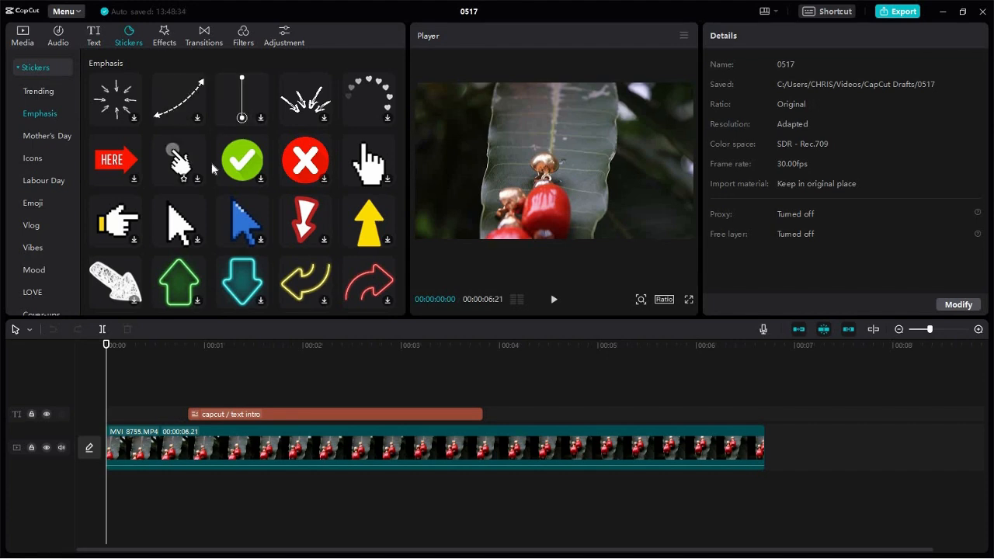
scroll(212, 171, down, 3)
scroll(212, 171, down, 3)
scroll(78, 109, down, 2)
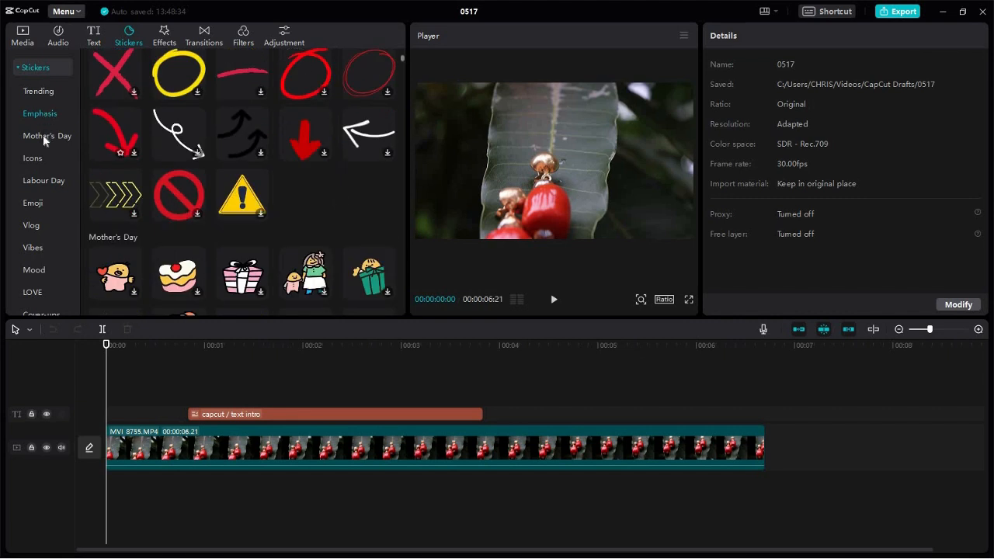
- Look through the Mother's Day and Icons sticker categories
click(44, 137)
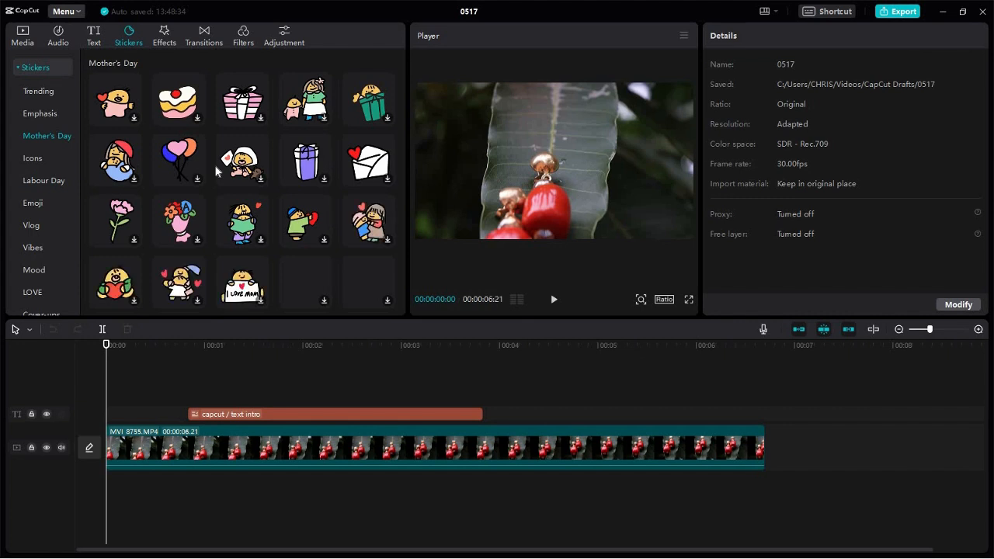
click(48, 162)
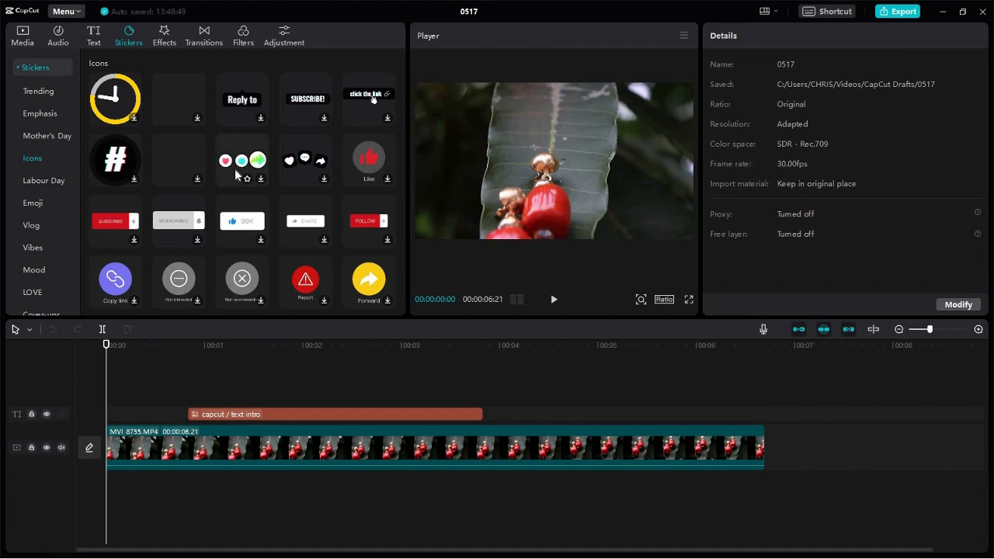
scroll(31, 211, down, 6)
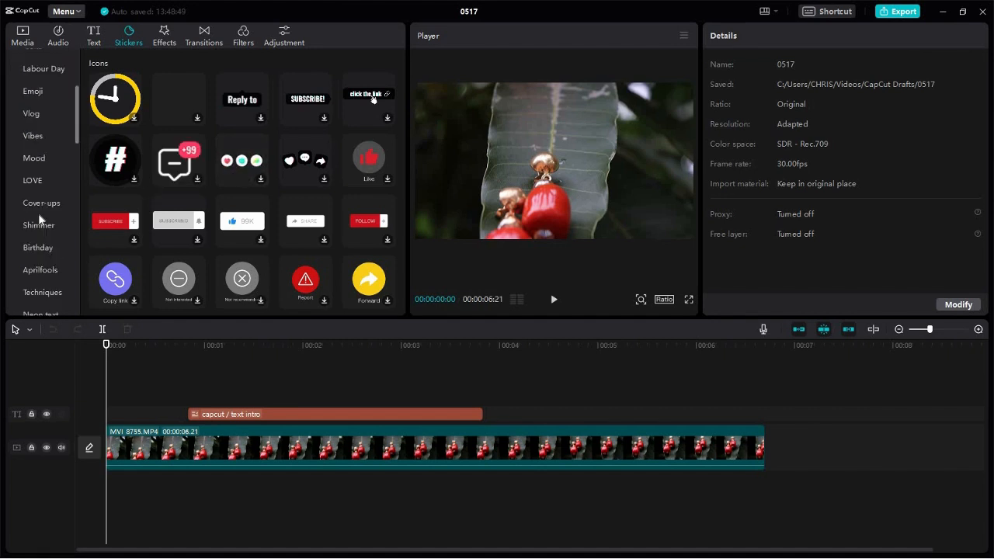
scroll(169, 172, up, 4)
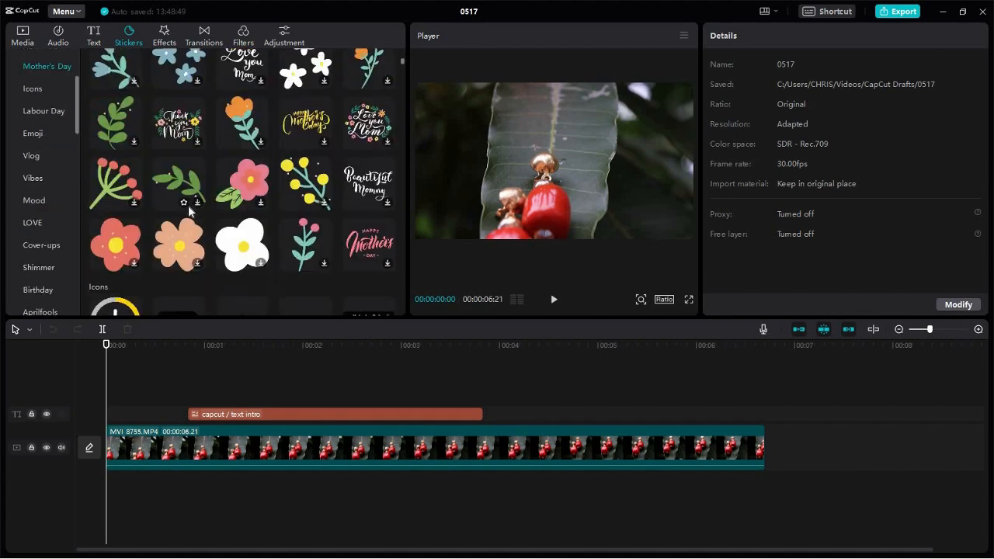
scroll(232, 174, down, 4)
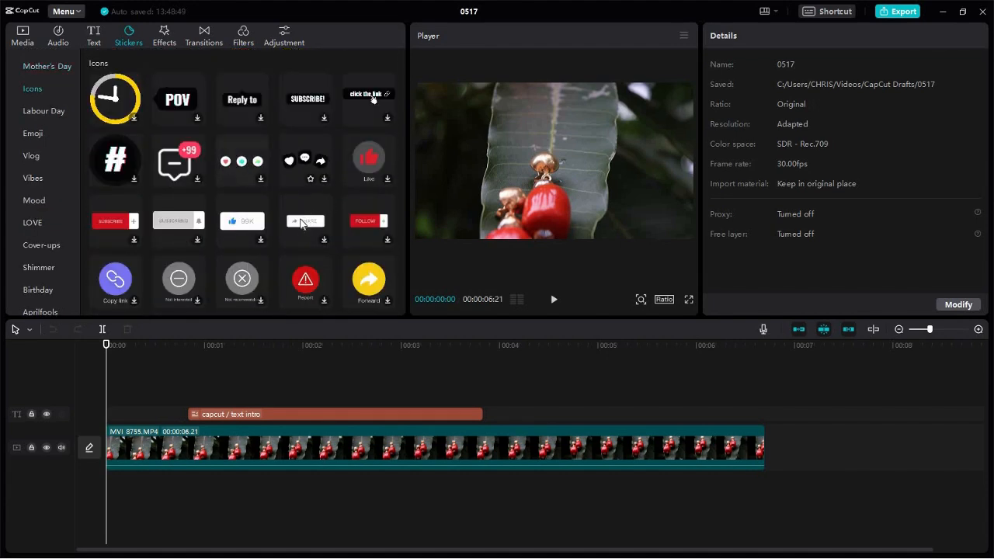
scroll(179, 183, down, 1)
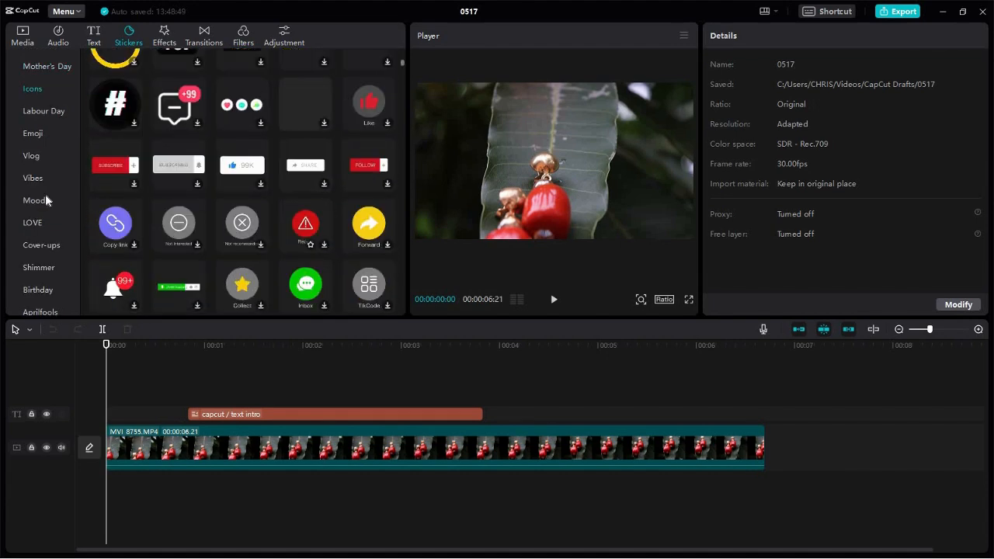
- Browse the Labour Day, Emoji, Vlog, Vibes and Mood sticker categories
click(42, 113)
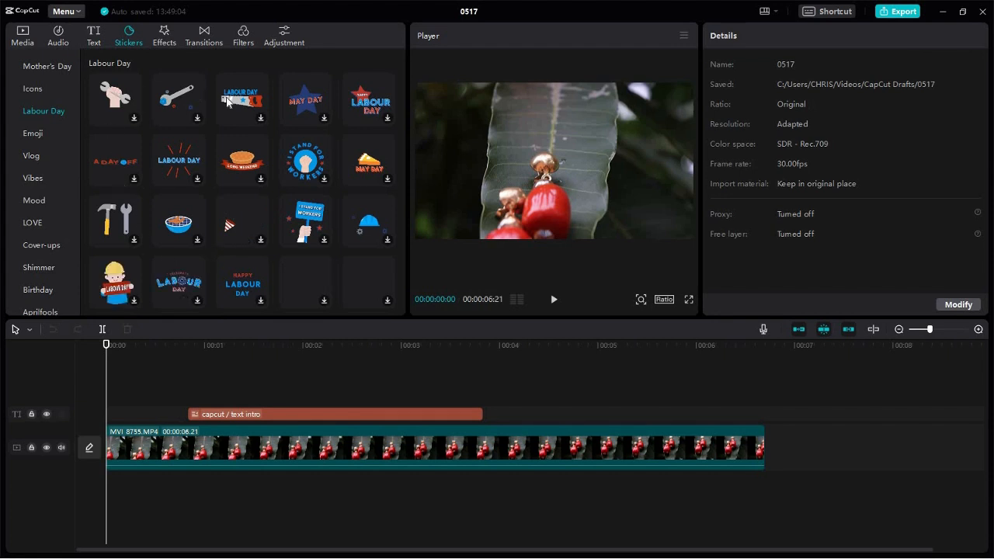
click(45, 134)
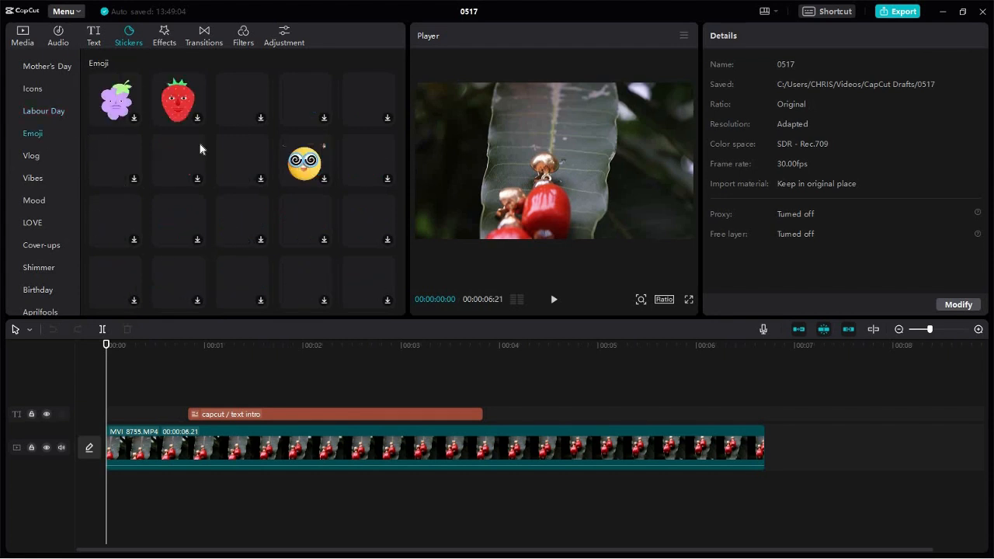
scroll(272, 155, down, 1)
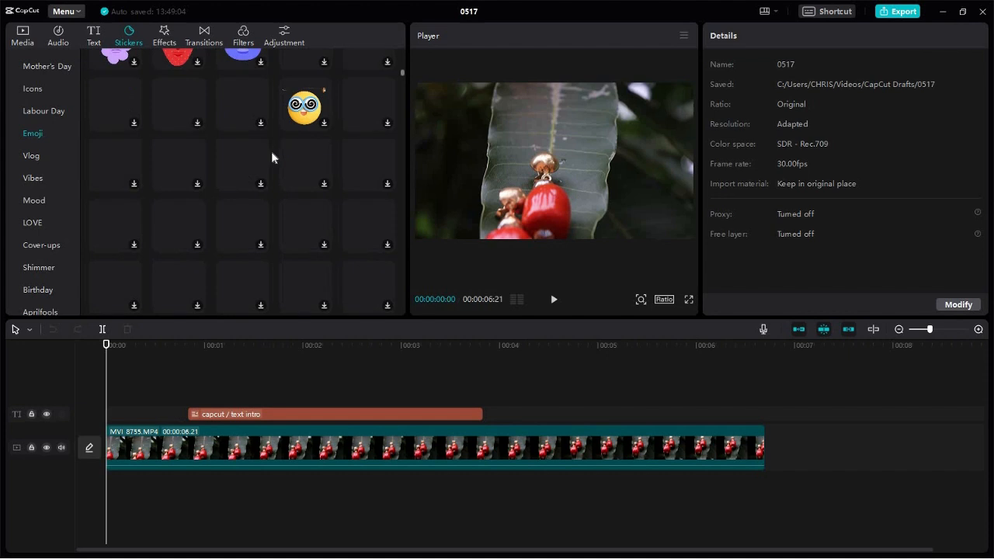
scroll(275, 155, up, 2)
scroll(287, 137, down, 2)
click(33, 156)
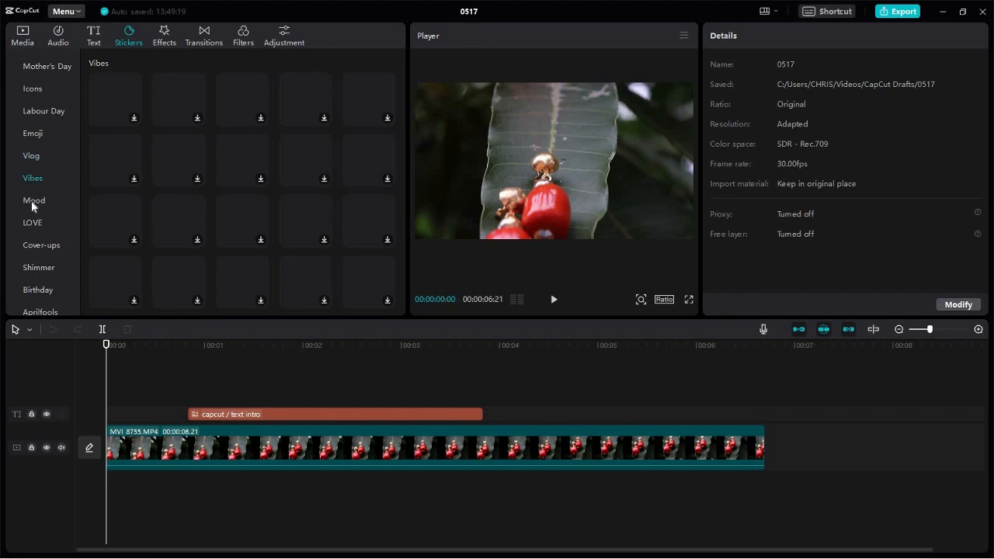
click(33, 204)
- Examine the heart and romance designs in the LOVE sticker category
click(35, 223)
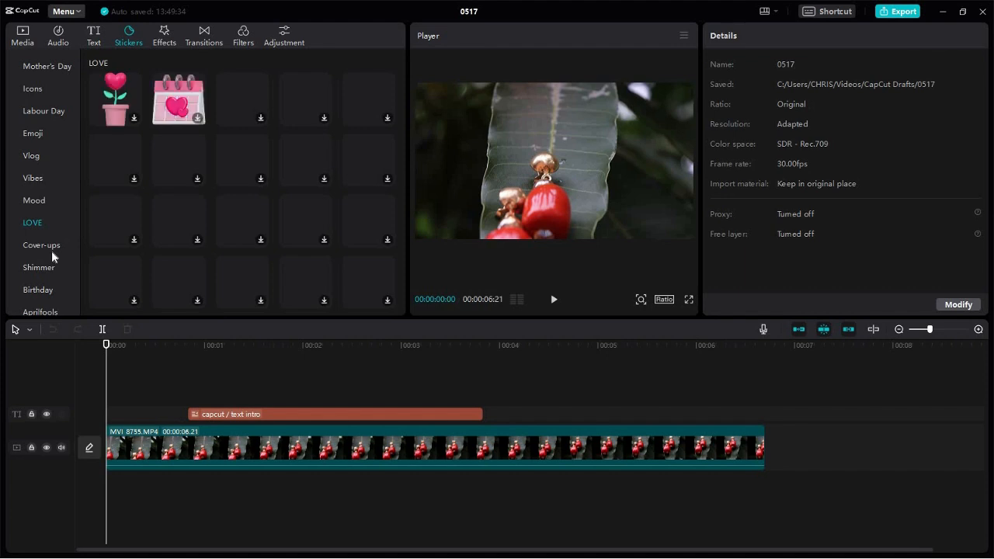
scroll(52, 250, down, 1)
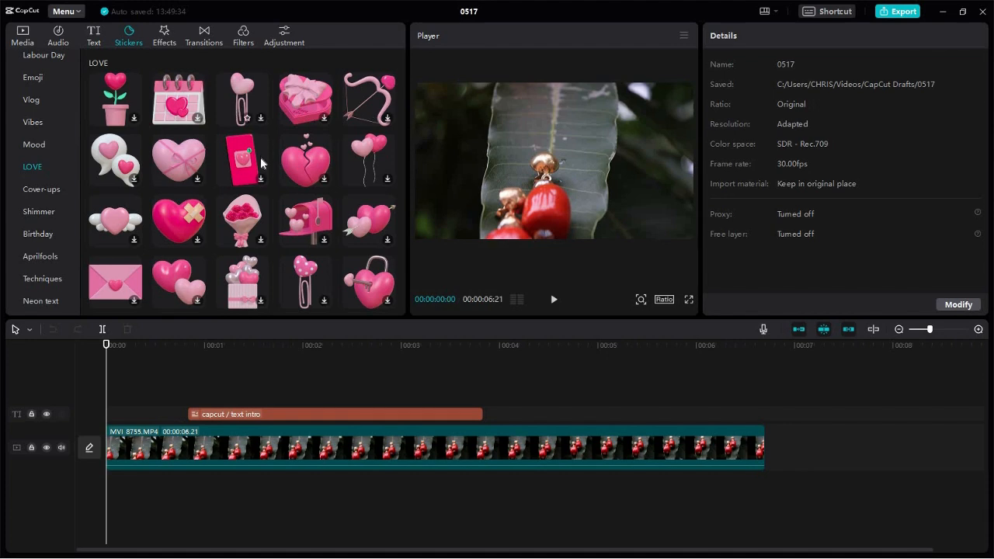
scroll(261, 163, down, 1)
scroll(261, 165, down, 4)
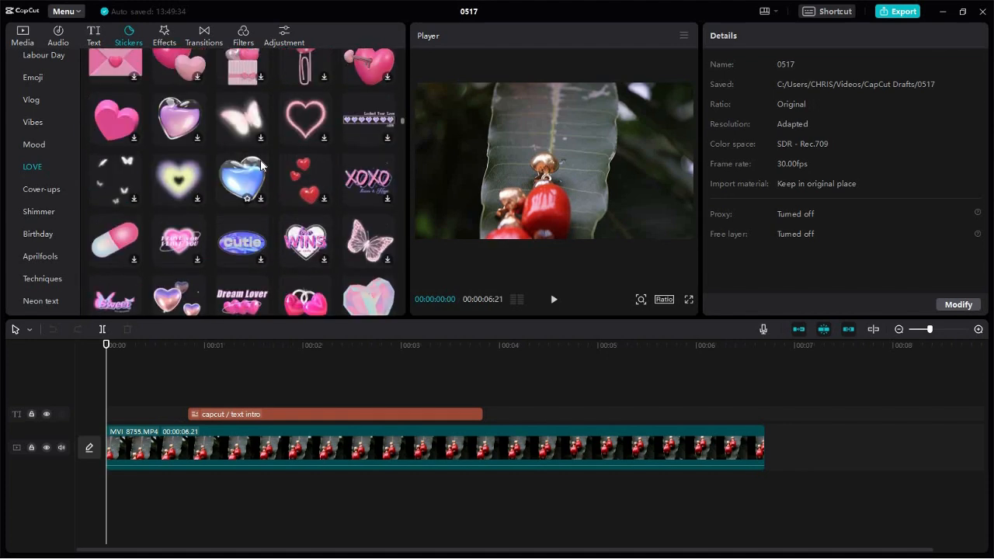
scroll(261, 164, down, 1)
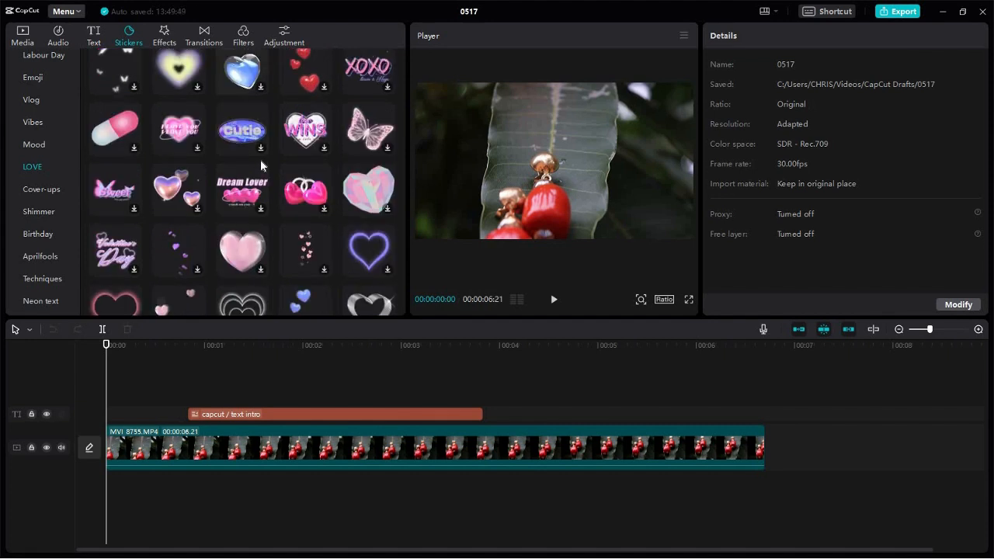
scroll(260, 165, down, 1)
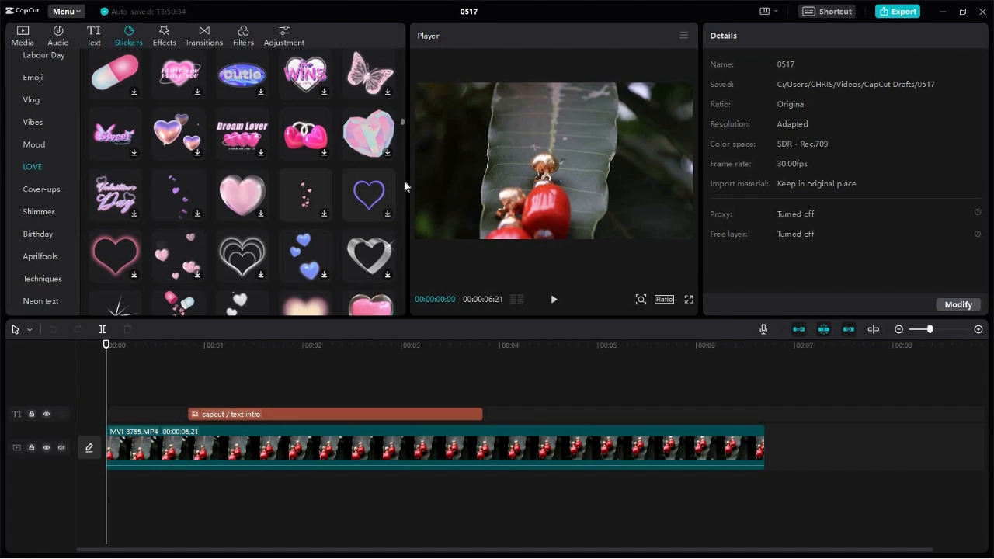
scroll(403, 187, down, 3)
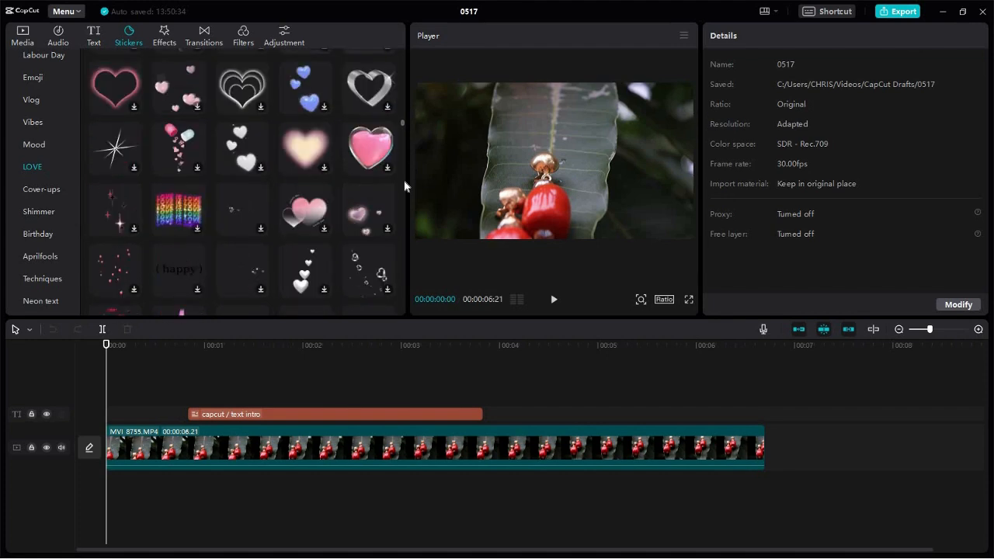
scroll(403, 186, down, 4)
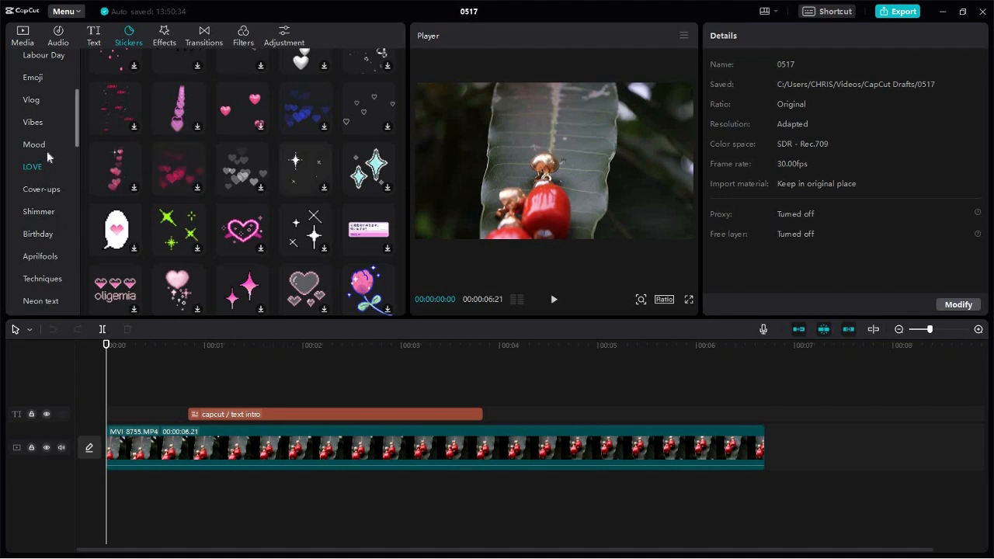
- Download the red SUBSCRIBE sticker and the grey subscribed bell sticker beside it from the Icons category
scroll(46, 150, up, 3)
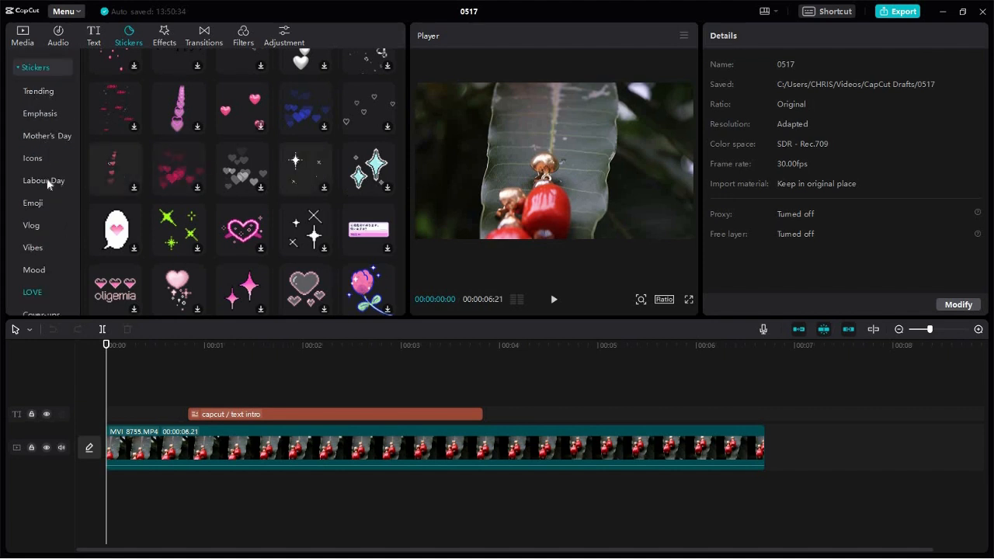
click(41, 162)
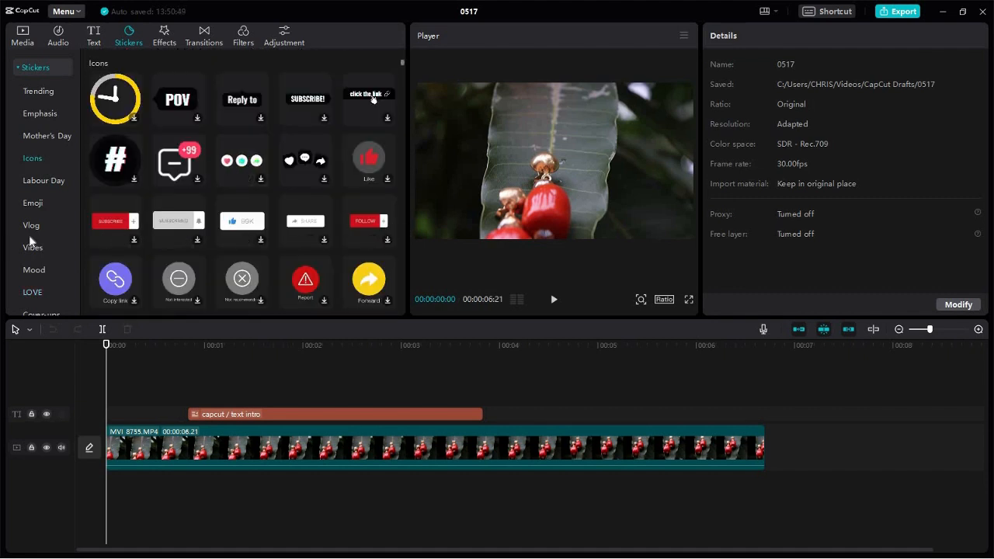
click(134, 240)
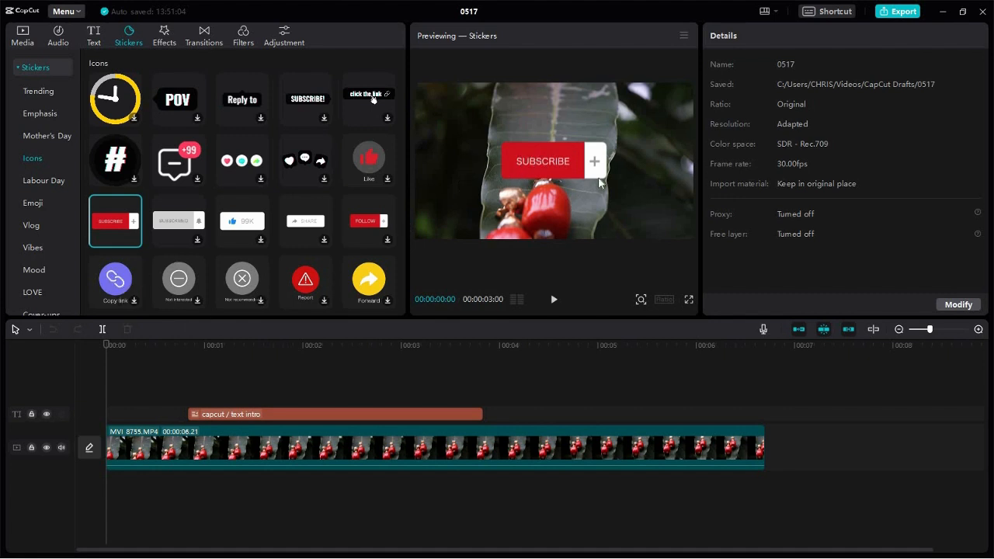
click(201, 246)
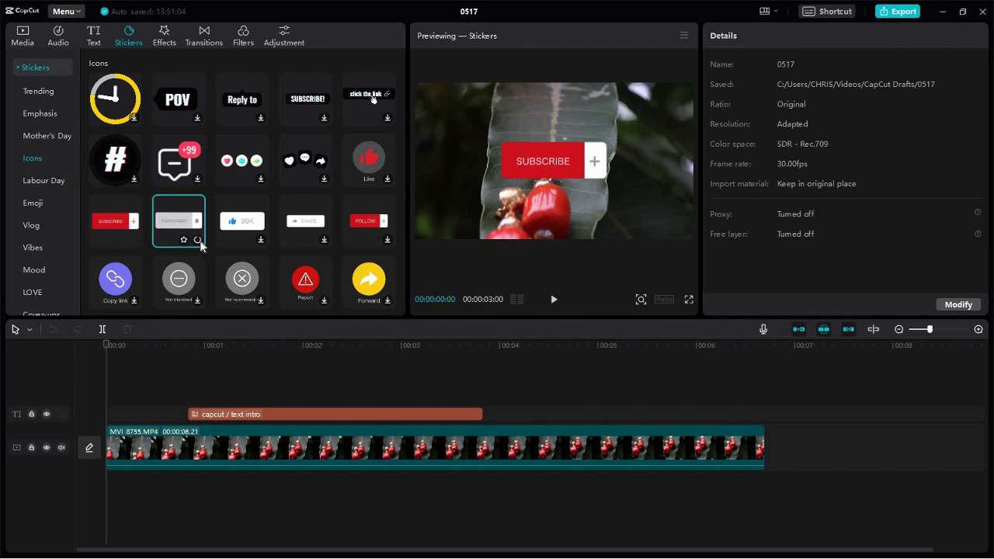
- Download and preview the Share, Follow and thumbs-up counter stickers from the Icons category
click(325, 244)
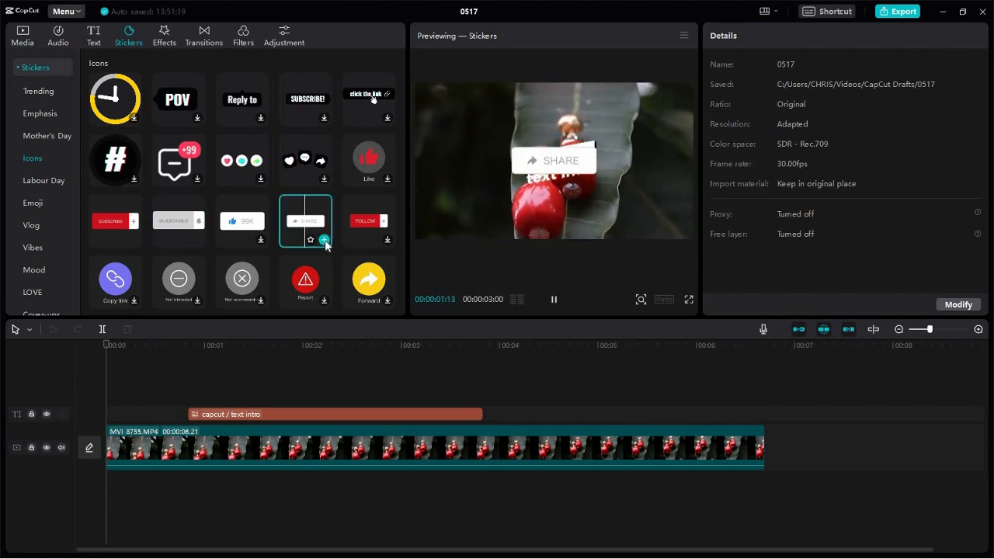
click(388, 243)
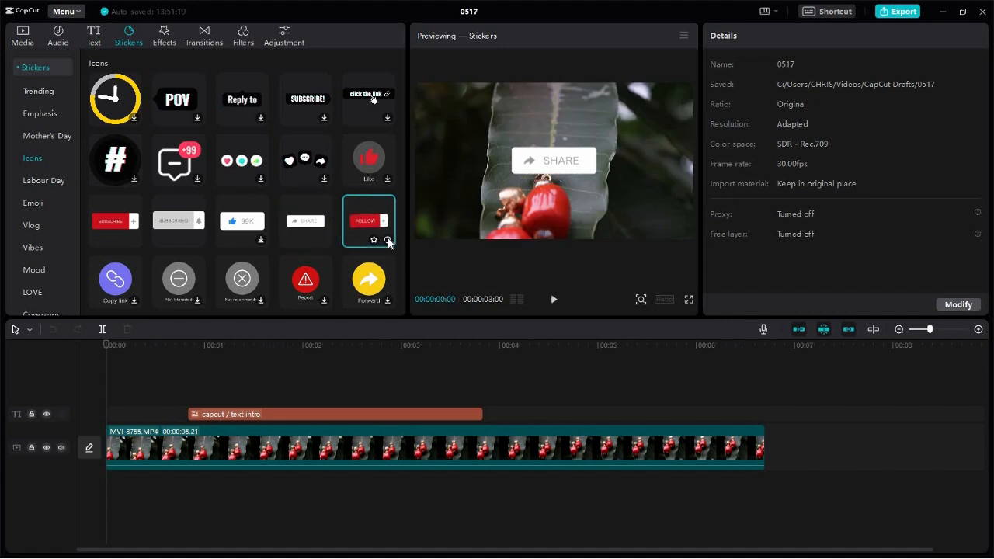
click(261, 243)
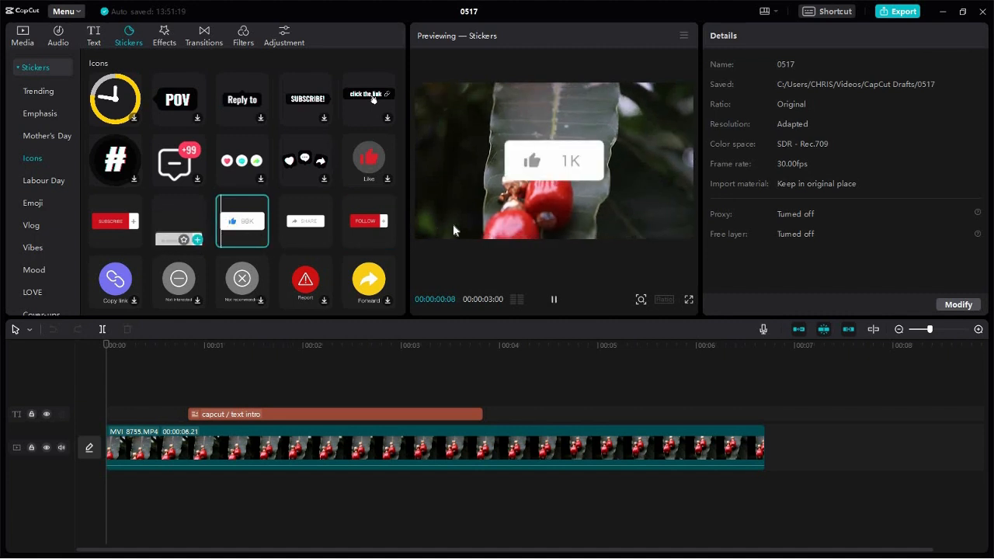
- Delete the capcut / text intro clip from the timeline
click(229, 417)
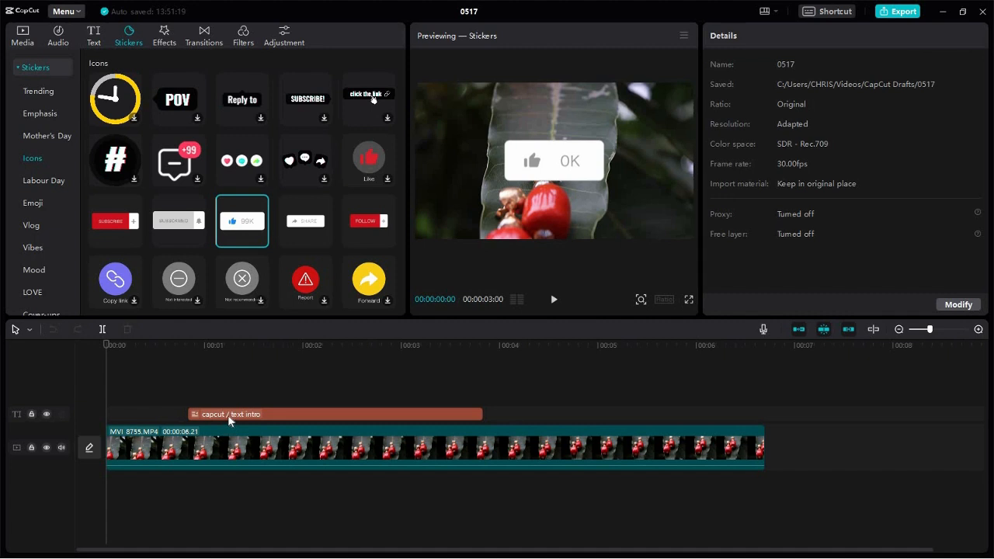
click(251, 343)
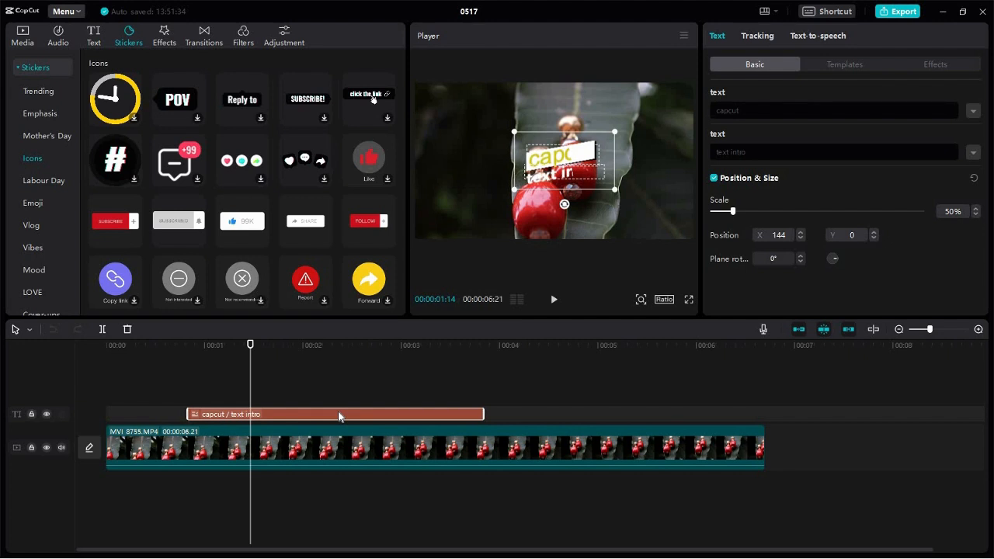
key(Delete)
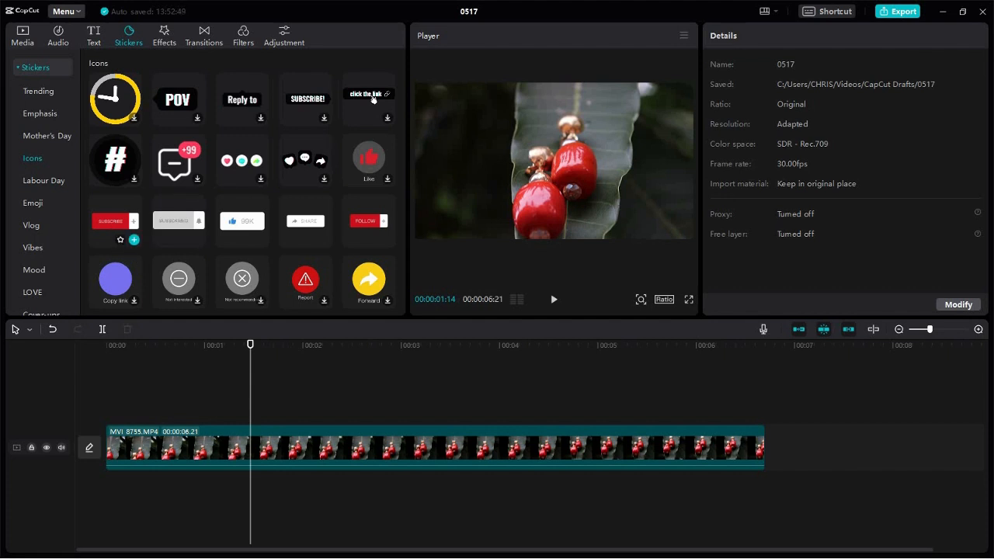
- Place the red Subscribe sticker above the video clip just before the one-second mark and play it back
drag(115, 220, 212, 390)
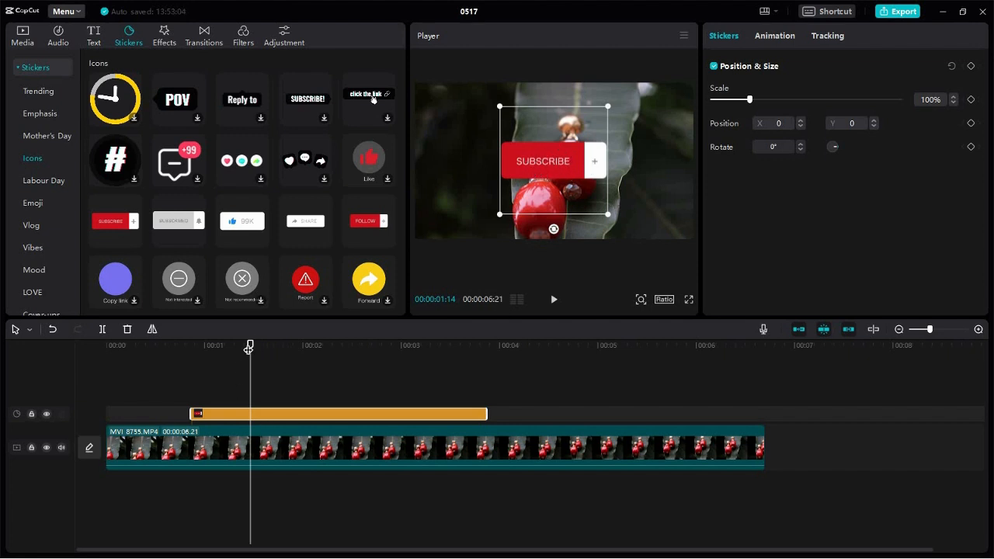
drag(247, 349, 228, 349)
click(181, 354)
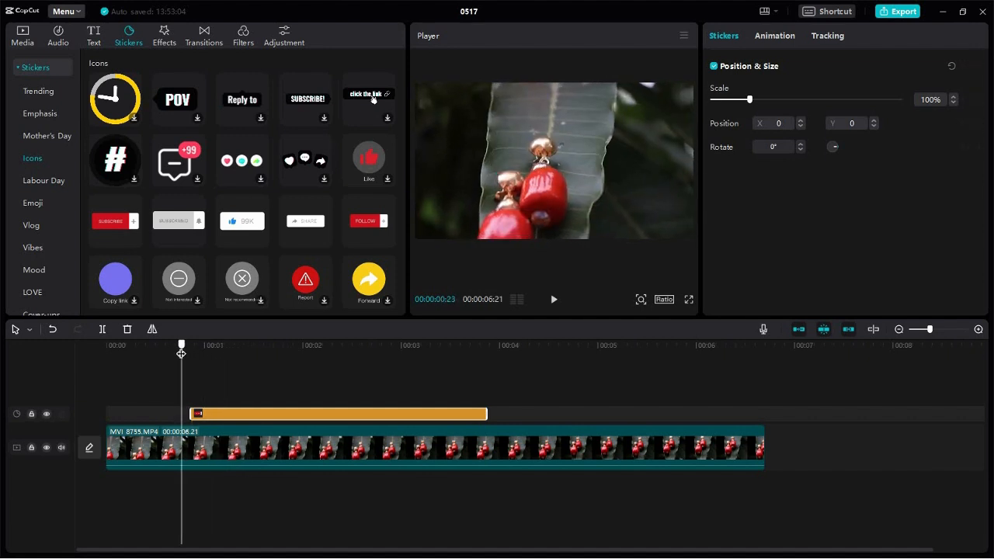
key(space)
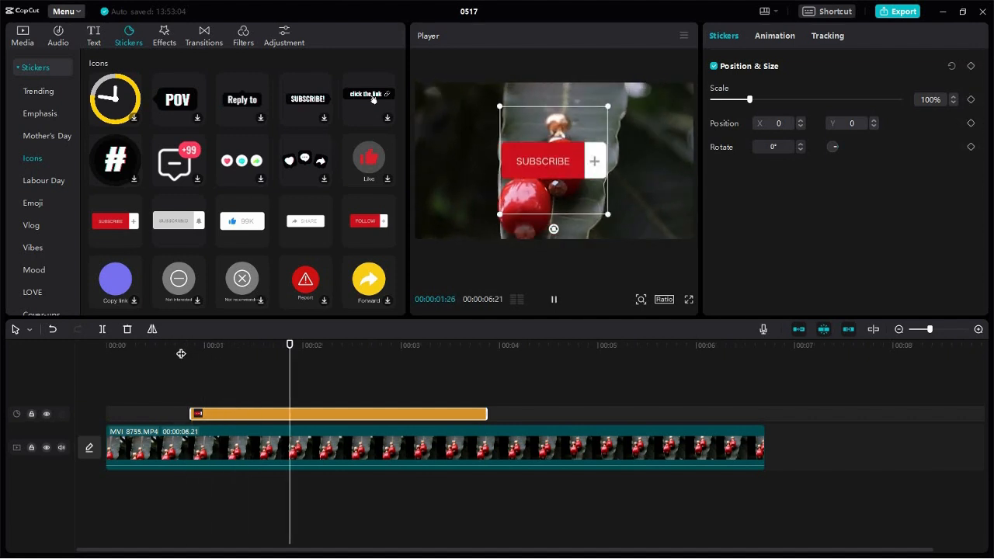
key(space)
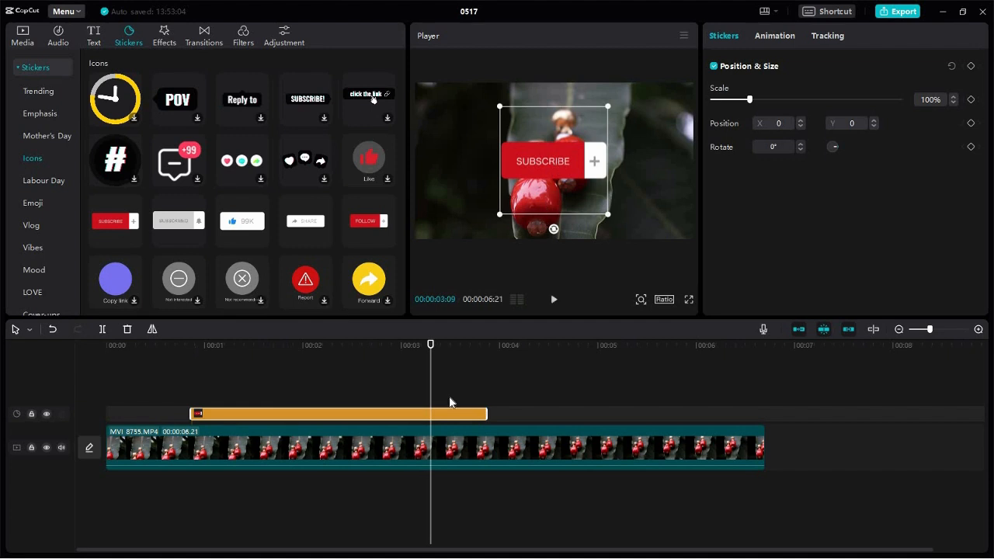
click(303, 356)
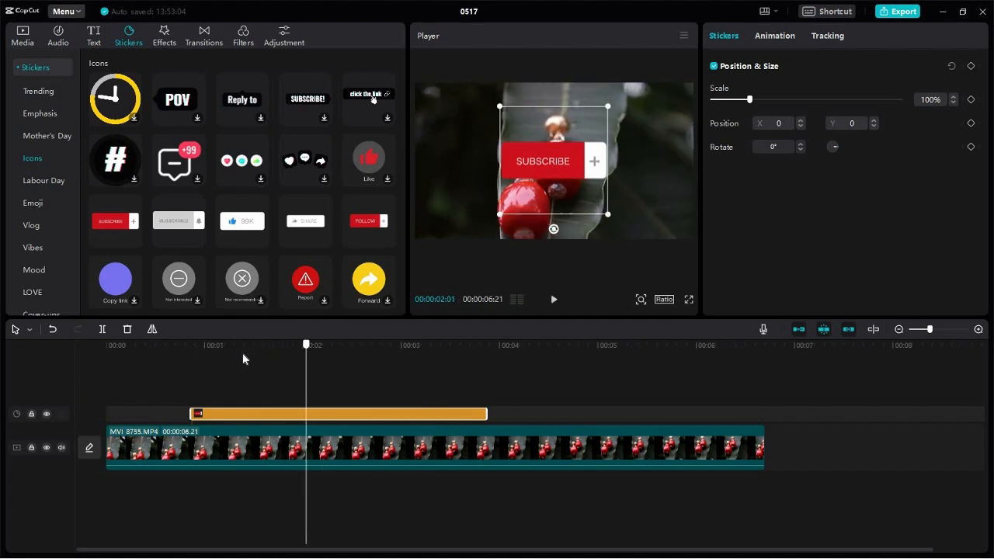
click(240, 345)
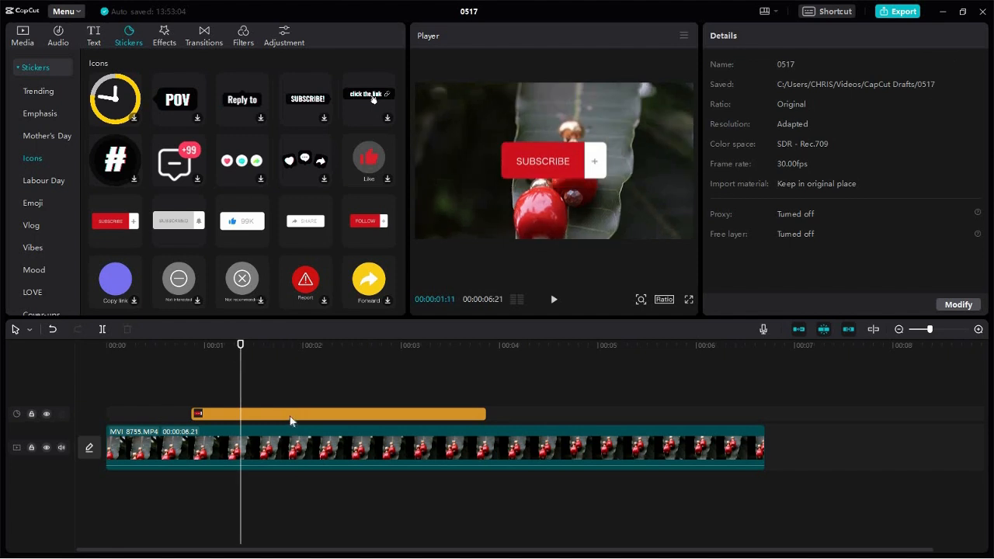
- Move the Subscribe sticker to start at about 0.4 seconds, shorten it to end at about 1.7 seconds, and play it back
click(290, 419)
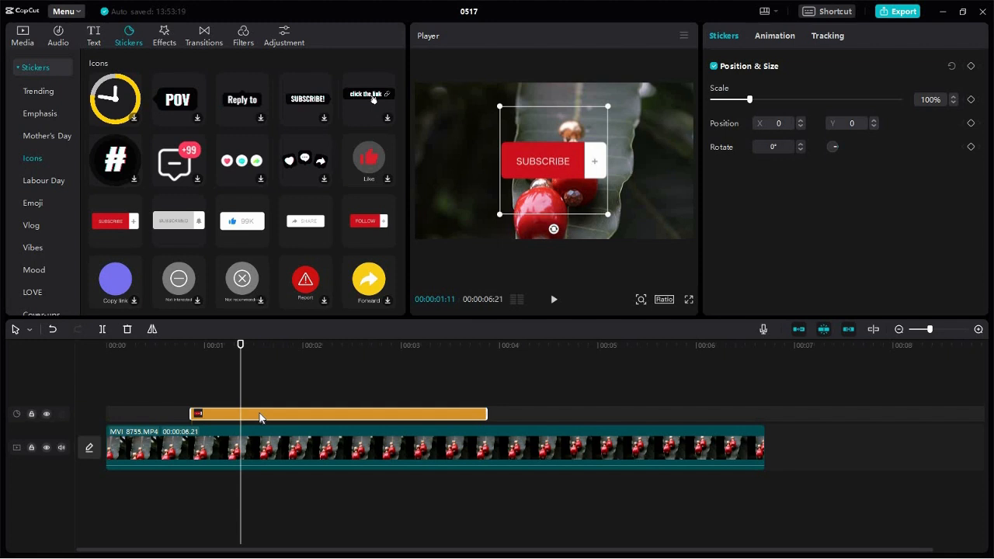
drag(260, 417, 207, 421)
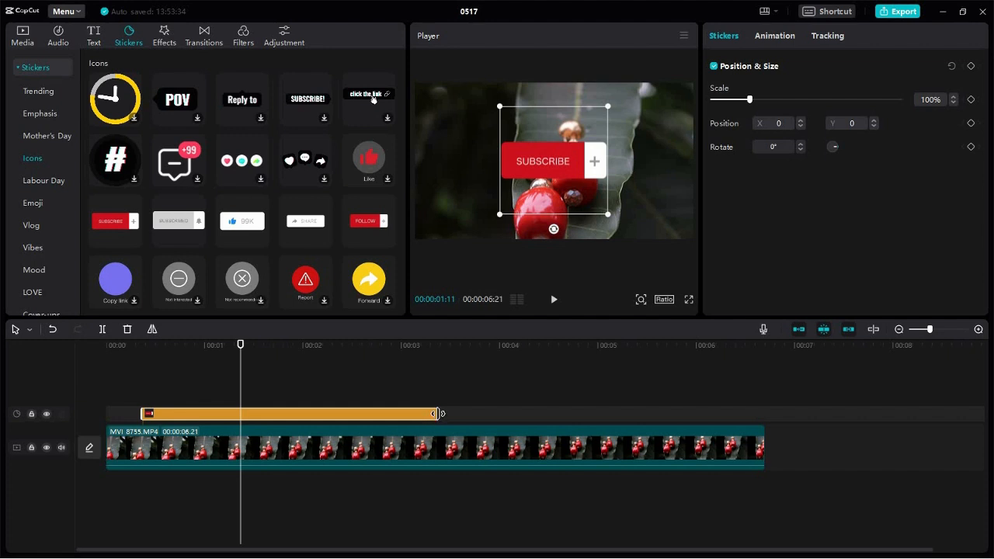
mouse_move(437, 413)
mouse_down()
mouse_move(377, 414)
mouse_move(438, 414)
mouse_up()
drag(439, 413, 274, 420)
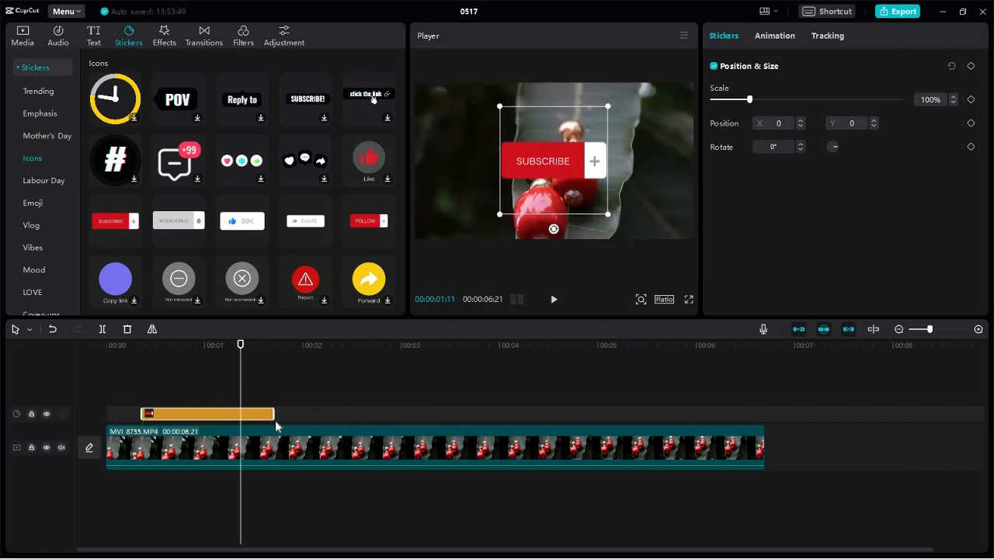
click(138, 346)
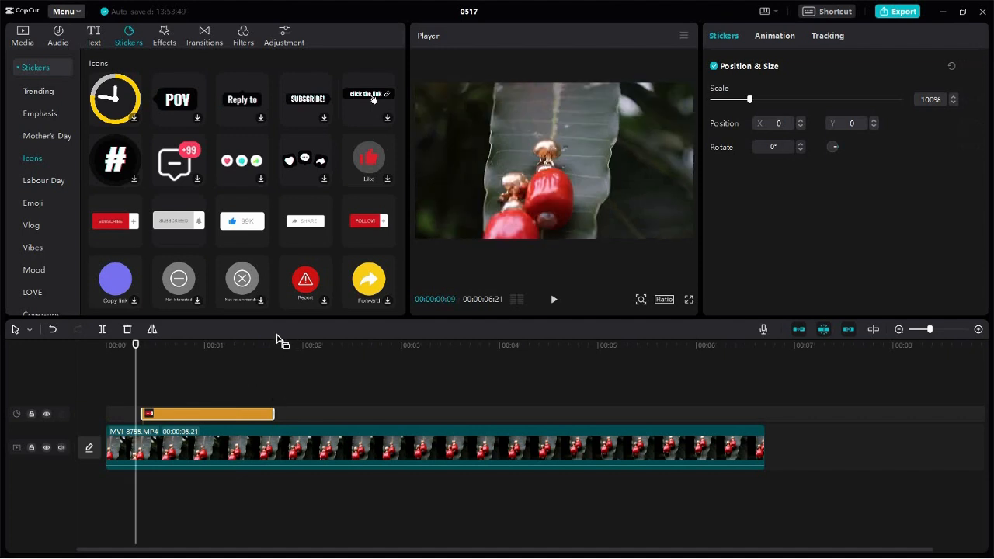
key(space)
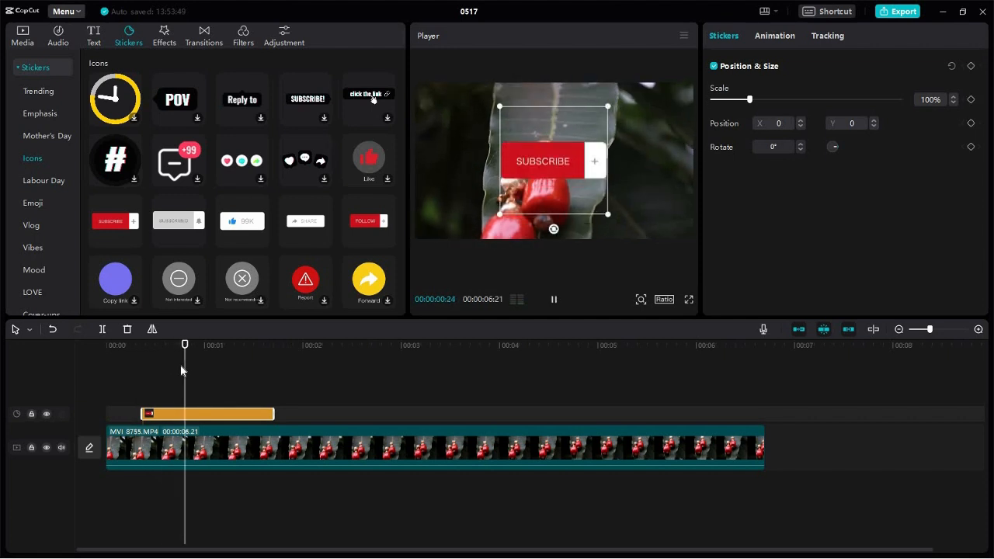
key(space)
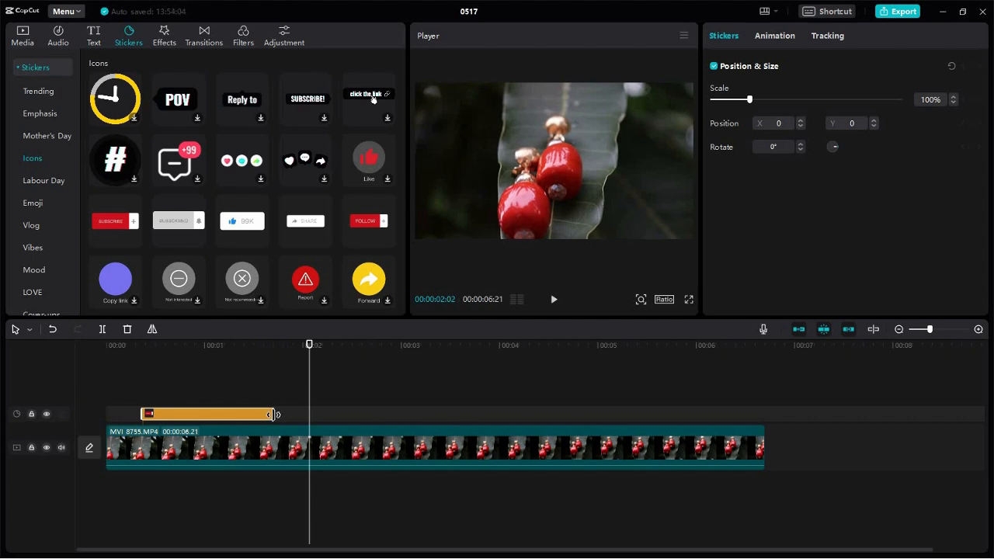
- Extend the Subscribe sticker to end at about 3.5 seconds and set its scale to 135%
drag(274, 414, 418, 414)
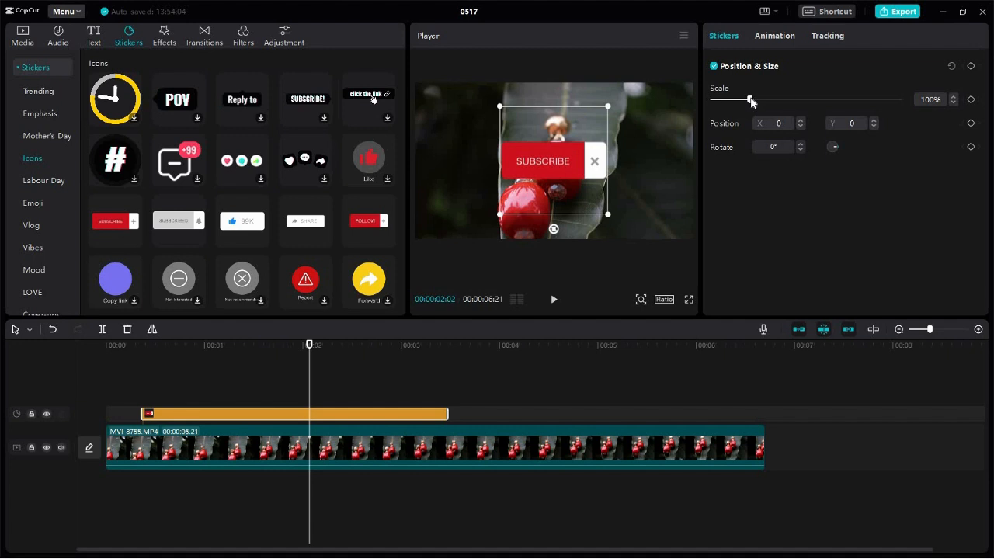
mouse_move(750, 100)
mouse_down()
mouse_move(732, 100)
mouse_move(762, 99)
mouse_up()
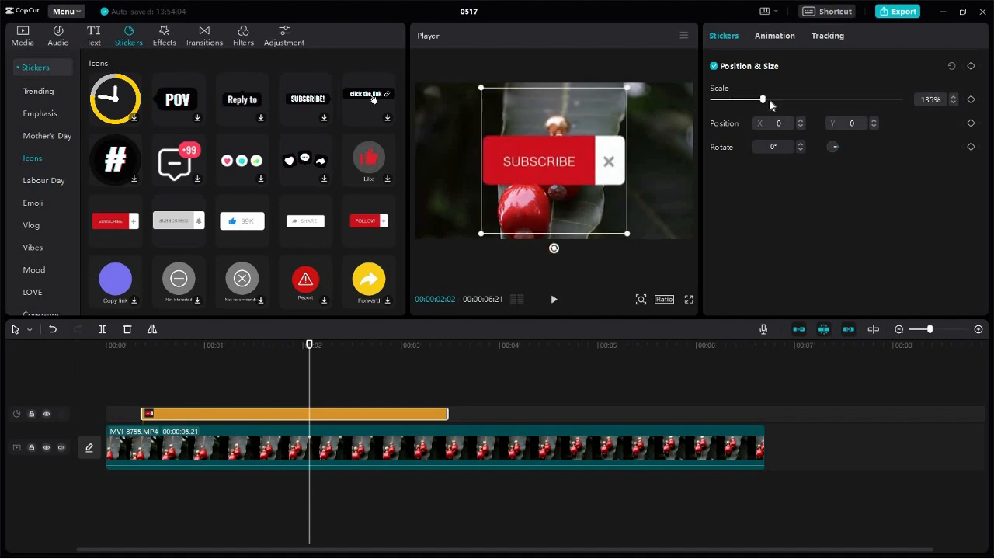
- Nudge the Subscribe sticker's X position down to -7 and back up towards the centre
click(803, 125)
click(802, 126)
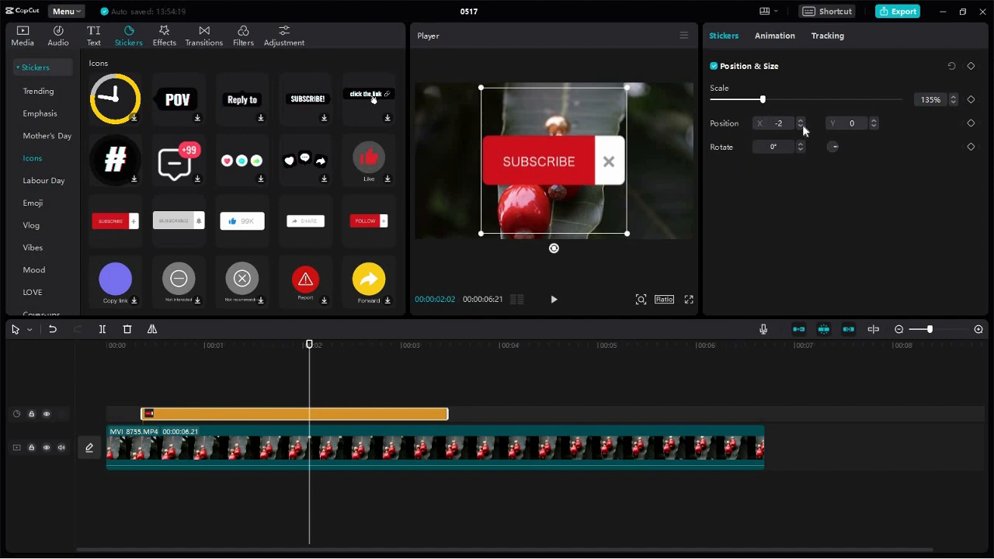
click(803, 126)
click(803, 126)
click(803, 126)
click(803, 126)
click(801, 120)
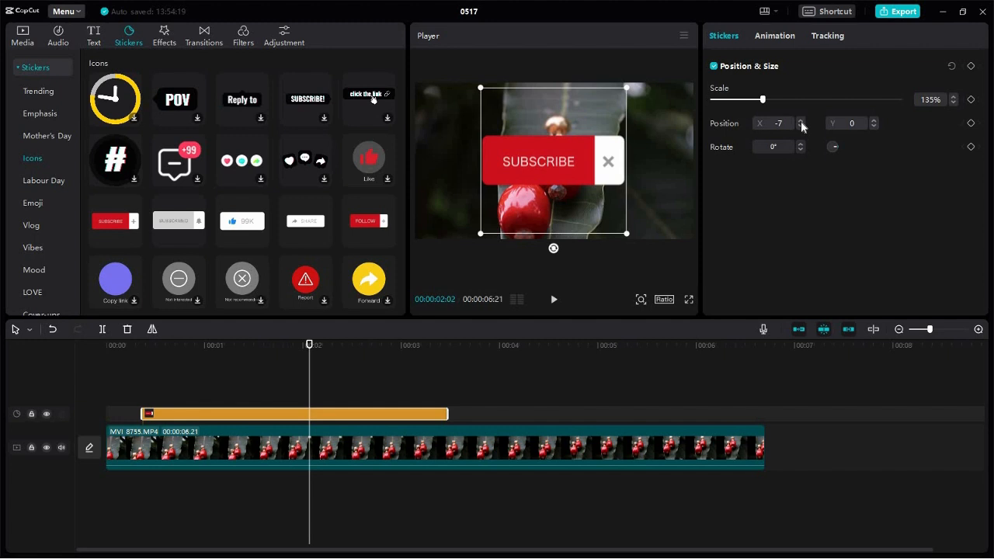
click(801, 121)
click(801, 120)
click(801, 120)
click(802, 120)
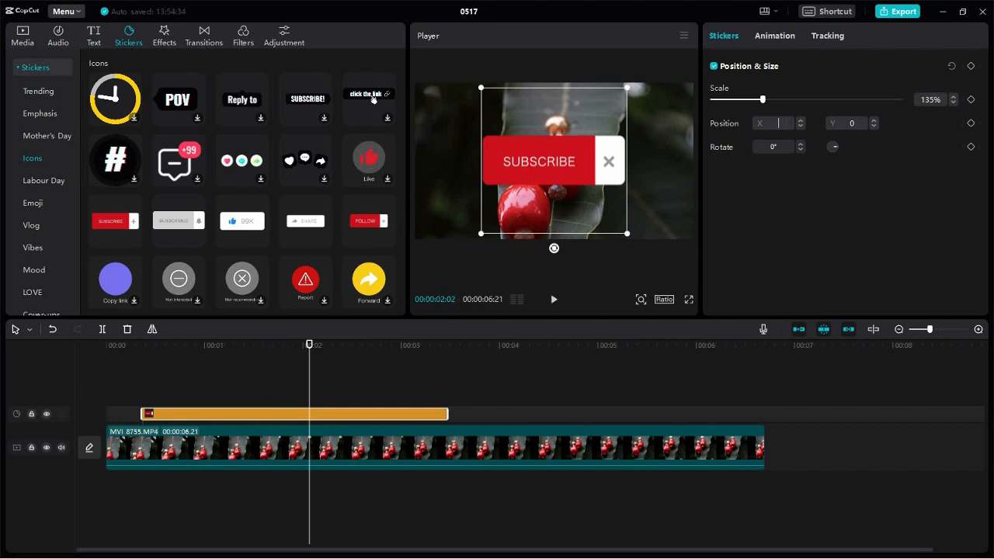
- Set the Subscribe sticker's position to X 50 and Y 50, and return both coordinates to 0
text(50)
key(Return)
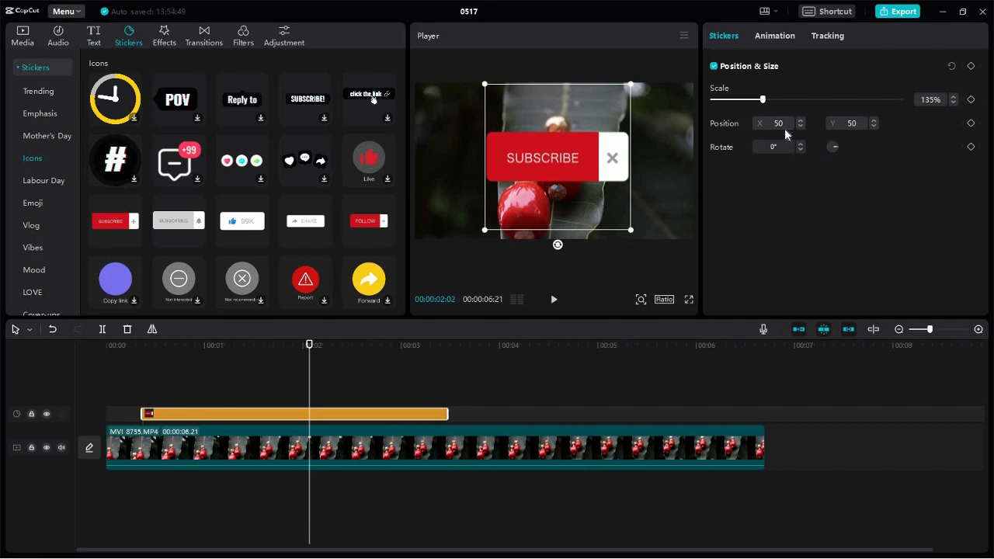
drag(785, 124, 747, 128)
text(0)
click(828, 130)
text(0)
click(827, 160)
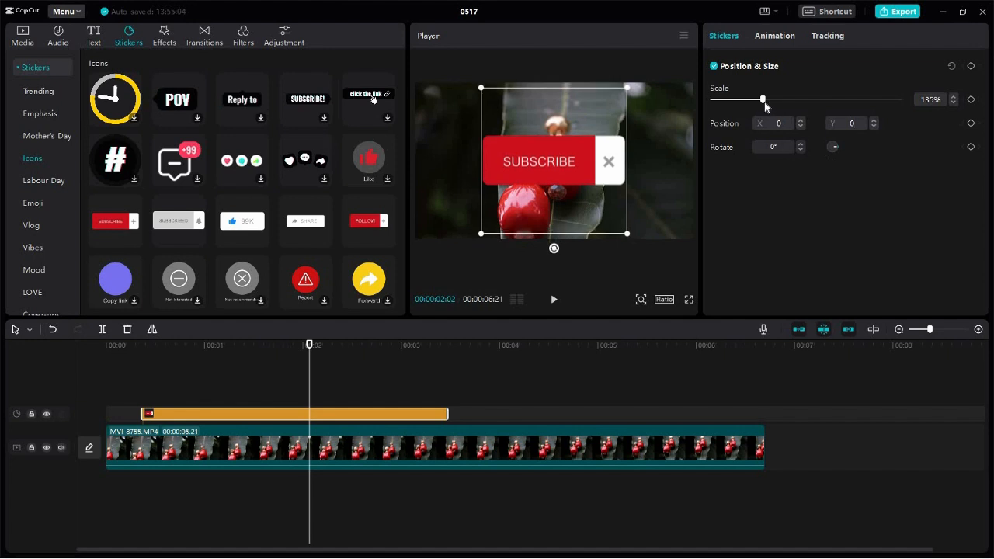
- Reduce the Subscribe sticker's scale to 97% and 76%, and resize it freely in the preview to 128%
mouse_move(762, 99)
mouse_down()
mouse_move(827, 106)
mouse_move(748, 99)
mouse_up()
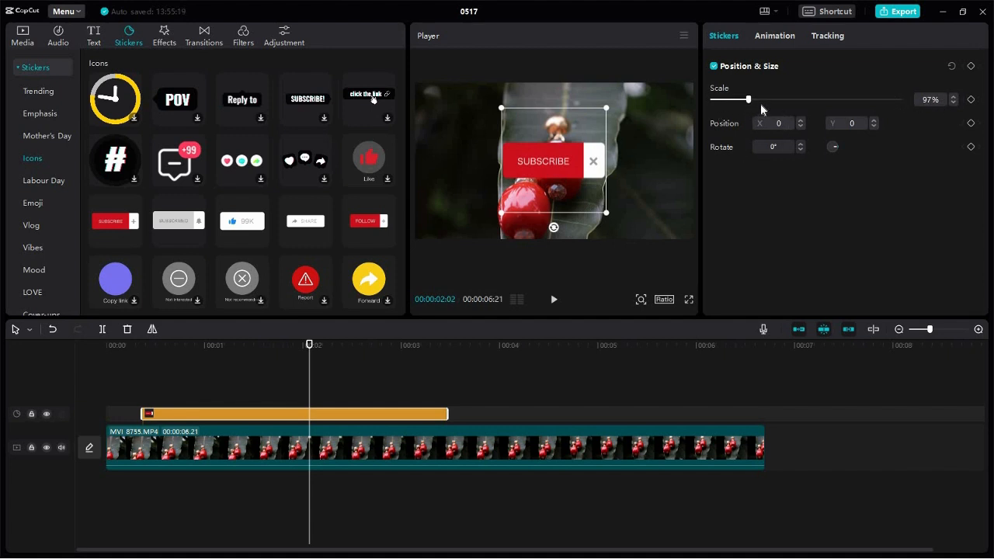
mouse_move(749, 101)
mouse_down()
mouse_move(769, 102)
mouse_move(735, 99)
mouse_move(776, 101)
mouse_move(733, 102)
mouse_move(741, 108)
mouse_up()
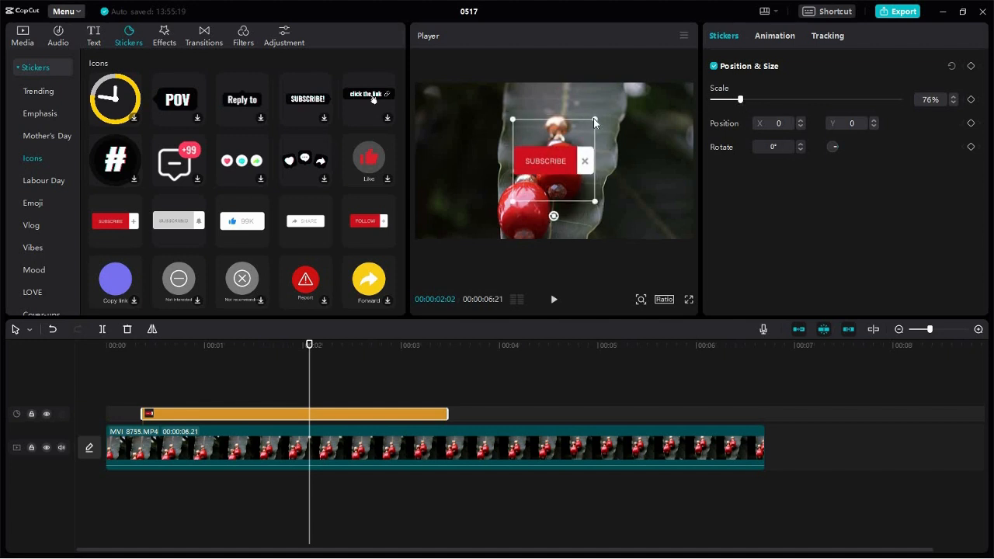
mouse_move(593, 118)
mouse_down()
mouse_move(580, 127)
mouse_move(610, 105)
mouse_move(607, 115)
mouse_up()
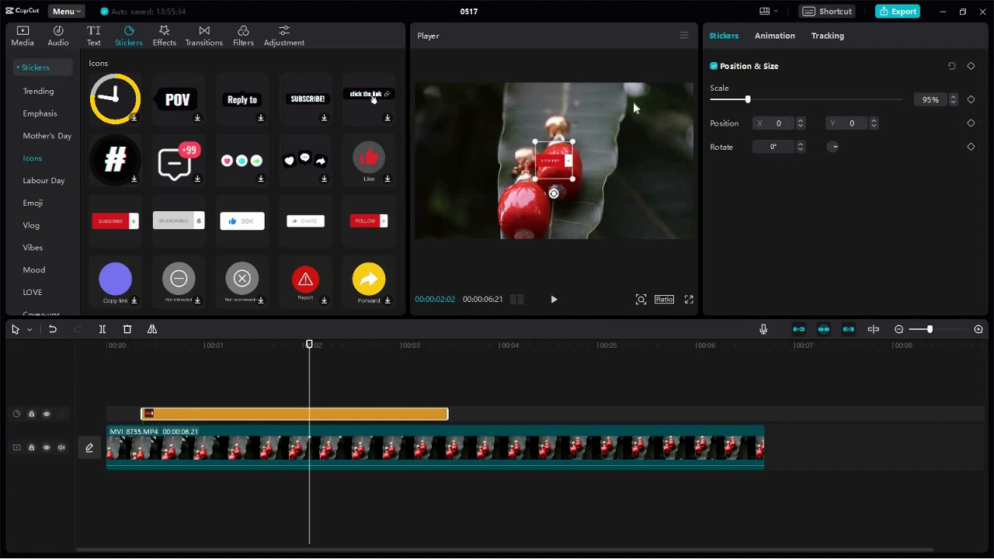
- Try moving the video clip off-centre and scaling it to 77%, undoing both changes
click(609, 132)
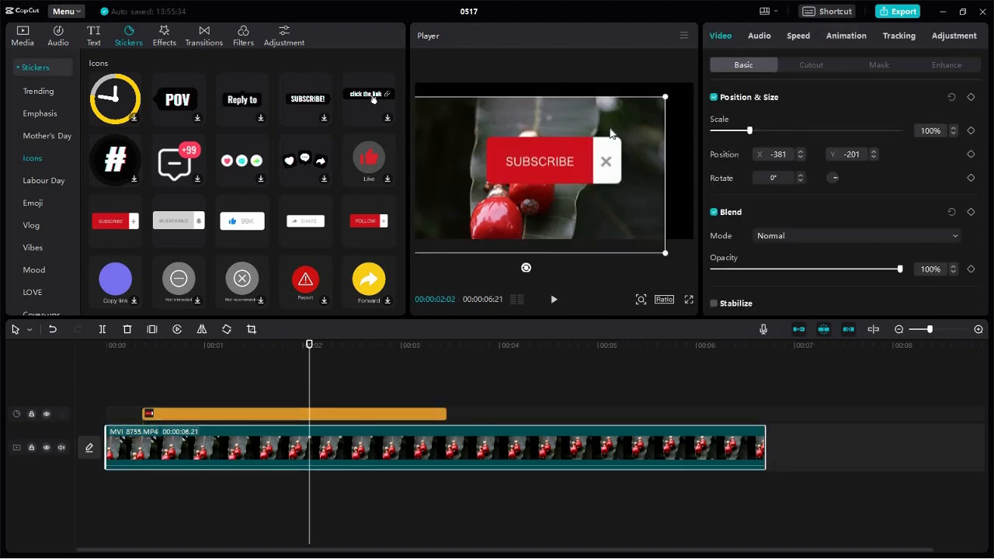
key(ctrl+z)
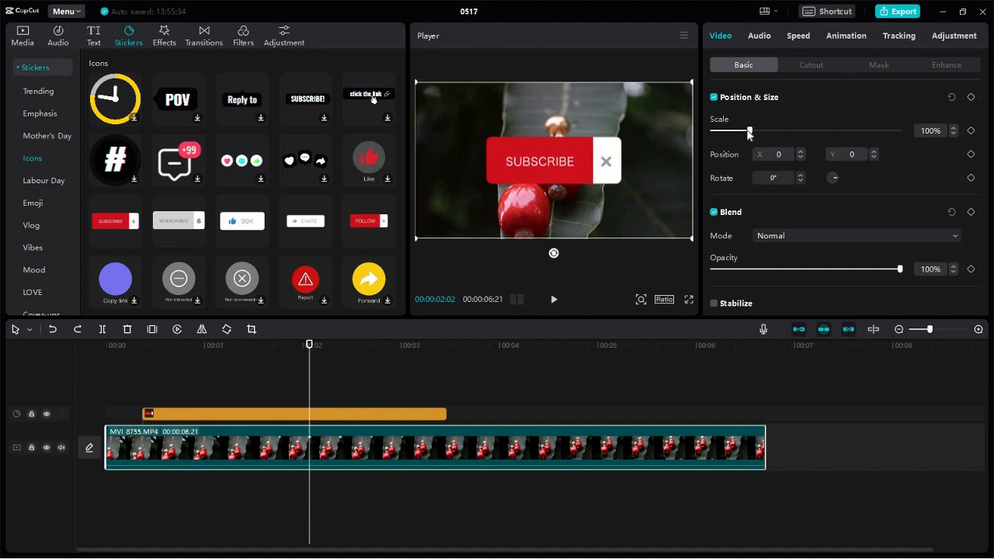
drag(749, 131, 740, 130)
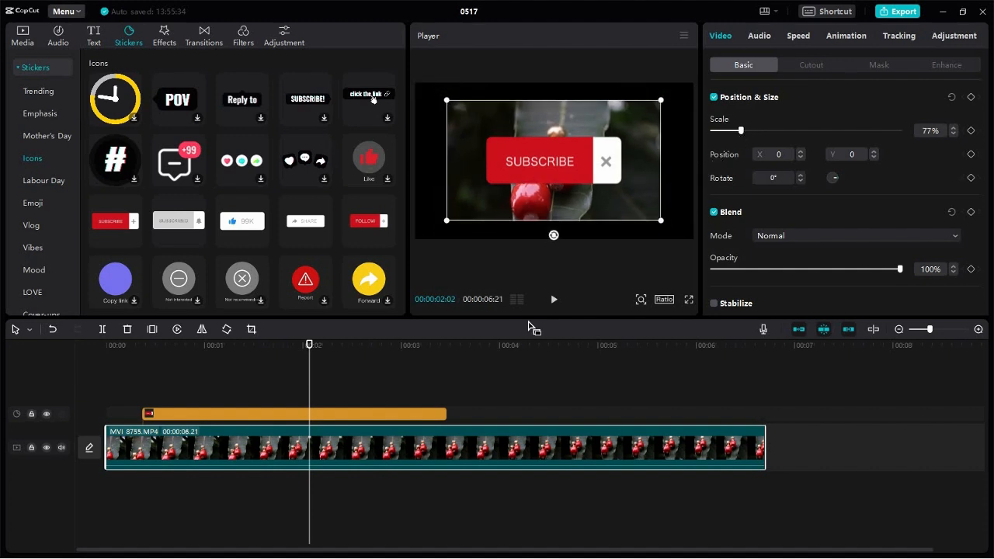
key(ctrl+z)
- Shrink the Subscribe sticker to 28% and place it in the video frame's lower-left corner at X -1560, Y -868
click(363, 420)
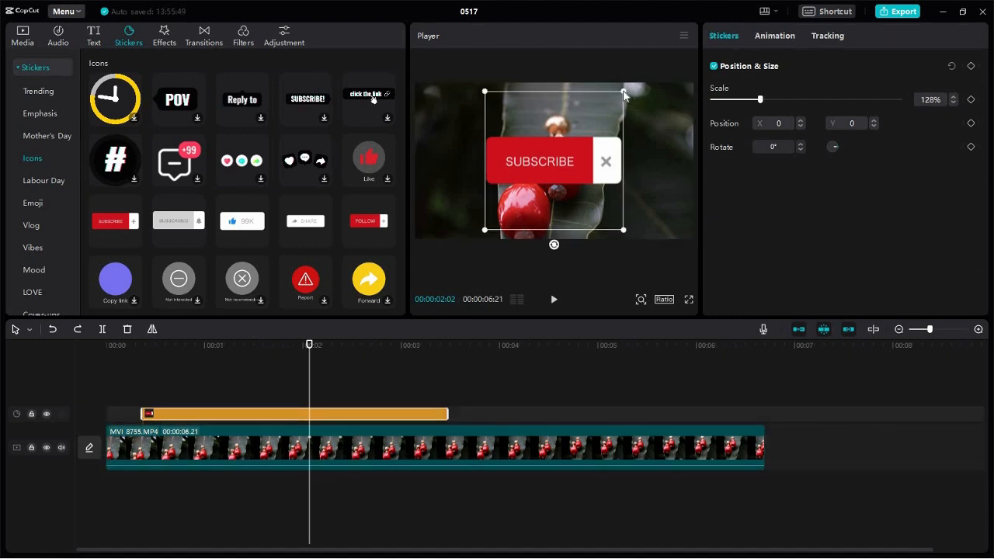
drag(623, 95, 442, 229)
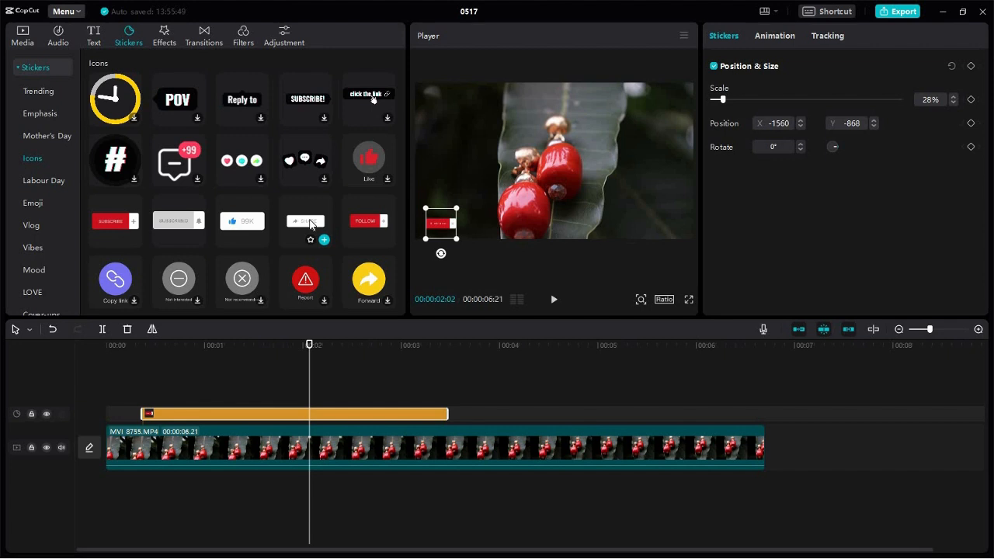
- Add the thumbs-up counter sticker on a track above the Subscribe sticker, ending at the same time, and scale it to 52%
drag(245, 224, 233, 404)
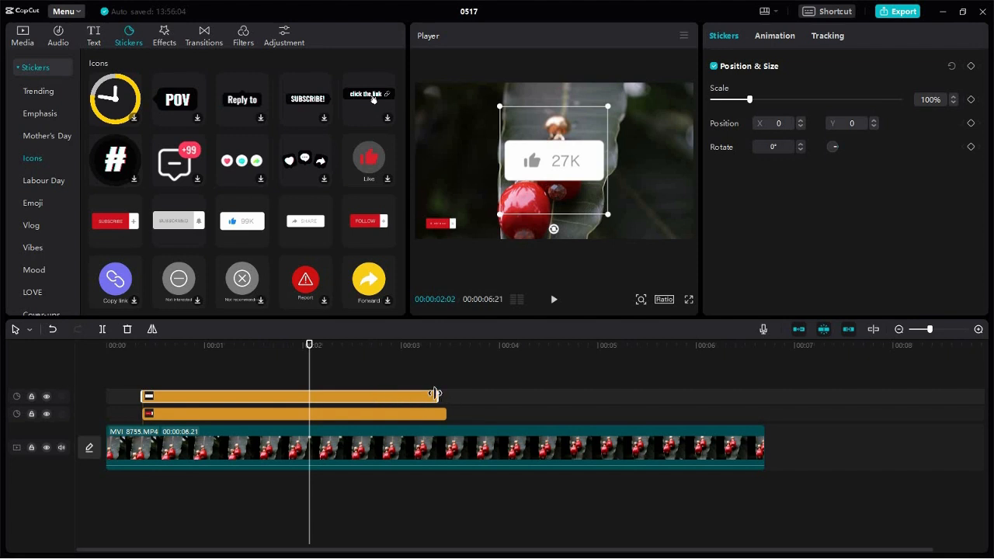
drag(435, 394, 448, 399)
drag(609, 105, 595, 130)
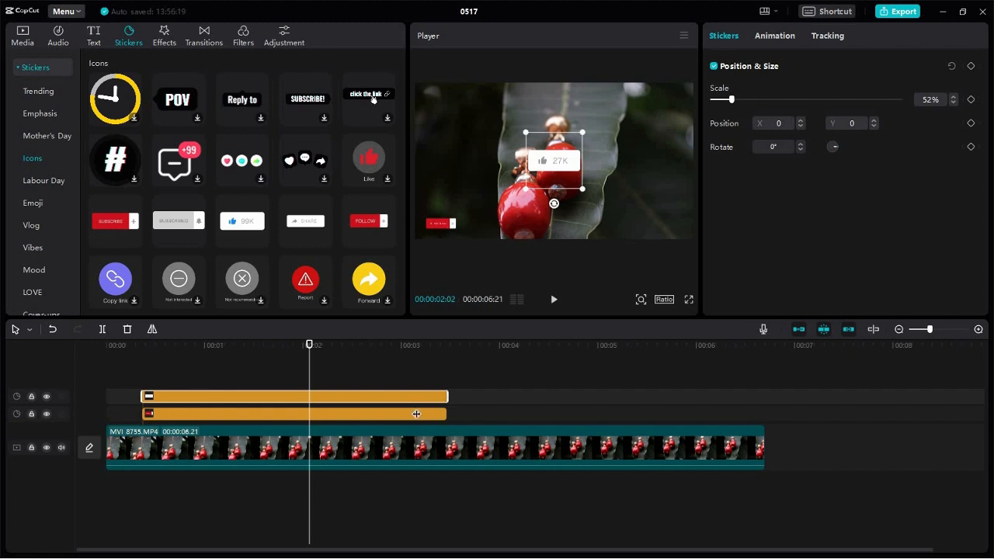
- Set the thumbs-up counter sticker's scale to 28%, matching the Subscribe sticker
click(417, 344)
click(443, 227)
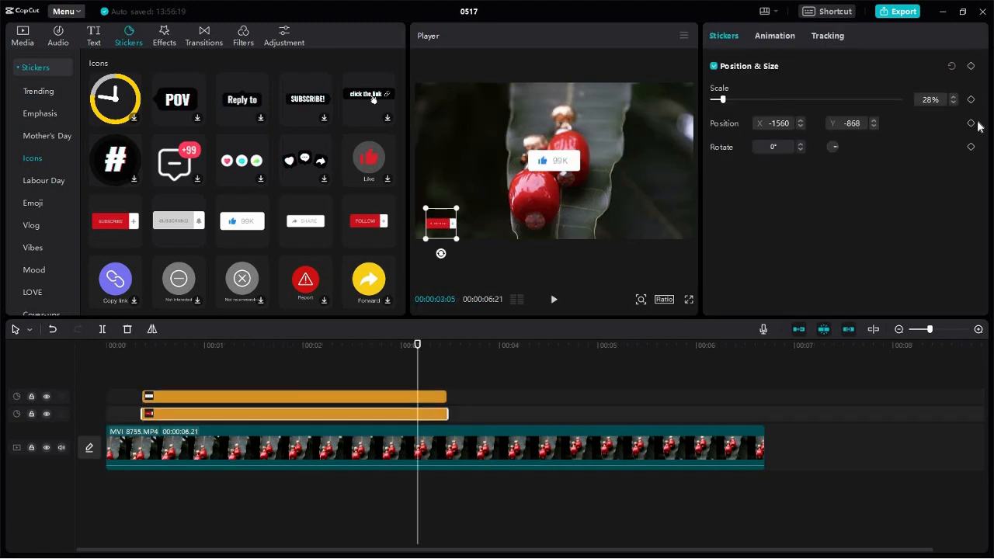
click(562, 163)
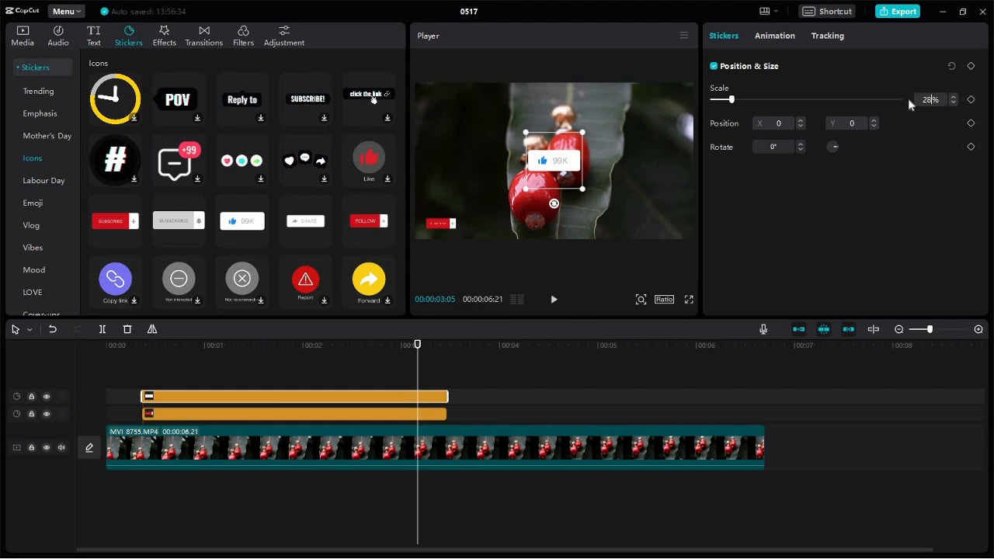
key(Return)
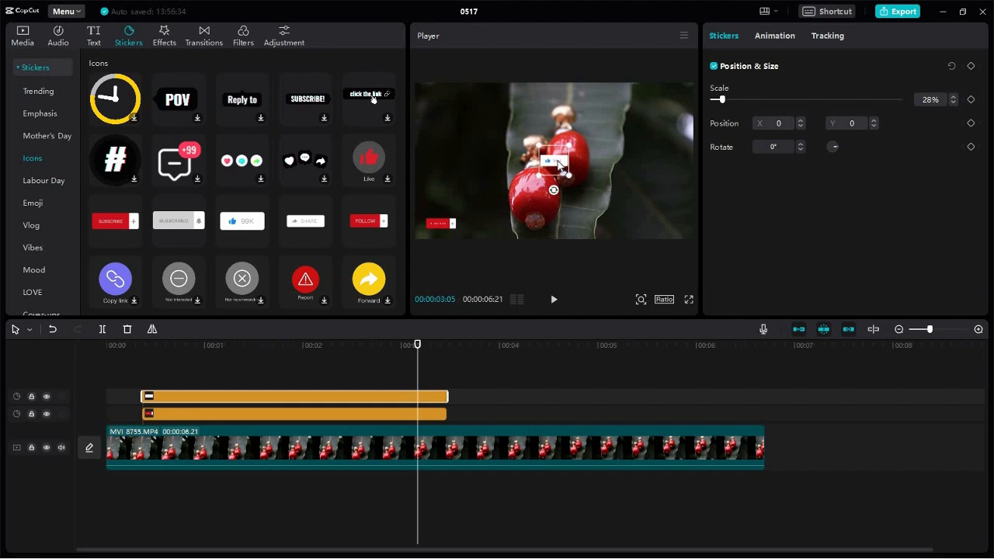
- Try rotating the thumbs-up counter sticker and moving the video clip off-centre, undoing both changes
drag(554, 190, 514, 183)
click(543, 204)
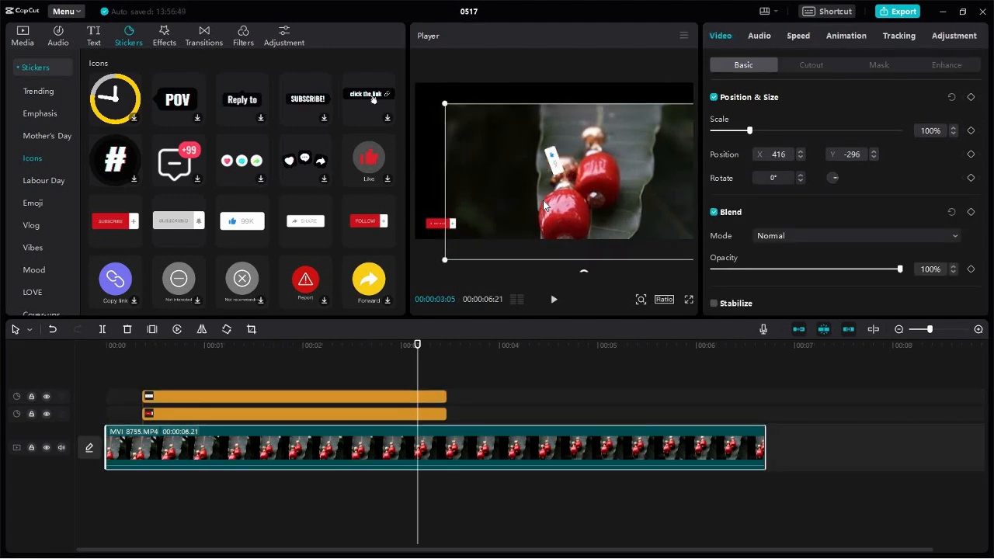
key(ctrl+z)
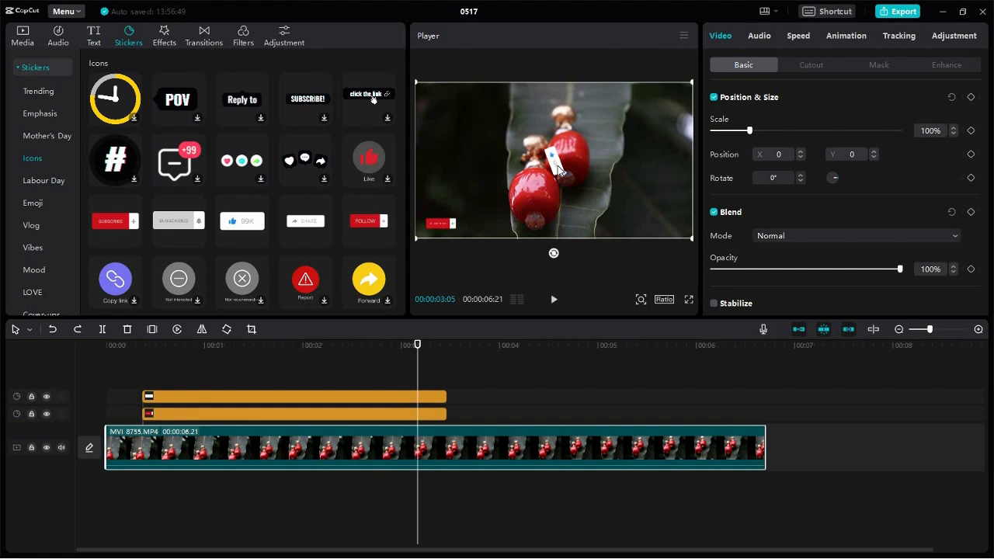
key(ctrl+z)
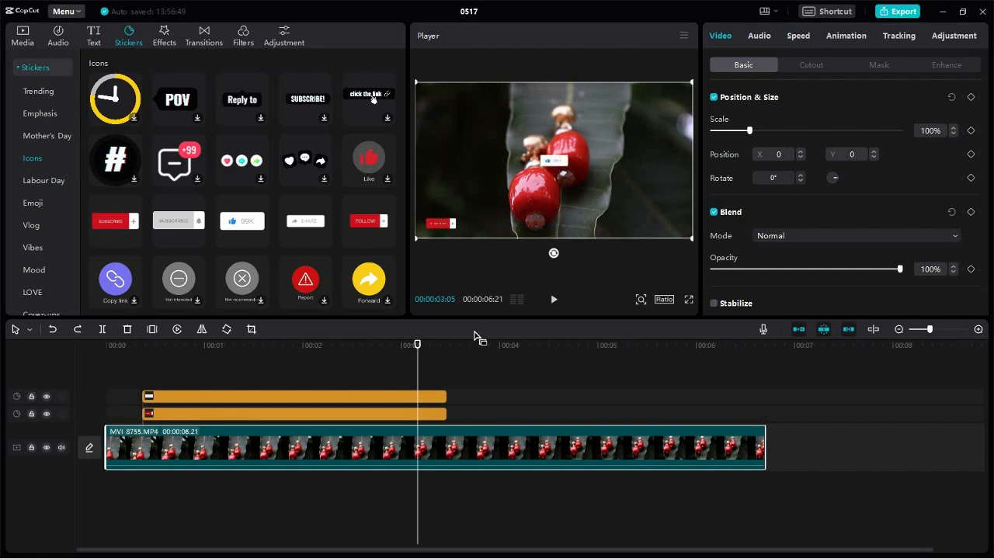
- Place the thumbs-up counter sticker directly to the right of the Subscribe sticker at X -1093, Y -871
click(431, 396)
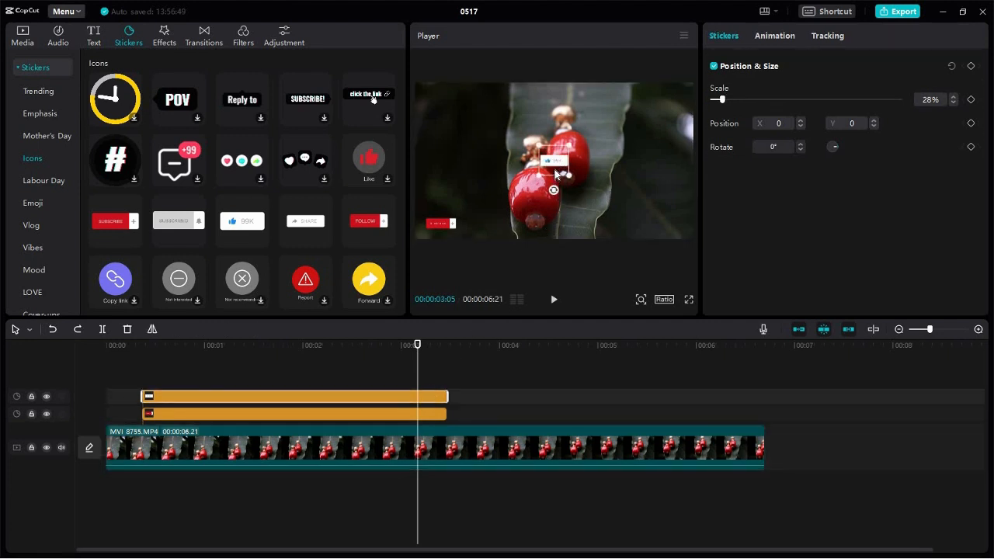
drag(556, 169, 475, 228)
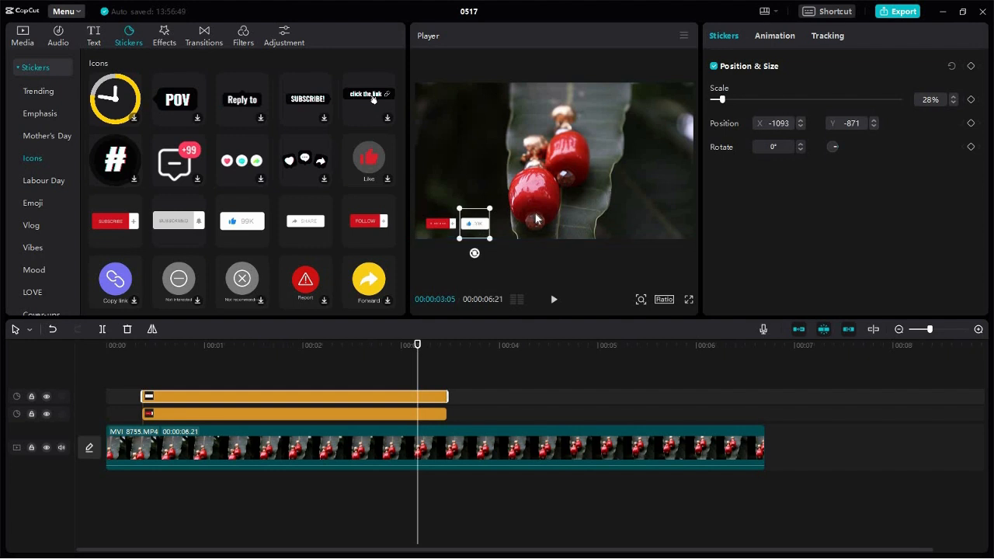
click(536, 220)
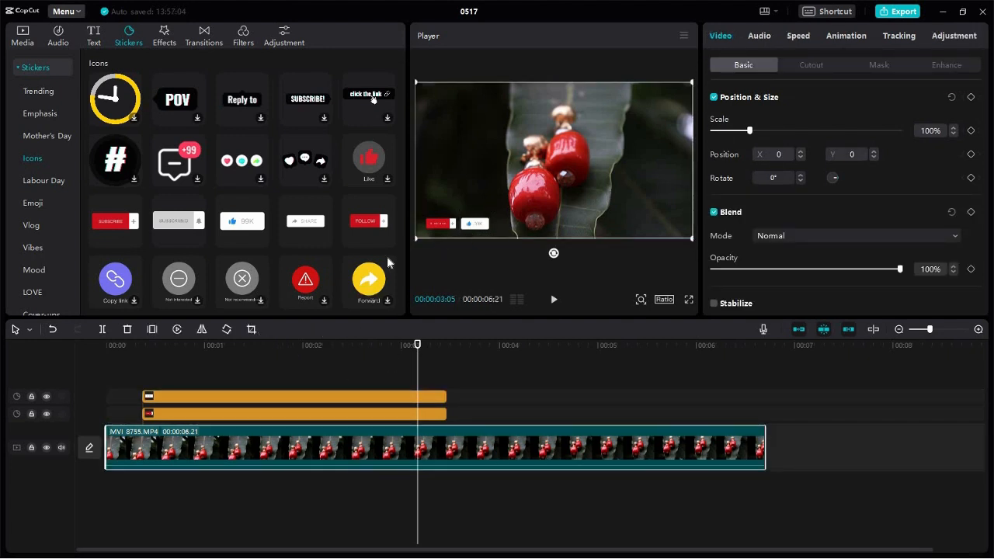
- Add the Share sticker on a track above the counter sticker with the same start and end, and scale it to 28%
drag(178, 222, 433, 216)
drag(309, 225, 145, 386)
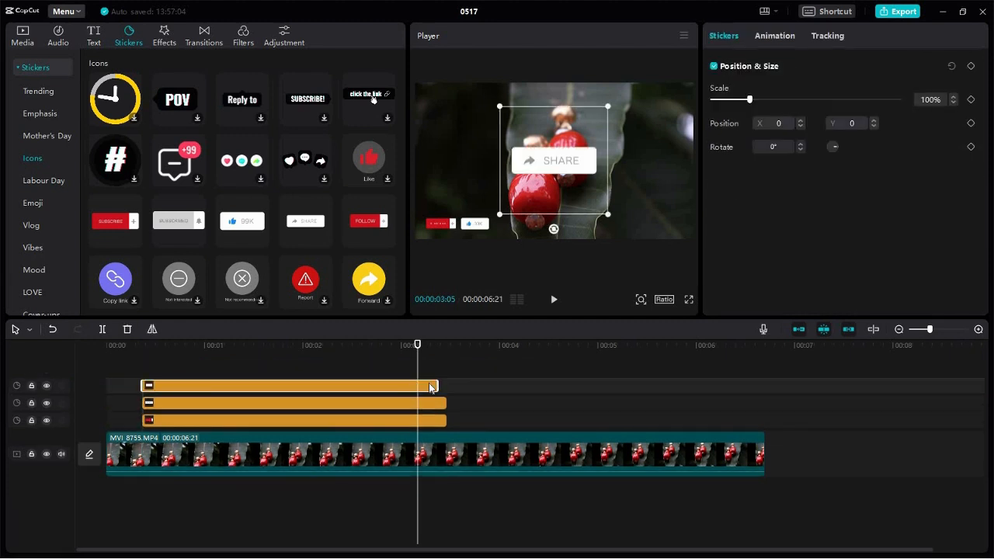
drag(437, 386, 442, 385)
click(917, 103)
text(28)
click(765, 178)
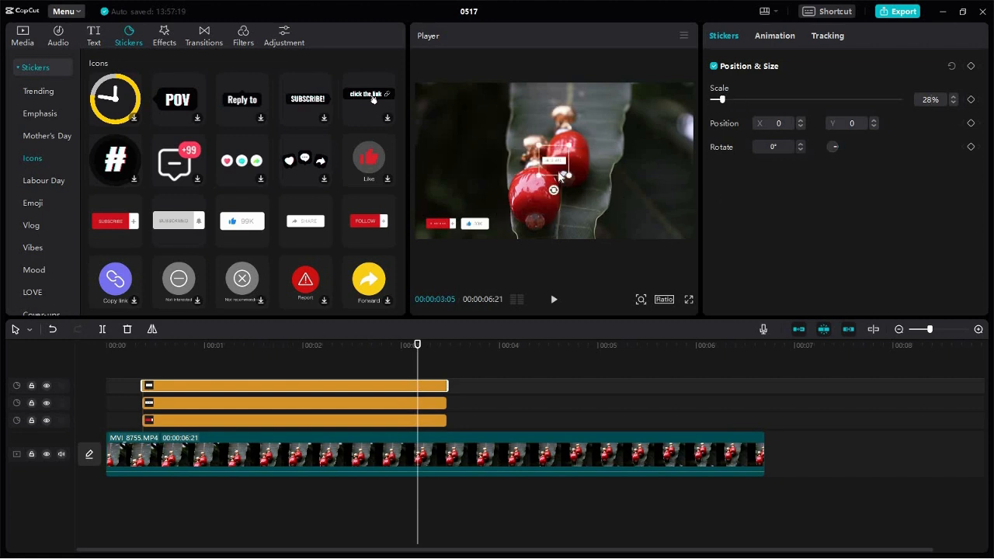
- Place the Share sticker to the right of the thumbs-up counter along the video frame's lower edge and scale it to 38%
drag(560, 164, 513, 230)
drag(723, 101, 728, 101)
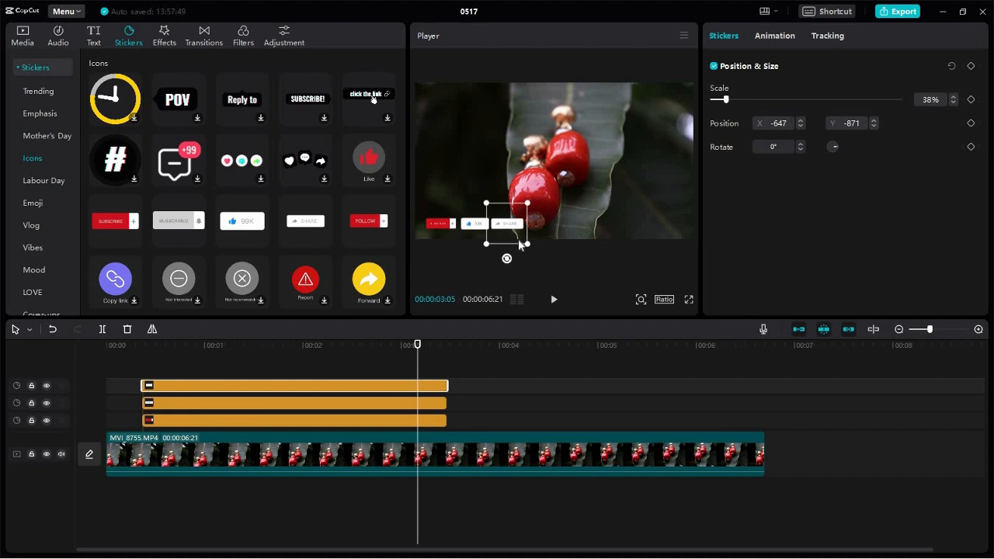
key(Right)
key(Right)
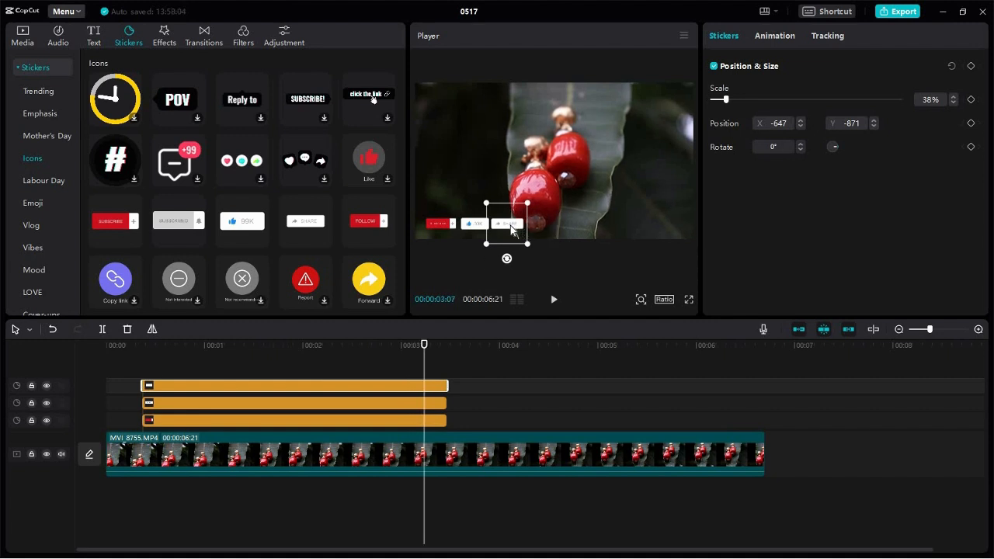
drag(510, 229, 514, 225)
click(553, 222)
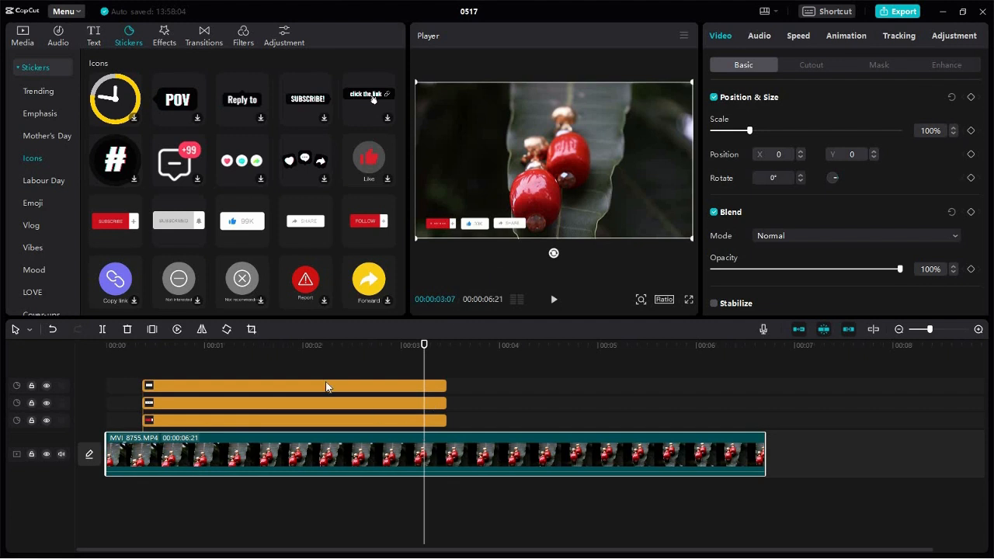
- Add the Follow sticker at 00:00:00:11 above the Share sticker, ending with the other stickers, and scale it to 28%
mouse_move(388, 234)
drag(340, 359, 208, 360)
drag(329, 354, 341, 348)
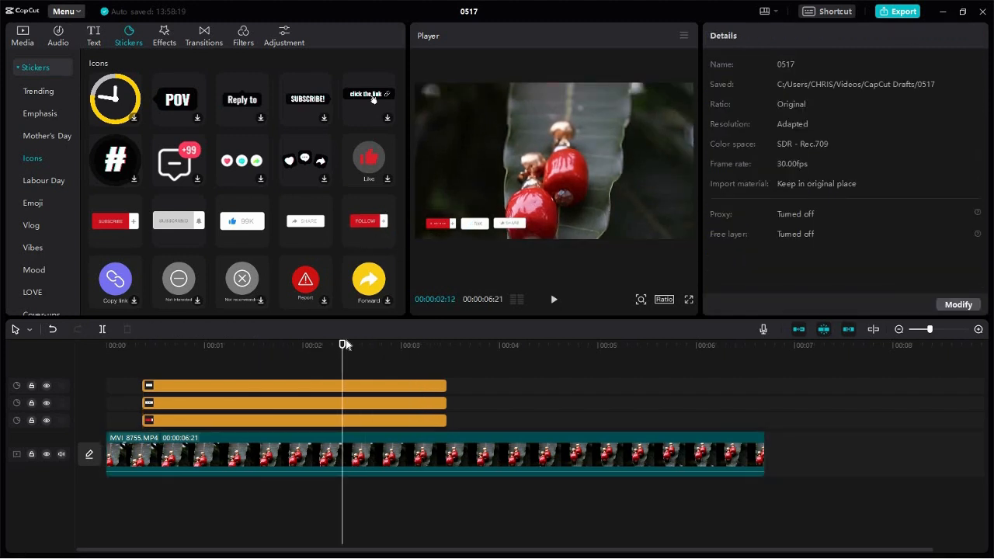
drag(182, 355, 144, 354)
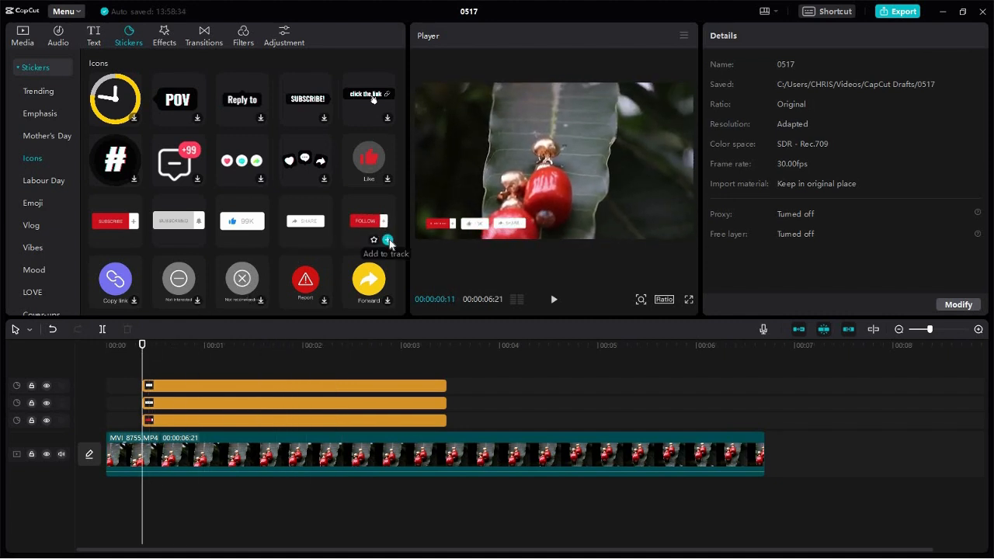
click(390, 244)
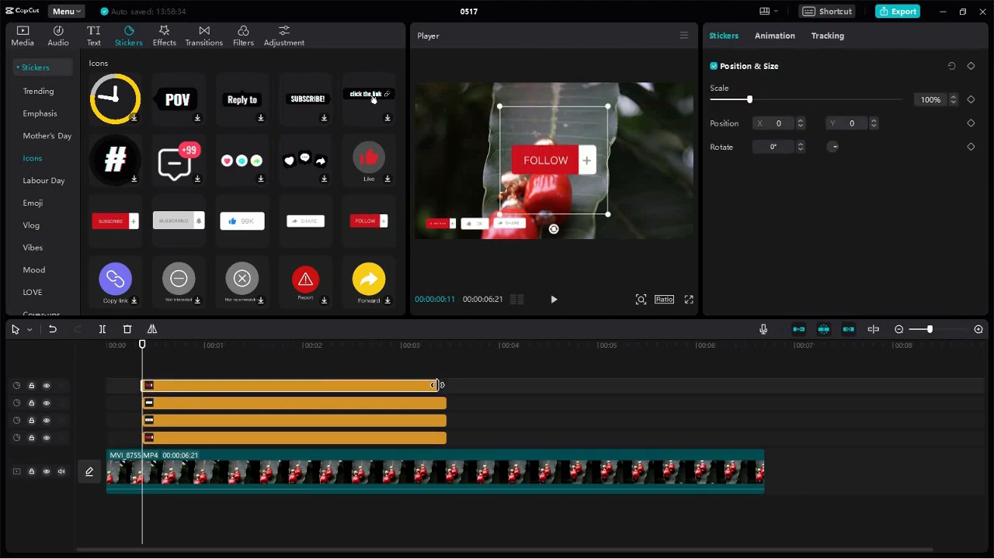
drag(437, 385, 444, 385)
key(Return)
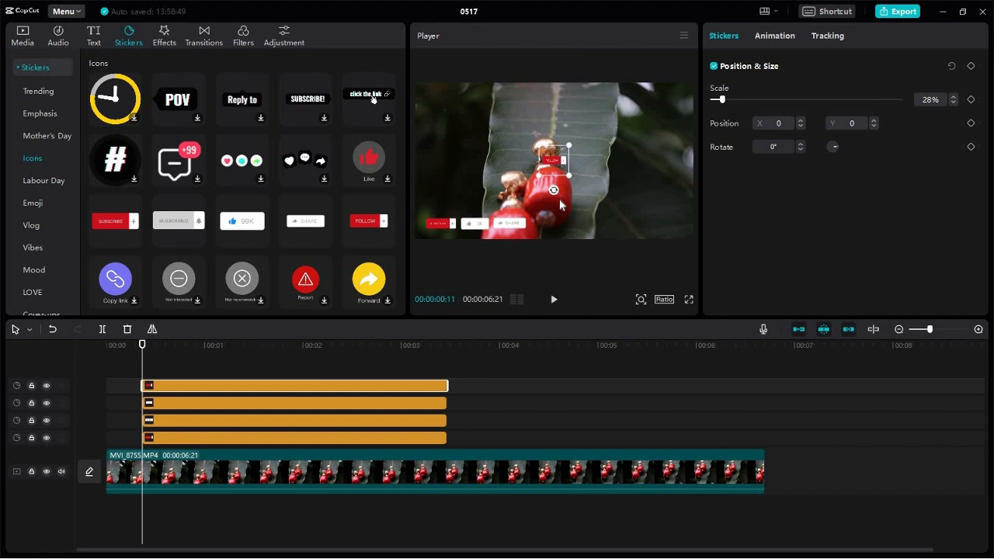
- Place the Follow sticker to the right of the Share sticker at X -111, Y -858 and scale it to 38%
drag(560, 166, 562, 216)
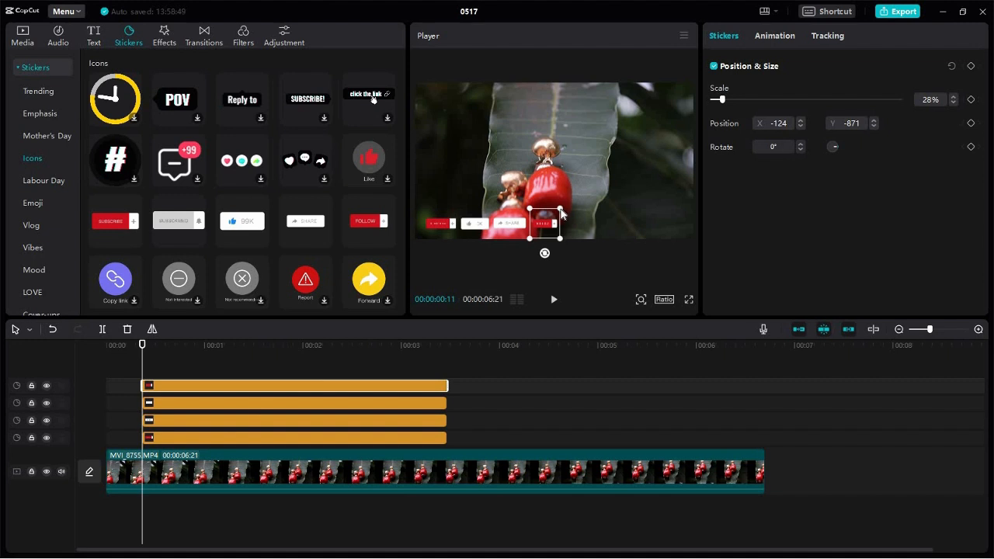
drag(563, 211, 566, 211)
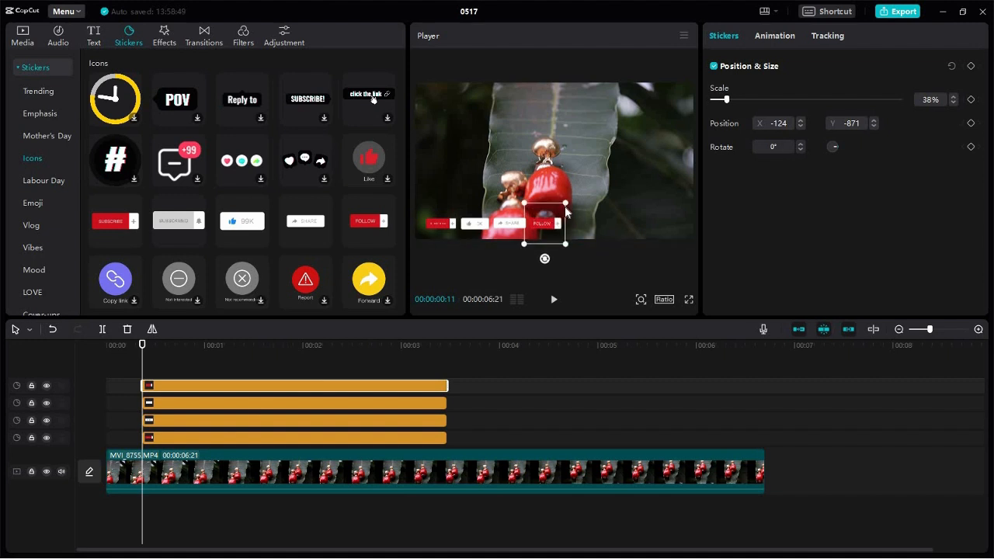
key(Right)
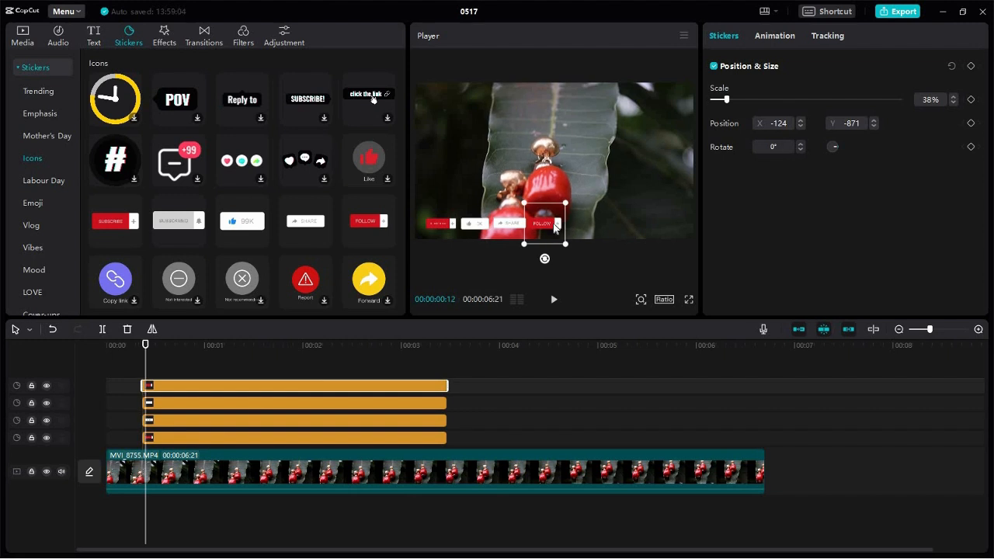
drag(554, 230, 556, 228)
click(597, 222)
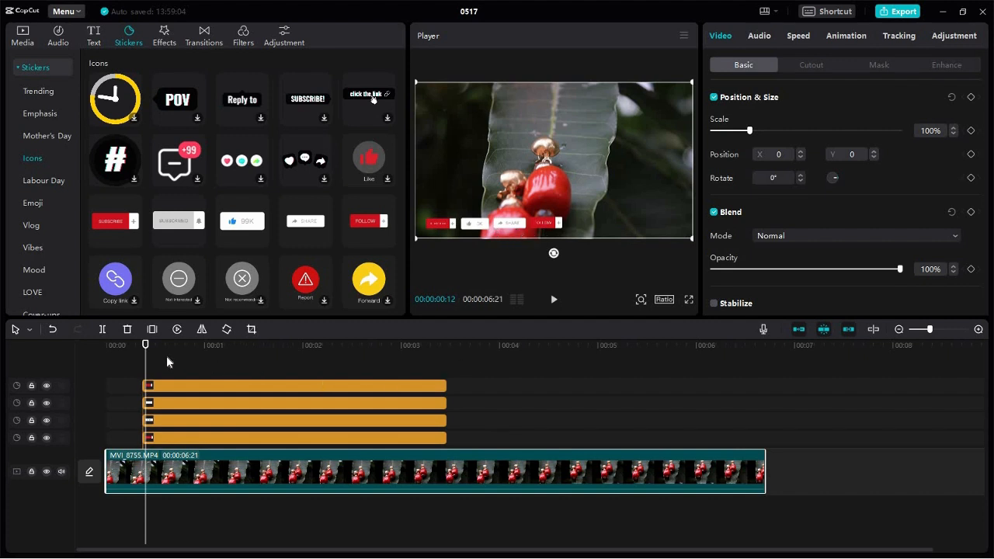
- Play the video from 00:00:00:10 until past the end of the stickers to review the four animated buttons
drag(150, 344, 138, 351)
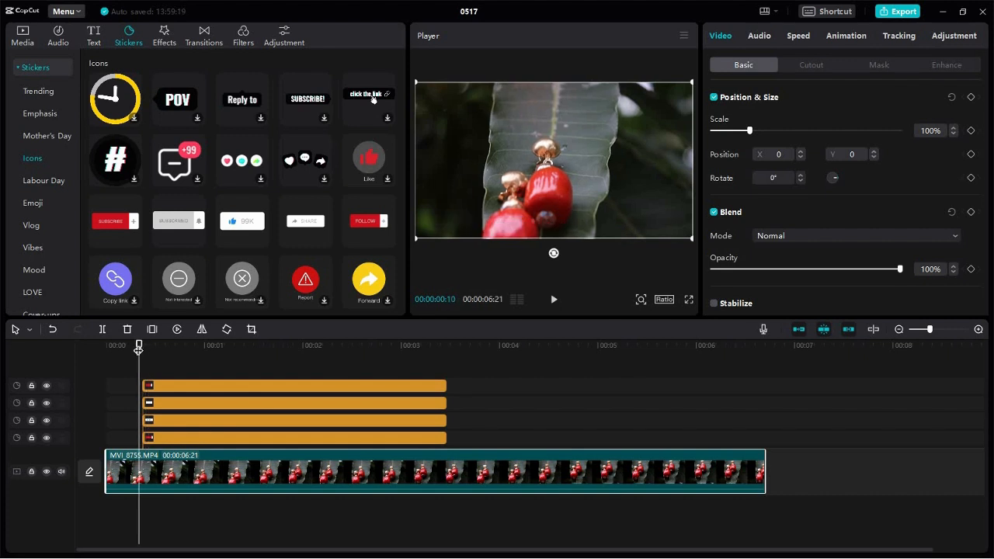
key(space)
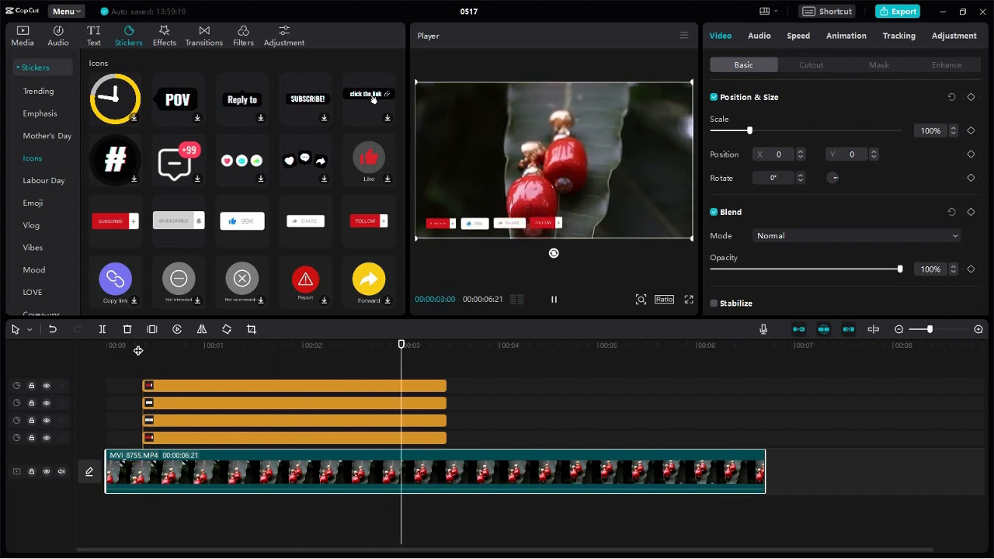
key(space)
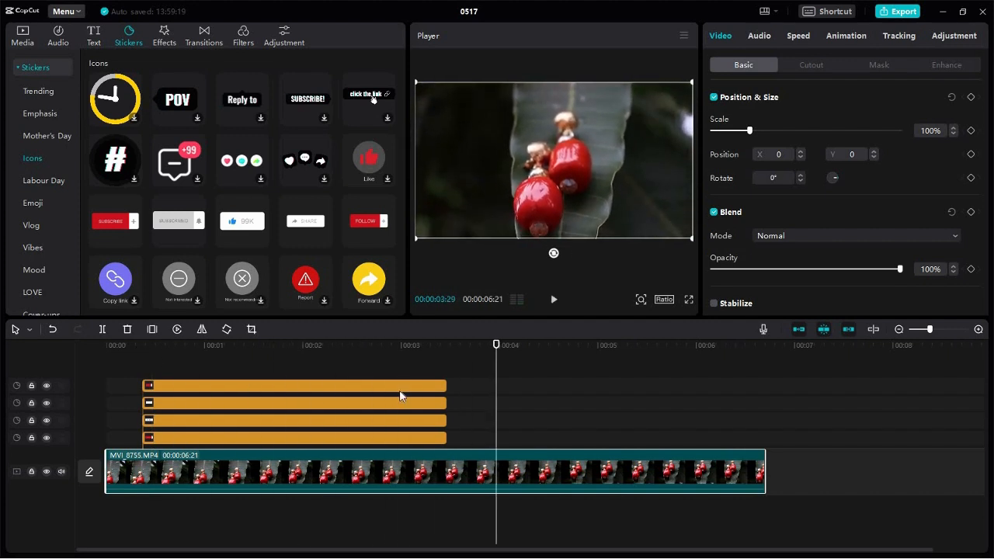
click(401, 389)
ctrl+click(400, 404)
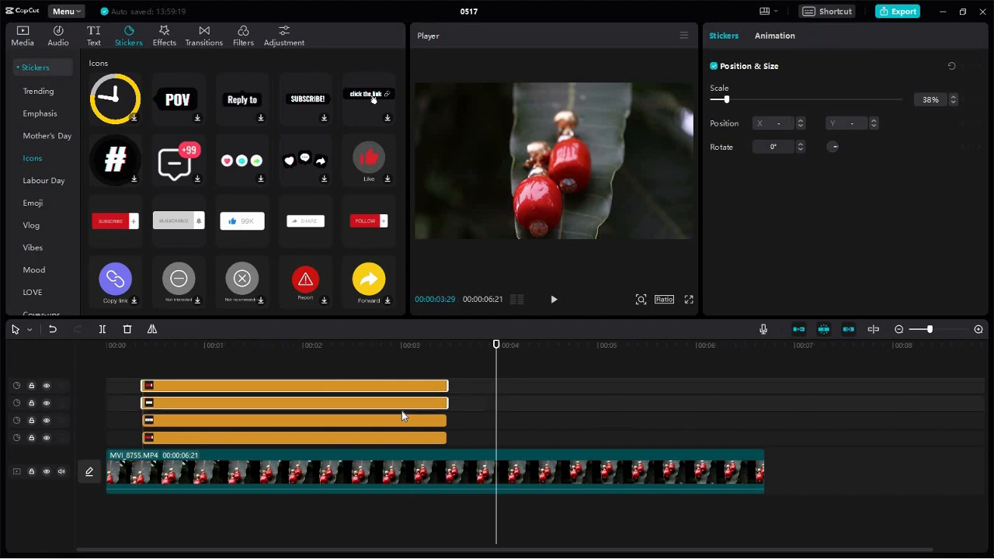
click(461, 390)
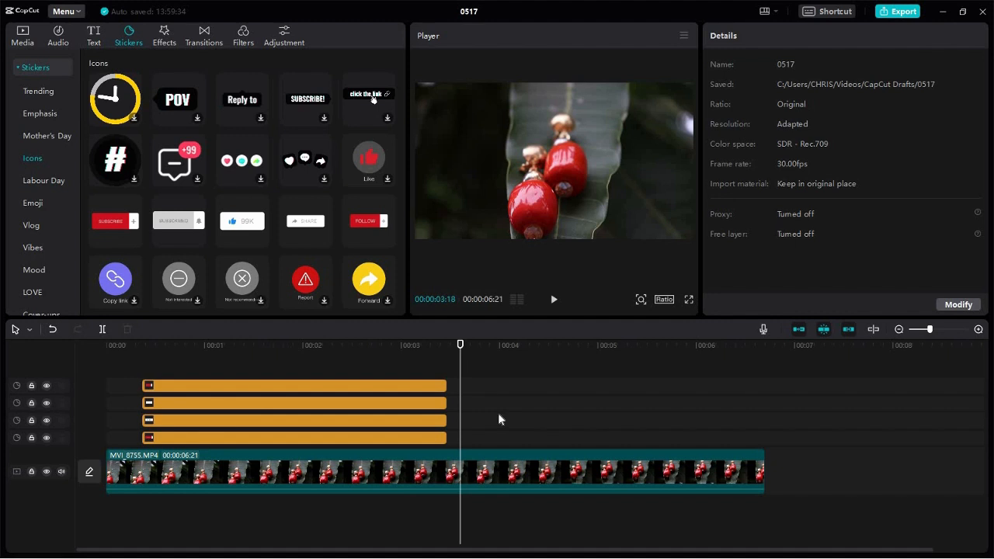
- Select all four stickers at 00:00:02:23 and enlarge them together, bringing the Follow sticker to 47%
click(378, 343)
click(413, 388)
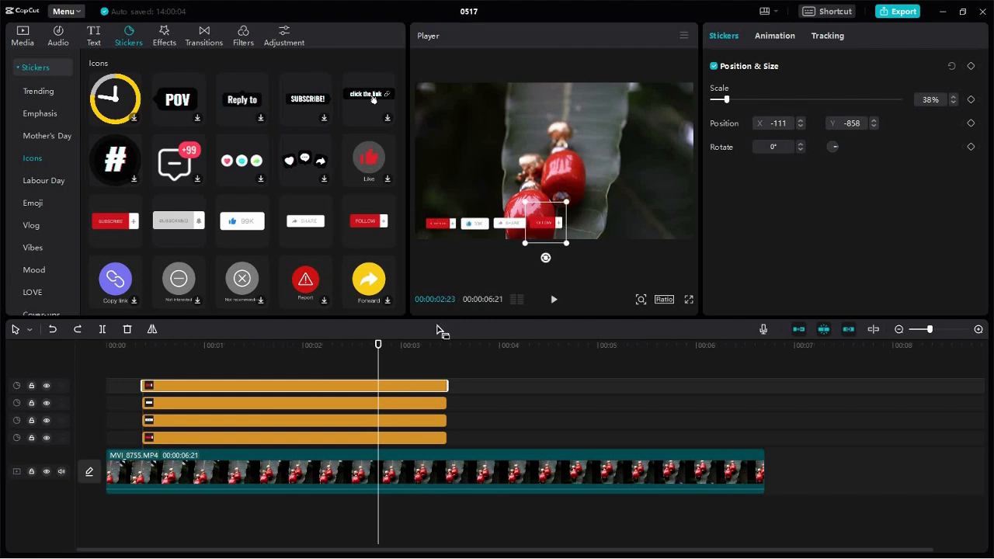
ctrl+click(434, 405)
ctrl+click(433, 423)
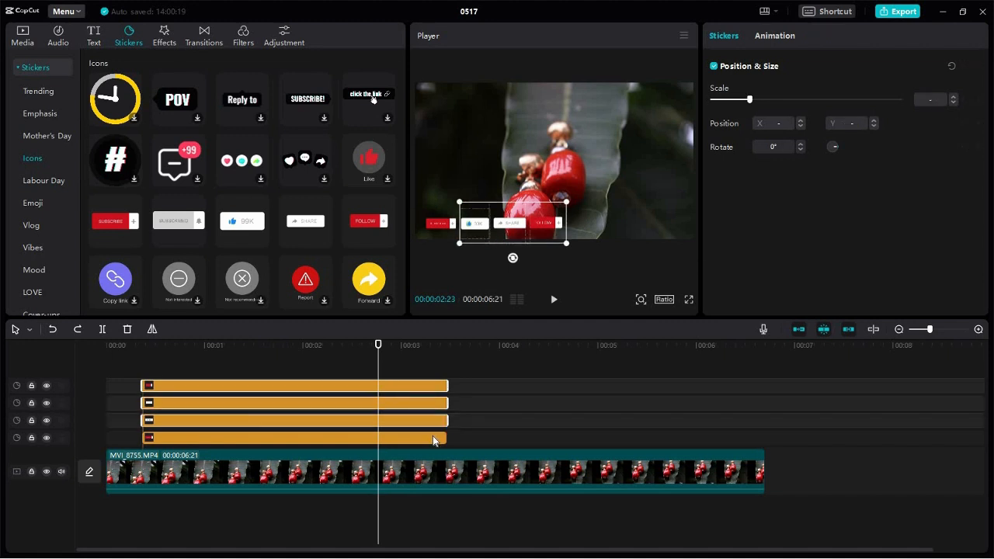
ctrl+click(437, 434)
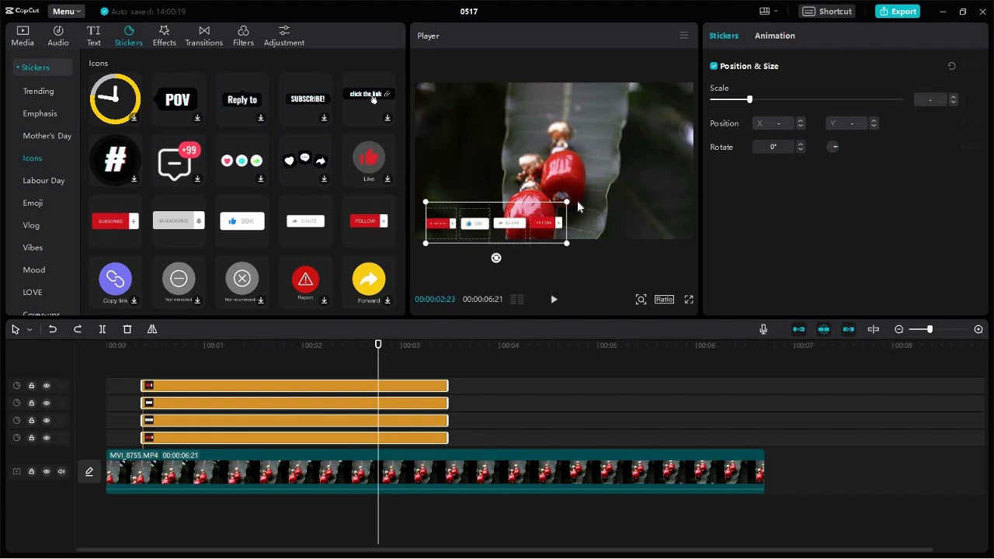
drag(577, 203, 583, 200)
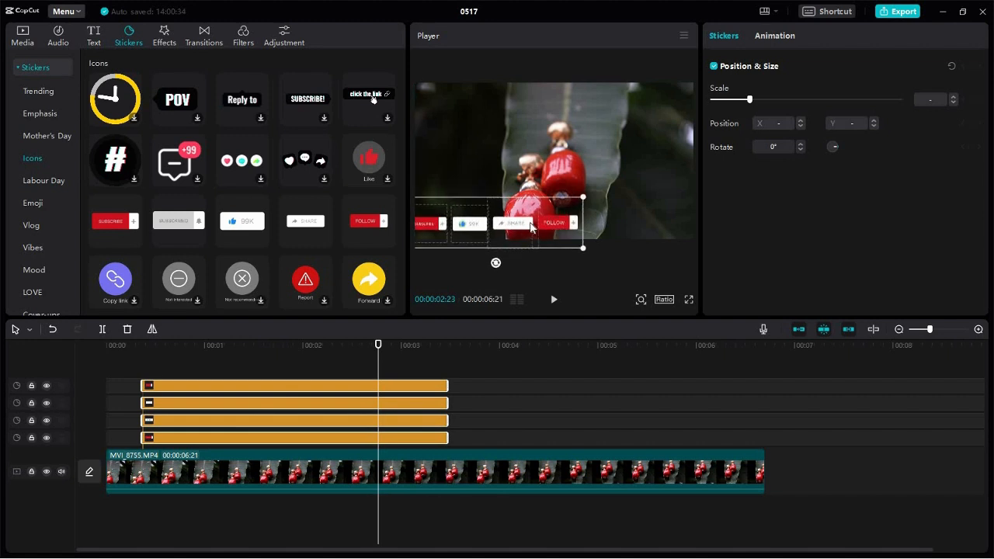
- Undo moving the Follow sticker alone, and shift all four stickers together to the lower centre of the video frame
click(579, 225)
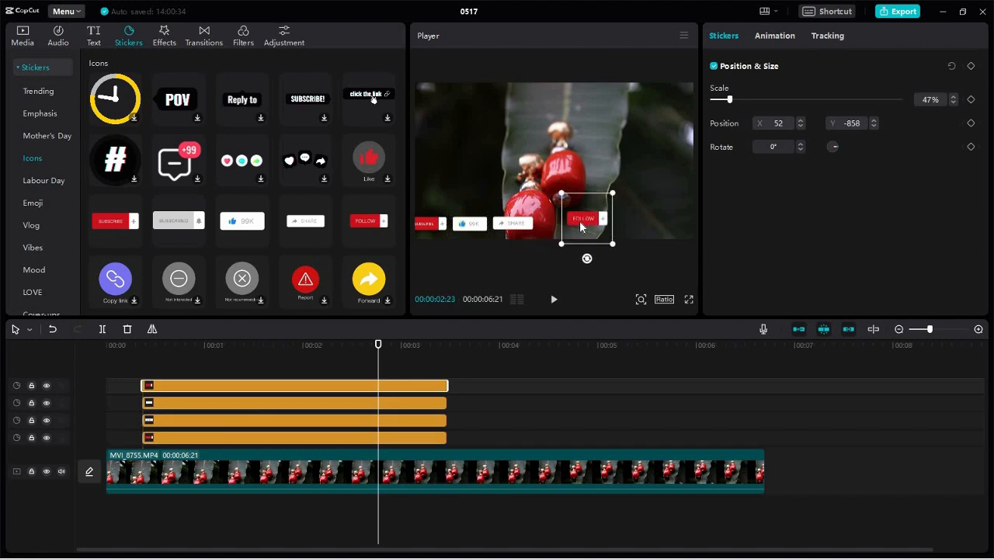
key(ctrl+z)
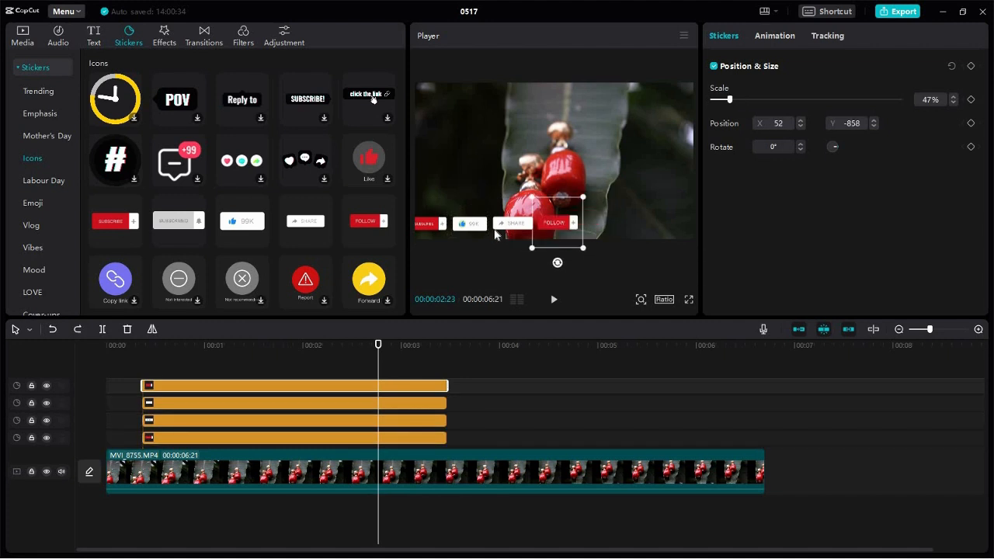
ctrl+click(420, 403)
ctrl+click(429, 420)
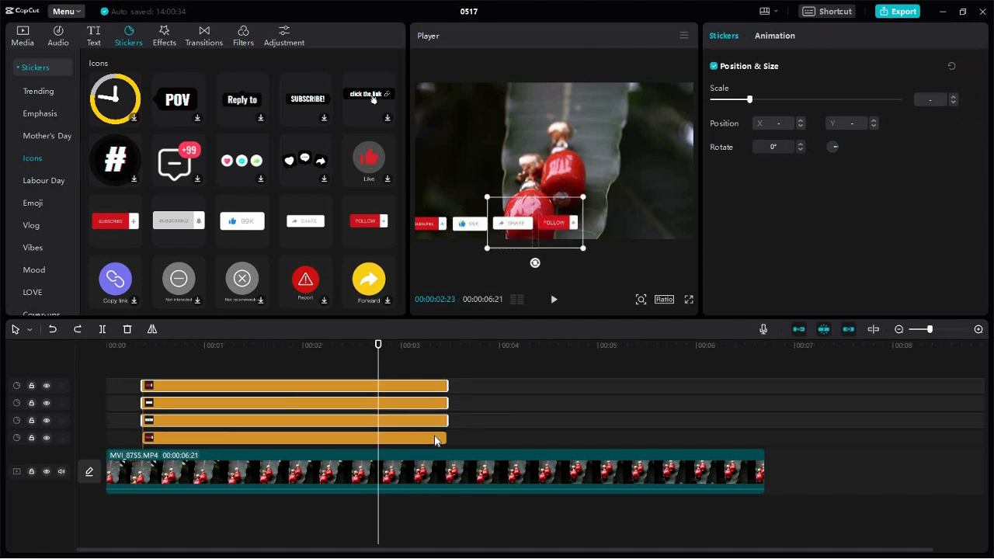
ctrl+click(435, 437)
mouse_move(480, 230)
mouse_down()
mouse_move(529, 231)
mouse_move(479, 224)
mouse_move(495, 236)
mouse_move(492, 227)
mouse_up()
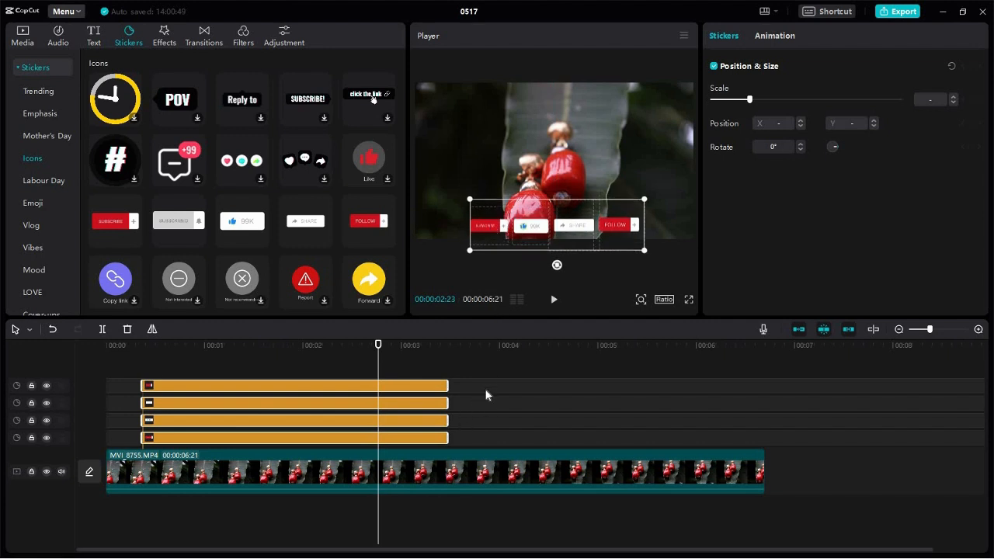
- Extend the ends of the Follow, Share and like counter stickers on the timeline to about 00:00:05:27
click(486, 412)
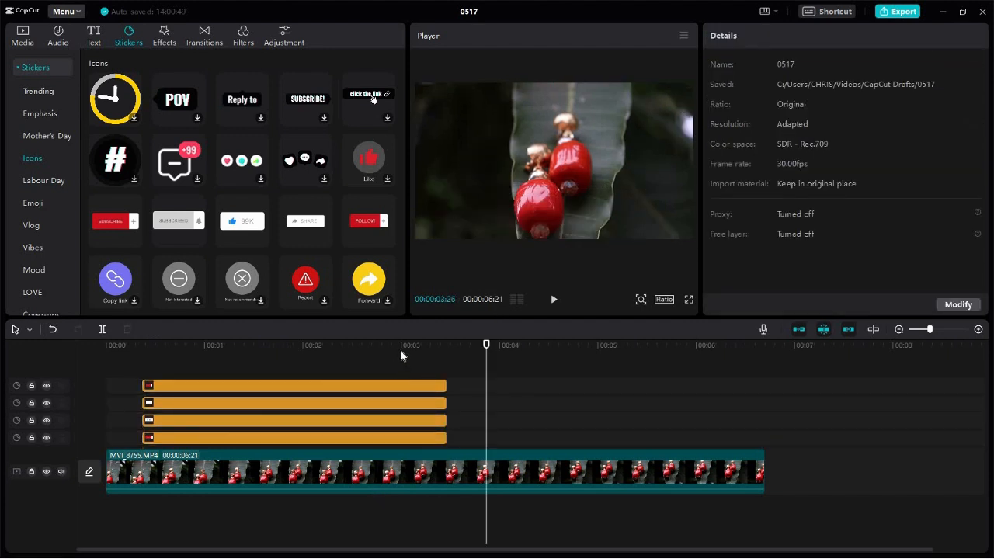
click(404, 347)
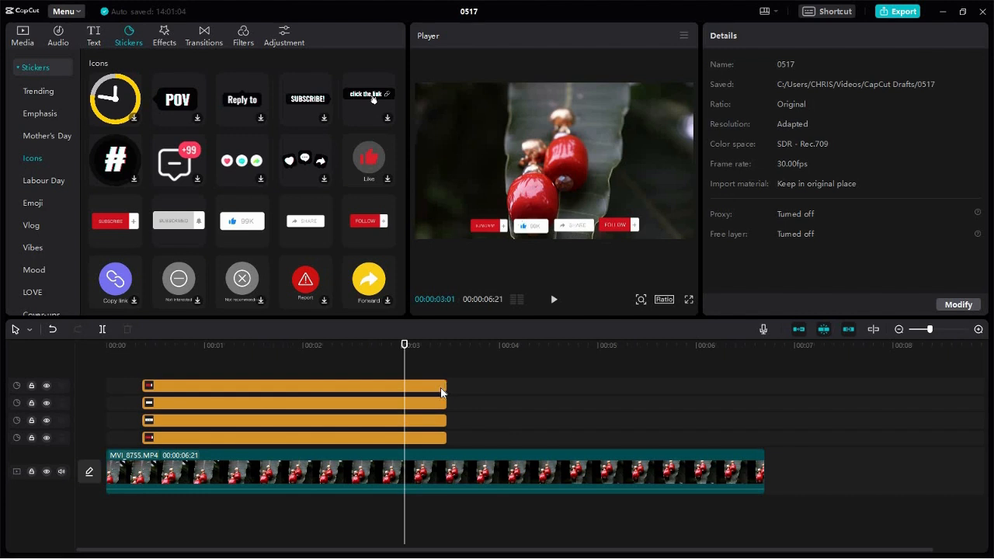
drag(443, 385, 677, 385)
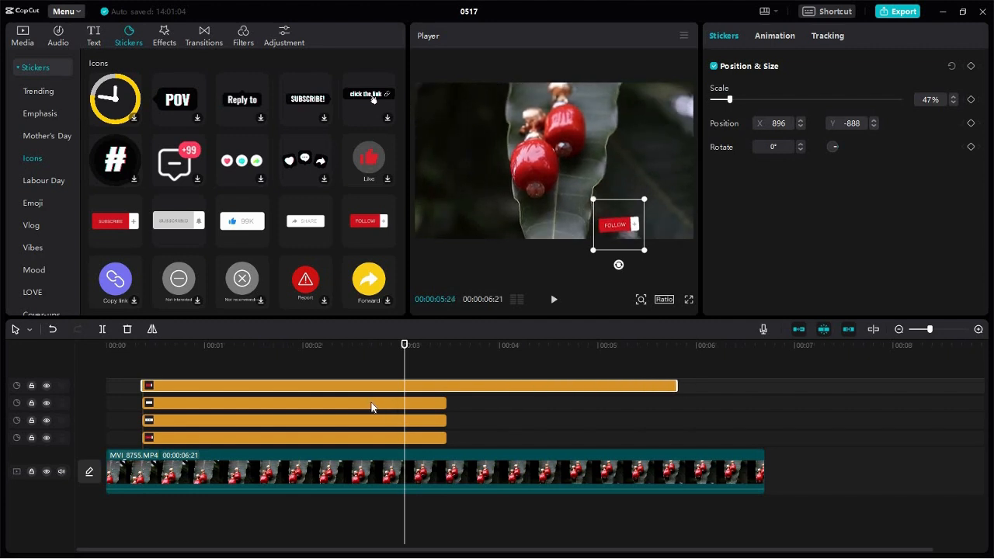
click(444, 404)
drag(556, 408, 685, 407)
drag(443, 420, 684, 435)
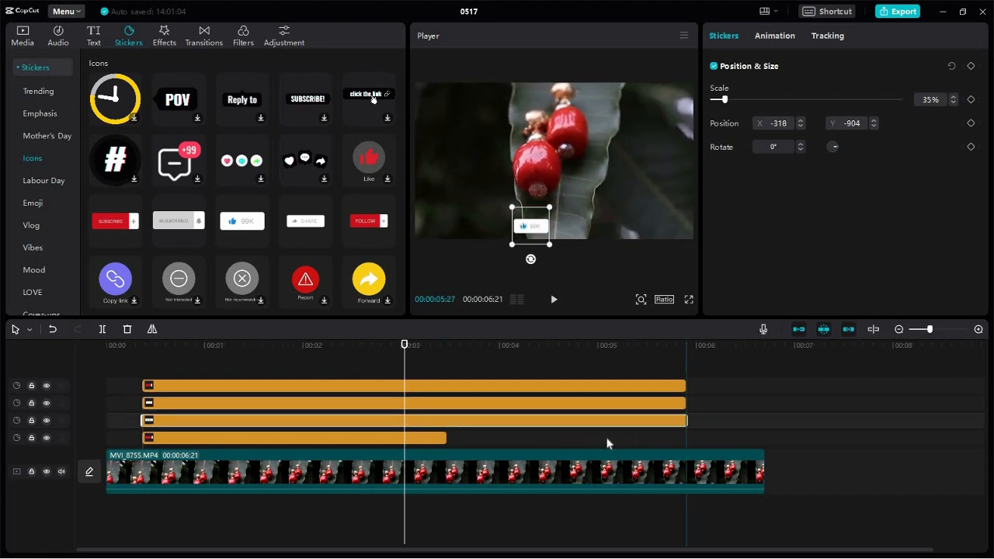
- Lengthen the Subscribe sticker slightly and trim the like counter, Share and Follow stickers so all four end together shortly before the 00:04 mark
drag(443, 440, 475, 439)
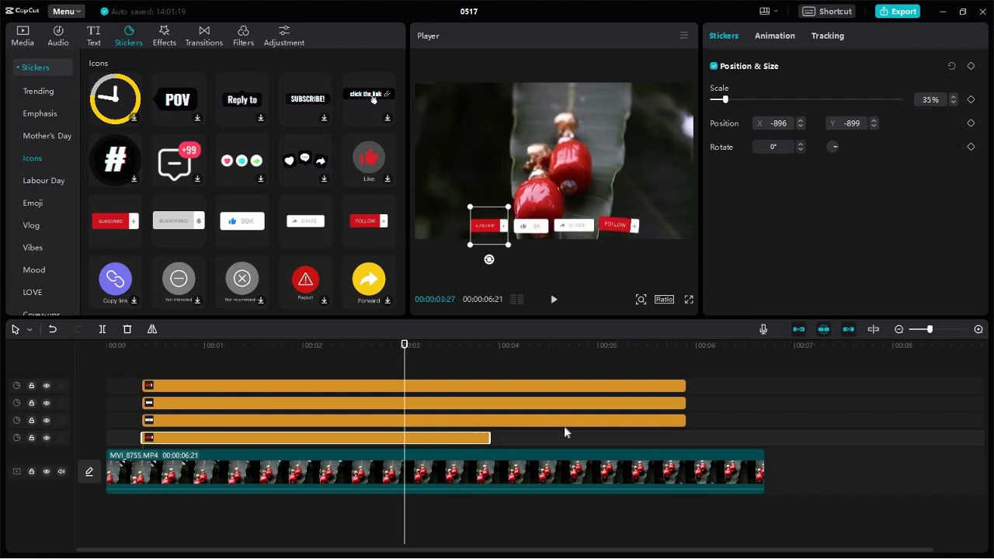
click(685, 420)
drag(684, 420, 476, 401)
click(682, 402)
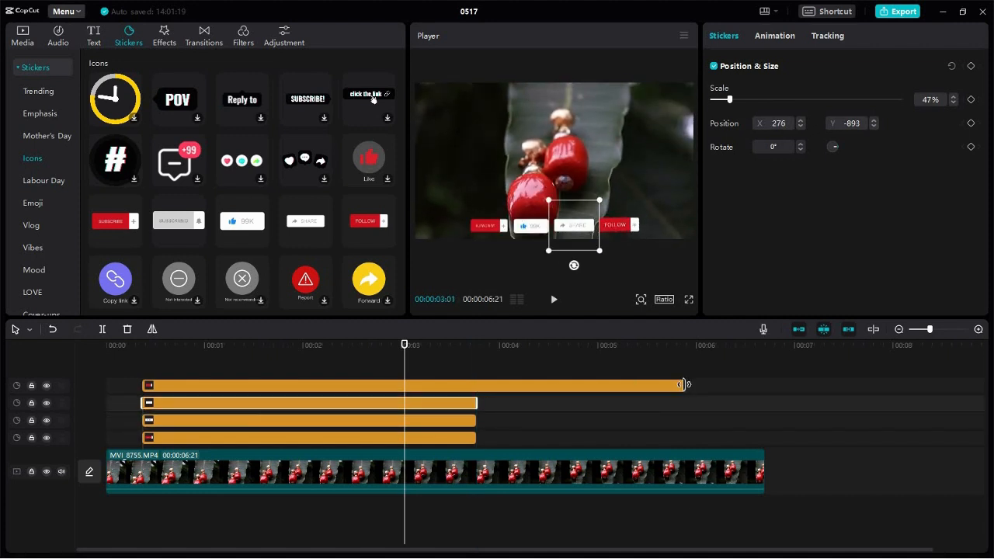
click(680, 386)
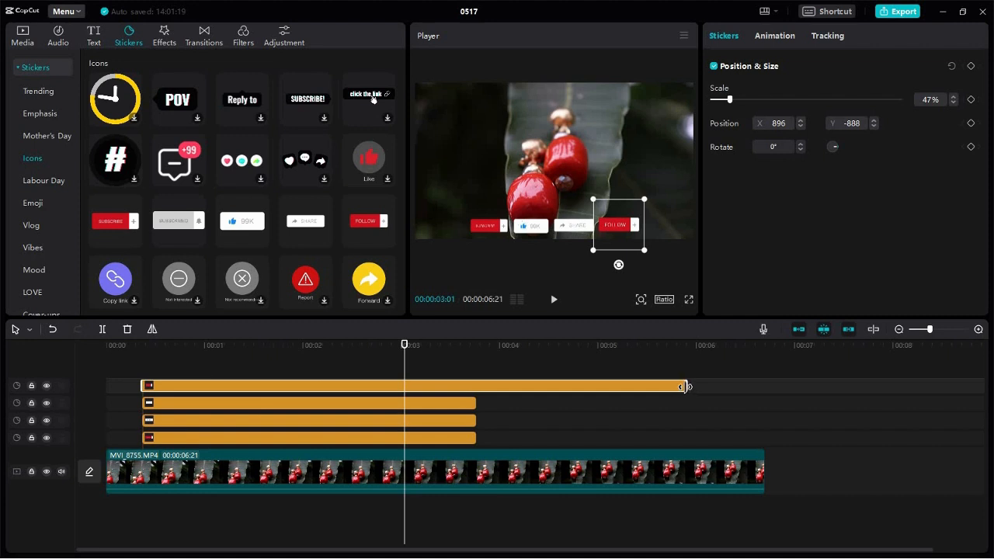
drag(683, 386, 472, 398)
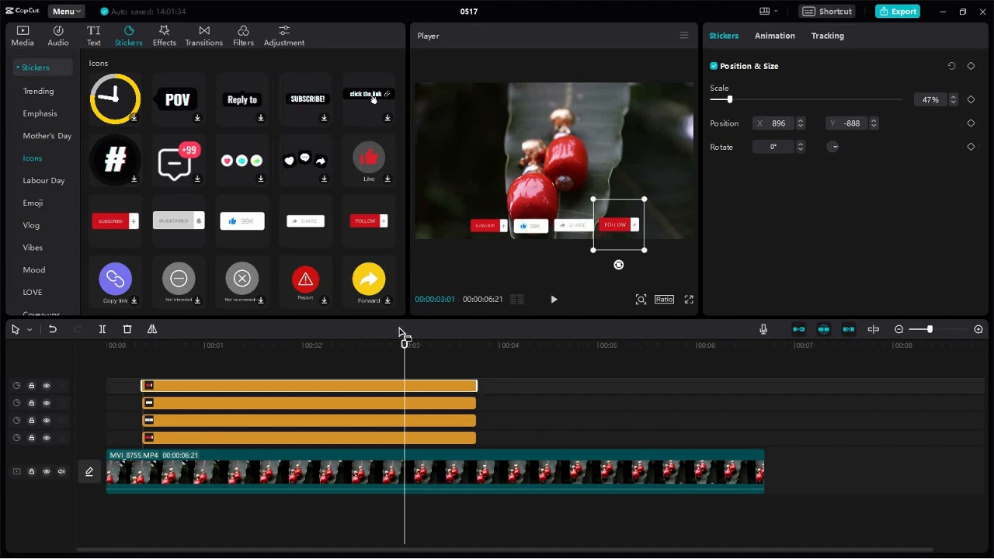
- Play the video from 00:00:00:10 until past the new sticker ends to review the retimed buttons
click(131, 381)
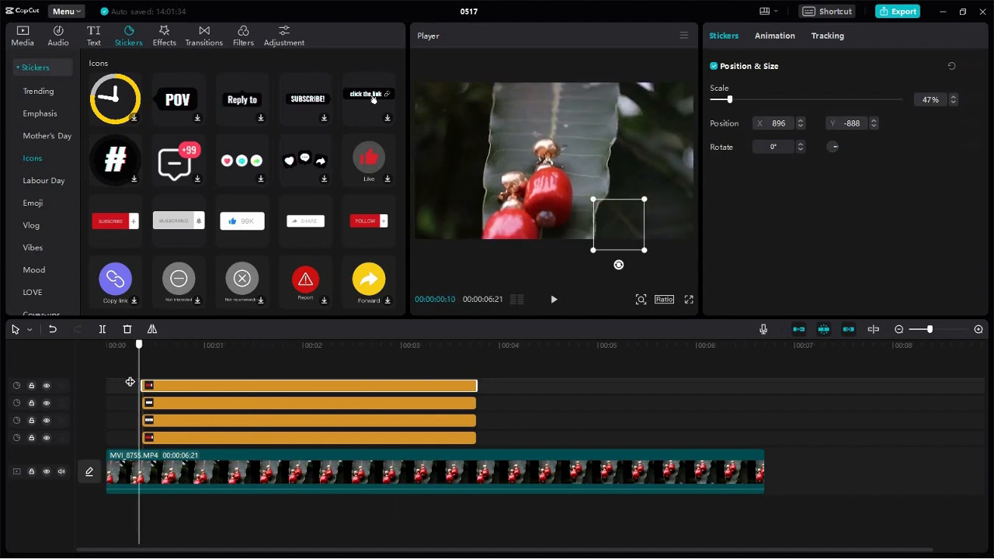
key(space)
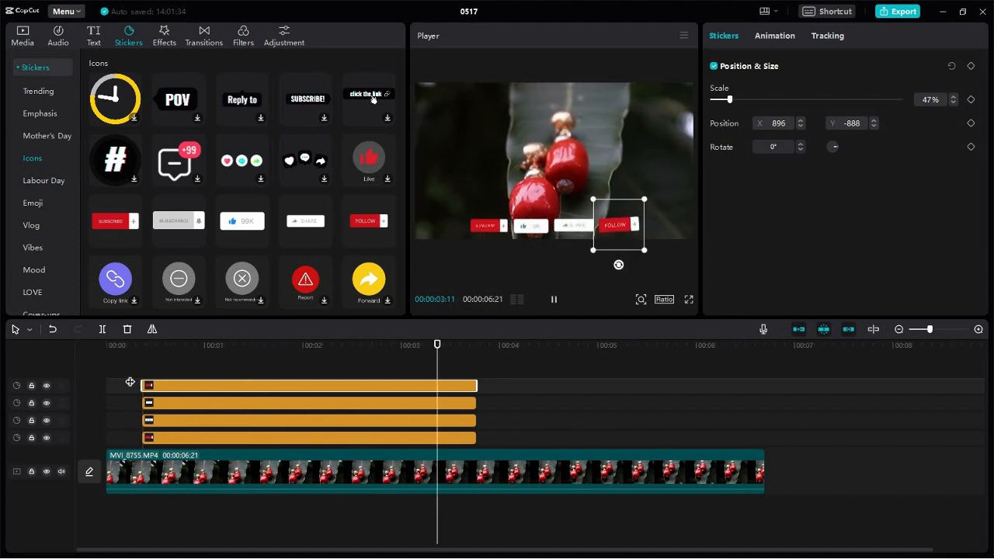
key(space)
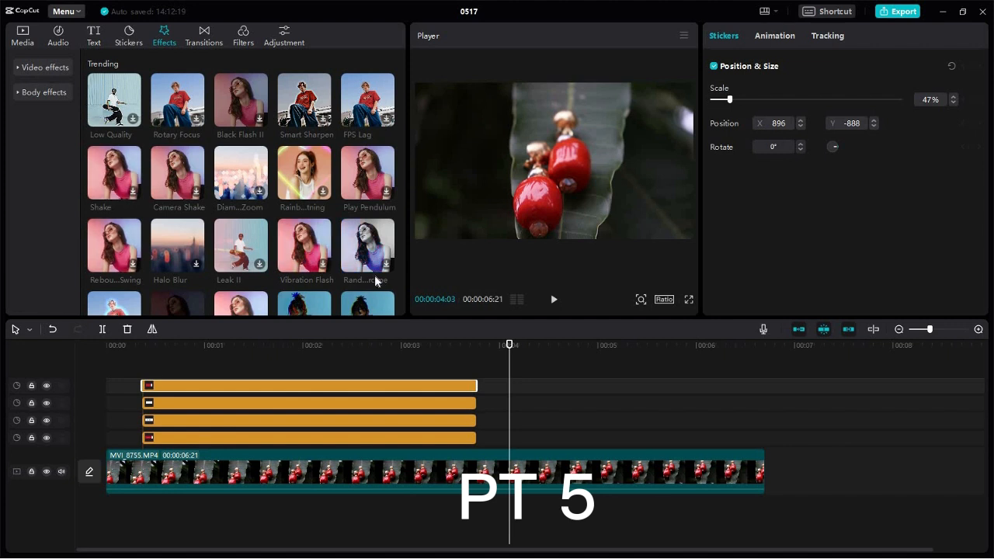
- Open the effects library and look through the Trending and Opening & closing effect thumbnails
click(129, 36)
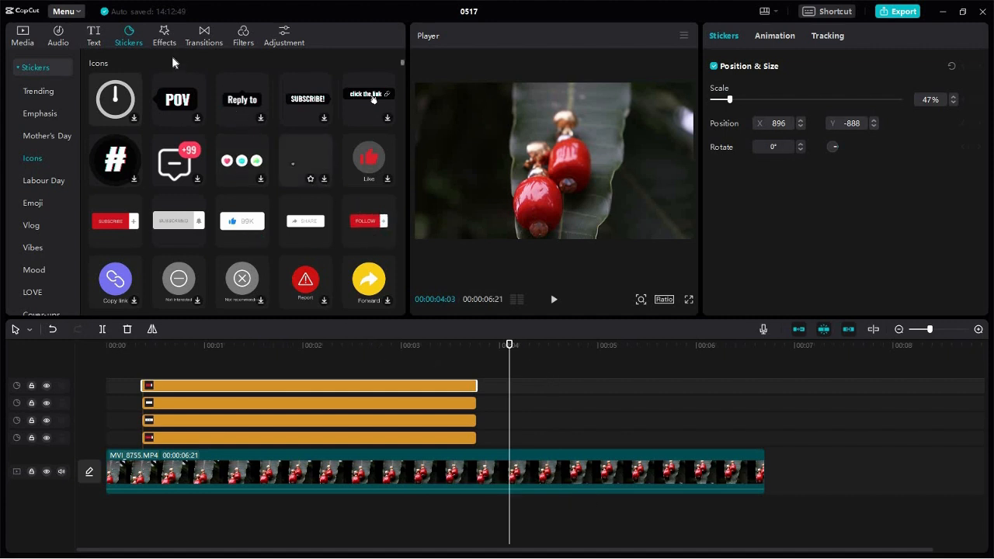
click(164, 34)
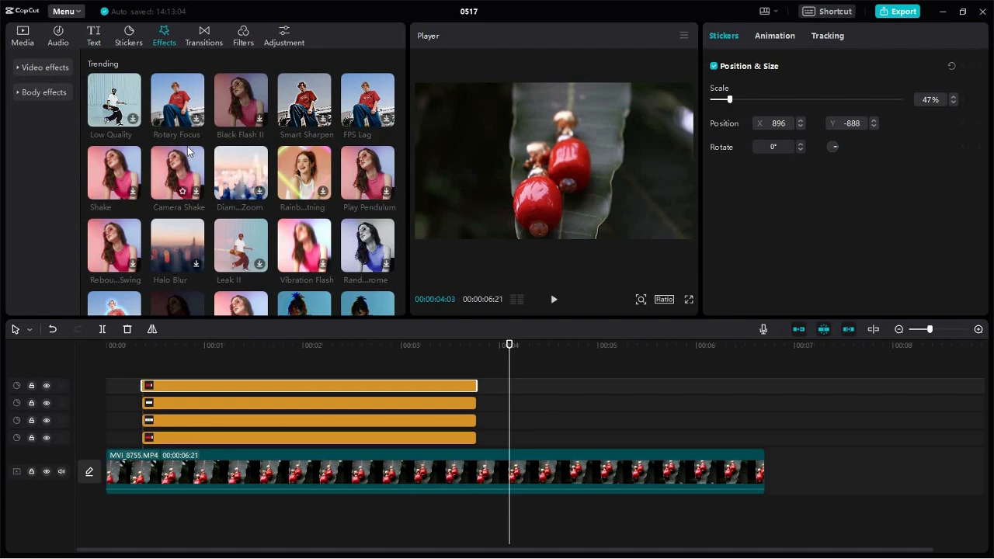
scroll(180, 116, down, 2)
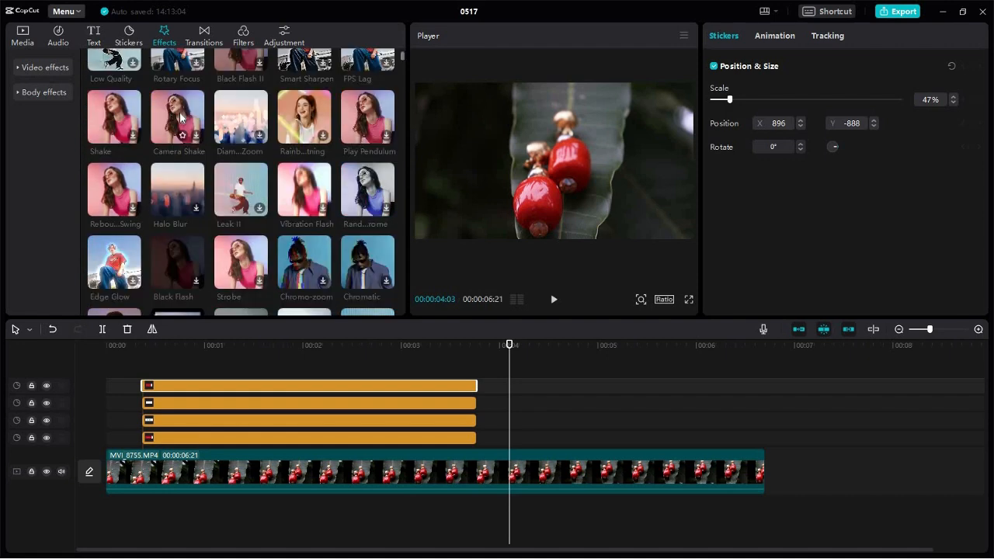
scroll(180, 116, down, 3)
scroll(181, 116, down, 5)
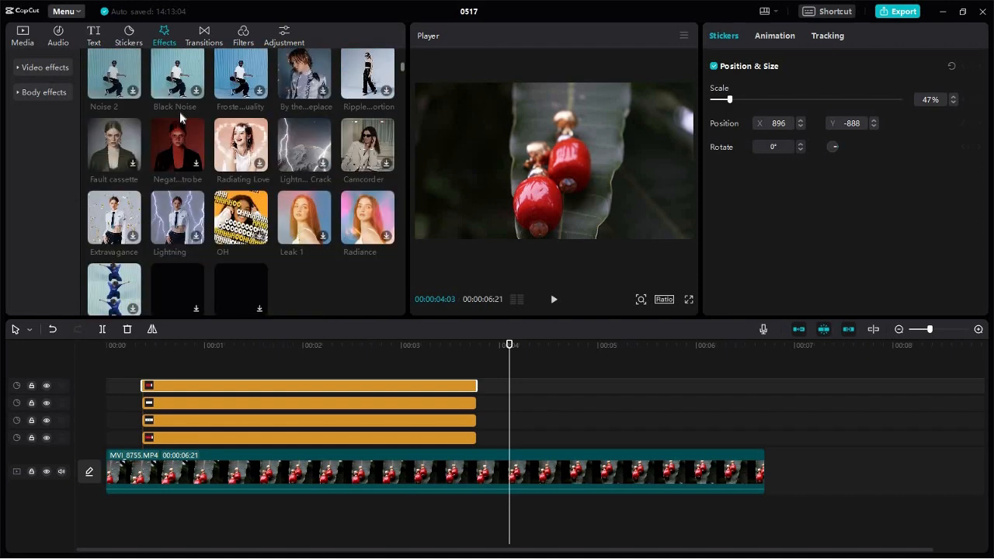
scroll(182, 115, down, 1)
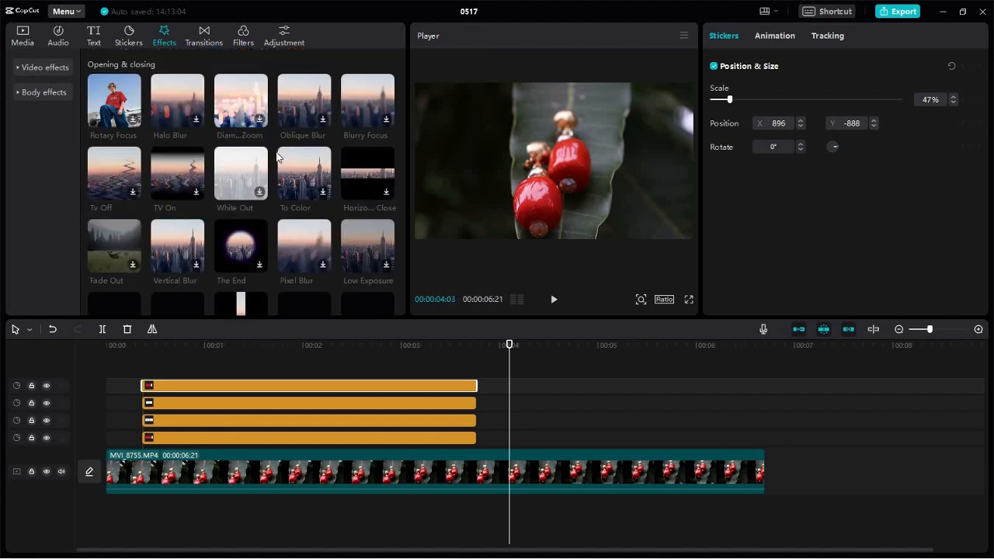
scroll(276, 156, up, 4)
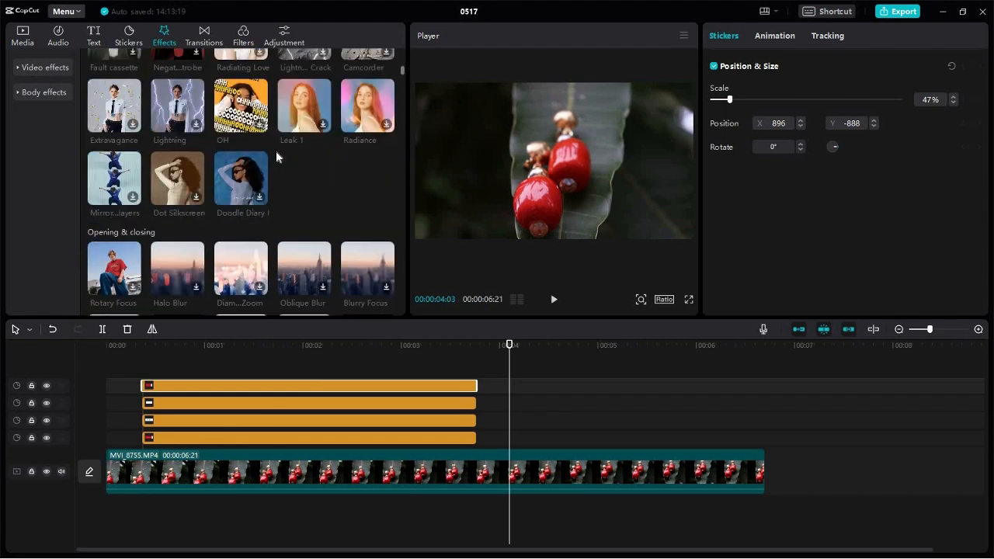
scroll(275, 156, up, 3)
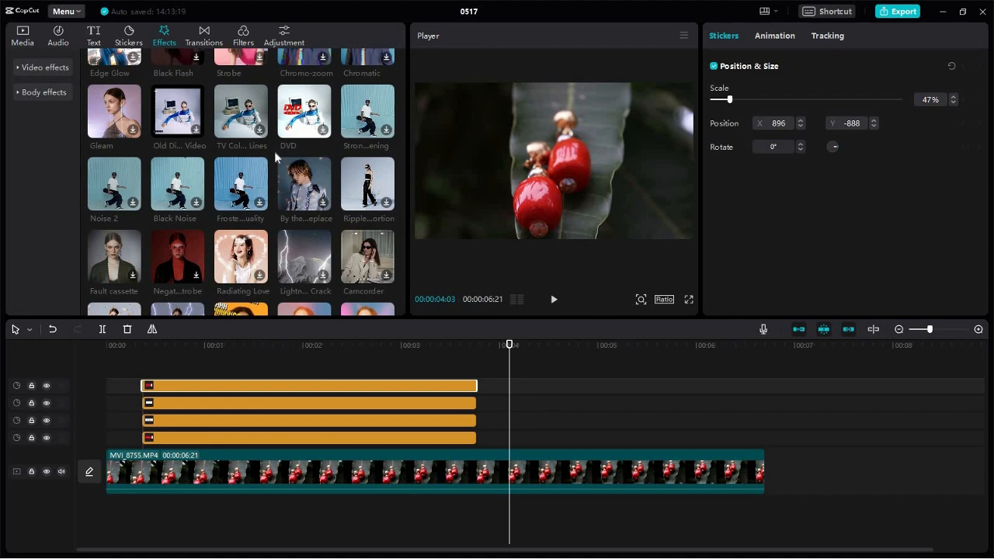
scroll(275, 156, up, 2)
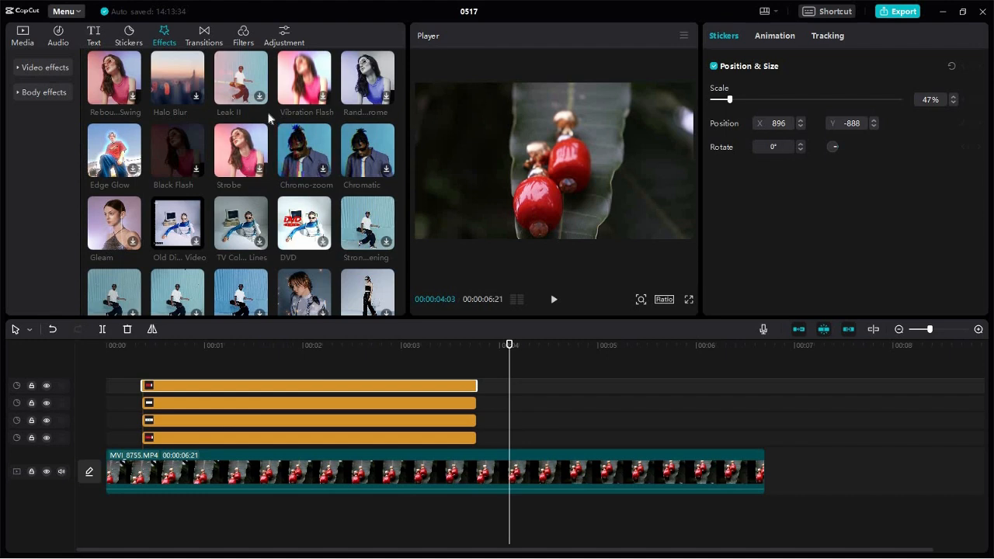
scroll(268, 118, up, 3)
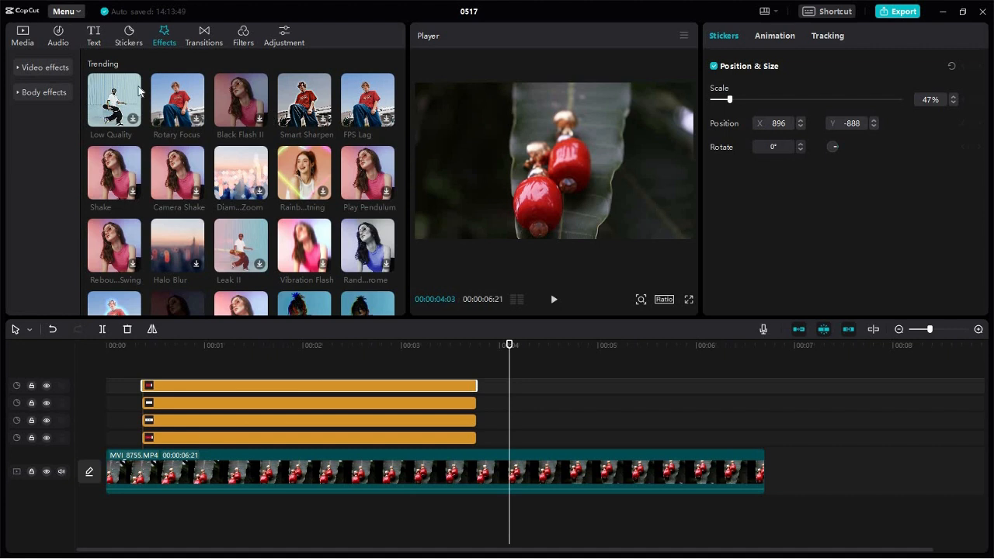
- Expand the video effects categories and examine Opening & closing, Lens, Nightclub, Star, Retro and TV, plus the remaining category names
click(19, 67)
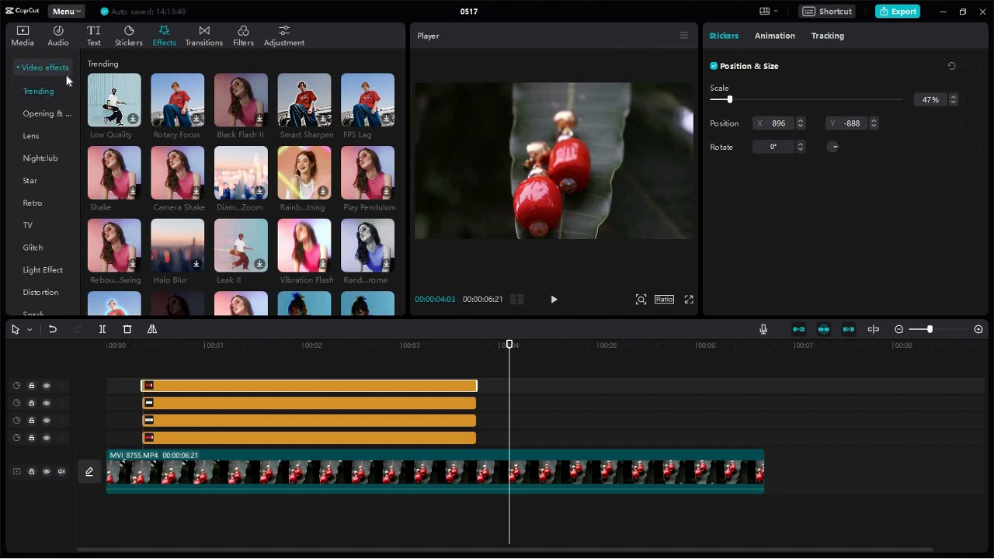
scroll(48, 82, down, 1)
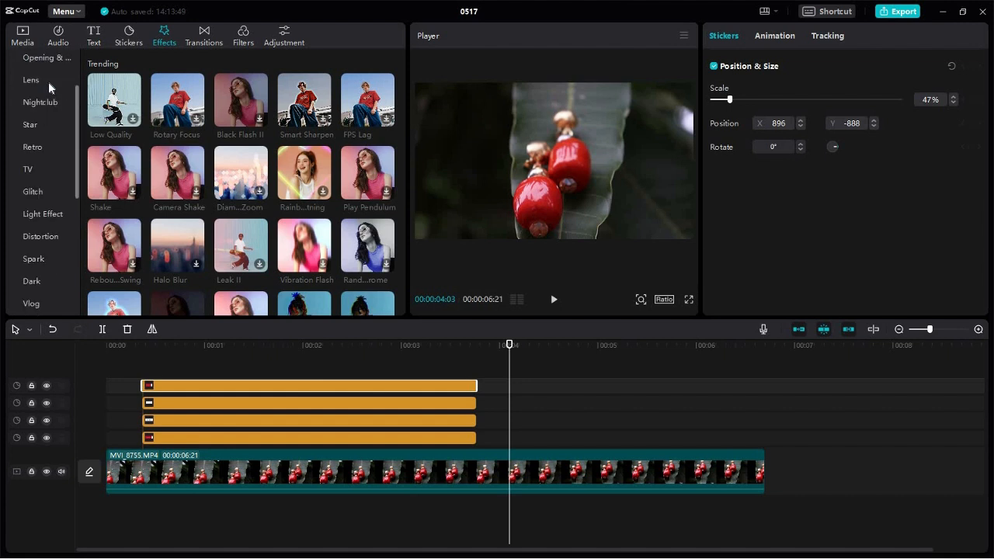
scroll(49, 109, up, 1)
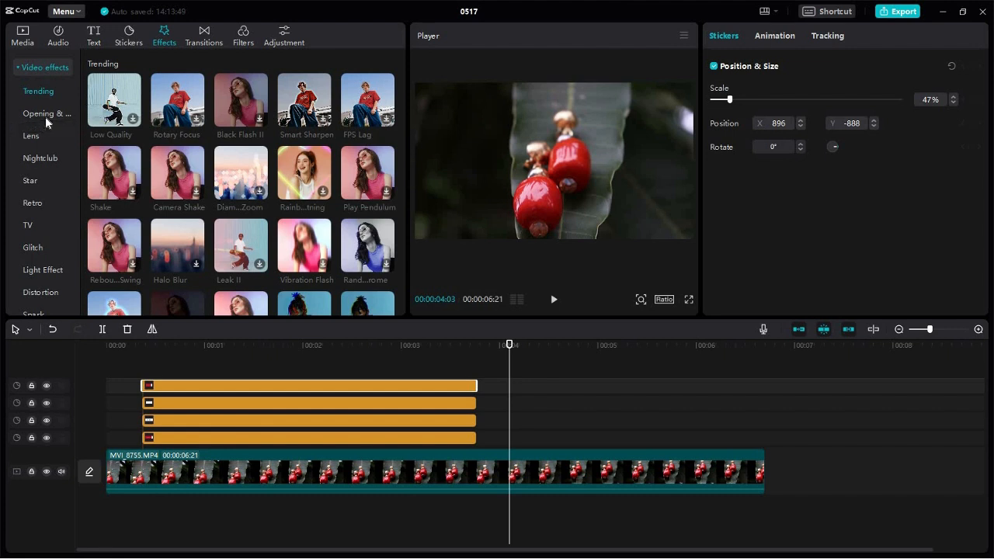
click(45, 116)
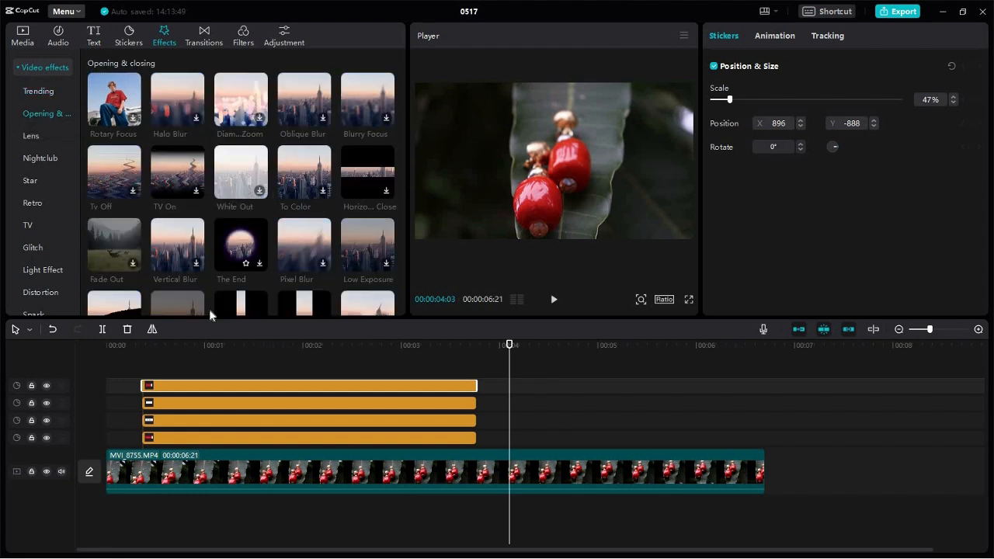
click(40, 136)
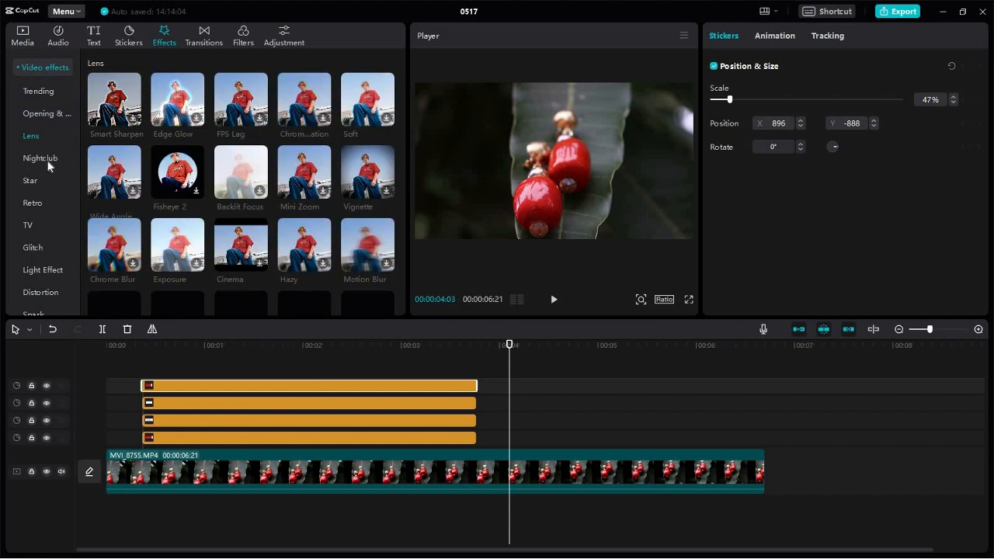
click(54, 159)
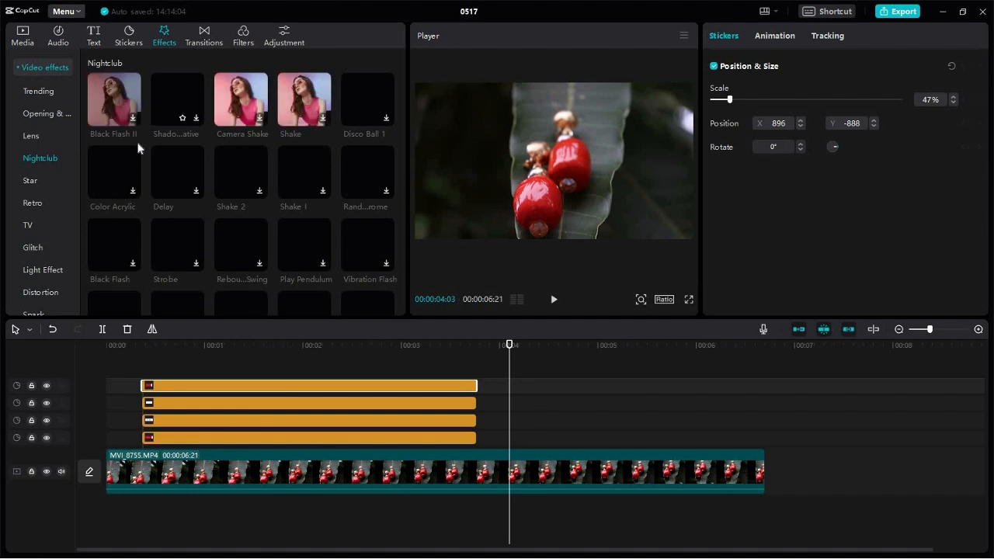
click(31, 181)
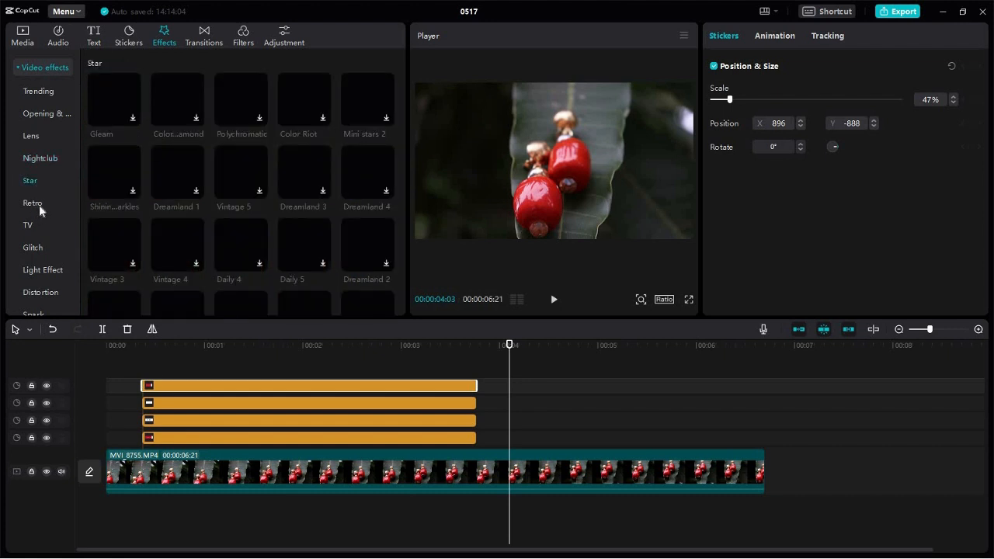
click(35, 203)
click(38, 225)
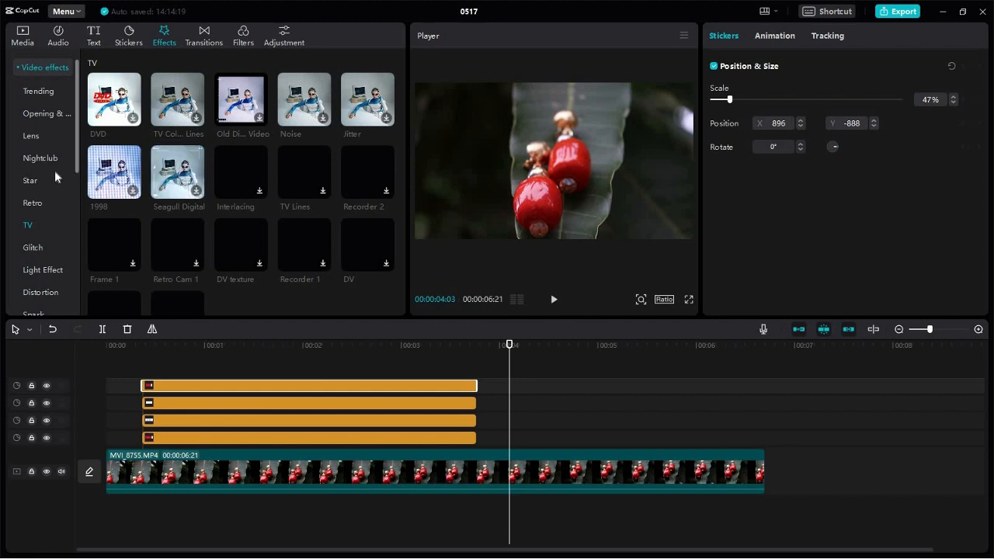
scroll(50, 207, down, 5)
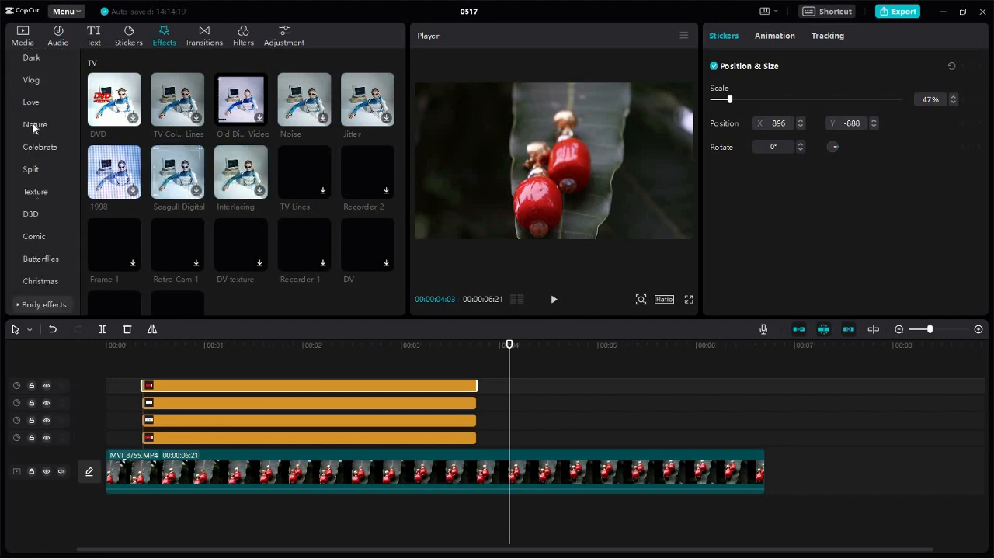
scroll(39, 96, up, 5)
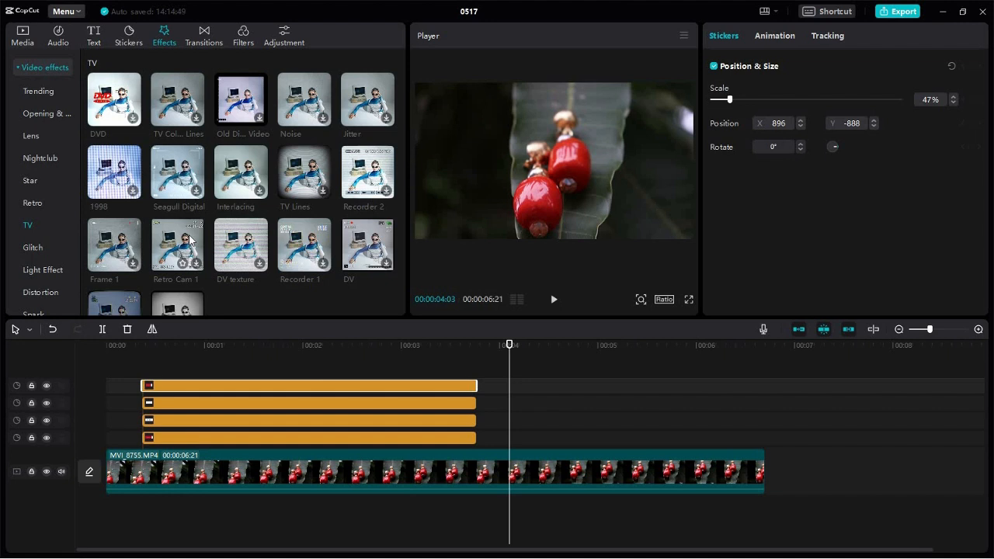
- Collapse the video effects categories, expand the body effects and examine the Trending and Superpowers effects
click(22, 74)
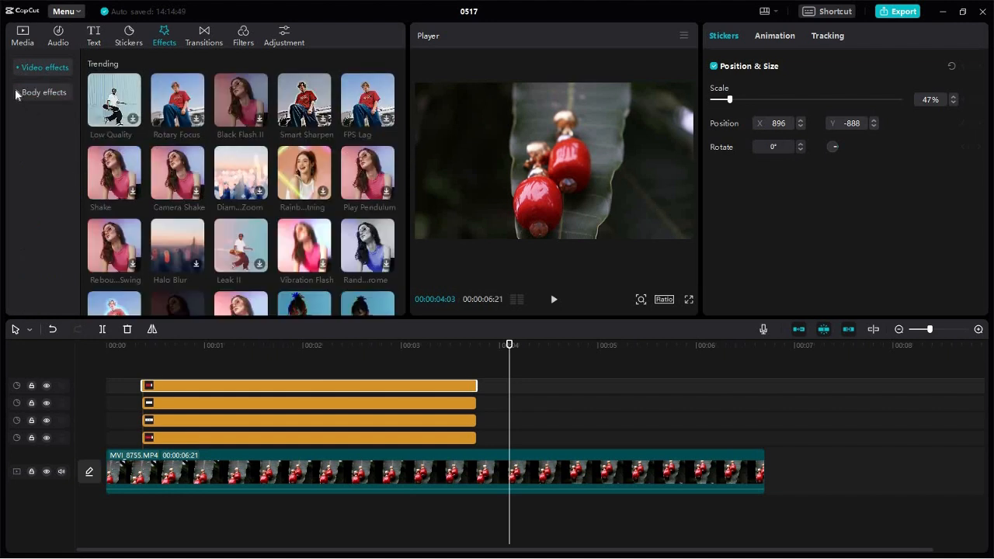
click(17, 93)
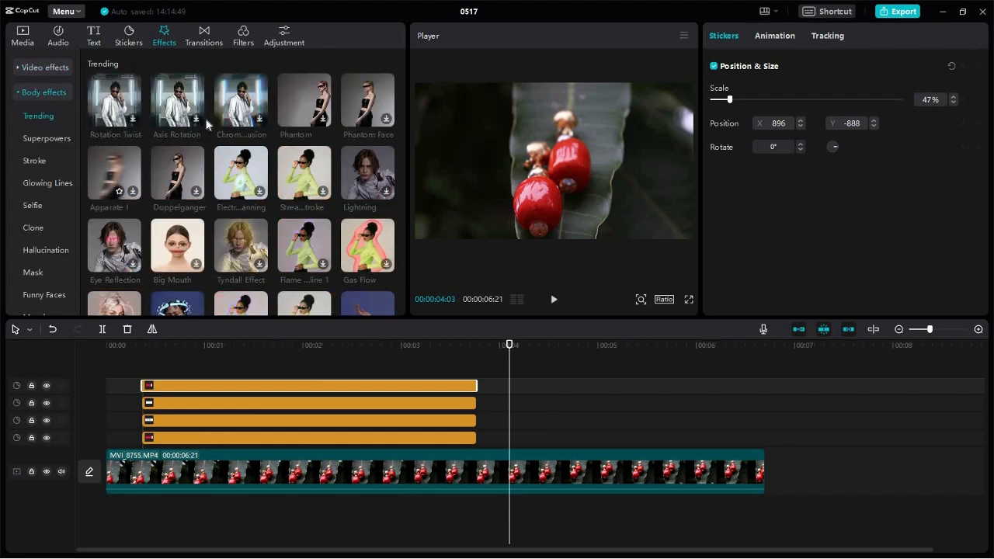
scroll(302, 161, down, 3)
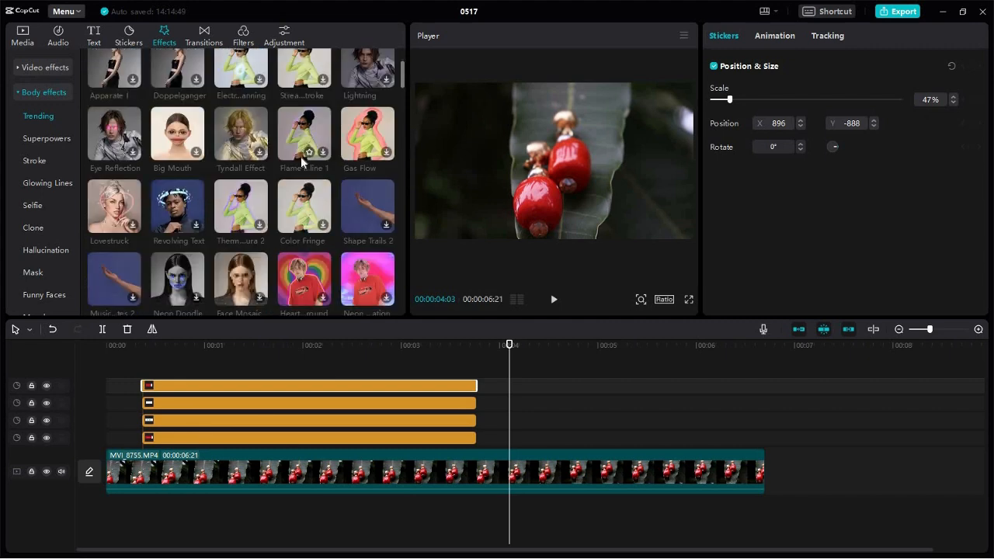
scroll(301, 160, up, 3)
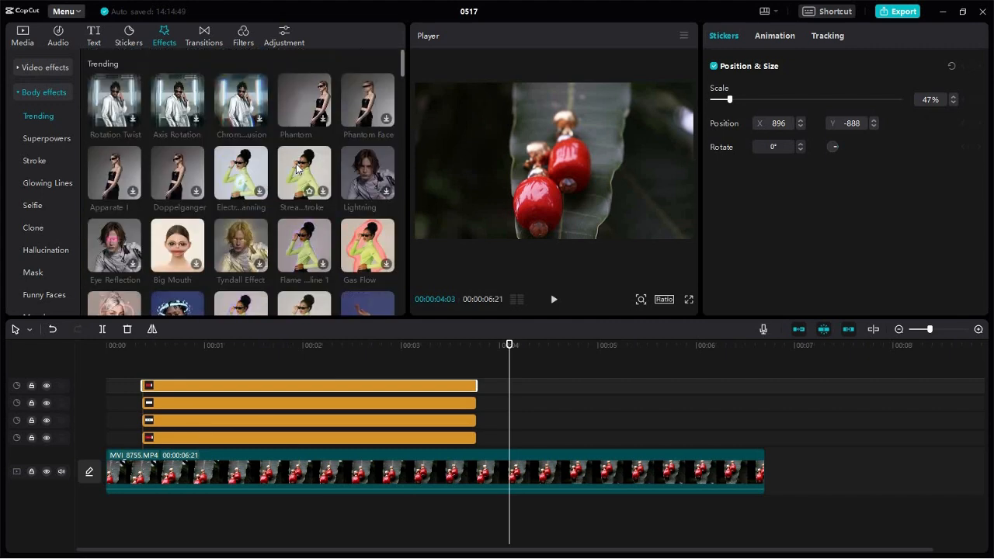
click(39, 137)
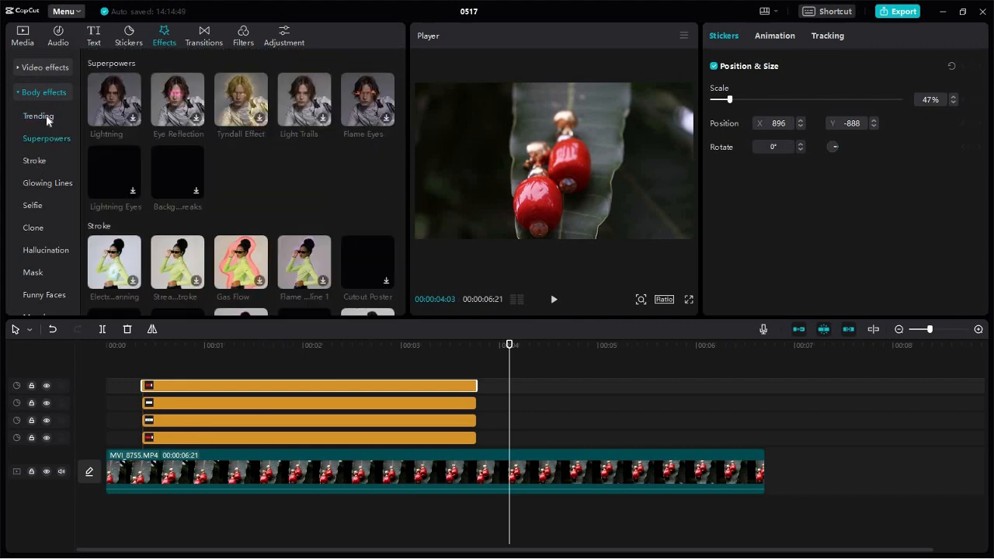
- Examine the Trending, Stroke, Glowing Lines and Selfie body effects, and collapse the body effects categories
click(40, 115)
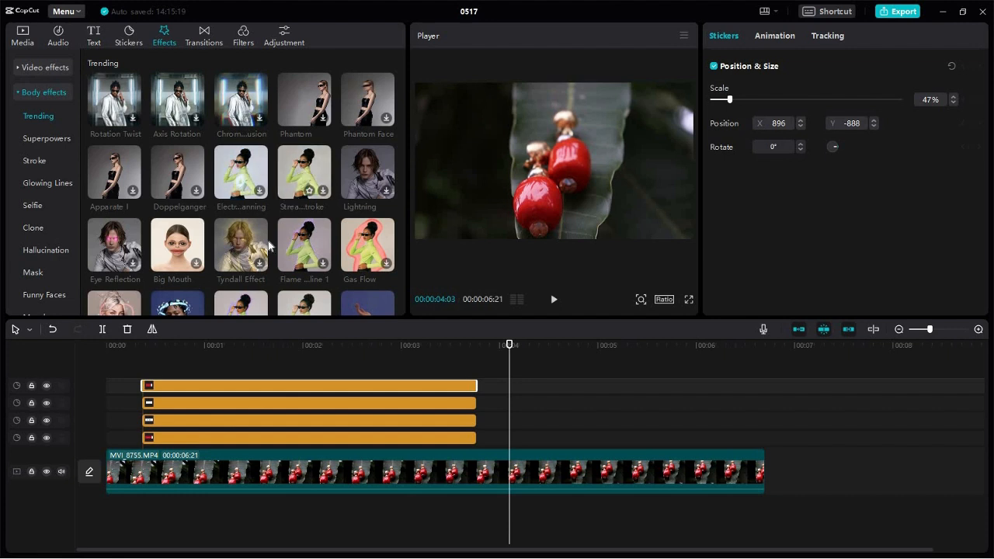
click(35, 160)
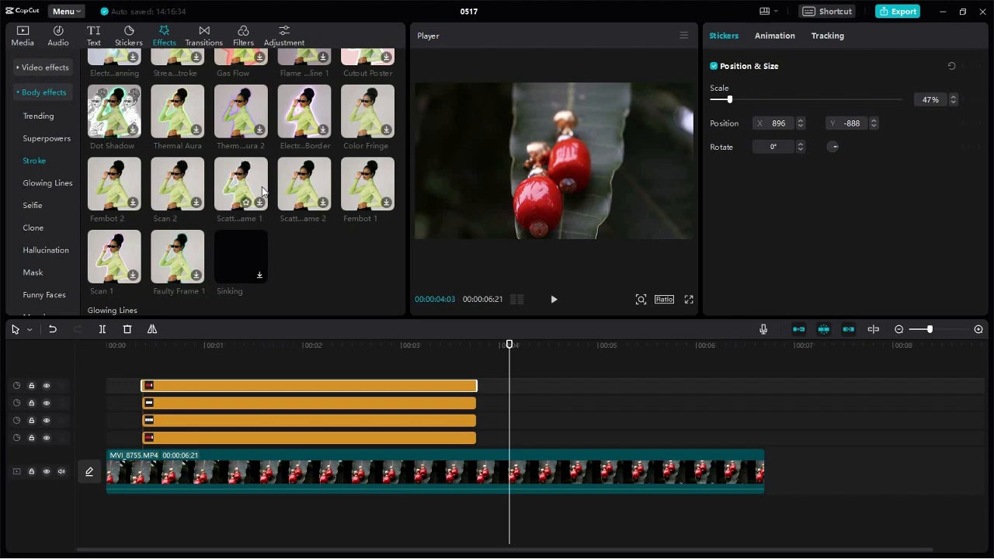
scroll(233, 179, down, 3)
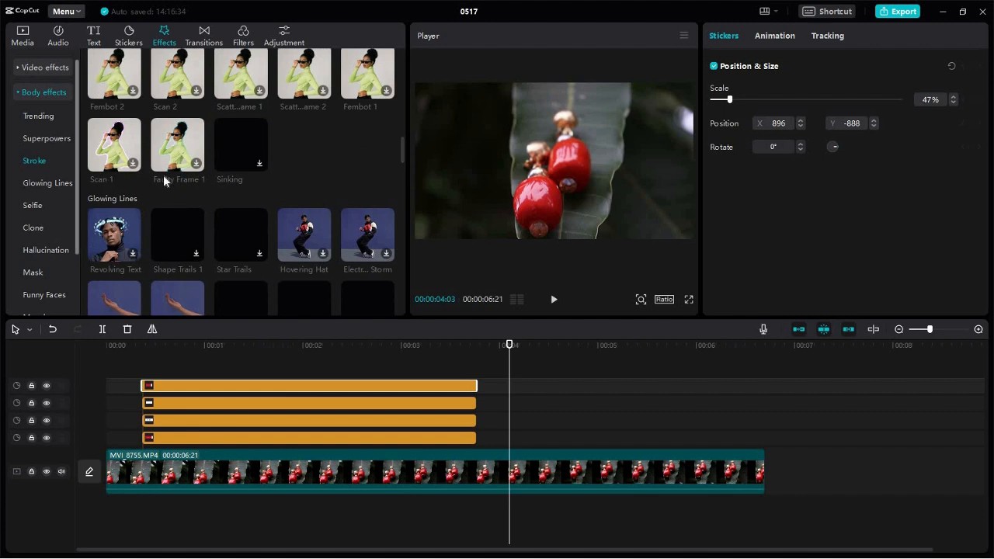
click(56, 182)
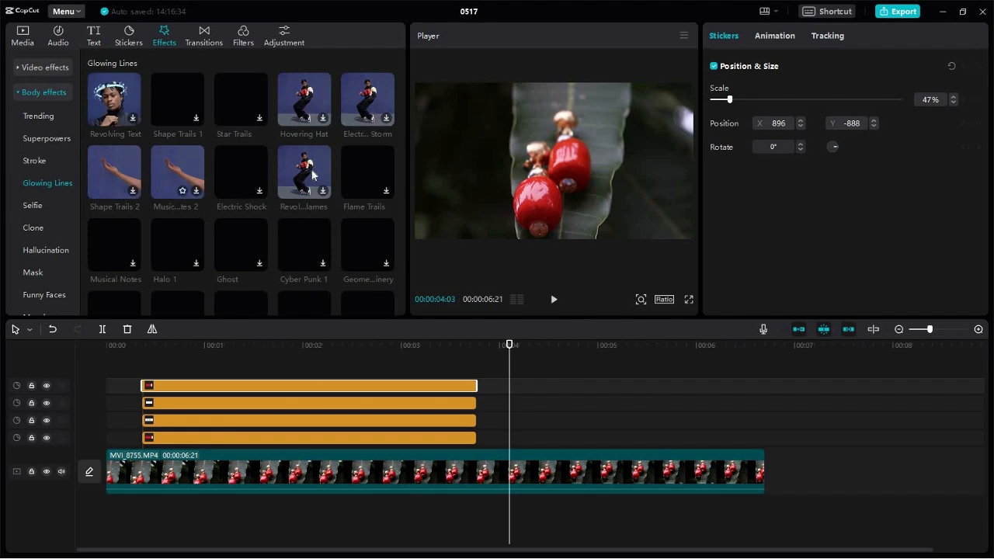
scroll(130, 191, down, 1)
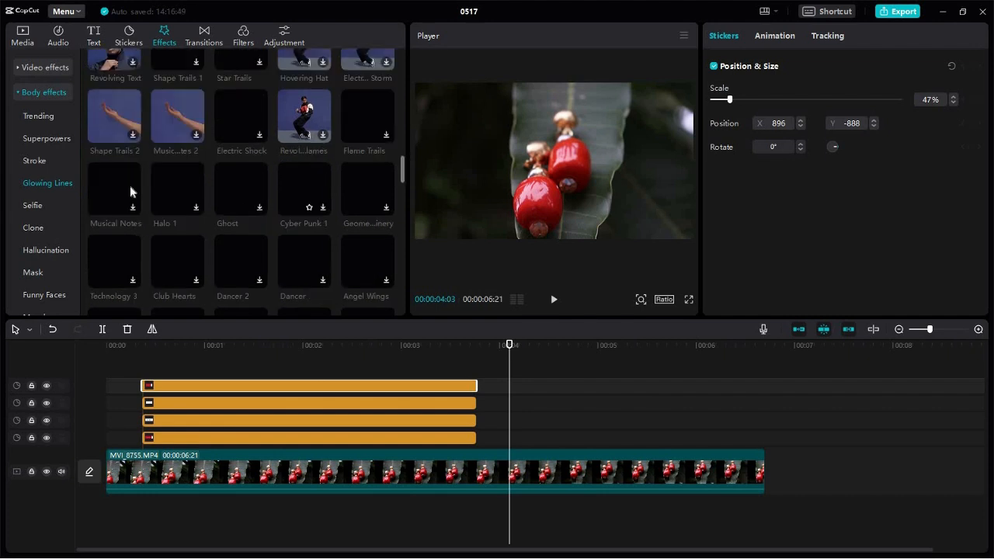
click(35, 207)
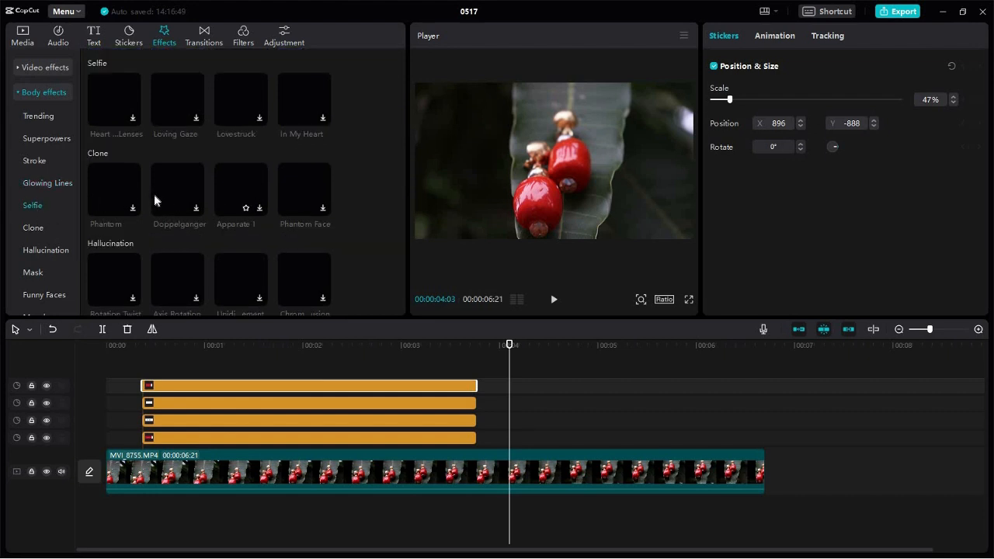
scroll(155, 199, up, 5)
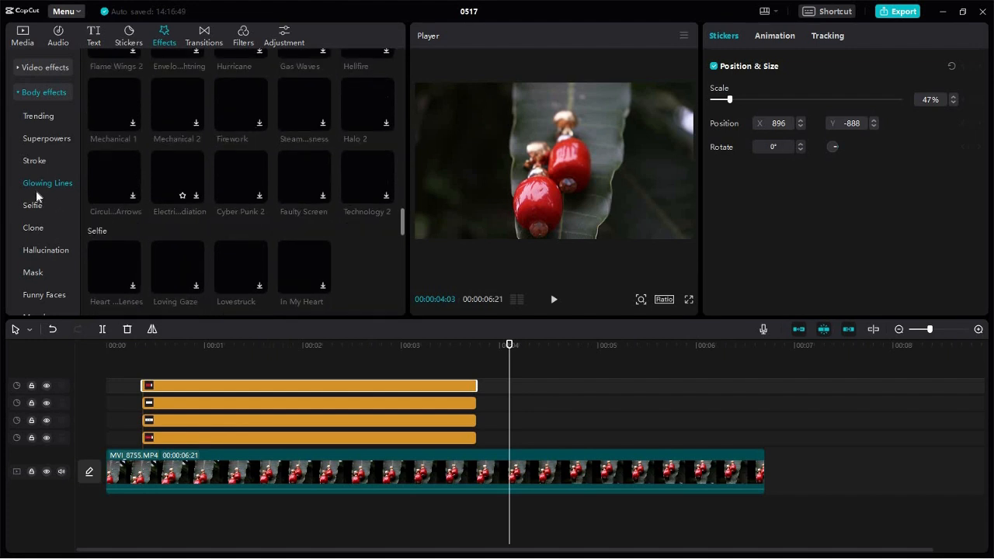
scroll(44, 192, down, 2)
scroll(45, 136, up, 2)
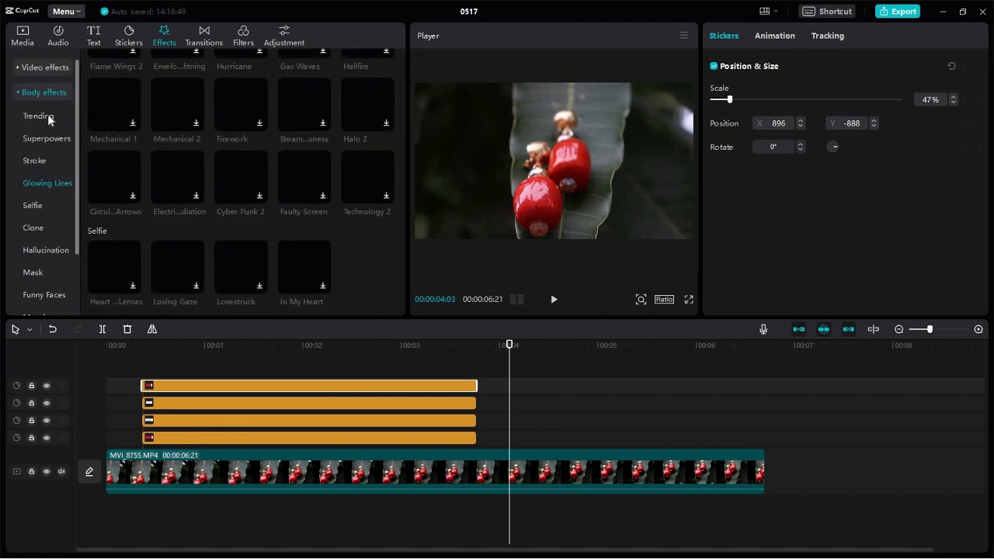
click(19, 96)
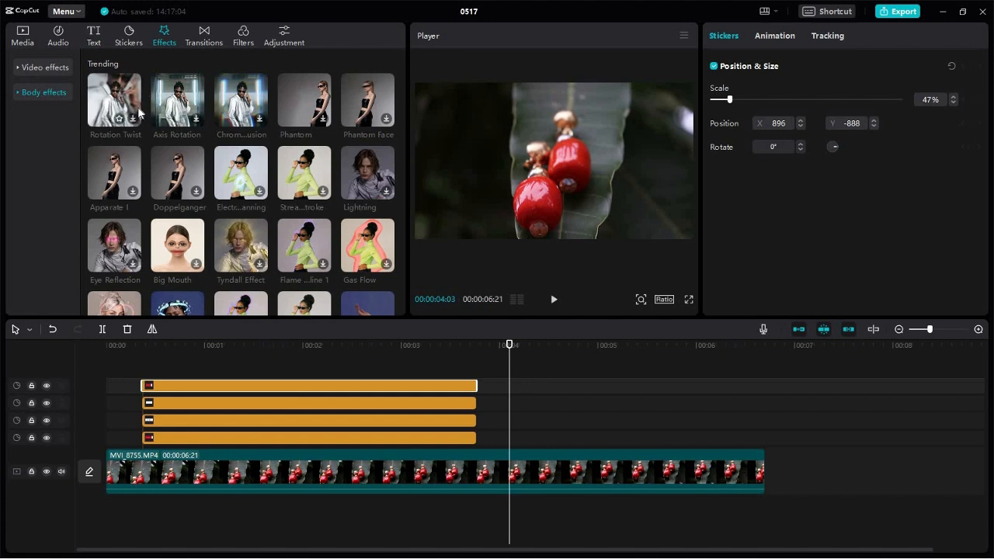
- Preview Trending body effects on the video, set the playhead to 00:00:04:04 and look through the remaining Trending thumbnails
drag(514, 428, 447, 368)
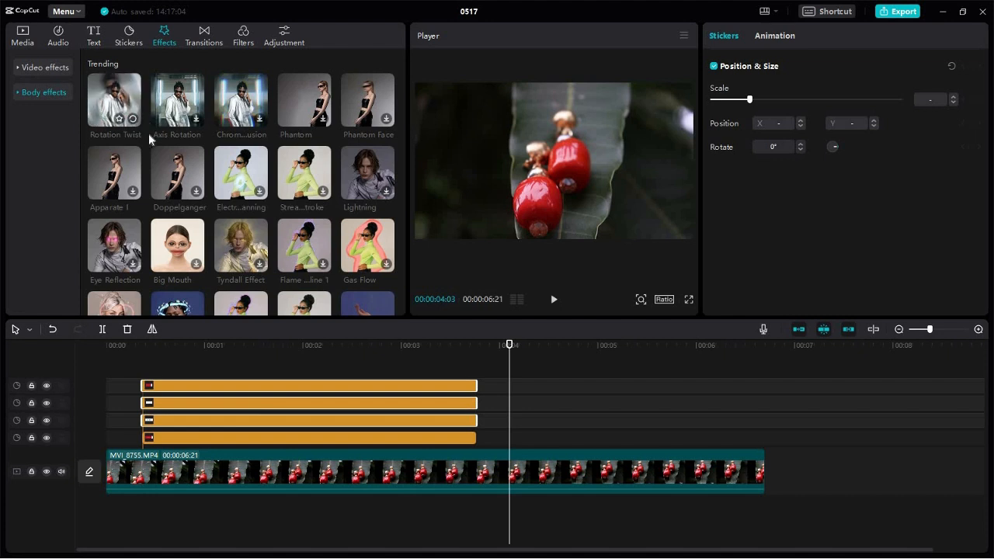
click(201, 206)
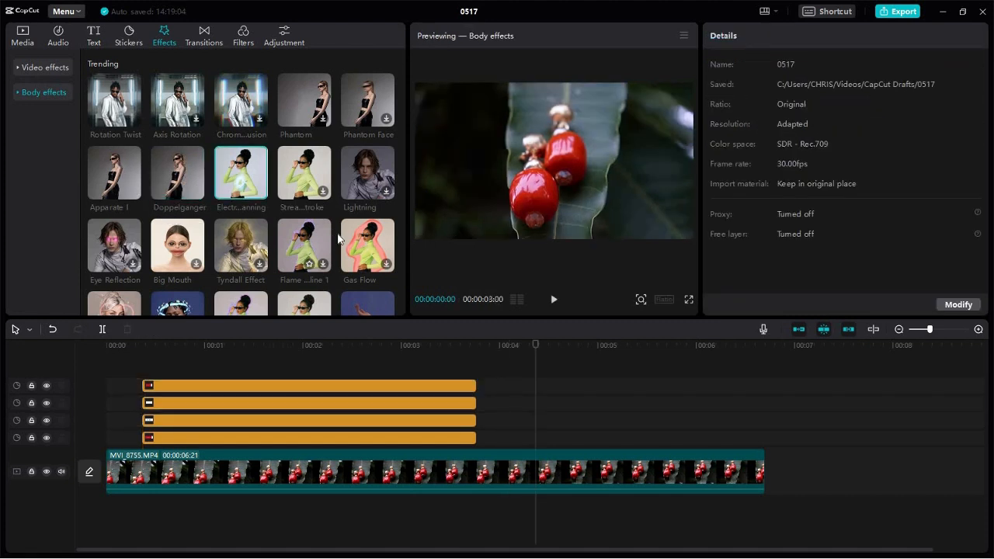
drag(535, 346, 499, 346)
click(512, 346)
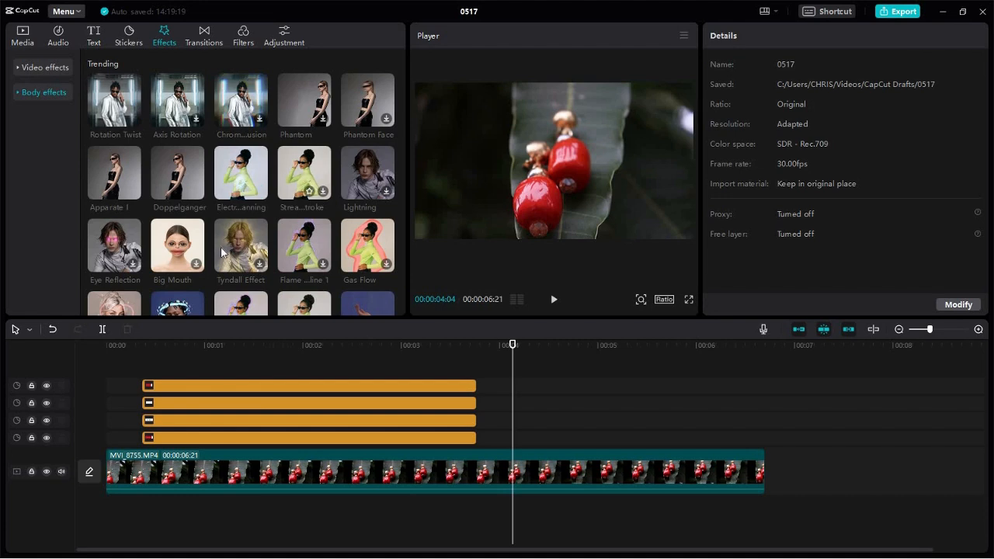
scroll(215, 249, down, 3)
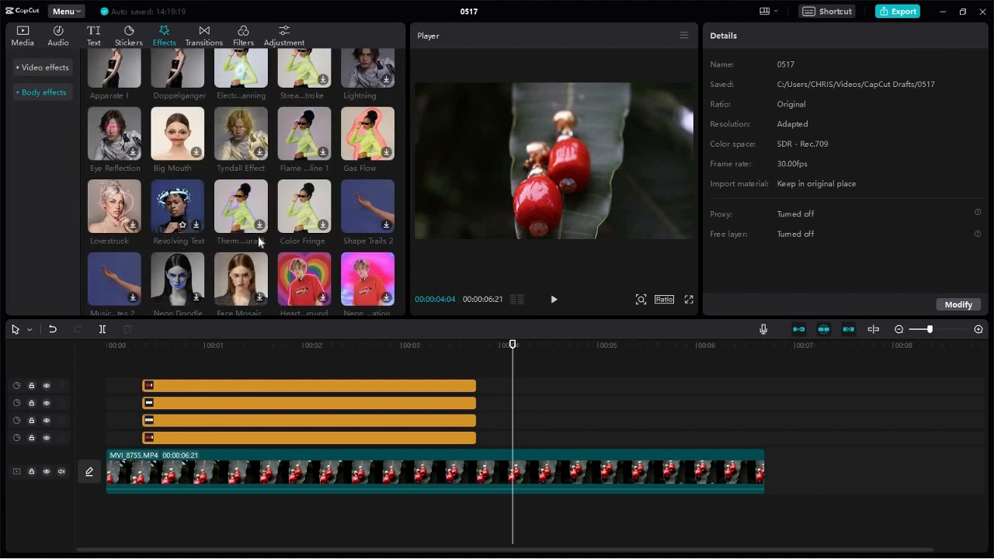
scroll(256, 241, down, 3)
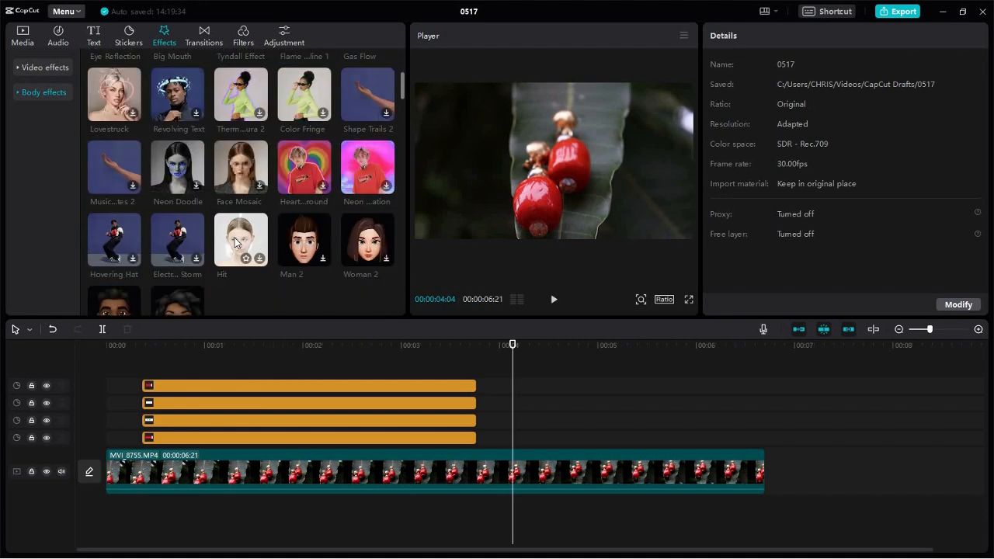
scroll(232, 236, up, 6)
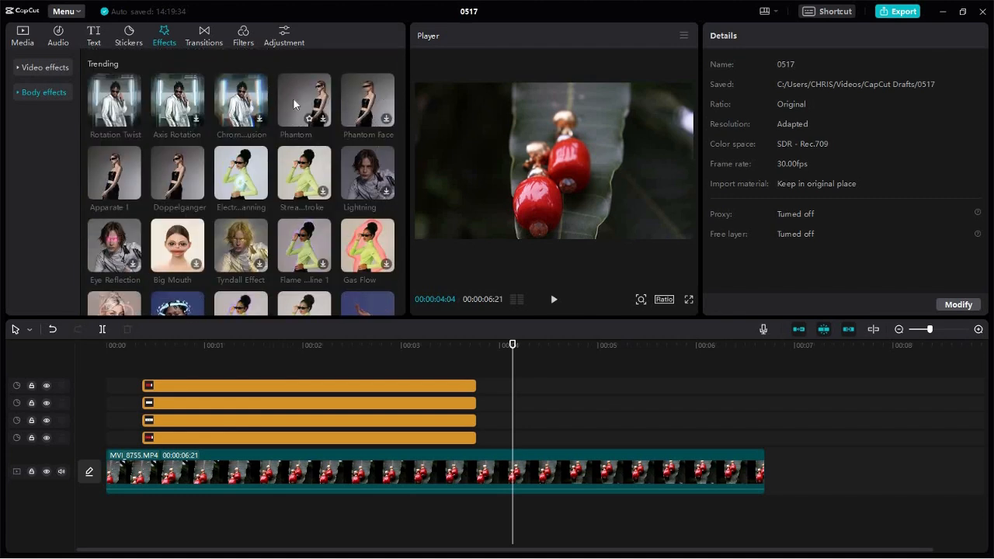
- Expand the video effects categories and preview the Black Flash II and Smart Sharpen effects from Trending
click(17, 95)
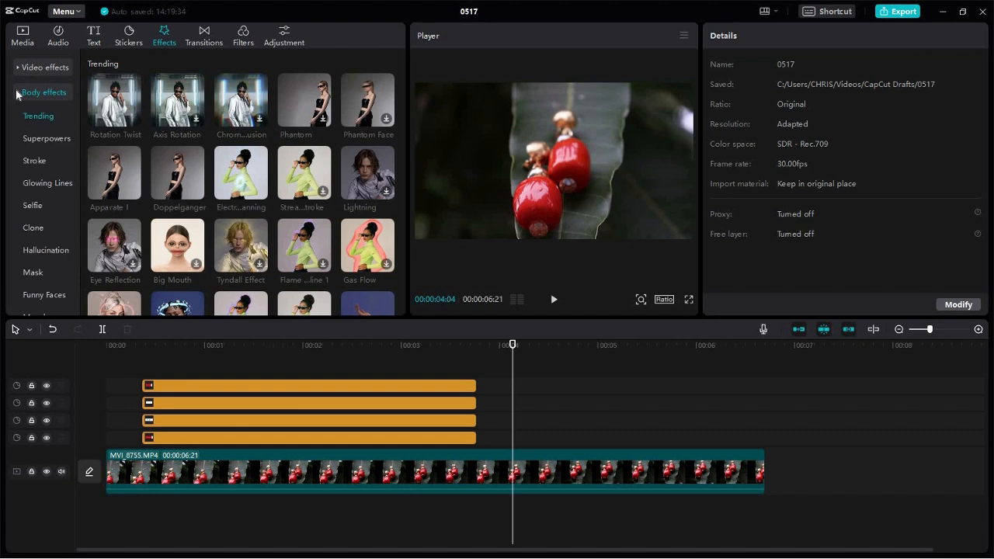
click(15, 69)
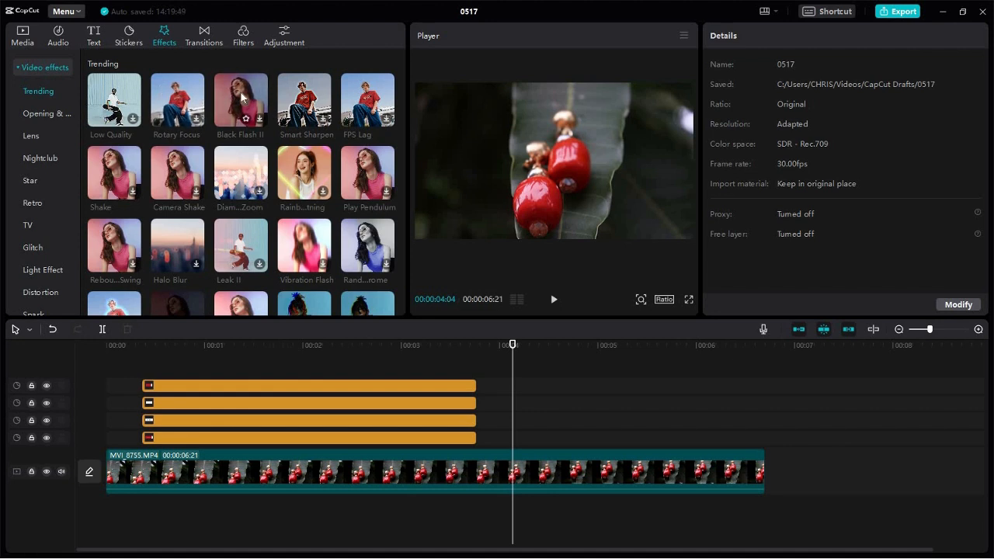
click(262, 118)
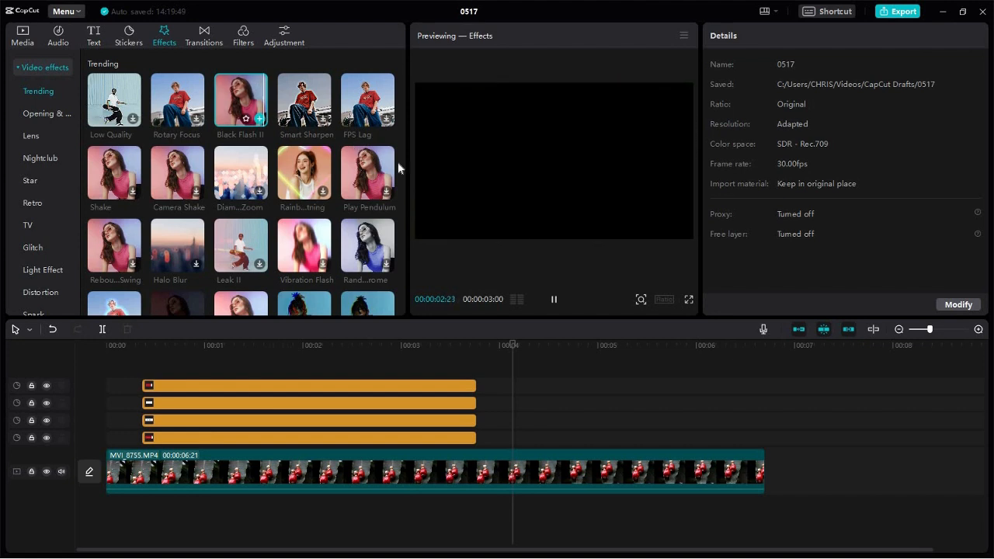
click(329, 124)
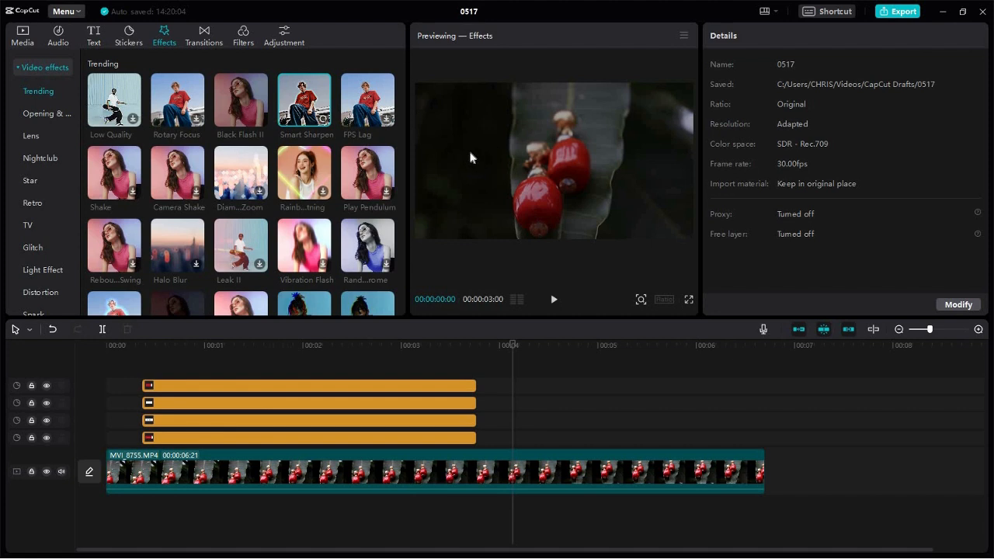
click(321, 117)
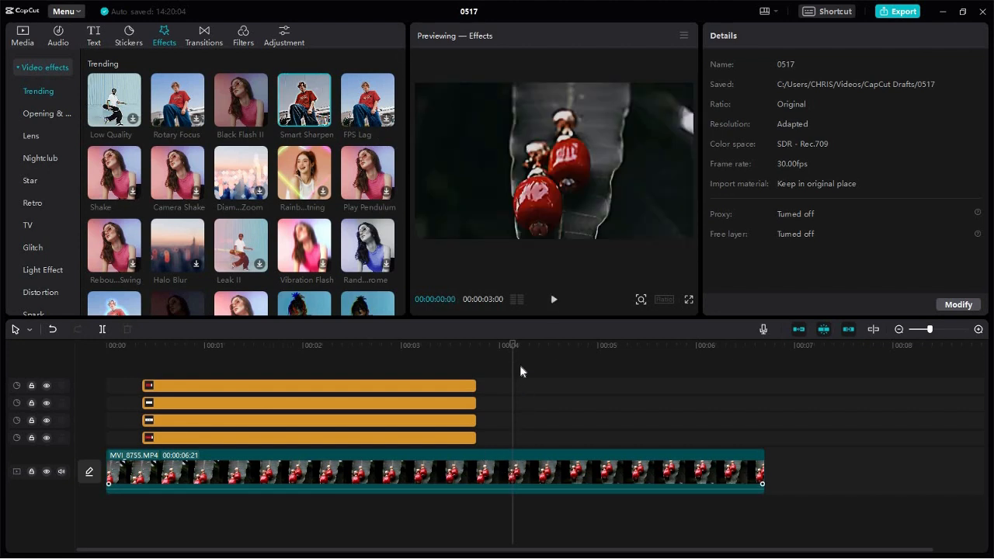
- Preview the Rainb...tning effect from Trending on the video and look further down the effect thumbnails
click(506, 471)
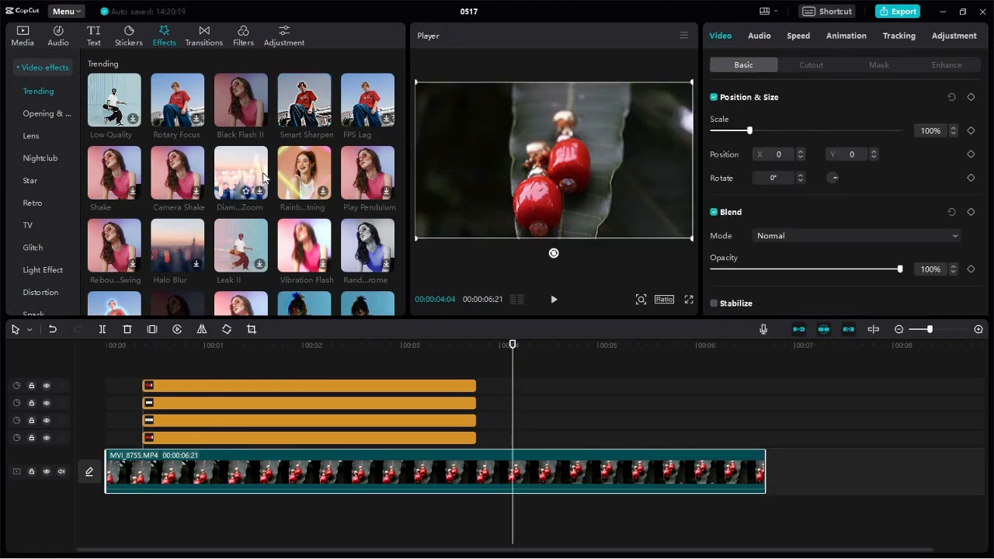
click(322, 194)
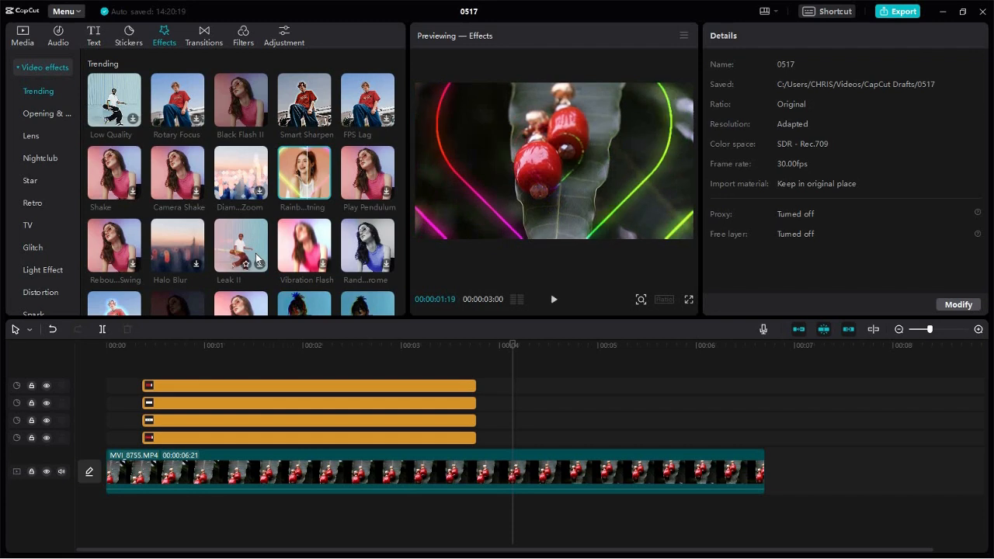
scroll(260, 258, down, 3)
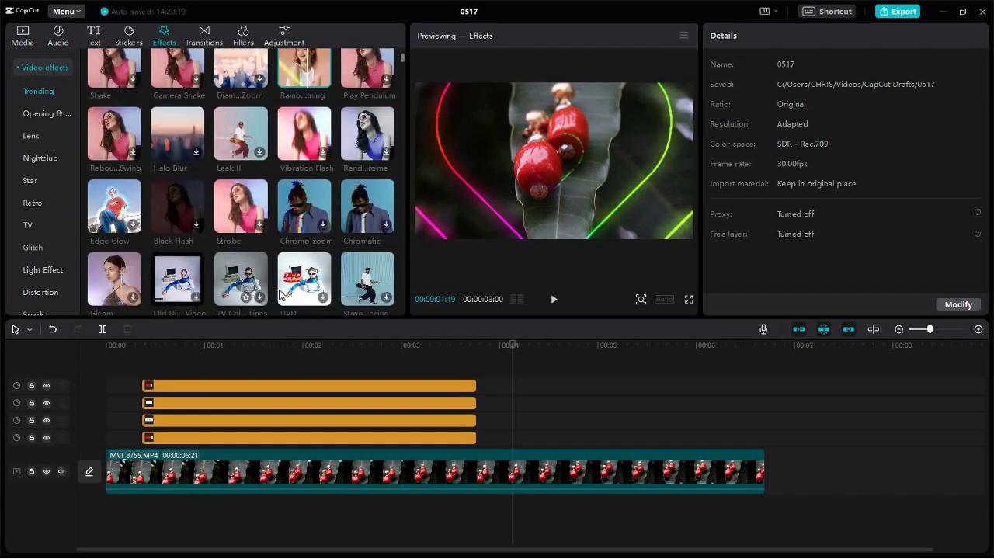
- Set the playhead to 00:00:00:21, where the stickers are showing, and preview the Edge Glow effect
click(495, 454)
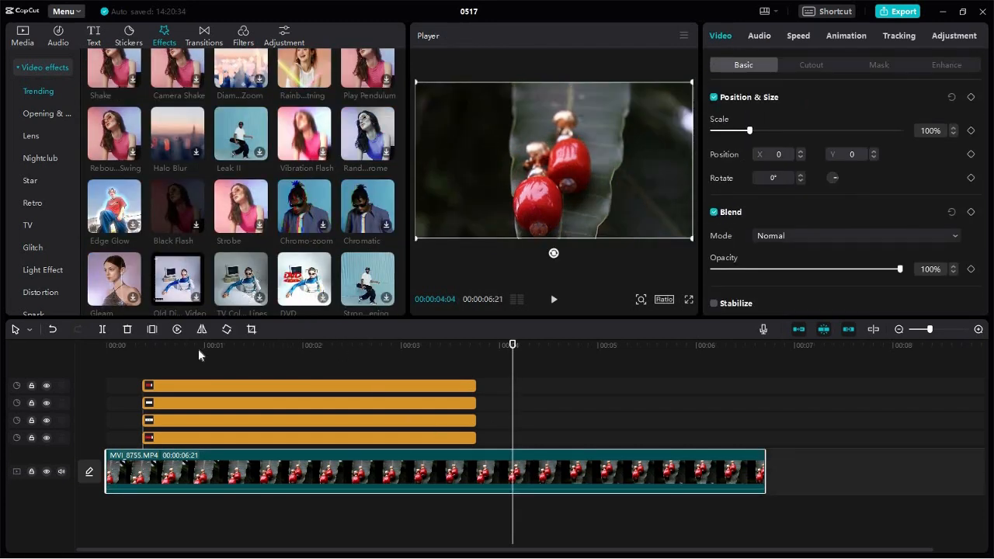
click(176, 349)
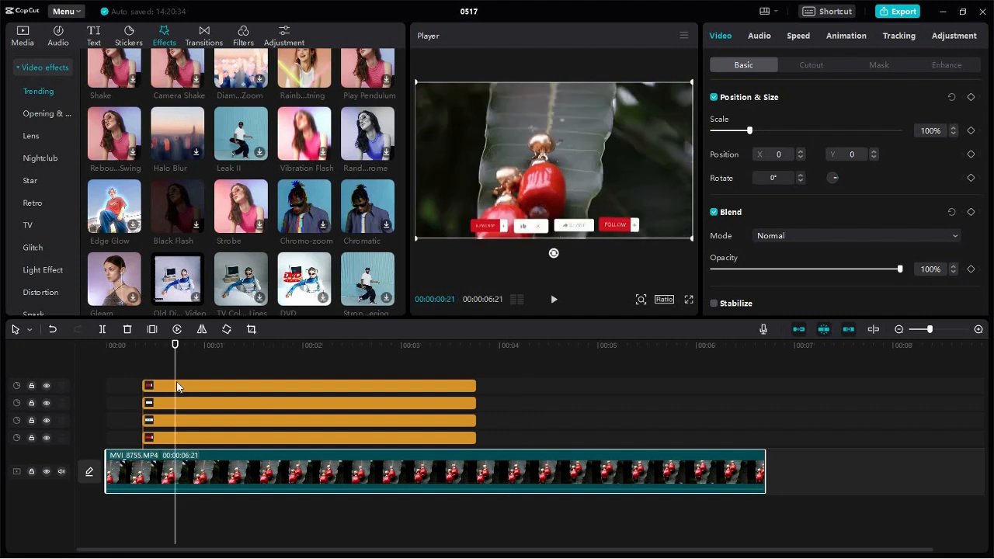
click(177, 386)
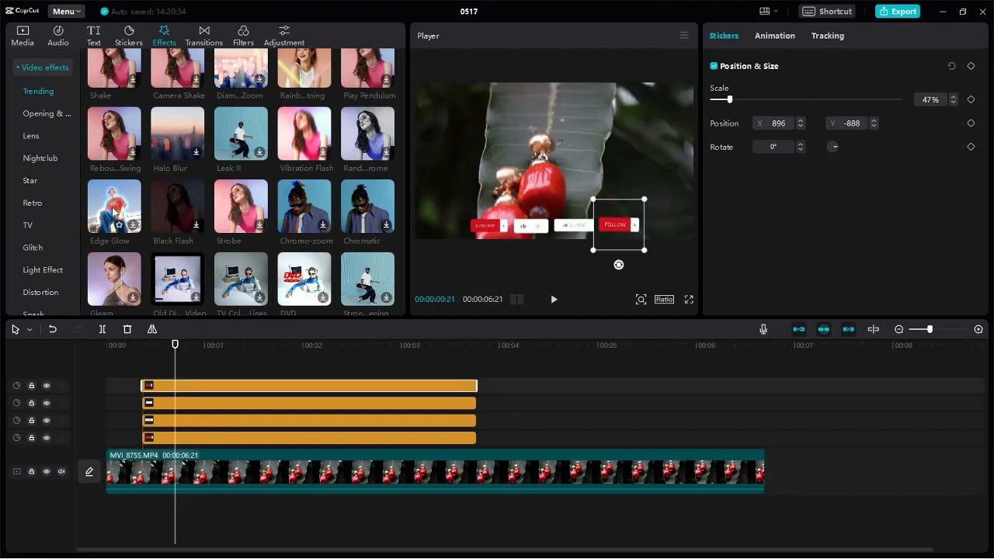
click(136, 228)
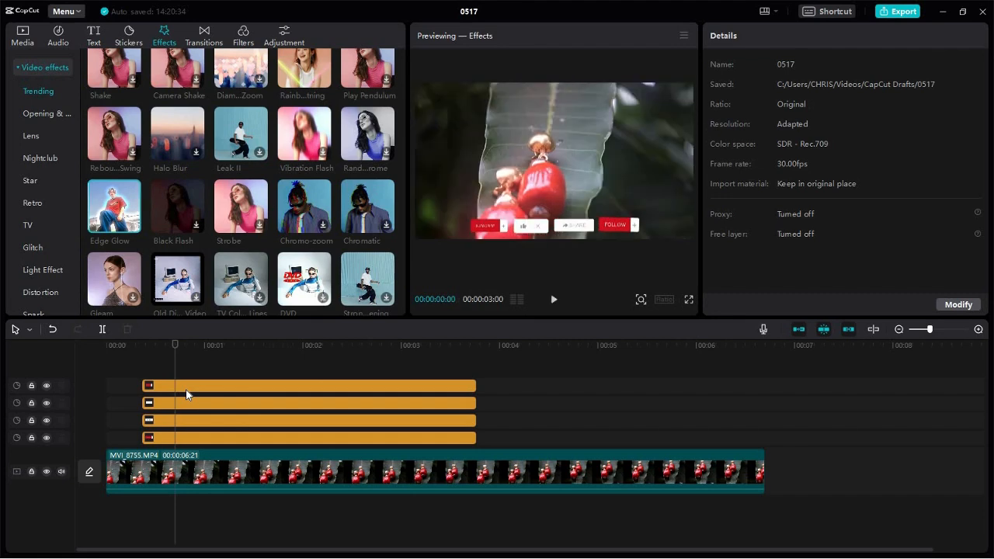
- Look through more Trending effects and the Star and Lens categories, and preview Fisheye 2 from Lens
scroll(101, 233, down, 3)
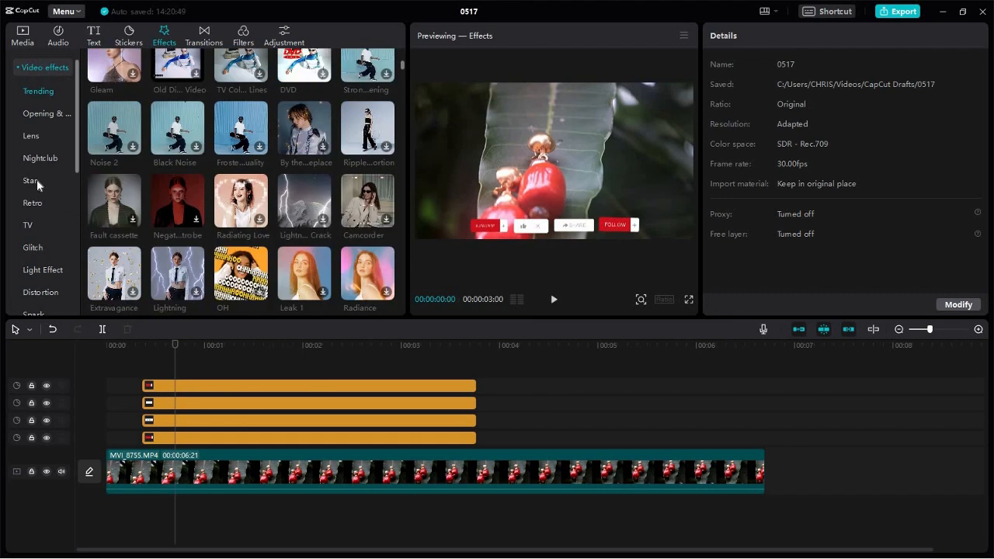
click(36, 176)
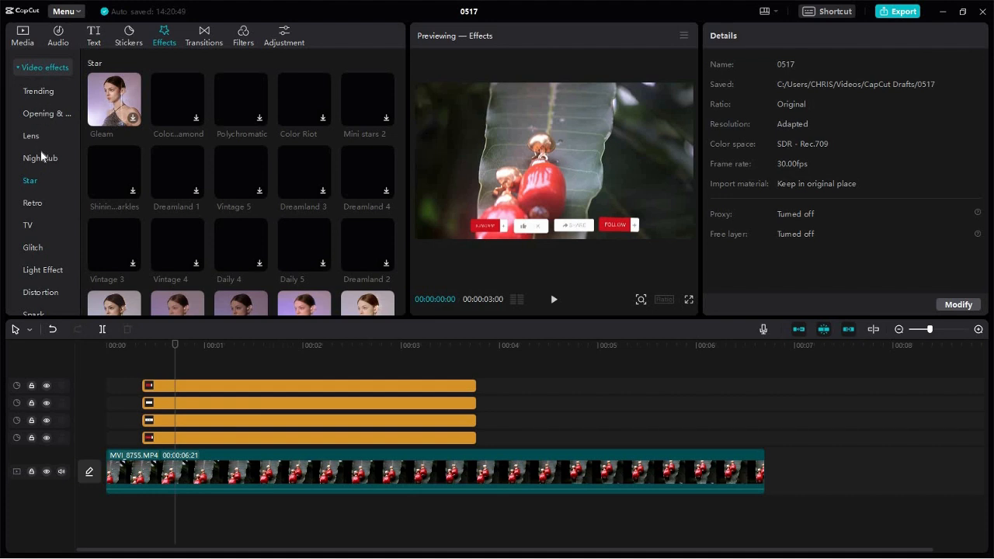
click(40, 134)
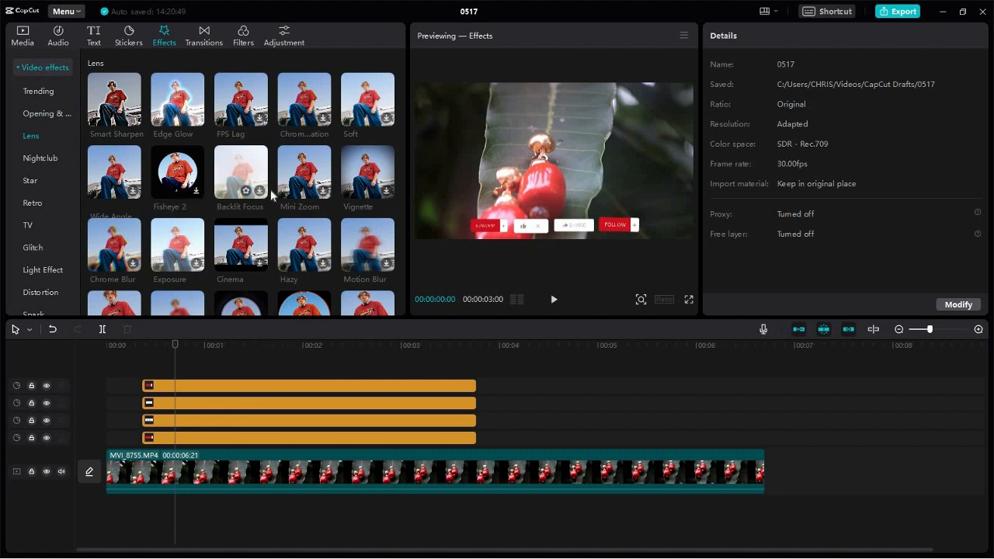
click(196, 190)
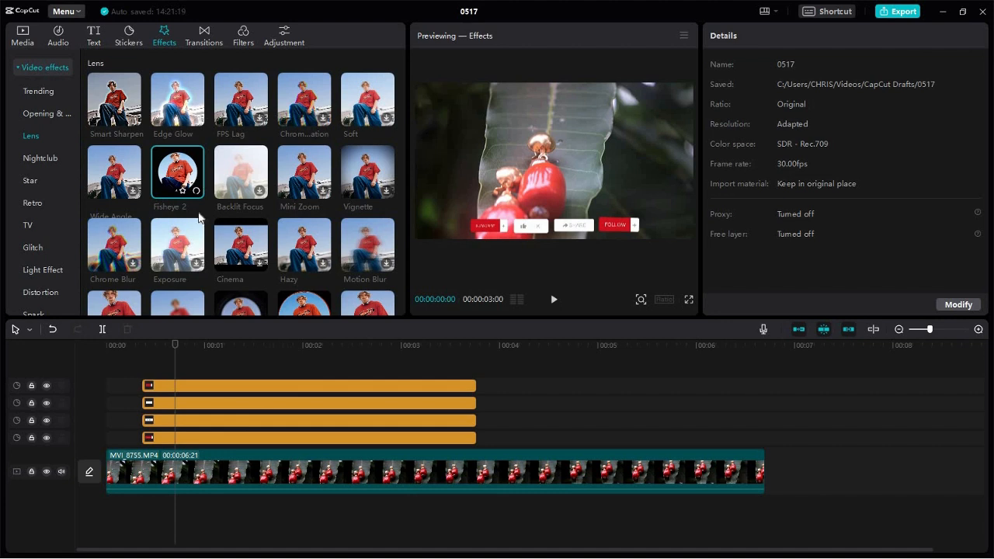
scroll(210, 241, down, 3)
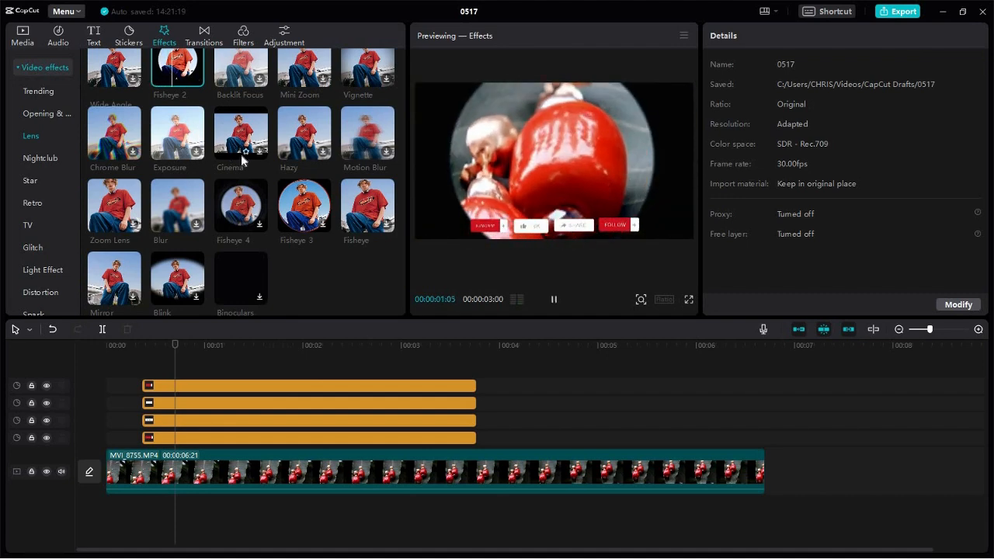
scroll(222, 157, up, 2)
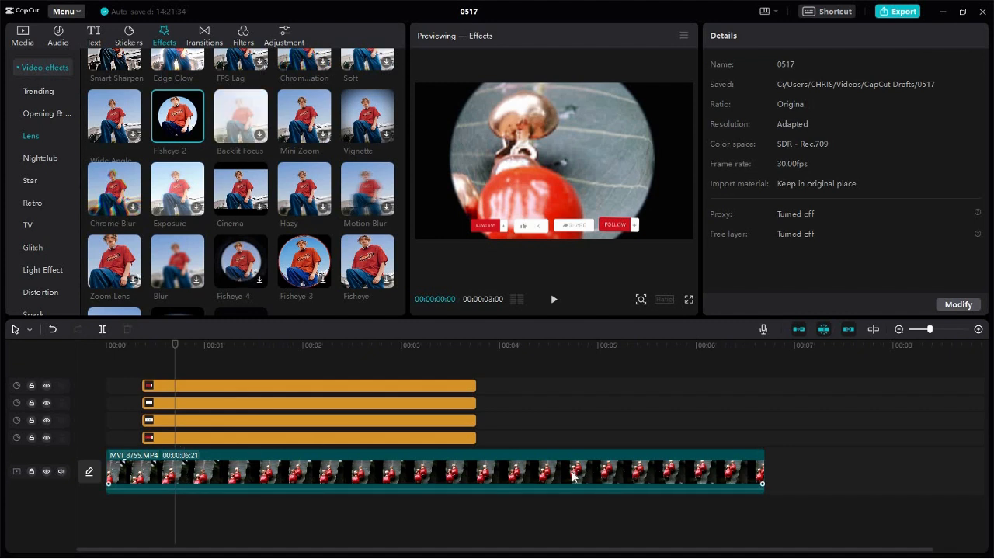
- Select the MVI_8755.MP4 clip and preview the Fisheye 2 lens effect on it again
click(447, 462)
mouse_move(169, 120)
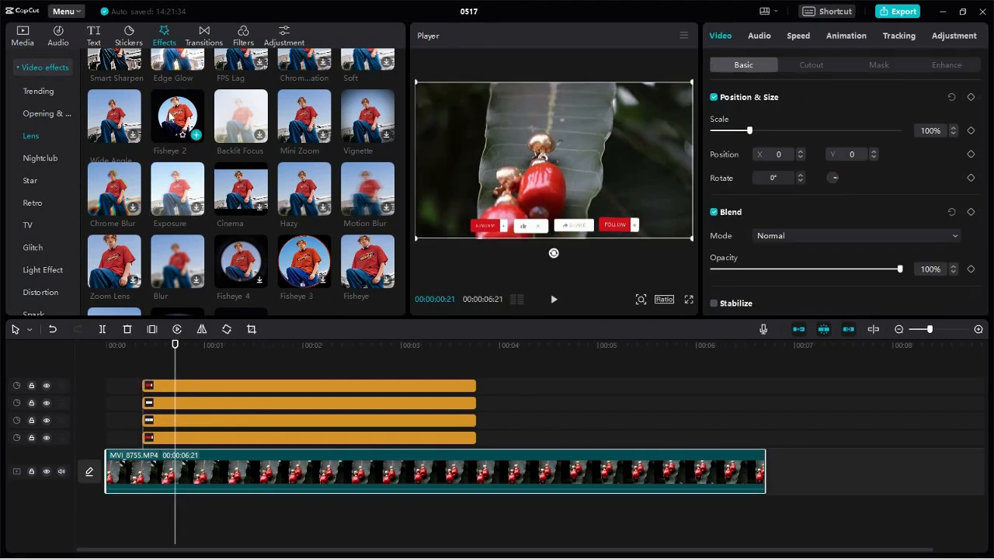
click(197, 144)
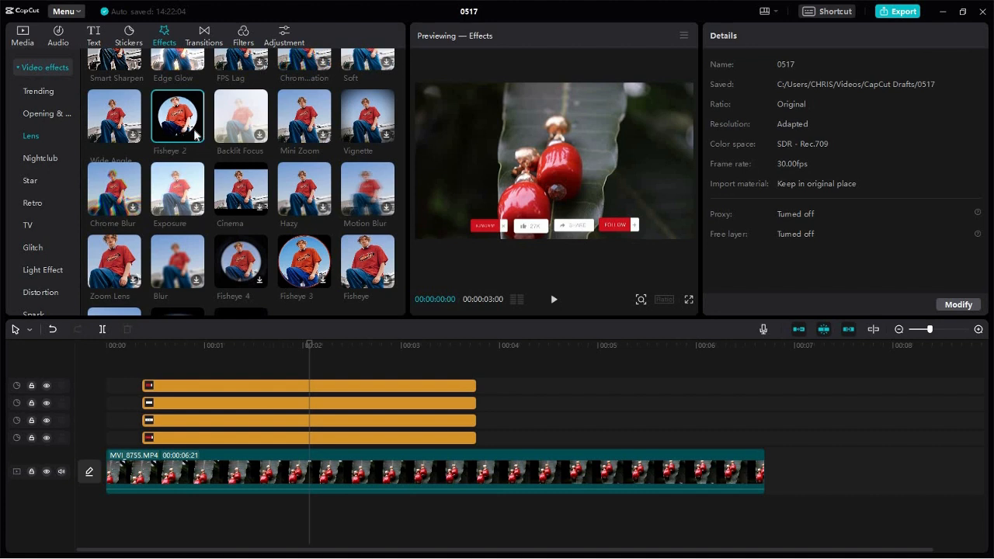
- Add the Fisheye 2 effect to the timeline right where the stickers end and move the playhead to 00:00:05:01 within it
drag(177, 117, 495, 341)
drag(494, 344, 552, 385)
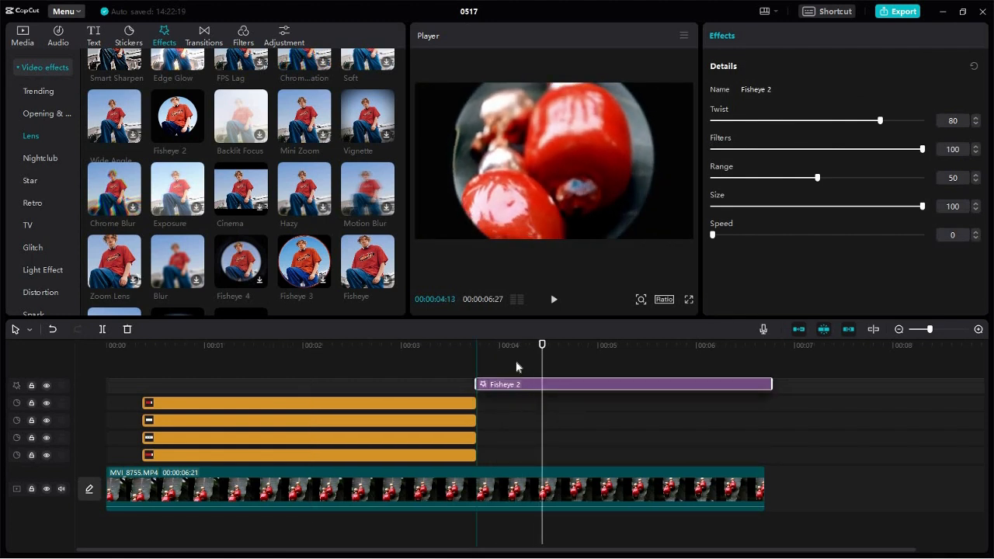
drag(545, 344, 601, 359)
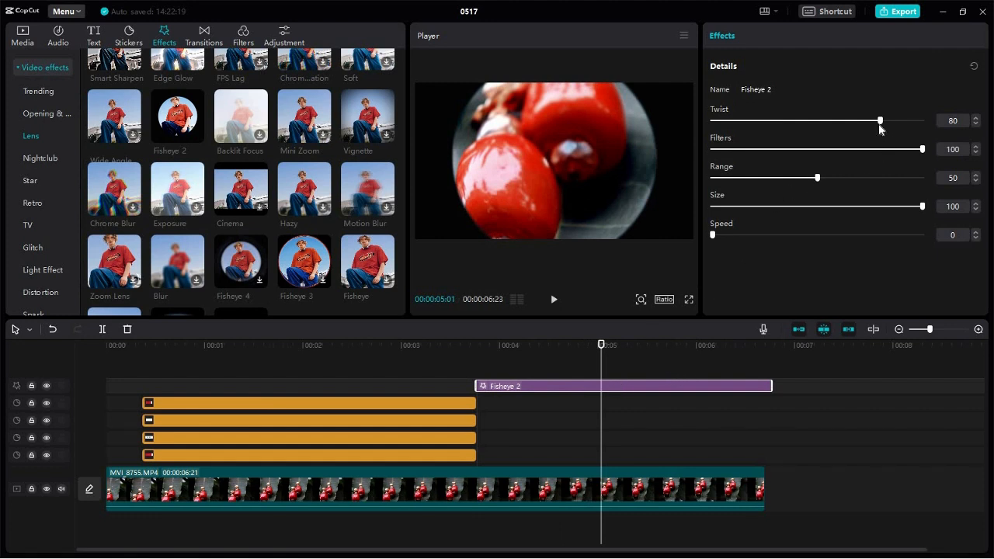
- Set the Fisheye 2 effect's Twist to 77, Filters to 75 and Range to 64
drag(877, 121, 712, 122)
drag(866, 124, 797, 154)
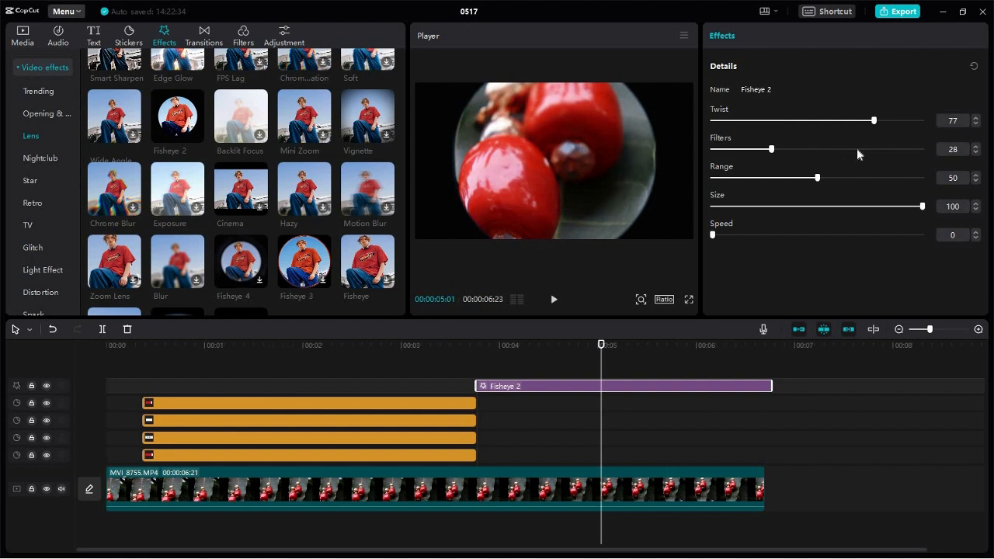
drag(857, 149, 868, 150)
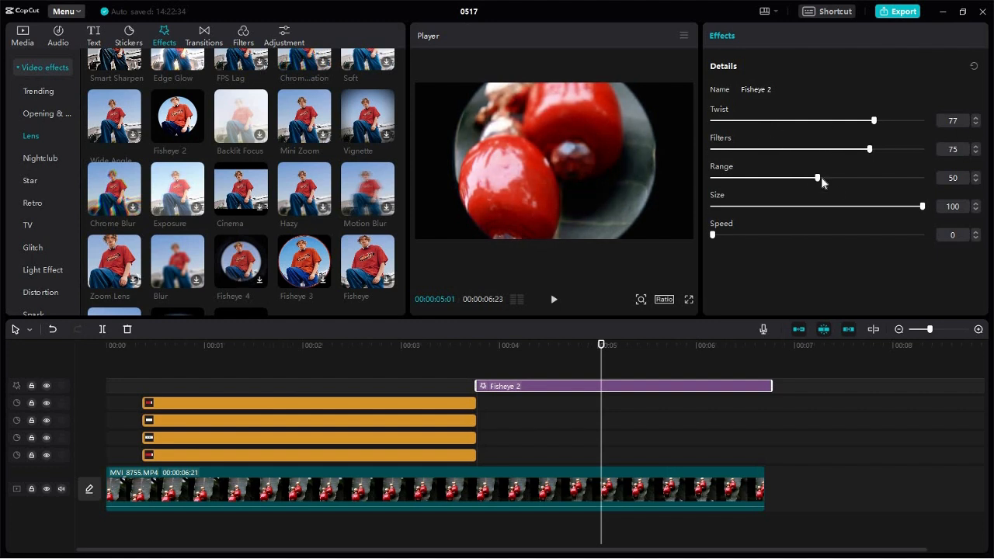
drag(821, 176, 712, 179)
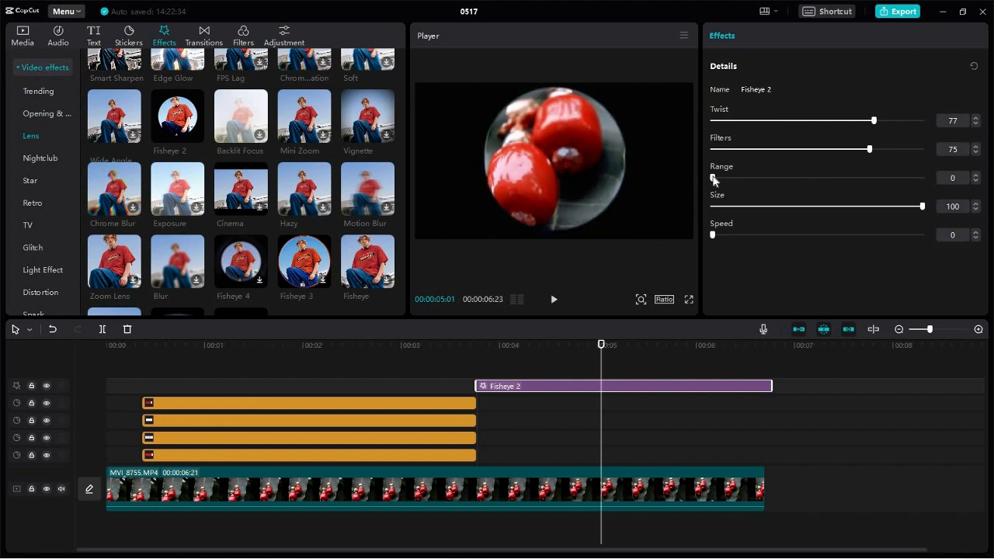
click(846, 178)
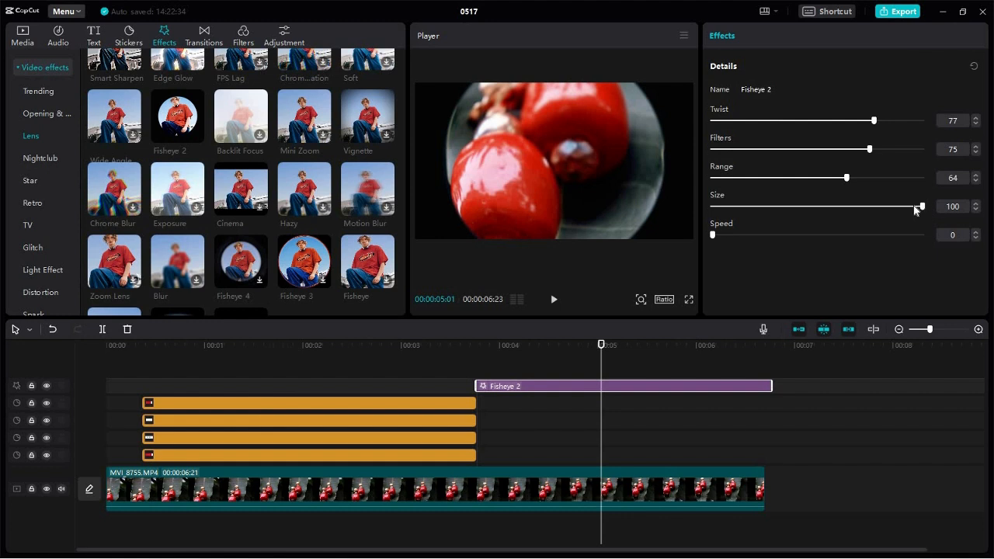
- Set the Fisheye 2 effect's Size to 56 and Speed to 34
drag(915, 208, 698, 206)
click(762, 207)
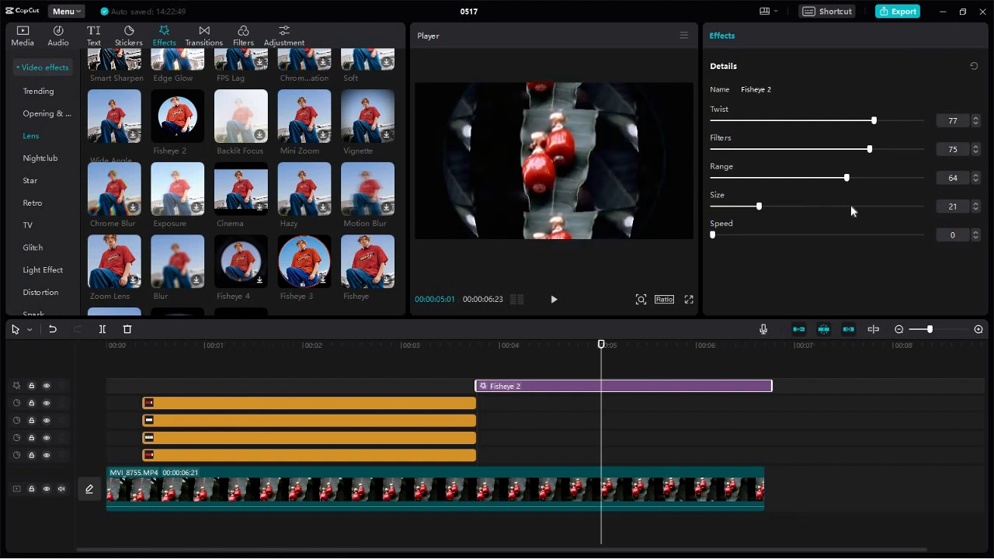
click(838, 206)
click(829, 207)
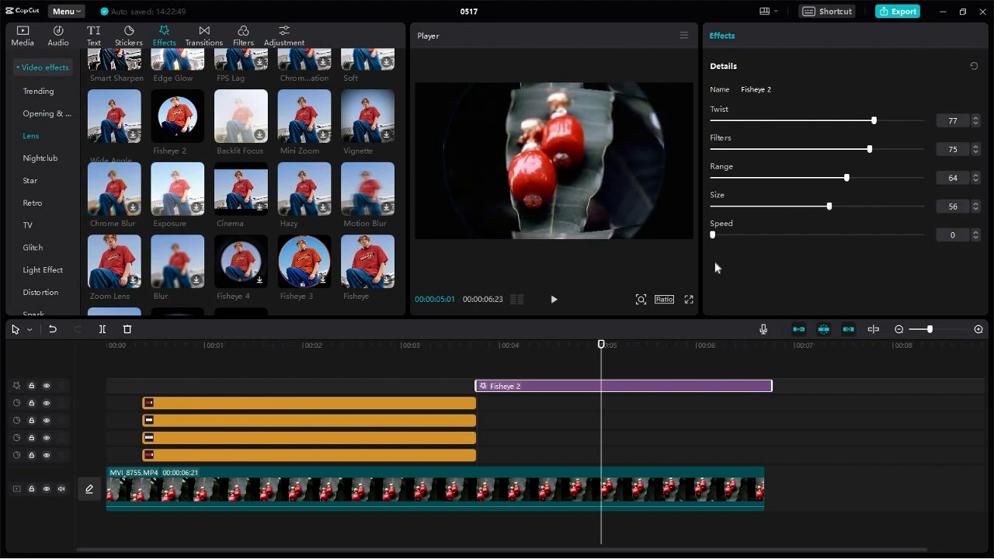
click(717, 236)
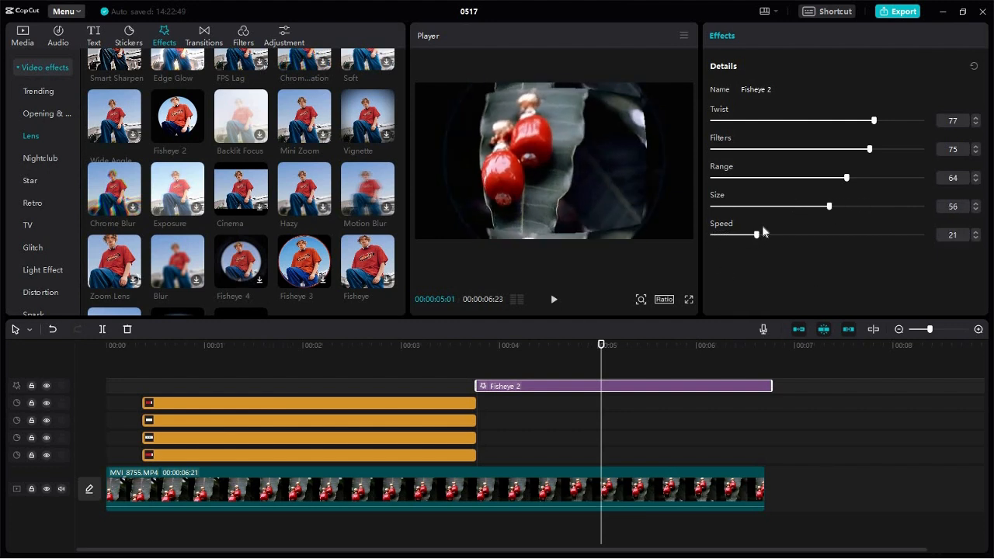
click(784, 233)
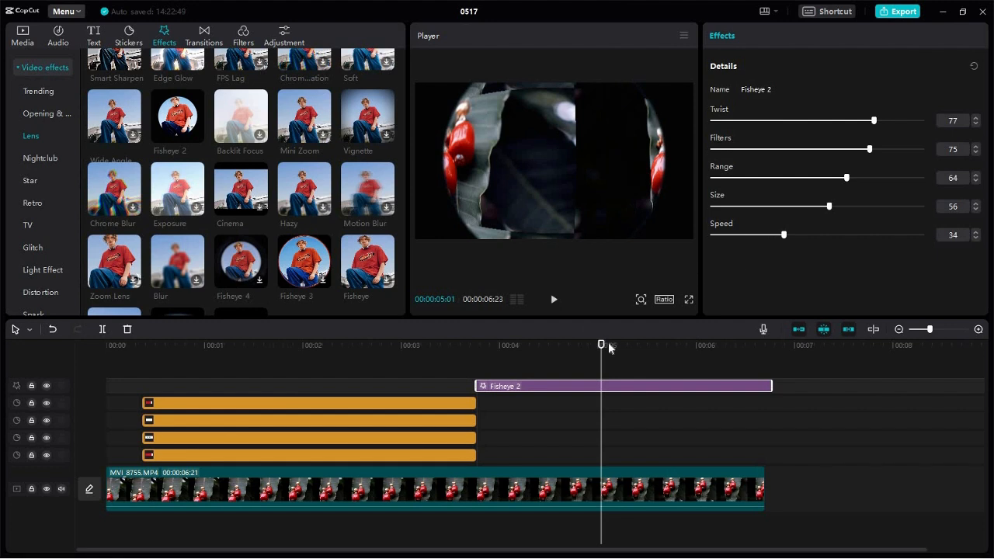
- Play the Fisheye 2 section twice from its start at 00:00:03:23 to review the adjusted effect
drag(602, 345, 474, 348)
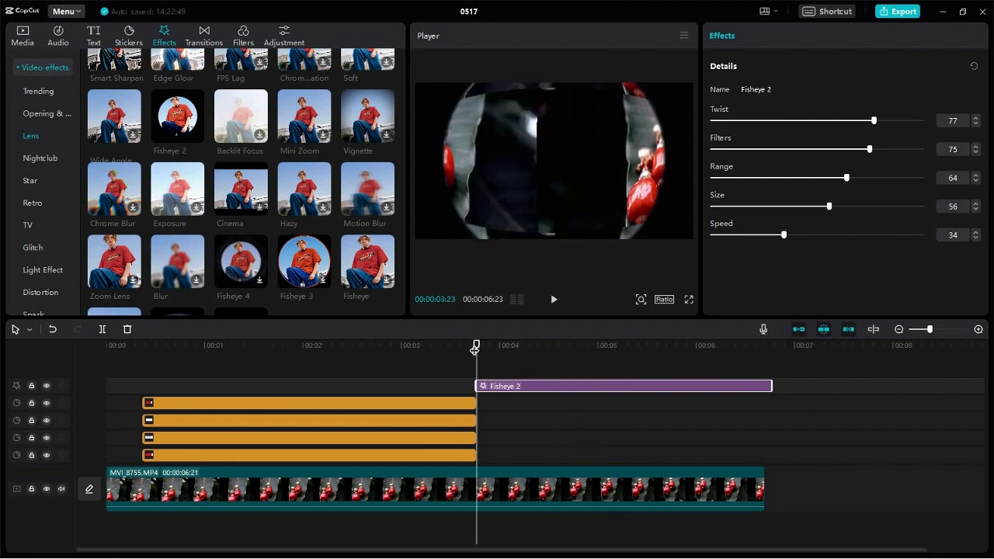
key(space)
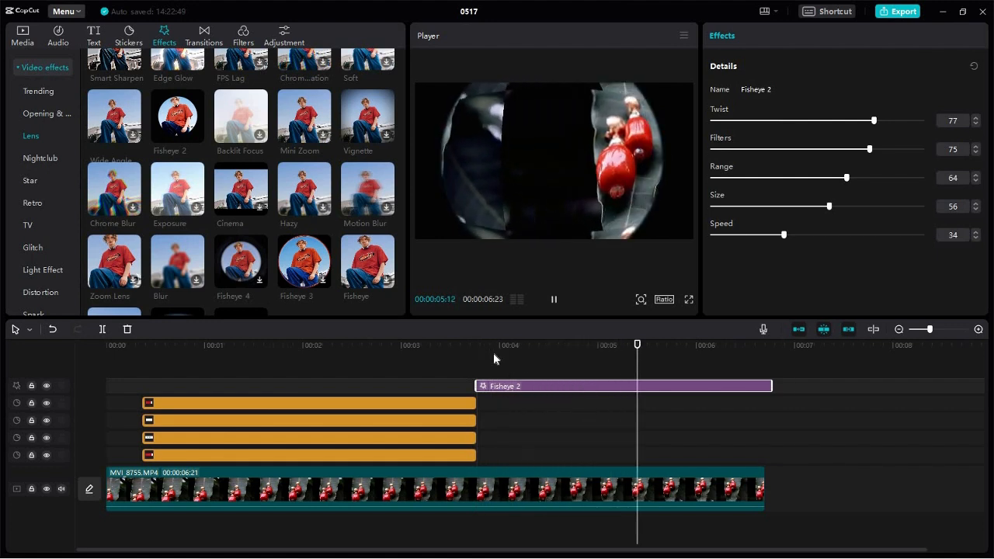
key(space)
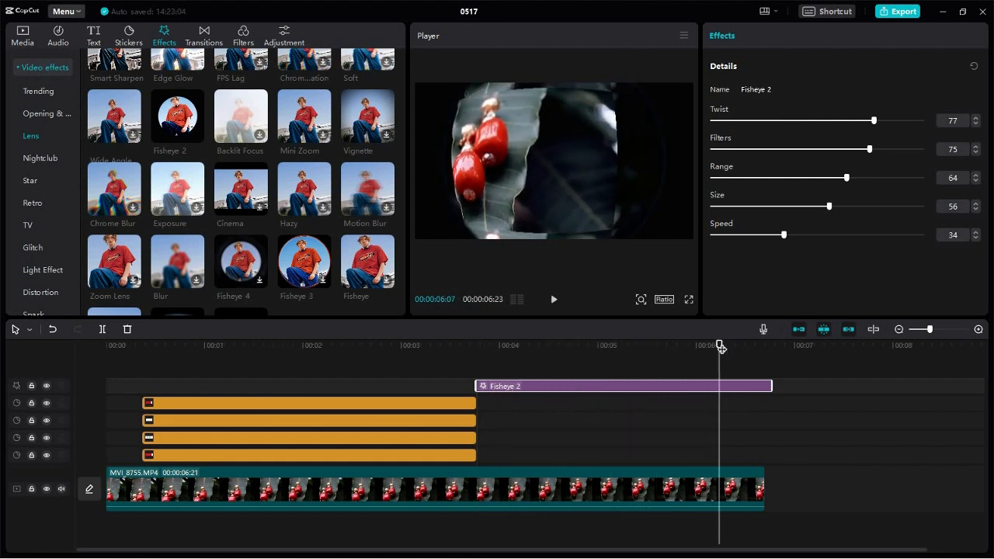
drag(720, 347, 472, 337)
key(space)
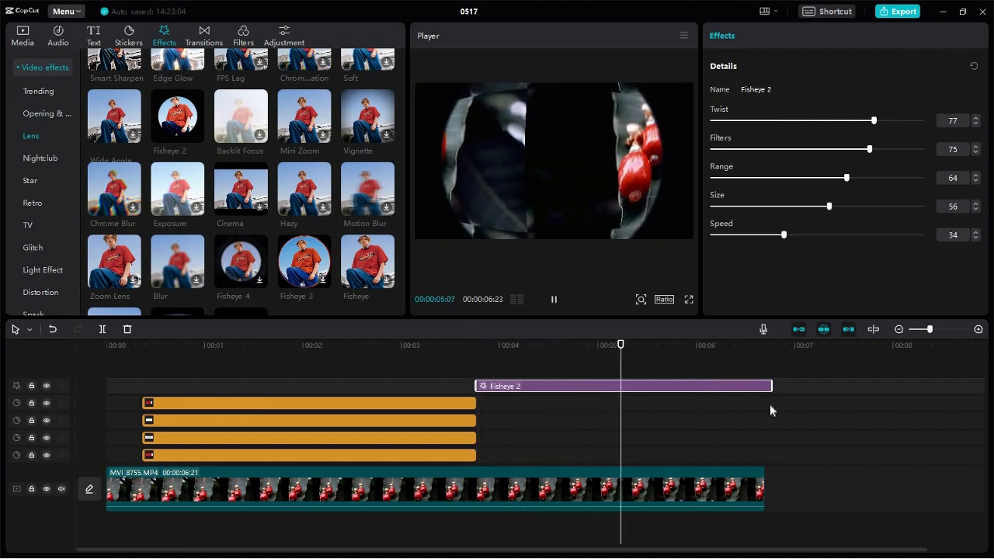
key(space)
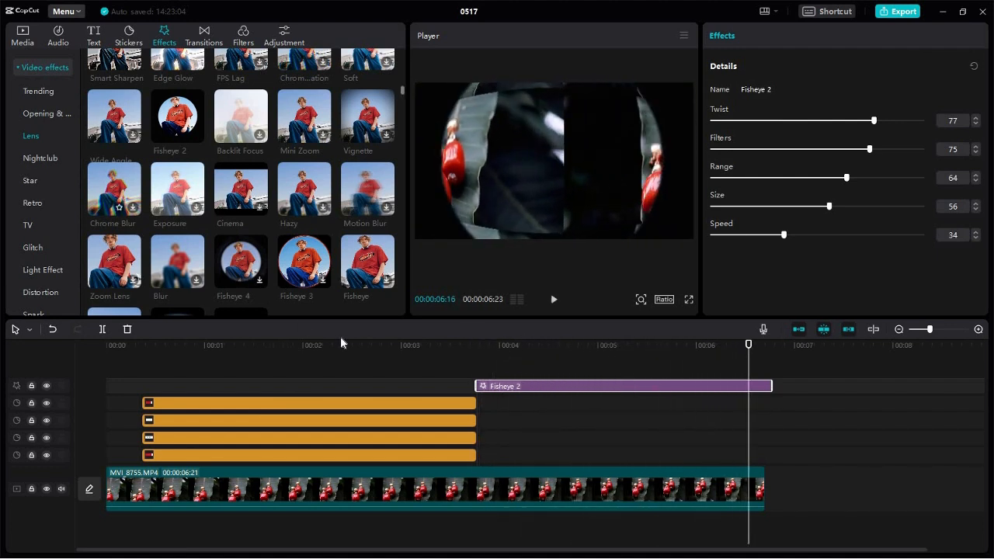
- Look further down the effects to the Nightclub category and try the Shado...ative effect
scroll(373, 234, down, 3)
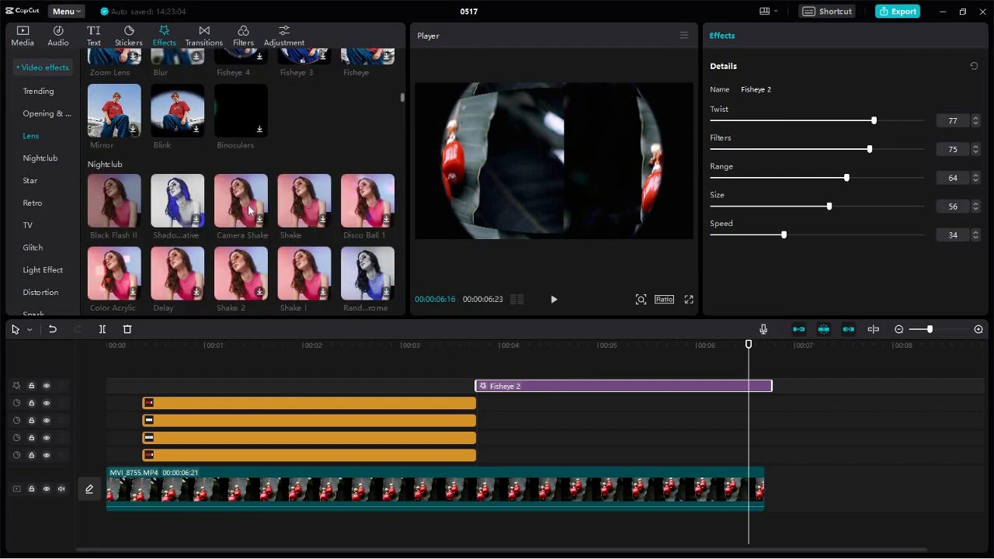
click(195, 223)
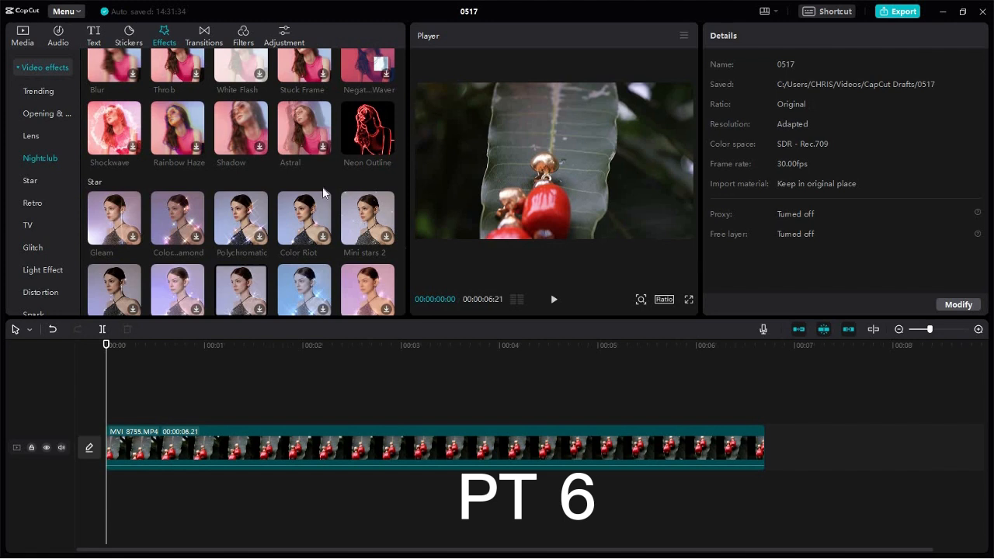
- Open the transitions library and look through the Overlay, Camera, Blur, Basic and Light Effect categories
click(203, 37)
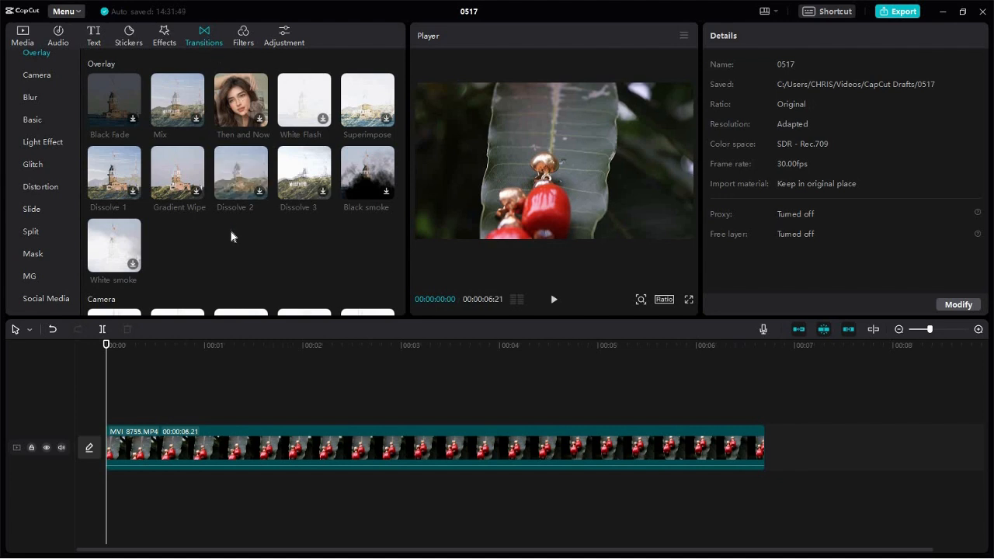
scroll(231, 229, down, 3)
scroll(232, 238, down, 3)
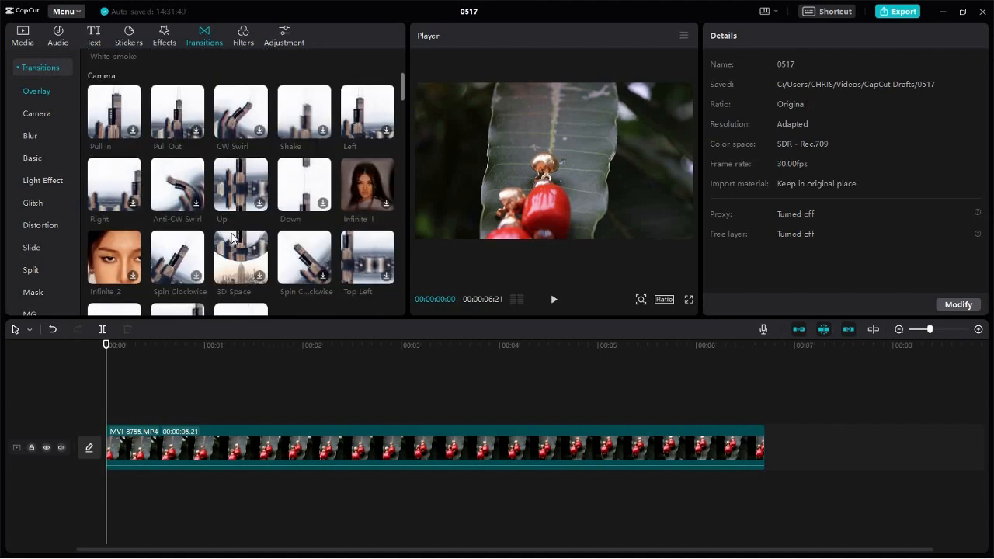
scroll(247, 214, up, 6)
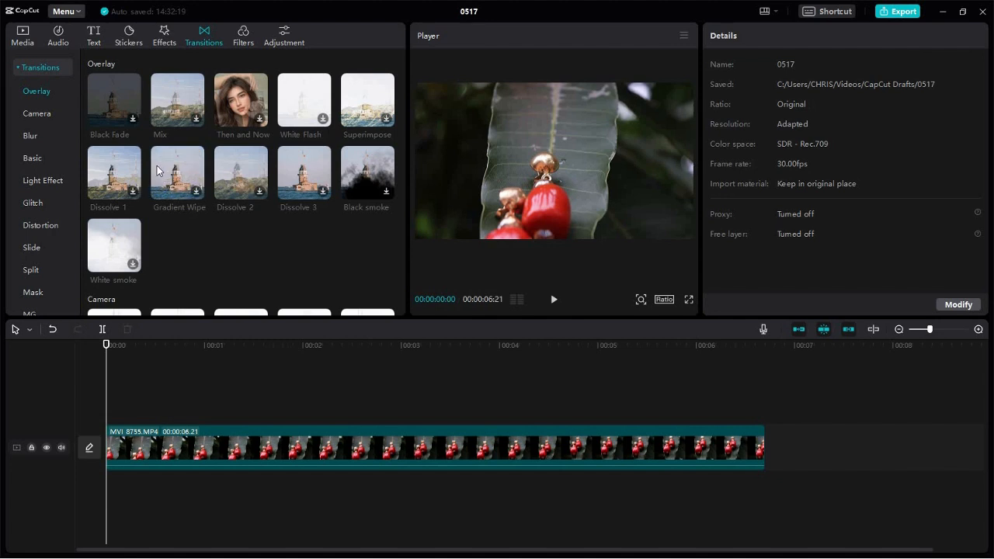
click(44, 117)
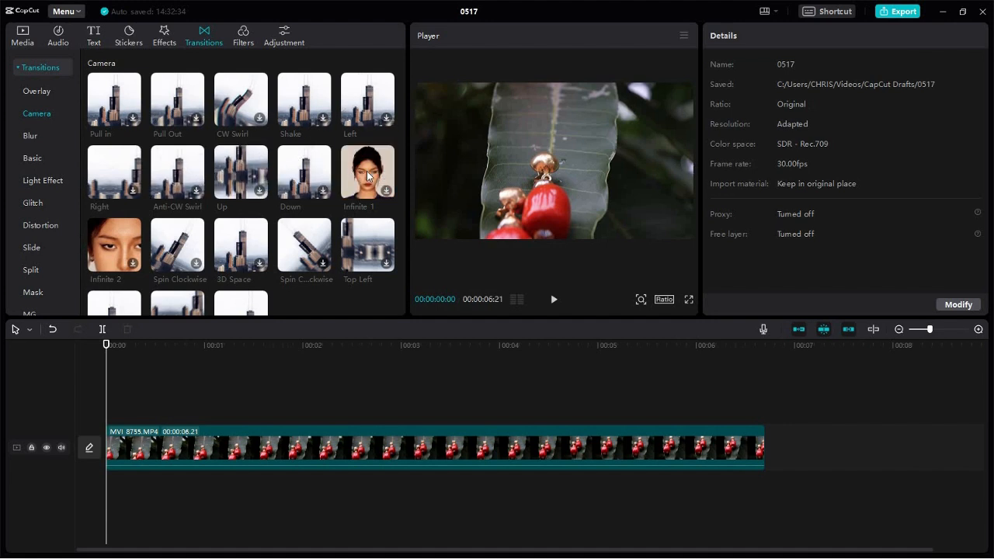
click(26, 137)
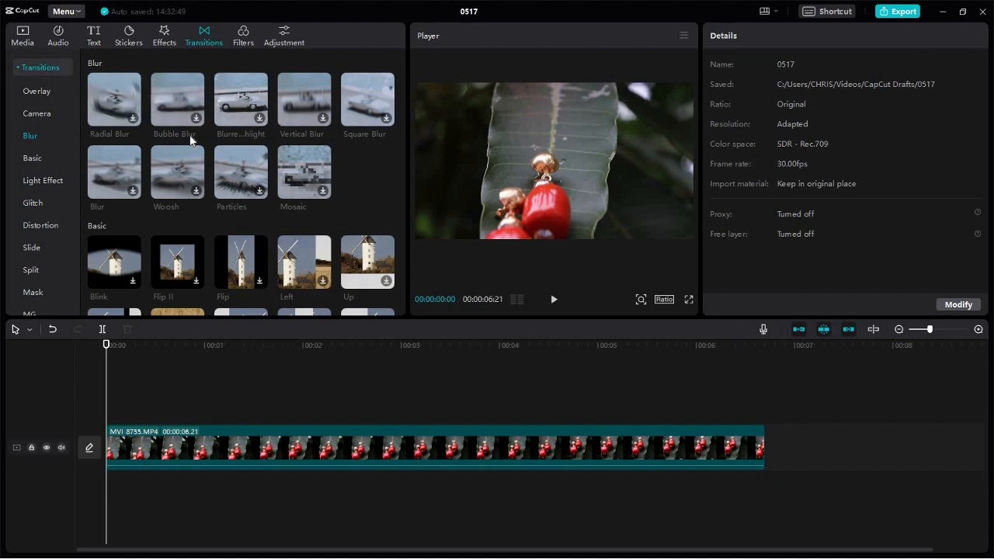
click(31, 159)
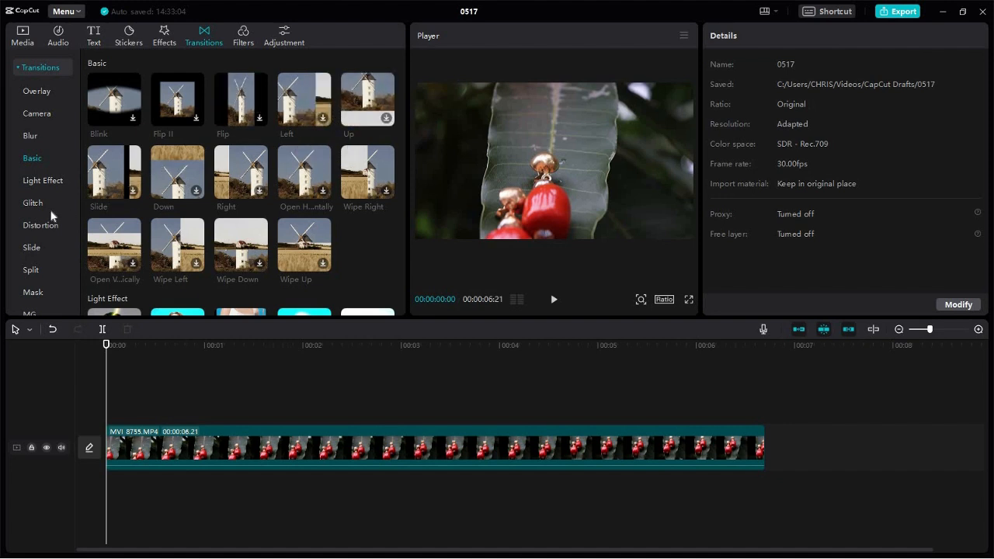
click(47, 183)
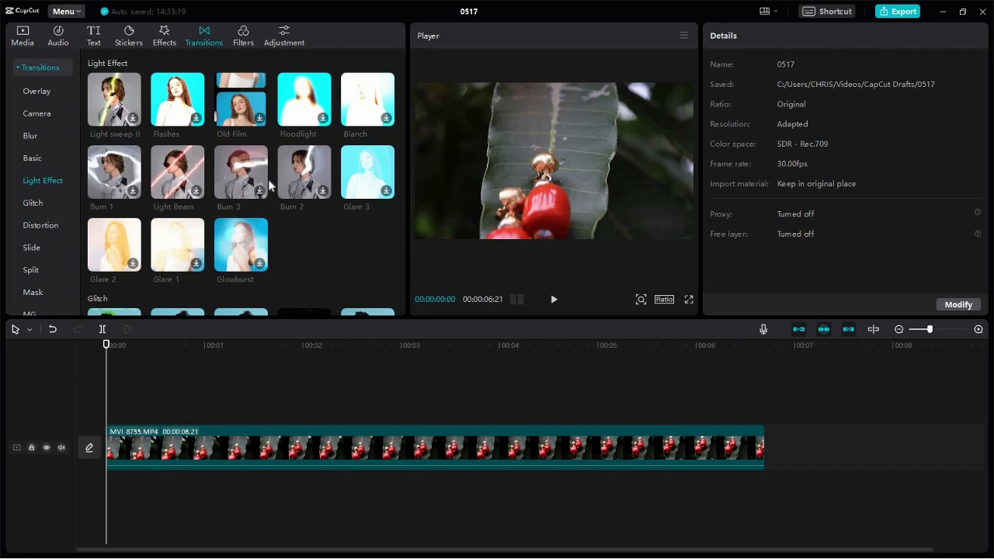
- Examine the Basic, Light Effect and Glitch transition thumbnails and return to the Overlay category
scroll(269, 185, up, 1)
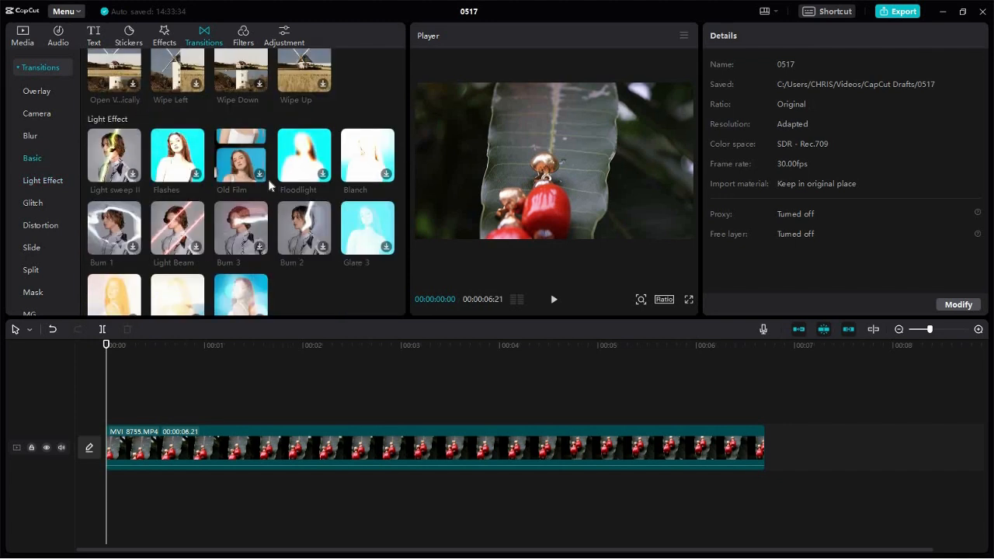
scroll(236, 175, up, 2)
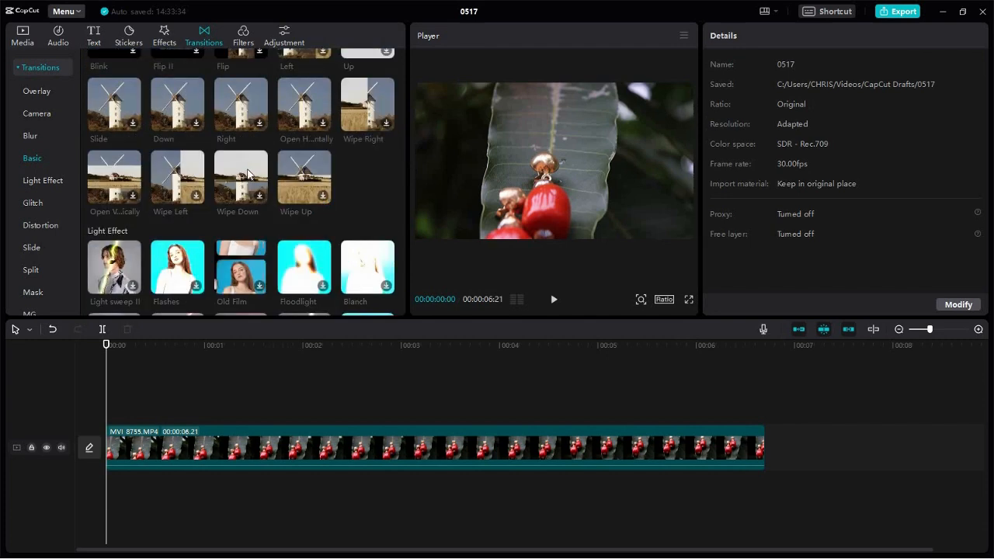
scroll(248, 175, up, 2)
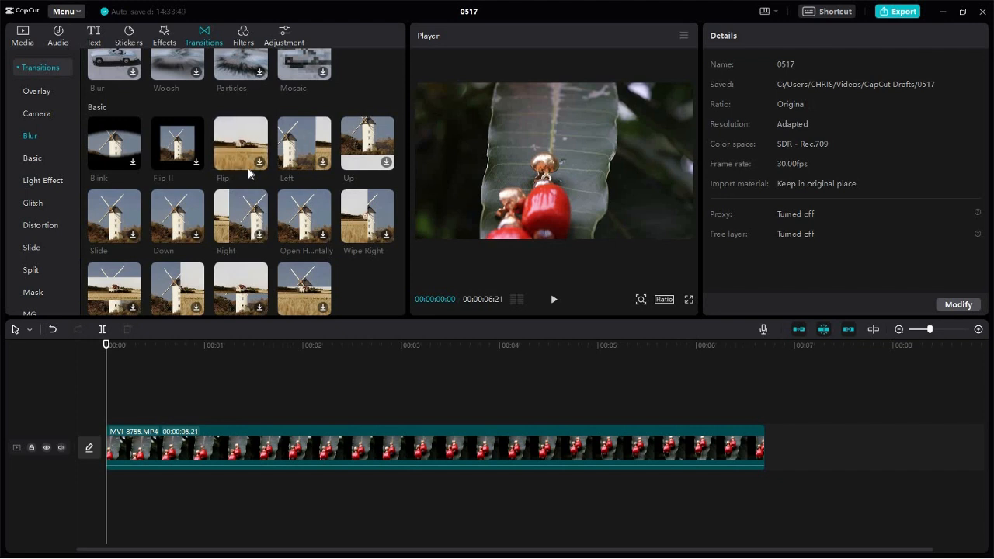
scroll(250, 169, down, 2)
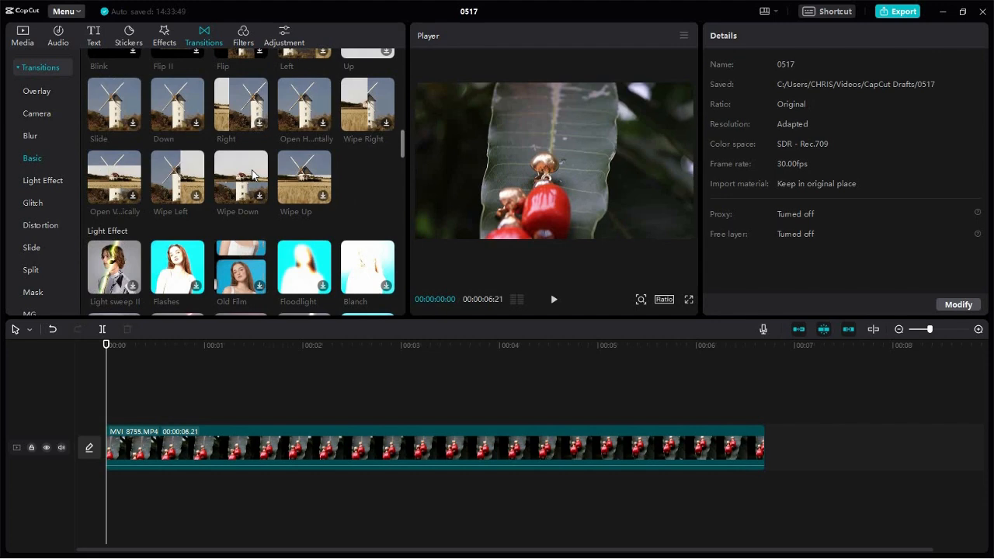
scroll(251, 173, down, 1)
scroll(253, 176, down, 3)
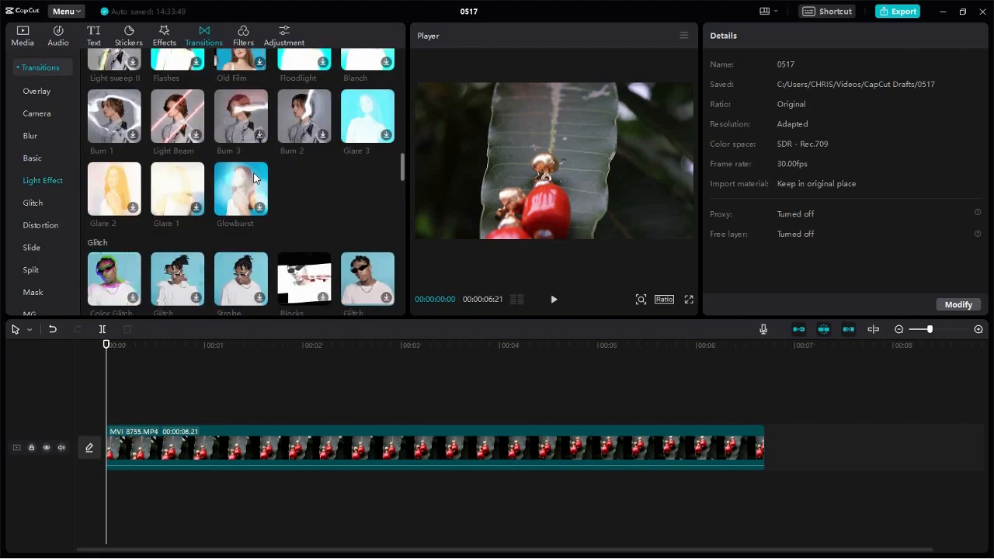
scroll(253, 174, down, 1)
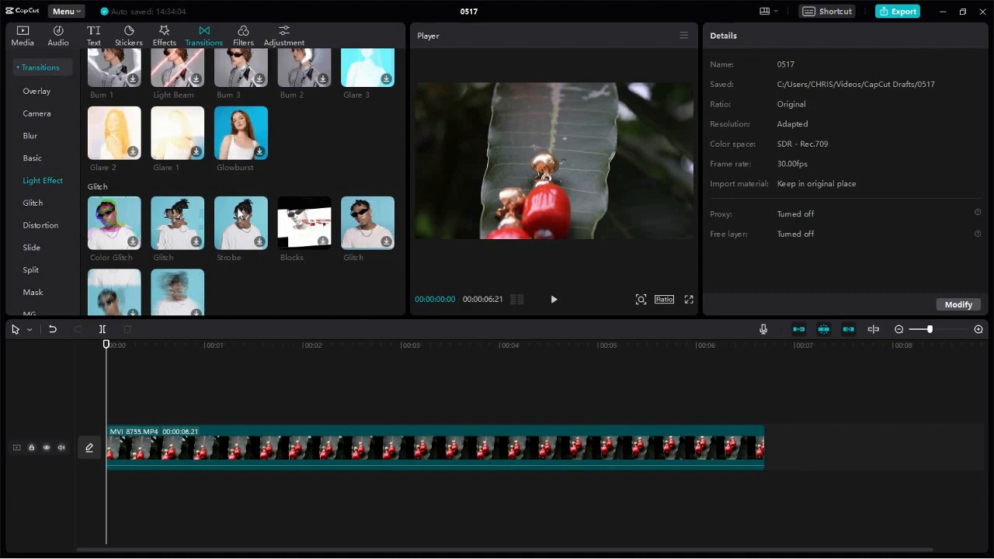
scroll(233, 206, up, 10)
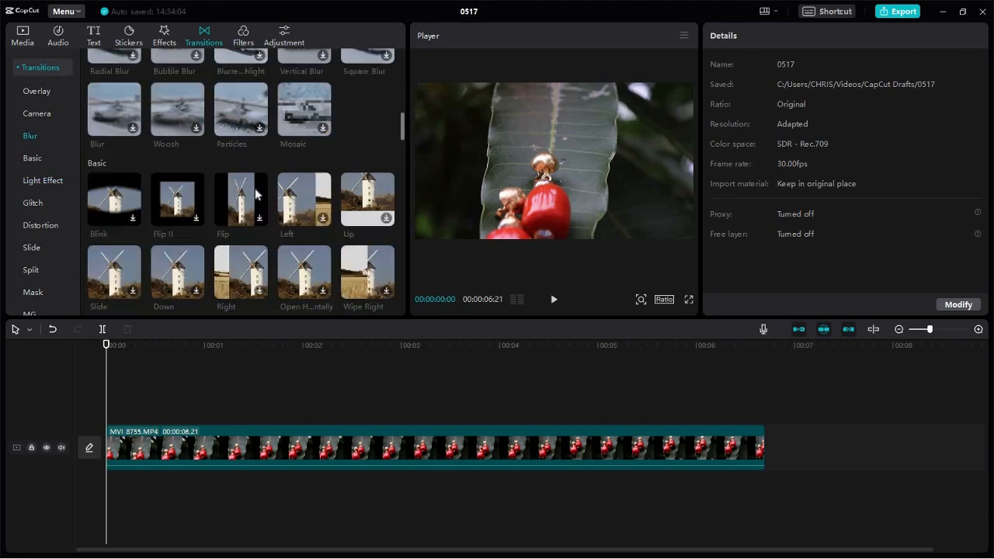
scroll(255, 178, up, 4)
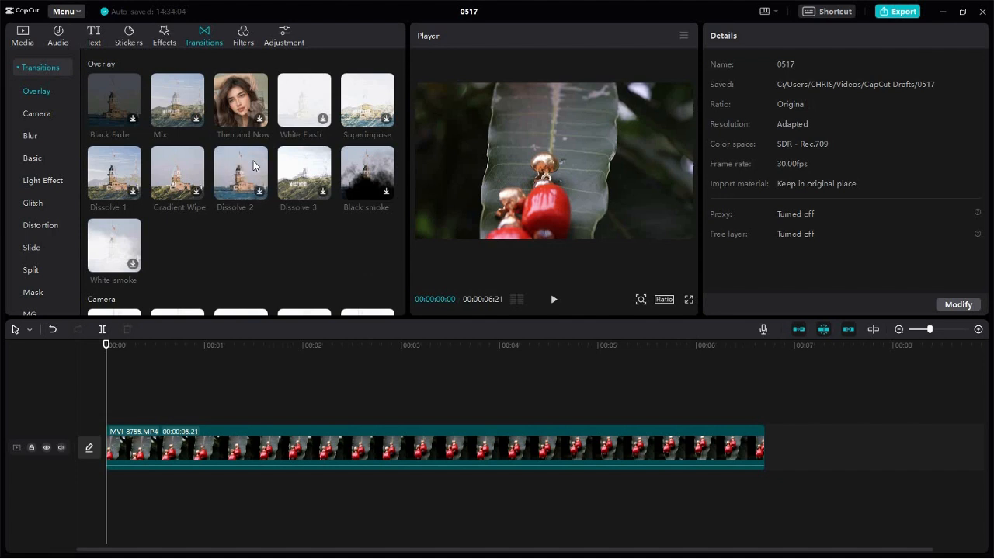
click(42, 94)
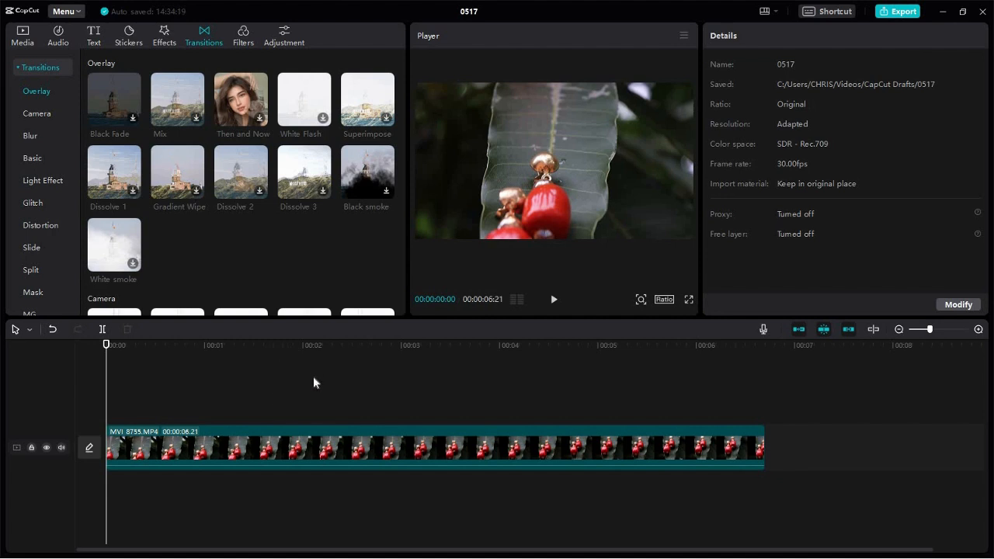
- Place the playhead at 00:00:01:20 on the MVI_8755.MP4 clip, leaving the clip deselected
click(256, 445)
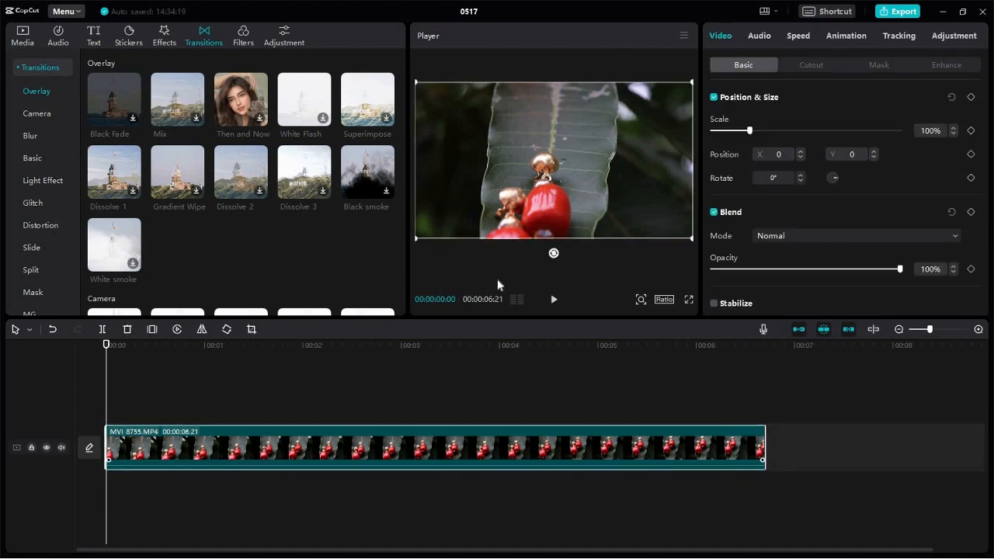
click(271, 380)
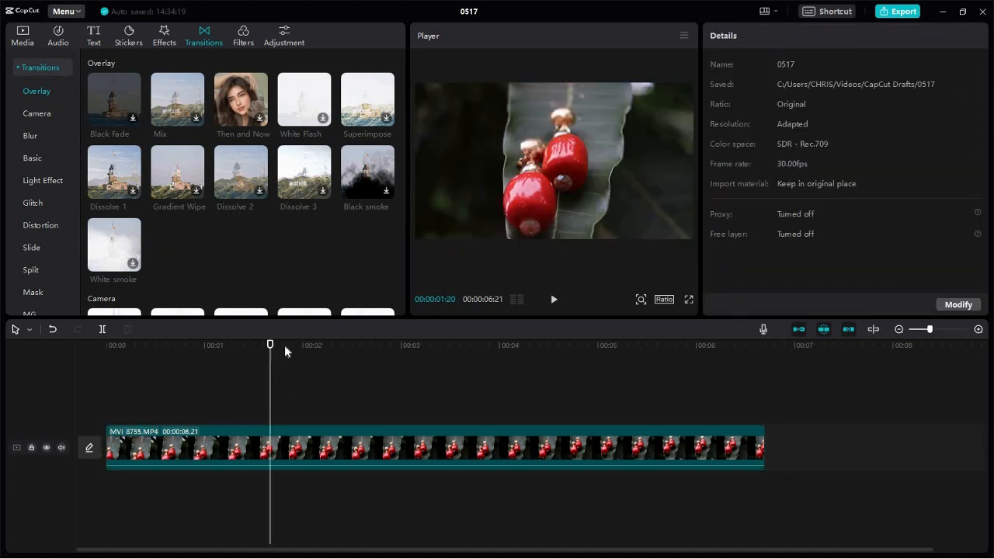
- Split the MVI_8755.MP4 clip at 00:00:02:13 and again at 00:00:03:24
click(345, 350)
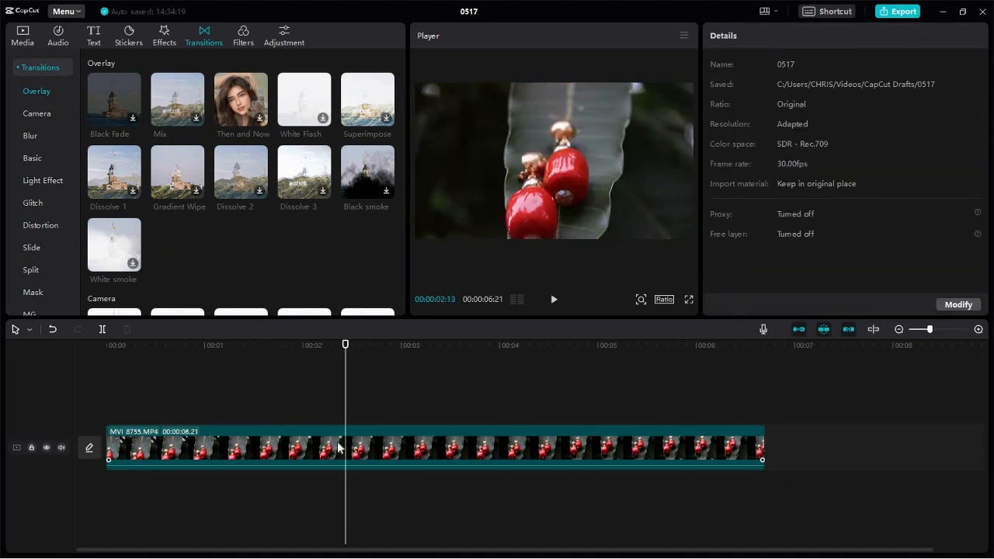
click(348, 447)
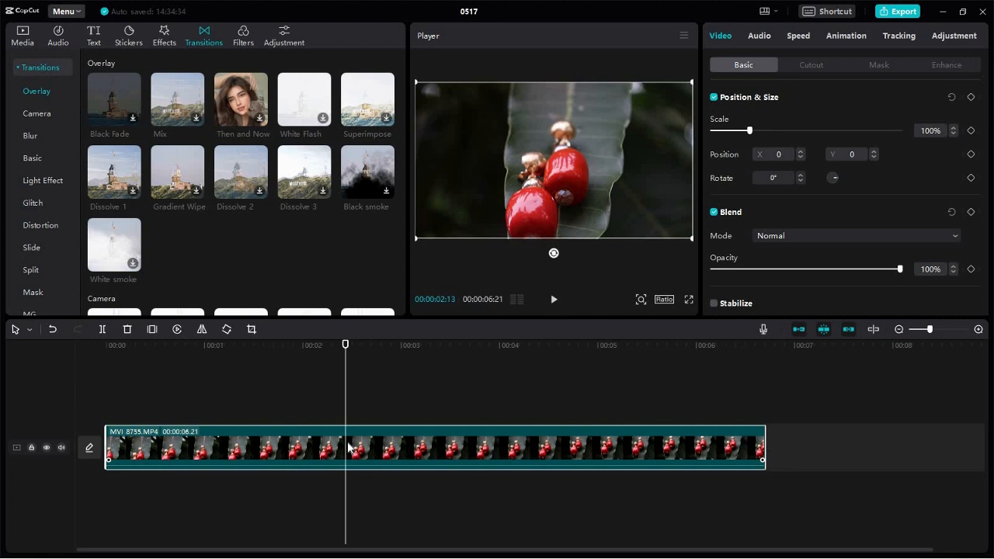
click(102, 330)
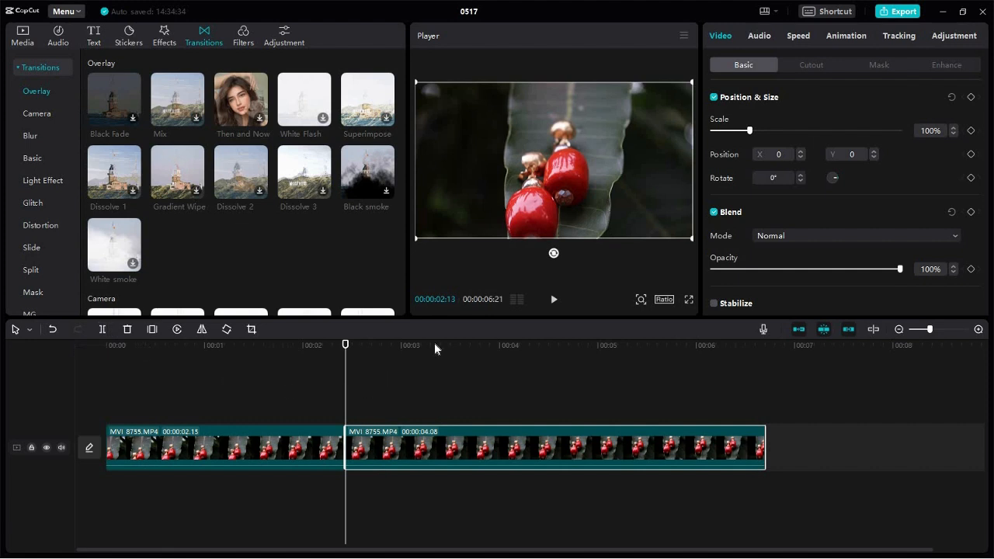
click(480, 344)
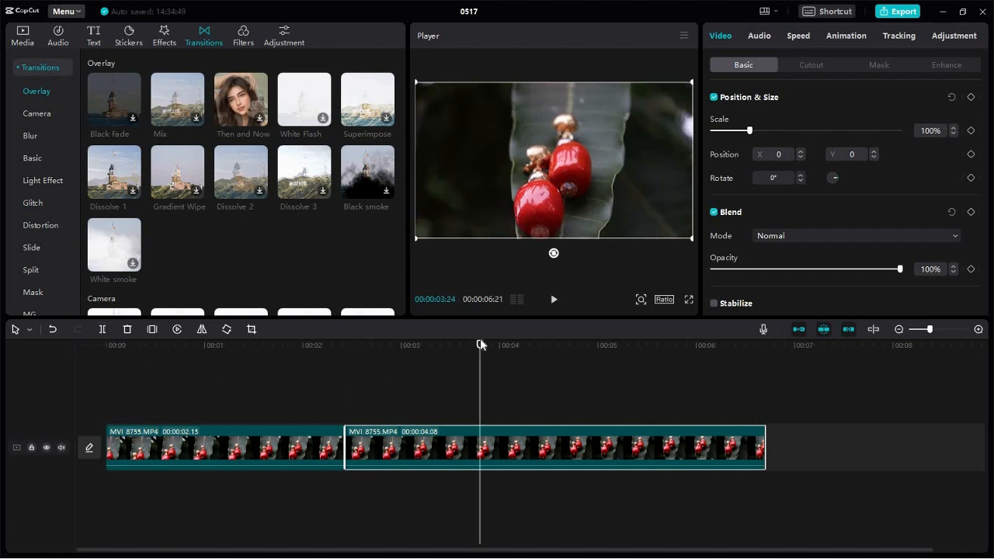
key(ctrl+b)
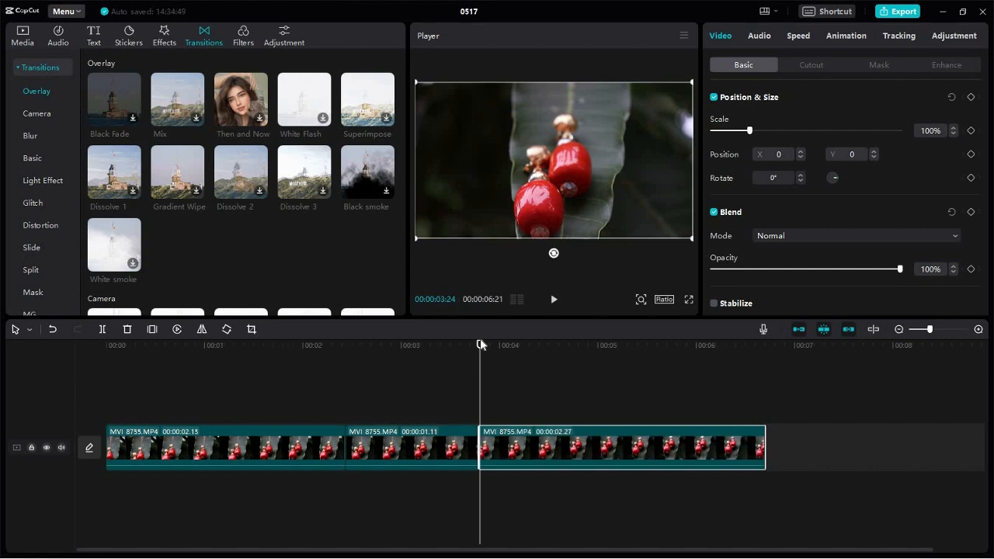
- Select the three MVI_8755.MP4 segments one after another to examine the cuts between them
click(432, 436)
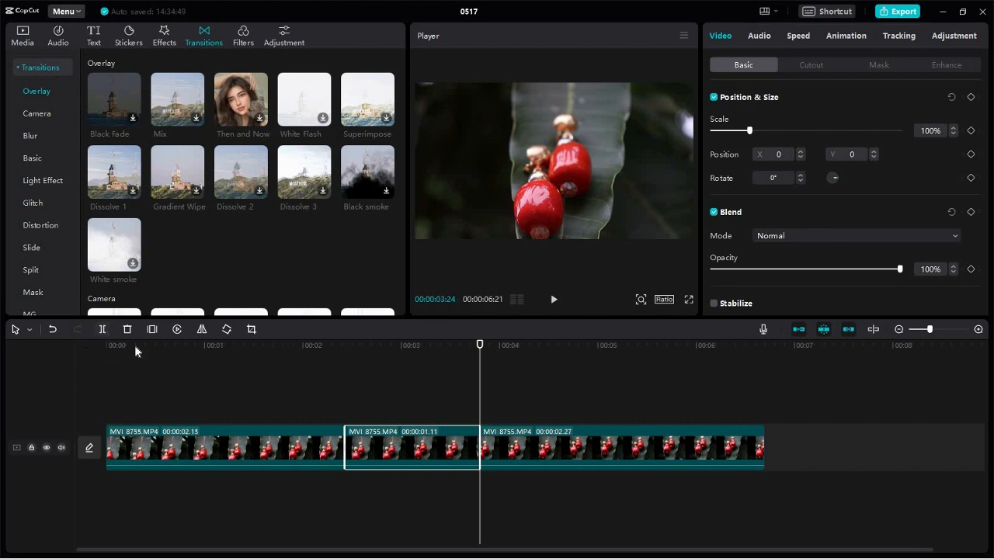
click(501, 457)
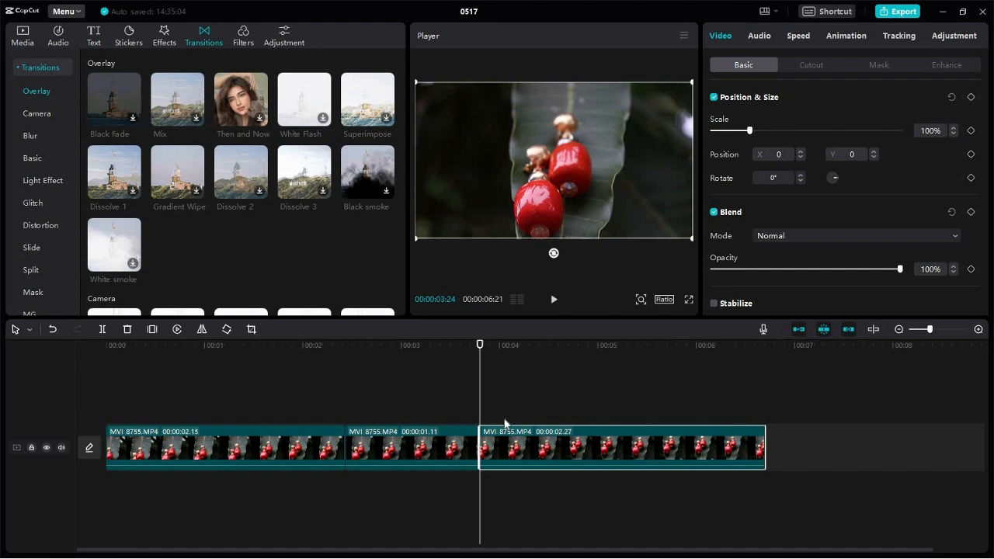
click(459, 449)
click(310, 451)
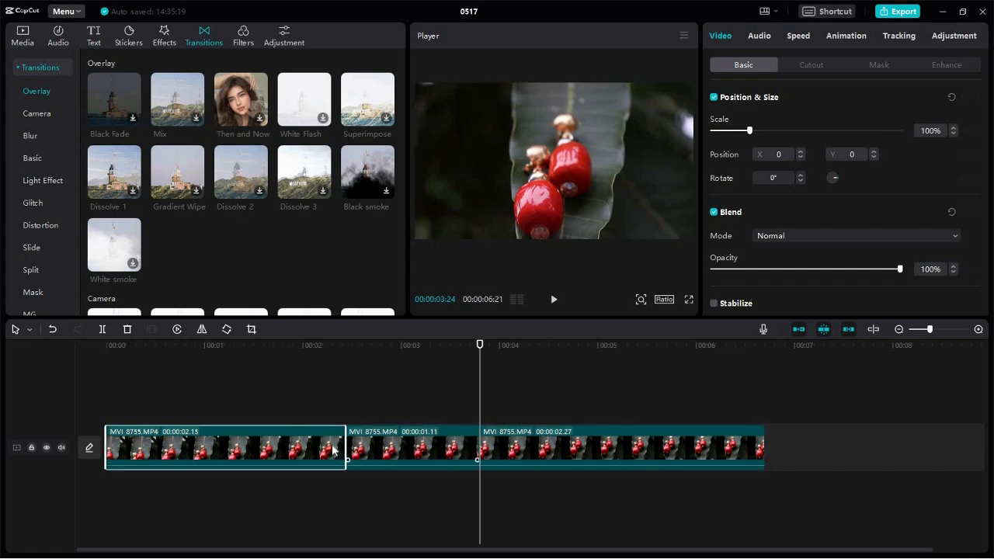
click(459, 448)
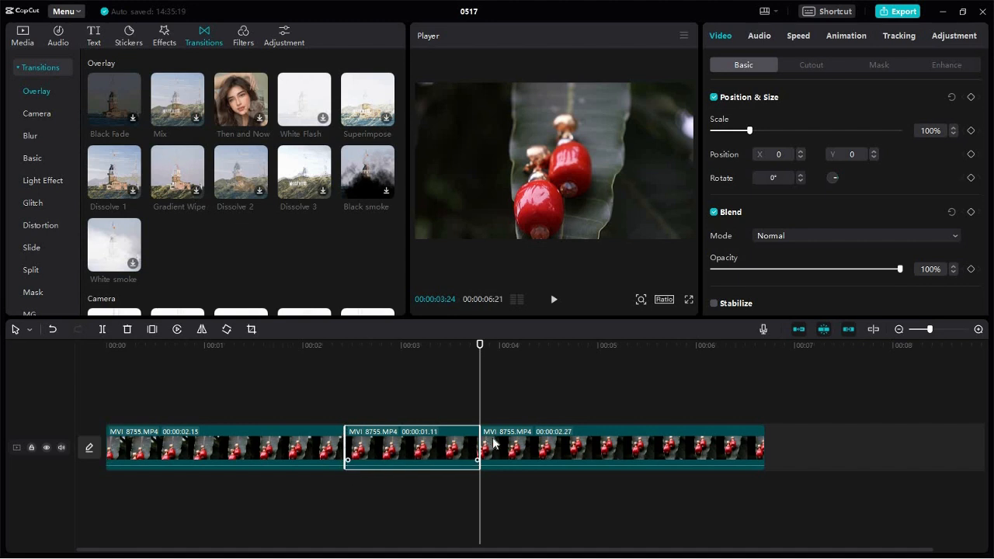
- Download and preview the Then and Now overlay transition, and add it at the cut between the first and second segments
click(260, 121)
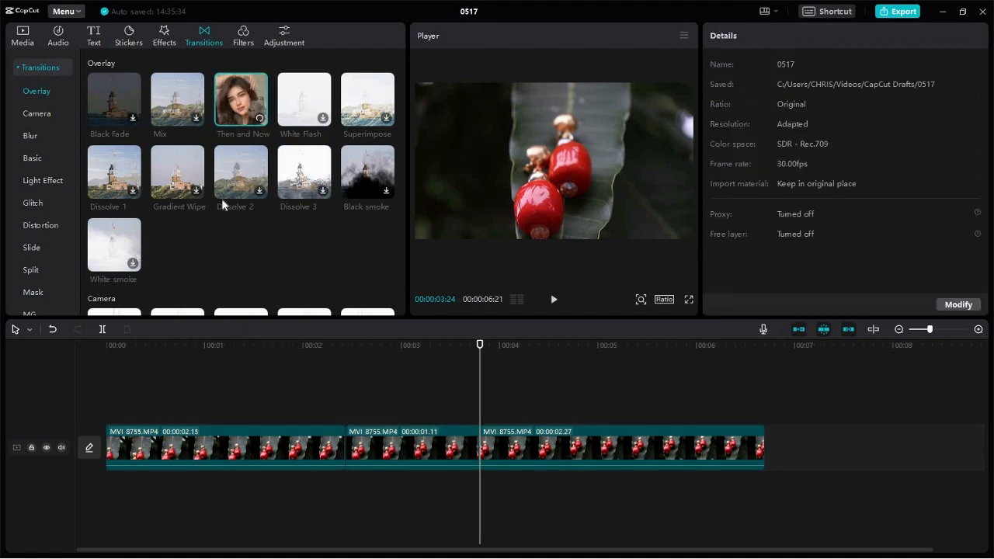
click(248, 128)
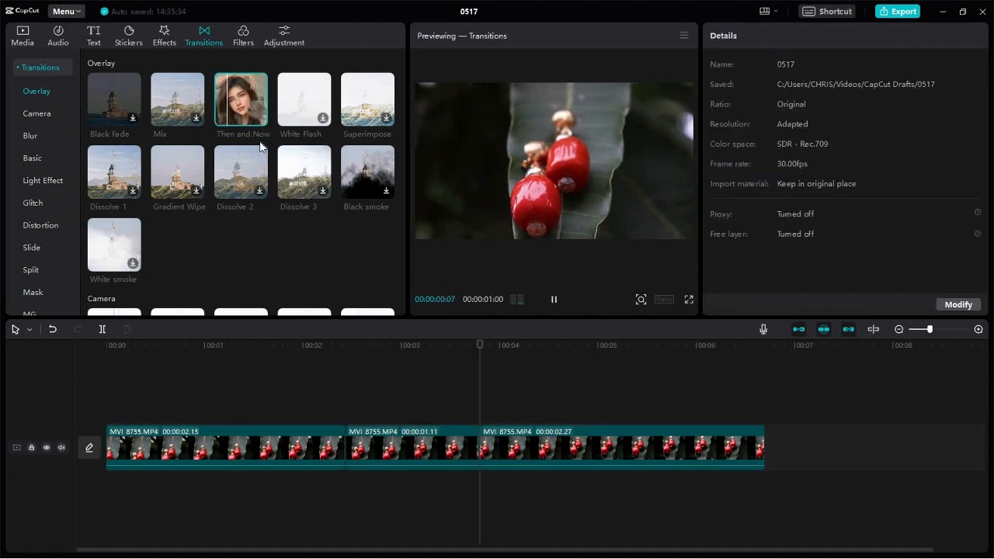
drag(481, 347, 345, 353)
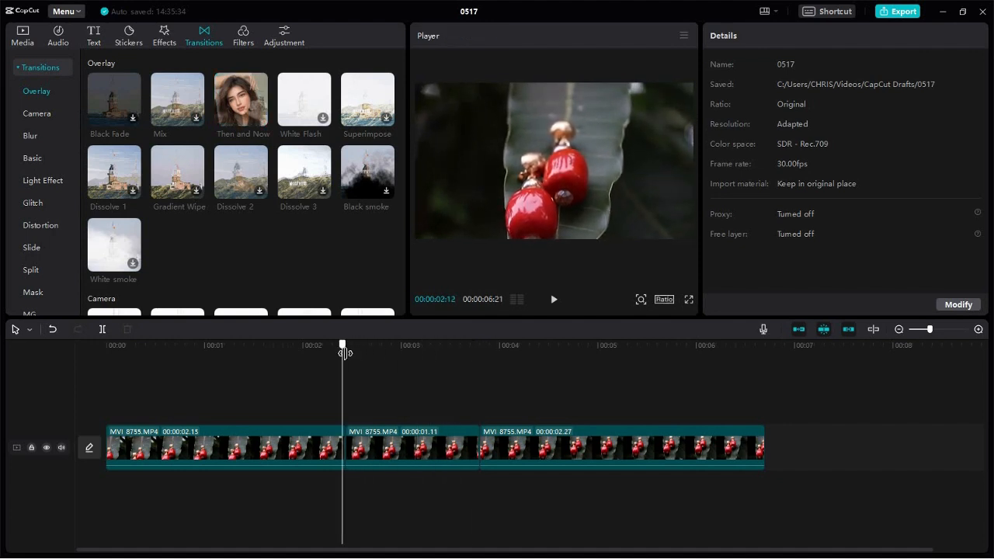
click(260, 121)
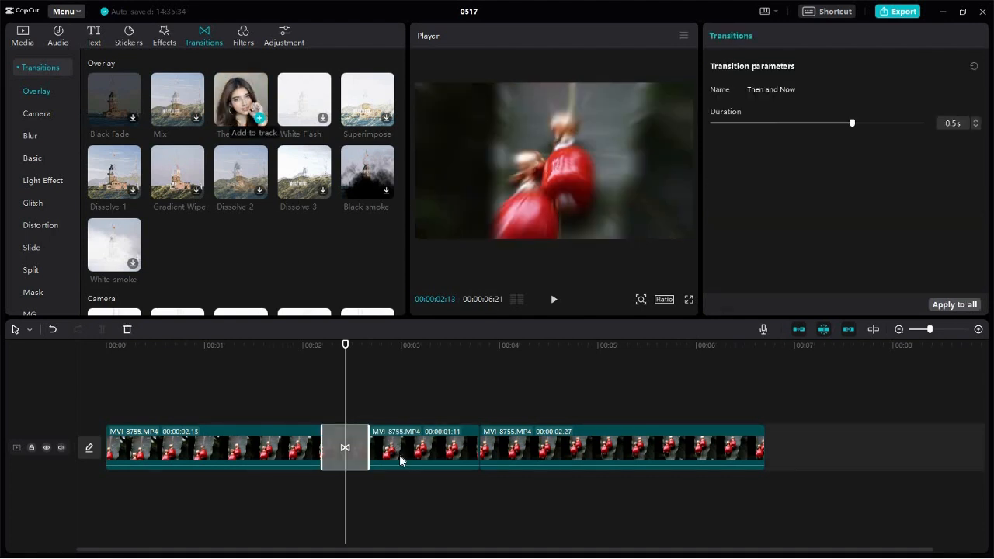
- Play the timeline from 00:00:02:02 through the Then and Now transition
click(329, 347)
click(309, 347)
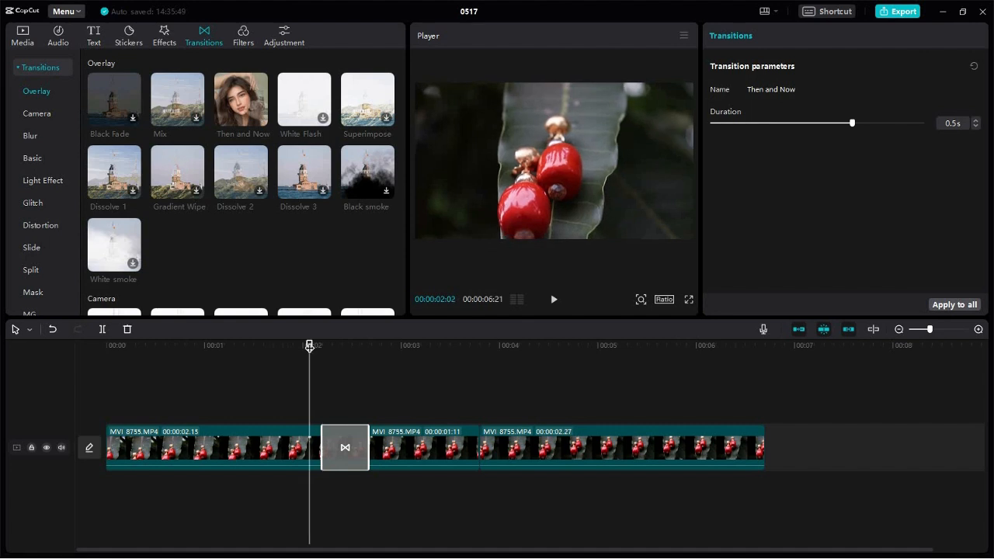
key(space)
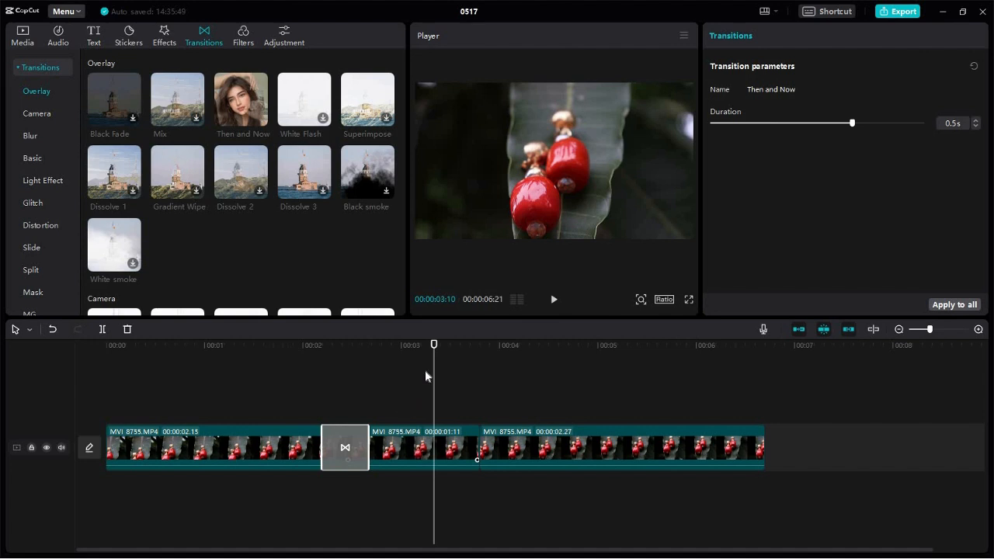
- Delete the second and third MVI_8755.MP4 segments, keeping only the first one on the timeline
click(437, 451)
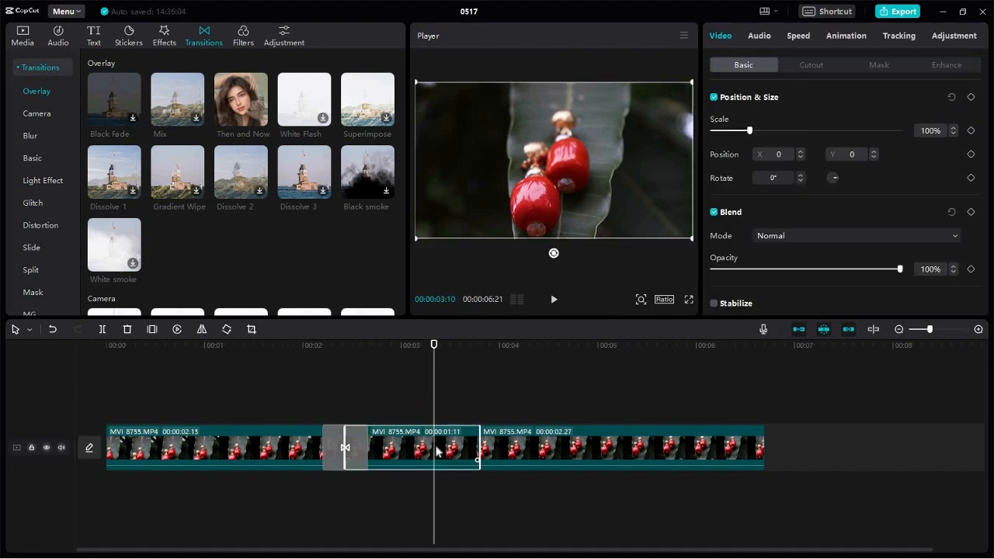
key(Delete)
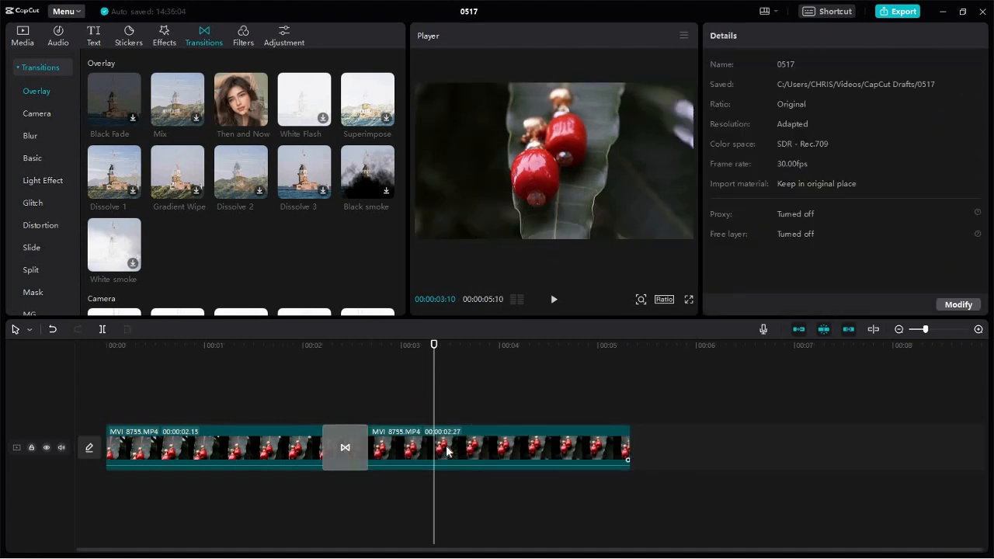
click(447, 450)
key(Delete)
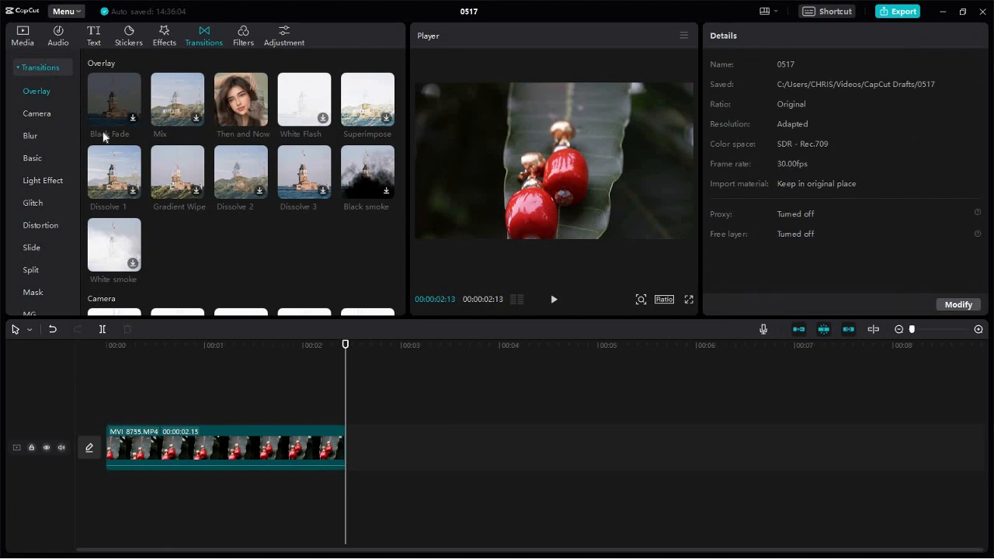
- Add MVI_8760.MP4 from the imported media after the remaining segment, split it at 00:00:03:19 and delete the part after the split
click(23, 36)
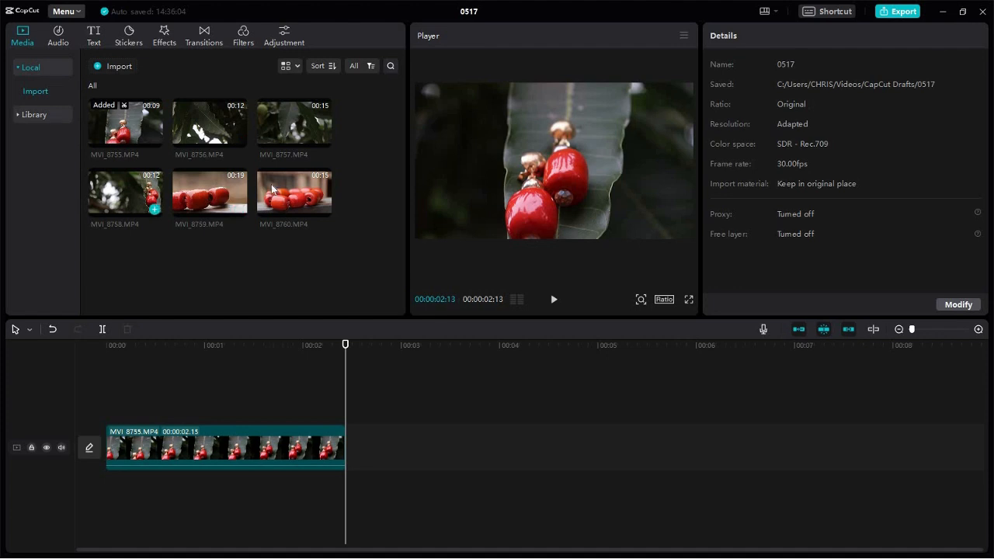
click(323, 209)
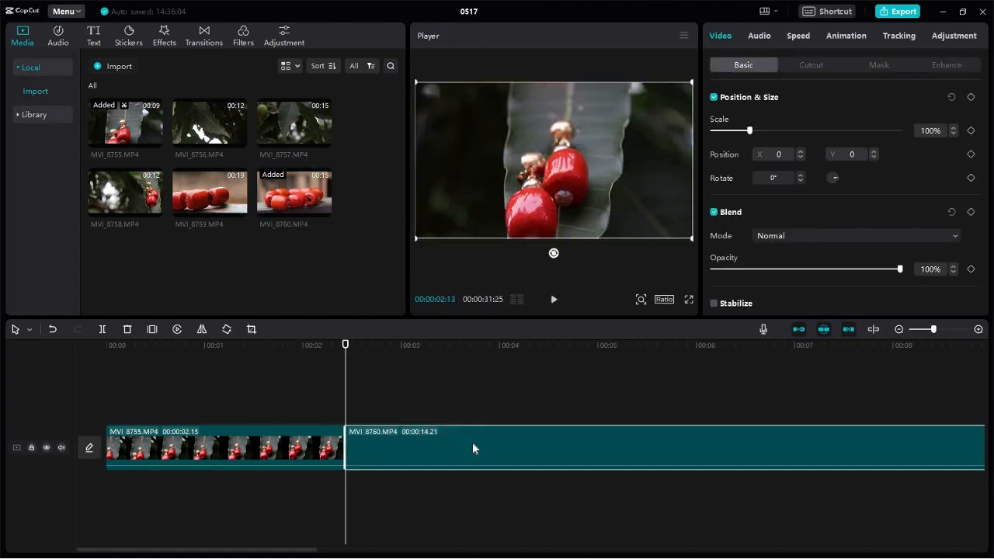
drag(346, 348, 463, 357)
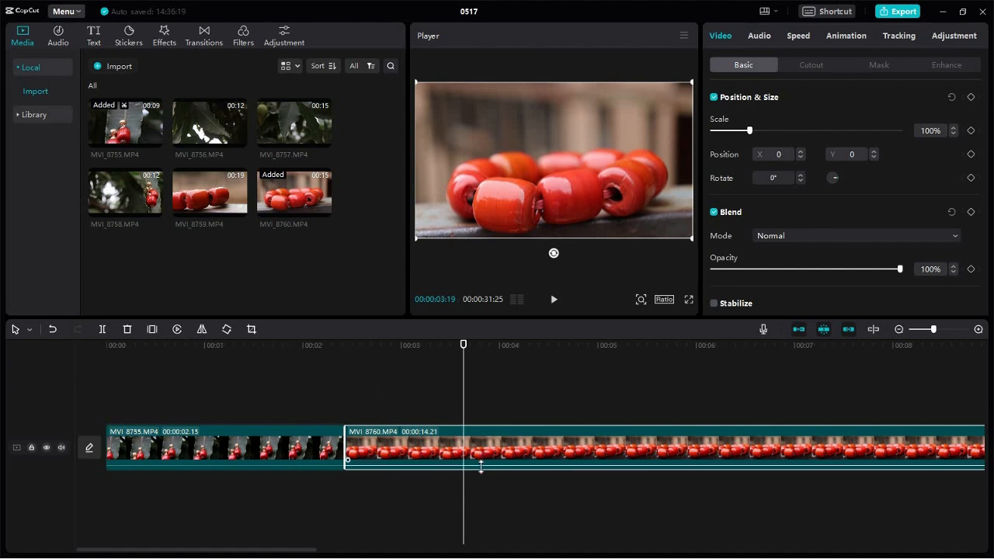
key(ctrl+b)
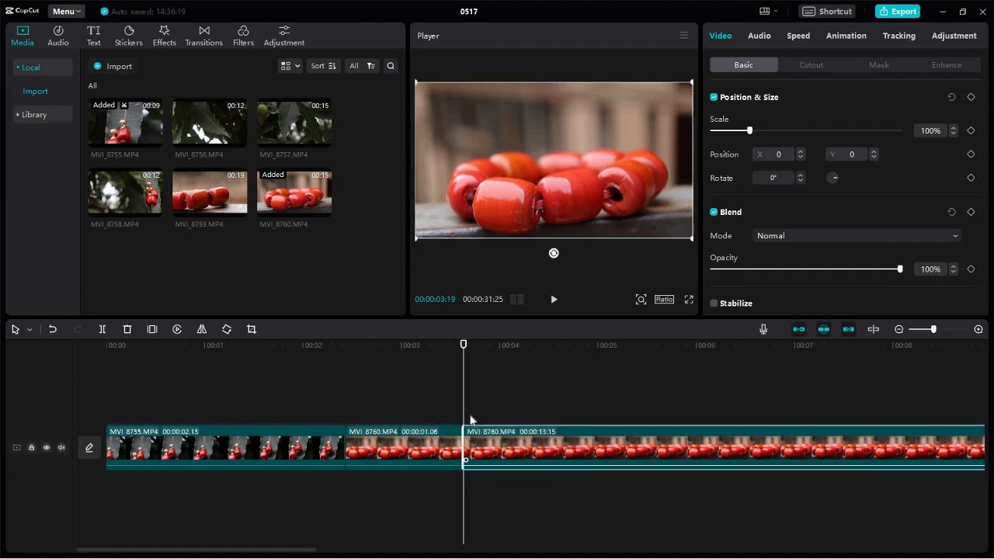
key(Delete)
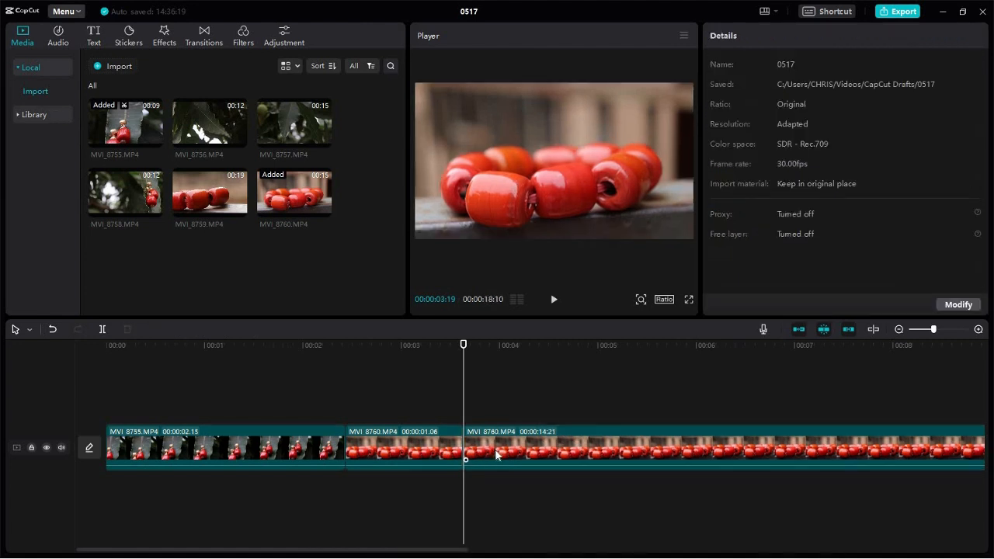
- Delete the extra full-length MVI_8760.MP4 copy, keeping the short MVI_8760.MP4 segment
click(496, 455)
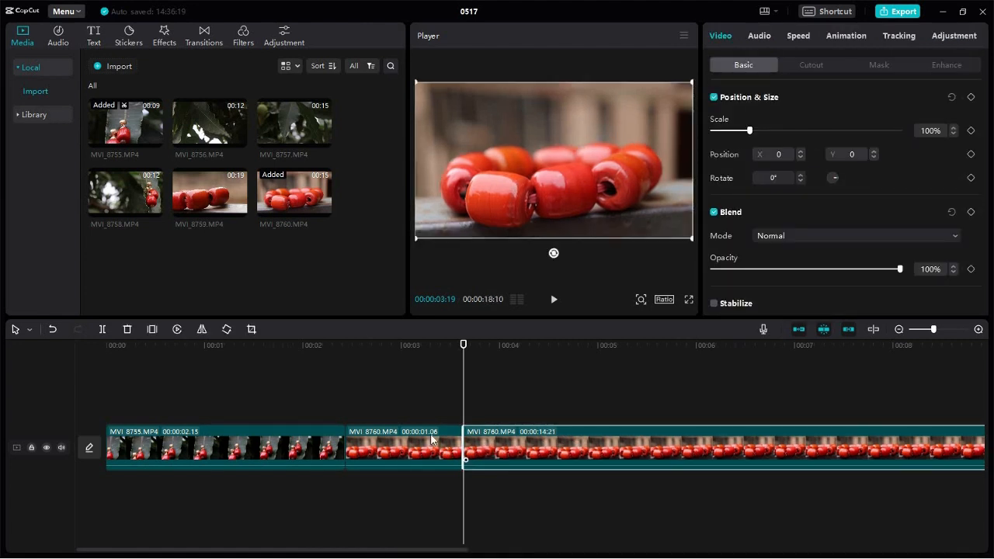
click(439, 440)
key(Delete)
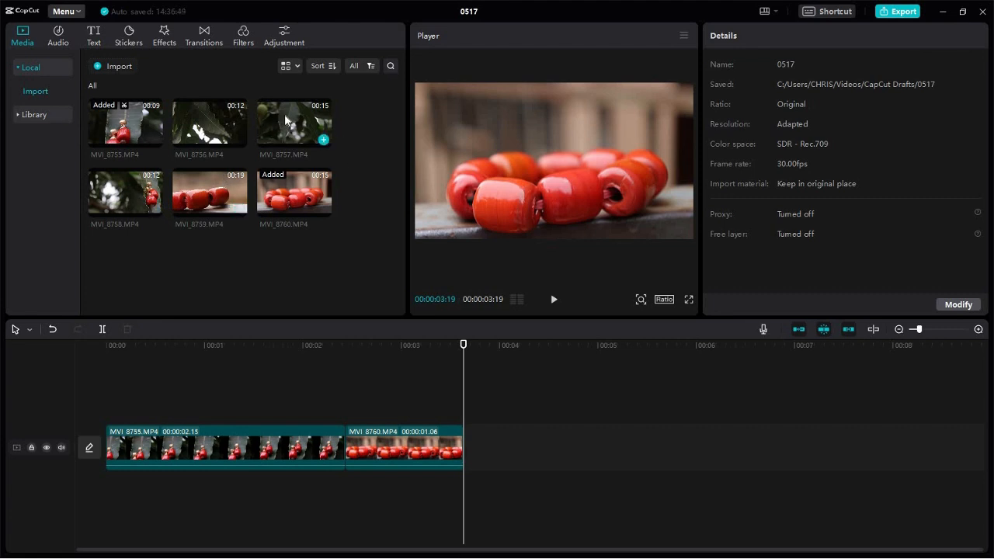
- Preview MVI_8757.MP4 and MVI_8758.MP4, and add MVI_8758.MP4 at the end of the timeline
click(285, 141)
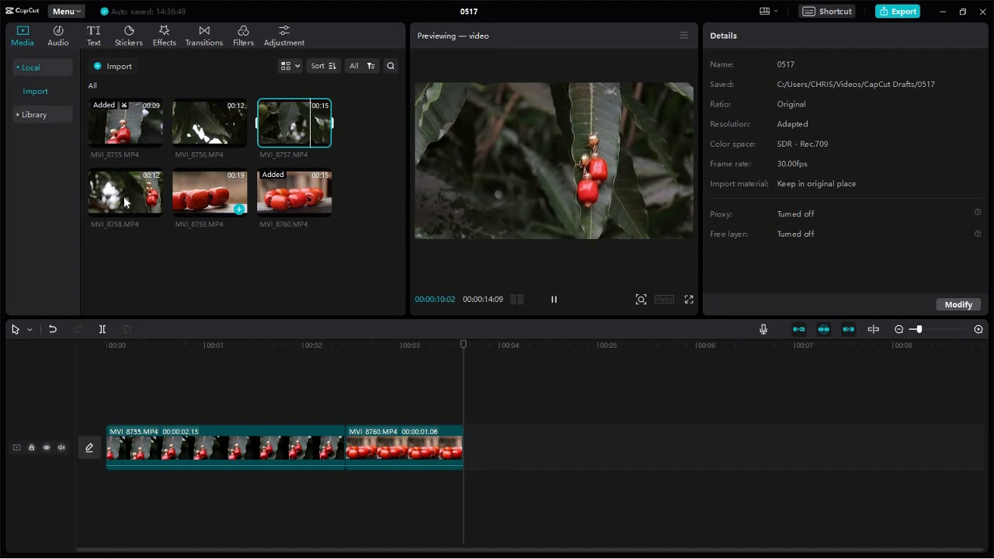
click(146, 213)
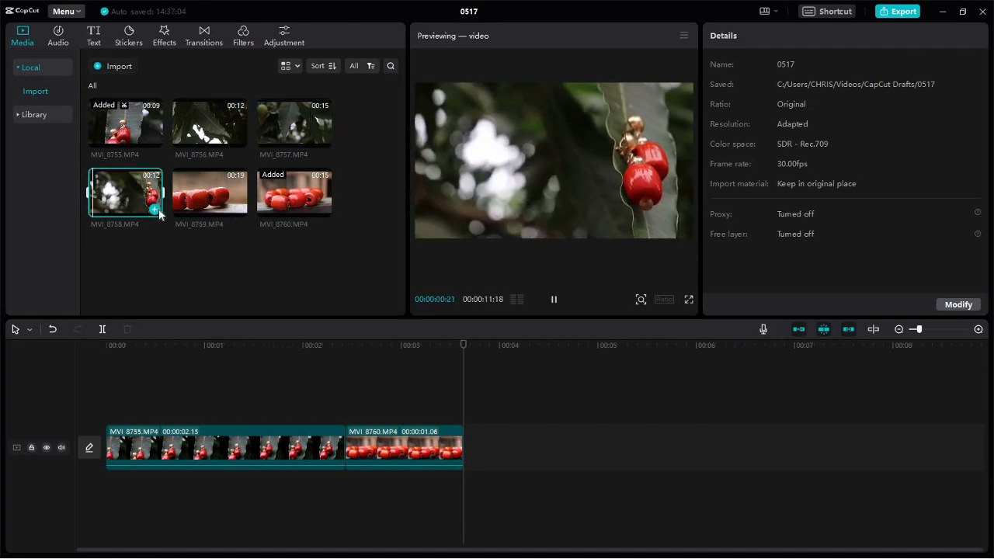
click(154, 210)
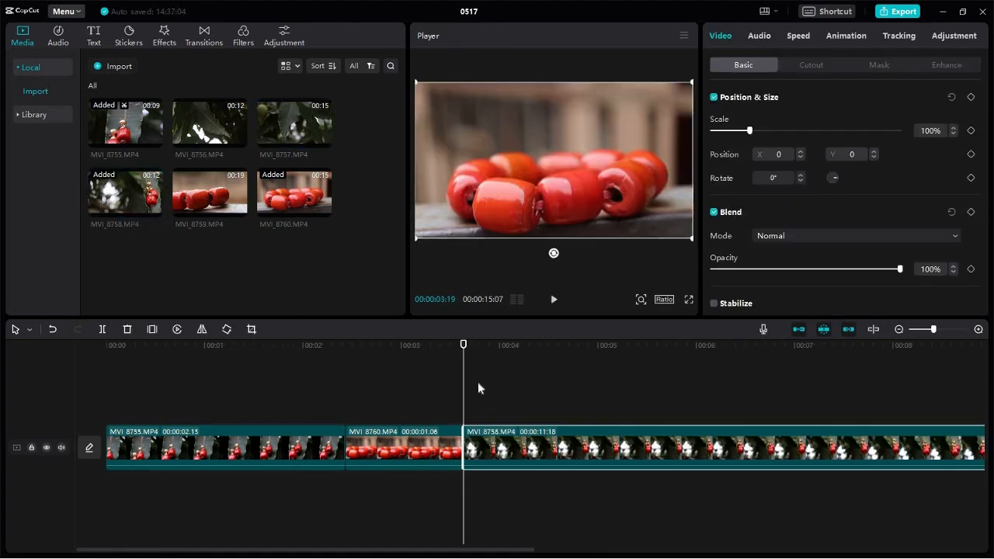
- Split the MVI_8758.MP4 clip at 00:00:04:29 and delete the part after the split
drag(464, 344, 496, 347)
drag(424, 351, 595, 360)
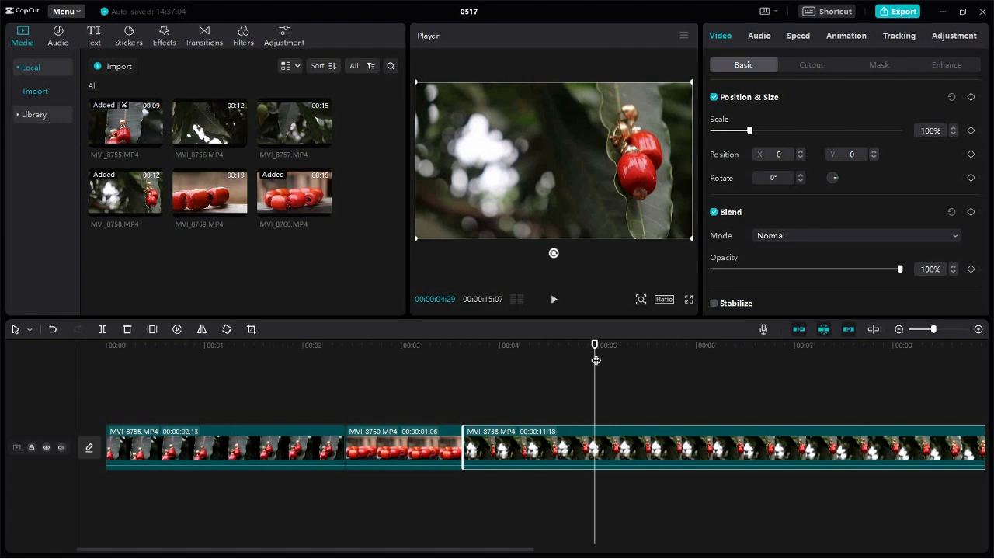
key(ctrl+b)
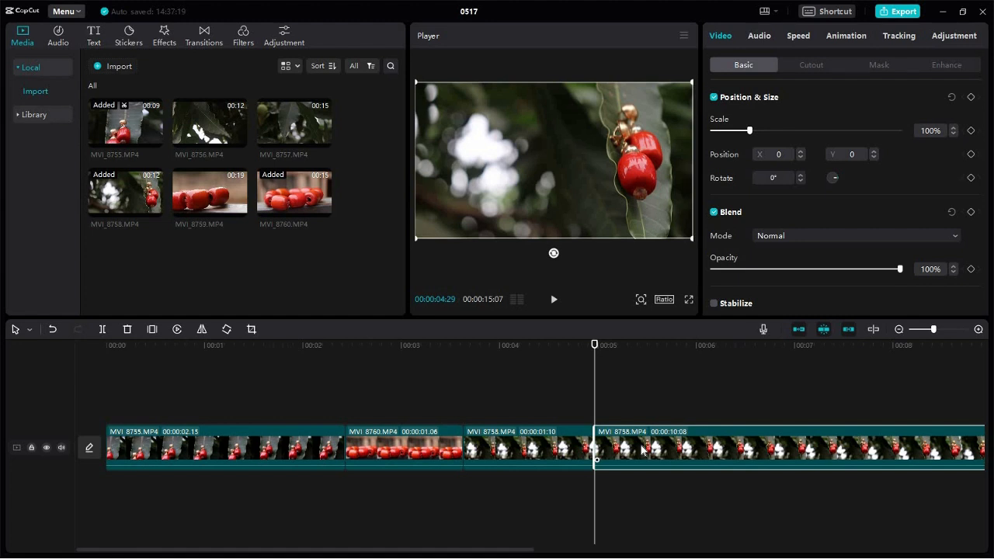
key(Delete)
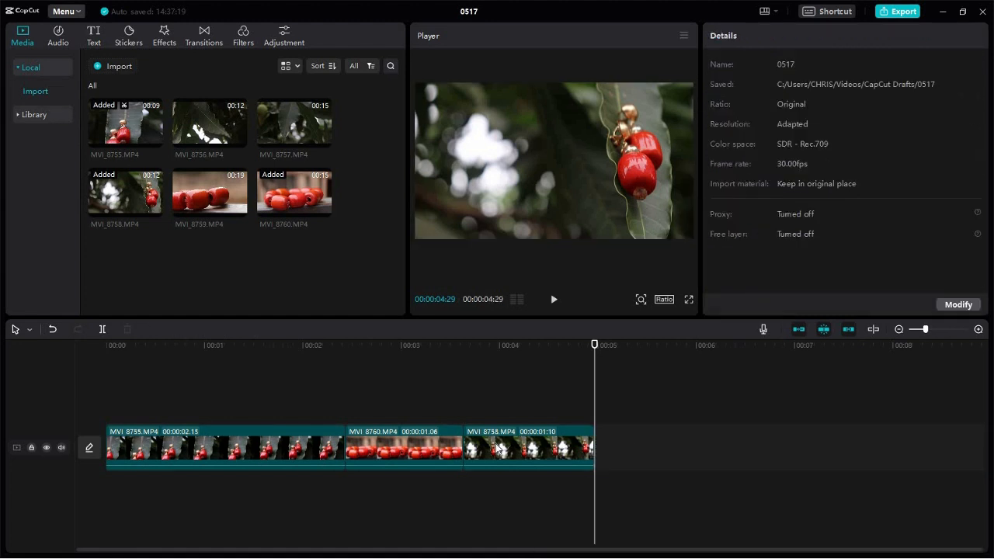
- Place the playhead at 00:00:02:09, just before the cut between MVI_8755.MP4 and MVI_8760.MP4
click(345, 345)
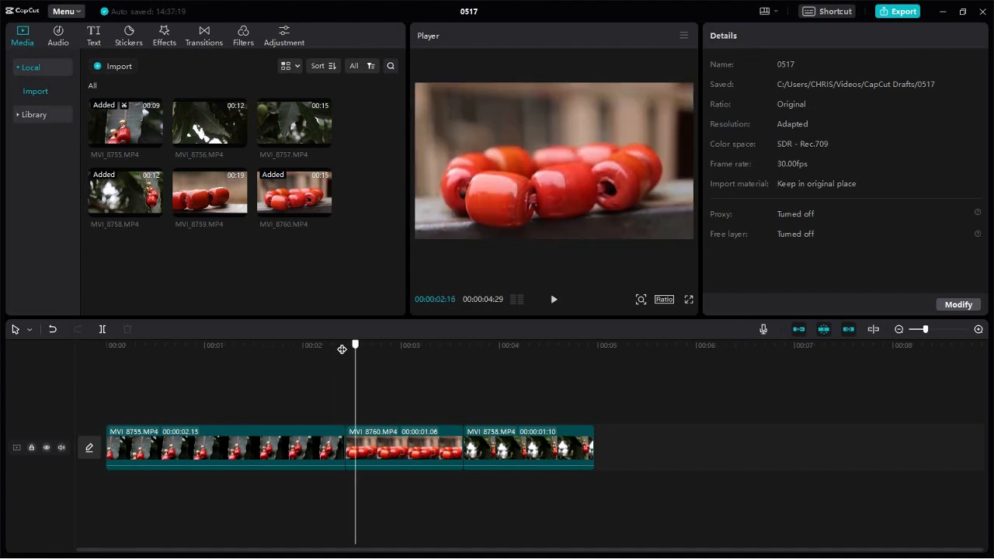
drag(355, 349, 331, 359)
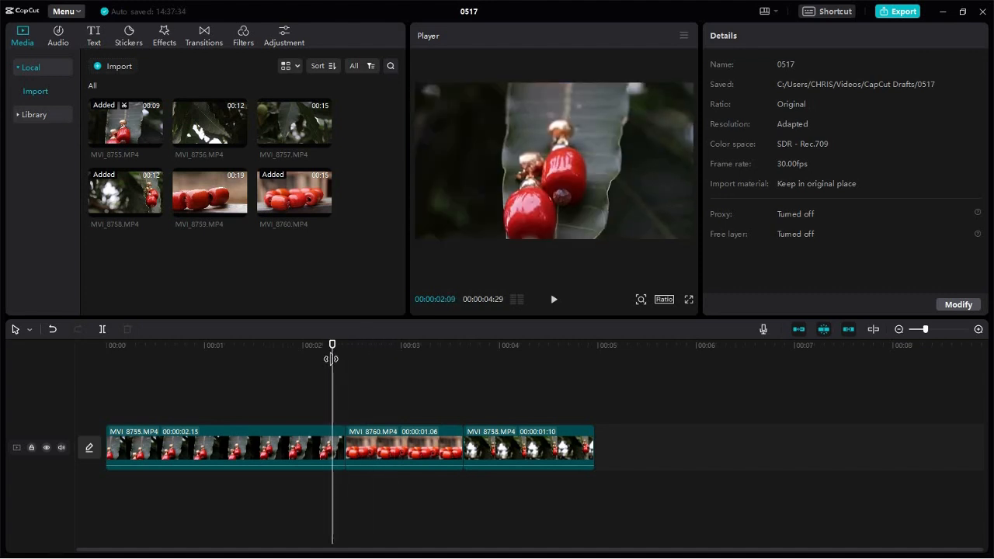
click(335, 362)
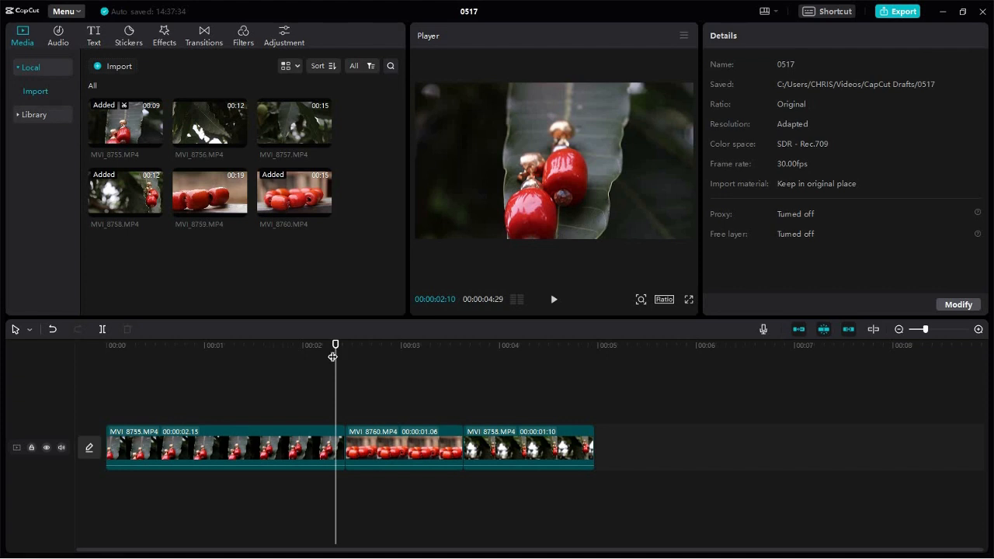
click(332, 356)
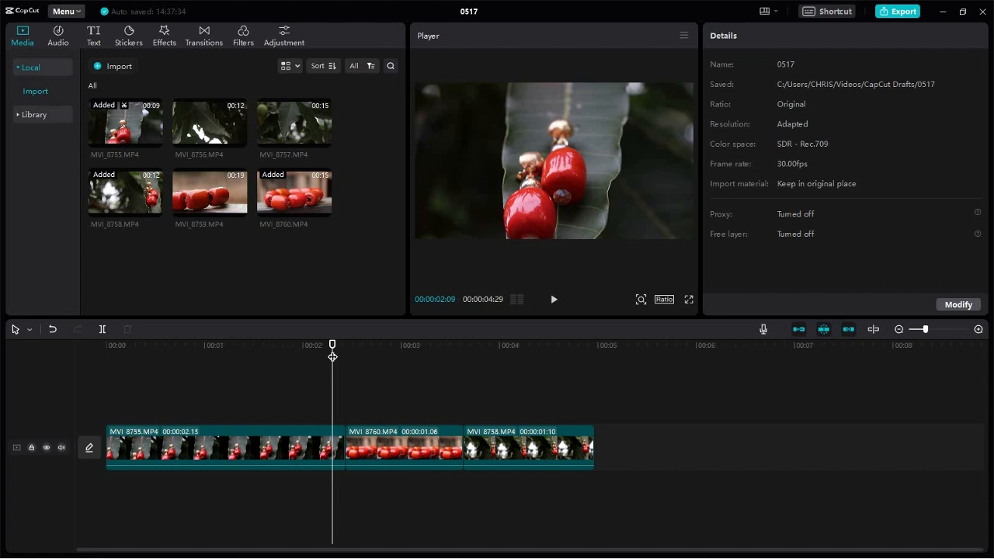
- Move the playhead frame by frame to the cut between MVI_8755.MP4 and MVI_8760.MP4, at 00:00:02:13
key(Right)
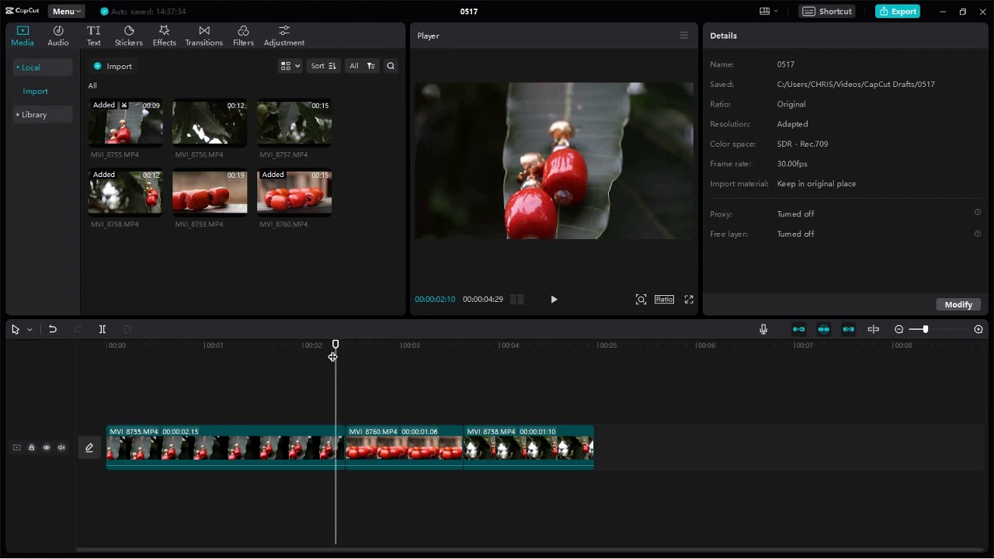
key(Right)
key(Left)
key(Right)
key(Right)
key(Right)
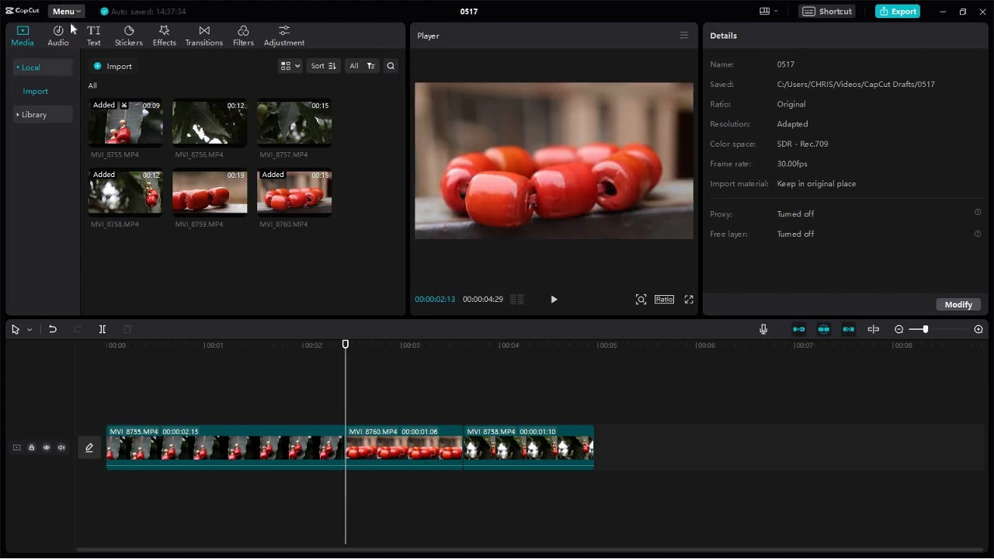
- Add the Then and Now overlay transition between MVI_8755.MP4 and MVI_8760.MP4, accepting duplicate frames without further reminders
click(207, 32)
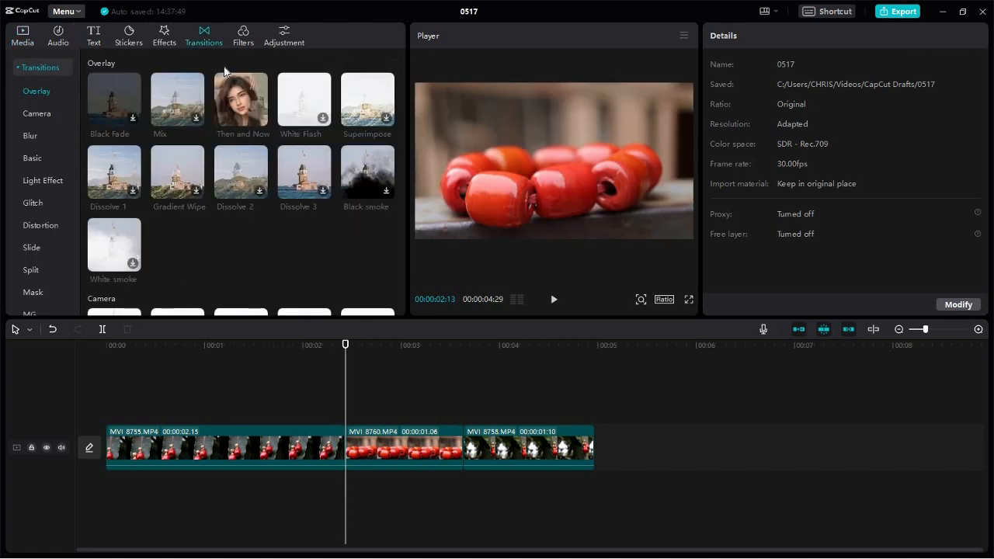
click(259, 118)
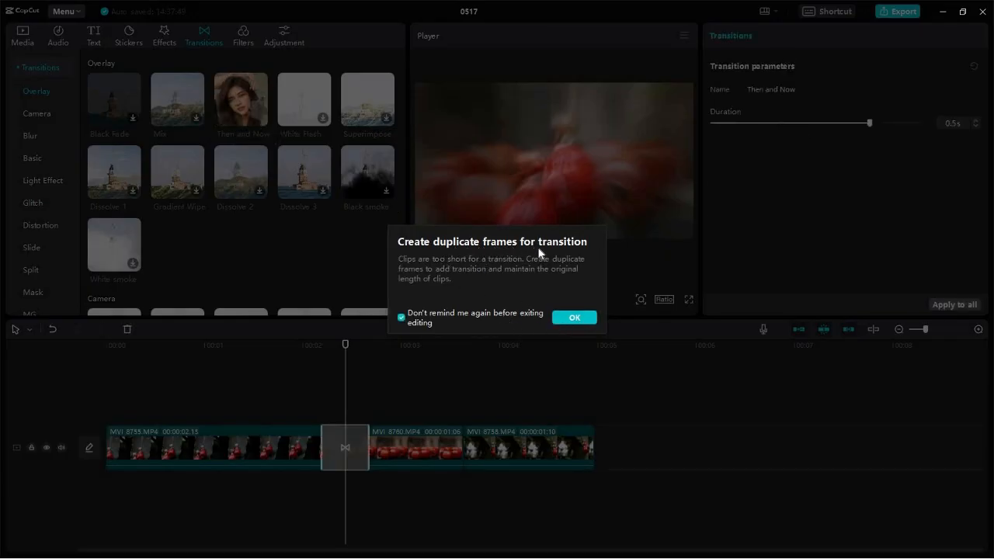
click(575, 317)
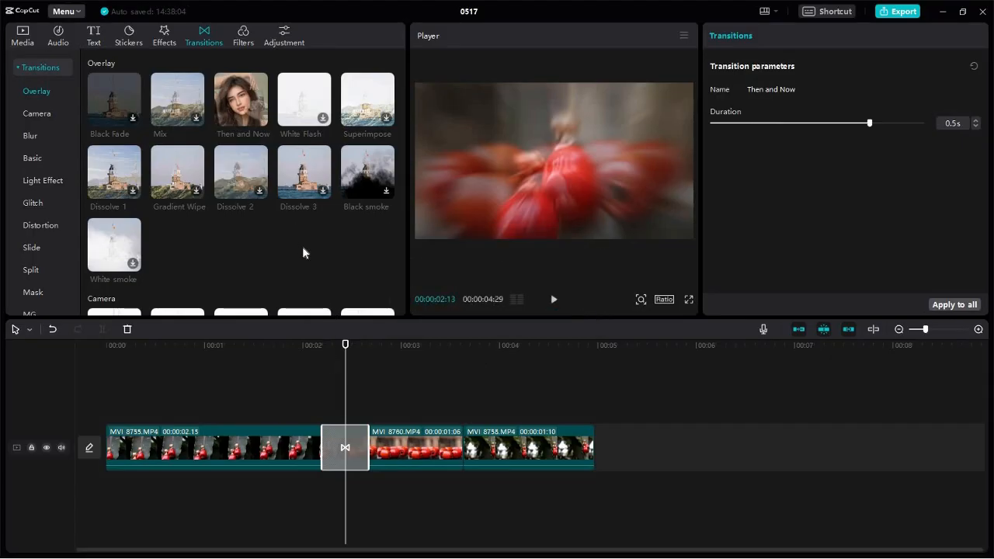
- Preview the Light sweep II transition from the Light Effect category and inspect the transition applied between the first two clips
scroll(299, 249, down, 3)
scroll(248, 143, down, 1)
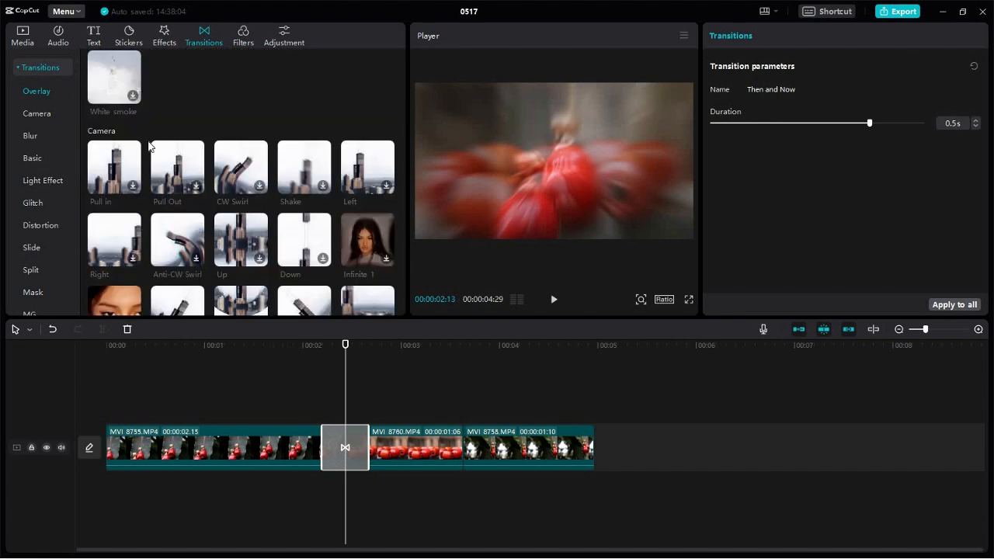
click(44, 181)
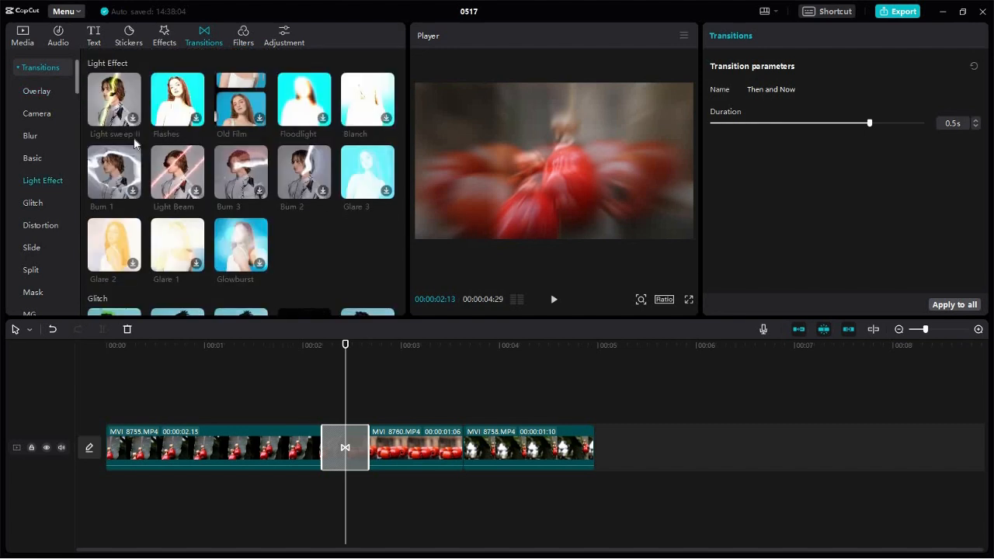
click(130, 123)
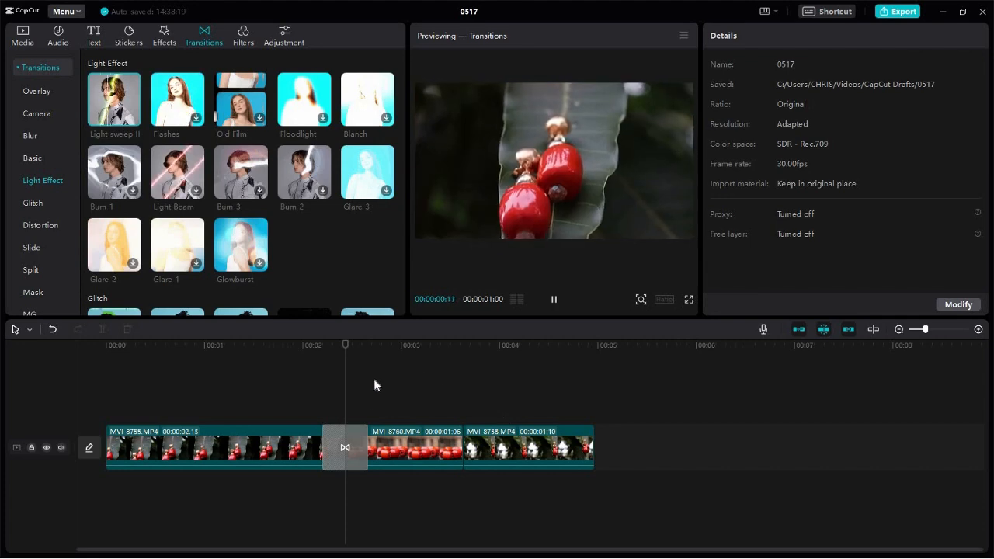
click(353, 446)
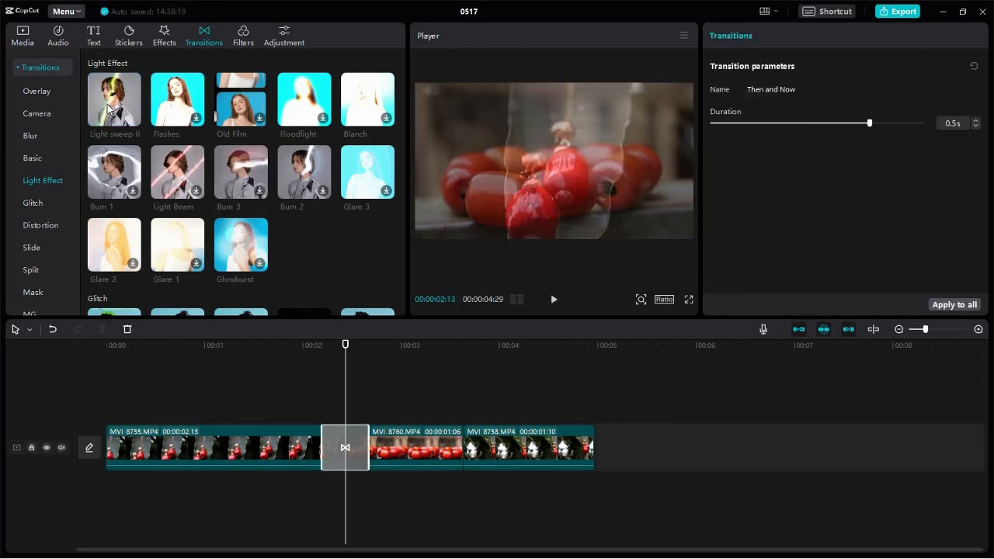
scroll(194, 77, up, 10)
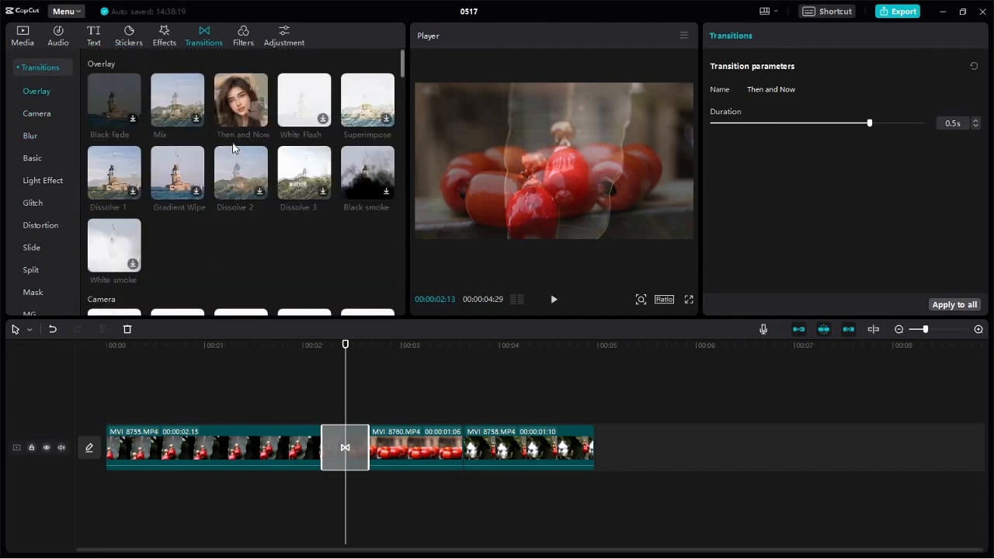
mouse_move(260, 126)
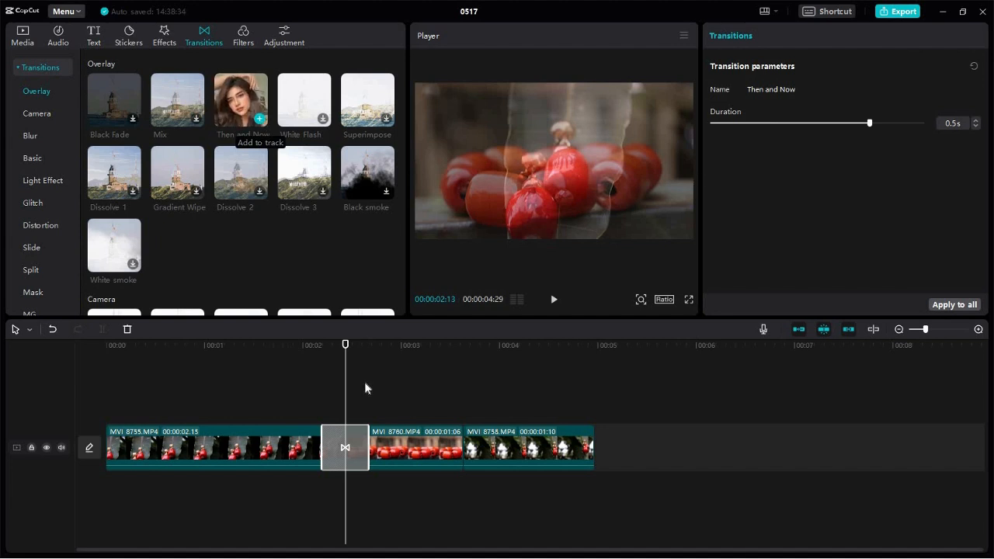
- Add the Light sweep II transition at the cut between MVI_8760.MP4 and MVI_8758.MP4, at 00:00:03:19
drag(375, 343, 465, 358)
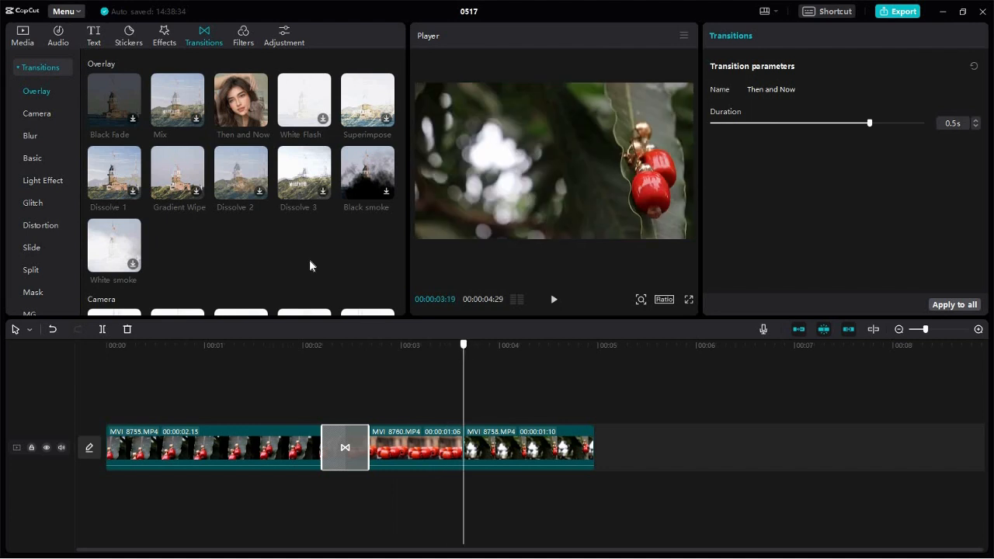
click(46, 180)
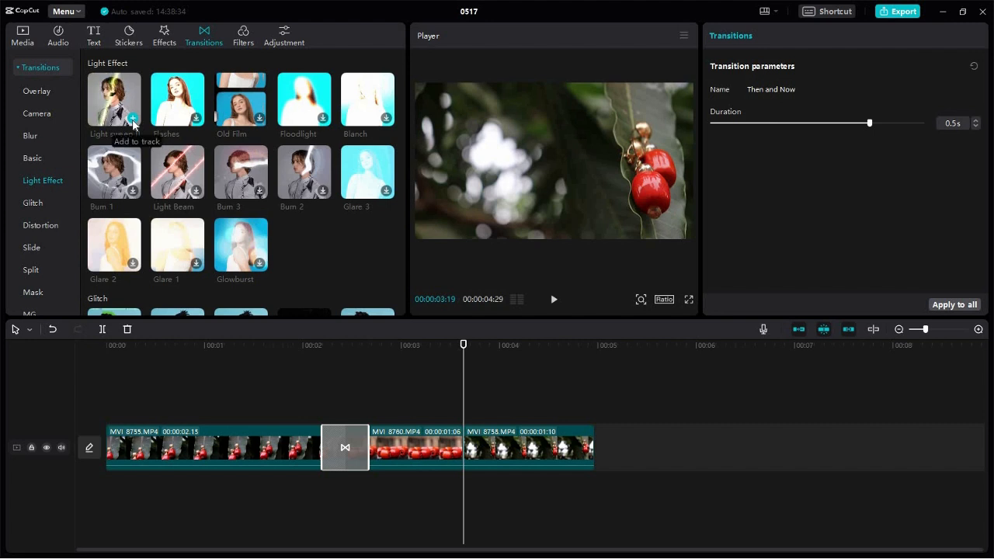
click(132, 125)
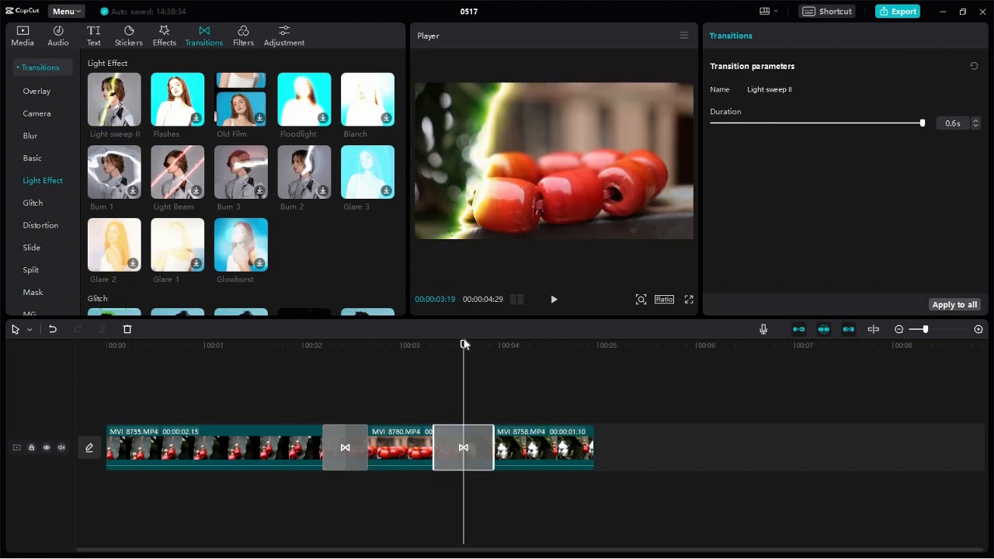
- Play the timeline repeatedly from shortly before the first transition to check both transitions
drag(432, 343, 280, 343)
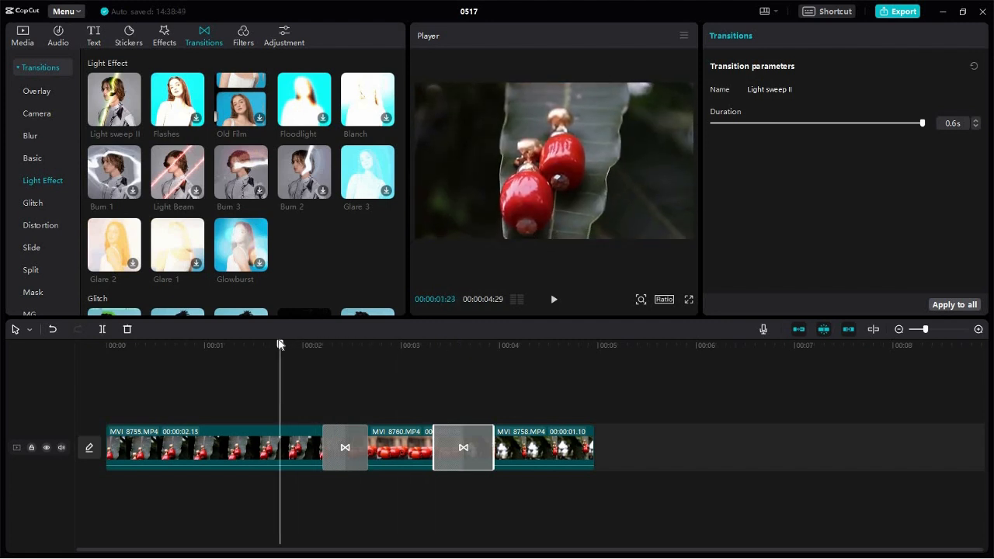
key(space)
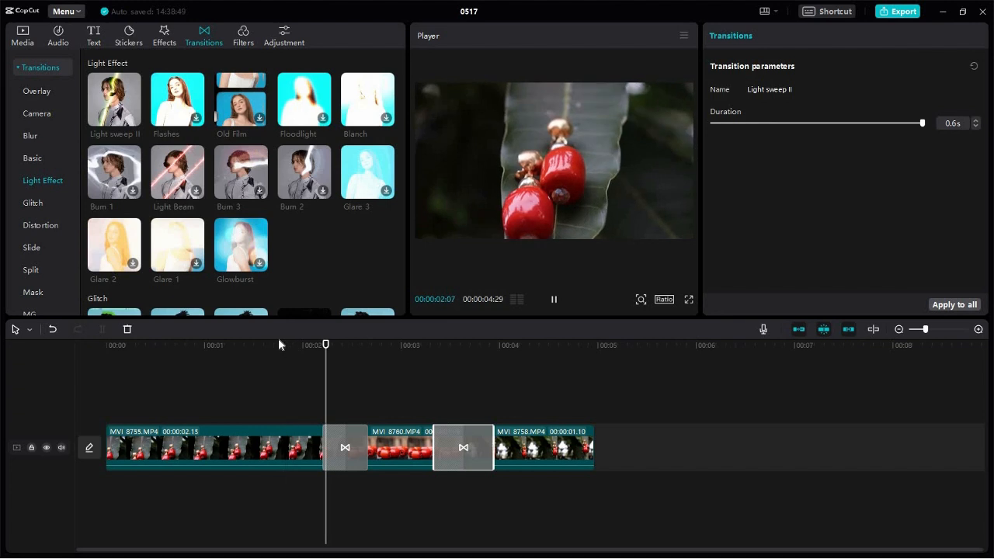
key(space)
click(318, 345)
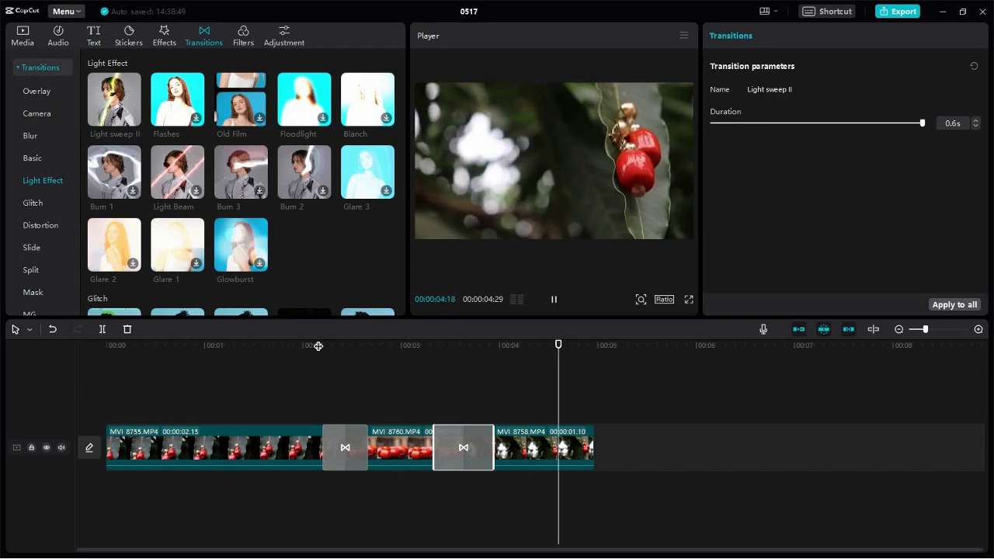
key(space)
click(297, 345)
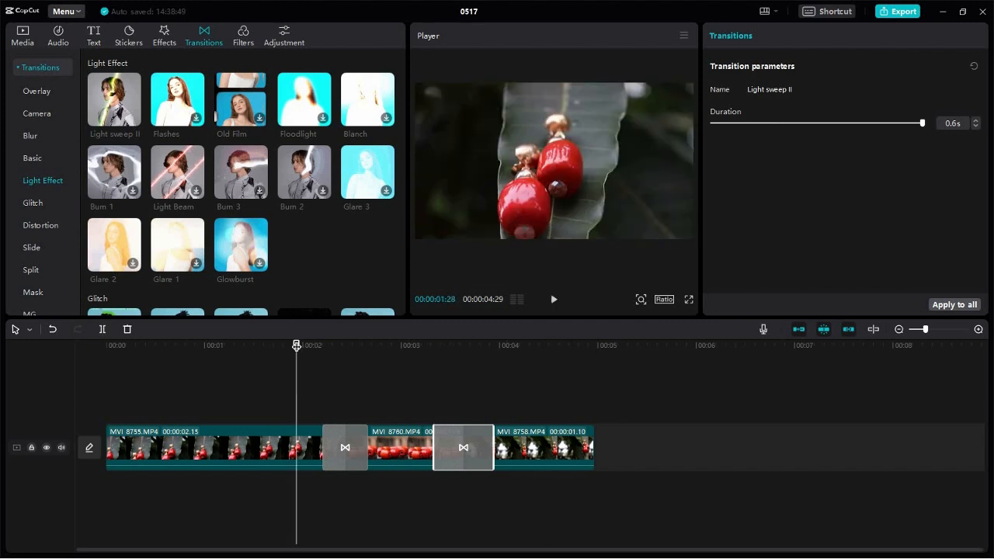
key(space)
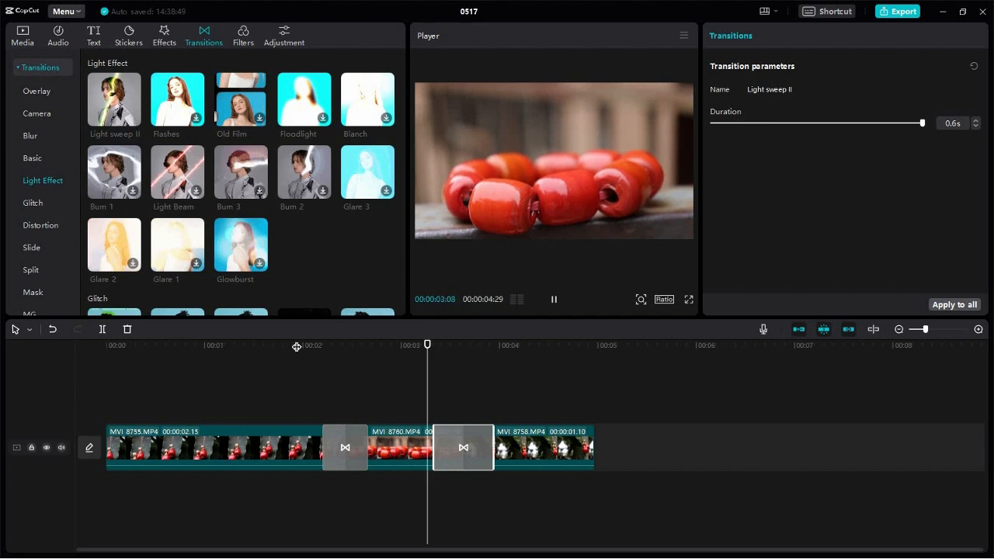
key(space)
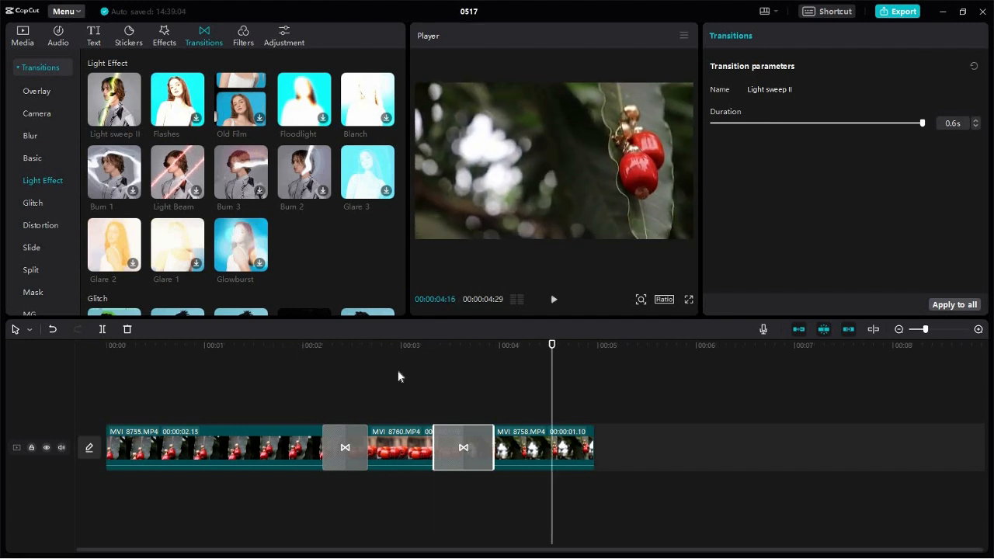
- Deselect the transition and scrub through the second transition to 00:00:04:00 and back to 00:00:02:09
click(435, 351)
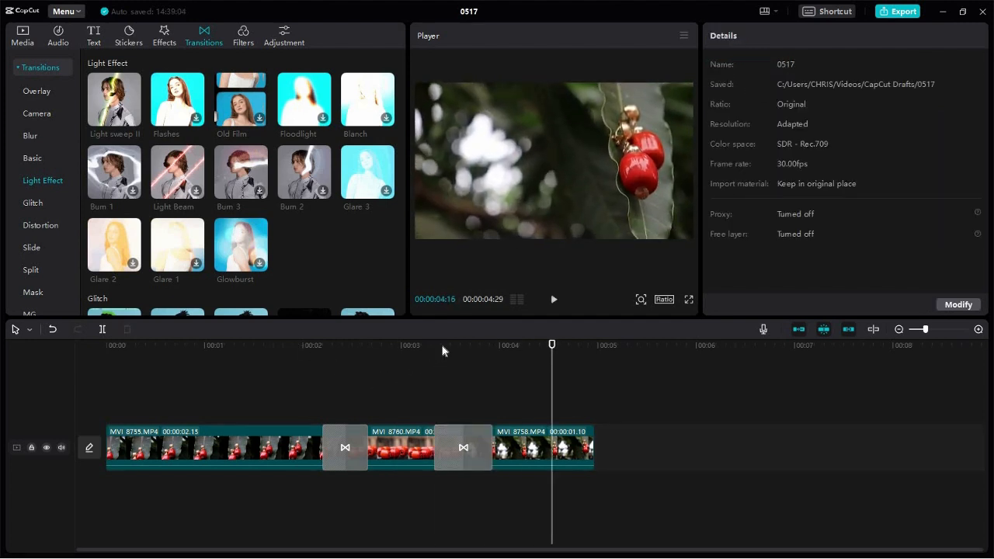
click(435, 345)
drag(456, 348, 500, 353)
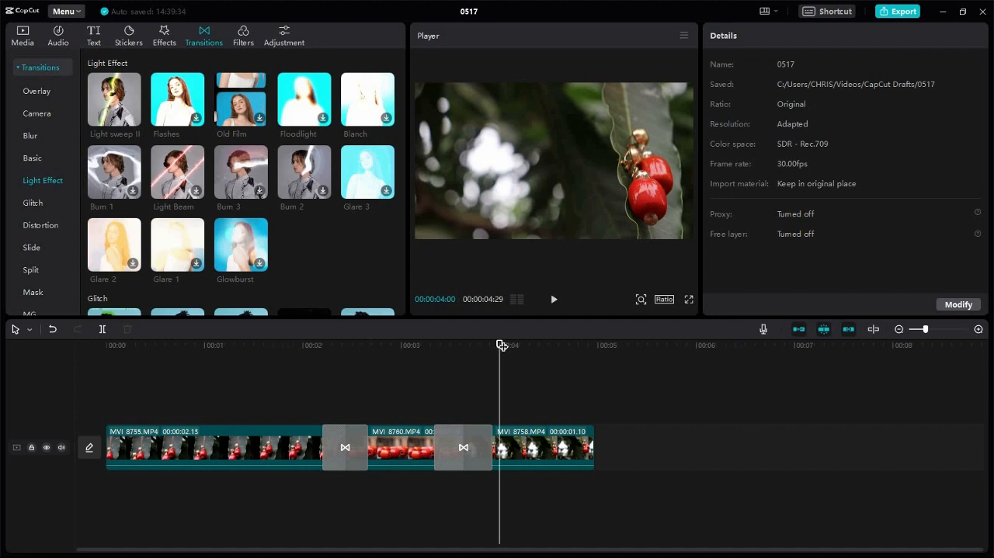
drag(503, 343, 332, 355)
- Browse the transition library from Overlay, Camera and Blur through Basic, Light Effect and Glitch to Distortion and Slide
scroll(333, 242, up, 3)
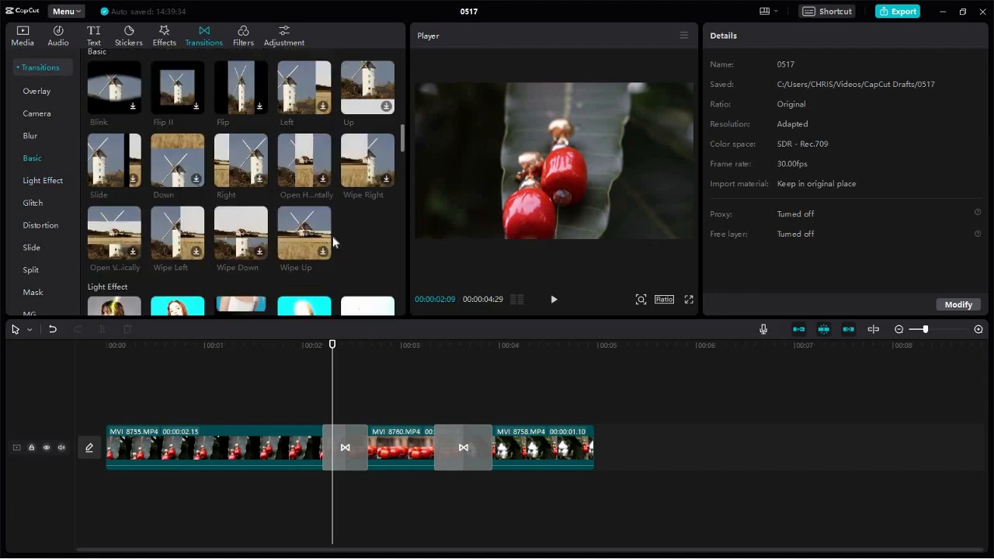
scroll(387, 270, down, 3)
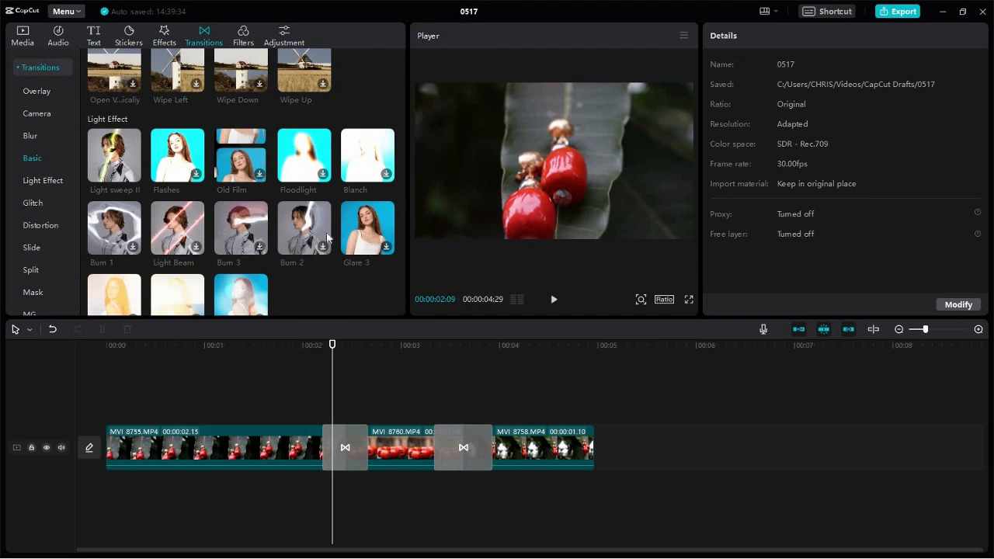
scroll(369, 272, up, 1)
scroll(369, 277, up, 3)
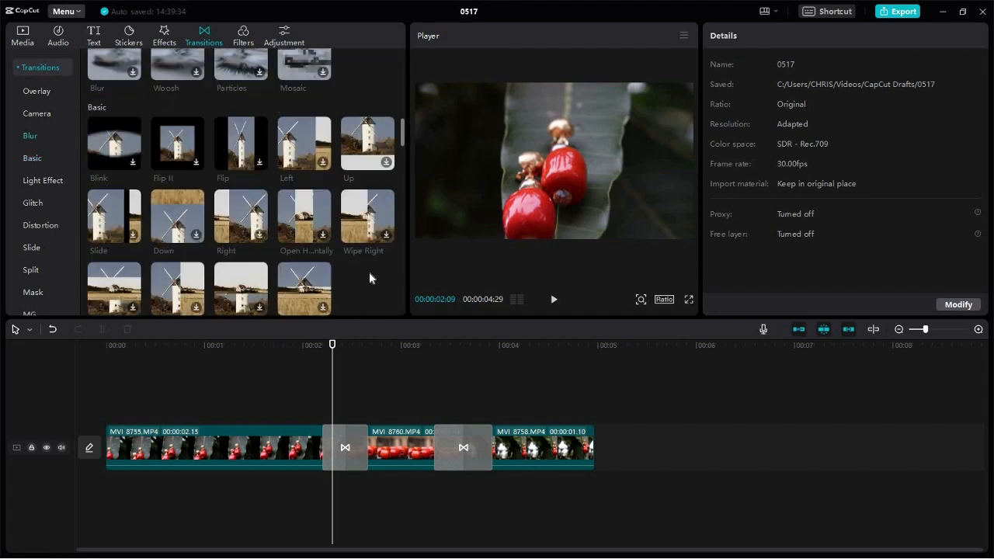
scroll(369, 277, up, 1)
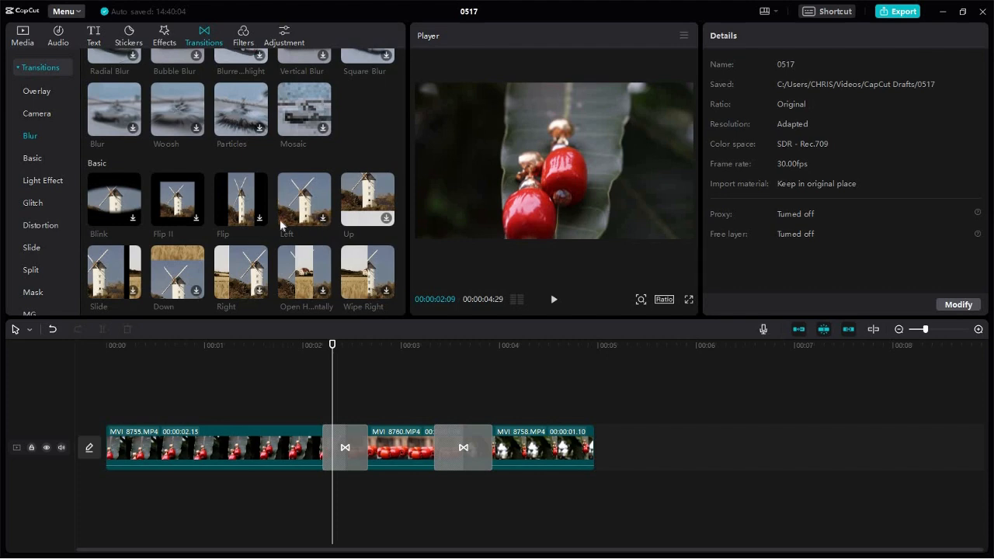
scroll(281, 224, up, 4)
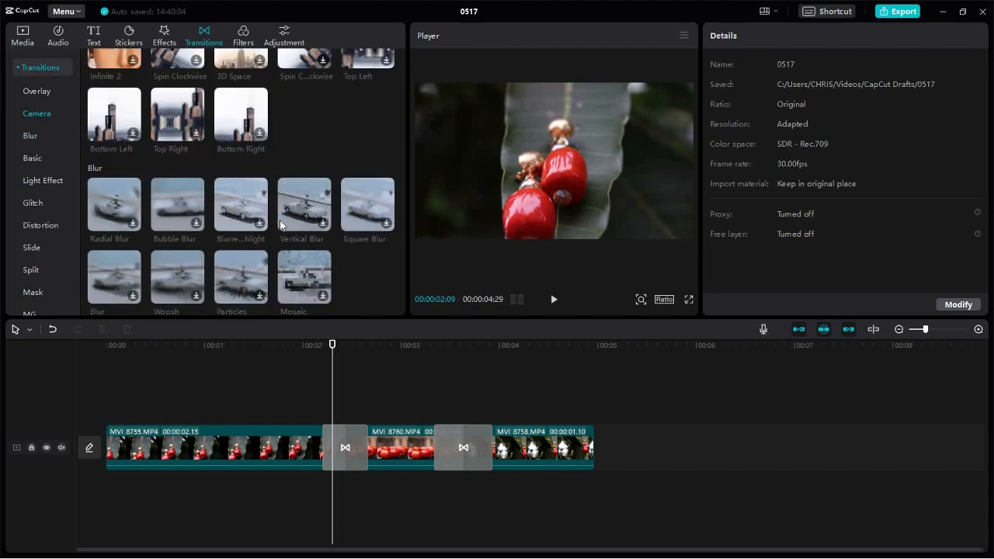
scroll(280, 224, up, 5)
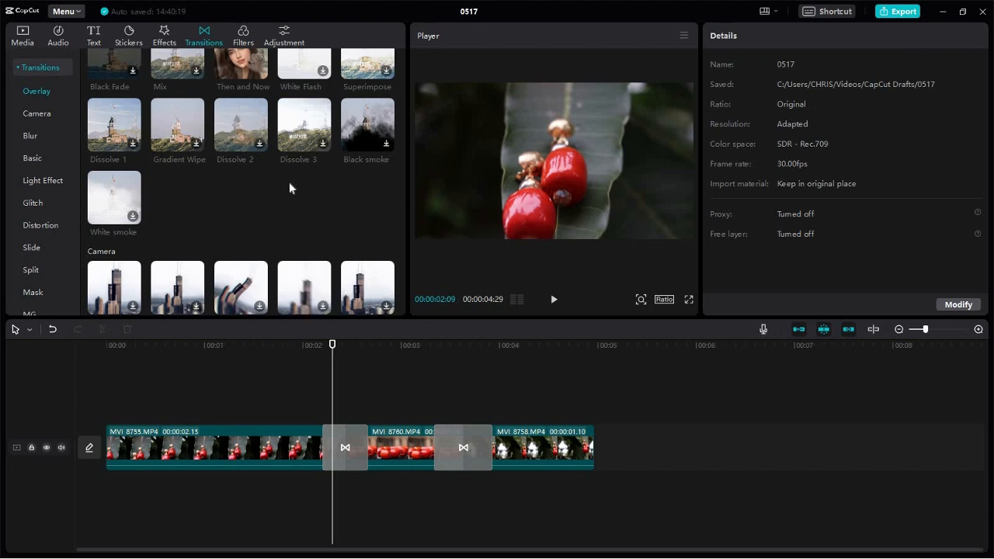
scroll(288, 183, up, 1)
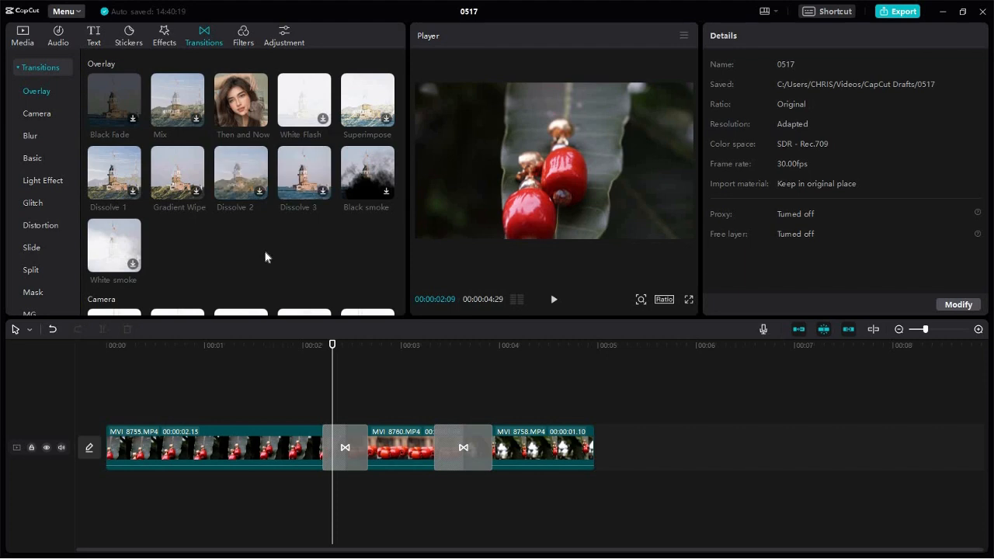
scroll(266, 257, down, 6)
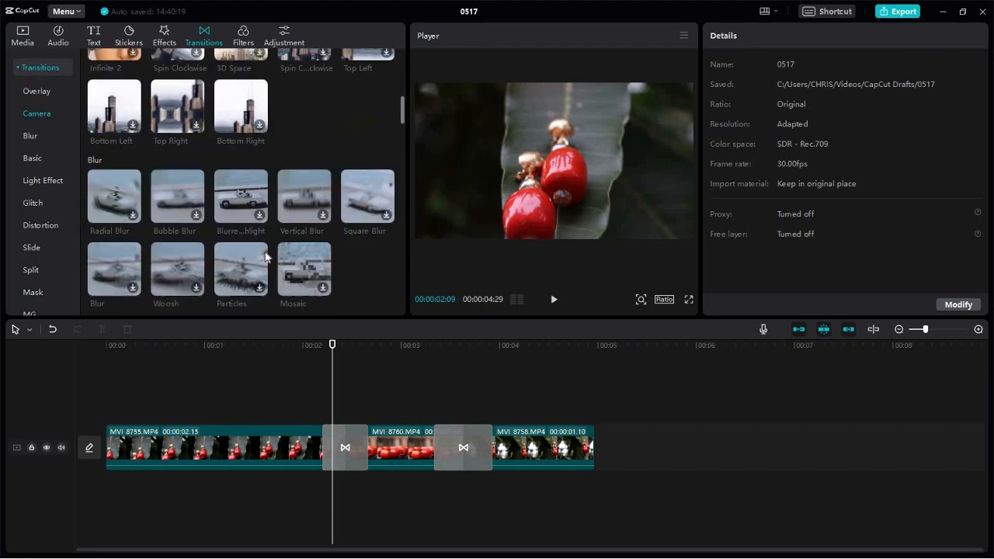
scroll(265, 257, down, 6)
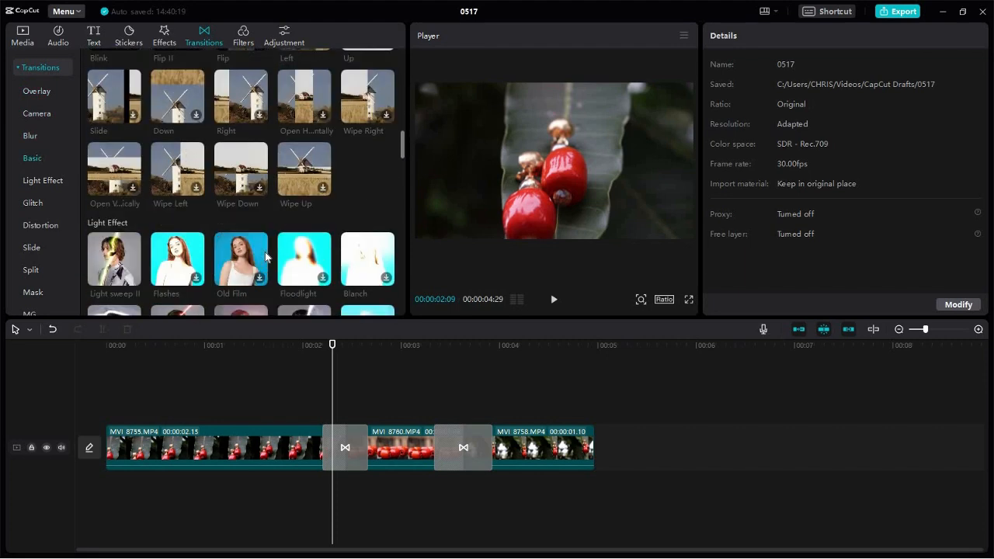
scroll(265, 252, down, 3)
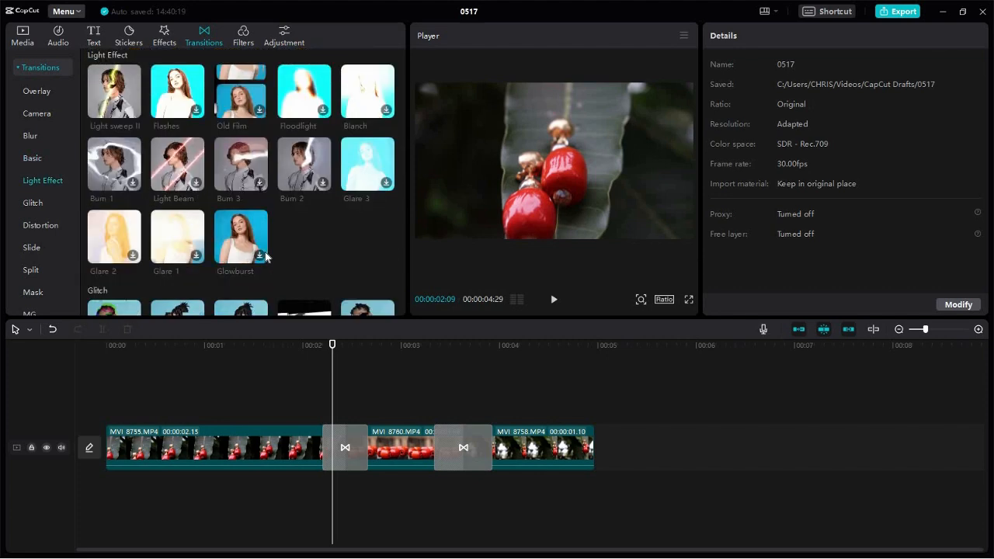
scroll(272, 251, down, 3)
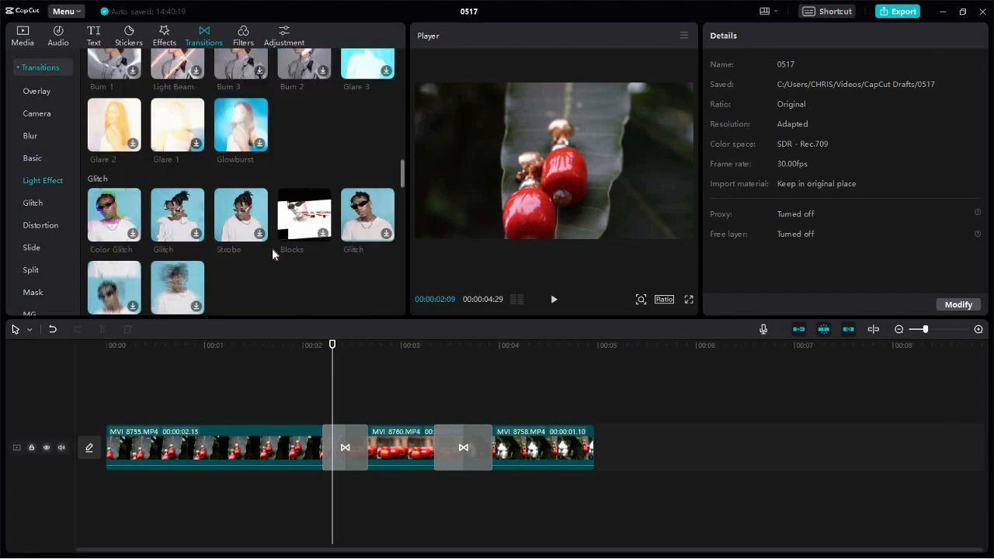
scroll(271, 252, down, 6)
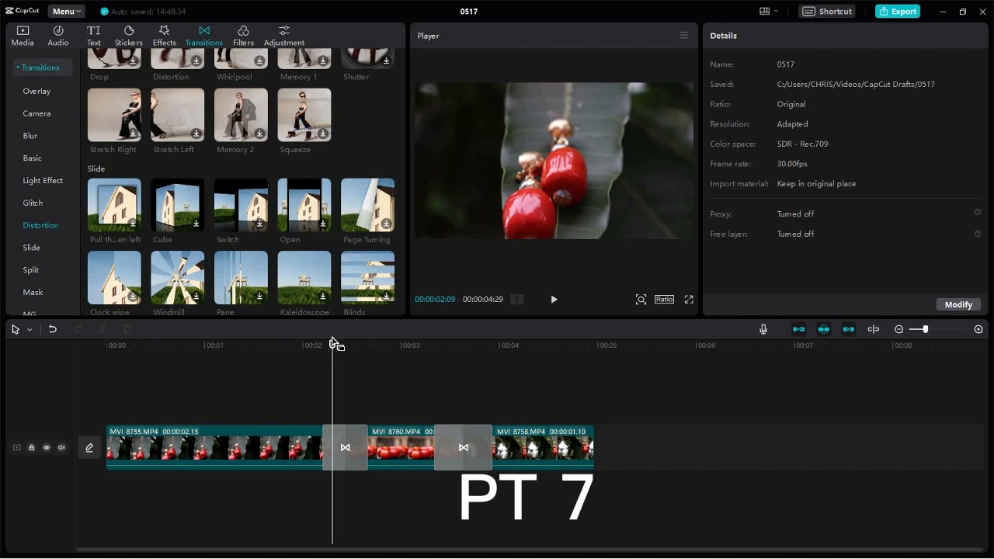
- Move the playhead to 00:00:01:17 and browse the filter library from Life through Food, Movies, Scenery and Mono to Style
drag(332, 345, 262, 348)
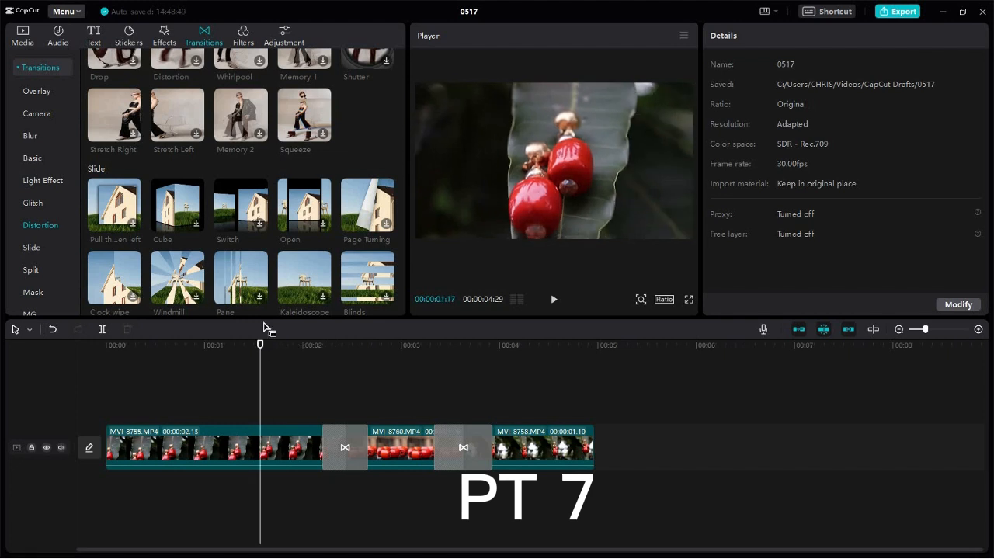
click(243, 33)
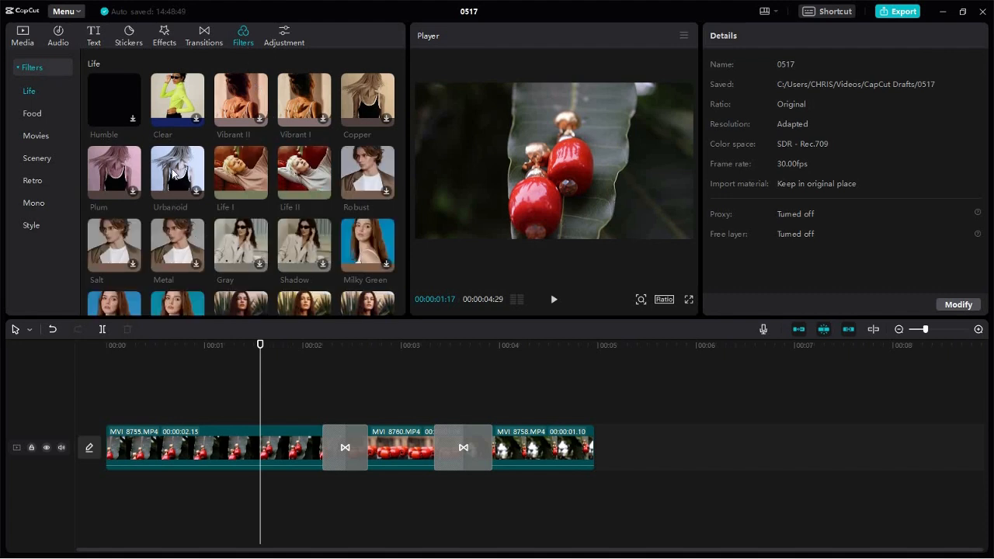
mouse_move(218, 168)
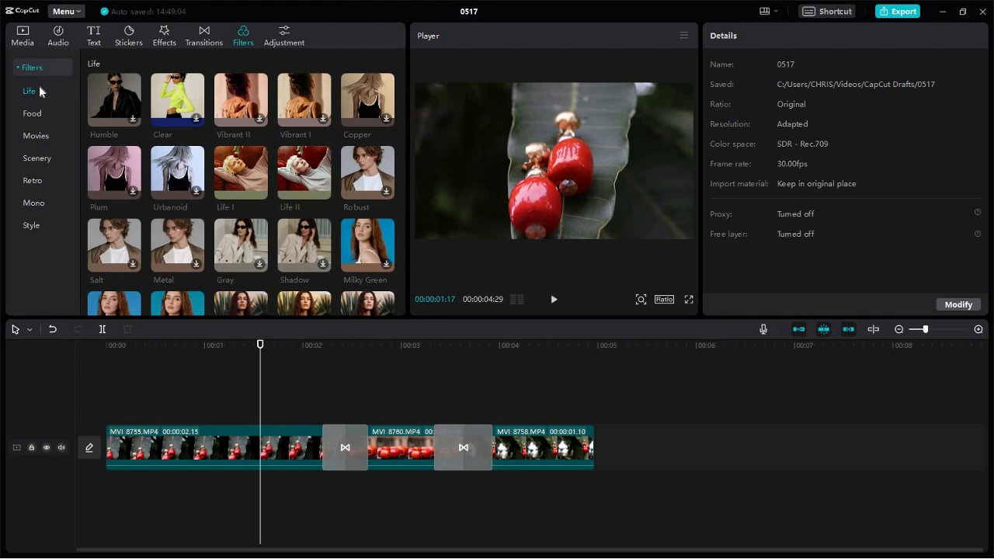
click(41, 120)
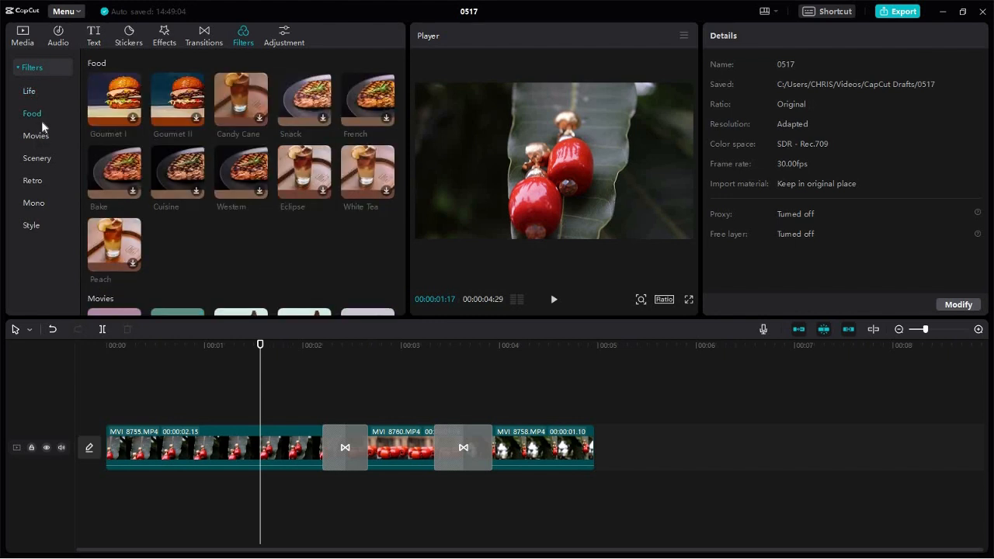
click(43, 140)
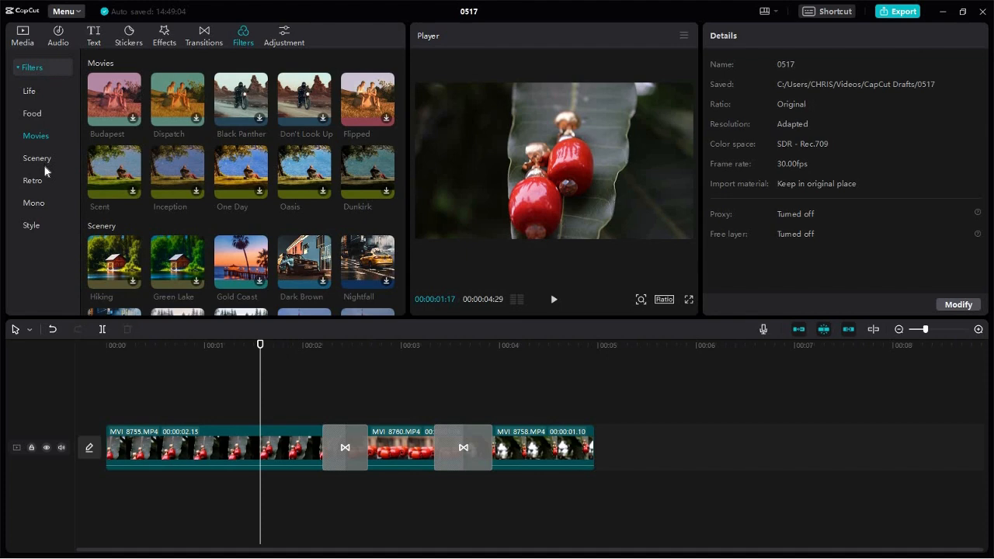
click(44, 167)
click(40, 182)
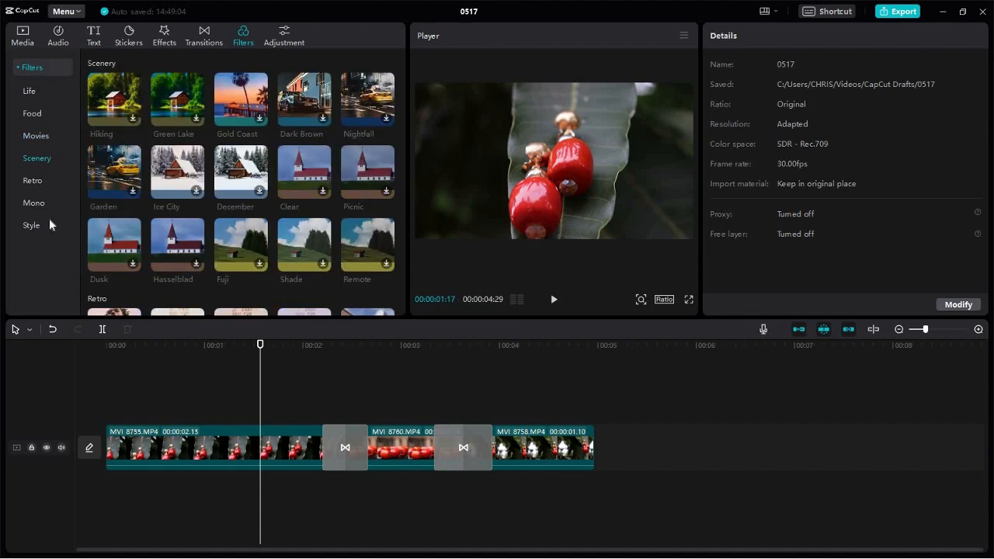
click(45, 207)
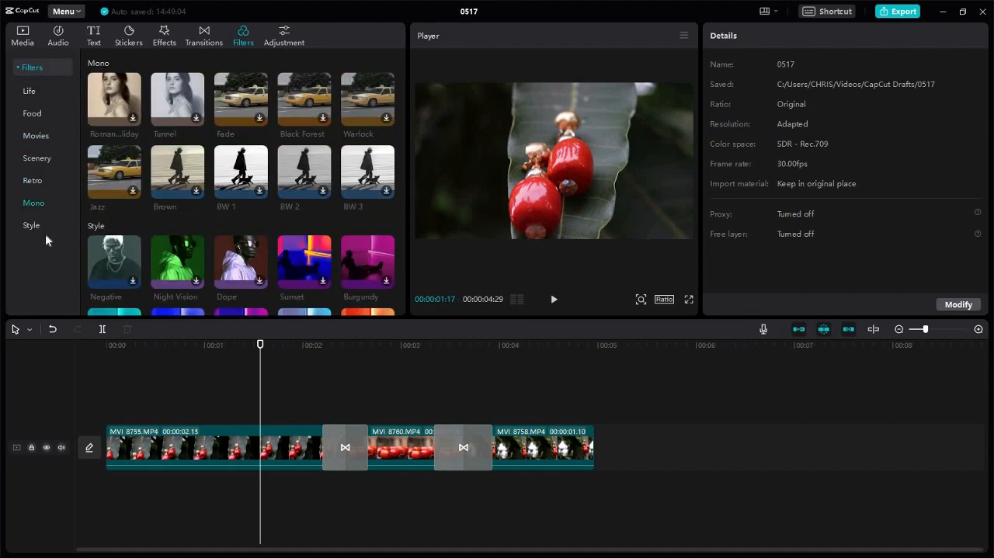
click(43, 229)
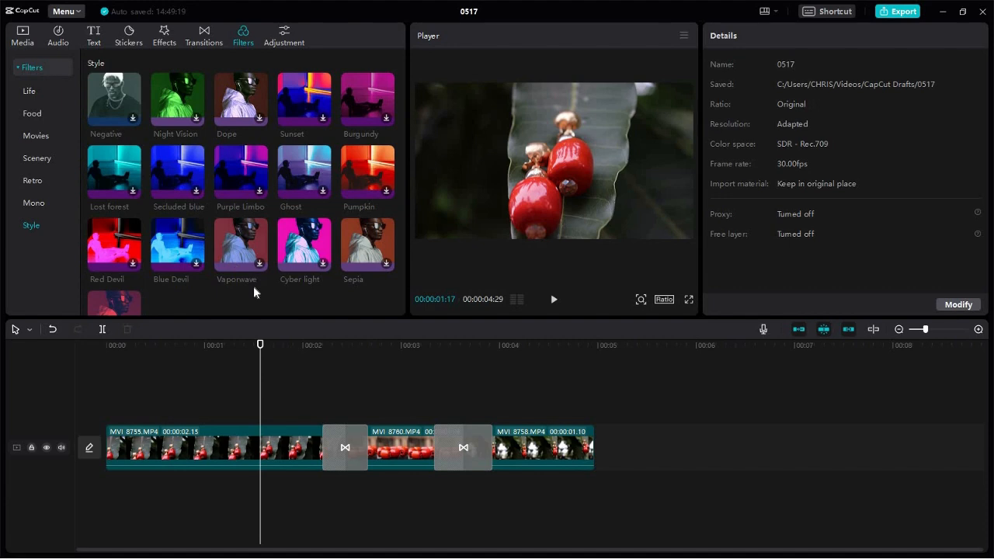
- Look back through the filter library from Style to Life and examine the whole set of Life filters
scroll(207, 222, up, 10)
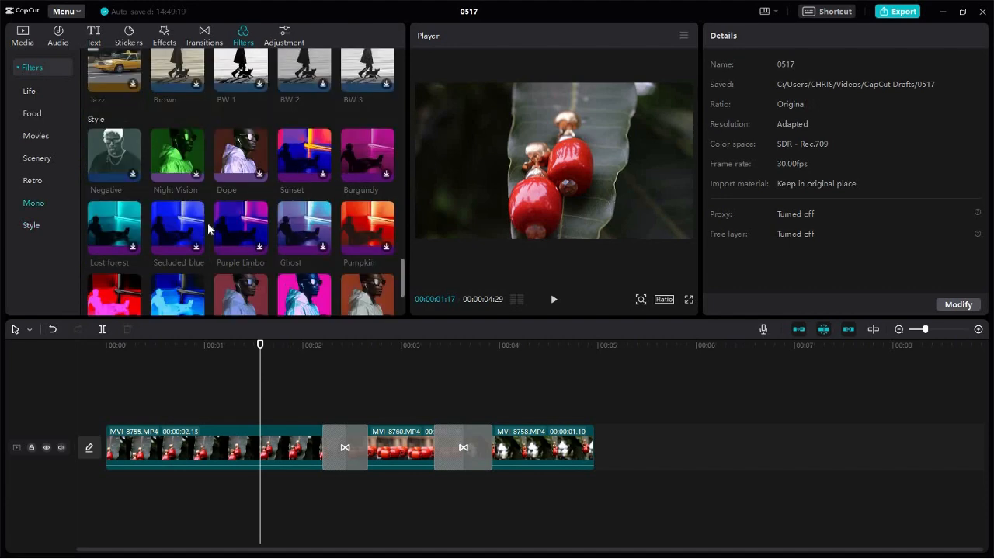
scroll(227, 219, up, 8)
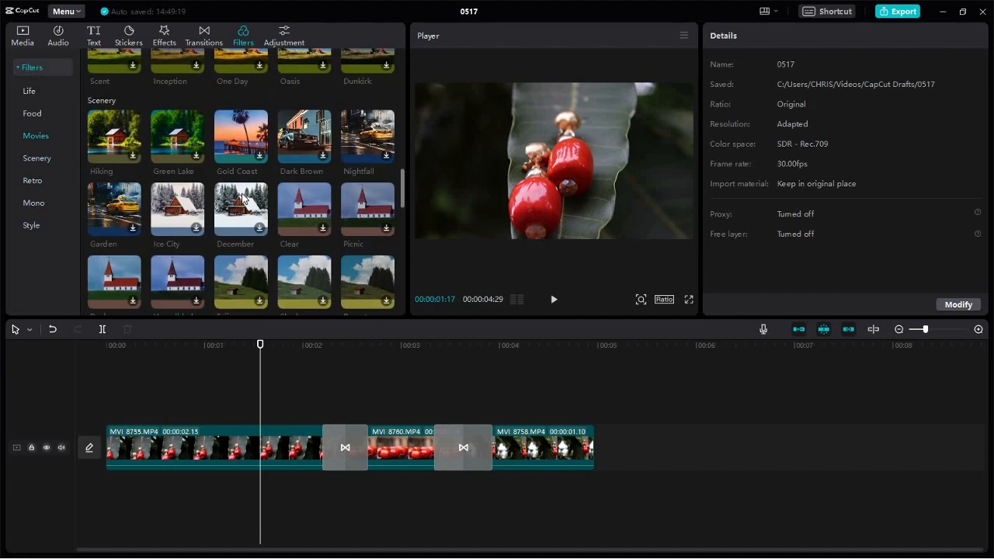
scroll(242, 198, up, 6)
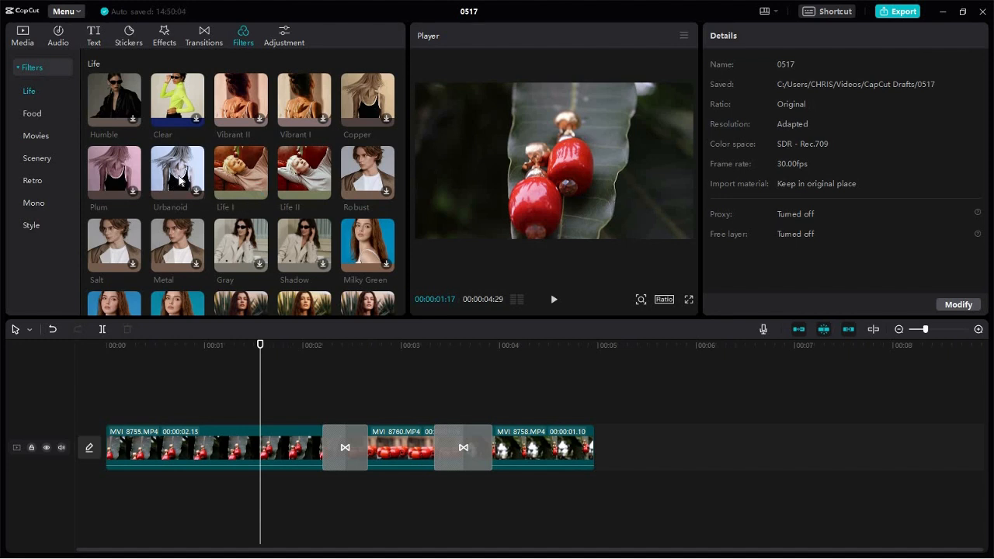
click(320, 186)
scroll(171, 133, down, 3)
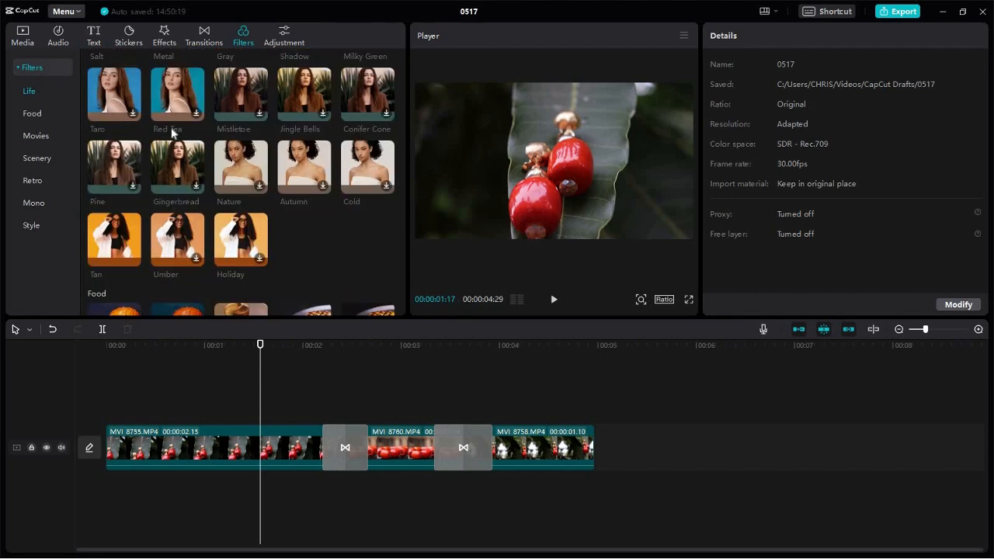
scroll(200, 117, up, 3)
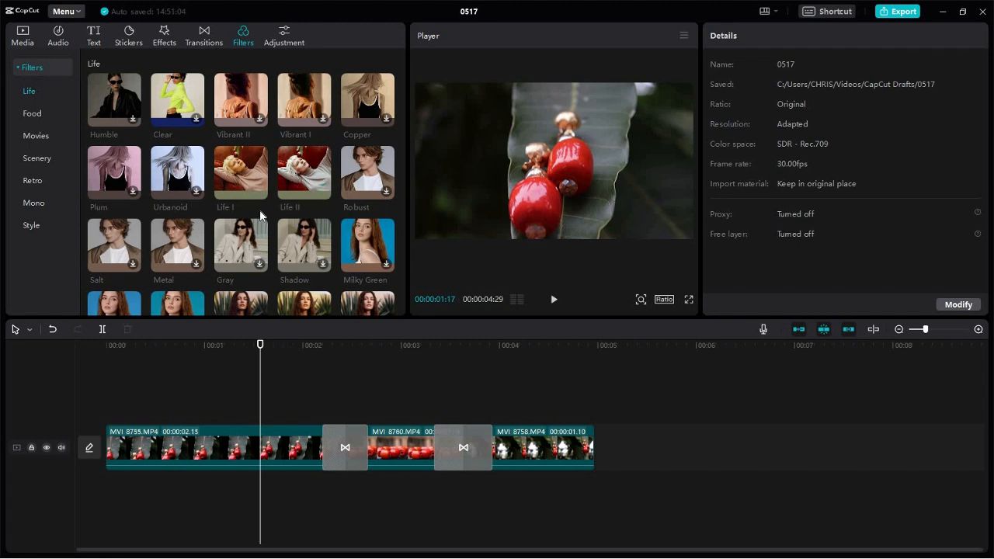
- Add the Life I filter at 00:00:01:17 and scrub across its start to compare the image with and without it
mouse_move(250, 180)
click(260, 195)
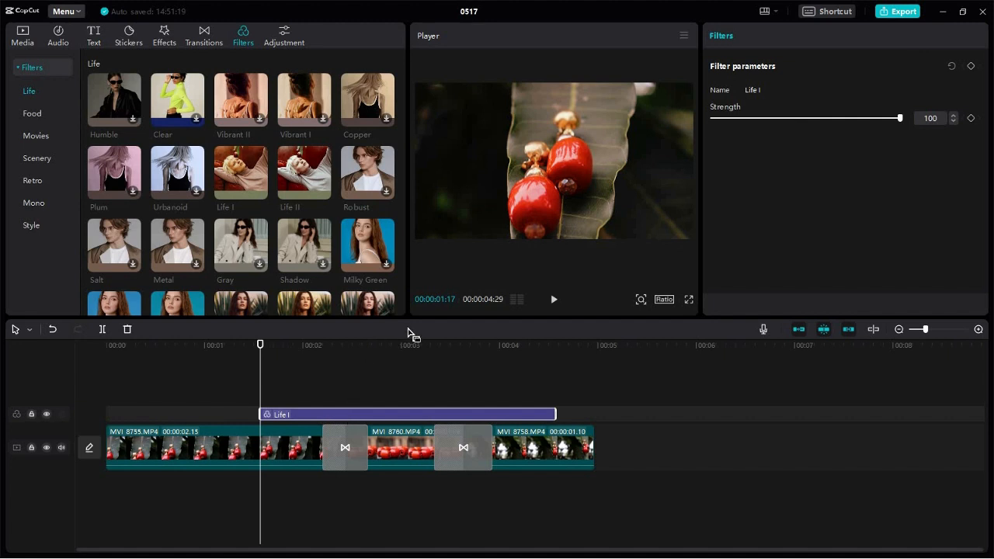
drag(262, 347, 232, 351)
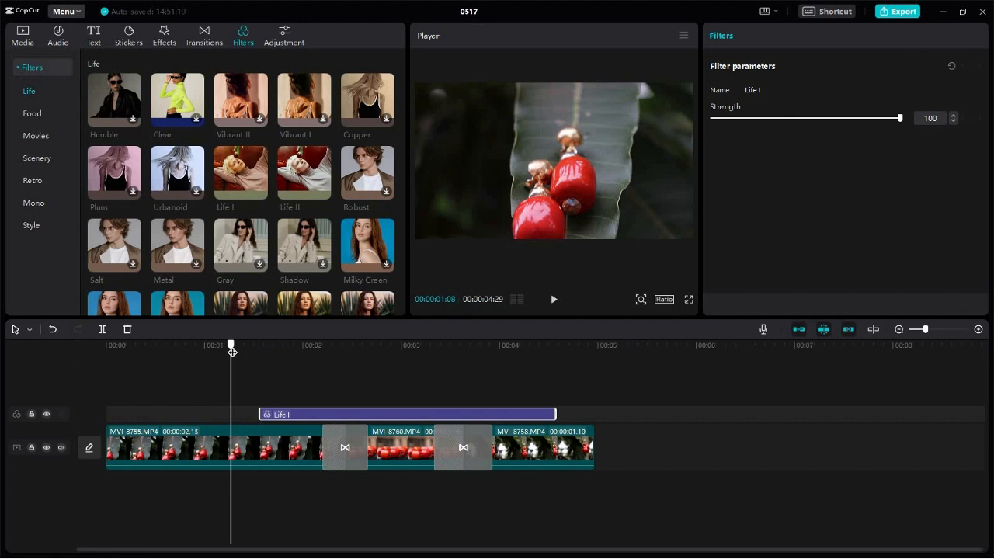
drag(232, 351, 268, 355)
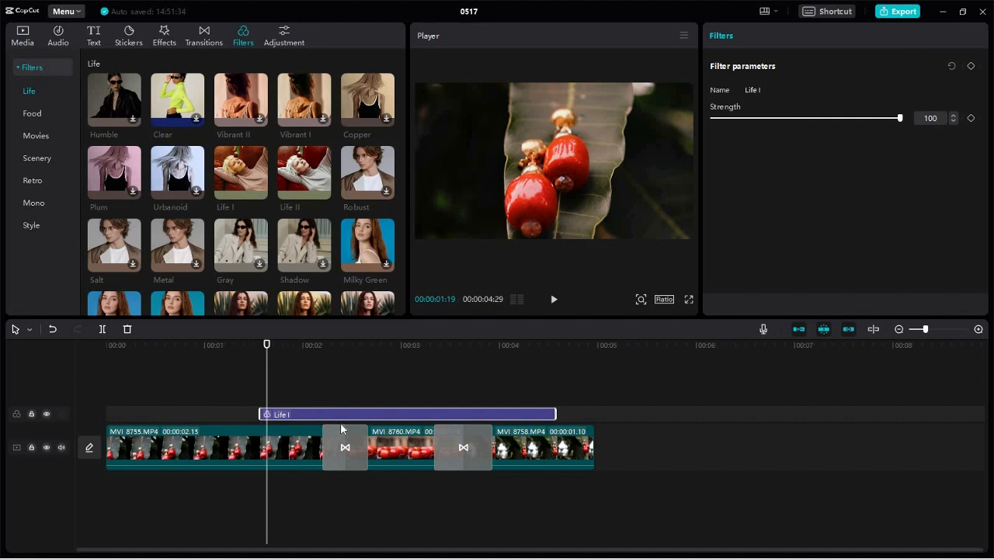
- Move the Life I filter to the start of the timeline and trim its end to the first cut at 00:00:02:13
drag(269, 420, 110, 414)
click(302, 417)
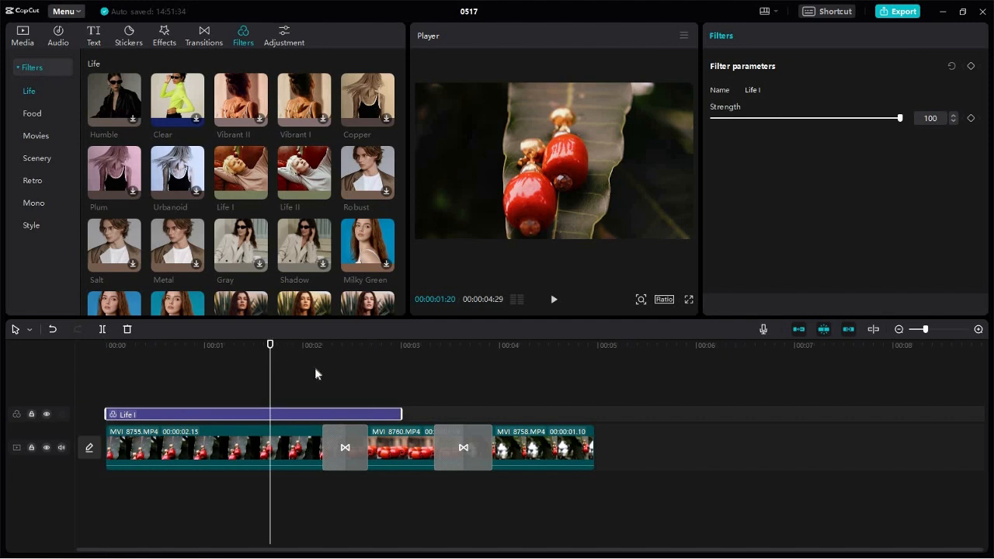
drag(400, 413, 378, 414)
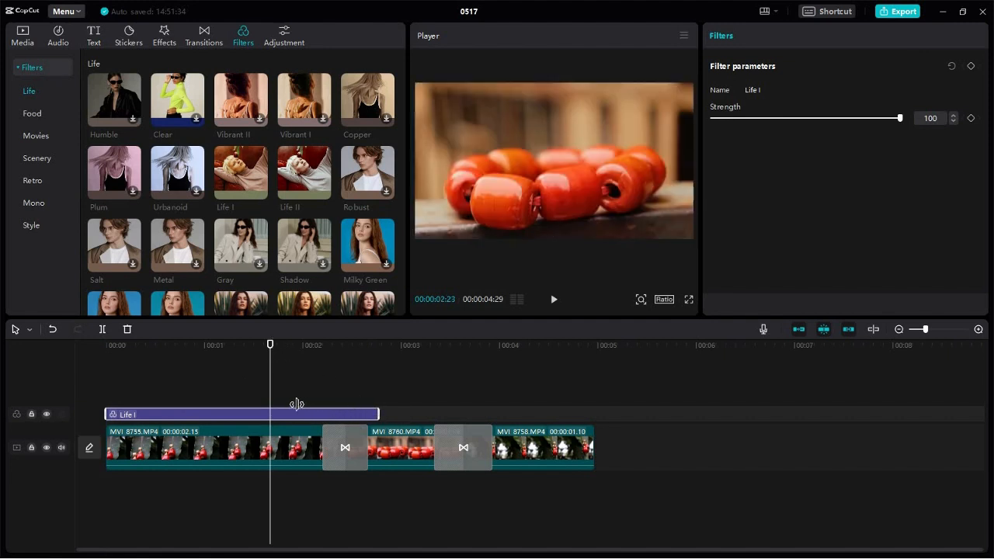
drag(296, 404, 339, 404)
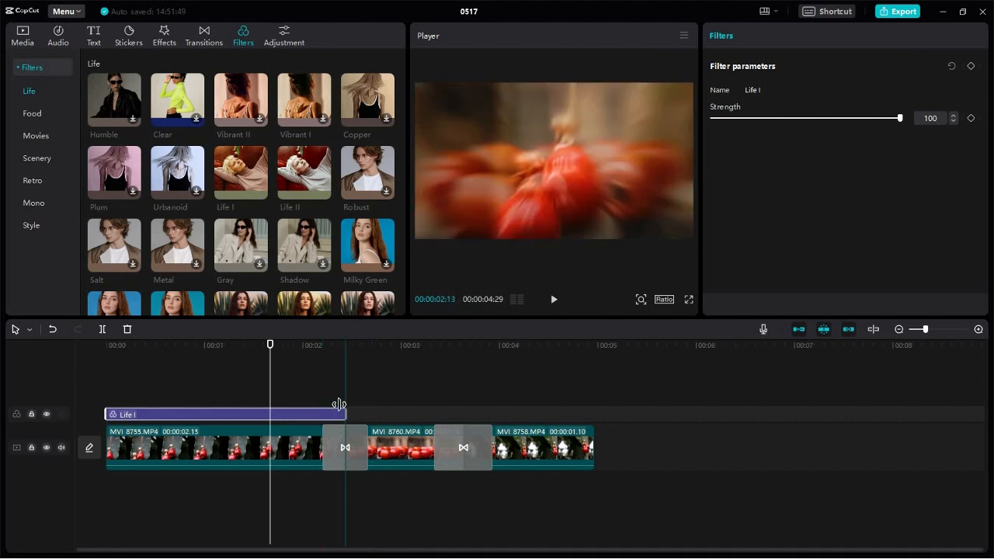
- Add the Life II filter at 00:00:02:13, directly after Life I, and trim its end to the second cut
click(344, 345)
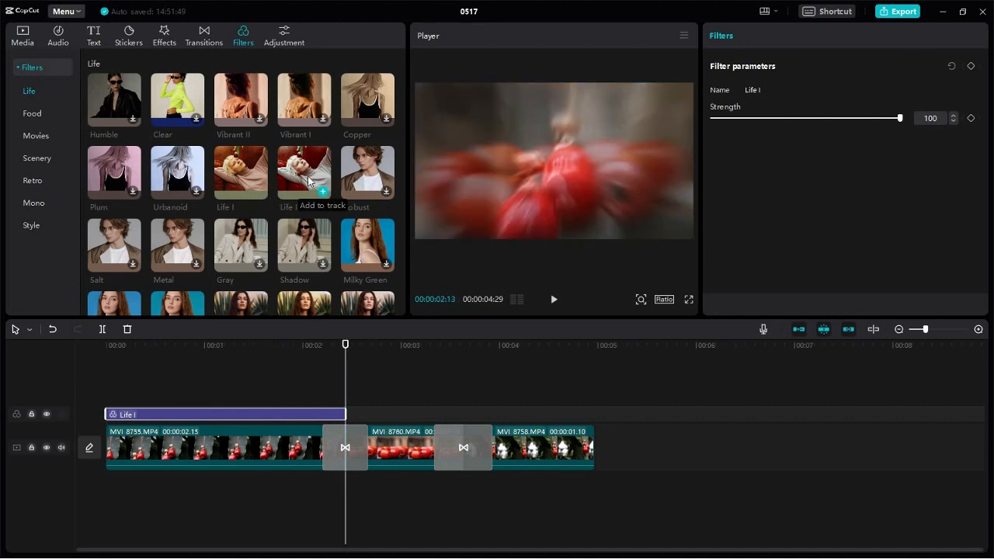
drag(327, 198, 352, 413)
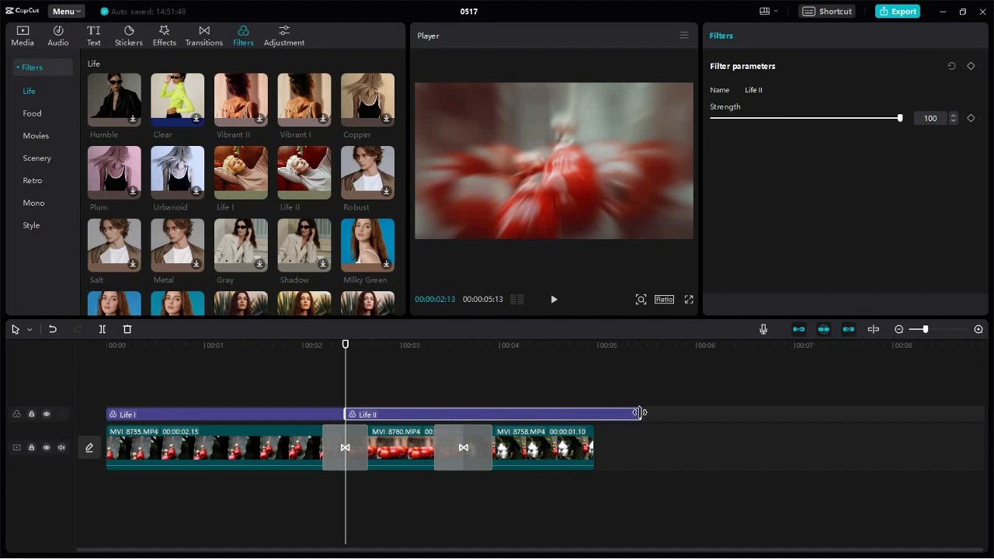
drag(630, 414, 459, 419)
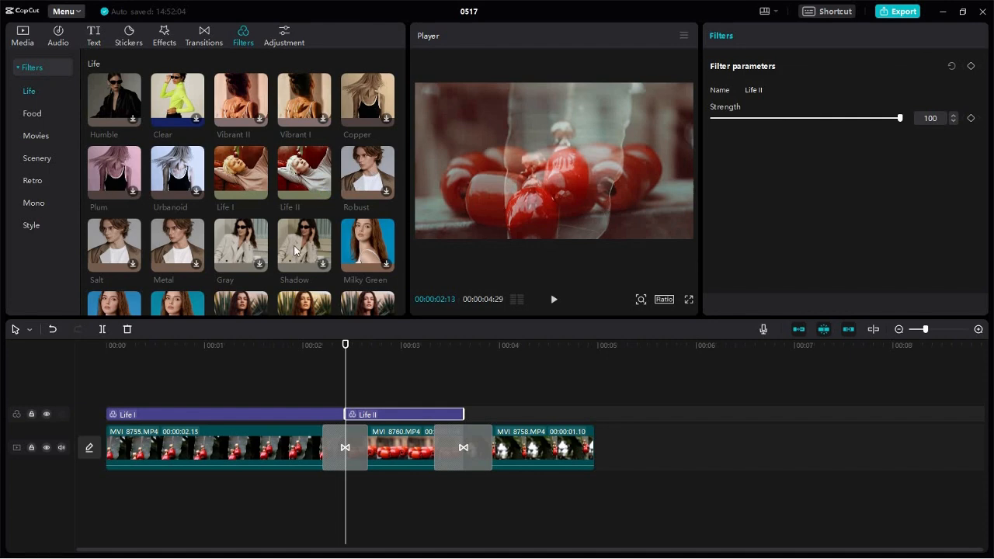
- Browse the Life, Food, Movies and Scenery filters and try to download the Gold Coast filter
scroll(294, 249, down, 5)
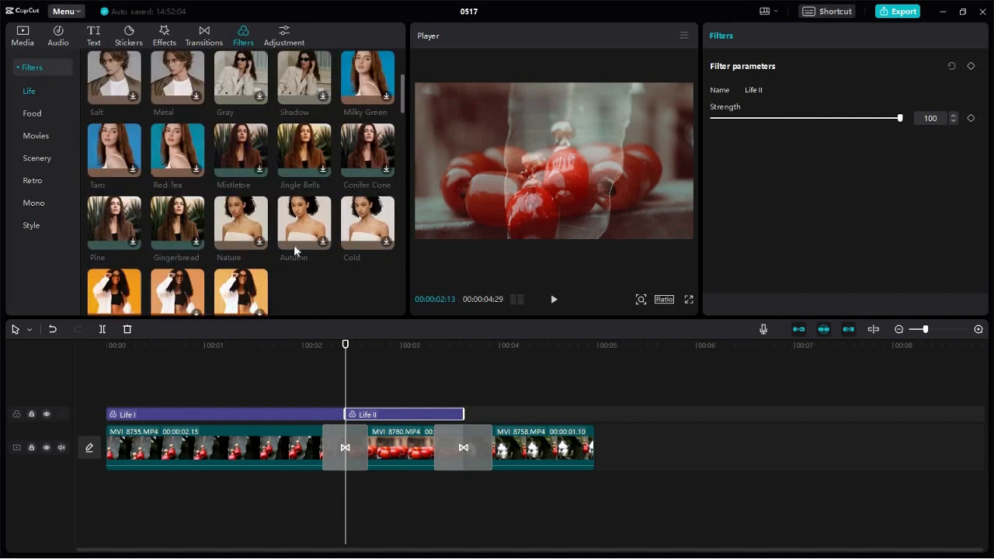
scroll(294, 250, down, 6)
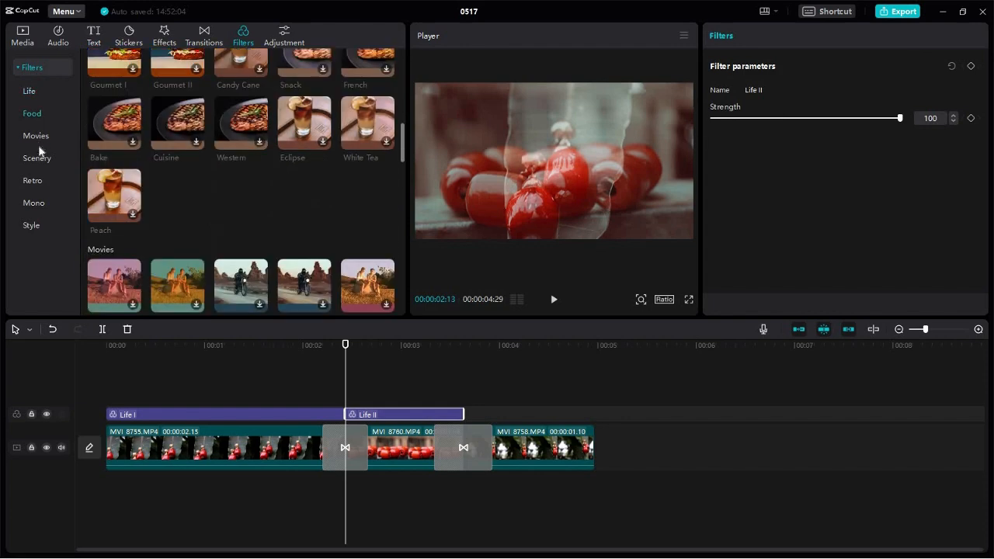
click(36, 136)
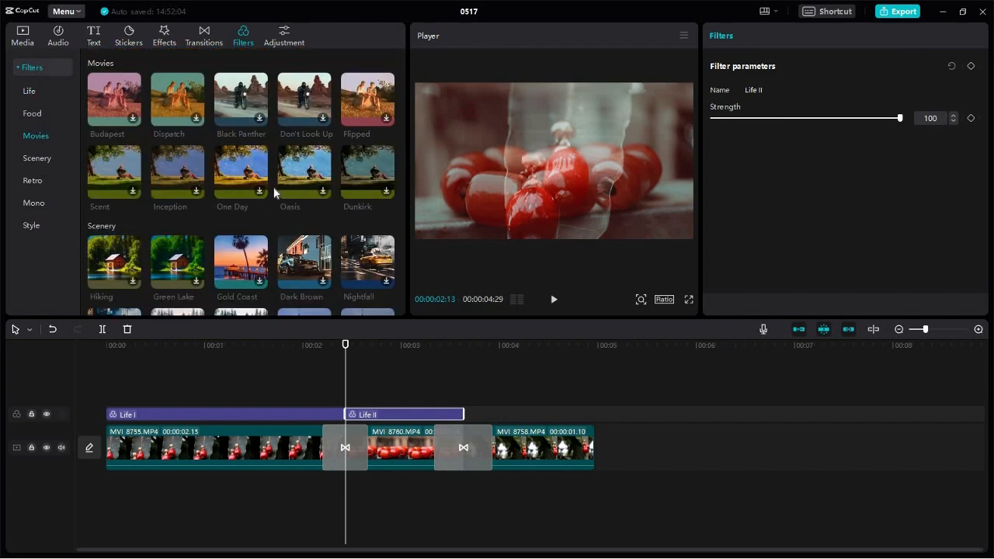
scroll(274, 186, down, 1)
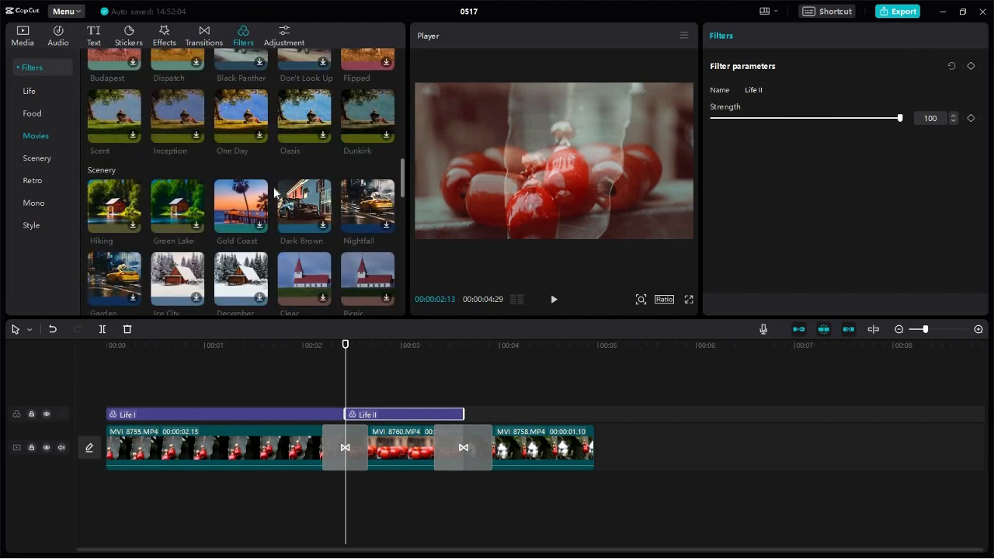
click(260, 228)
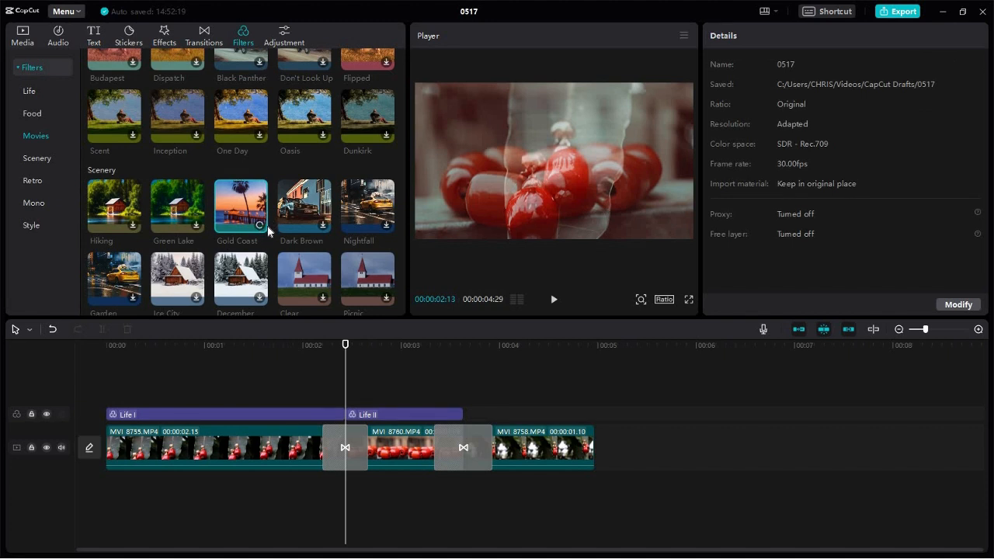
- Select the Life II filter and scrub from 00:00:02:05 to its end at 00:00:03:19 to check how the look changes
click(399, 414)
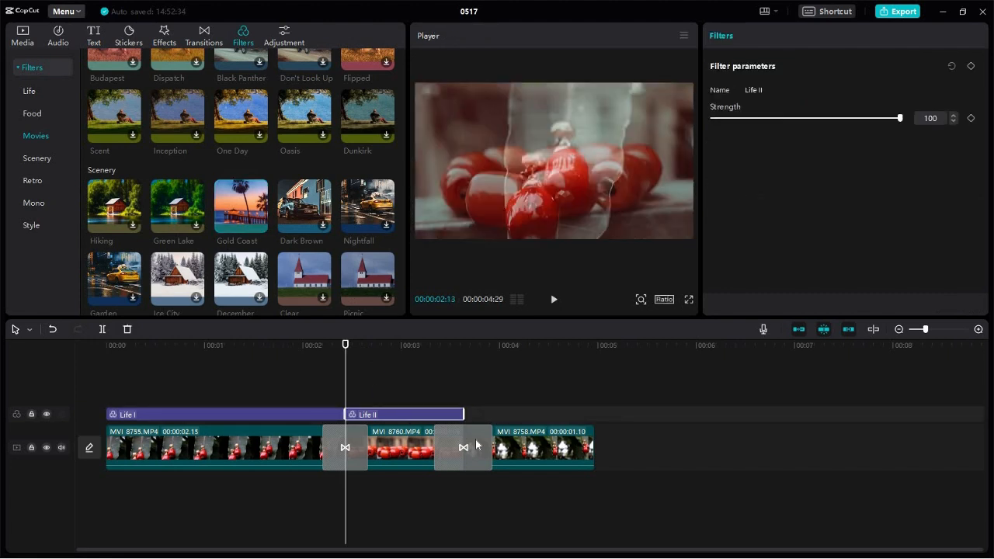
click(319, 402)
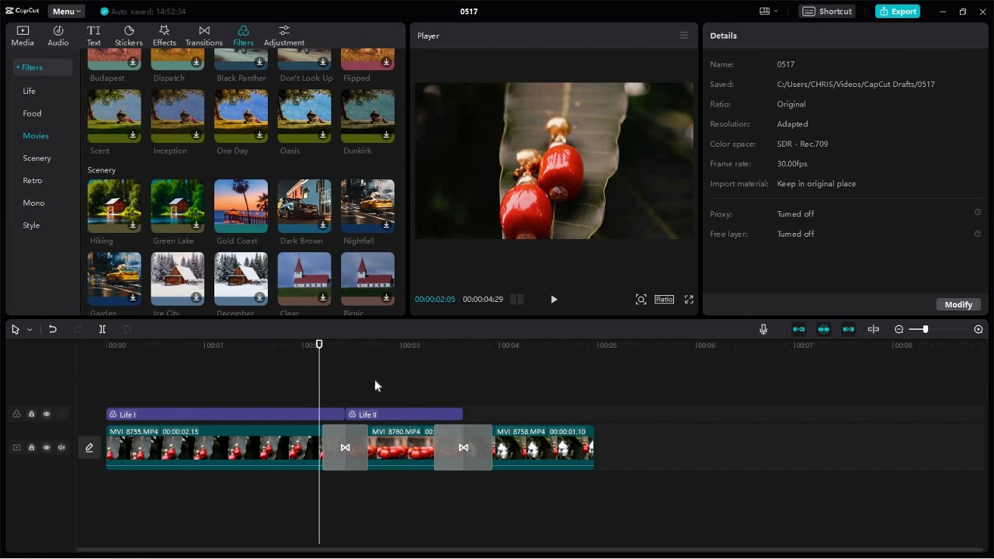
click(365, 414)
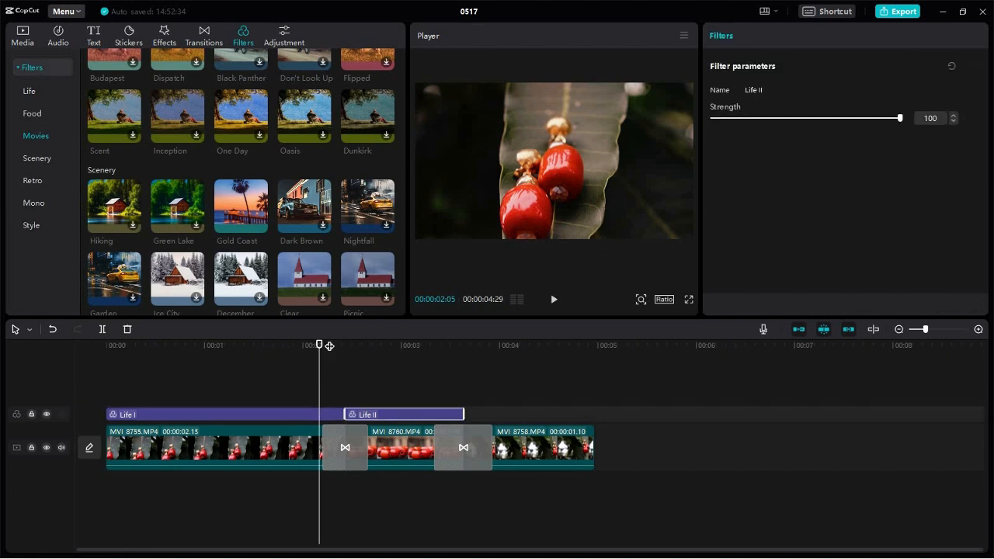
drag(320, 344, 463, 356)
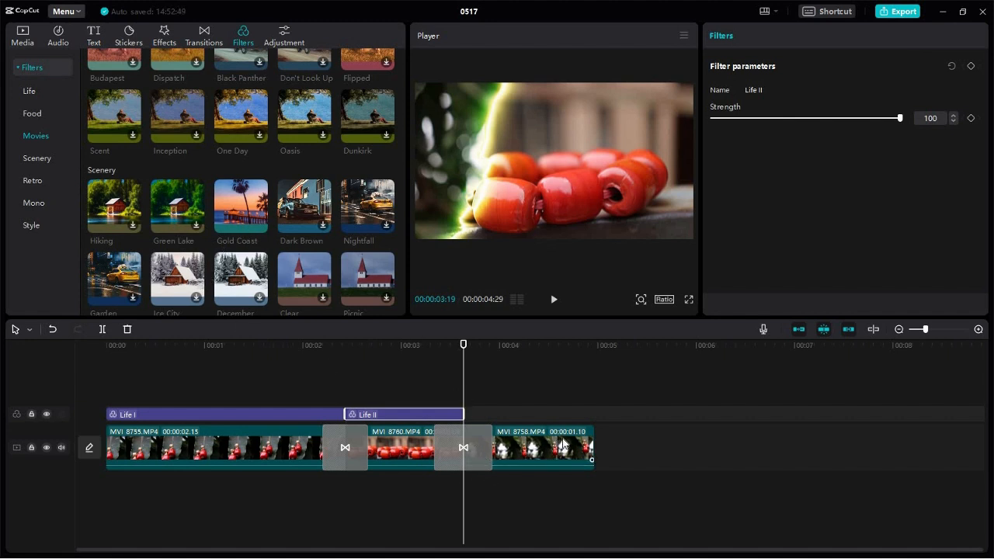
- Select MVI_8755.MP4 and MVI_8760.MP4 in turn, ending on the Life I filter, to compare each clip with its filter
click(213, 450)
click(402, 461)
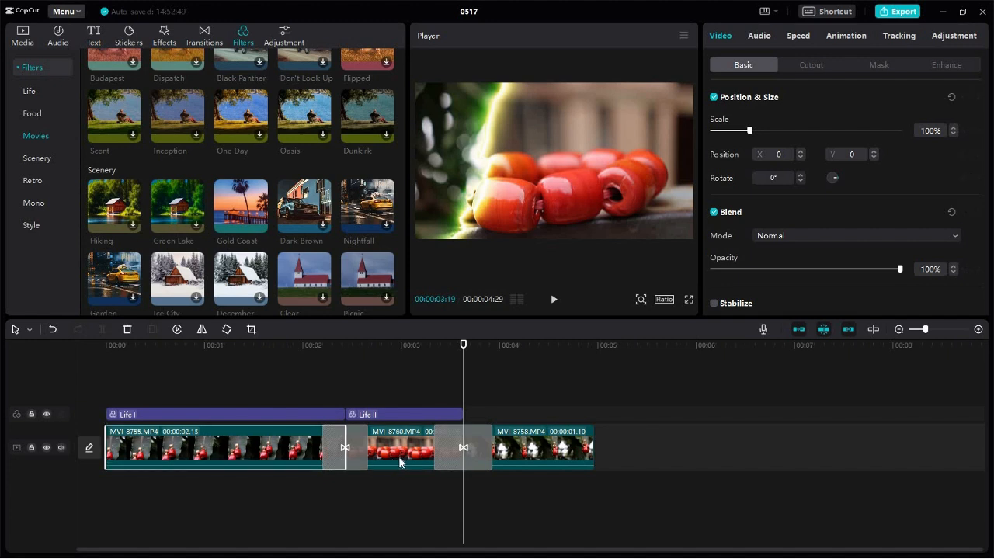
click(332, 444)
click(398, 442)
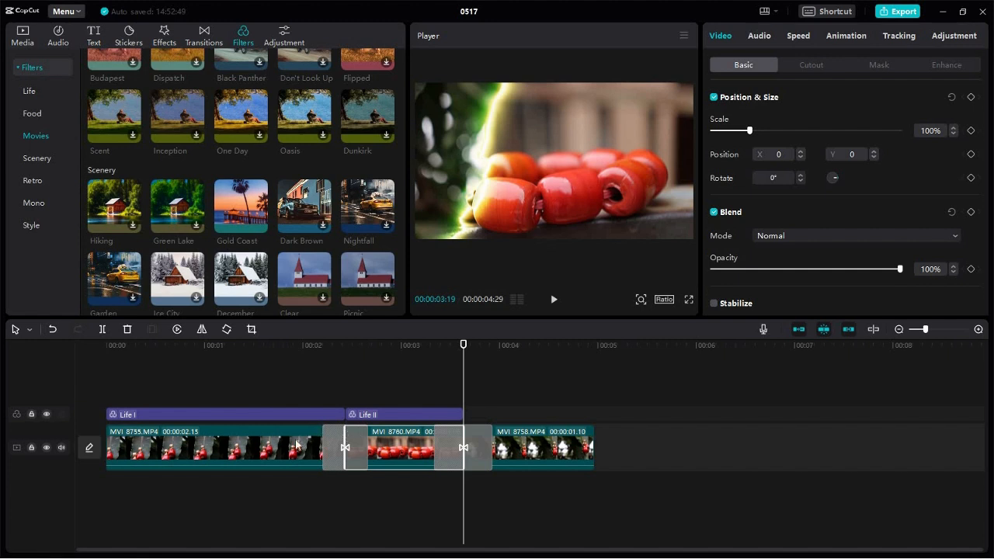
click(219, 447)
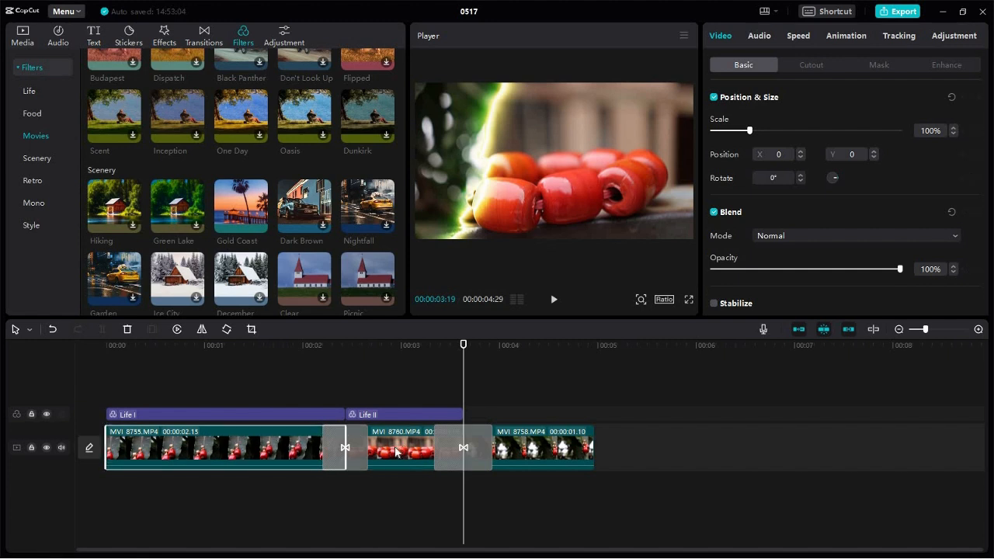
click(314, 416)
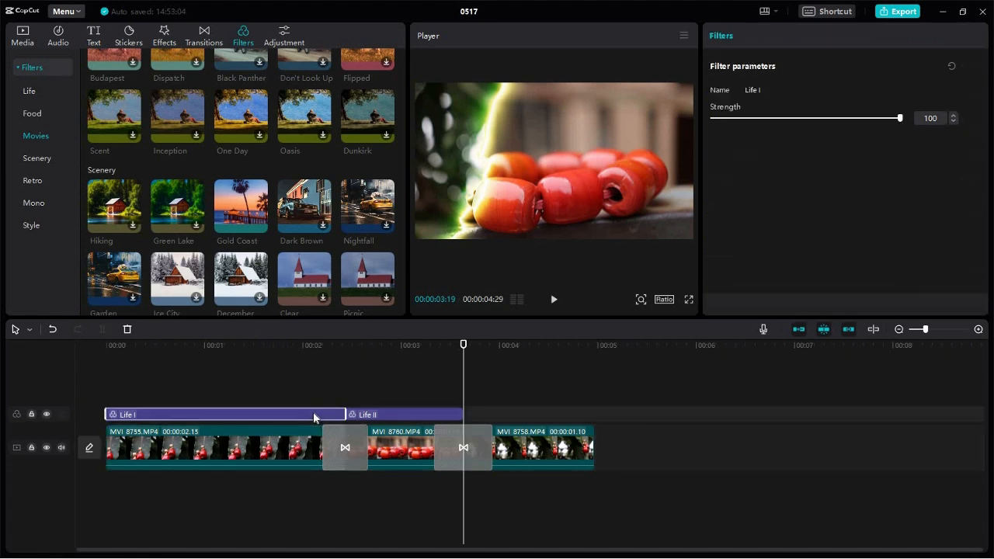
- Add the Gold Coast filter at 00:00:03:19, directly after Life II, and trim its end to the end of MVI_8758.MP4
click(410, 415)
click(530, 461)
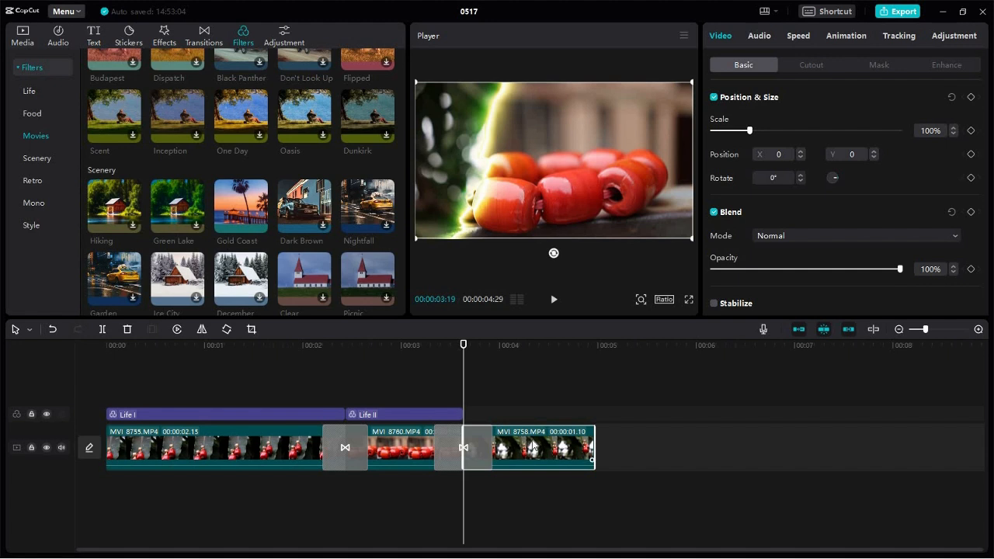
click(259, 224)
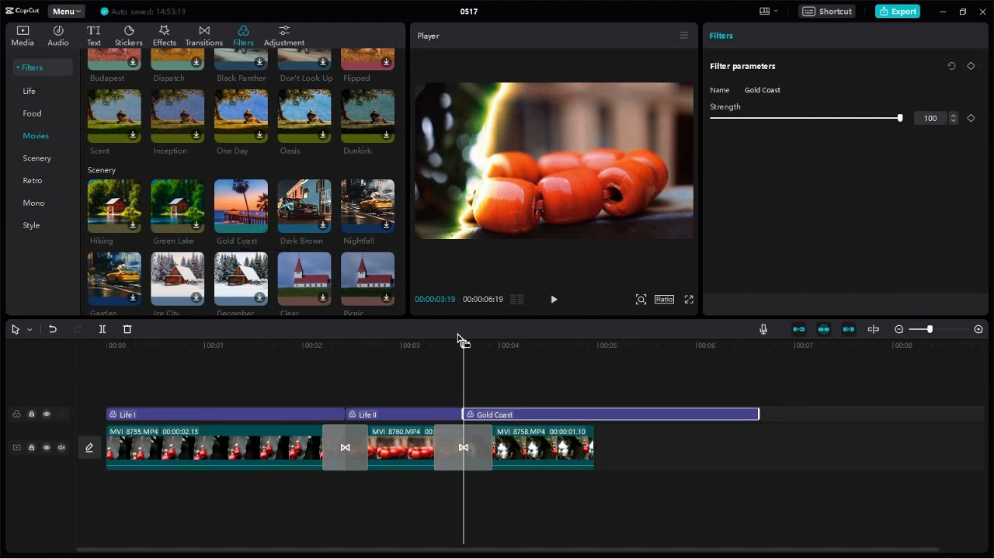
click(503, 348)
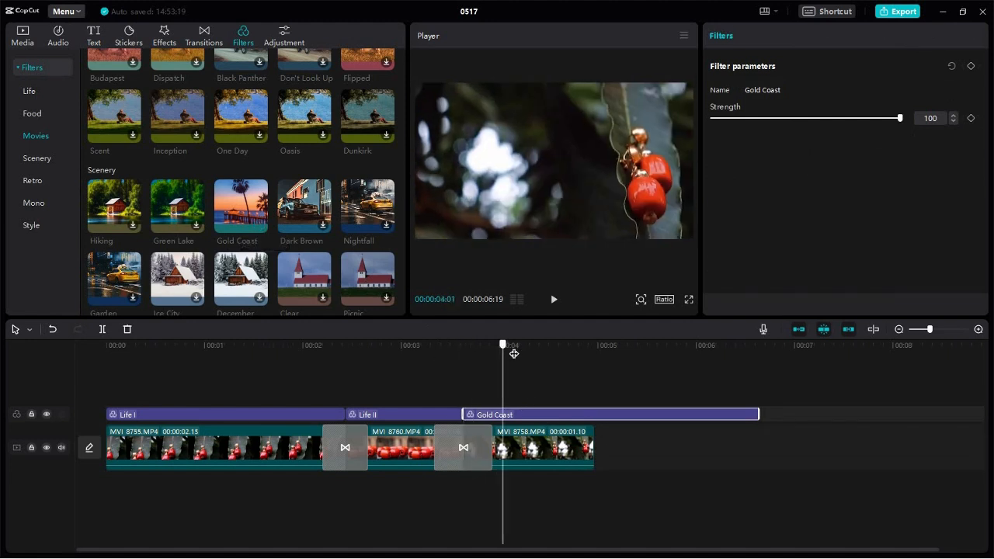
drag(514, 354, 493, 354)
drag(760, 413, 595, 413)
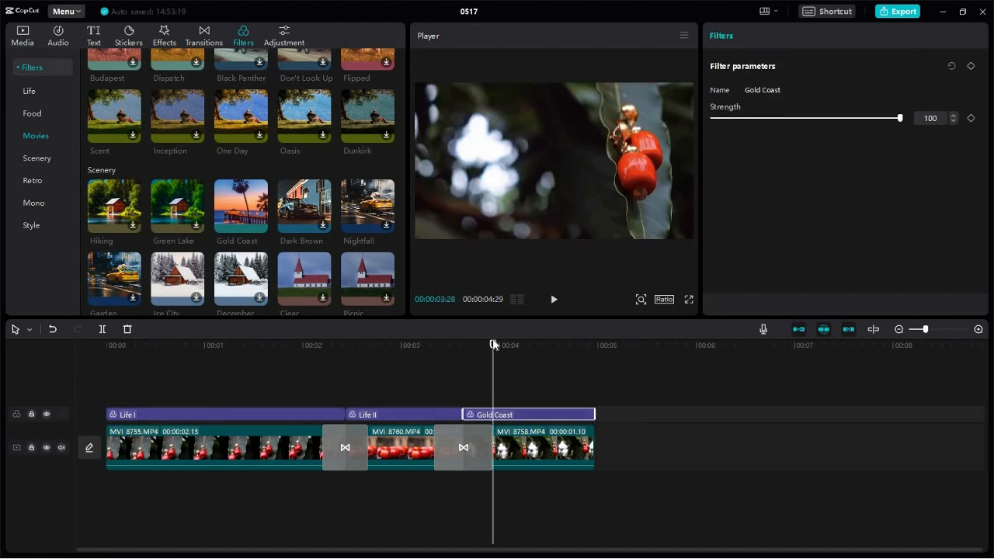
- Play the sequence from within MVI_8755.MP4 and again from the start to check all three filters across the transitions
drag(493, 343, 274, 341)
key(space)
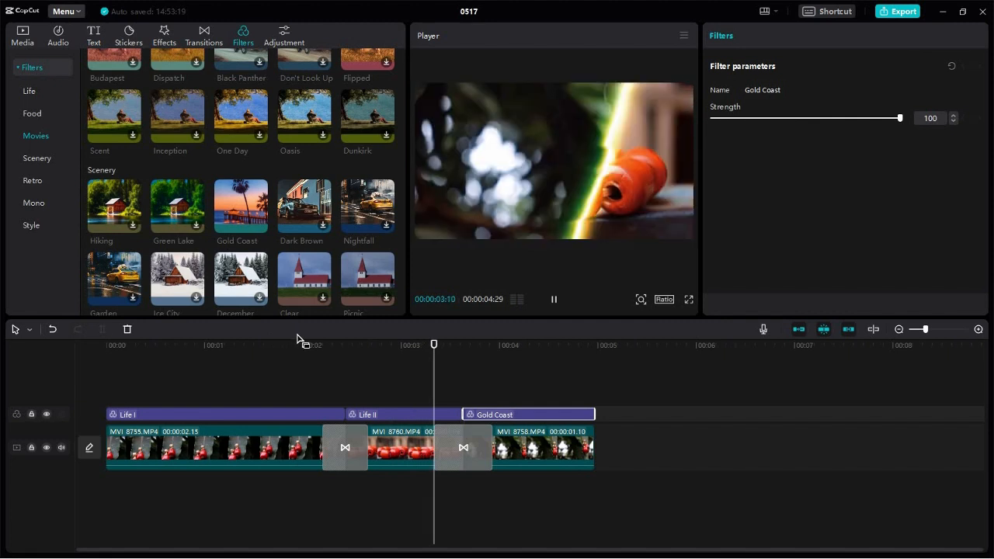
key(space)
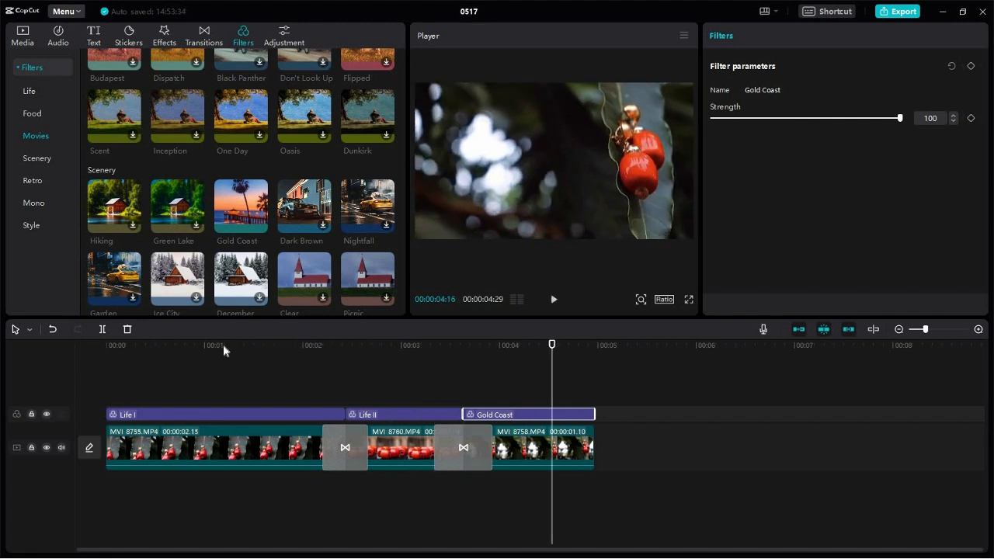
drag(144, 347, 93, 346)
key(space)
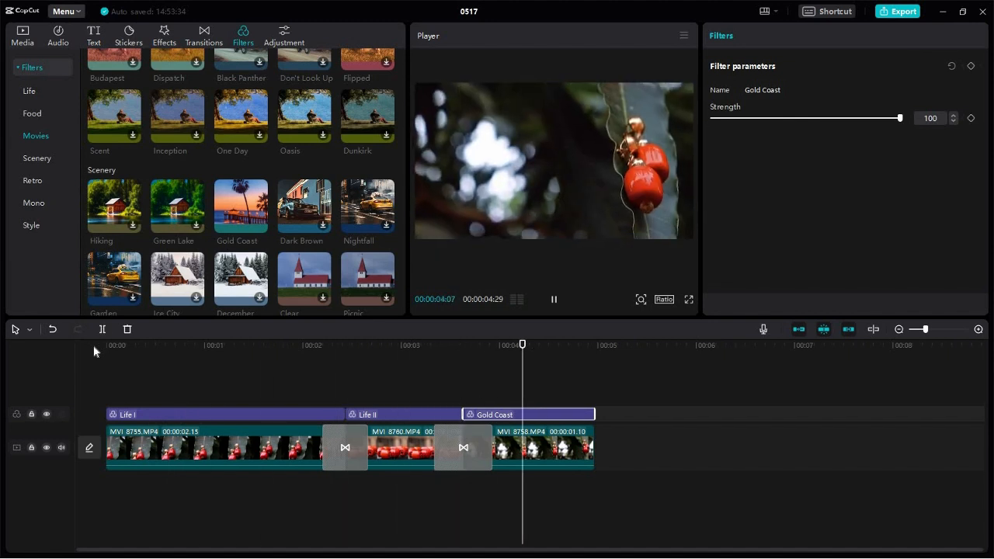
key(space)
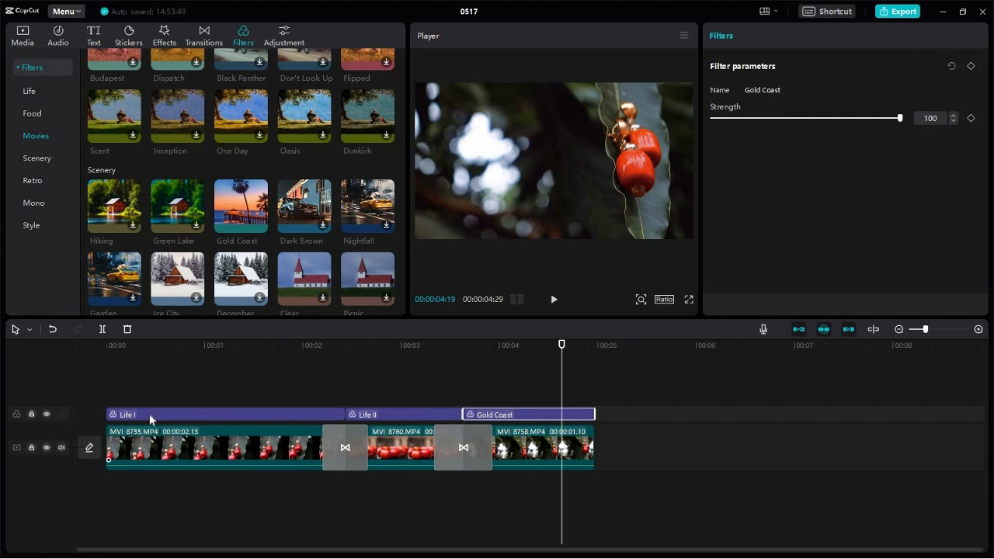
- Hide and show the filter track with the playhead at 00:00:03:03 to compare MVI_8760.MP4 with and without Life II
click(411, 351)
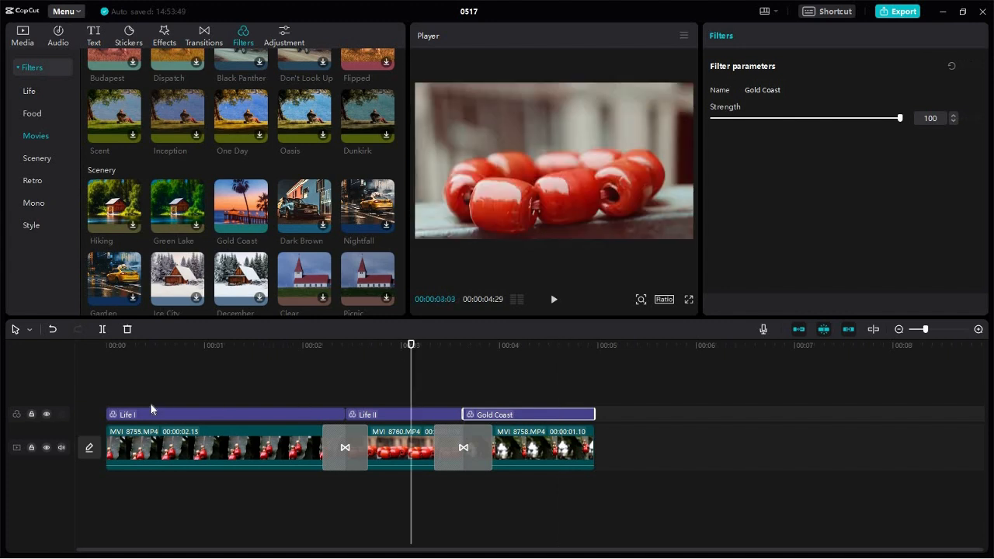
click(47, 418)
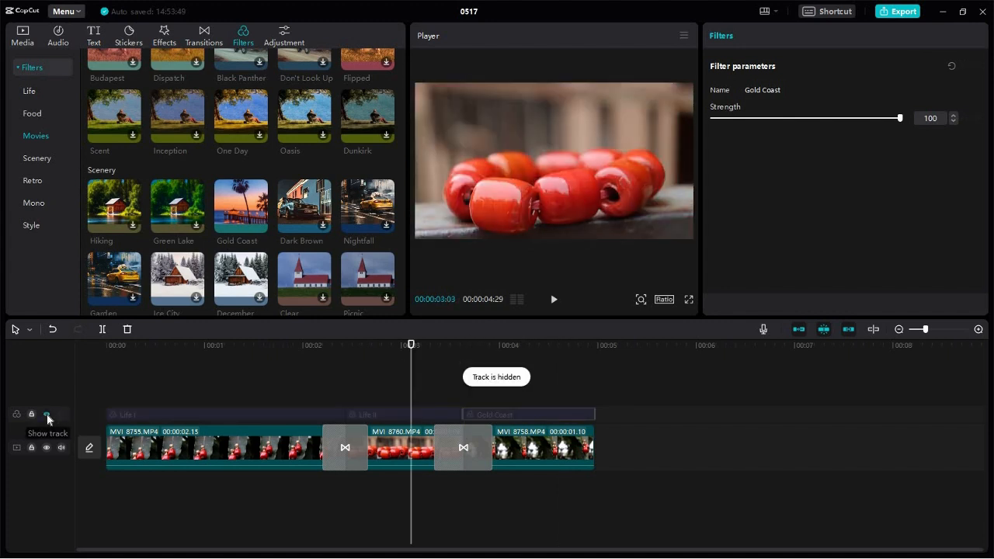
click(48, 417)
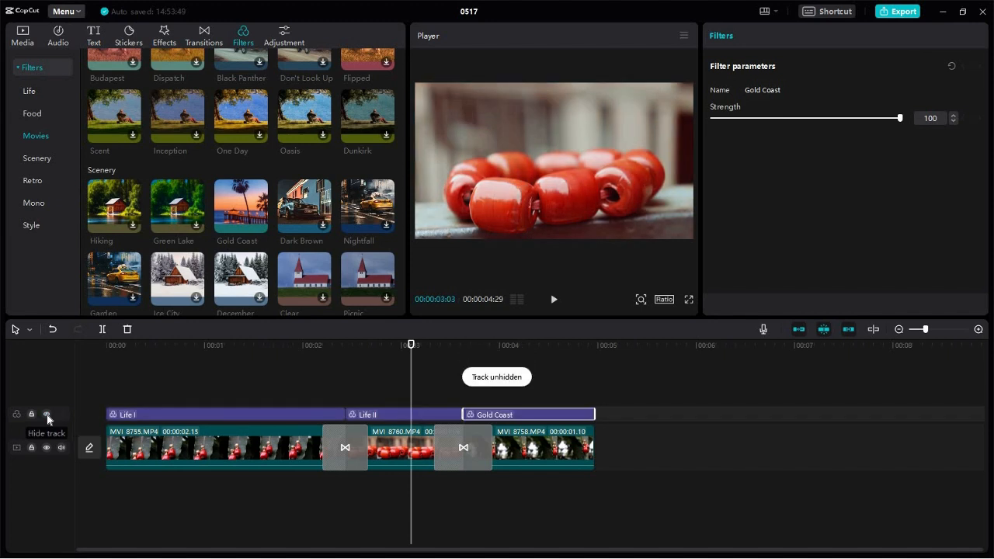
click(48, 418)
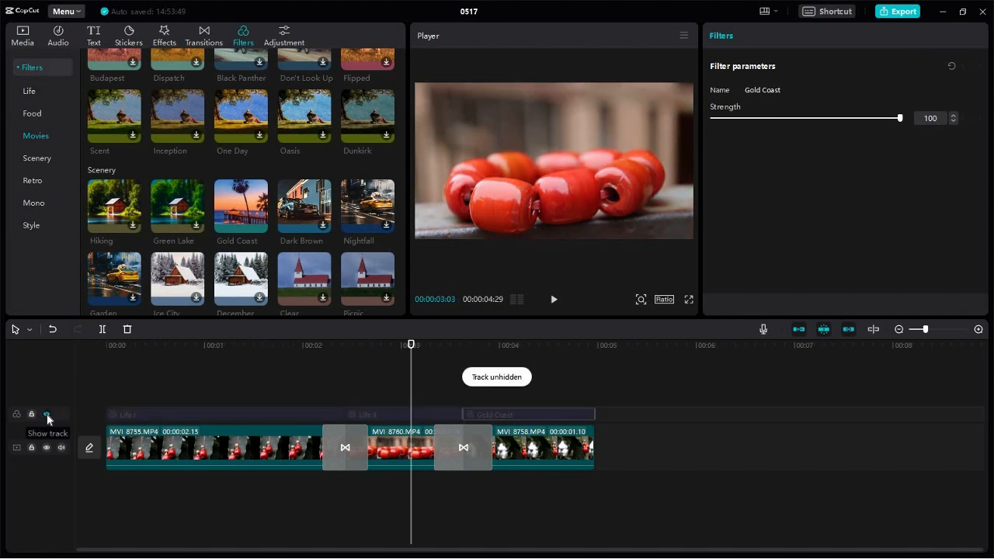
- Toggle the filter track's visibility repeatedly at 00:00:01:23 to compare MVI_8755.MP4 with and without Life I, leaving the track shown
click(281, 347)
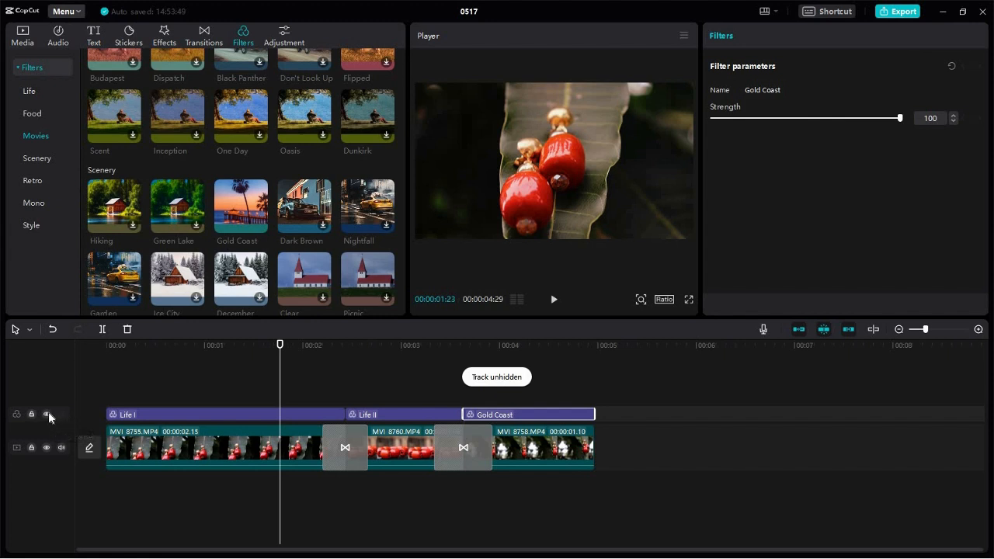
click(48, 413)
click(48, 413)
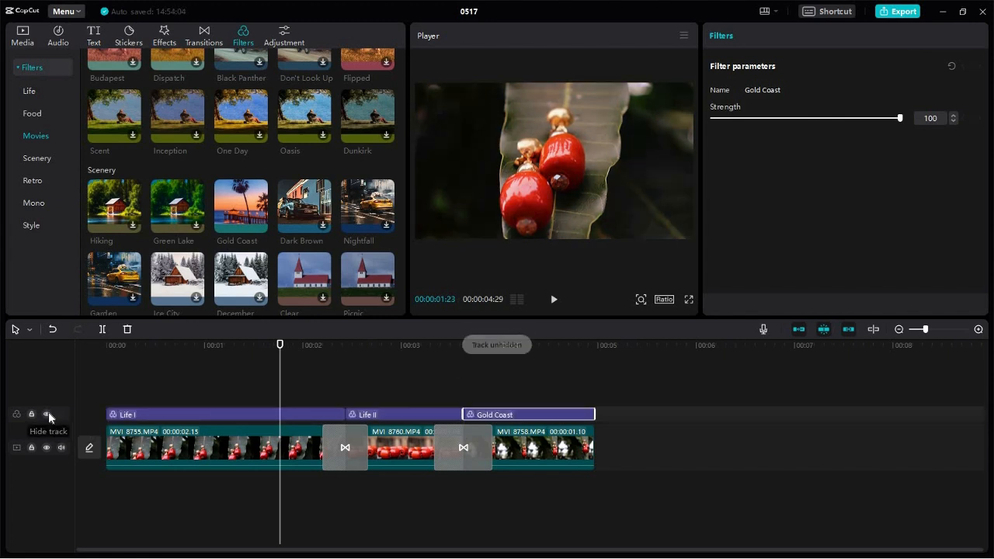
click(48, 413)
click(48, 413)
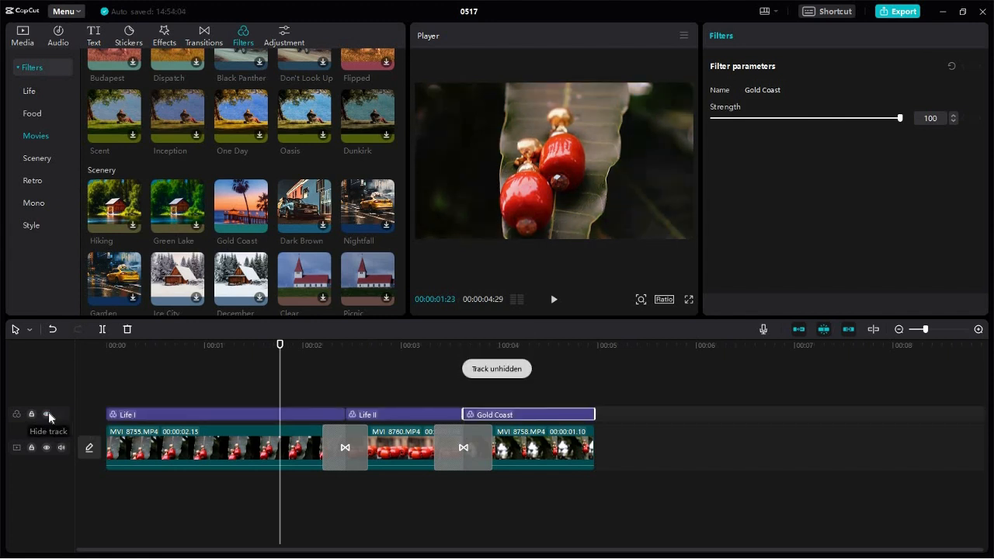
click(48, 413)
click(48, 413)
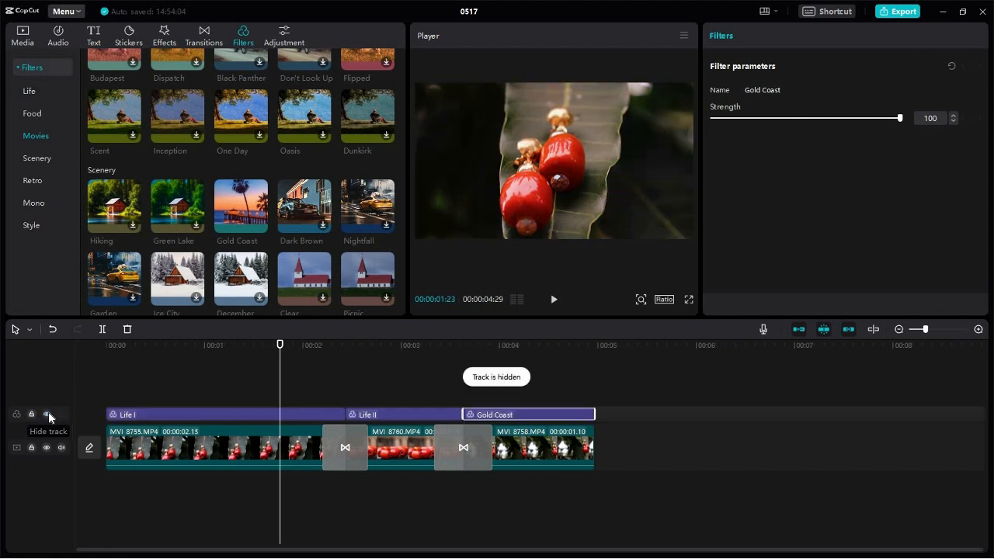
- Toggle the filter track's visibility at 00:00:04:17 to compare MVI_8758.MP4 with and without Gold Coast, and scrub to 00:00:04:10
click(554, 344)
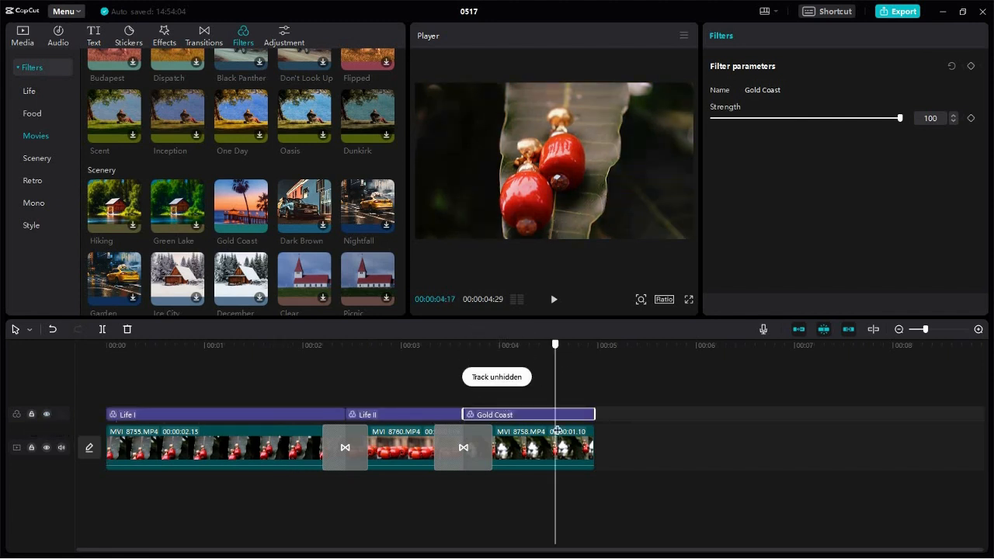
click(46, 414)
click(46, 415)
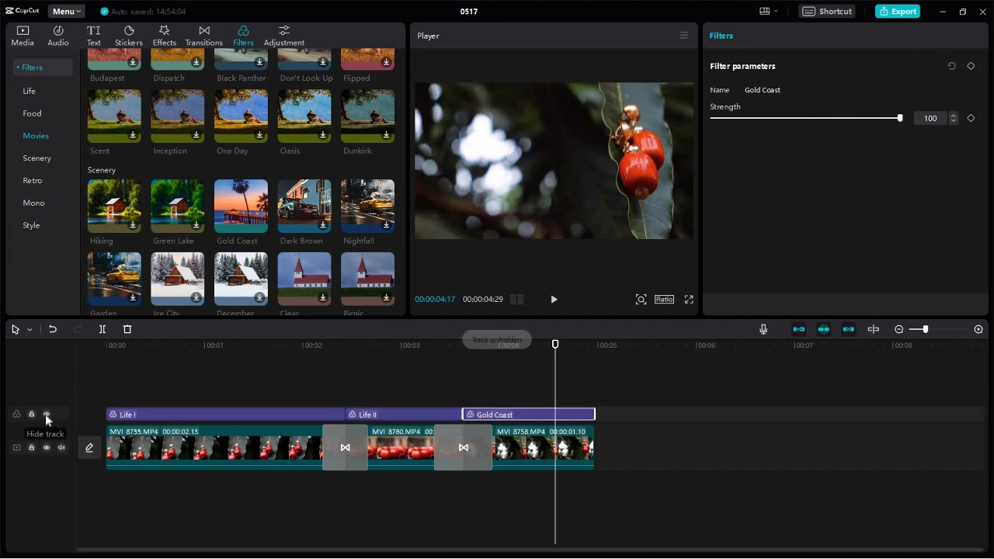
click(46, 414)
click(46, 415)
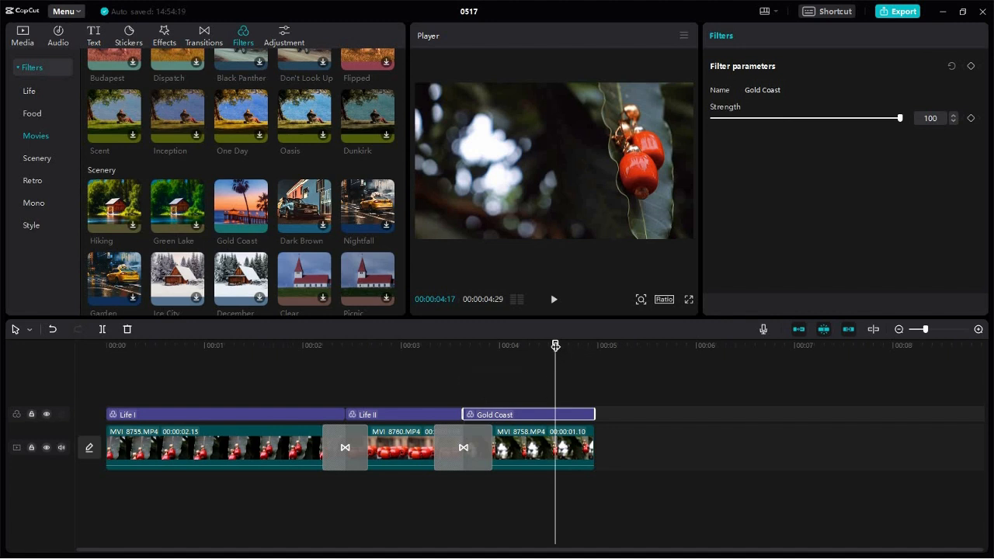
drag(527, 346, 526, 345)
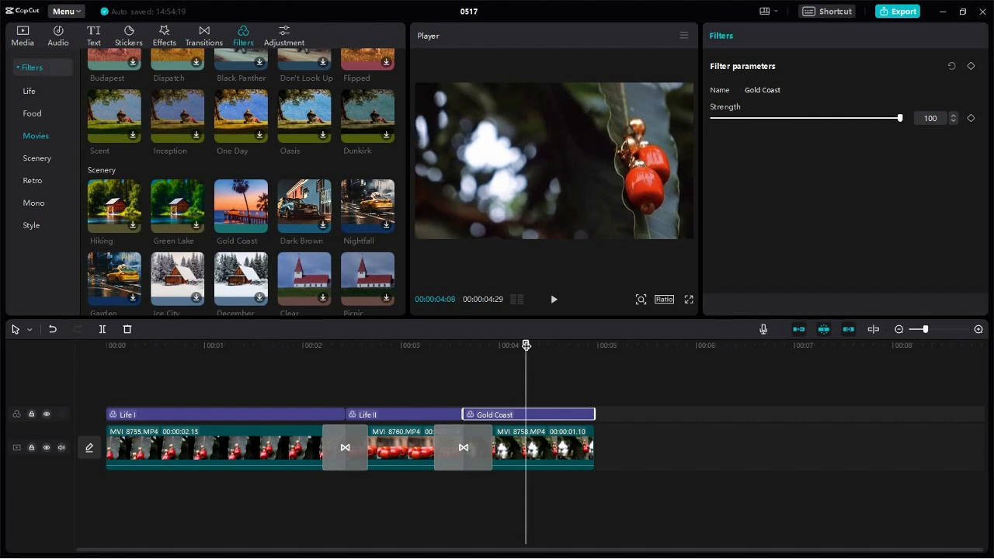
mouse_move(526, 345)
mouse_down()
mouse_move(565, 340)
mouse_move(534, 341)
mouse_up()
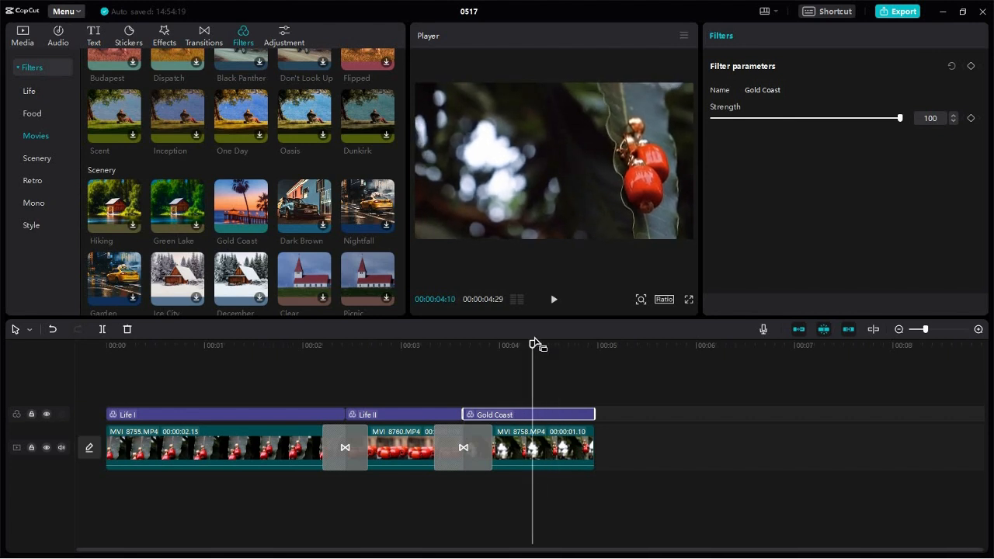
- Browse the Scenery, Retro, Mono and Style filters to the end of the library and return to the Life filters
scroll(283, 208, down, 1)
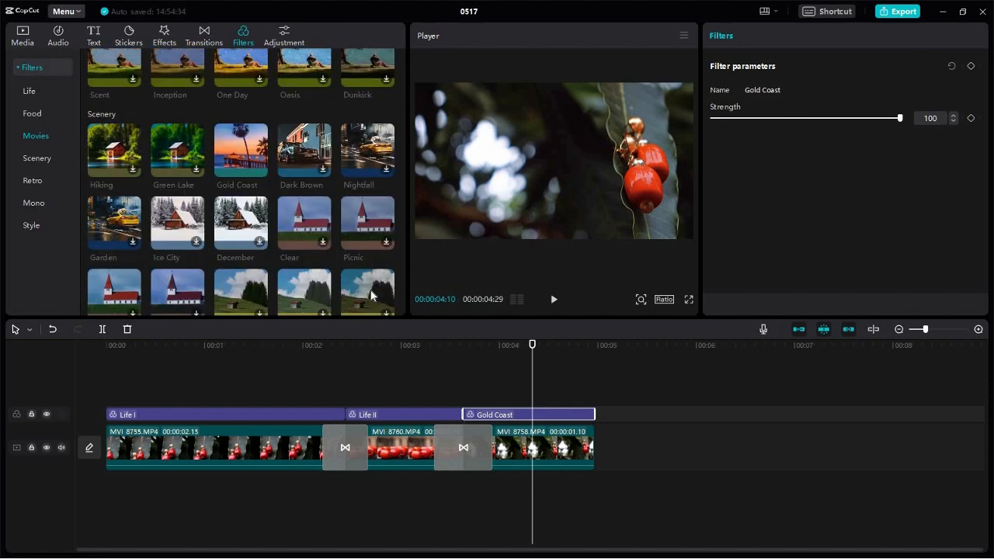
scroll(371, 295, down, 2)
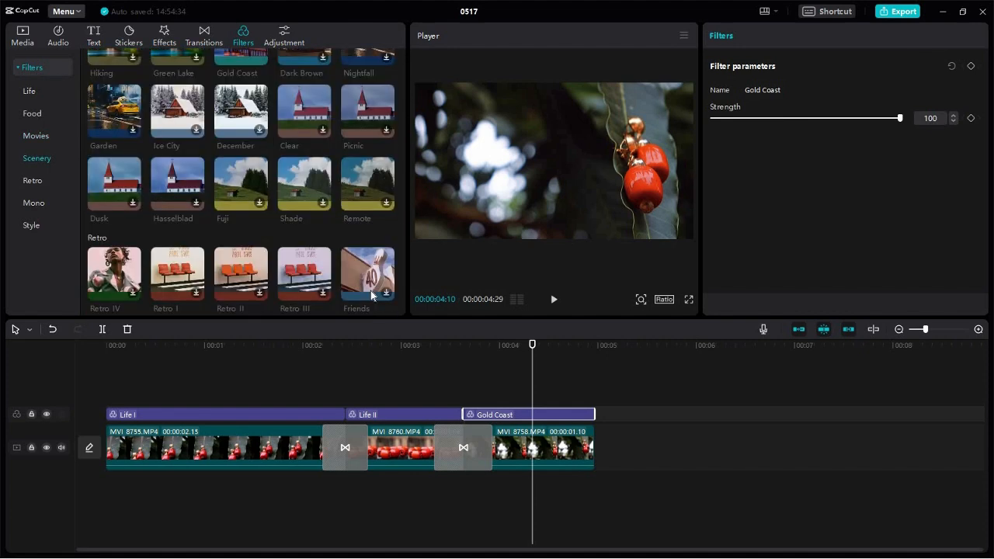
scroll(355, 282, down, 2)
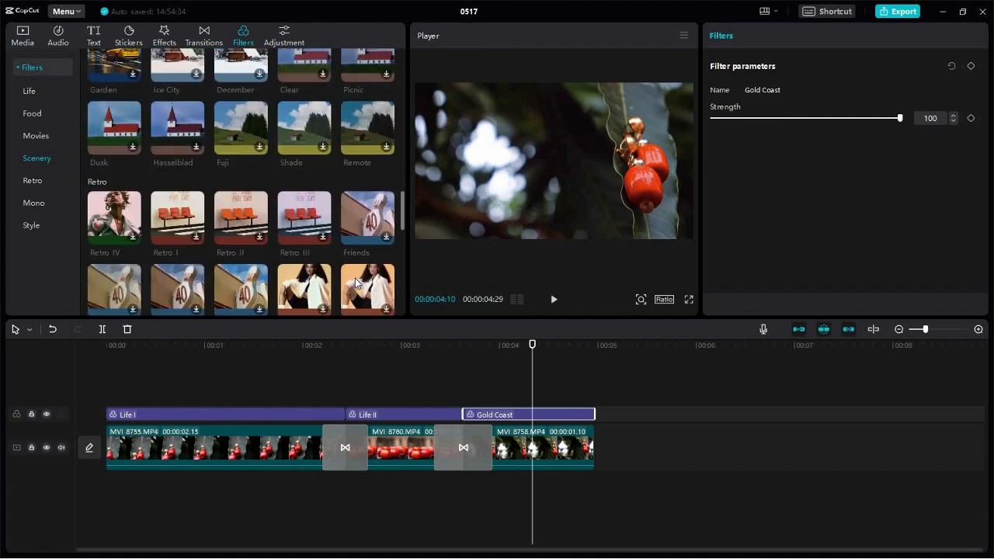
scroll(355, 283, down, 2)
scroll(355, 283, down, 2)
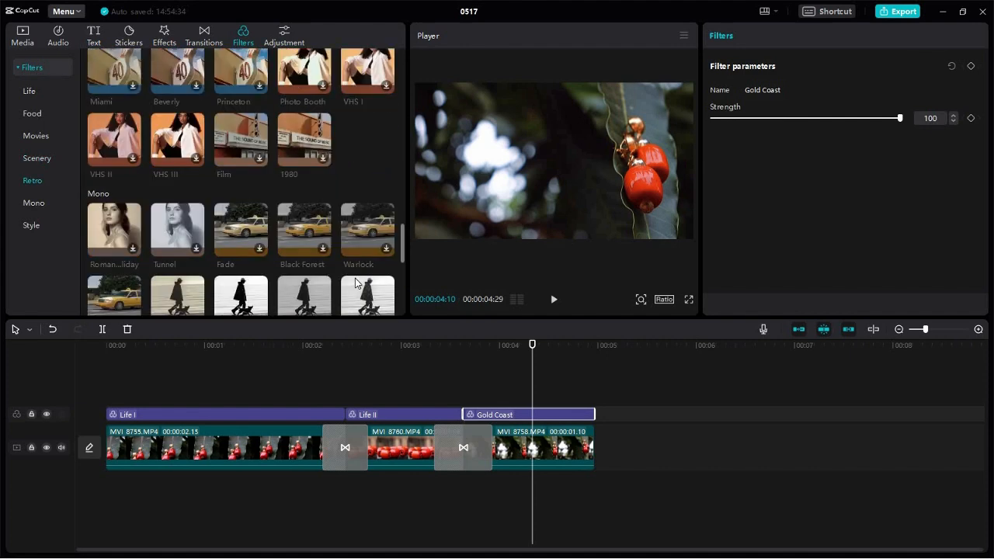
scroll(356, 283, down, 2)
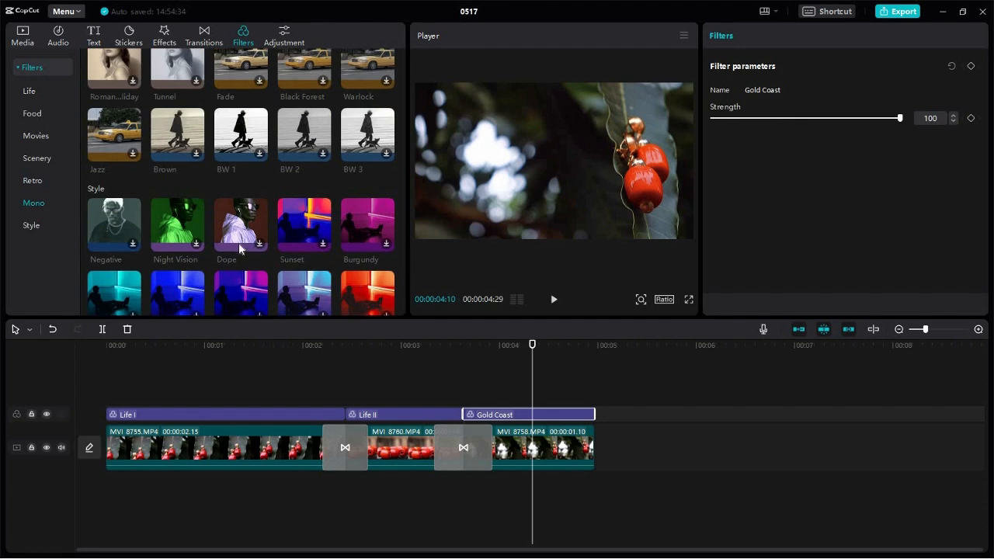
scroll(239, 243, down, 2)
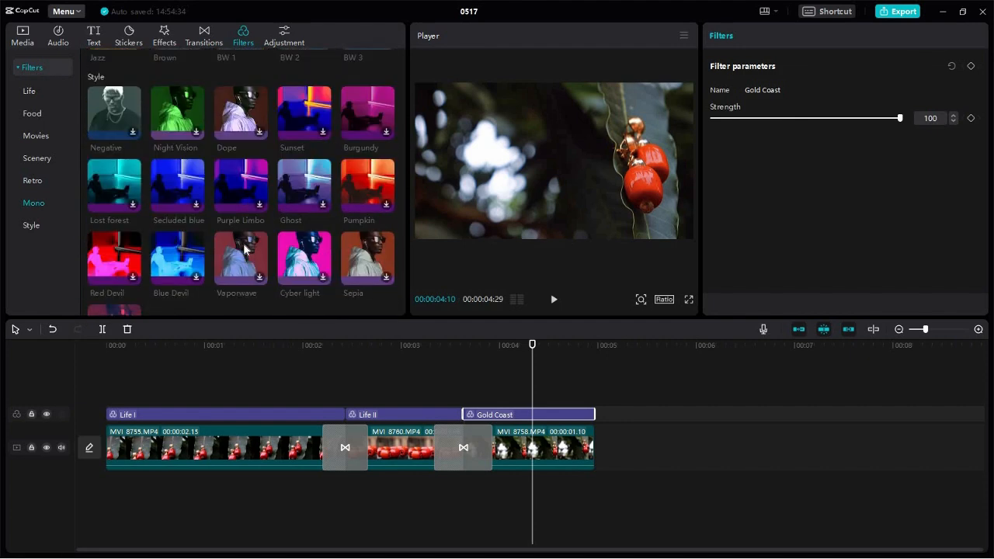
scroll(242, 247, down, 2)
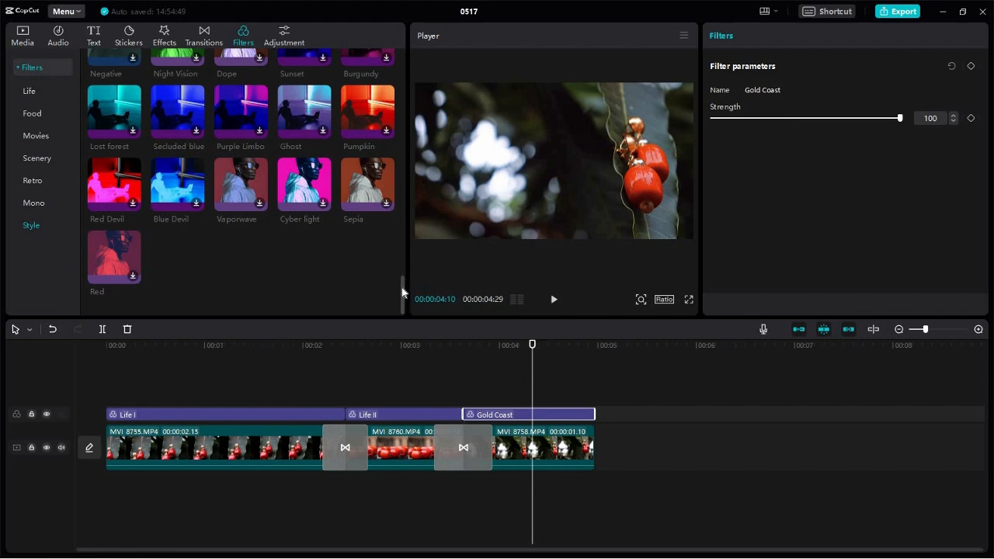
click(402, 212)
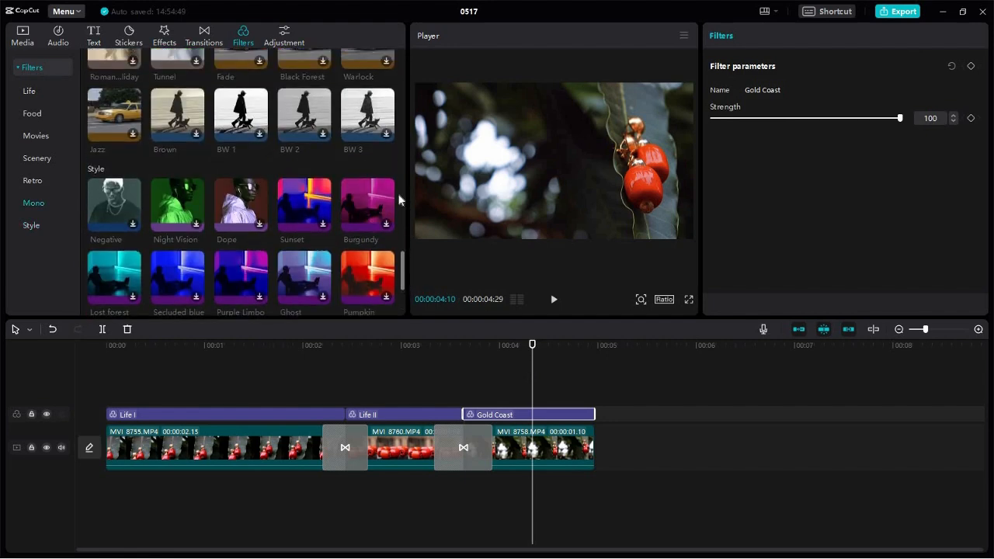
drag(402, 207, 403, 50)
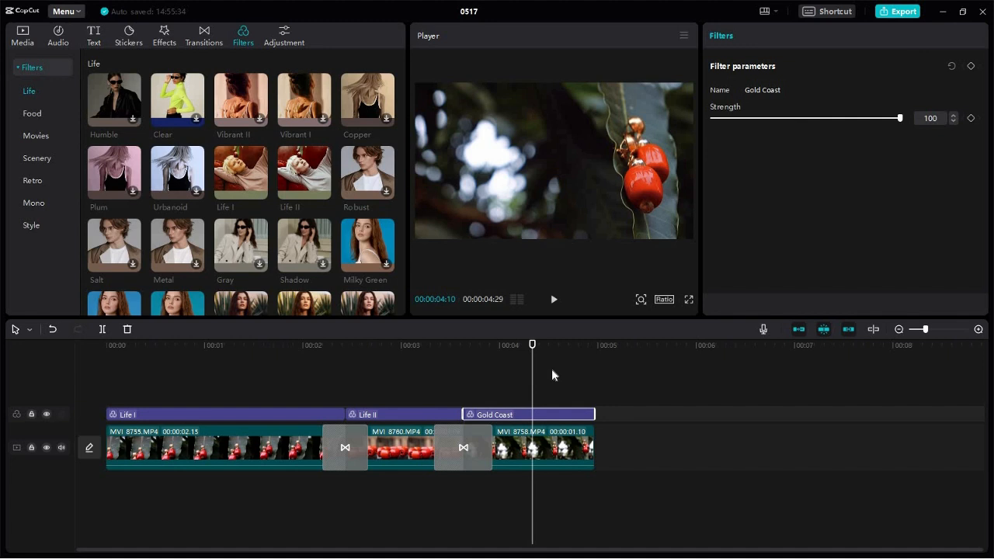
- Append MVI_8759.MP4 after MVI_8758.MP4 at 00:00:04:29 and split it at 00:00:06:19
click(23, 35)
mouse_move(240, 198)
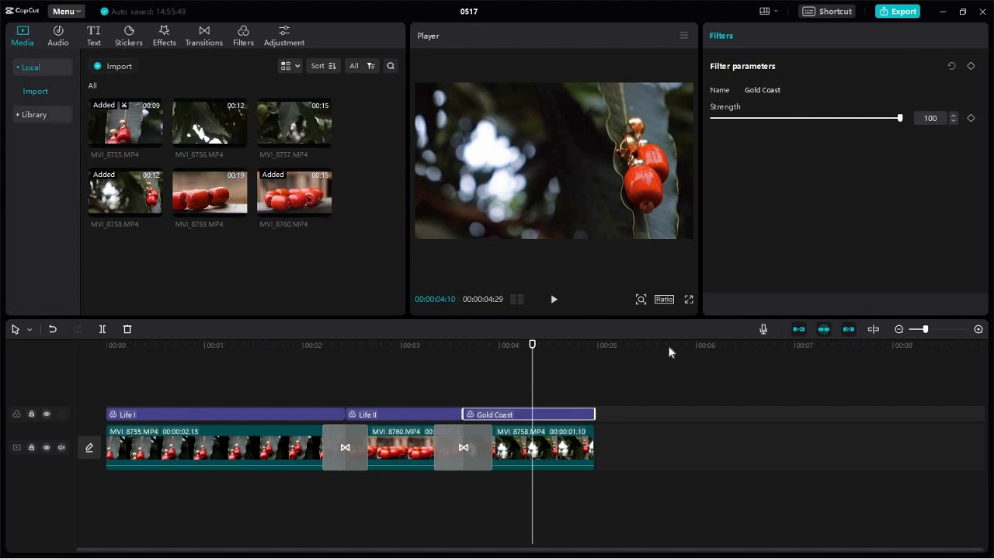
click(629, 359)
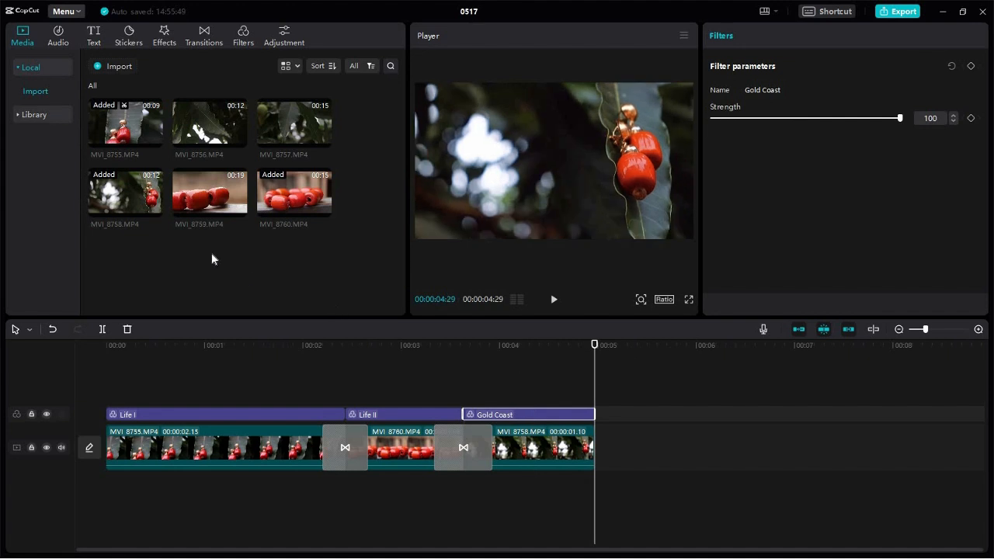
click(238, 214)
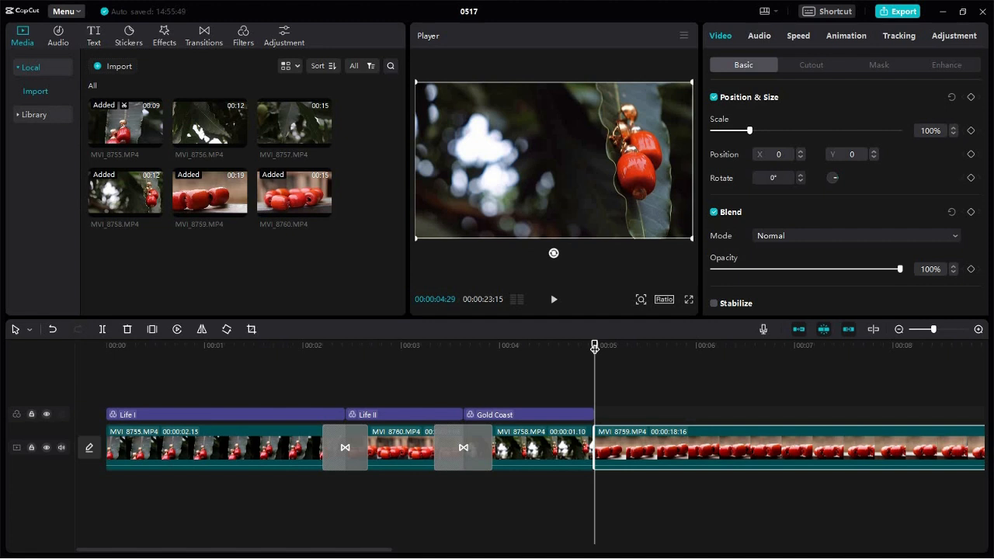
drag(595, 361, 759, 363)
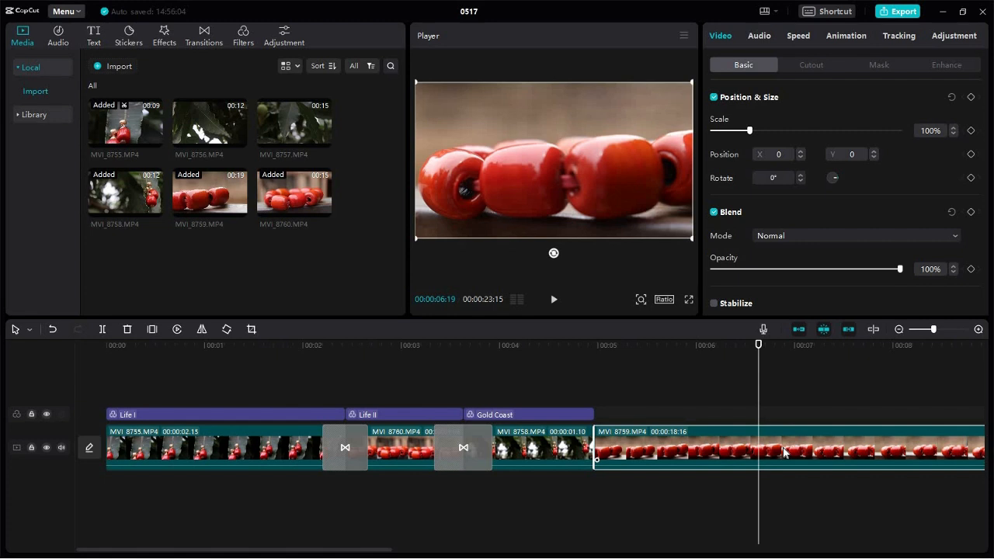
key(ctrl+b)
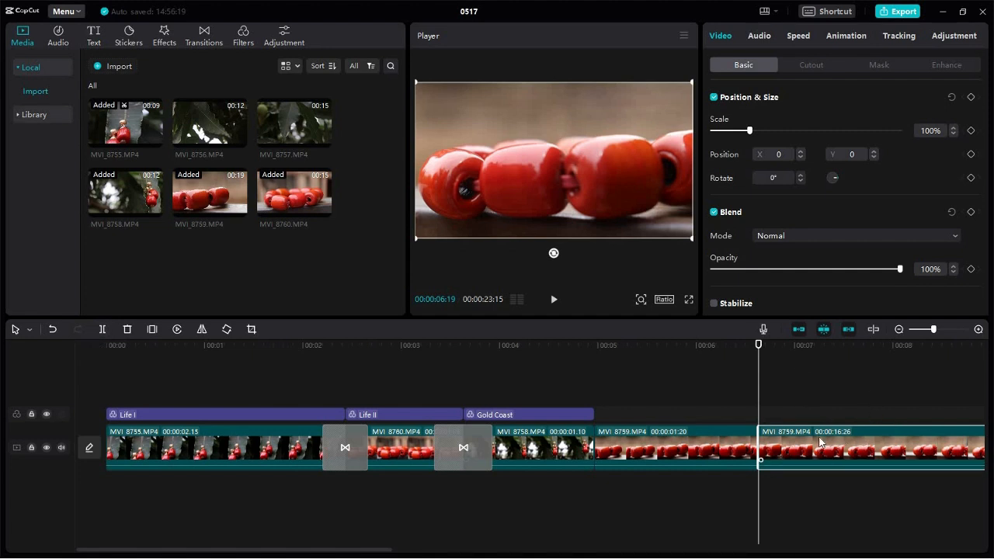
- Delete the part of MVI_8759.MP4 after the split at 00:00:06:19, keeping its first section
click(698, 449)
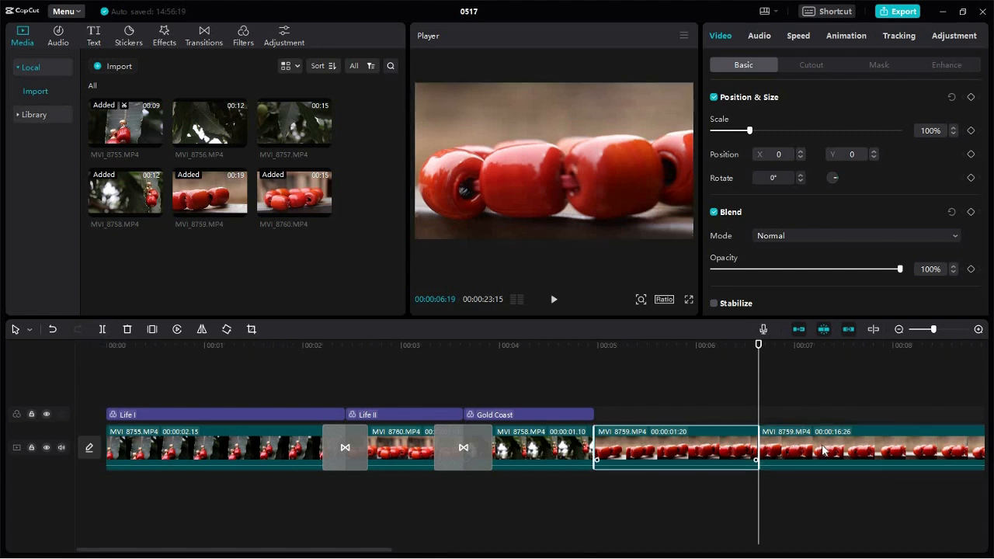
click(822, 450)
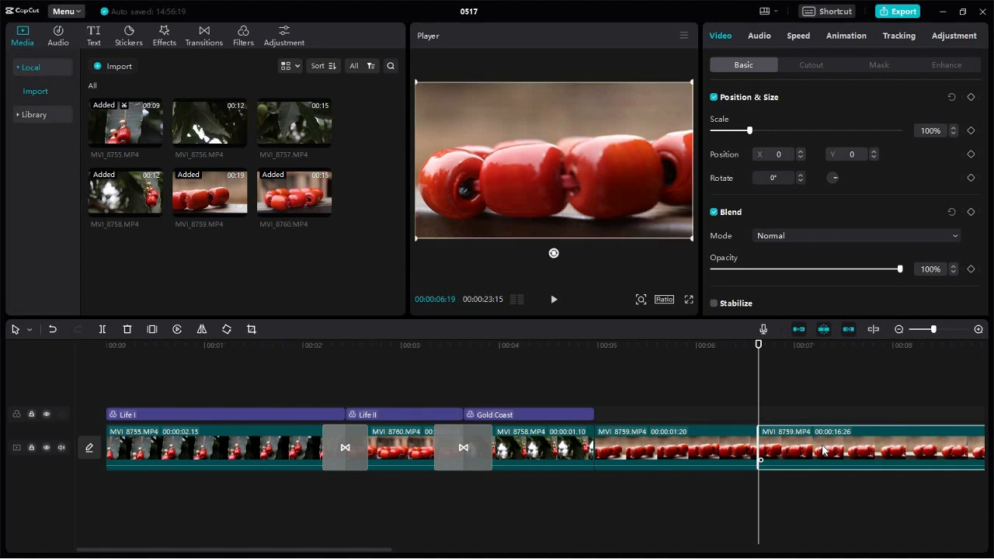
key(Delete)
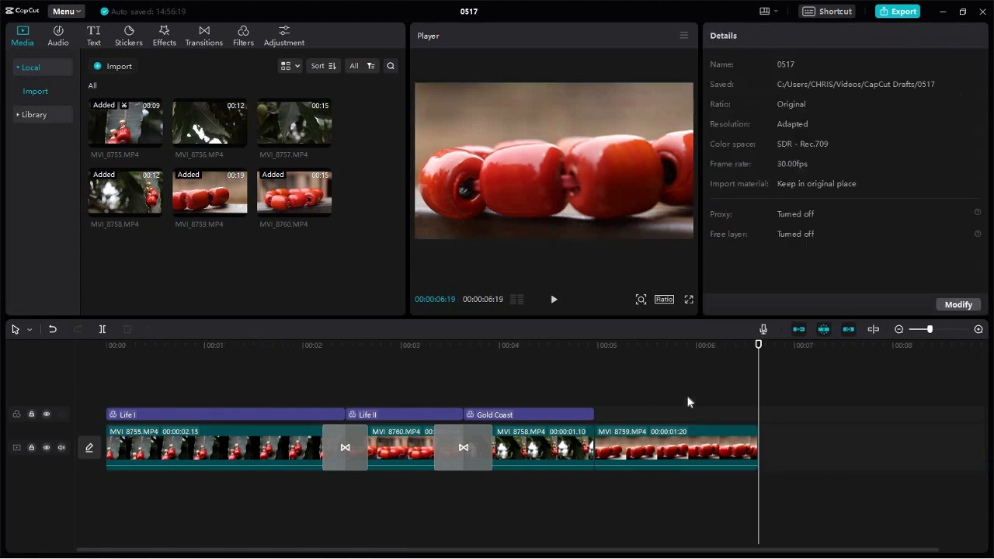
- View the LUT import section and add a custom adjustment layer above MVI_8759.MP4, starting at 00:00:04:29
click(613, 353)
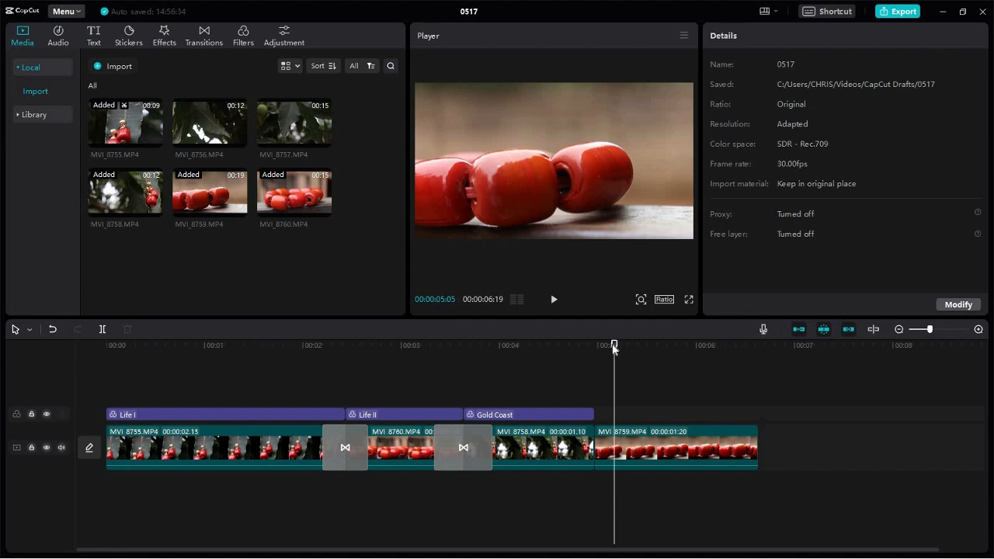
key(Up)
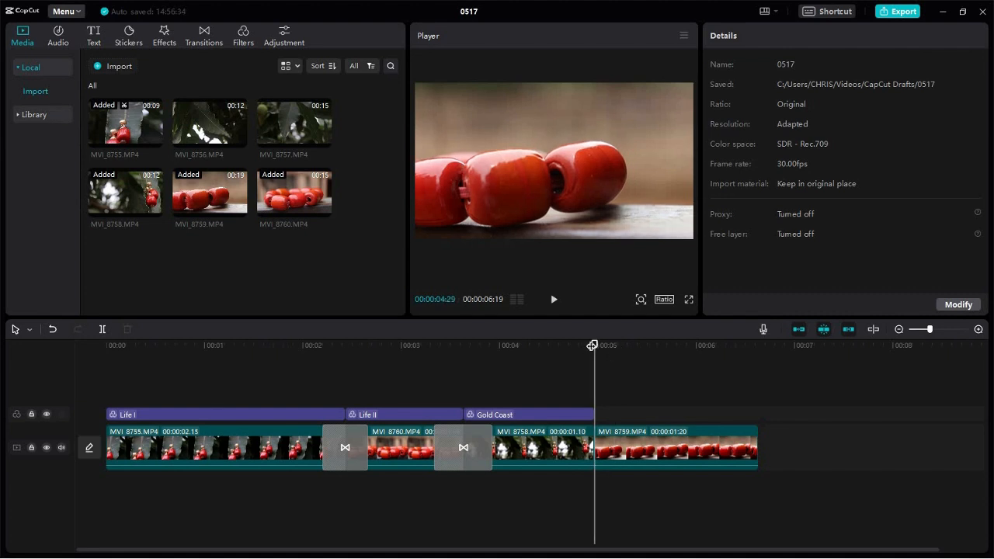
drag(594, 346, 595, 344)
click(284, 33)
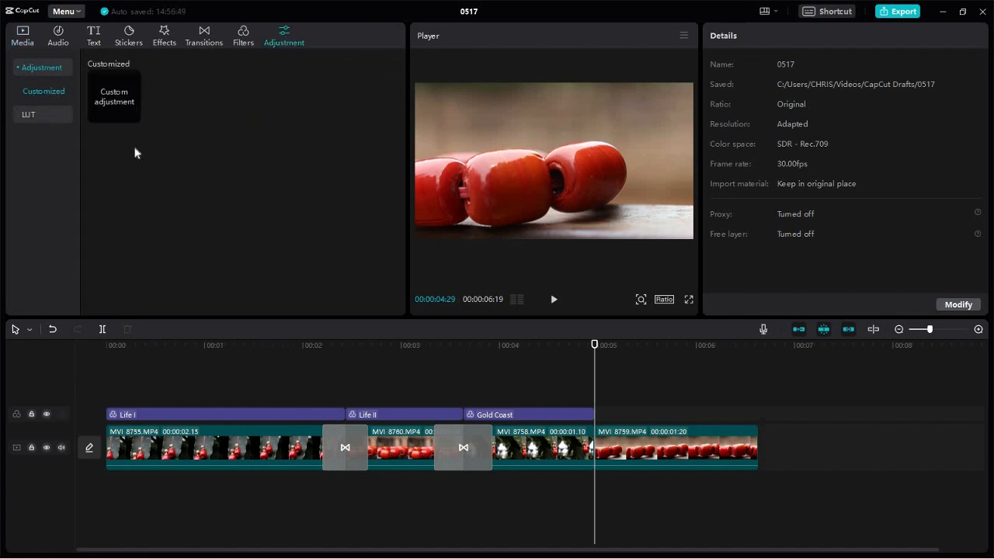
mouse_move(100, 94)
click(58, 113)
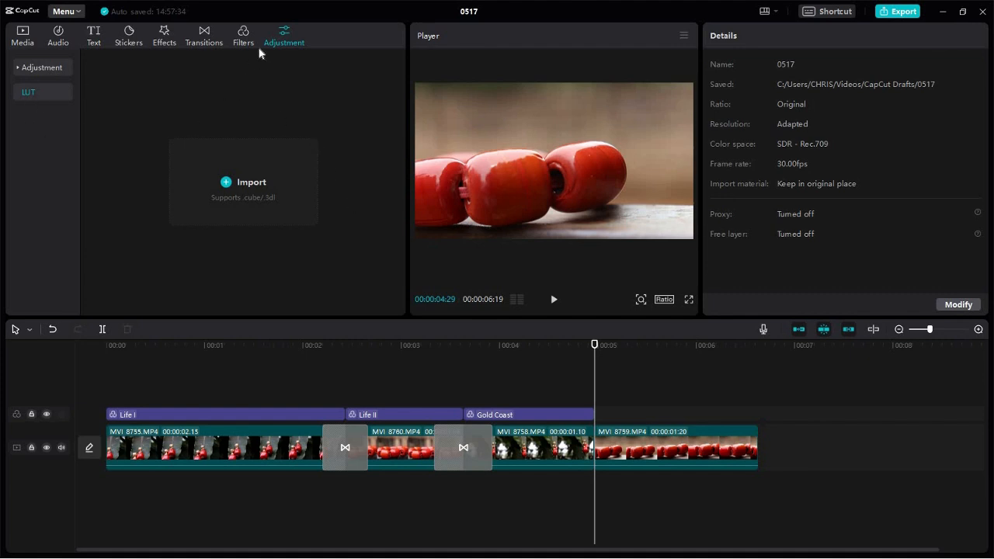
click(46, 70)
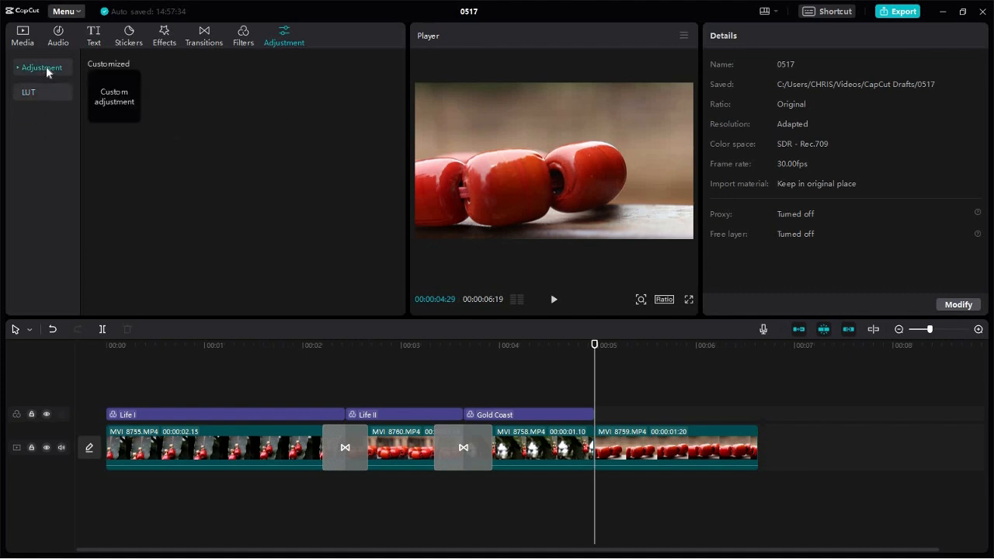
click(132, 116)
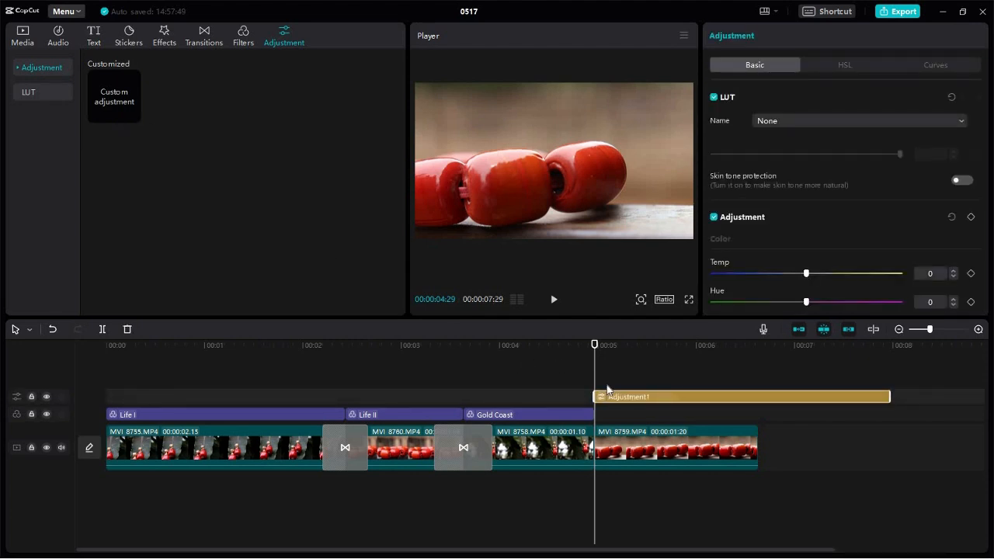
- Trim the adjustment layer to end with the last clip and move the playhead to 00:00:05:20
mouse_move(621, 402)
mouse_down()
mouse_move(635, 405)
mouse_move(638, 422)
mouse_move(639, 406)
mouse_move(659, 399)
mouse_move(690, 409)
mouse_move(687, 420)
mouse_move(694, 402)
mouse_move(685, 402)
mouse_move(699, 404)
mouse_move(636, 402)
mouse_up()
drag(890, 398, 758, 404)
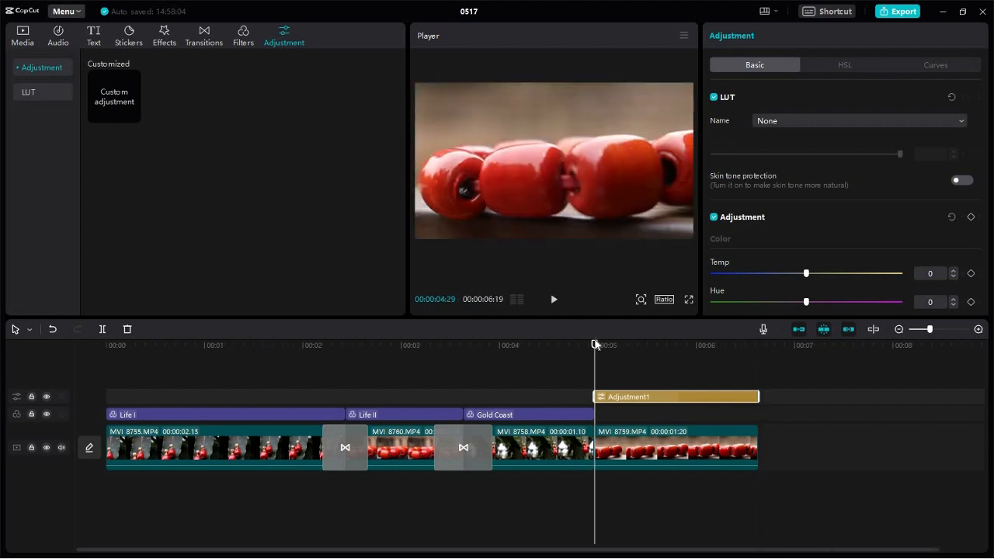
drag(632, 347, 663, 347)
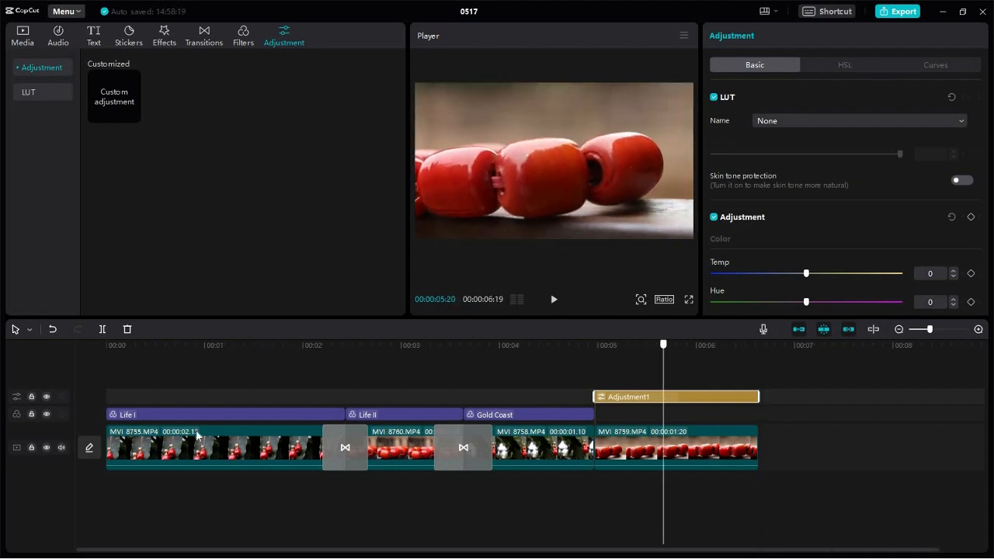
- Hide and show the adjustment track to compare the last clip with and without the layer
click(45, 398)
click(45, 397)
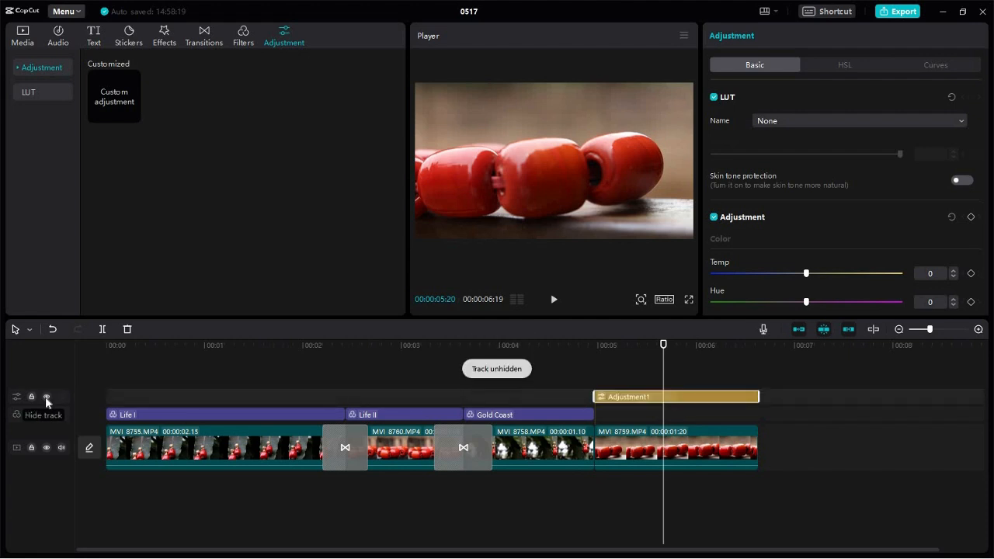
click(46, 397)
click(46, 397)
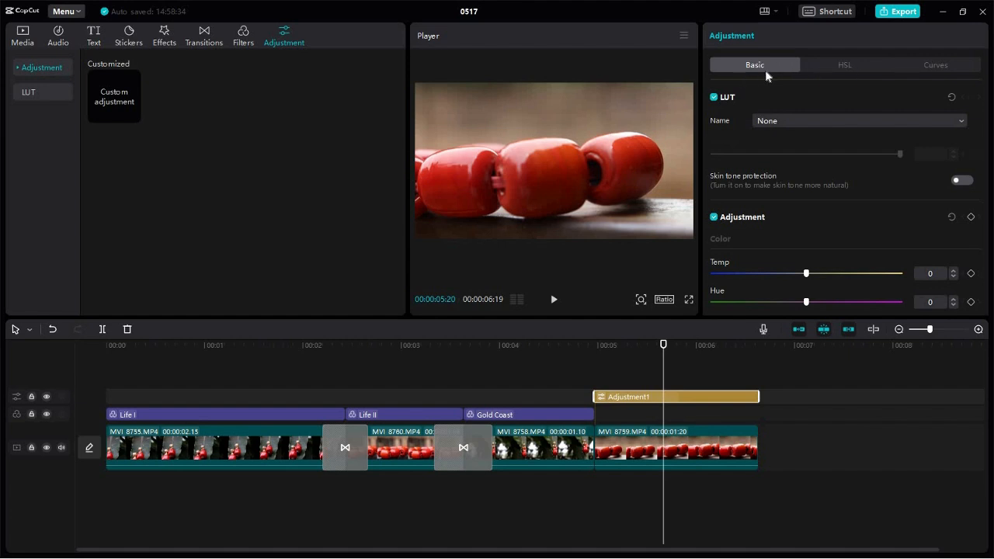
- Examine the adjustment layer's HSL and Curves settings and the available LUT choices
click(844, 68)
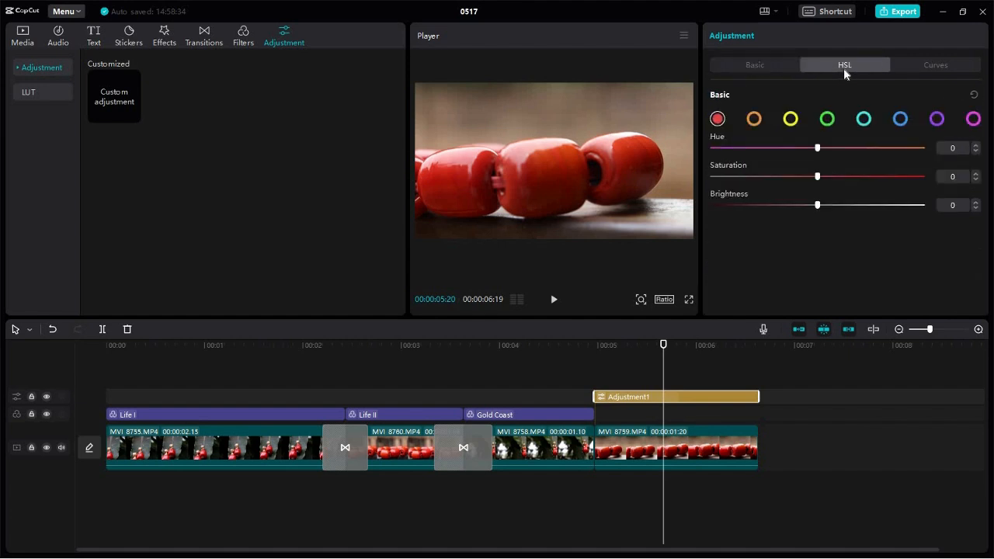
click(944, 69)
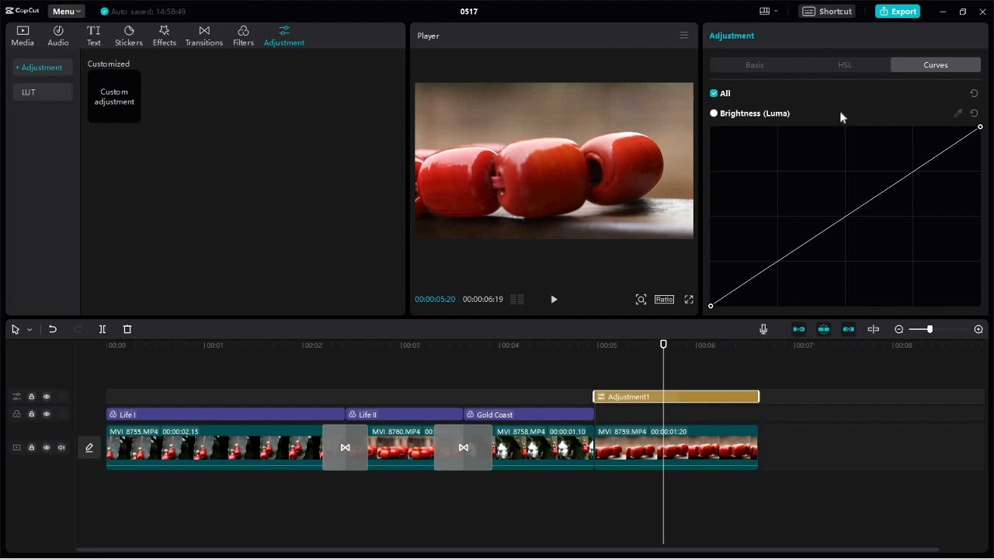
click(756, 67)
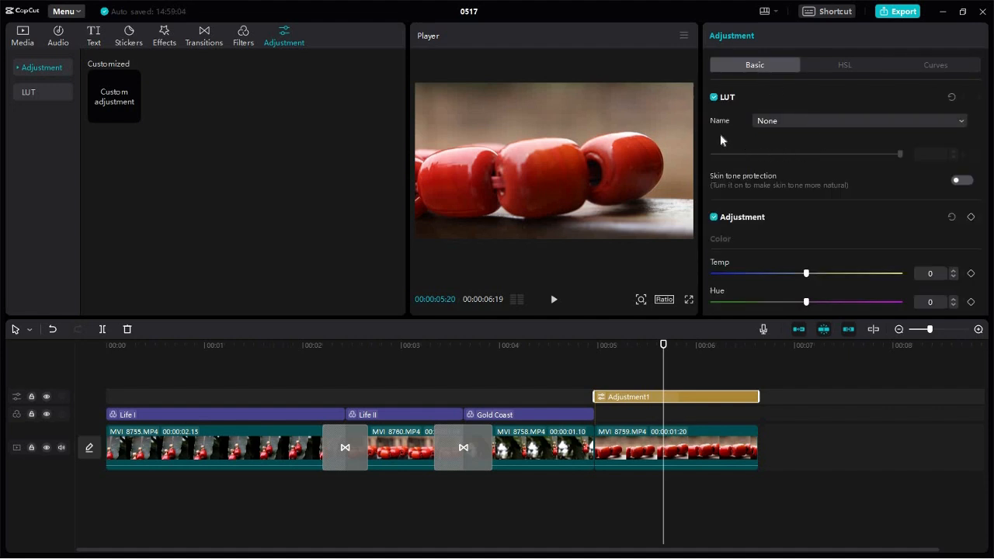
click(961, 122)
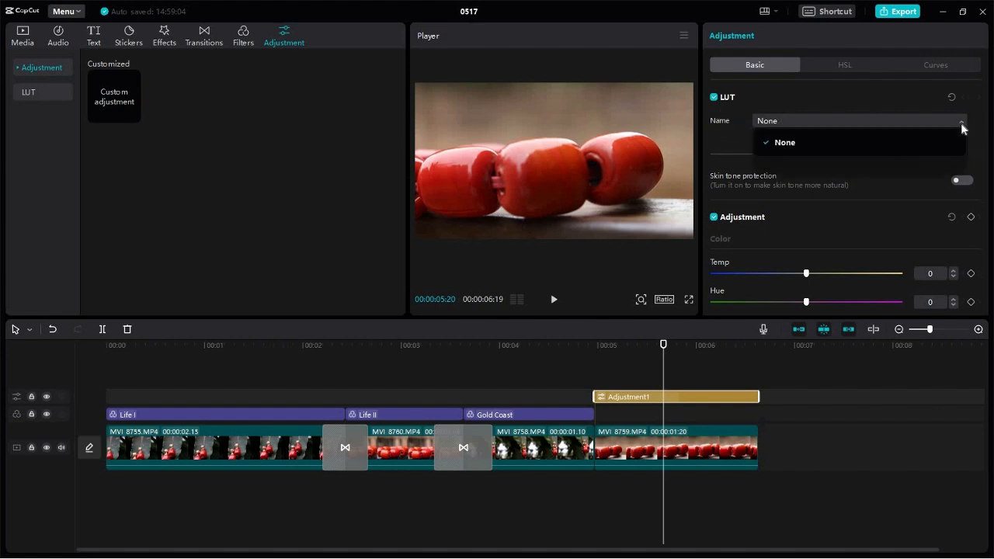
click(961, 124)
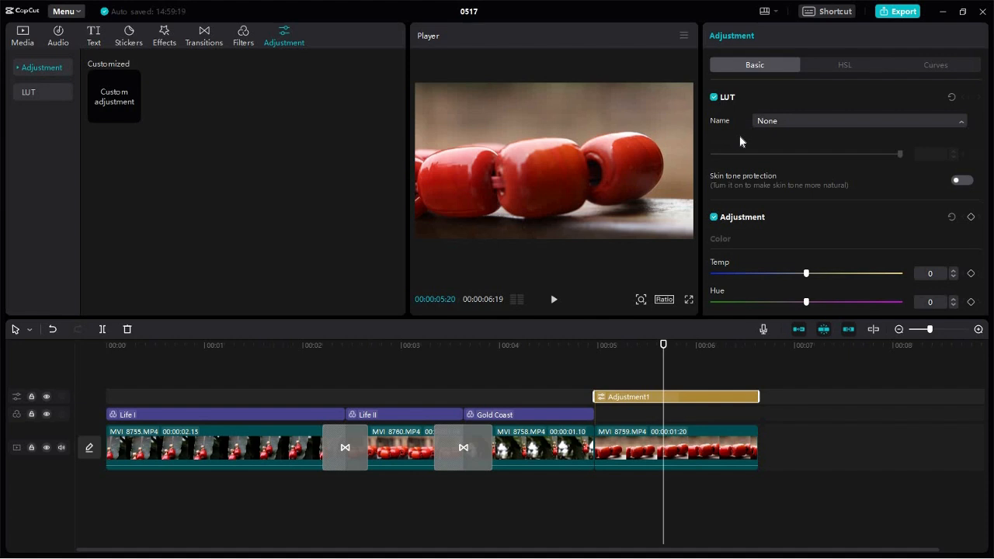
click(962, 124)
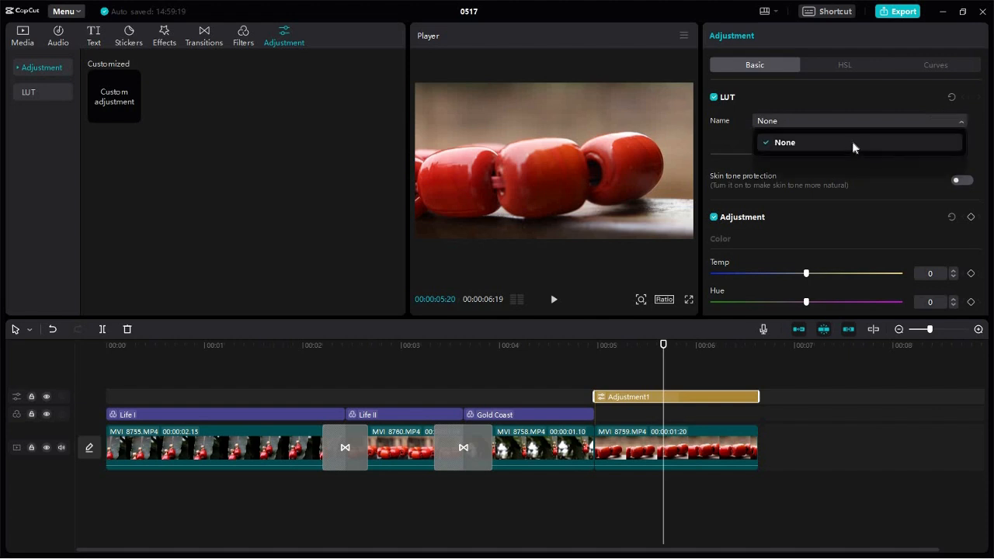
click(728, 132)
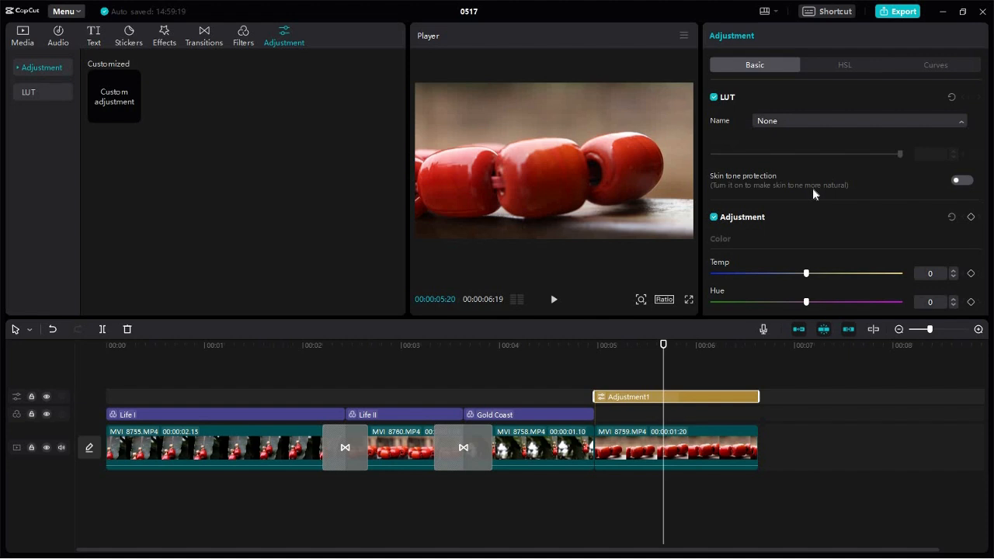
- Turn on skin tone protection for the adjustment layer
scroll(812, 187, down, 1)
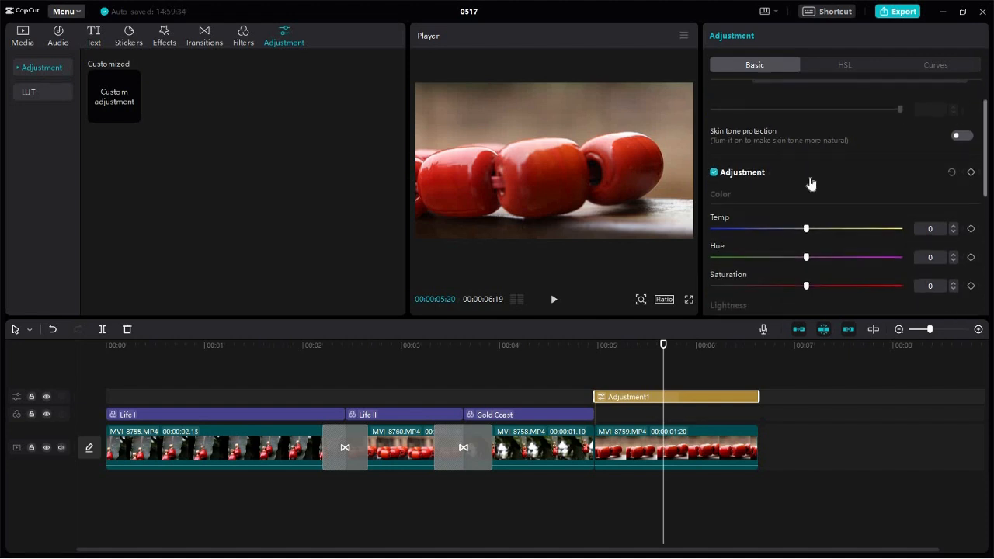
scroll(768, 191, up, 1)
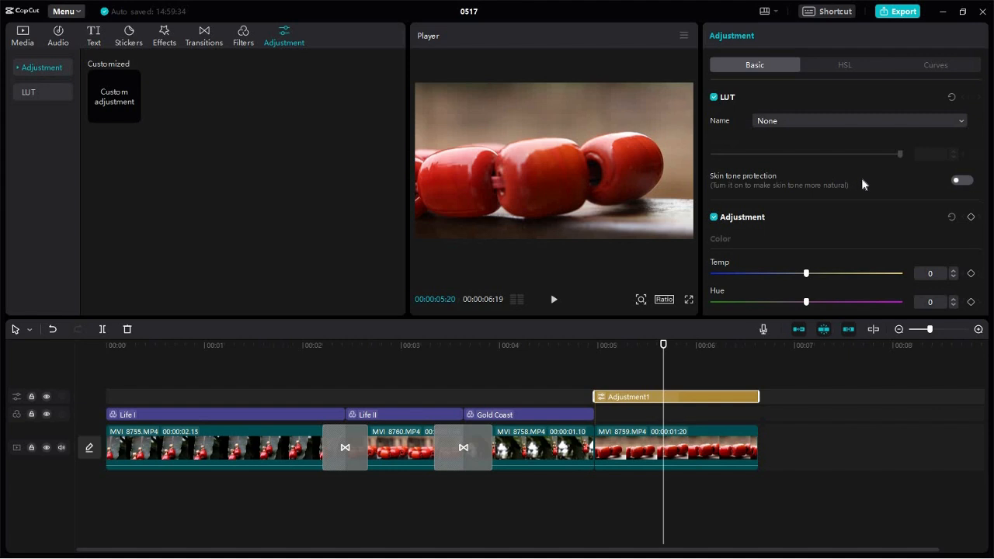
click(961, 181)
- Review the adjustment layer's basic color, lightness and effects settings, from Temp down to Vignette
scroll(818, 226, down, 3)
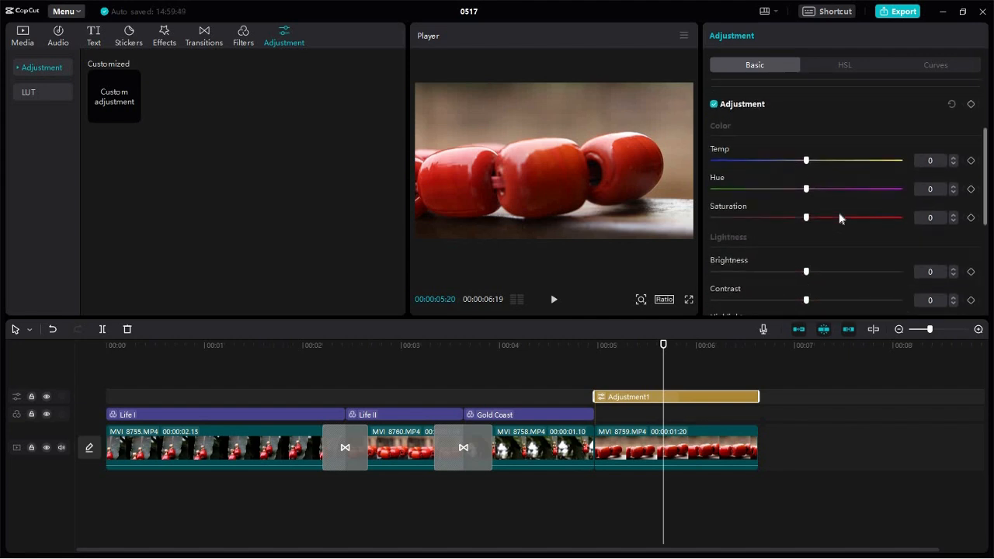
scroll(838, 217, up, 1)
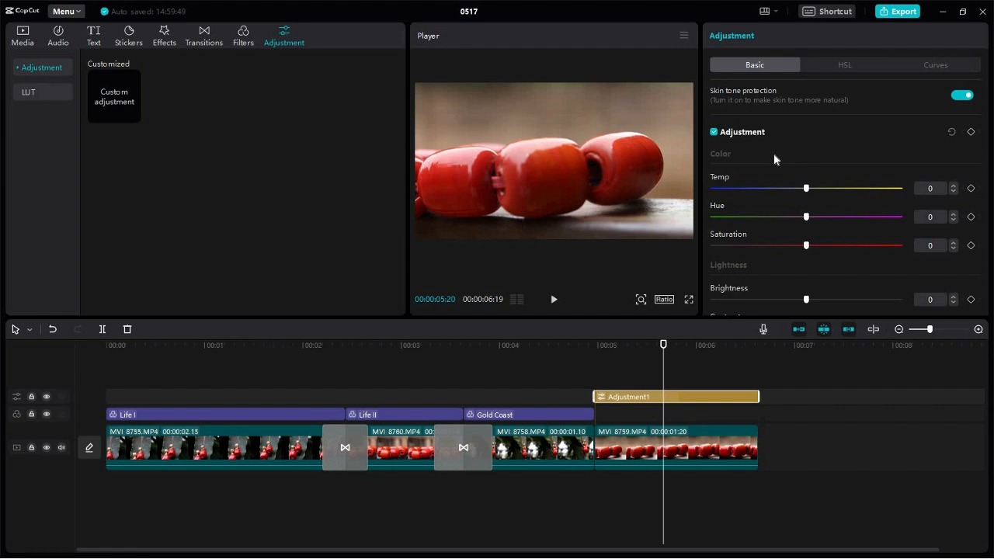
scroll(780, 160, down, 6)
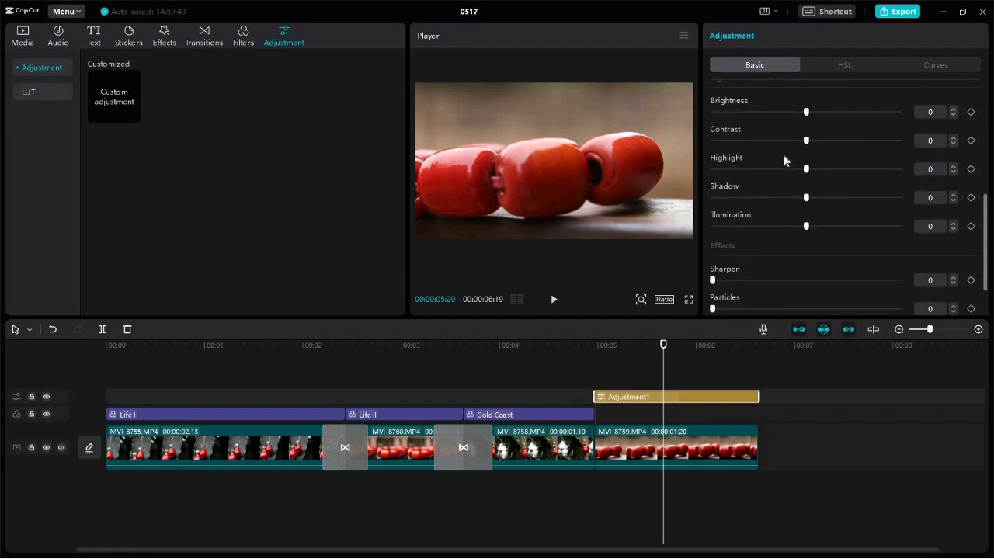
scroll(781, 160, up, 6)
scroll(792, 173, down, 2)
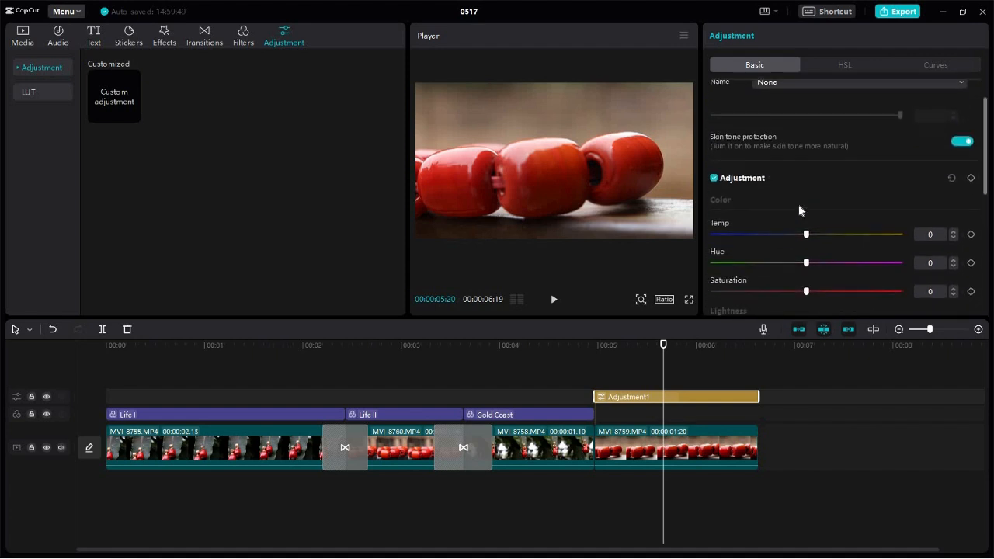
scroll(784, 167, down, 2)
scroll(753, 162, up, 1)
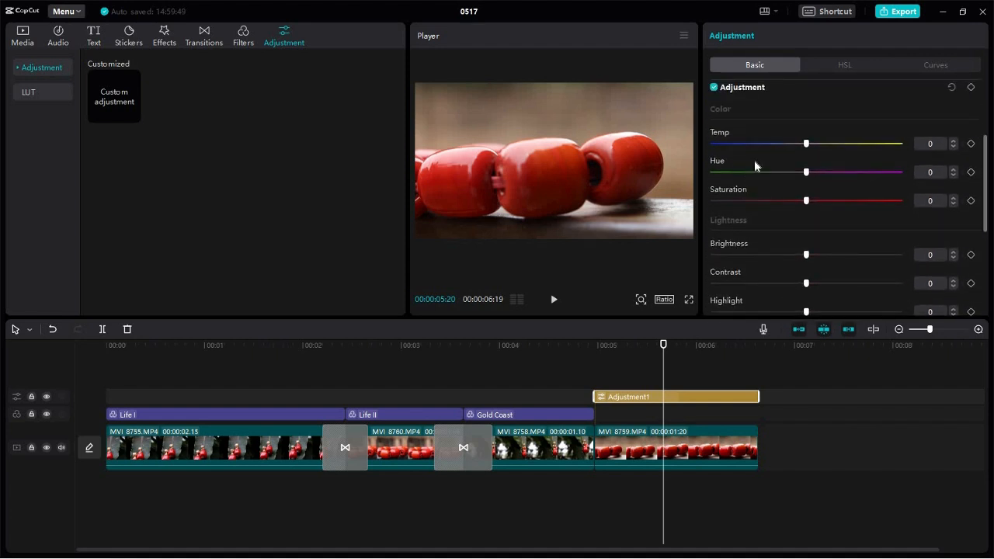
scroll(745, 155, down, 1)
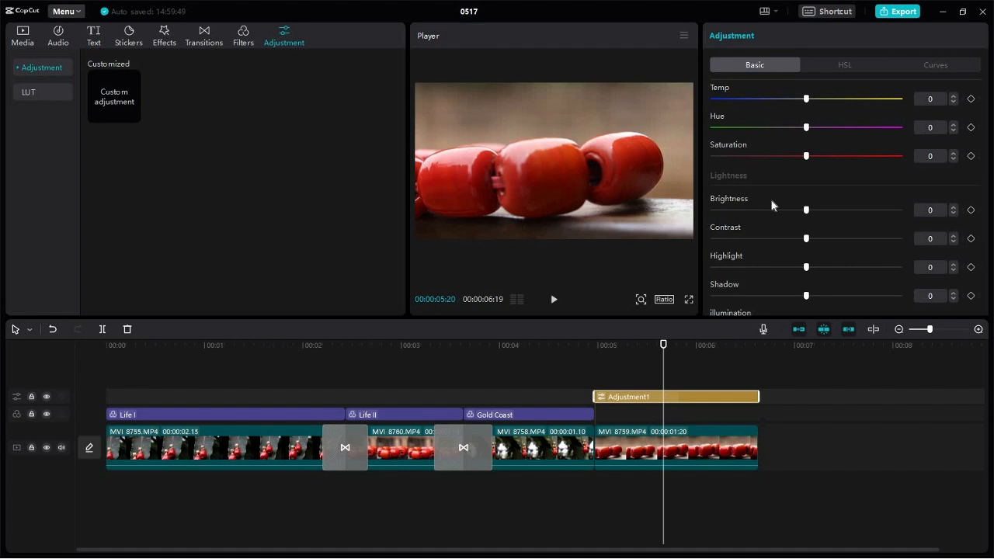
scroll(772, 198, down, 1)
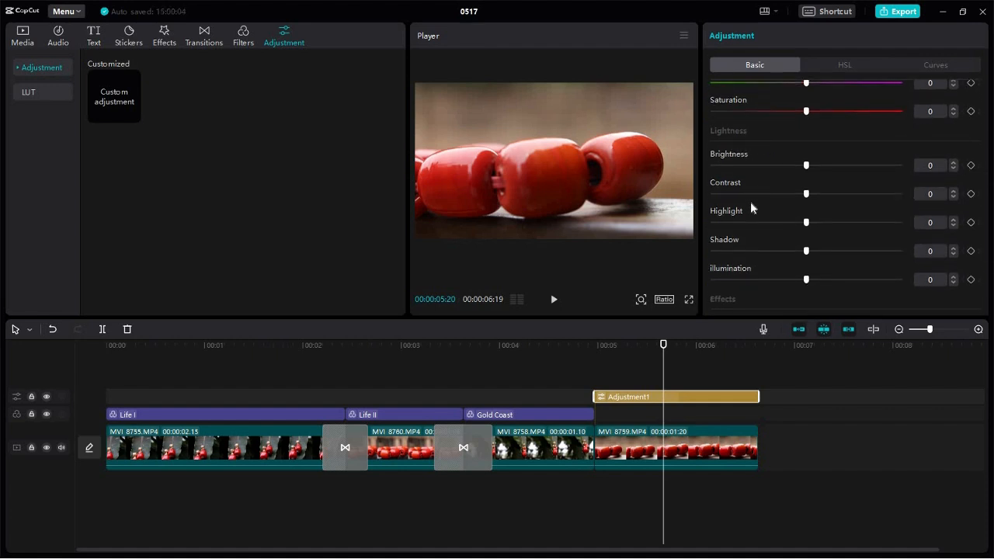
scroll(735, 205, down, 1)
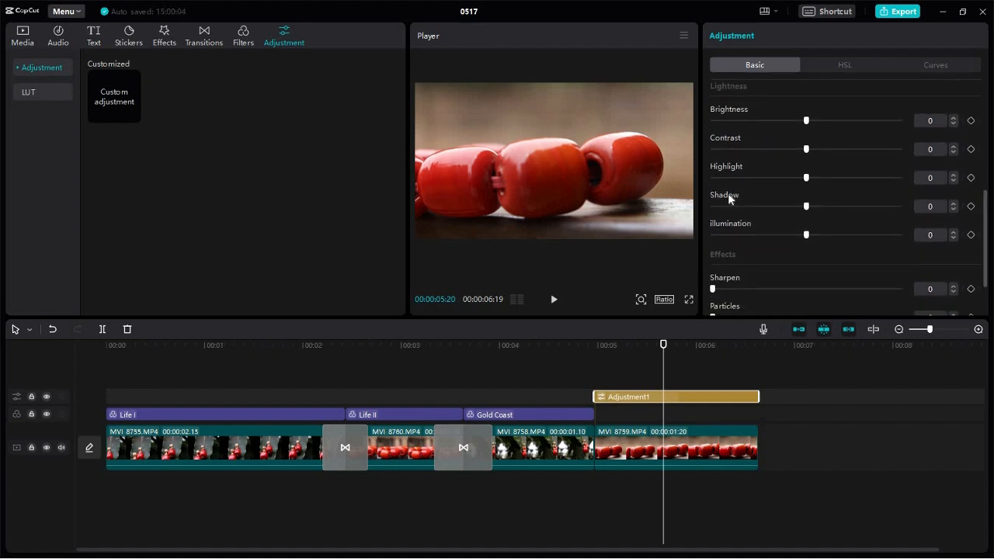
scroll(728, 195, down, 1)
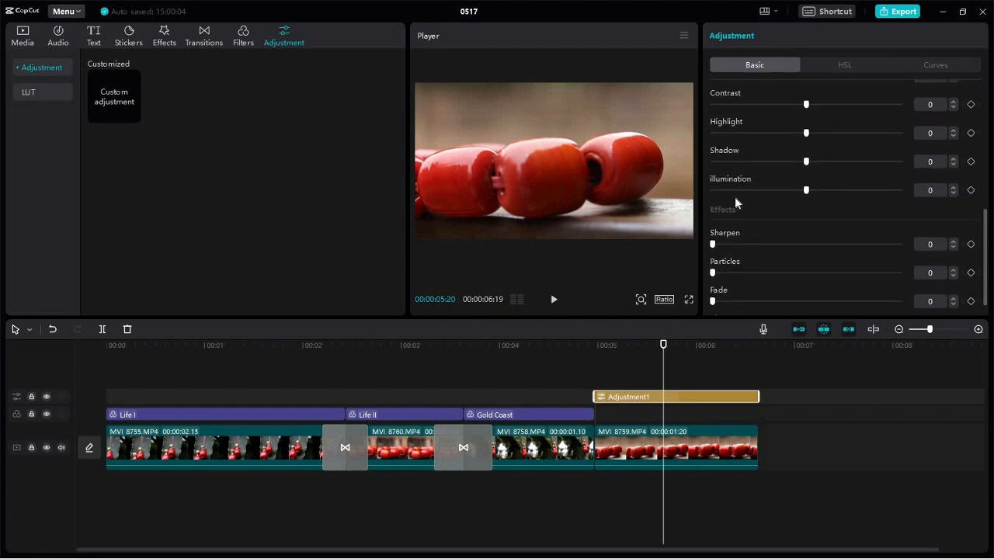
scroll(738, 233, down, 1)
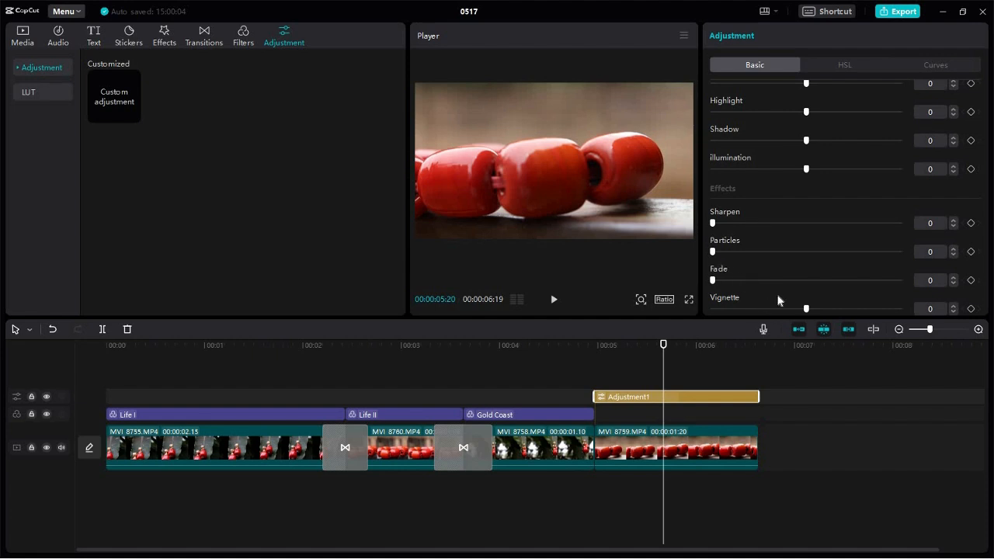
scroll(797, 286, up, 5)
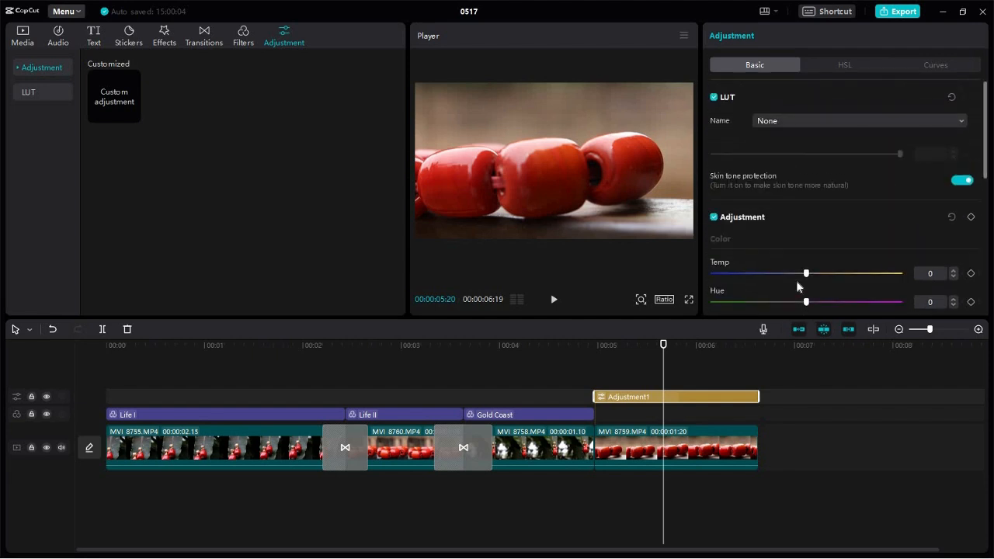
scroll(796, 286, down, 2)
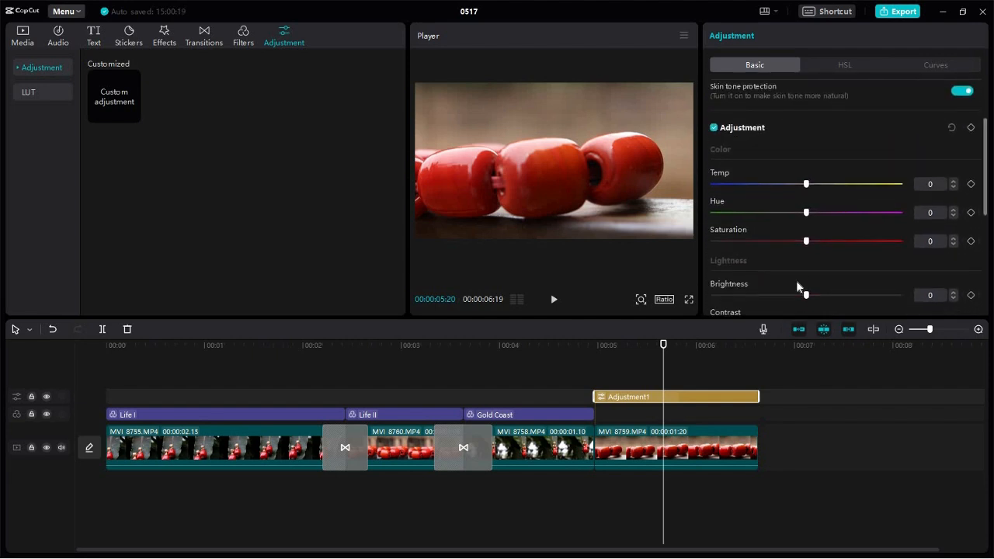
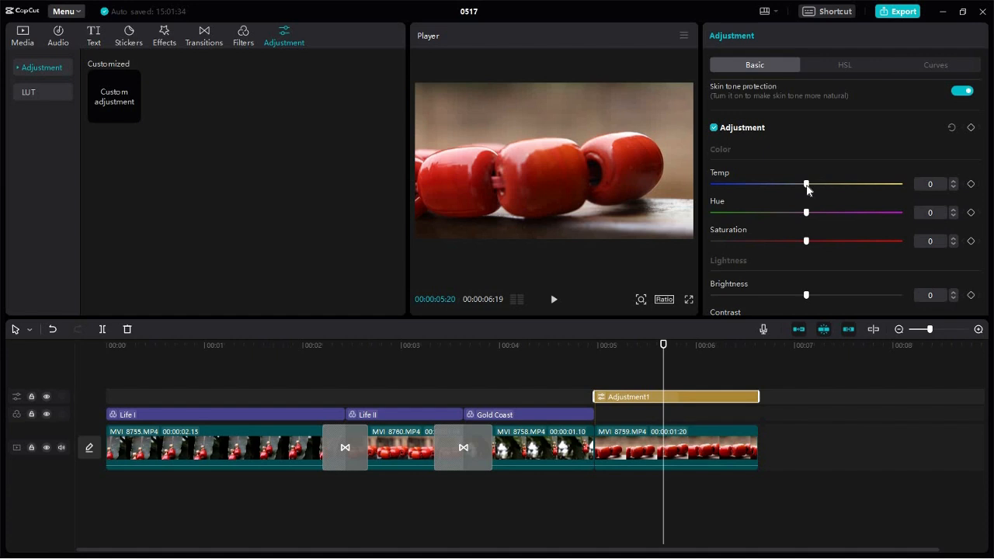
- Try warmer and cooler color temperatures on the adjustment layer, ending with Temp at -12
drag(806, 189, 878, 189)
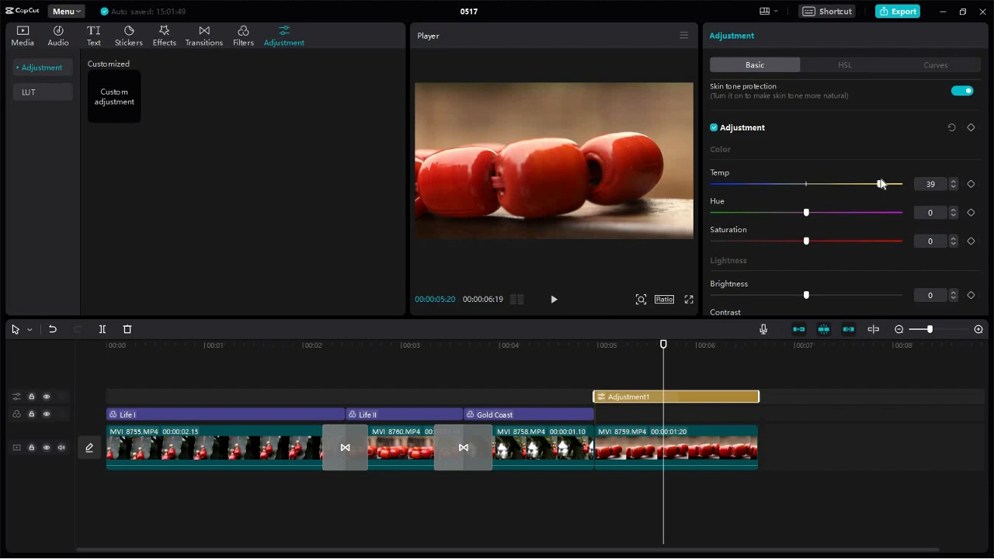
drag(881, 185, 902, 186)
drag(901, 182, 784, 186)
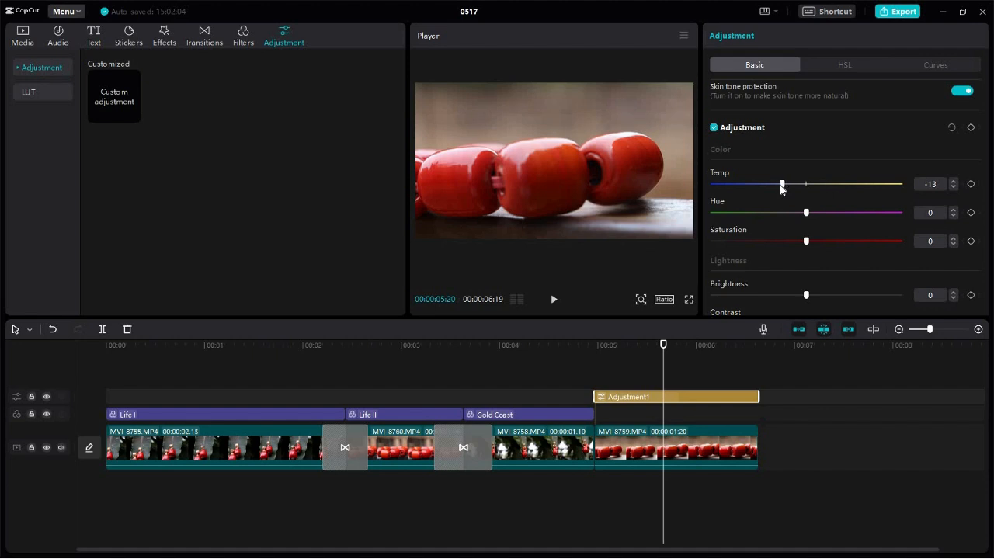
drag(781, 189, 783, 189)
- Compare the last clip before and after the temperature change by hiding and showing the adjustment track
click(46, 397)
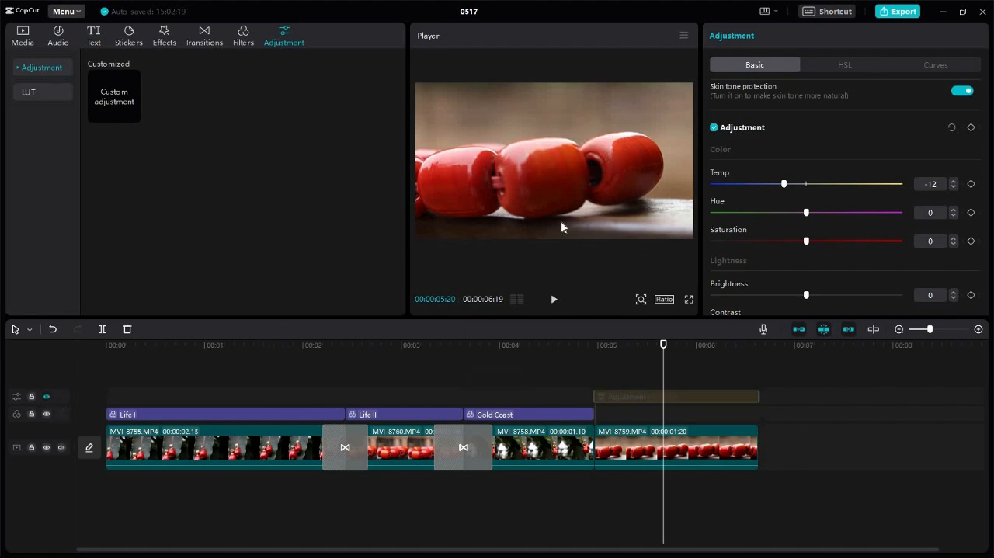
click(46, 397)
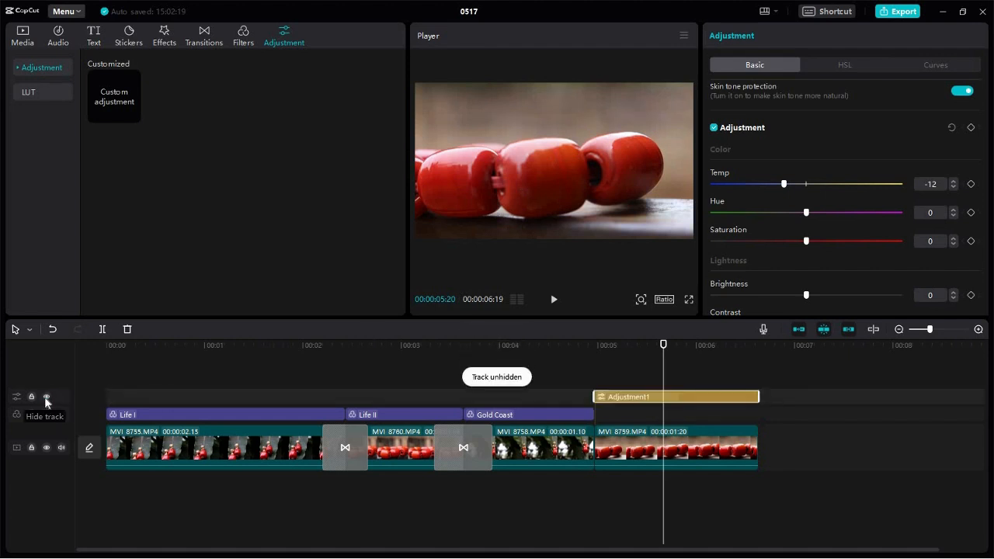
click(46, 398)
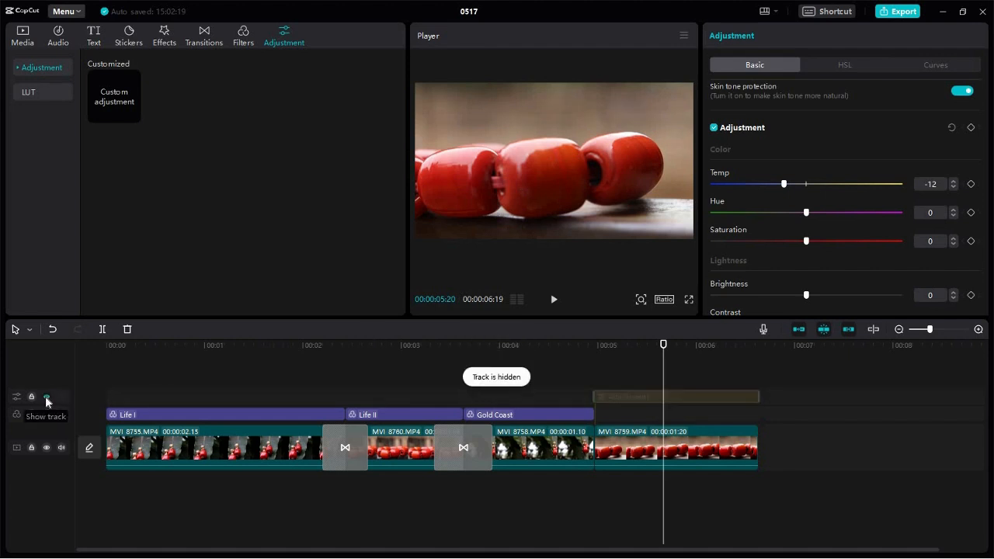
click(47, 399)
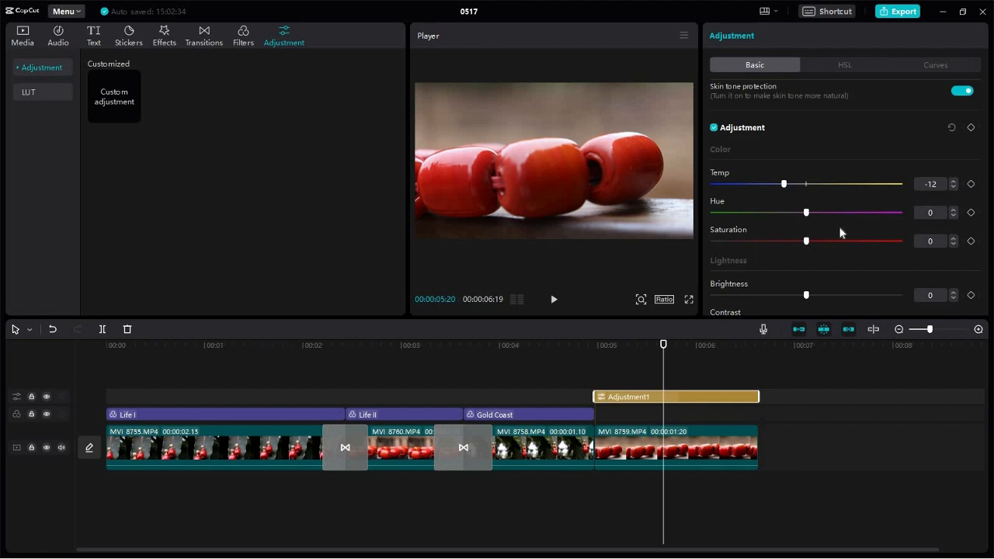
- Shift the adjustment layer's hue slightly toward green
scroll(826, 227, down, 1)
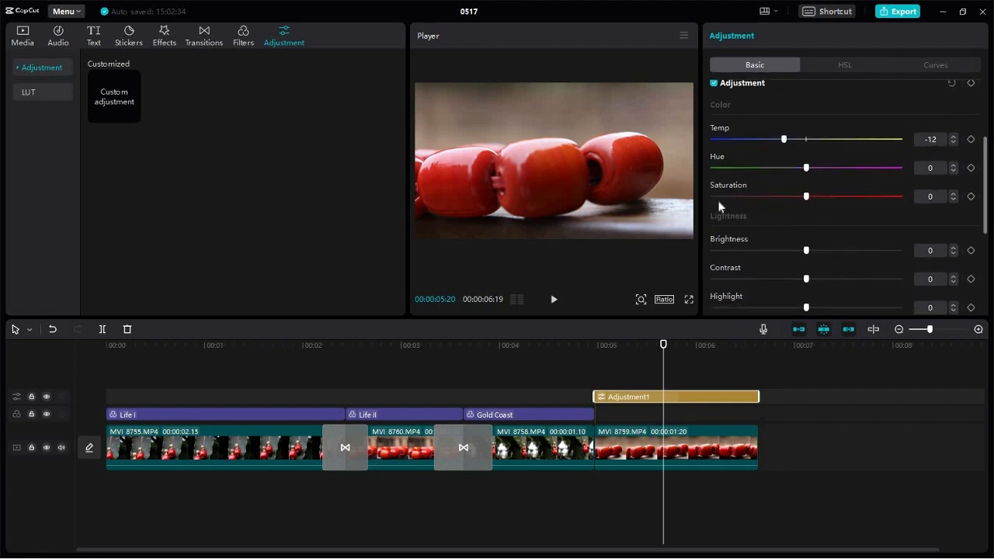
click(817, 168)
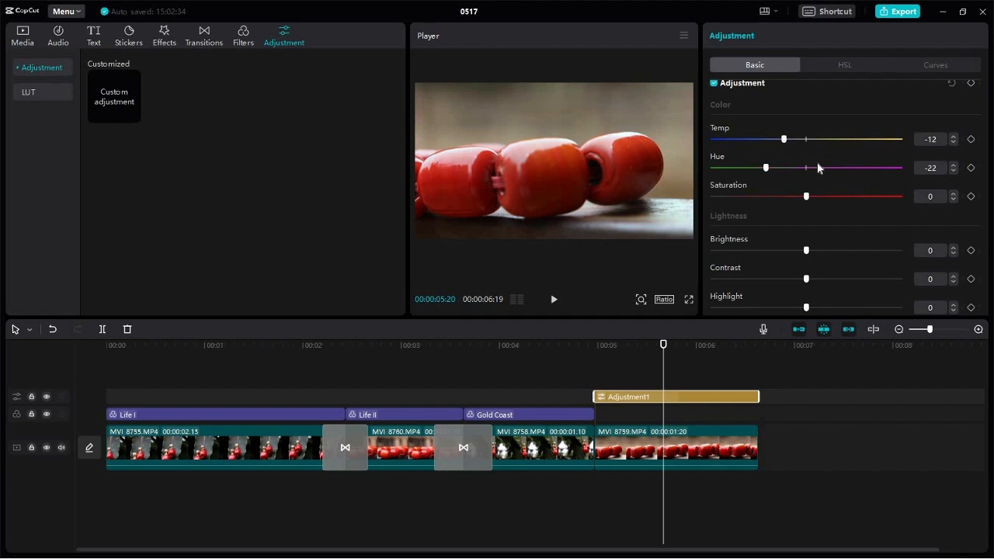
drag(856, 171, 789, 169)
- Try a lower saturation on the adjustment layer, then set Saturation to 4
drag(805, 196, 782, 196)
click(816, 189)
scroll(787, 193, down, 3)
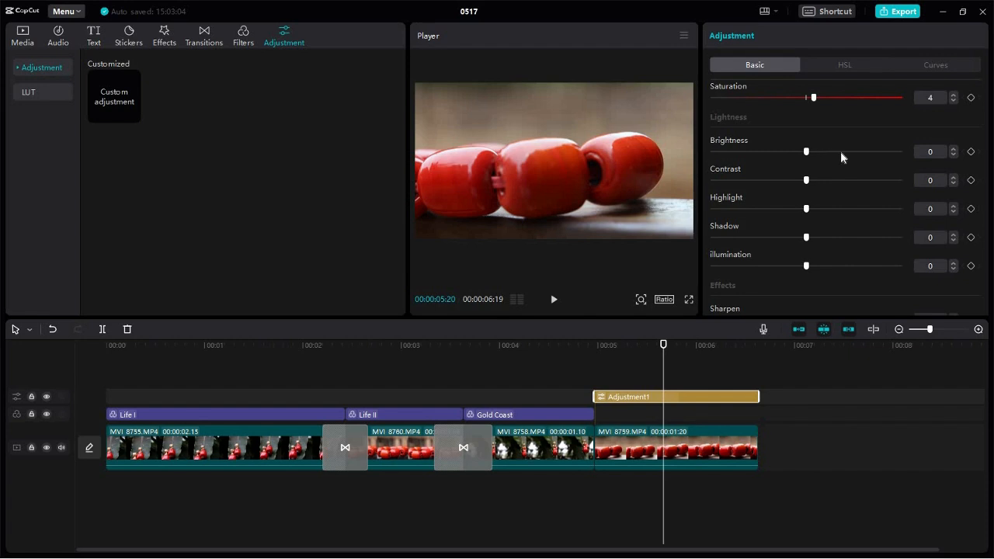
- Set the adjustment layer's Brightness to -10, Contrast to 4 and Highlight to -15
drag(839, 151, 786, 153)
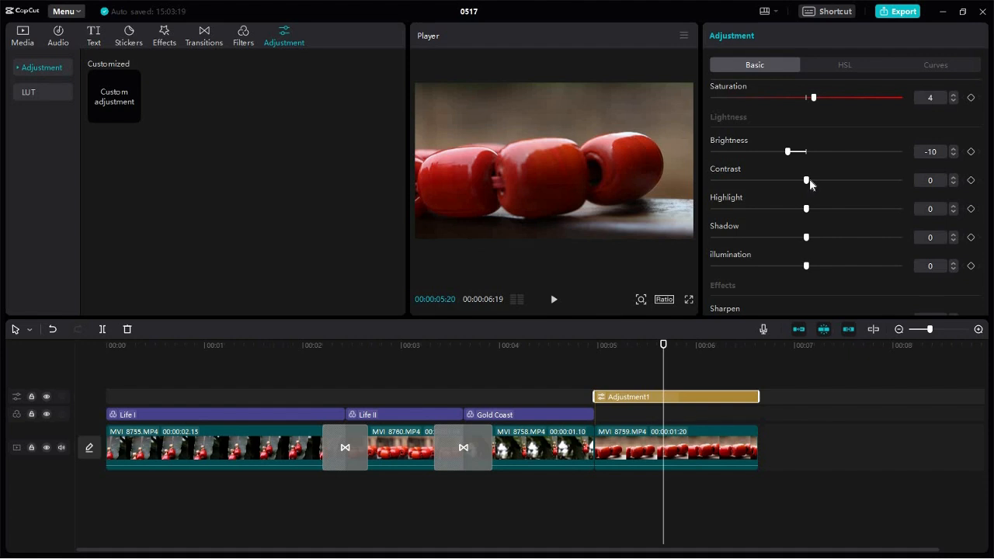
drag(808, 183, 812, 184)
click(784, 209)
drag(809, 212, 778, 212)
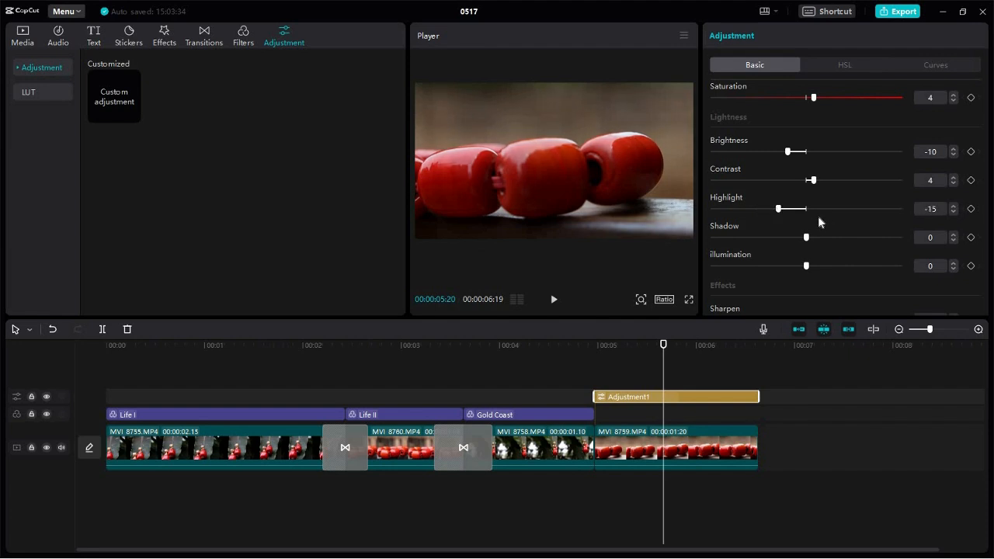
- Set the adjustment layer's Shadow to 7 and Illumination to -7
scroll(817, 216, down, 3)
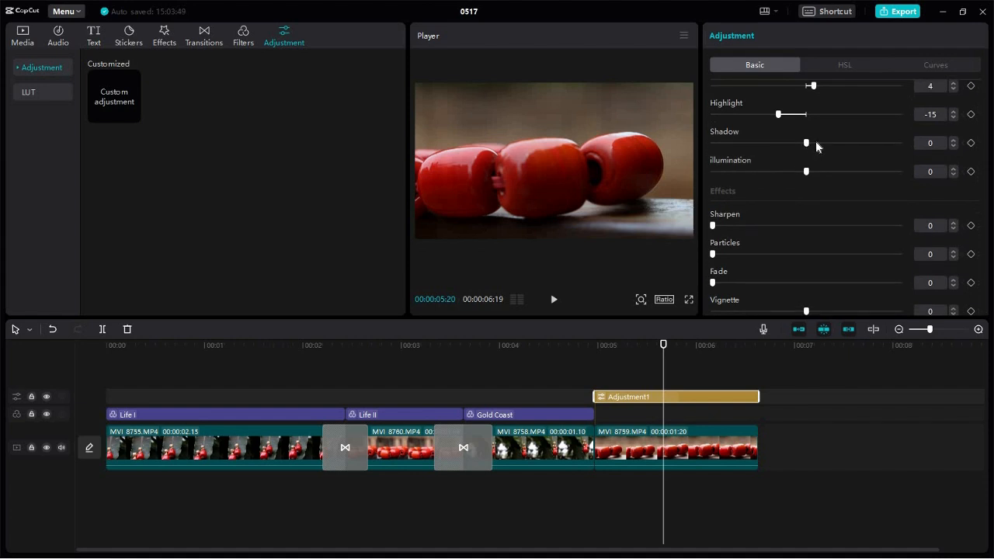
drag(796, 142, 818, 143)
drag(830, 174, 885, 171)
drag(771, 177, 791, 178)
- Sharpen the last clip slightly by setting Sharpen to 5, with Particles at 0
scroll(784, 211, down, 1)
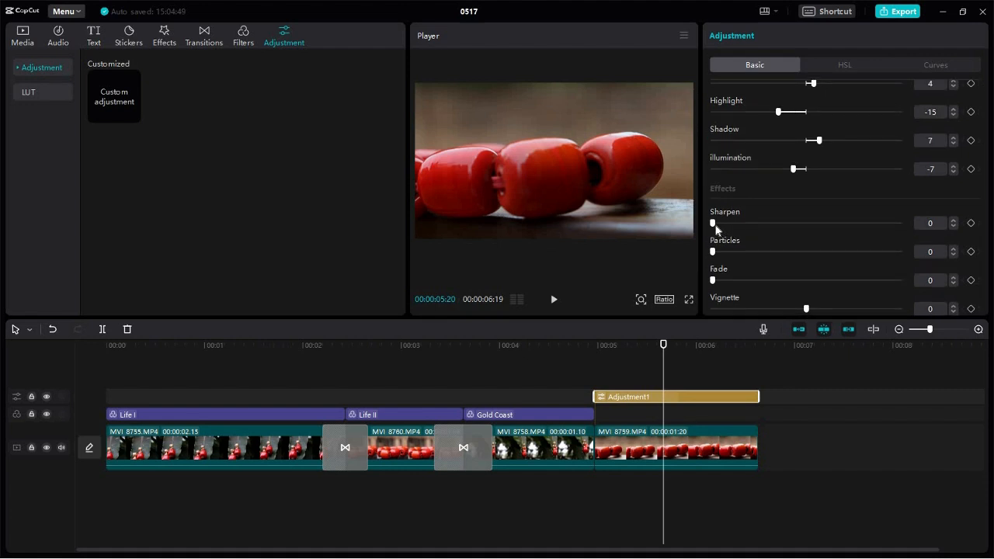
click(723, 224)
drag(713, 253, 681, 261)
- Try Fade values such as 19 and 37 on the adjustment layer, then return Fade to 0
drag(753, 282, 835, 280)
click(757, 282)
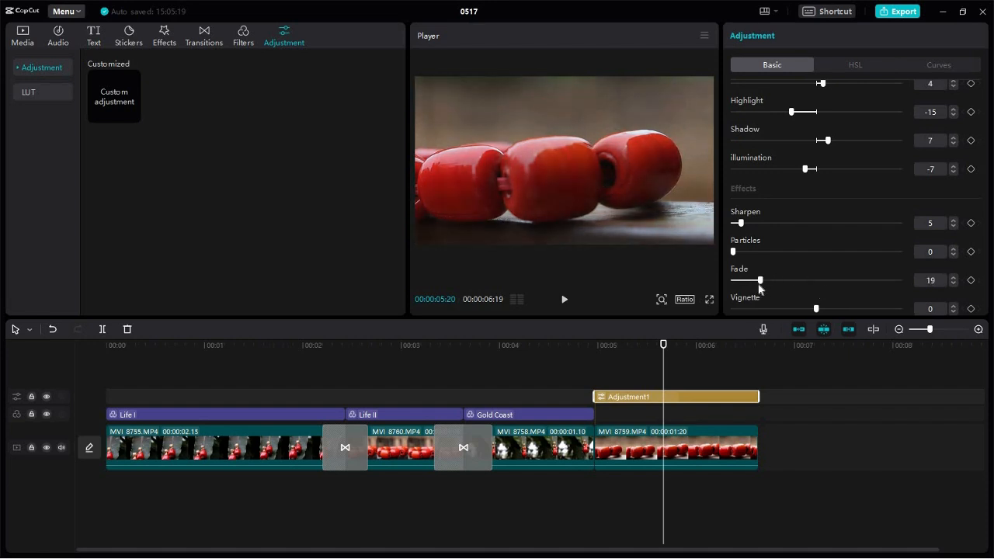
click(789, 281)
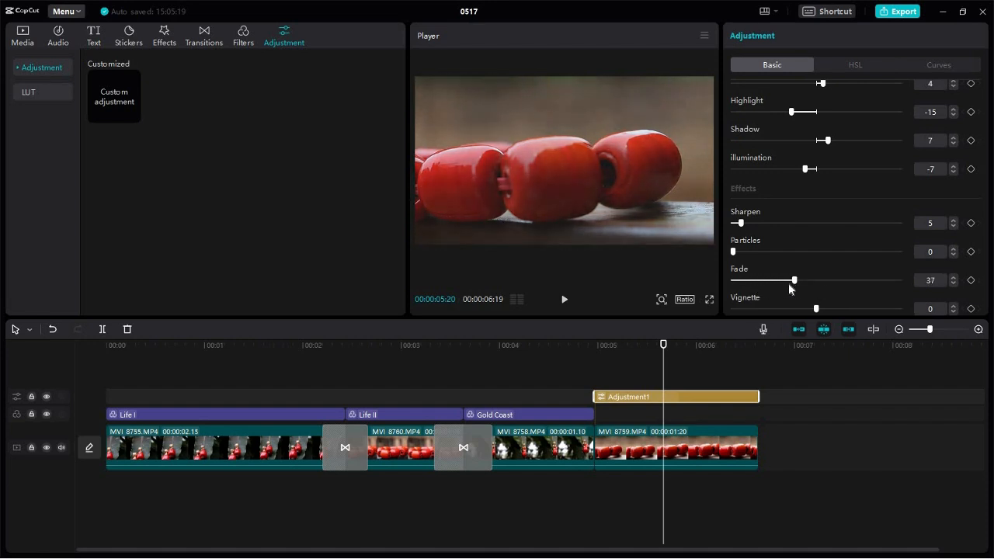
drag(768, 285, 706, 282)
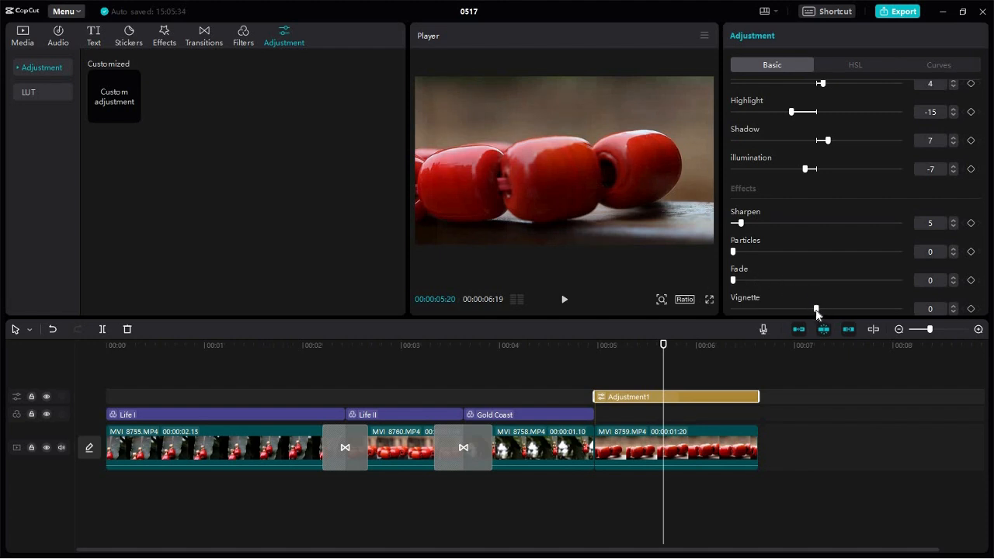
- Try a strong vignette on the adjustment layer, then set Vignette to 6
click(880, 309)
drag(851, 311, 819, 308)
click(825, 310)
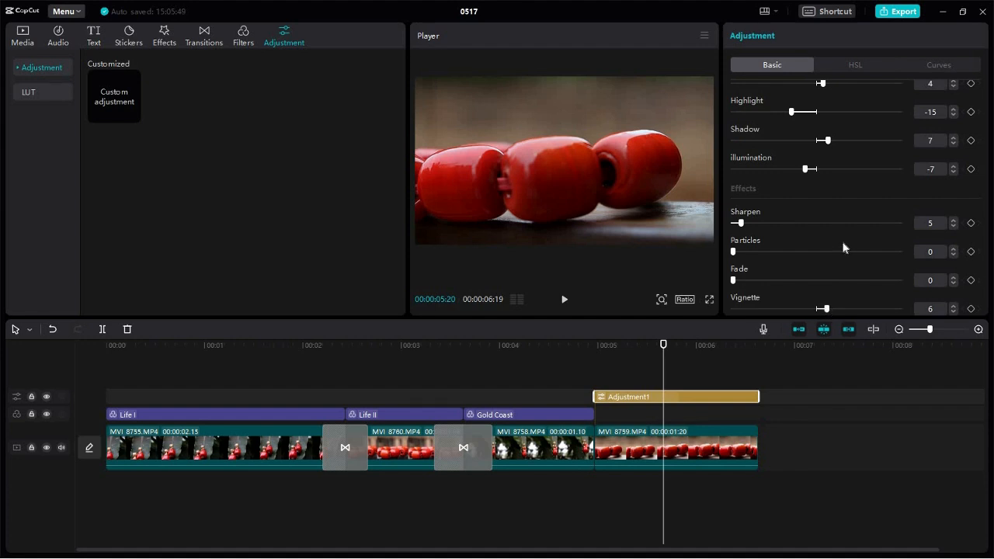
- Review the basic adjustment values and compare the last clip with the adjustment track hidden and shown
scroll(843, 247, up, 5)
scroll(841, 243, down, 4)
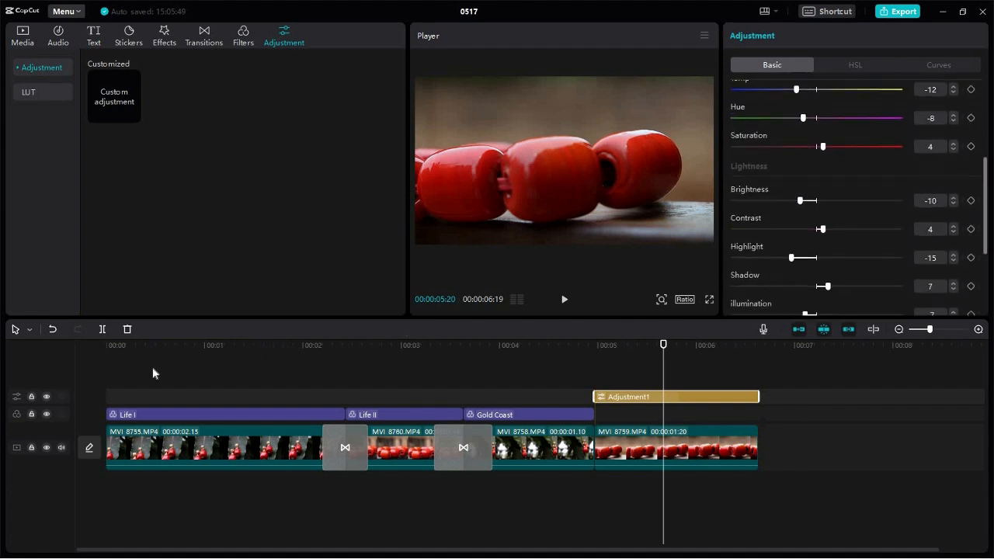
click(46, 397)
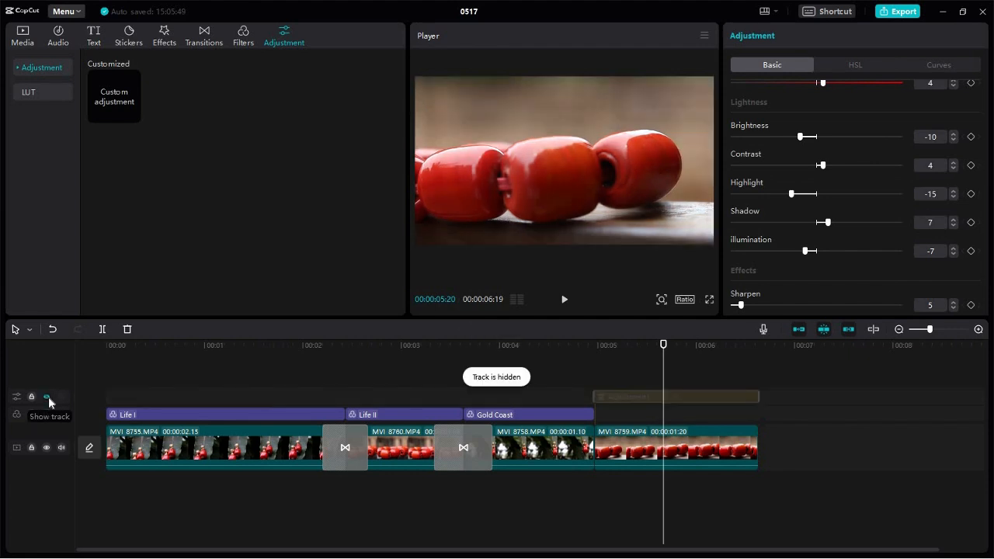
click(46, 396)
click(46, 396)
click(47, 396)
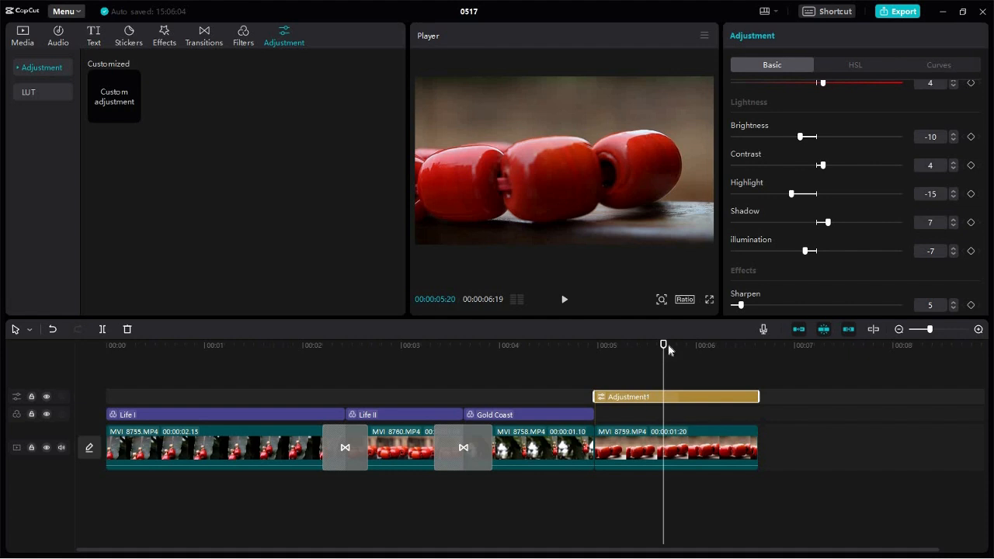
- With the playhead at 00:00:06:01, set the HSL hue of green to 0 and of cyan to 39
drag(663, 346, 698, 347)
click(860, 68)
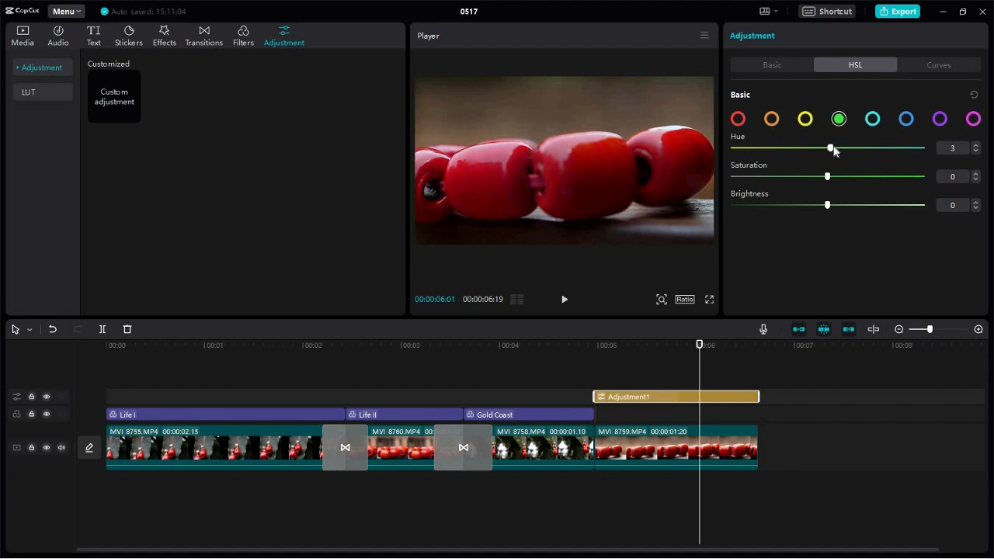
drag(830, 149, 827, 149)
click(872, 119)
drag(828, 148, 864, 154)
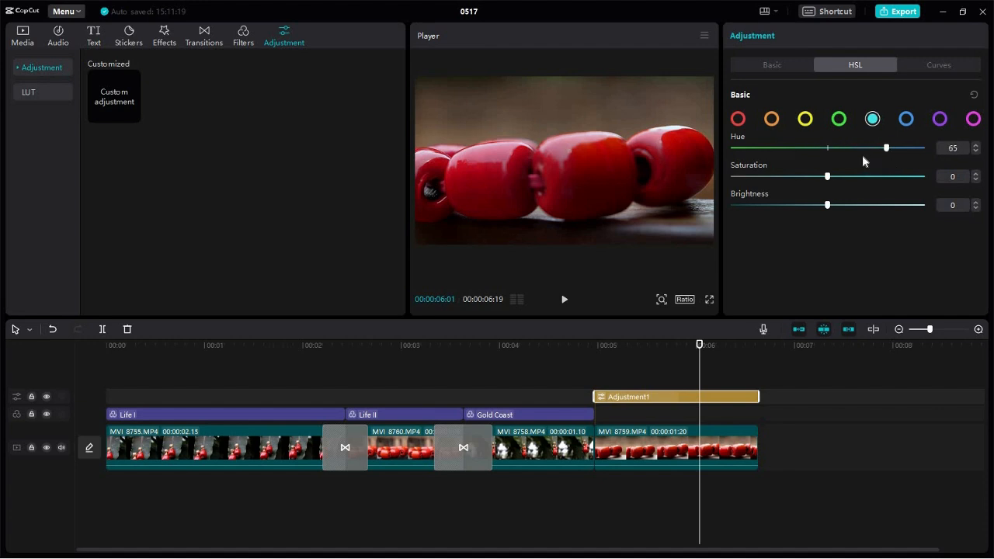
- Check the cyan hue change by hiding and showing the adjustment track and briefly playing the last clip
click(46, 397)
click(46, 398)
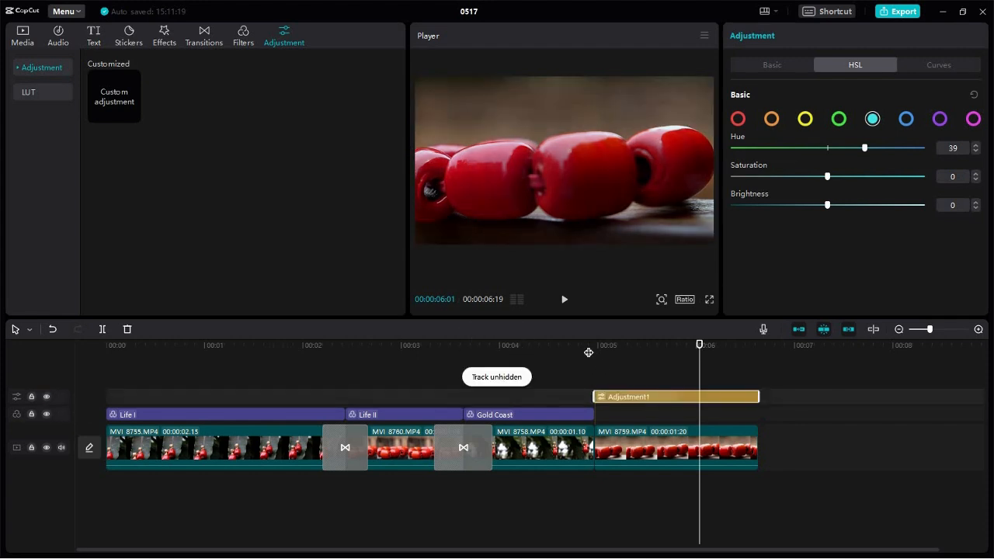
click(589, 353)
key(space)
key(space)
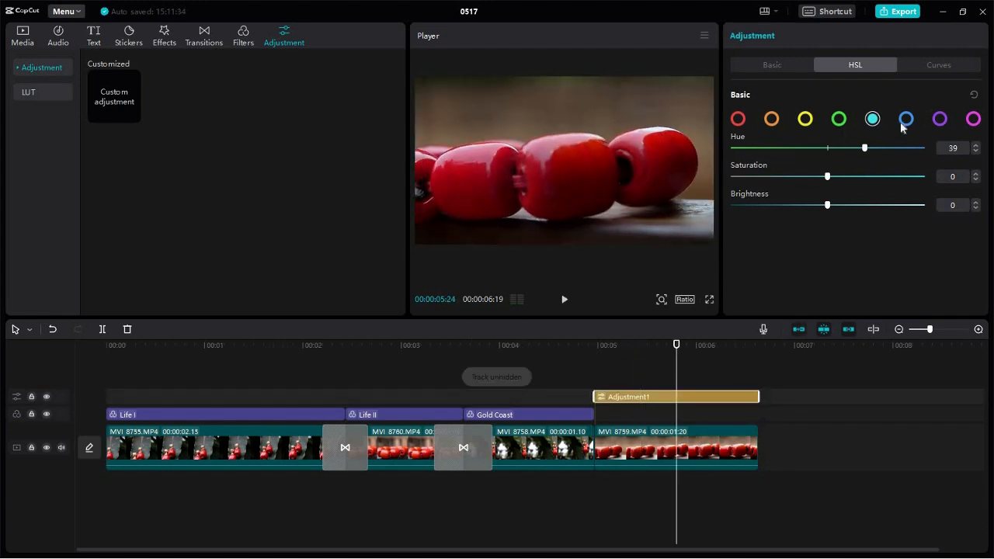
- Shift the blue range's HSL hue toward purple and adjust its saturation and brightness
click(904, 121)
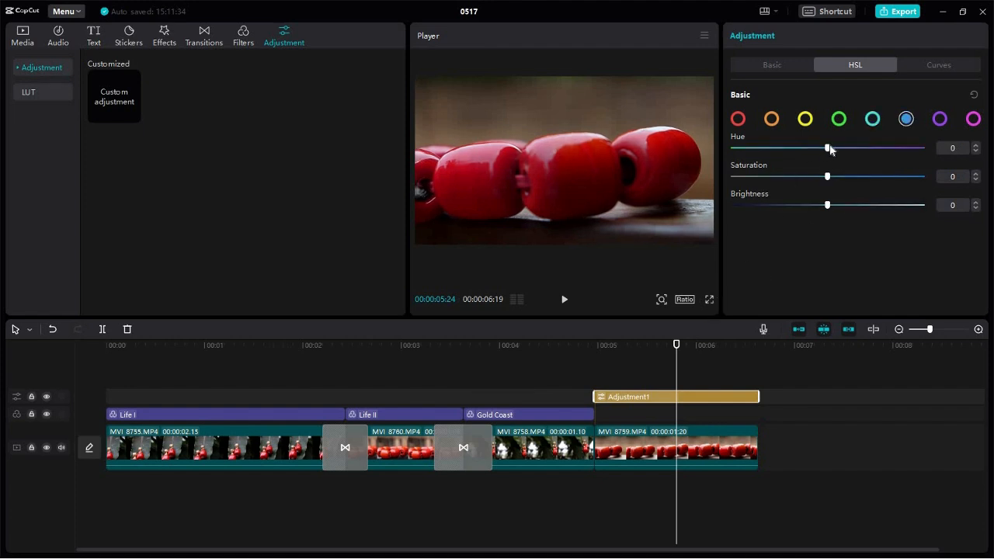
mouse_move(877, 153)
mouse_down()
mouse_move(901, 152)
mouse_move(871, 152)
mouse_up()
drag(887, 206, 783, 177)
- Set the purple range's HSL values to Hue 29, Saturation 18 and Brightness 12
click(939, 121)
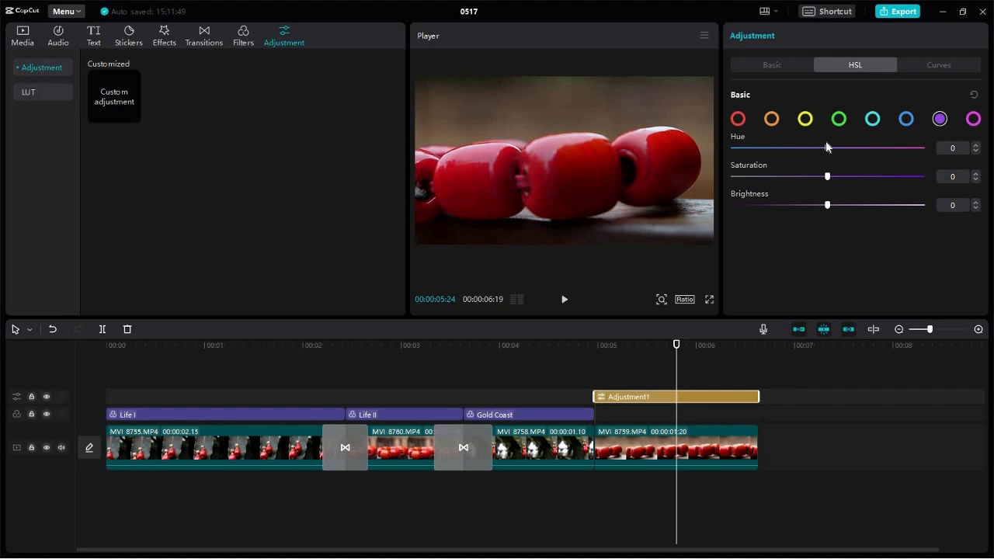
drag(827, 149, 842, 179)
click(852, 152)
click(837, 205)
- Compare the last clip before and after the HSL changes by hiding and showing the adjustment track
click(47, 396)
click(48, 396)
click(48, 397)
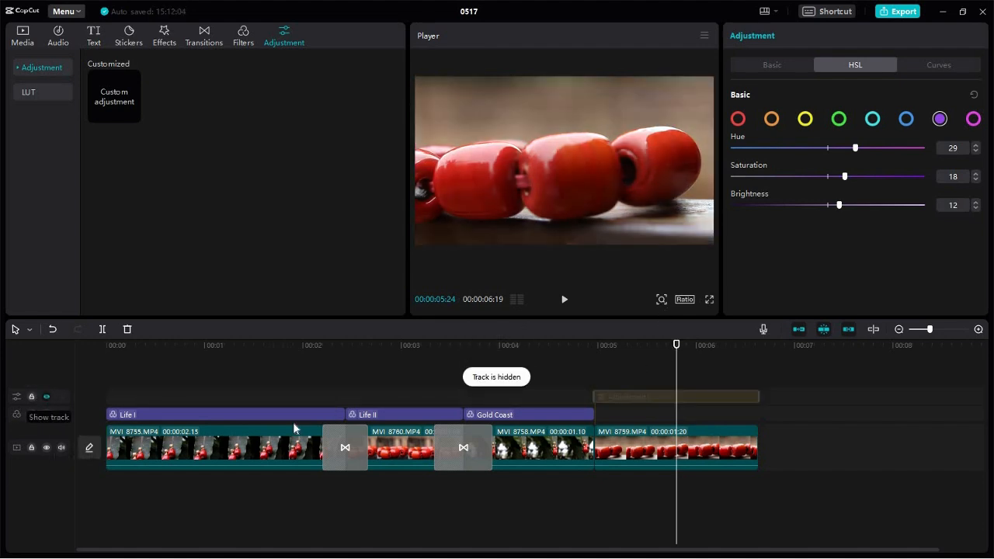
click(47, 397)
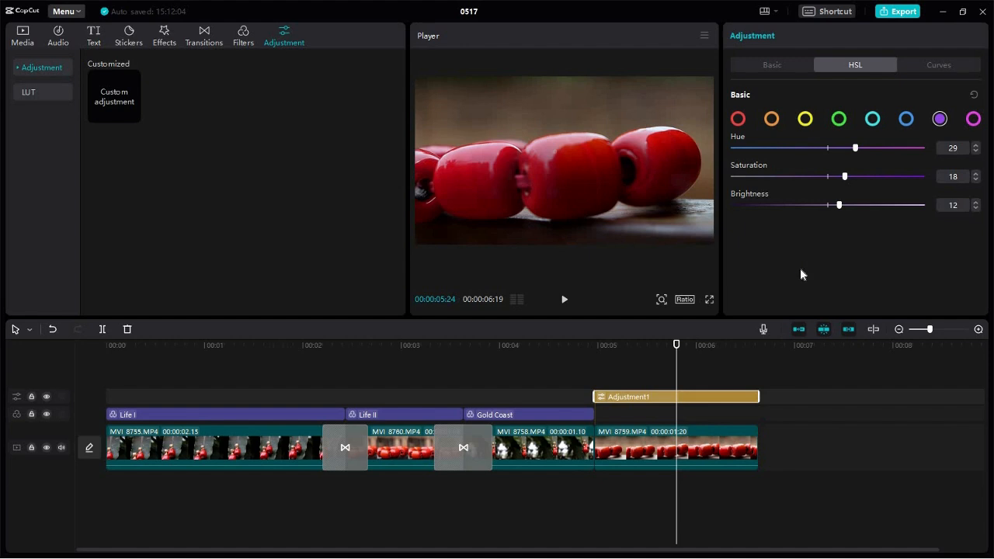
- Look over the adjustment layer's curve settings and switch all curves off and back on
click(937, 67)
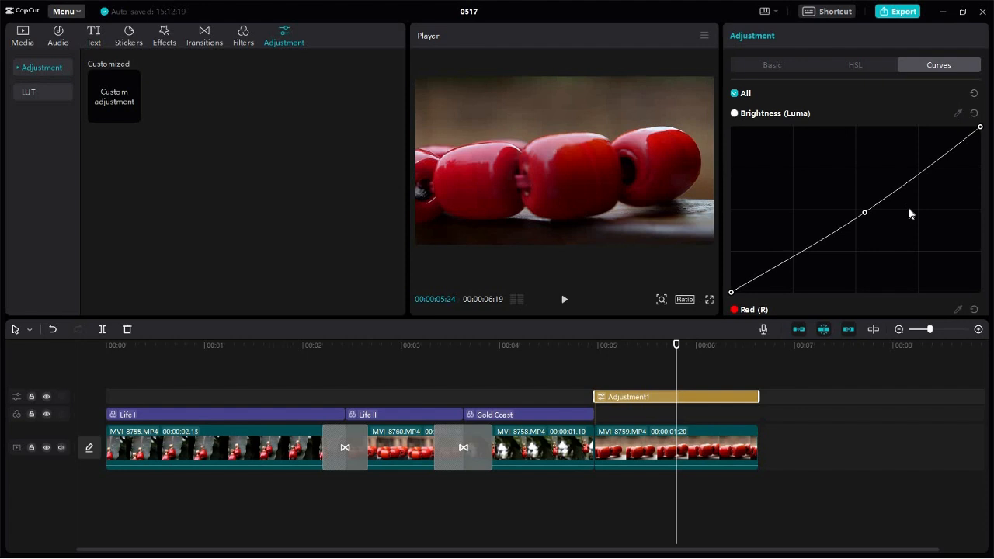
scroll(908, 207, down, 3)
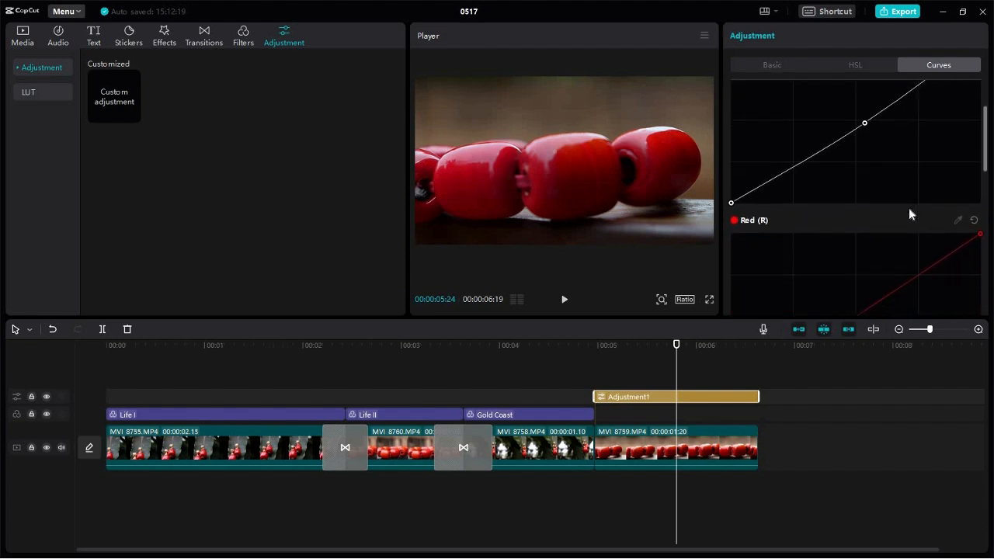
scroll(908, 207, up, 3)
scroll(905, 221, down, 3)
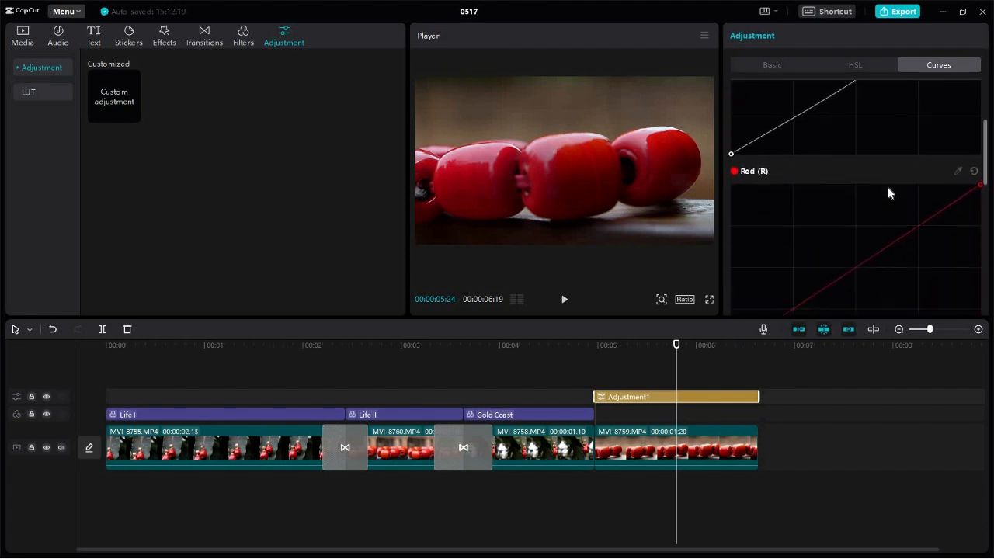
scroll(893, 198, up, 2)
scroll(917, 217, up, 1)
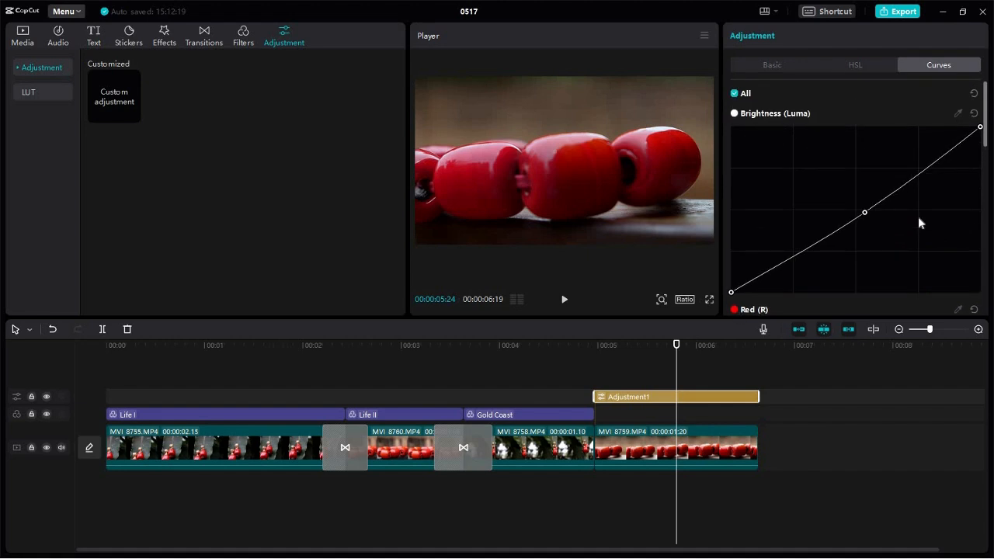
click(733, 95)
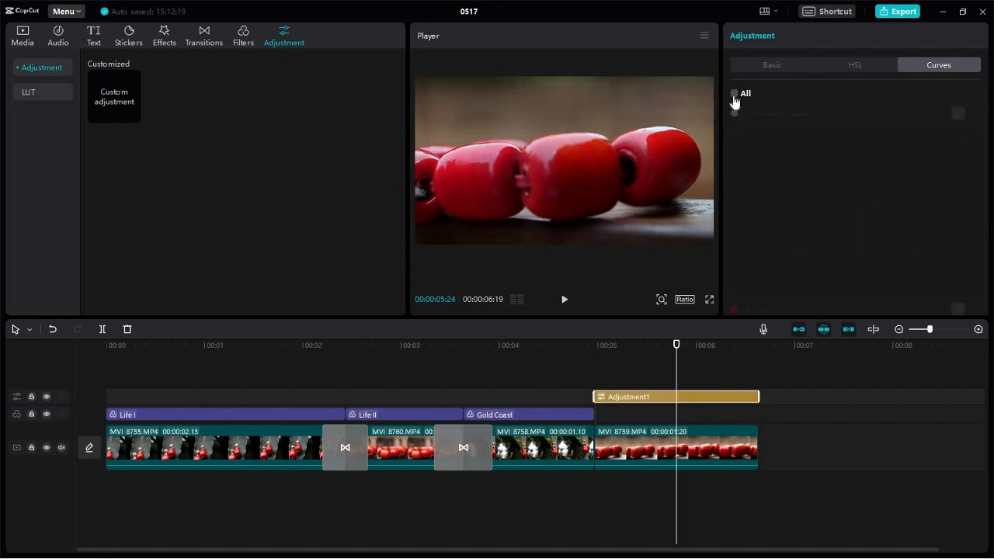
click(734, 93)
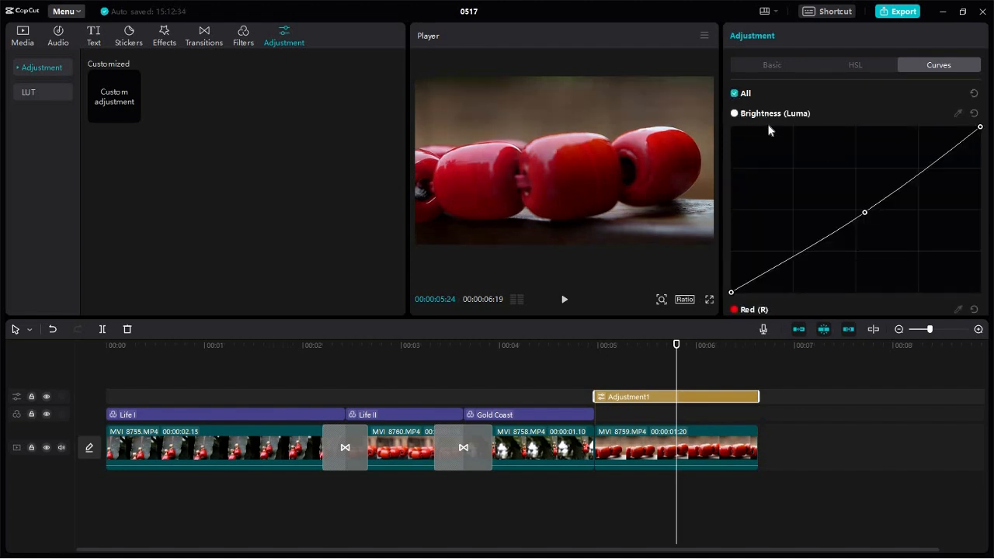
- Examine the Brightness (Luma), Red, Green and Blue curves of the adjustment layer
scroll(768, 140, down, 3)
scroll(854, 186, up, 3)
scroll(854, 190, down, 2)
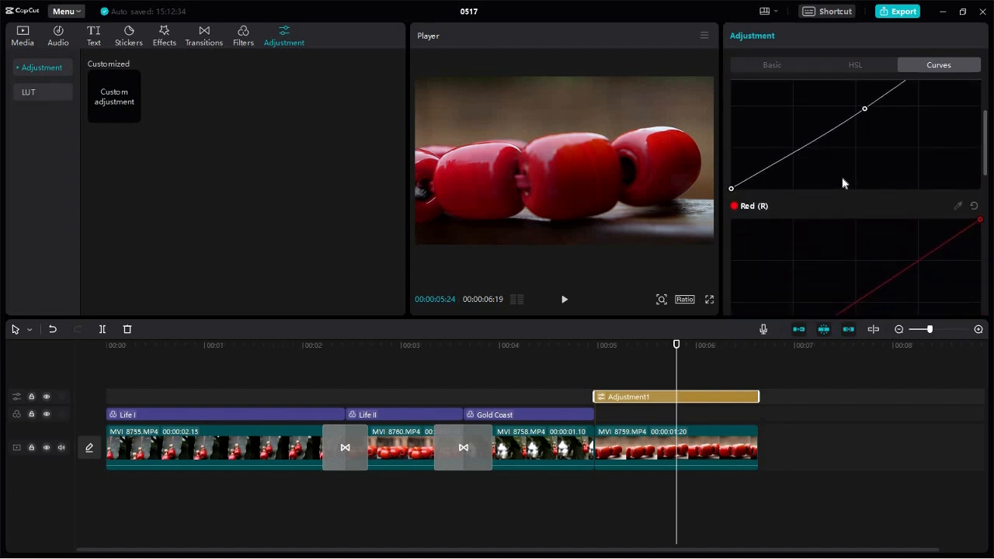
scroll(800, 163, up, 2)
scroll(900, 204, down, 3)
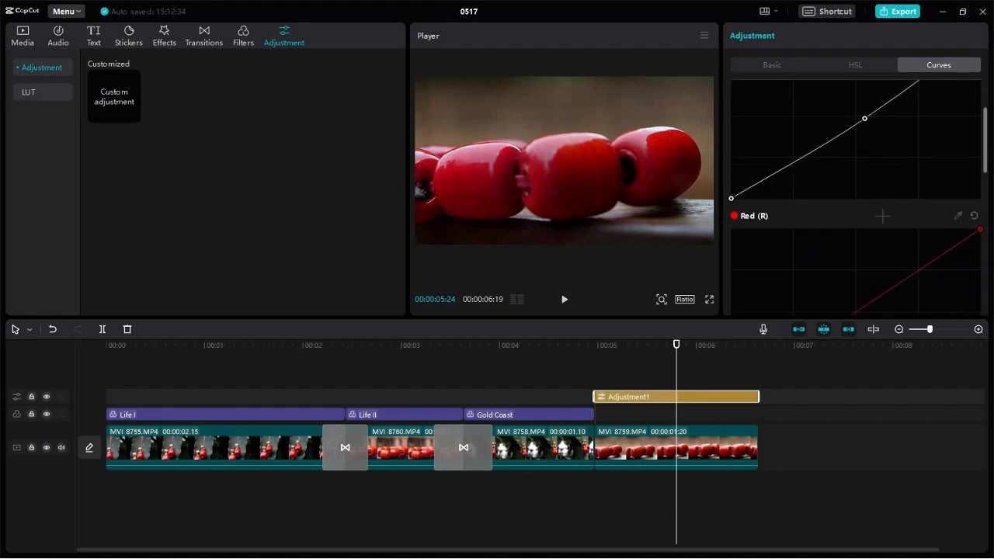
scroll(823, 156, down, 2)
scroll(777, 132, up, 5)
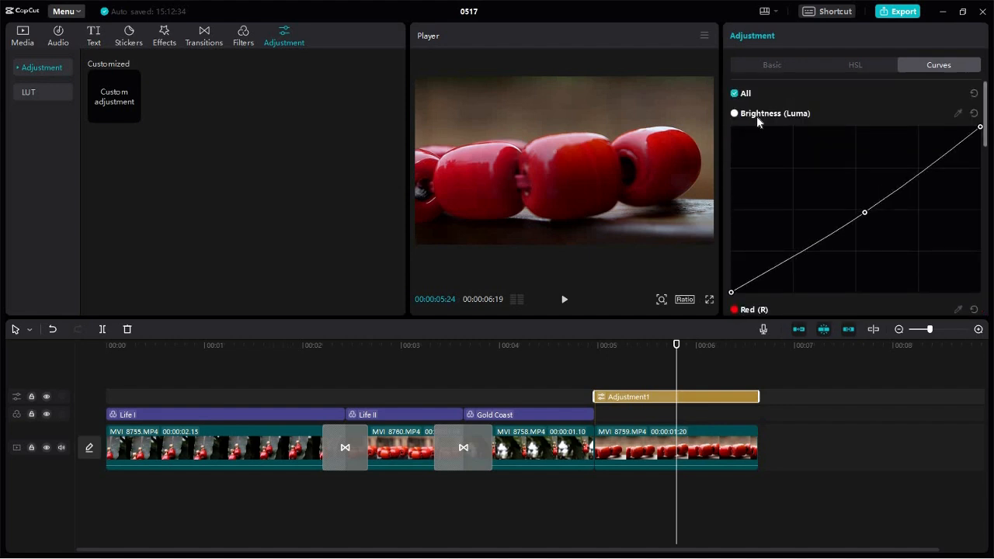
scroll(823, 194, down, 4)
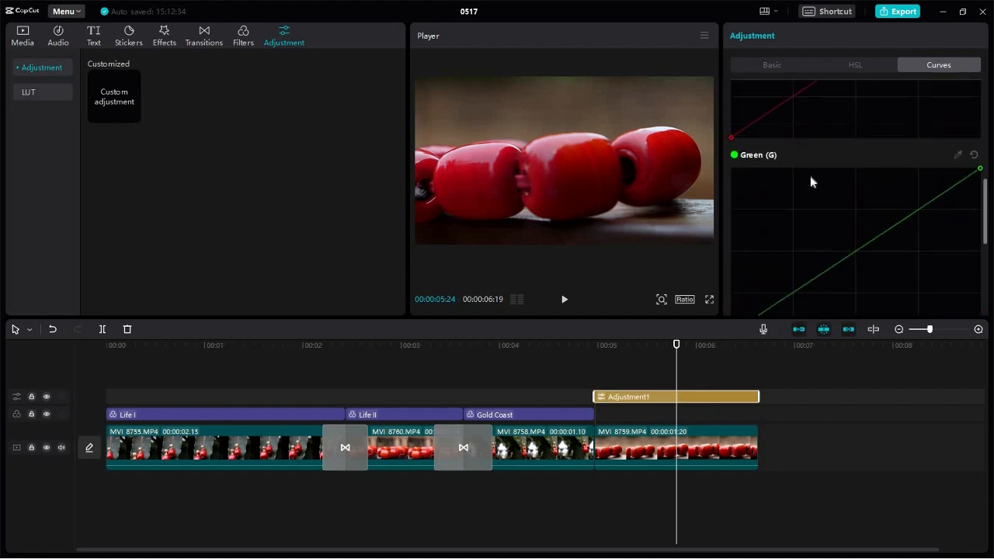
scroll(810, 191, up, 5)
scroll(807, 190, down, 3)
scroll(807, 190, up, 3)
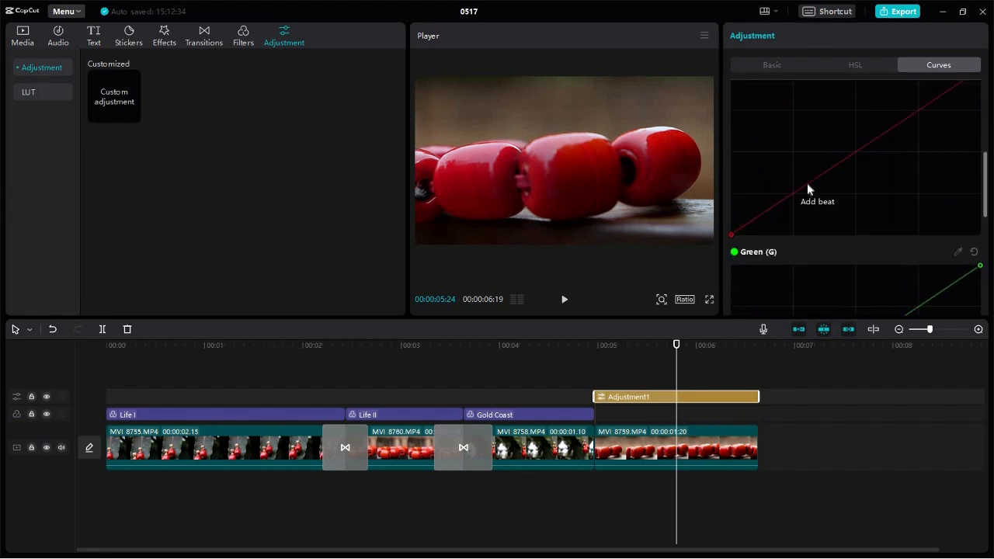
scroll(809, 210, down, 1)
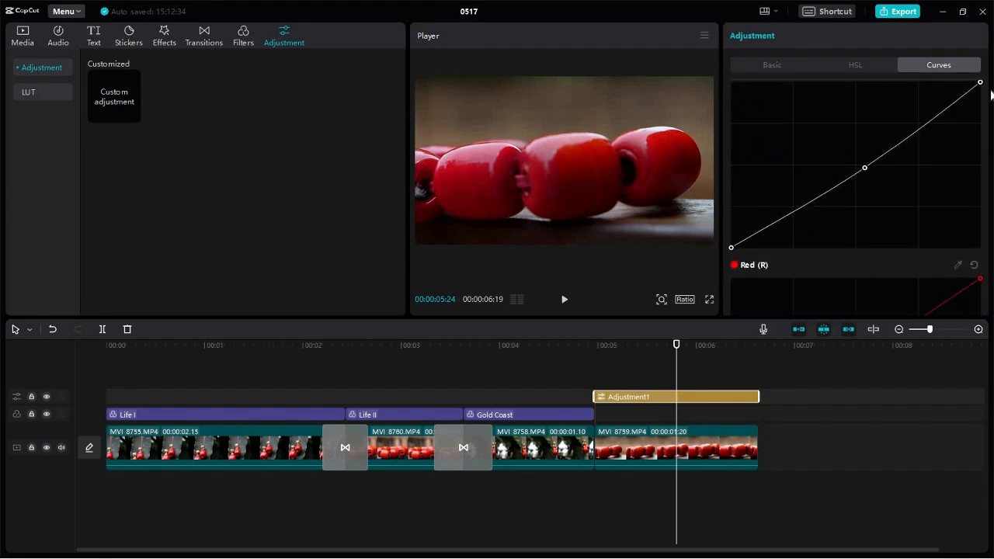
scroll(987, 128, down, 1)
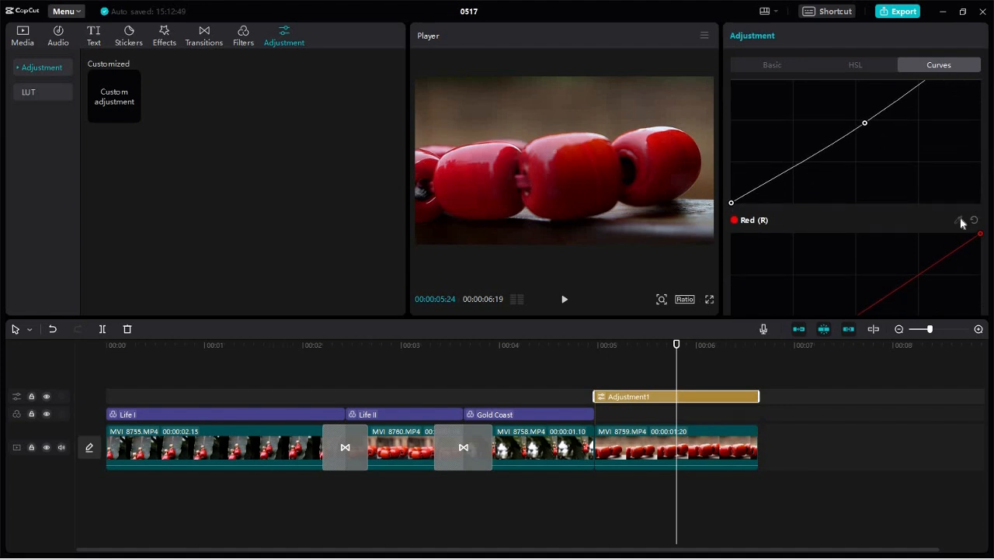
scroll(923, 223, down, 5)
scroll(923, 223, down, 10)
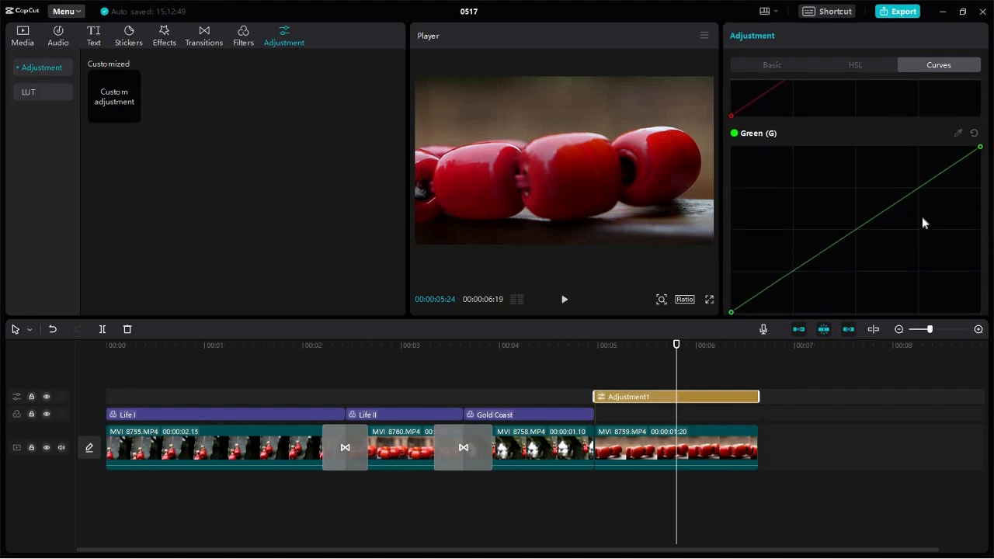
scroll(922, 223, down, 12)
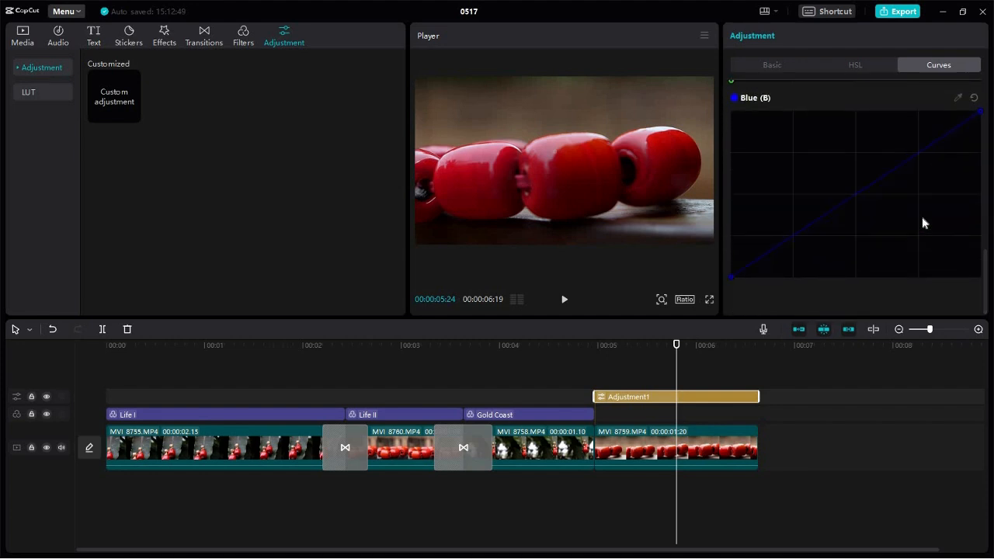
scroll(921, 216, up, 20)
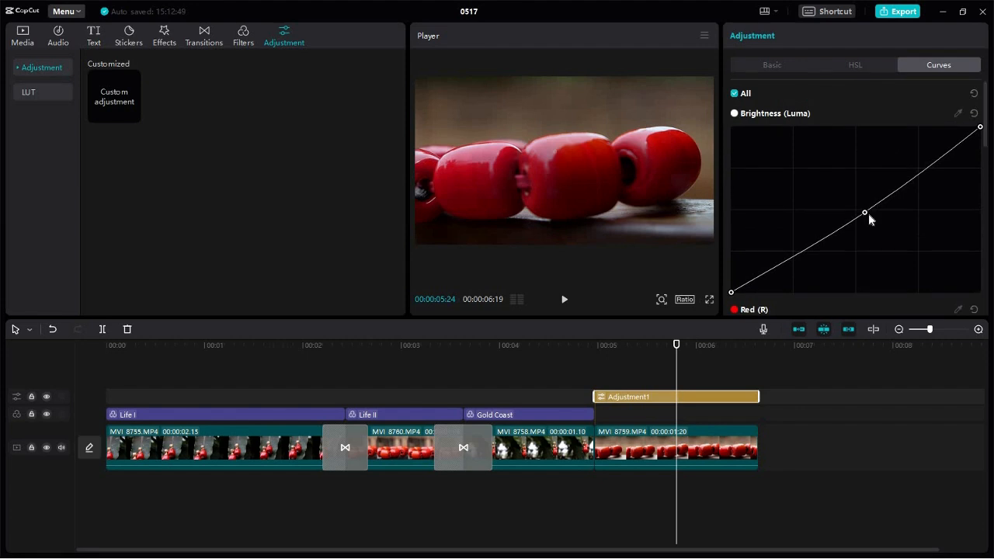
- Shape the Brightness (Luma) curve into a gentle S by raising its upper point and adding a lowered point in the shadows
drag(864, 213, 875, 182)
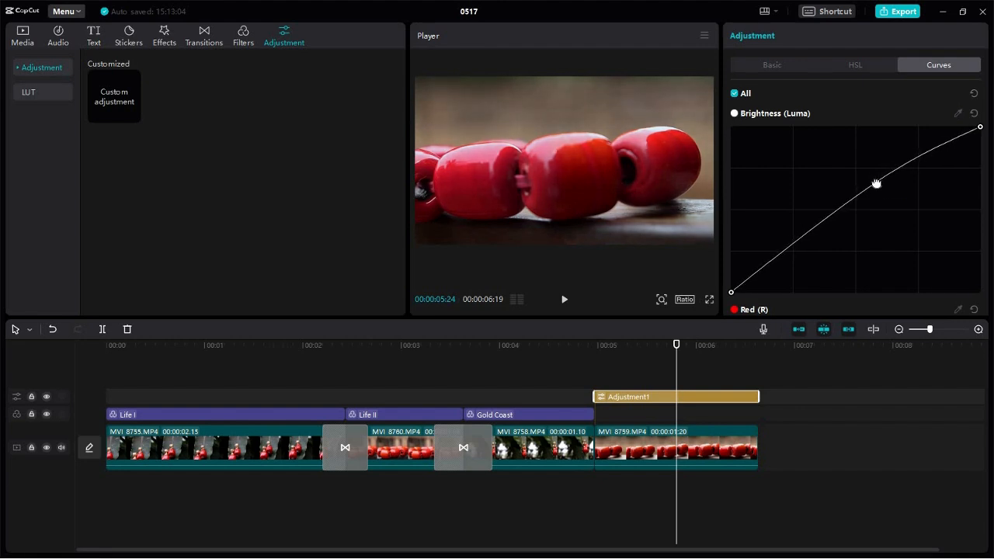
click(794, 243)
drag(794, 246, 798, 257)
- Shape the Red (R) curve into a gentle S with a raised highlight point and a slightly lowered shadow point
scroll(928, 247, down, 3)
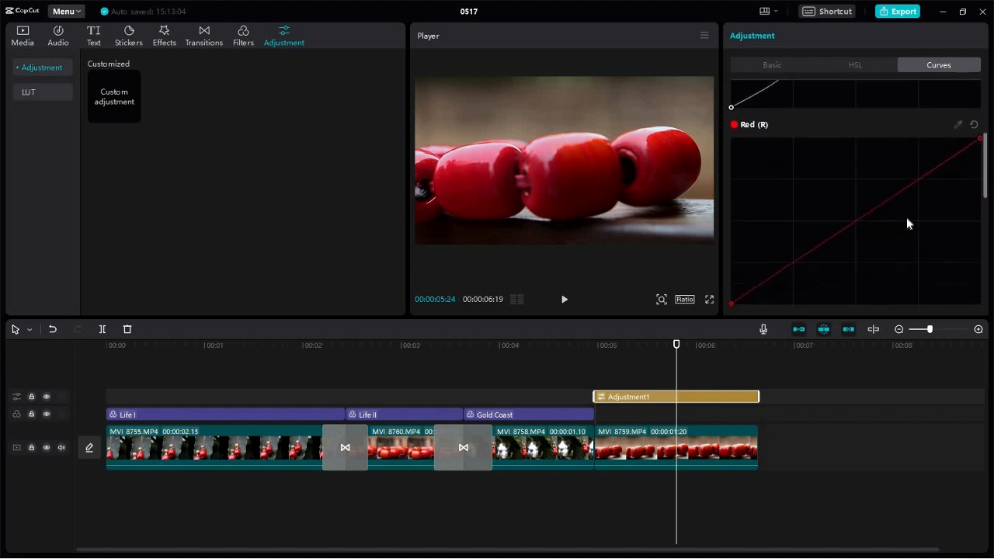
scroll(906, 223, down, 3)
scroll(883, 234, up, 5)
scroll(883, 233, down, 1)
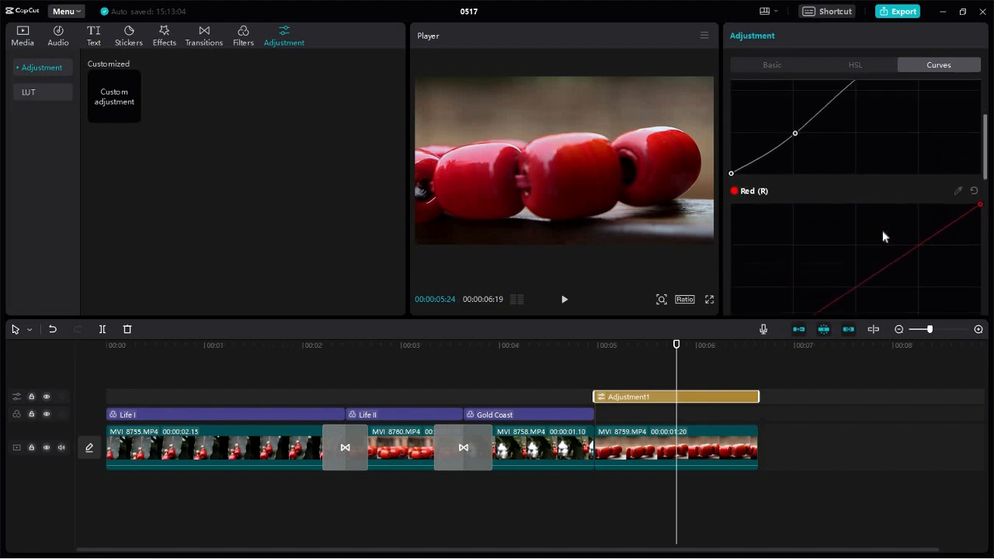
scroll(882, 233, down, 2)
scroll(880, 225, down, 1)
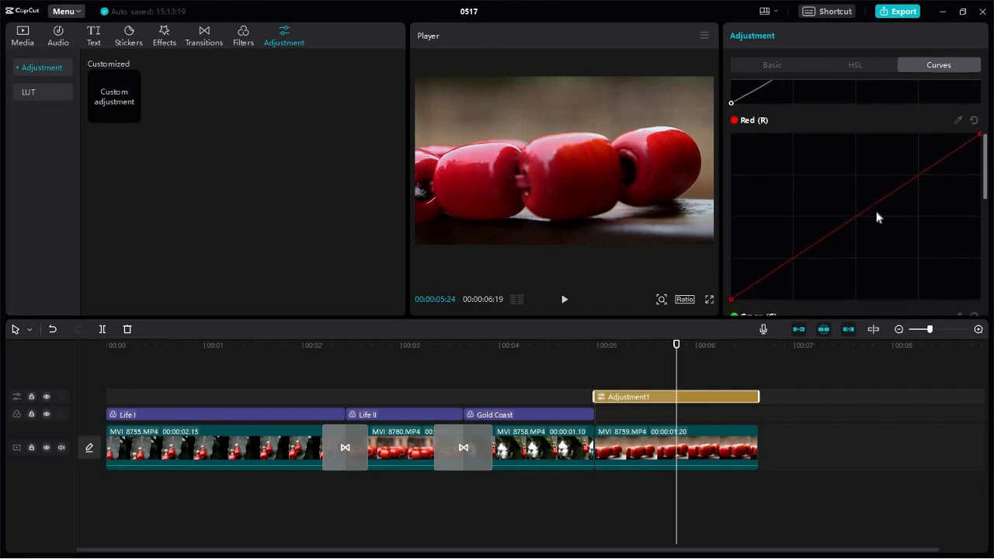
scroll(877, 217, down, 1)
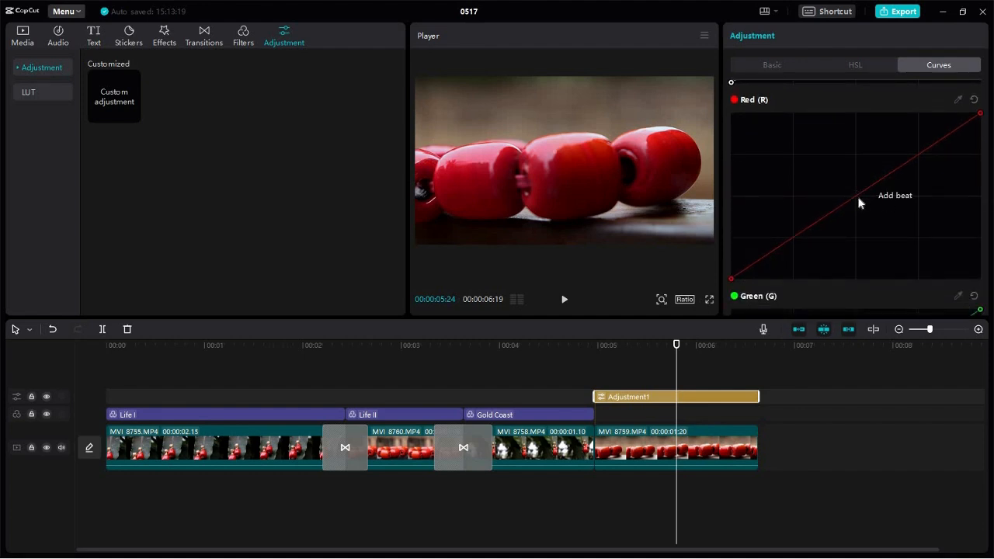
click(854, 189)
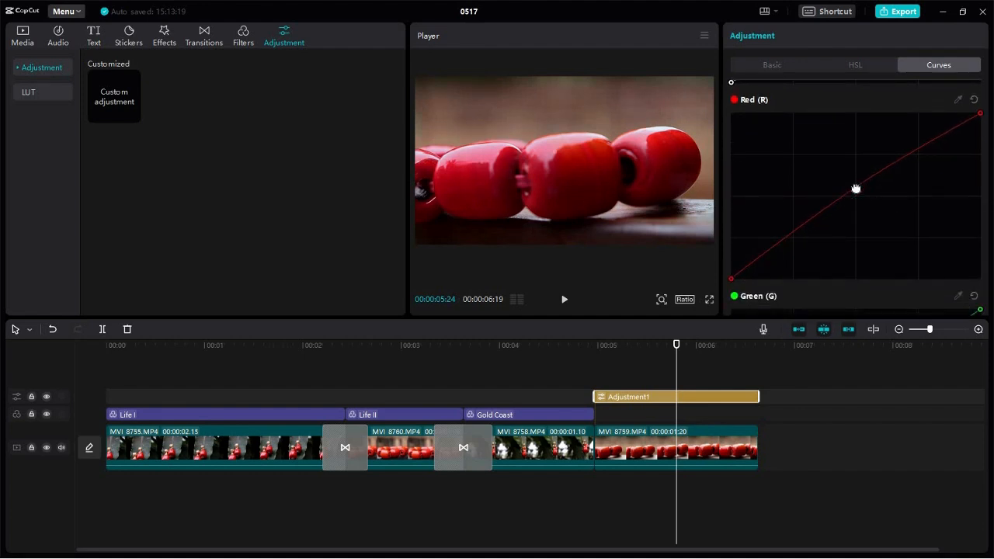
drag(855, 189, 898, 165)
drag(792, 238, 791, 245)
- Raise a highlight point on the Green (G) curve and add a second point in its shadows
scroll(907, 222, down, 4)
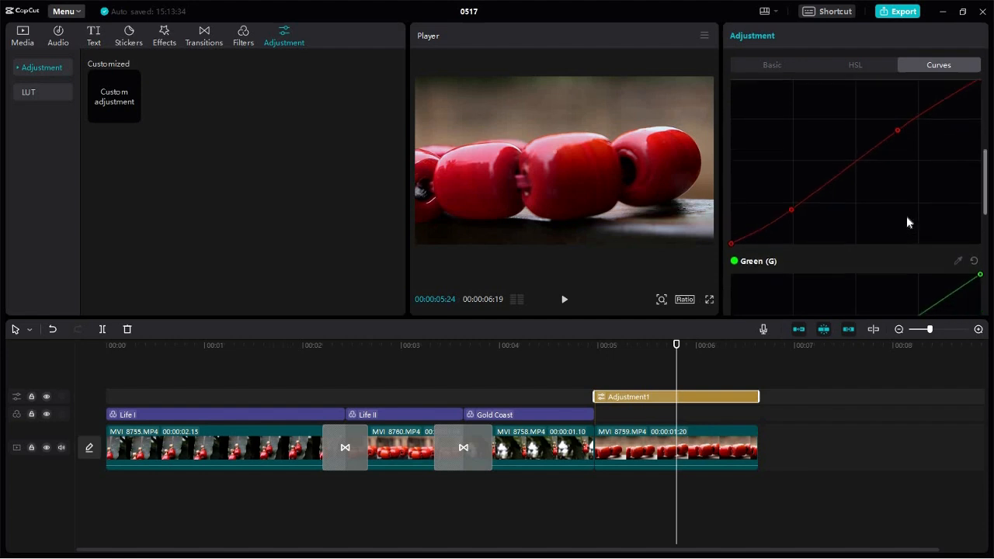
scroll(906, 216, down, 2)
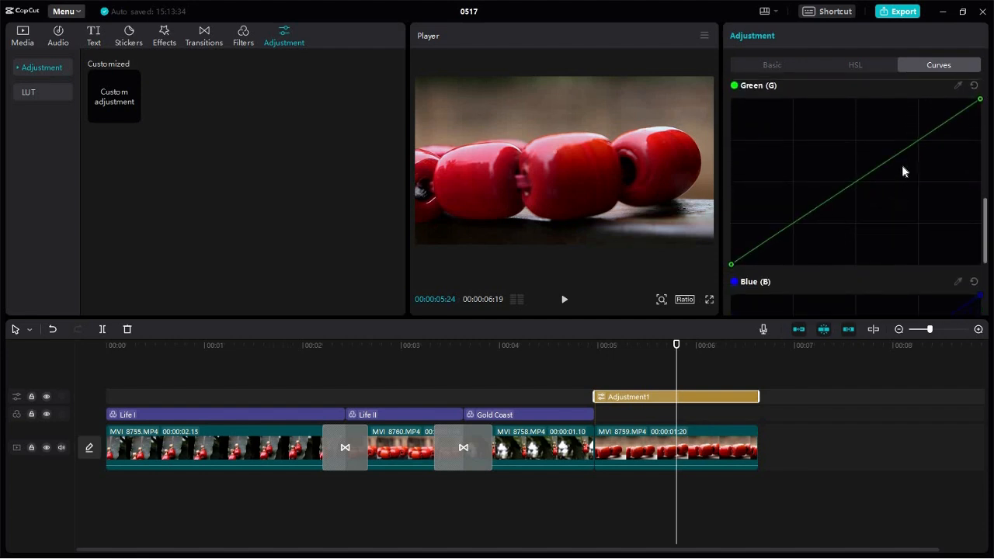
drag(862, 178, 894, 152)
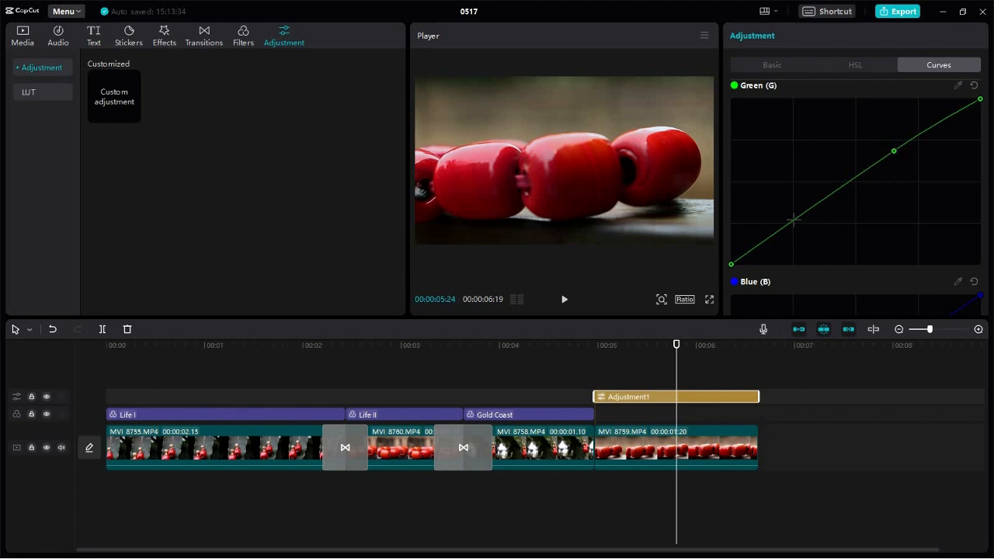
drag(793, 223, 794, 223)
- Shape the Blue (B) curve into a gentle S with a raised highlight point and a slightly lowered shadow point
scroll(905, 204, down, 5)
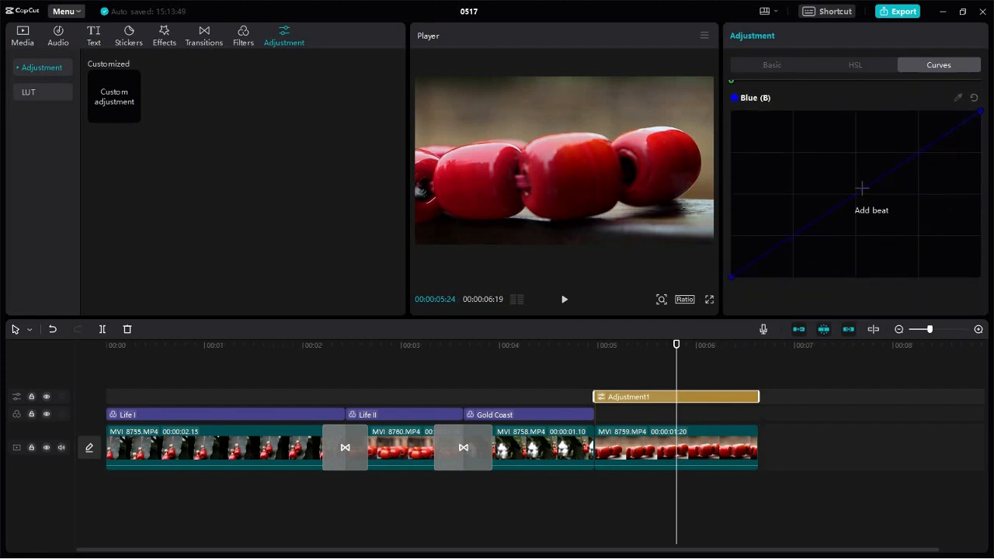
click(861, 189)
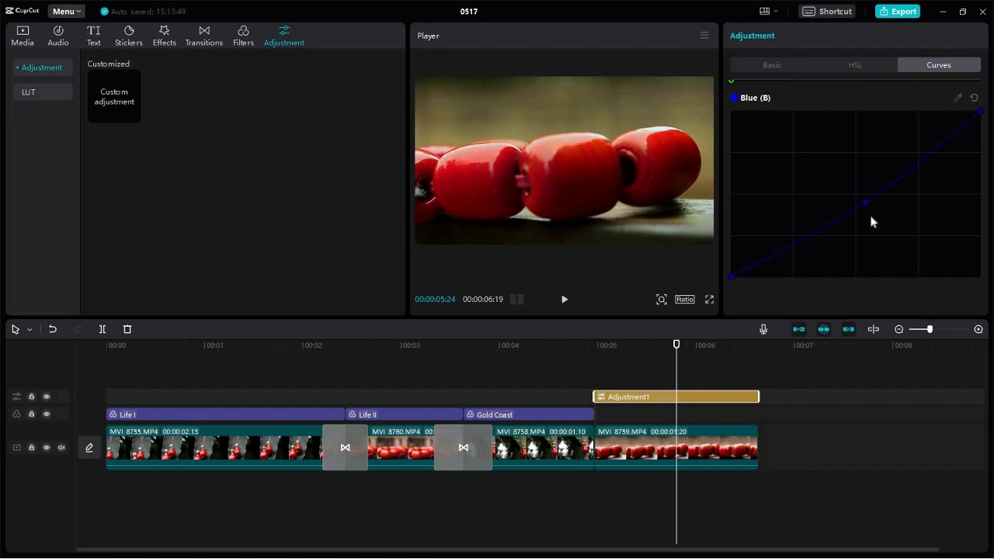
drag(866, 206, 877, 177)
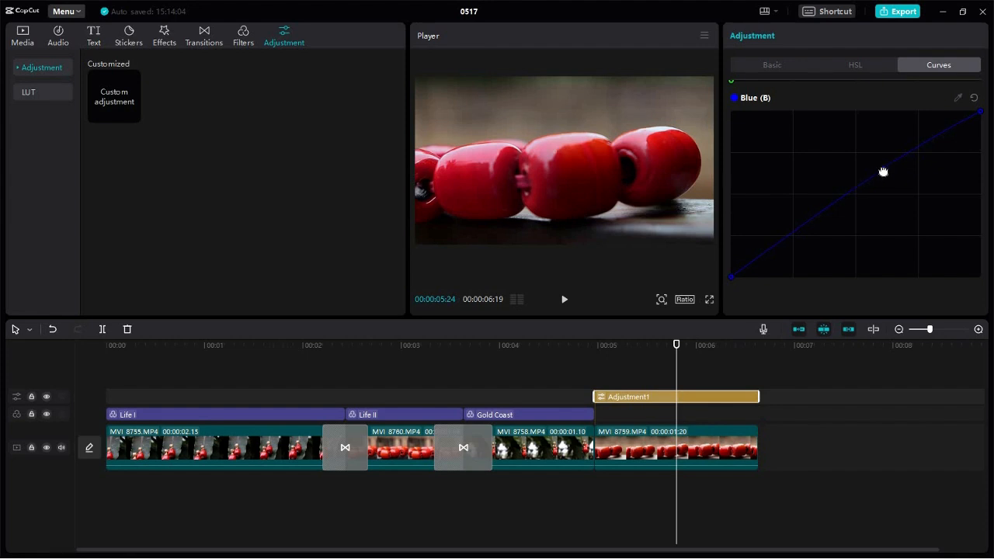
click(791, 235)
drag(891, 170, 916, 151)
- Compare the last clip with and without the curve changes by repeatedly hiding and showing the adjustment track
click(46, 397)
click(47, 396)
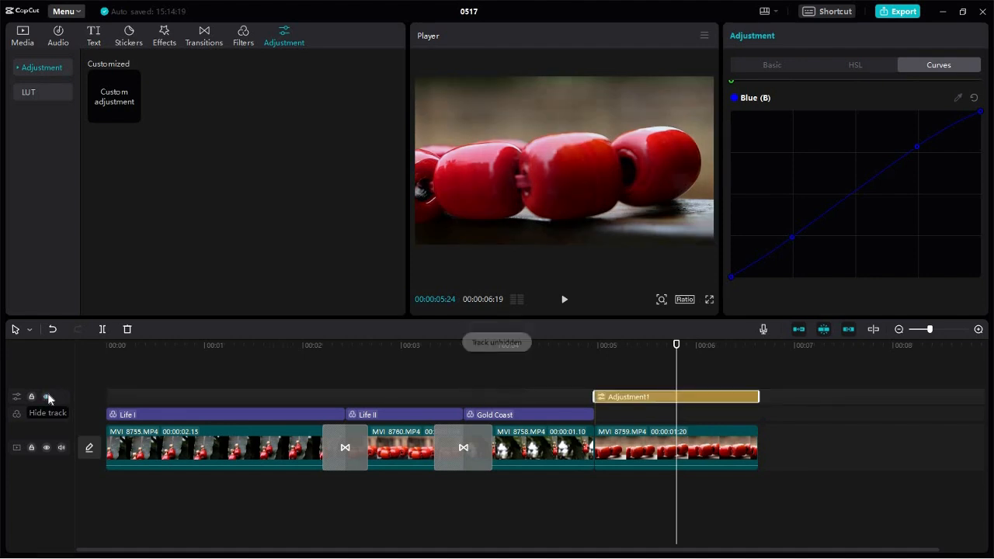
click(47, 397)
click(47, 397)
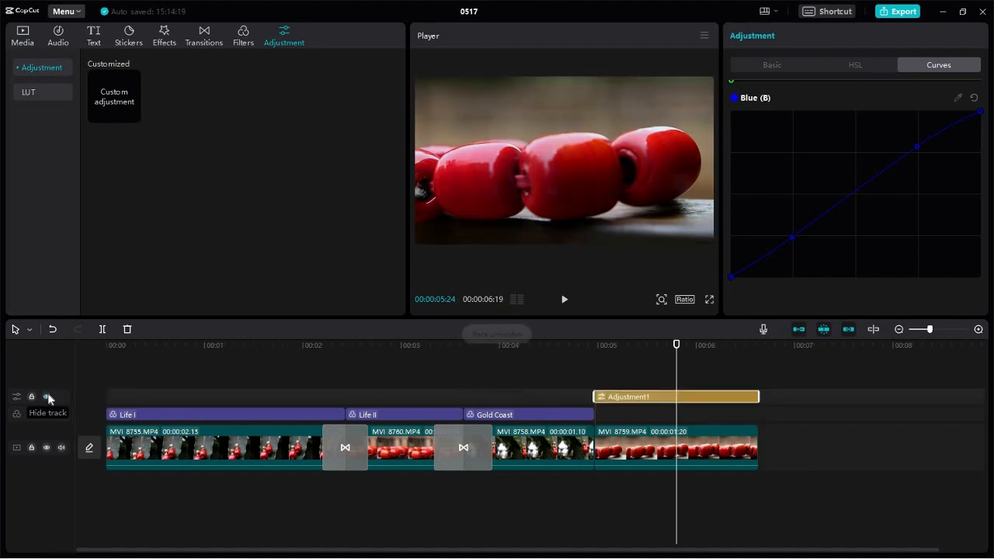
click(46, 397)
click(47, 397)
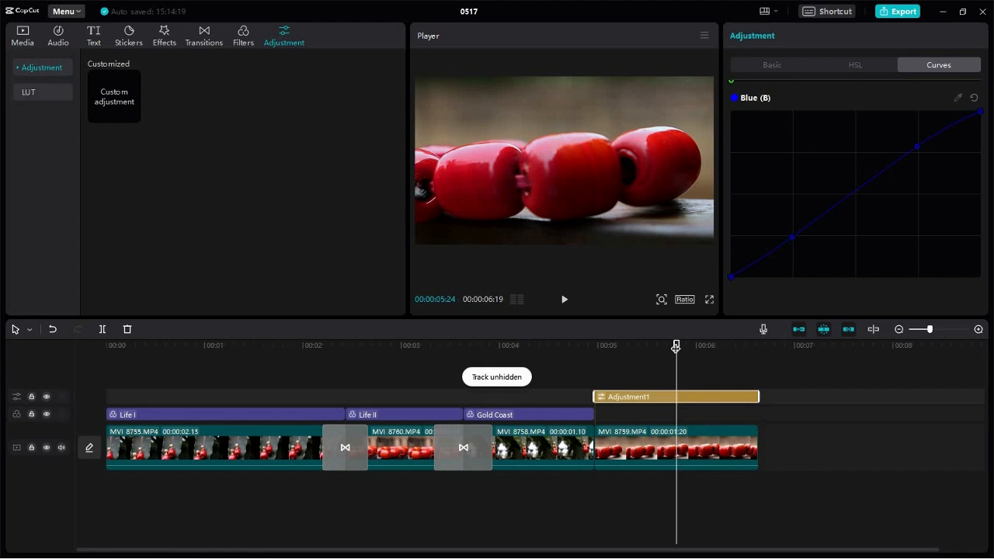
- Scrub and play through the timeline to review the filtered clips alongside the color-corrected last clip
drag(644, 350, 559, 351)
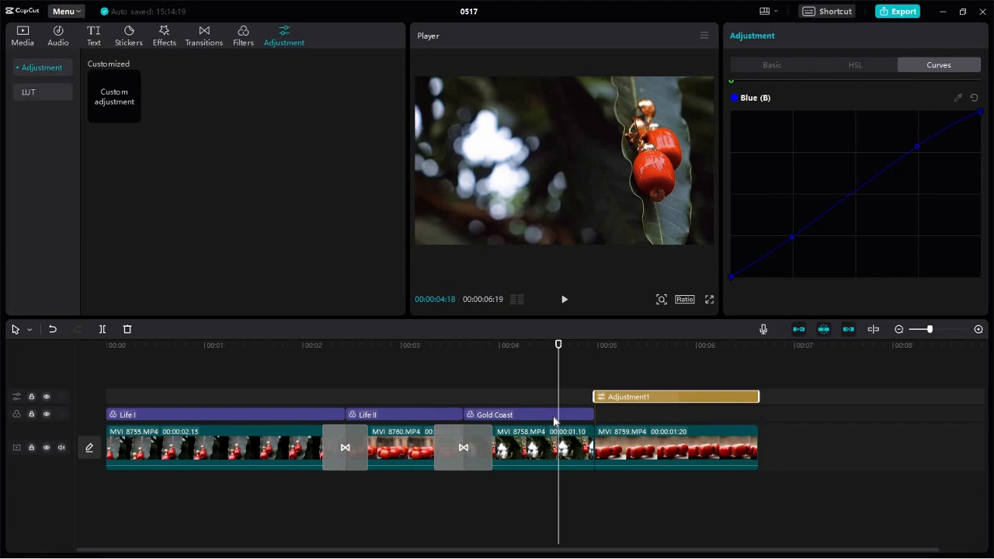
drag(559, 347, 614, 359)
drag(355, 366, 542, 368)
click(246, 374)
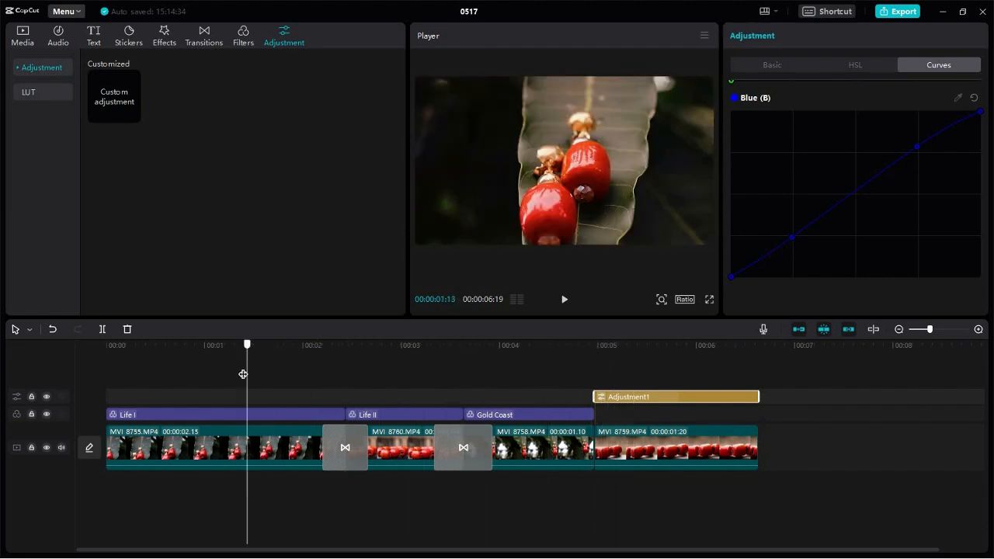
key(space)
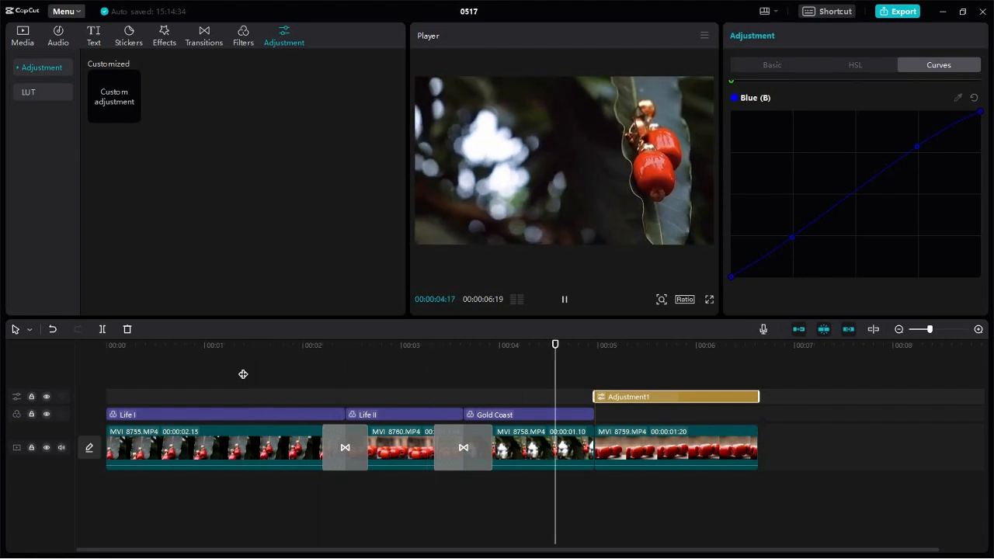
key(space)
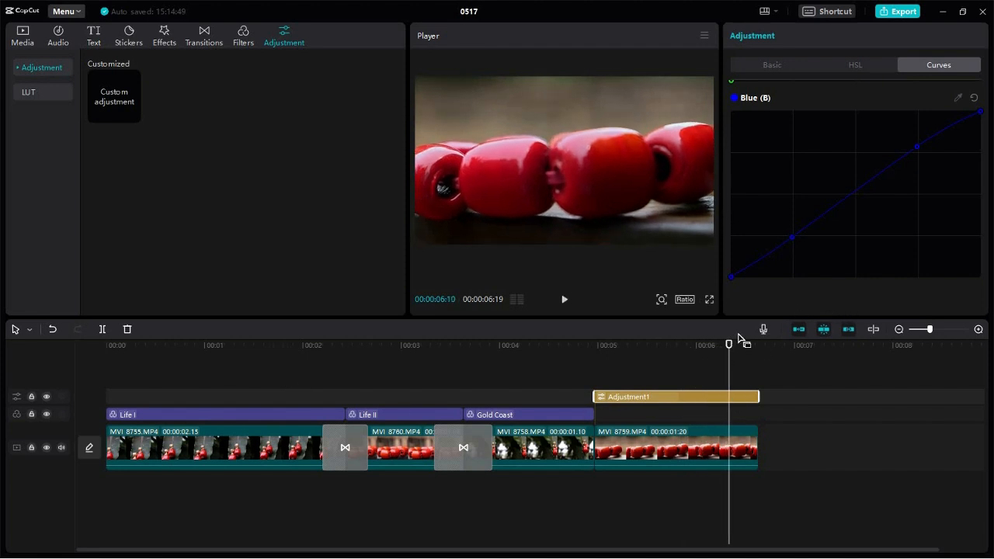
drag(728, 344, 673, 347)
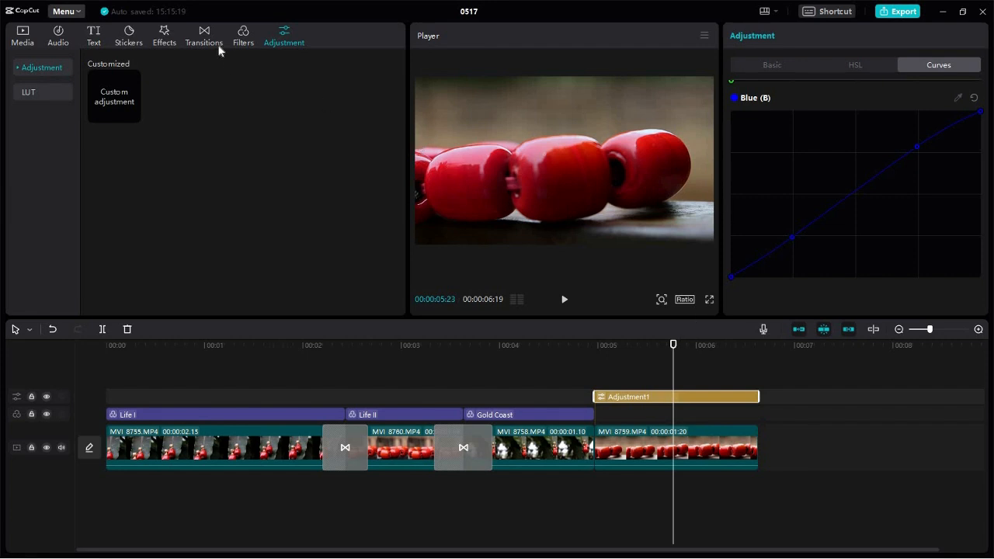
- Browse the filter library's Life, Food, Movies and Scenery categories for a filter that suits the last clip
click(245, 43)
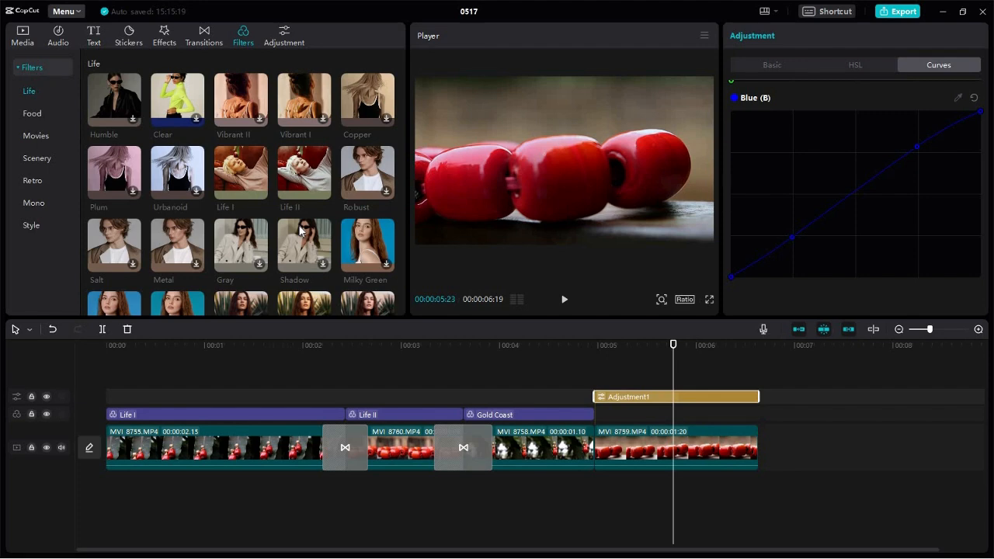
scroll(301, 228, down, 1)
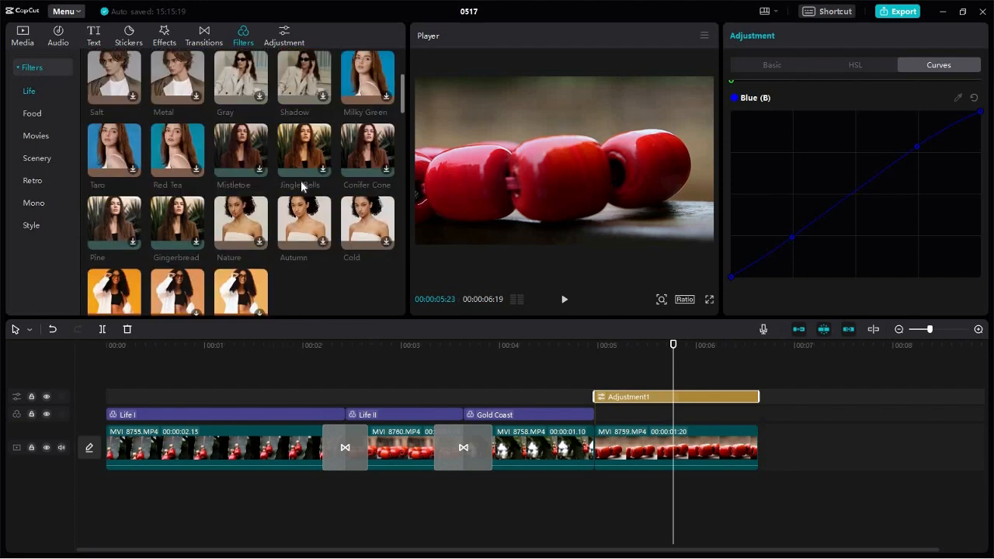
scroll(314, 225, down, 1)
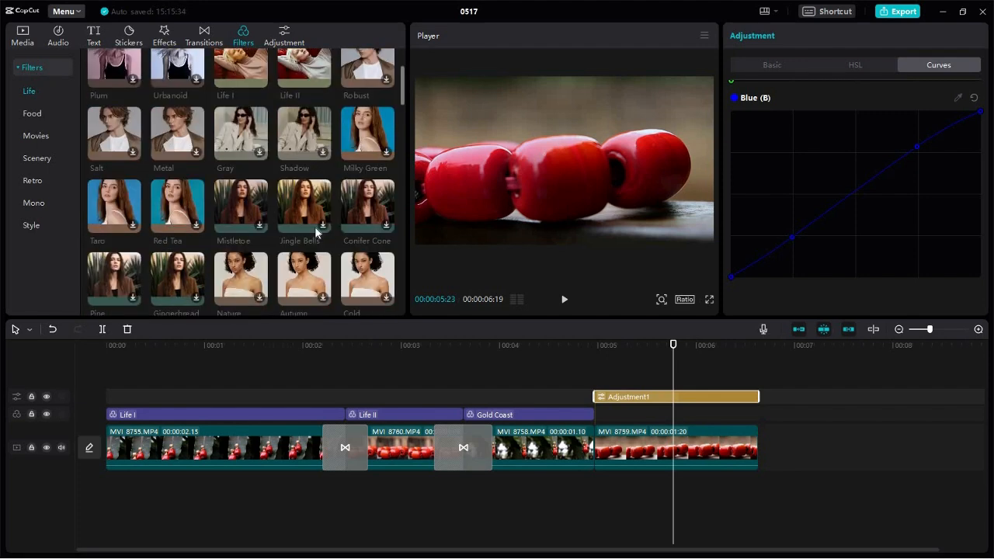
scroll(314, 225, up, 1)
scroll(311, 225, down, 2)
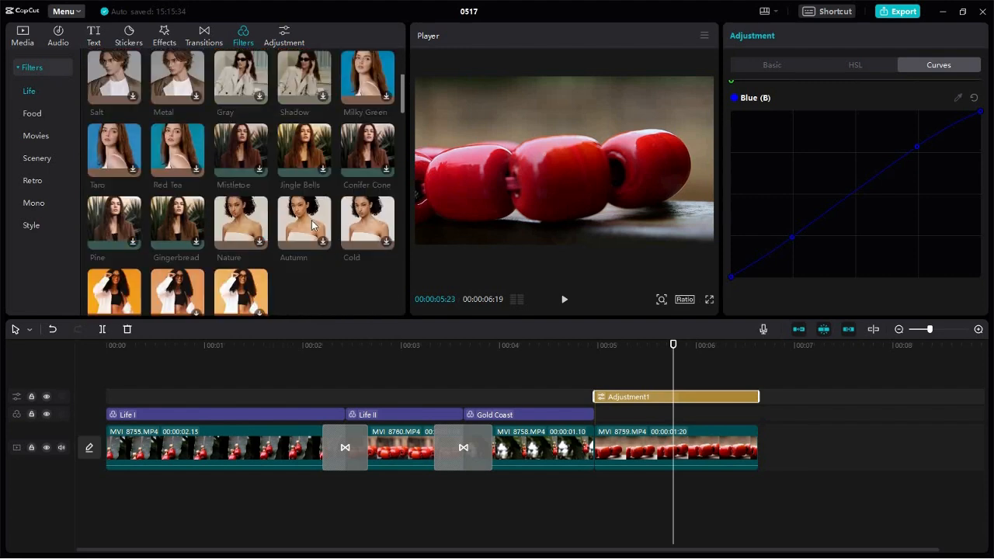
scroll(312, 225, down, 1)
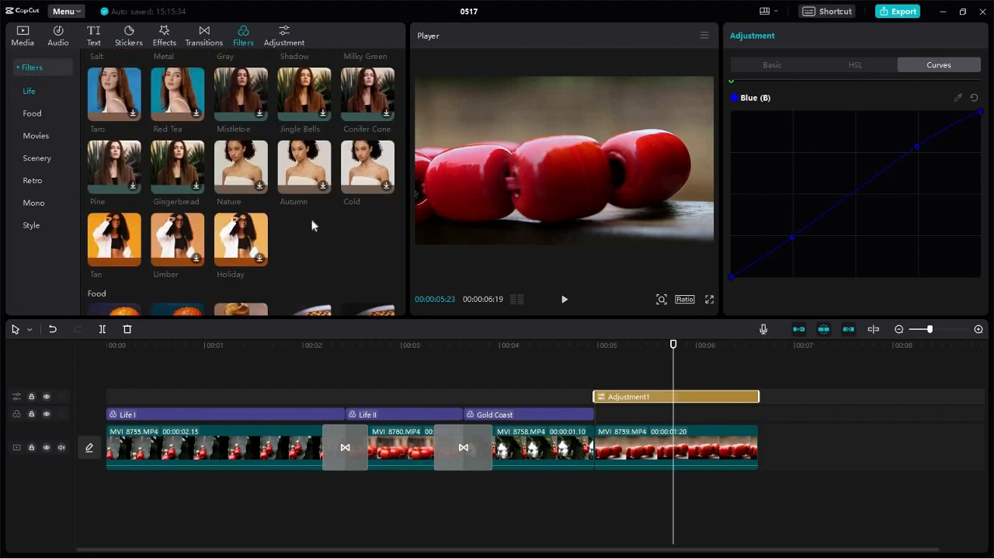
scroll(312, 225, down, 1)
scroll(312, 225, down, 2)
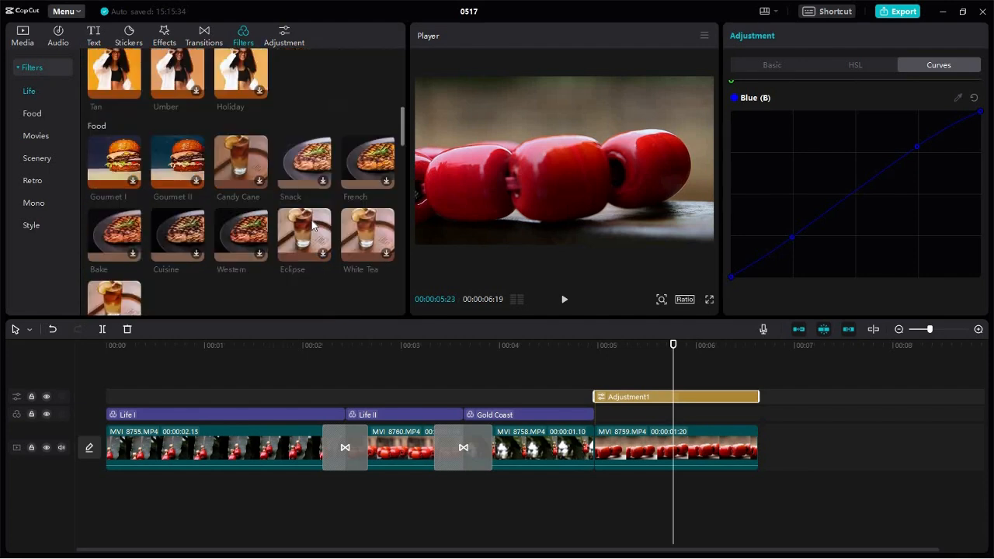
scroll(312, 225, down, 3)
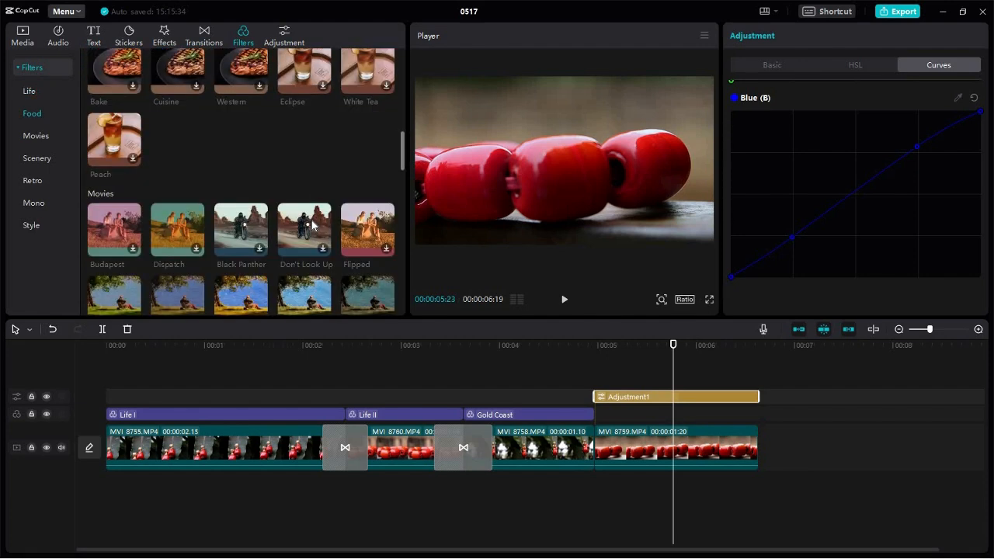
scroll(312, 225, down, 4)
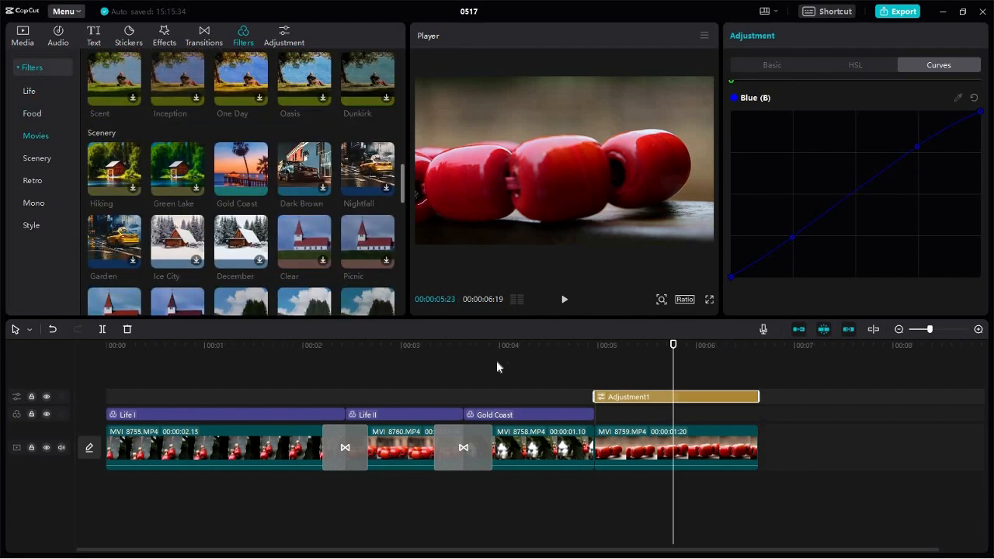
- Add the Green Lake scenery filter to the timeline and delete its duplicate from the track of the existing filters
click(195, 192)
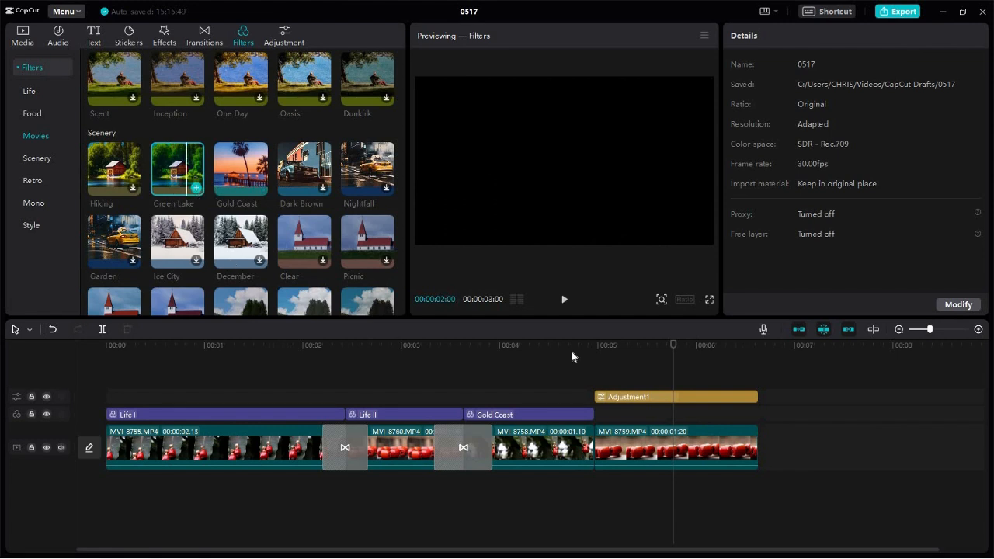
click(196, 188)
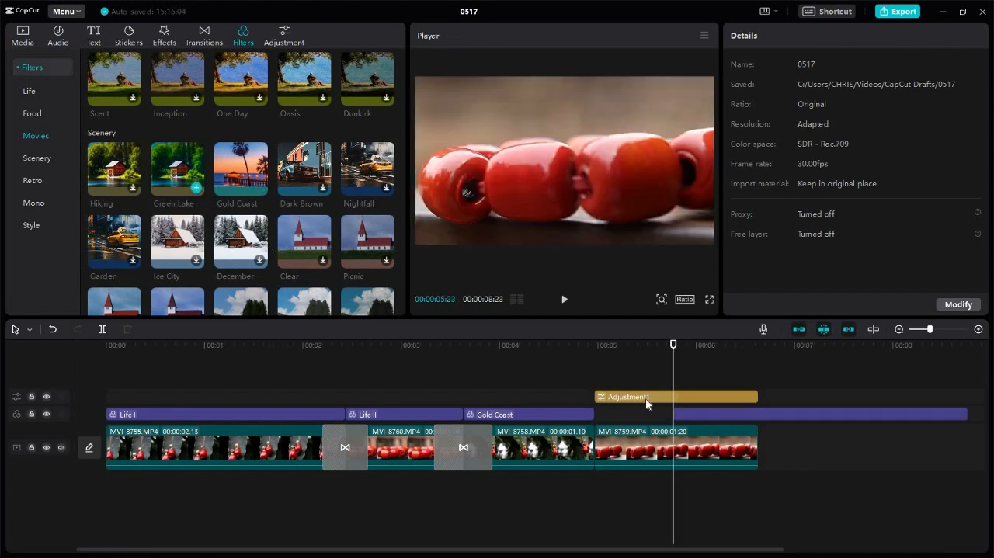
click(717, 426)
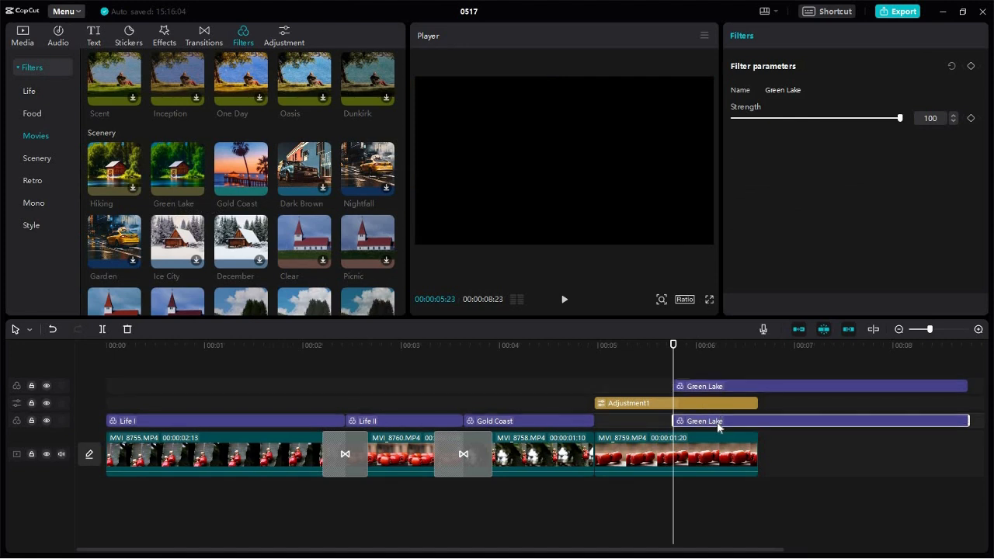
key(Delete)
- Align the Green Lake filter with the start of the last clip and trim it to the clip's end
drag(683, 392, 651, 392)
drag(658, 393, 664, 393)
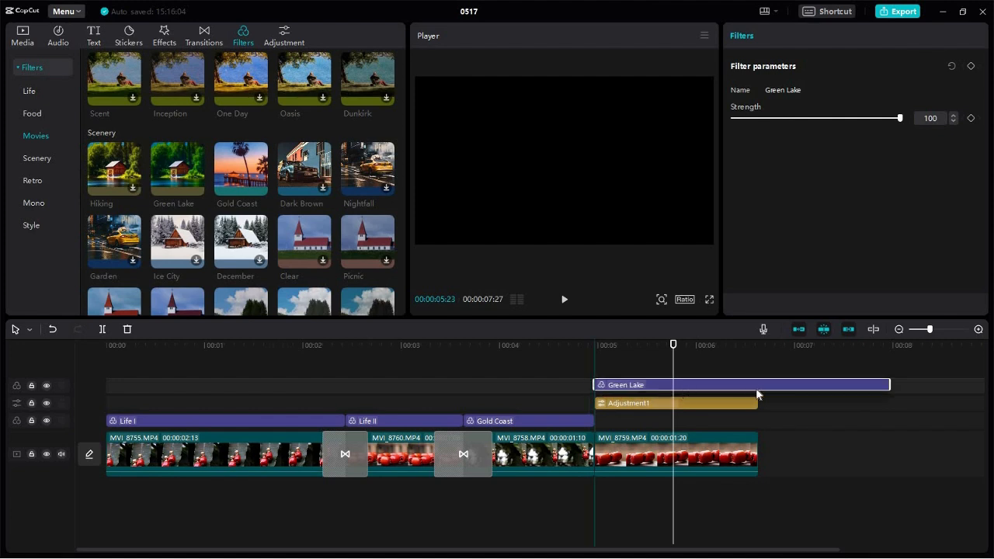
drag(841, 386, 738, 406)
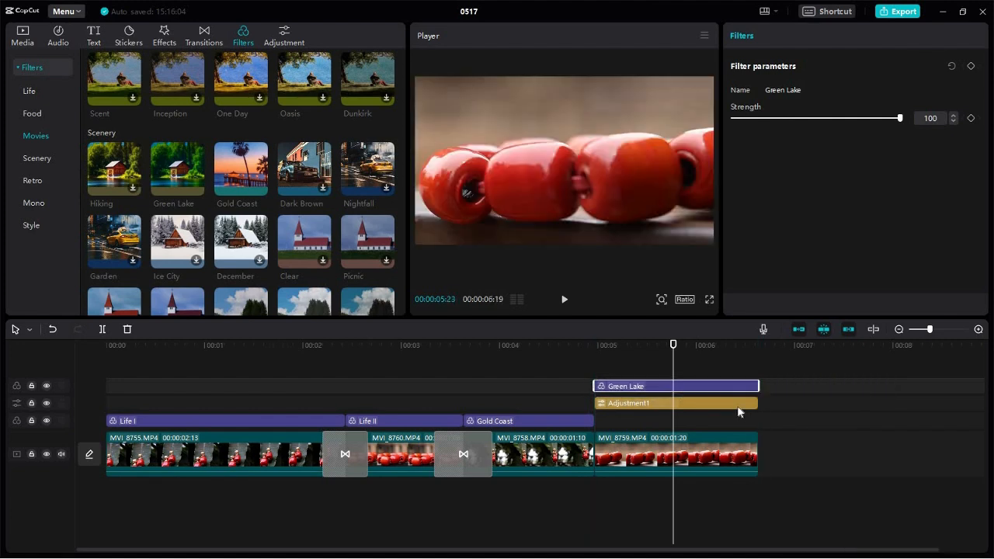
- Hide the adjustment track so that only the Green Lake filter affects the last clip
click(740, 410)
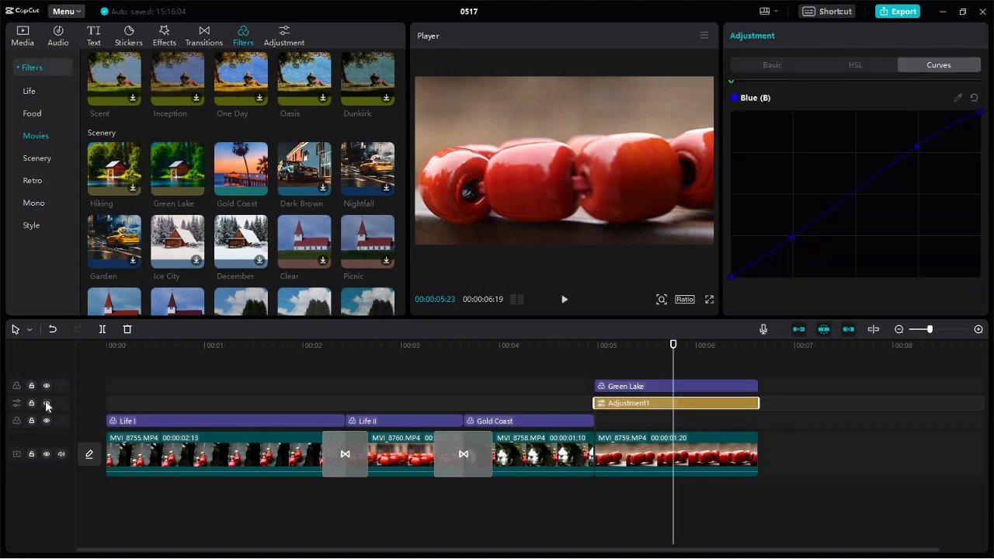
click(46, 404)
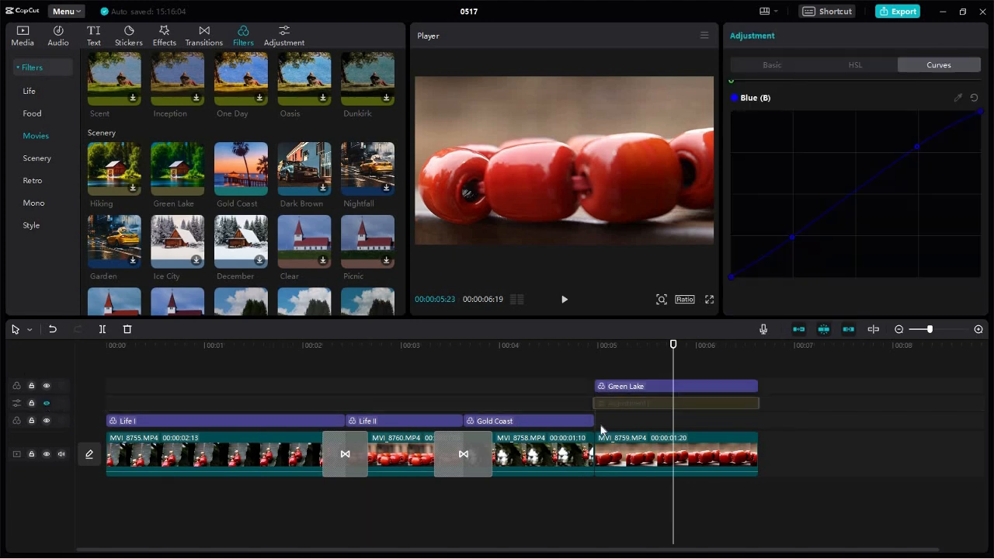
- Preview the last clip at several moments with the Green Lake filter track shown, and briefly hide that track for comparison
click(677, 387)
click(643, 347)
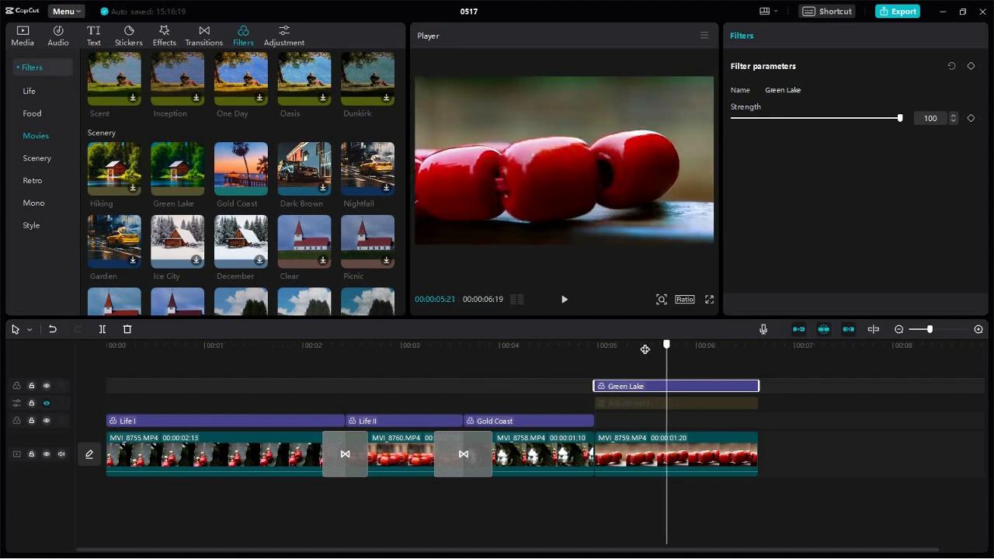
drag(690, 359, 633, 359)
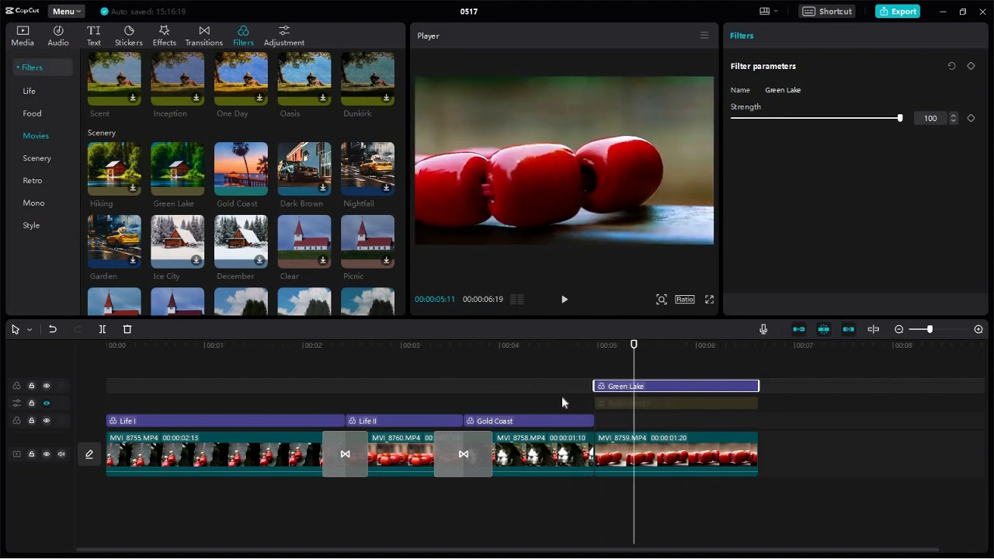
click(46, 385)
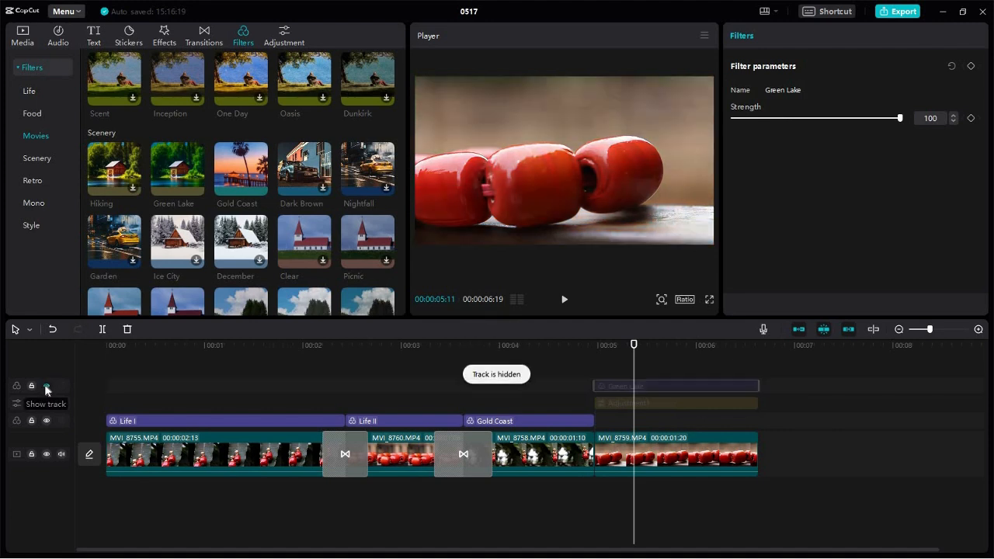
click(45, 385)
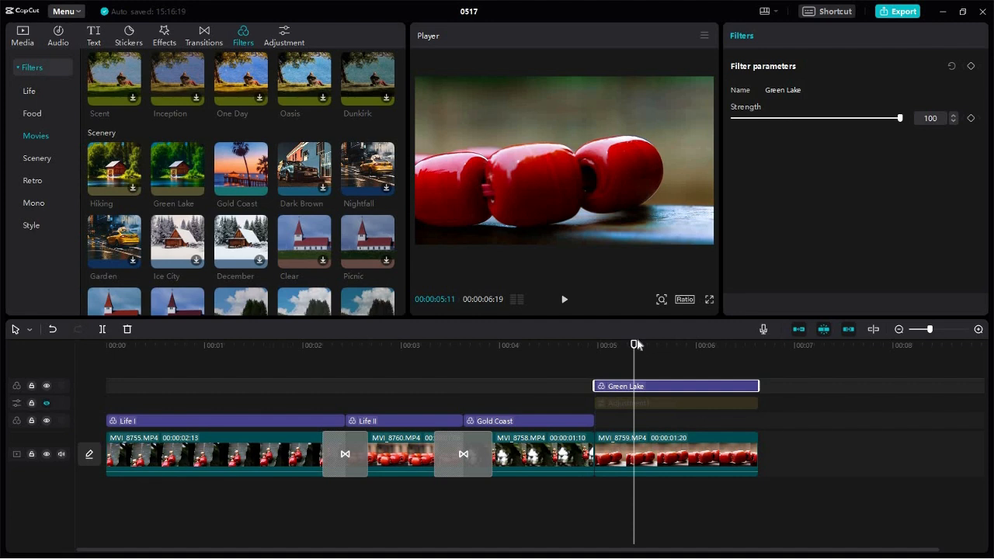
click(682, 346)
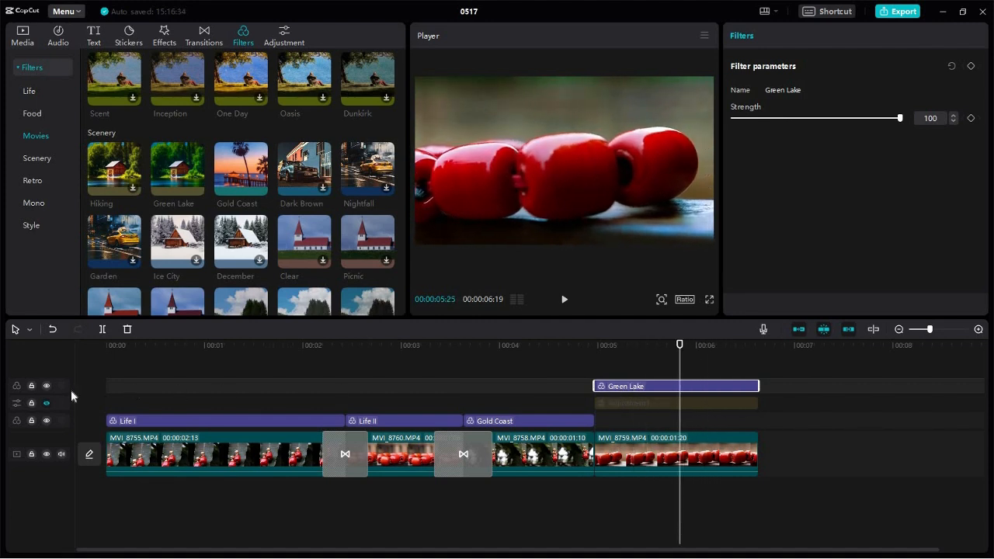
- Compare the last clip with both, neither or one of the adjustment and Green Lake tracks shown, ending with only Green Lake shown
click(46, 387)
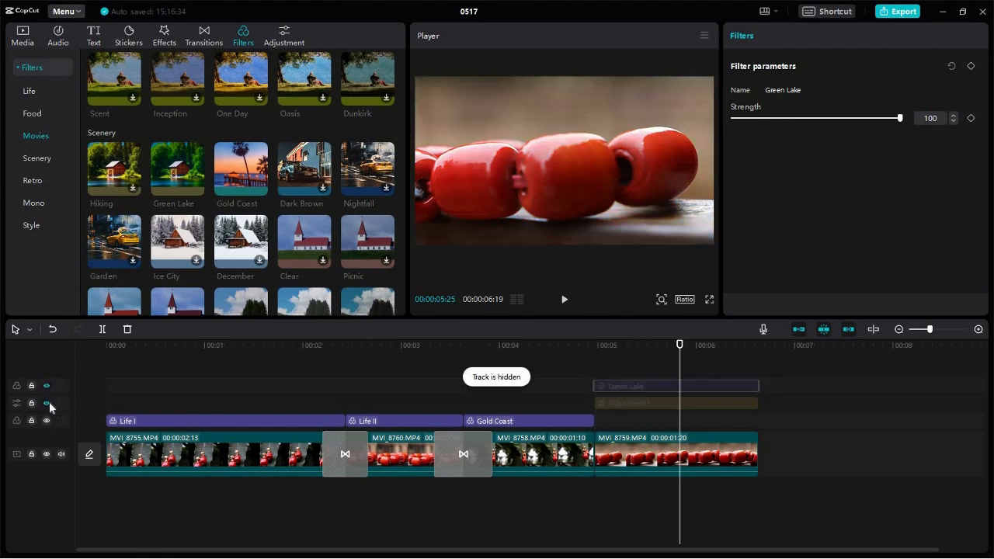
click(48, 402)
click(47, 385)
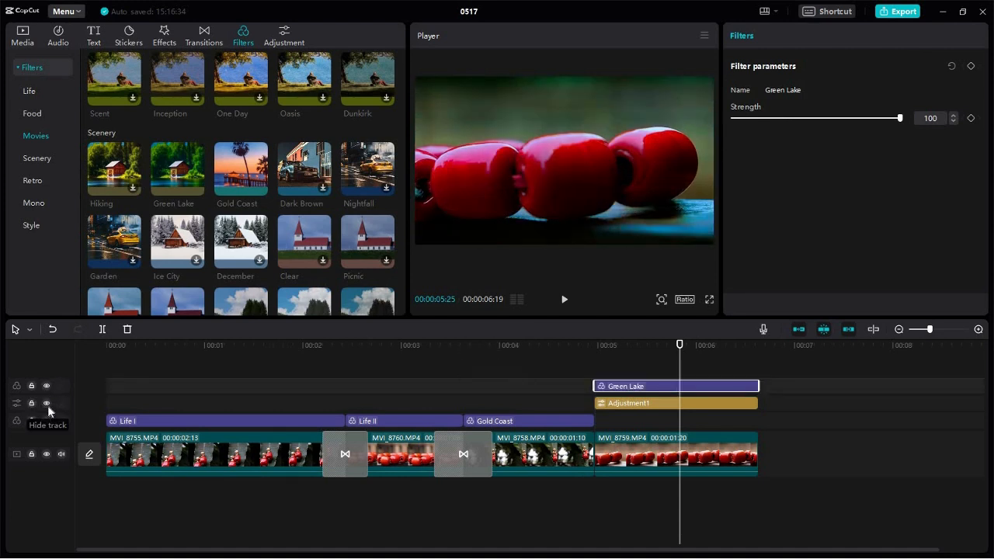
click(47, 403)
click(47, 385)
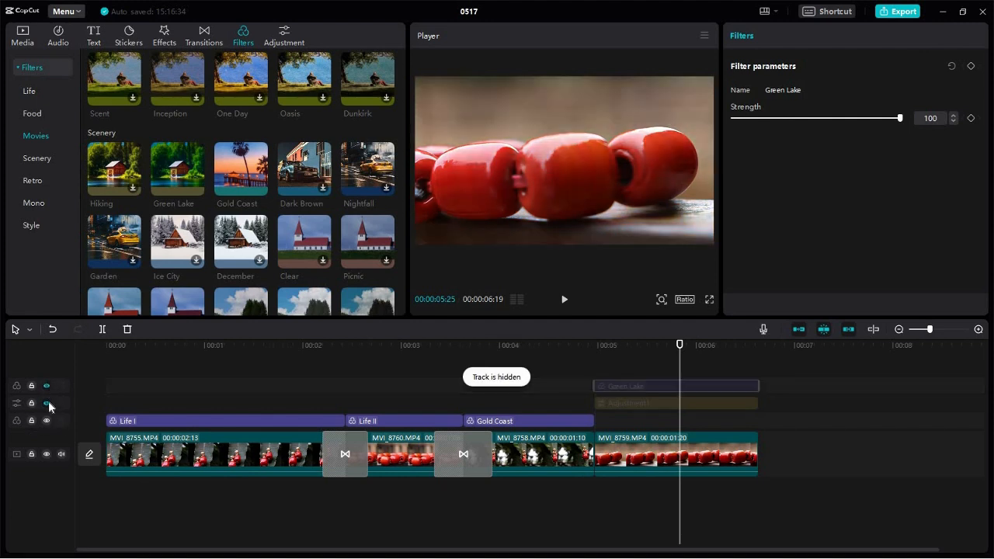
click(47, 403)
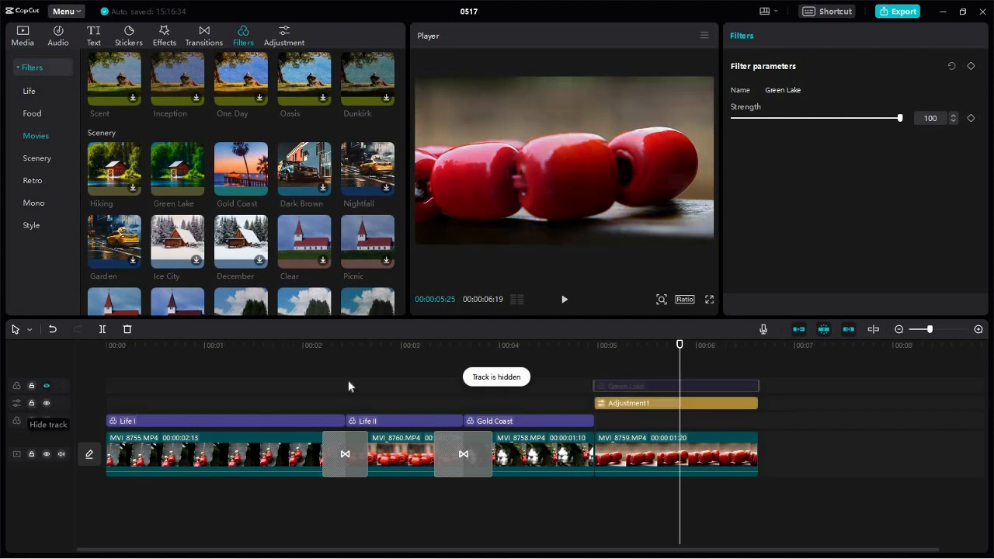
click(46, 403)
click(46, 386)
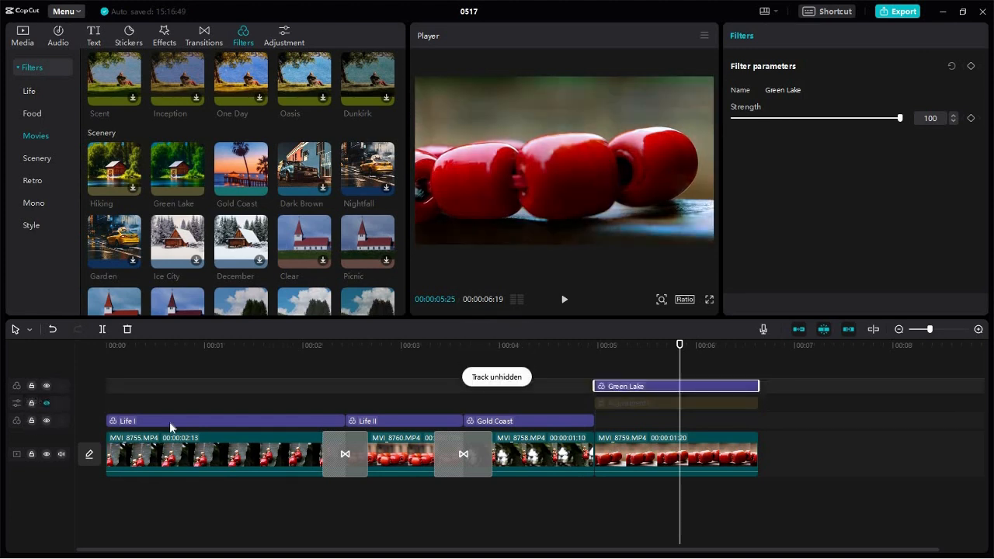
mouse_move(196, 174)
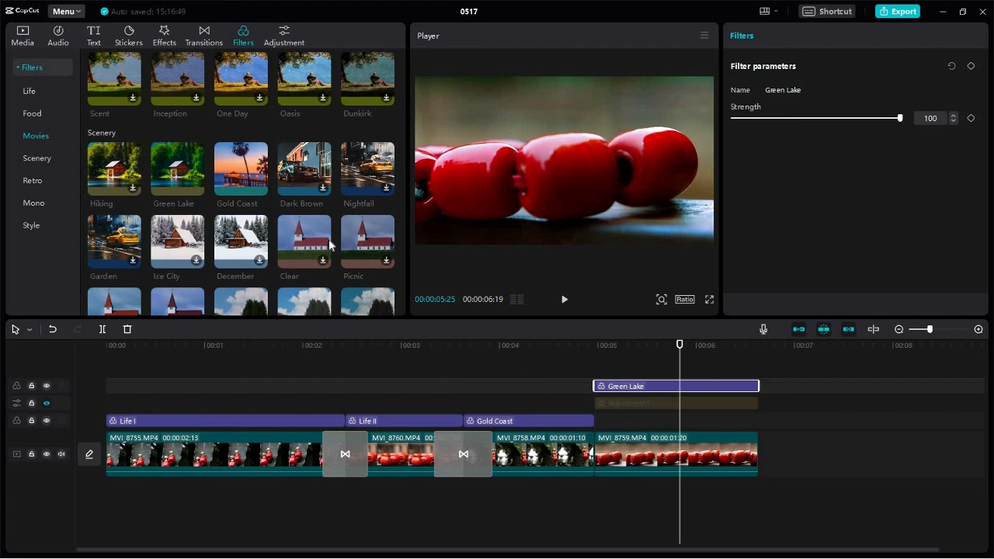
scroll(329, 244, up, 3)
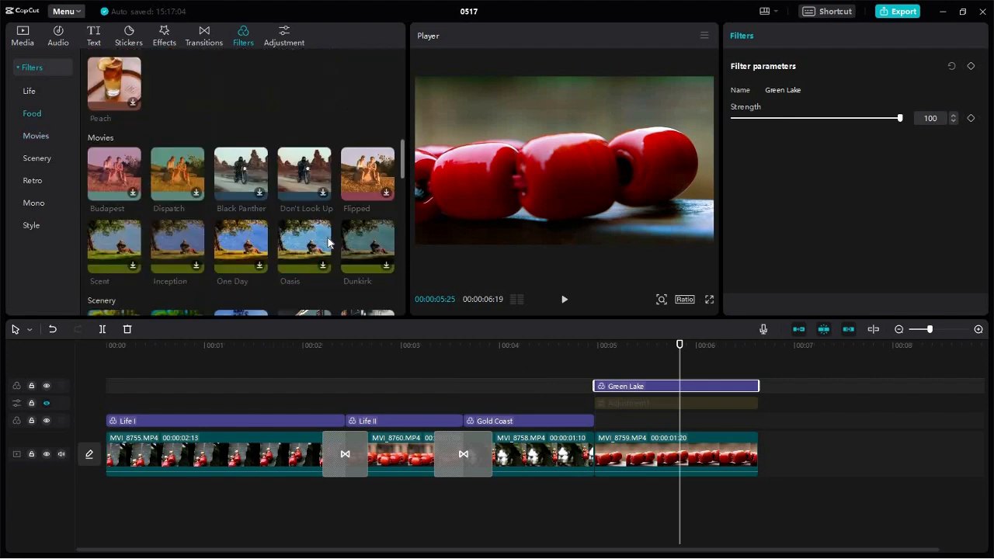
scroll(329, 243, up, 2)
scroll(329, 243, up, 2)
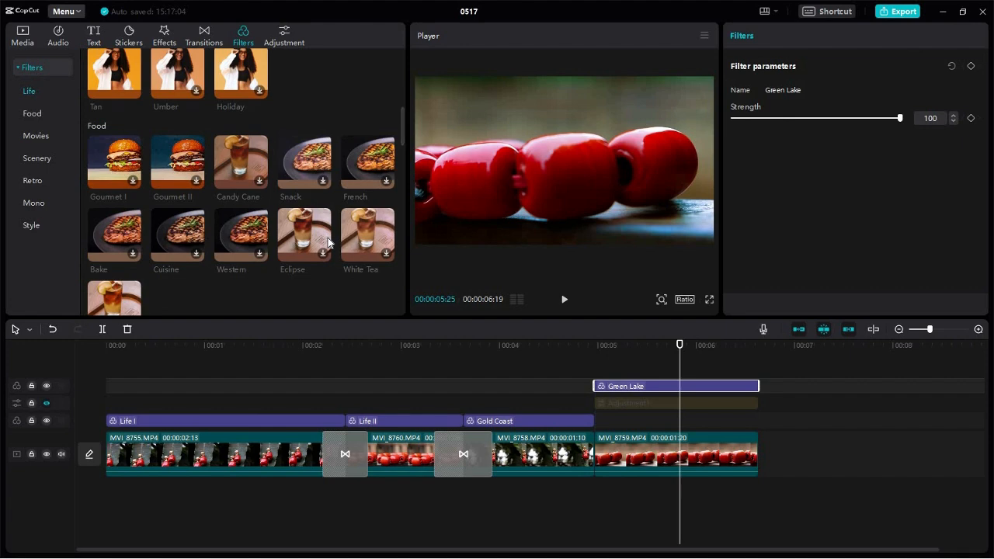
scroll(329, 243, down, 5)
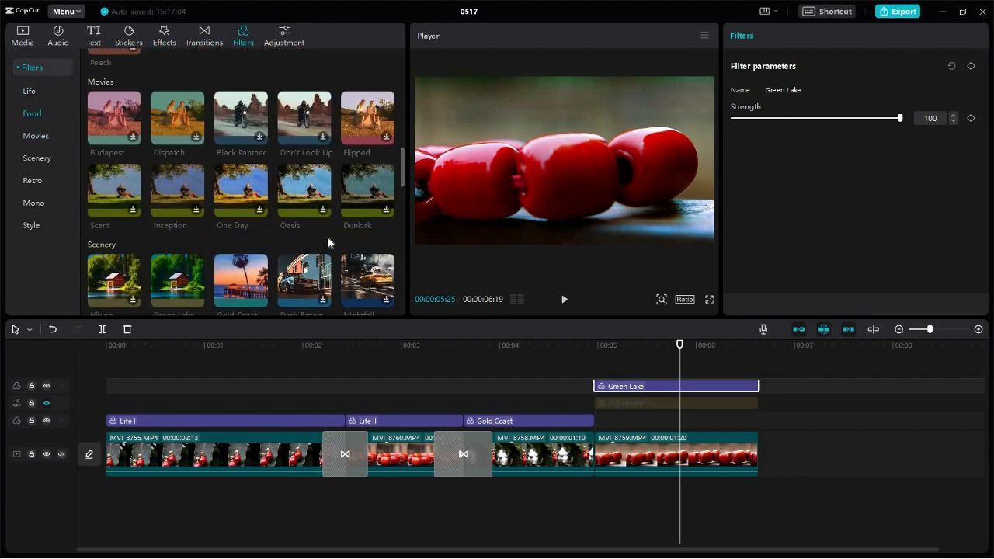
scroll(328, 243, down, 6)
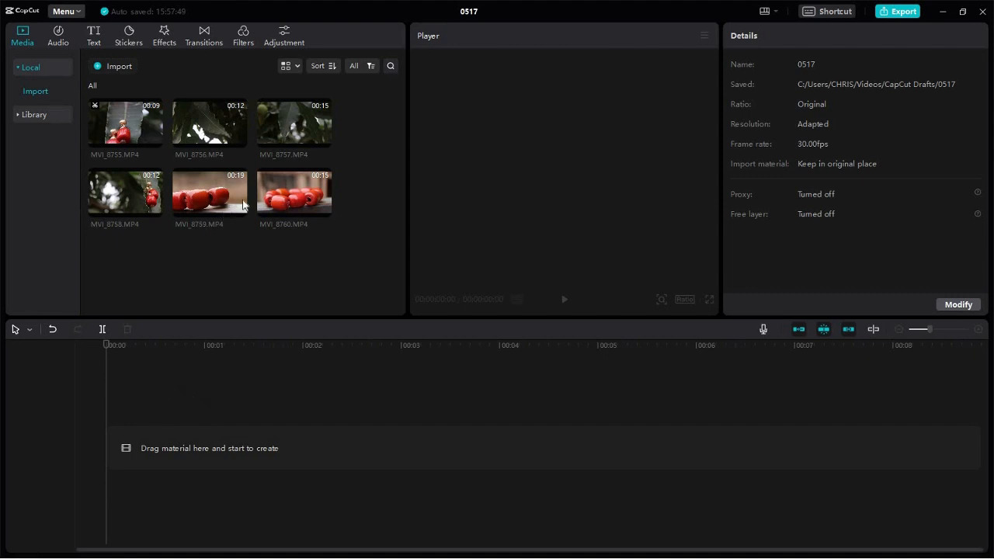
- Add the MVI_8760.MP4 clip to the start of the empty timeline
mouse_move(300, 198)
drag(293, 194, 347, 185)
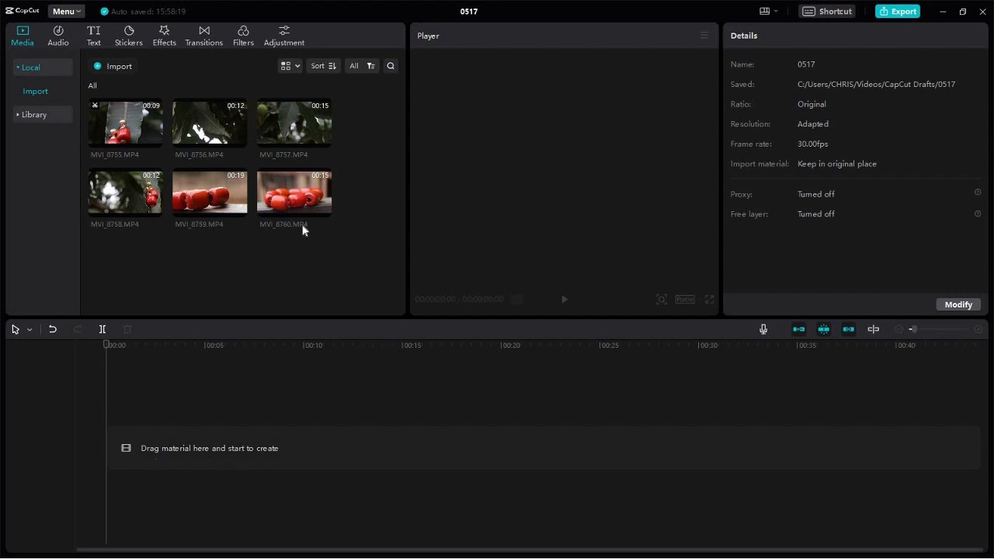
mouse_move(302, 193)
drag(302, 193, 306, 431)
drag(131, 452, 133, 458)
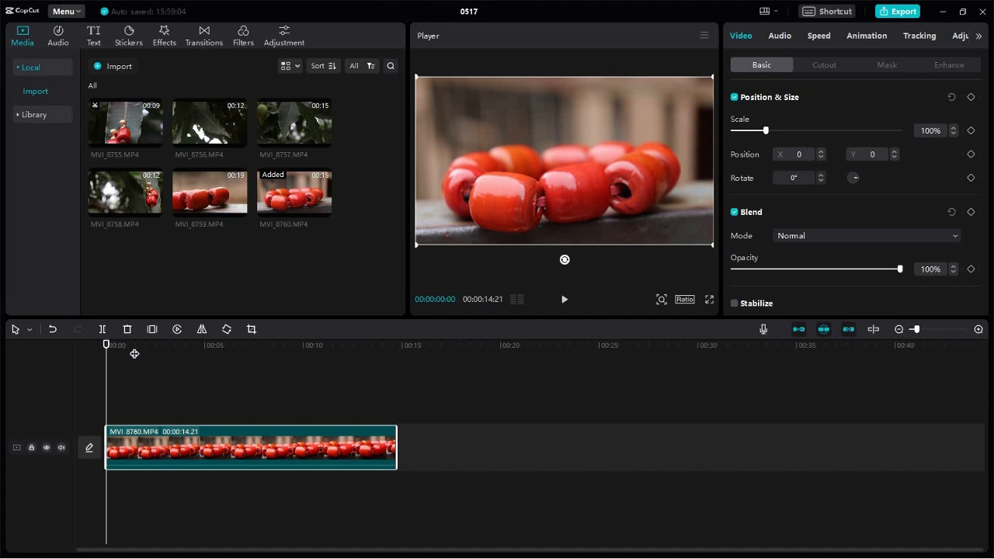
- Scrub through the MVI_8760.MP4 clip to its end and back to the start, and play its first five seconds or so
click(134, 349)
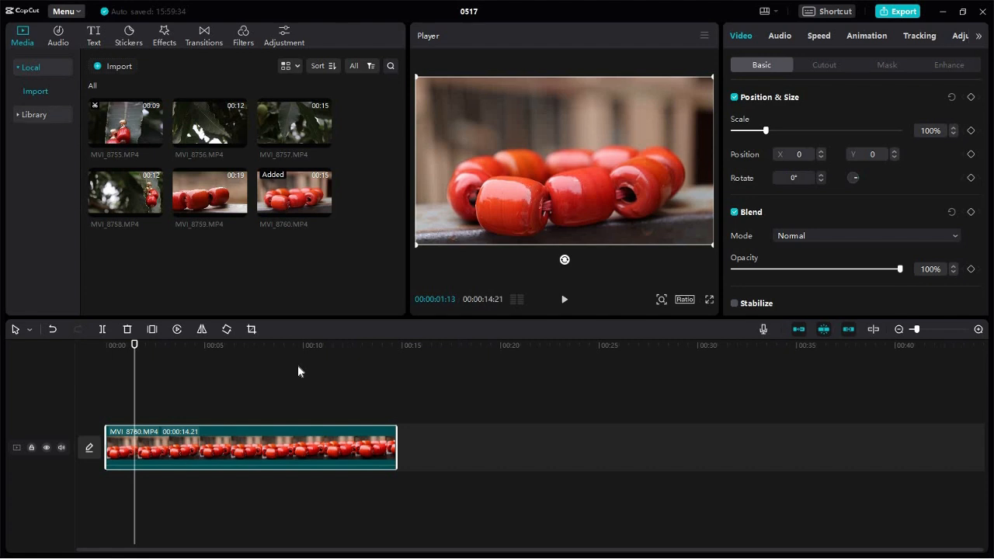
drag(134, 345, 232, 362)
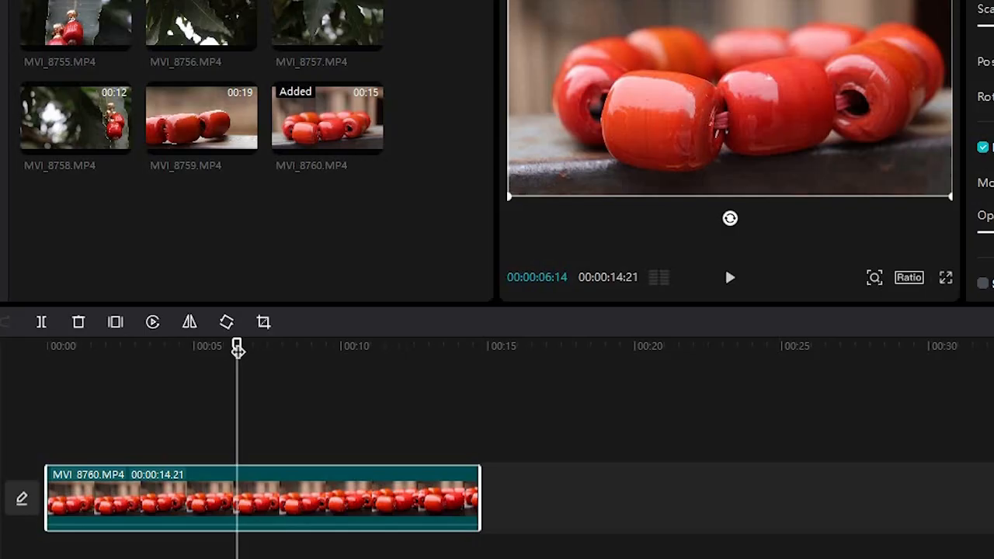
drag(235, 347, 475, 366)
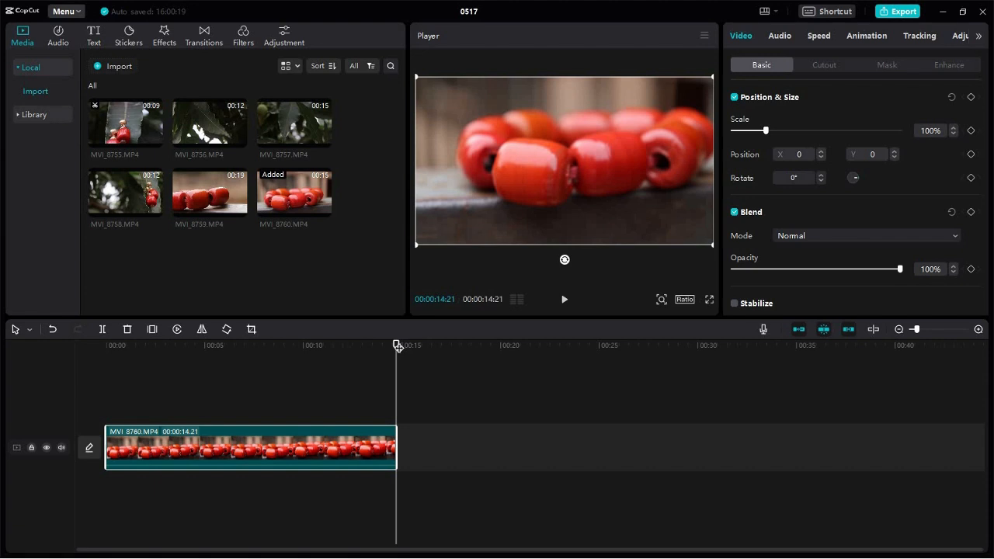
drag(398, 347, 106, 383)
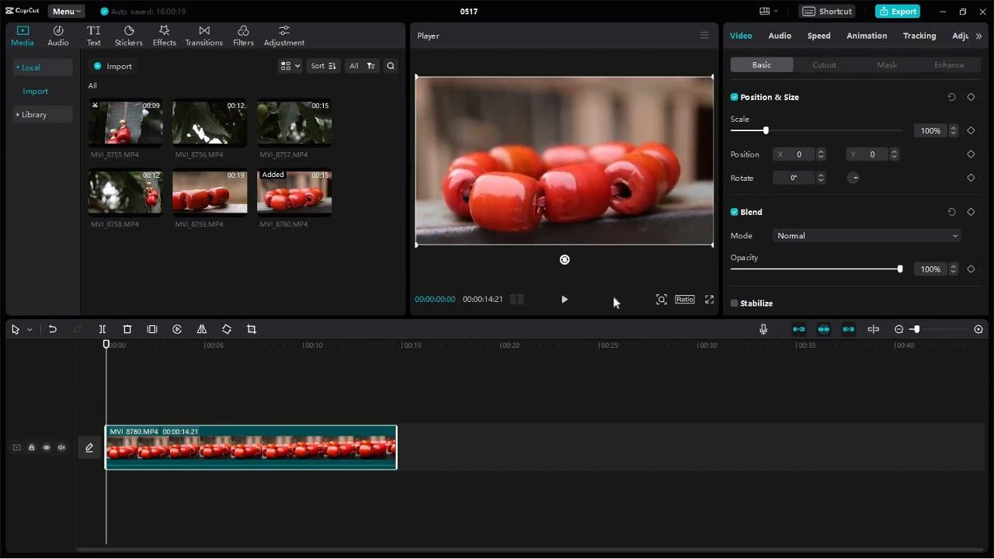
click(565, 304)
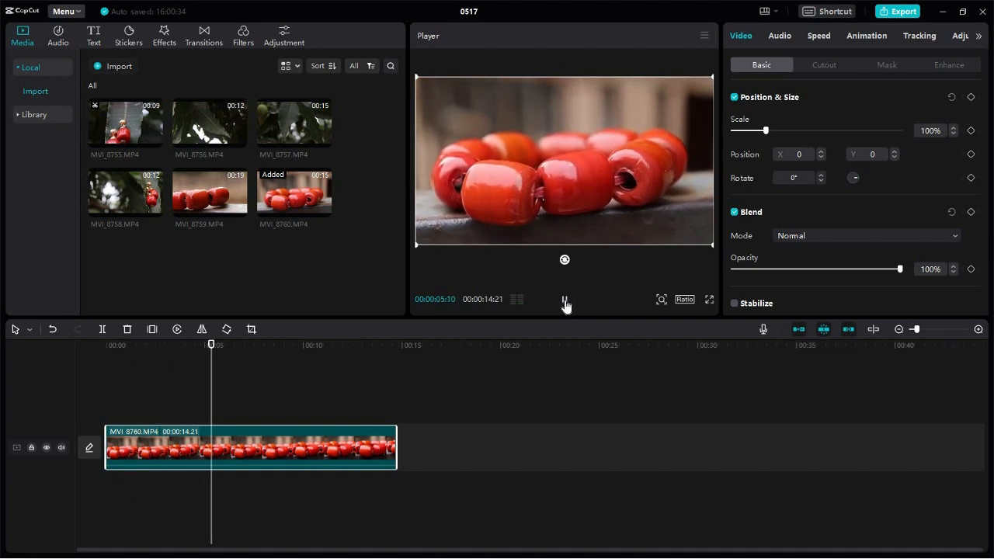
click(565, 305)
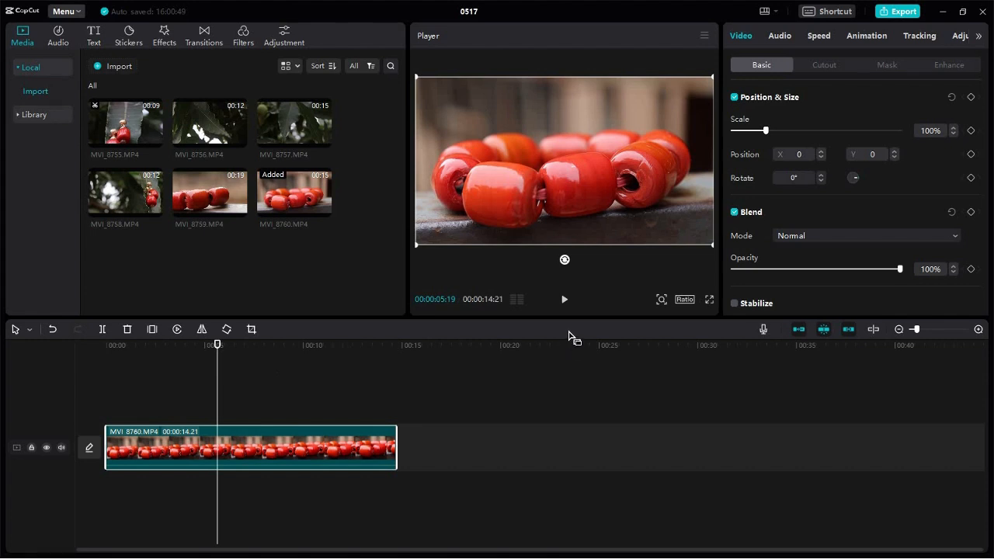
- Magnify the player preview at several zoom levels to inspect the red beads up close
click(661, 303)
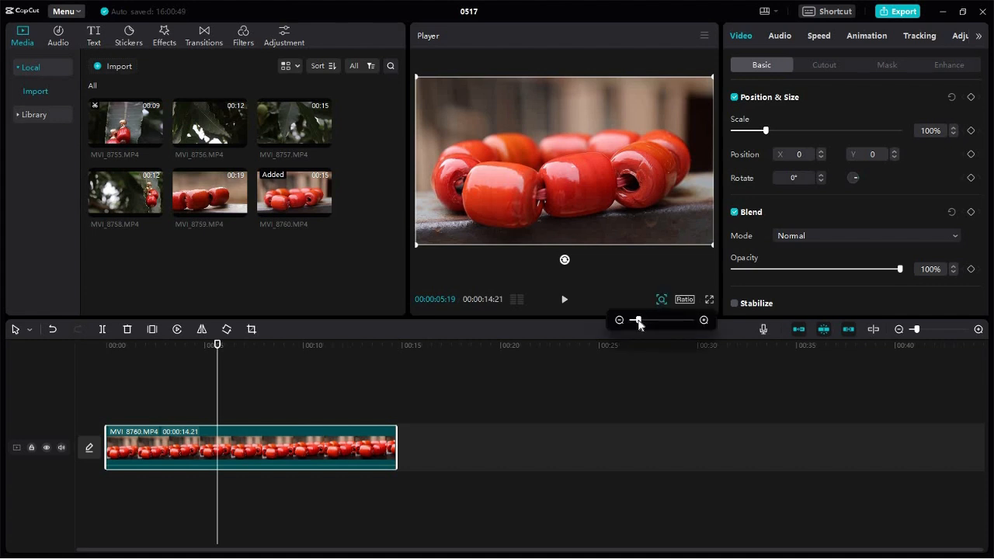
drag(637, 319, 686, 319)
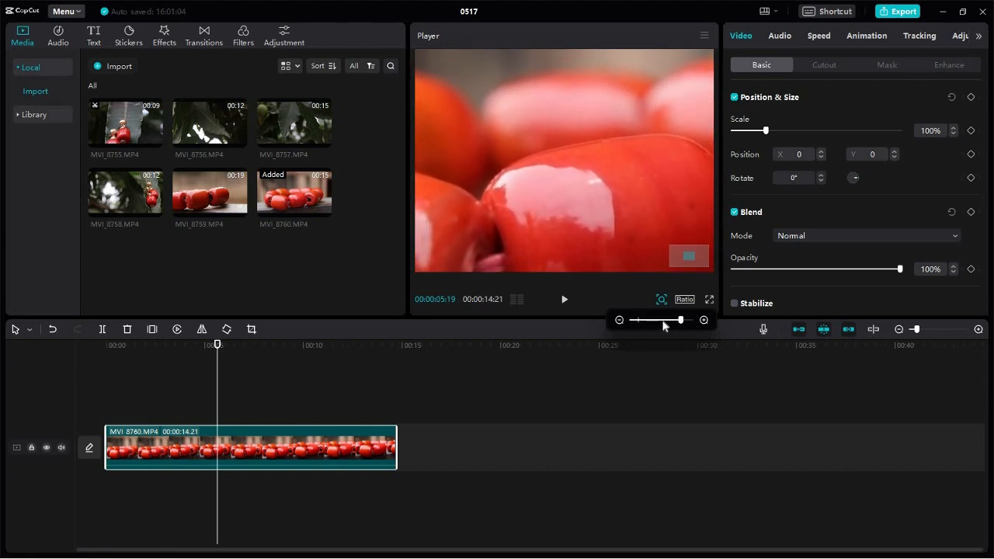
click(664, 325)
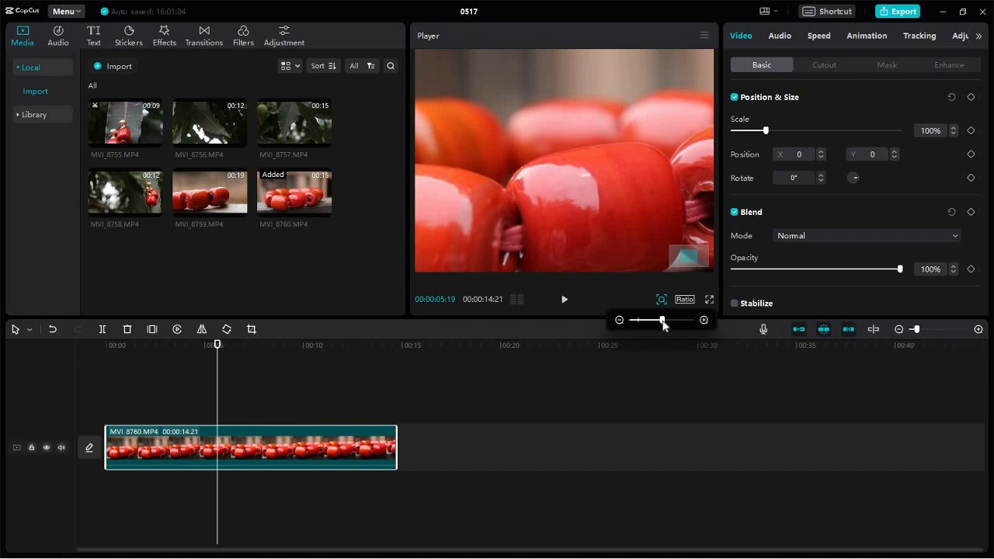
mouse_move(664, 325)
mouse_down()
mouse_move(629, 329)
mouse_move(688, 328)
mouse_move(675, 327)
mouse_up()
drag(647, 327, 672, 323)
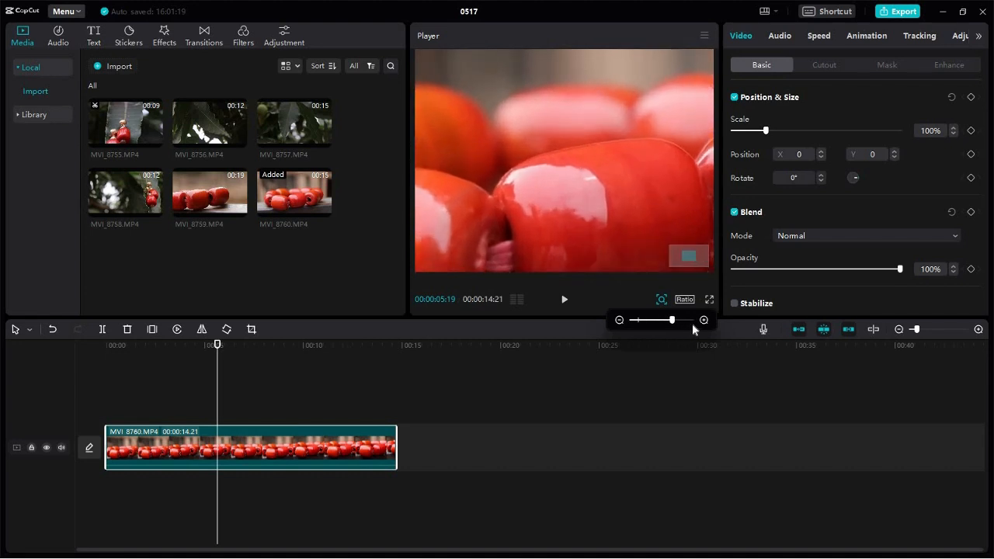
click(702, 320)
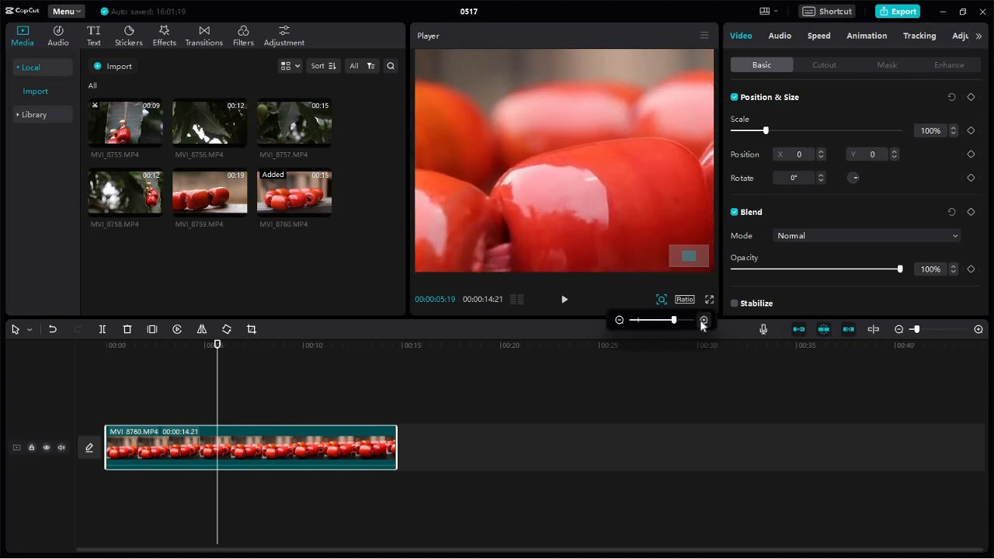
click(703, 319)
click(703, 320)
click(702, 320)
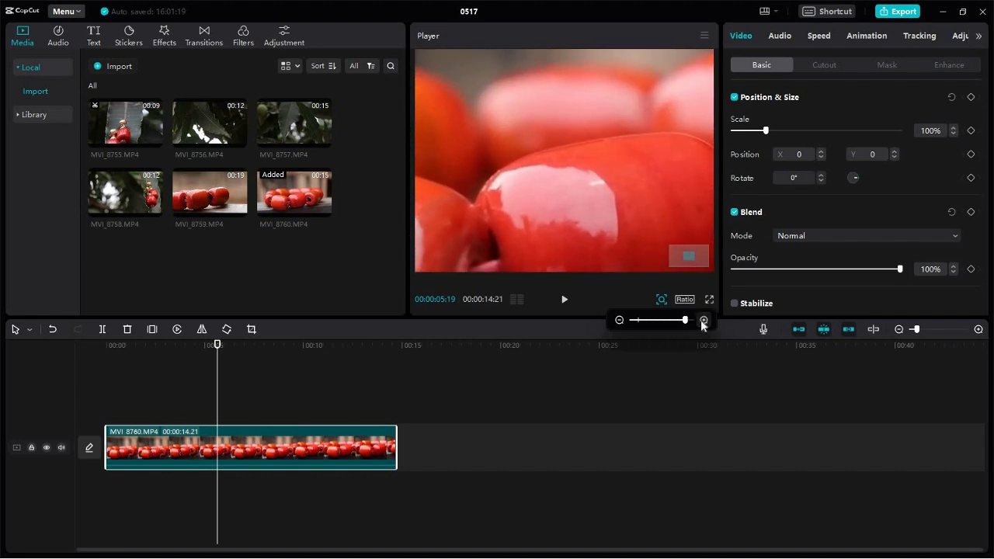
- Zoom the player preview back out until the full bead bracelet is in view
click(620, 319)
click(620, 320)
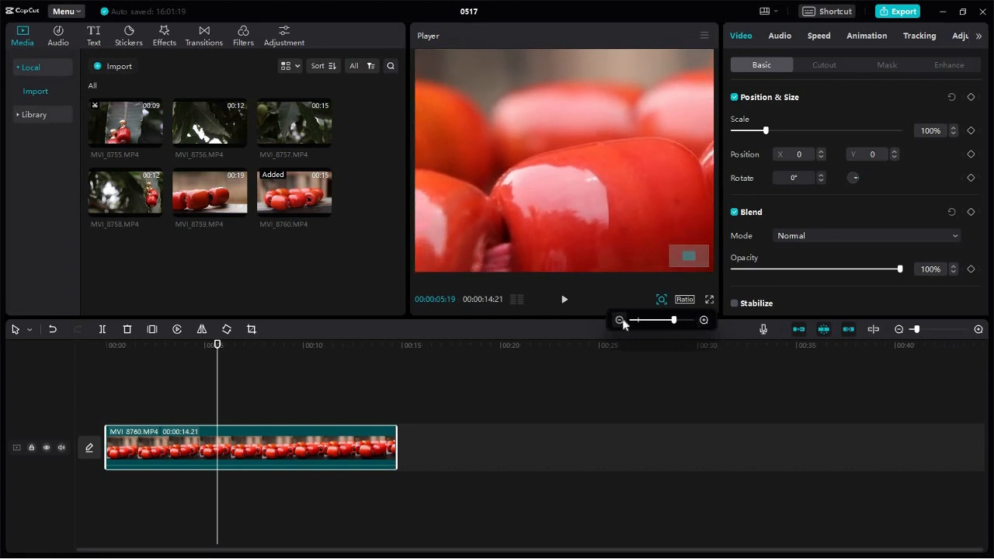
click(619, 320)
click(619, 319)
click(619, 319)
click(619, 320)
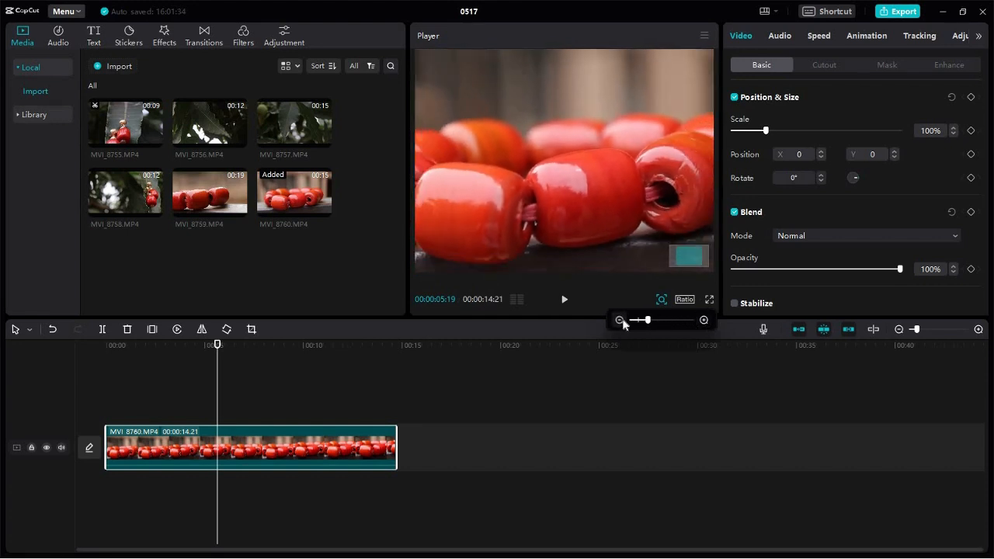
click(619, 320)
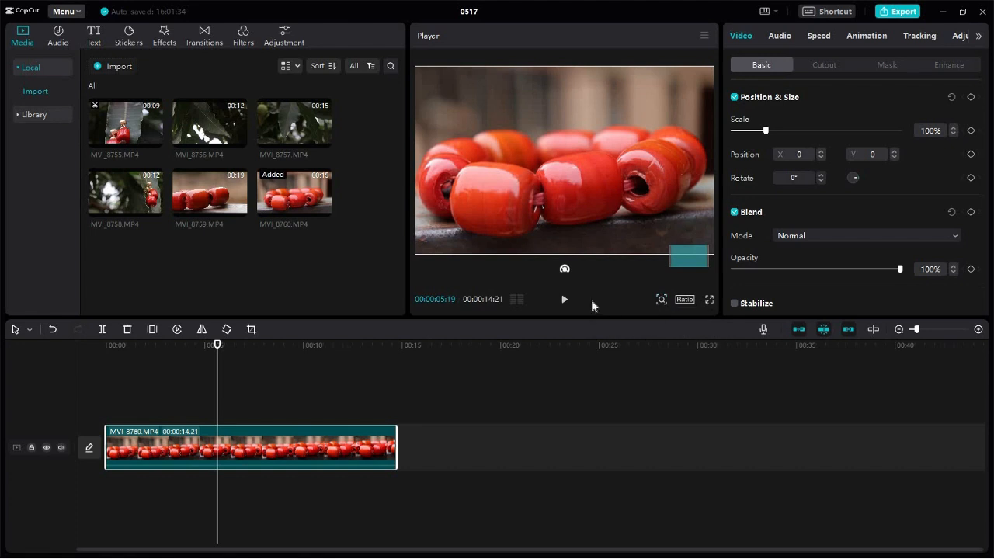
- Examine the project settings for a customized ratio and resolution, and leave them without saving
click(687, 300)
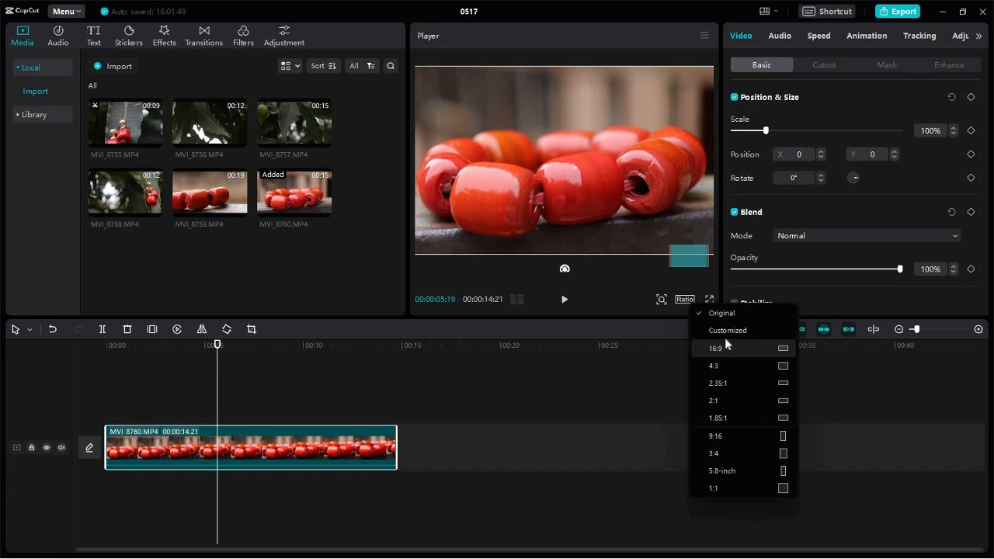
click(734, 335)
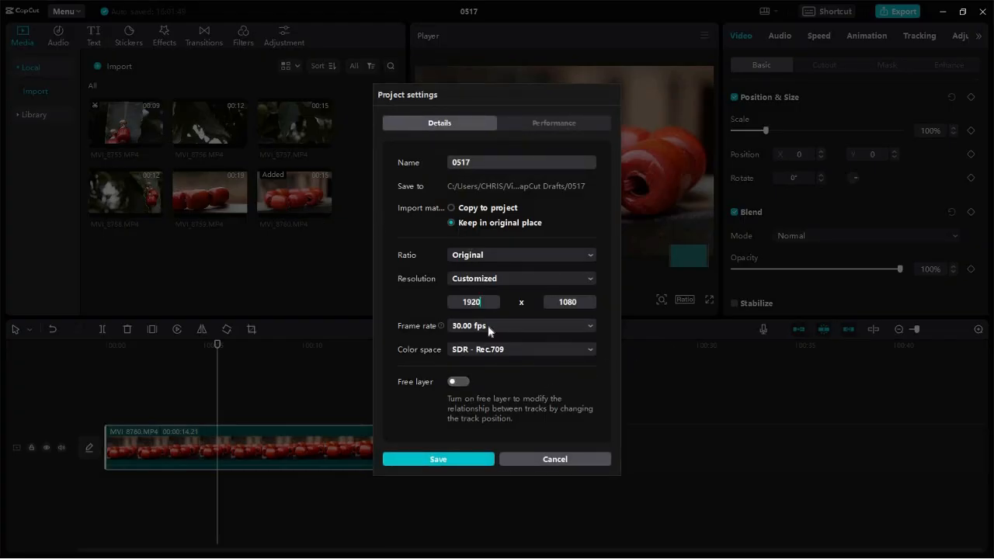
click(486, 304)
click(565, 459)
- Try the 3:4 aspect ratio for the project and switch it to 9:16
click(685, 301)
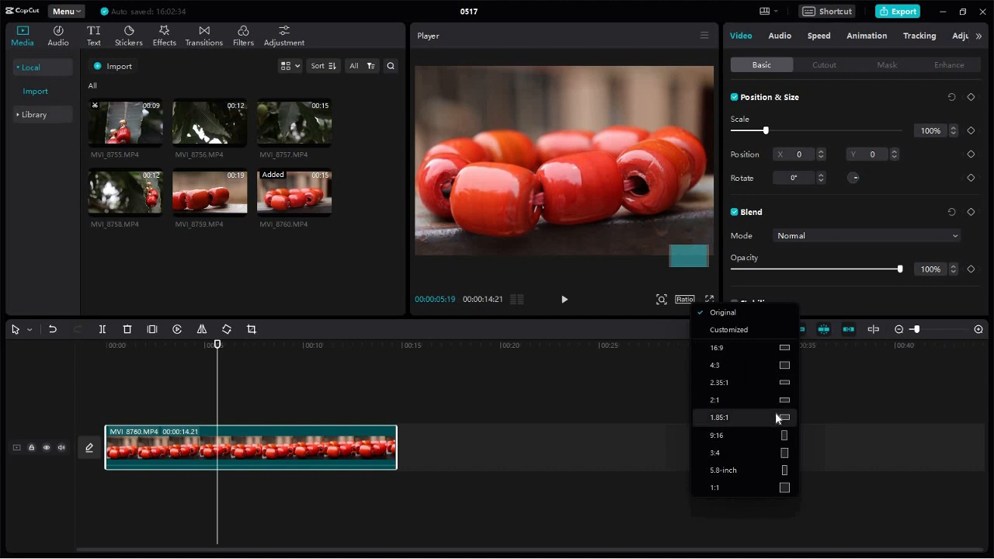
click(786, 458)
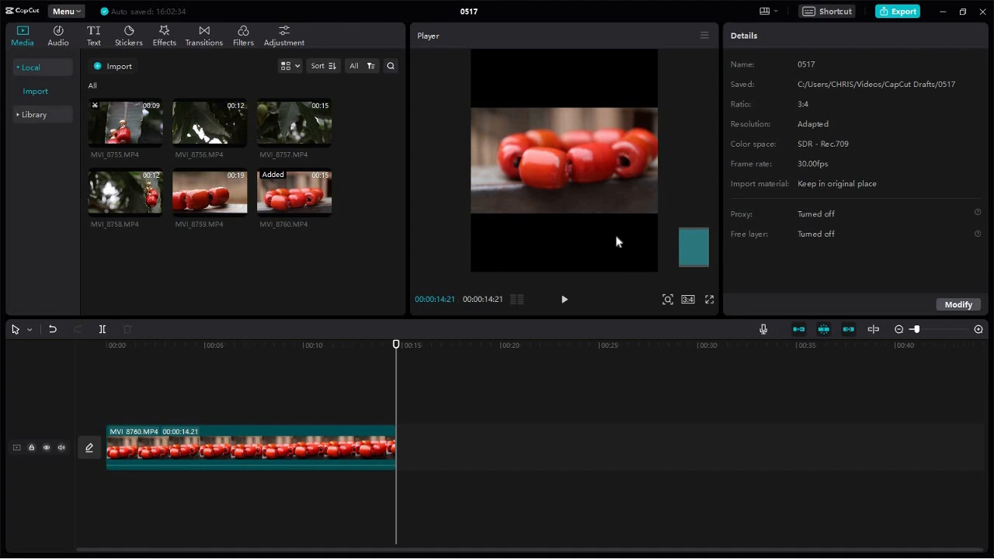
click(687, 299)
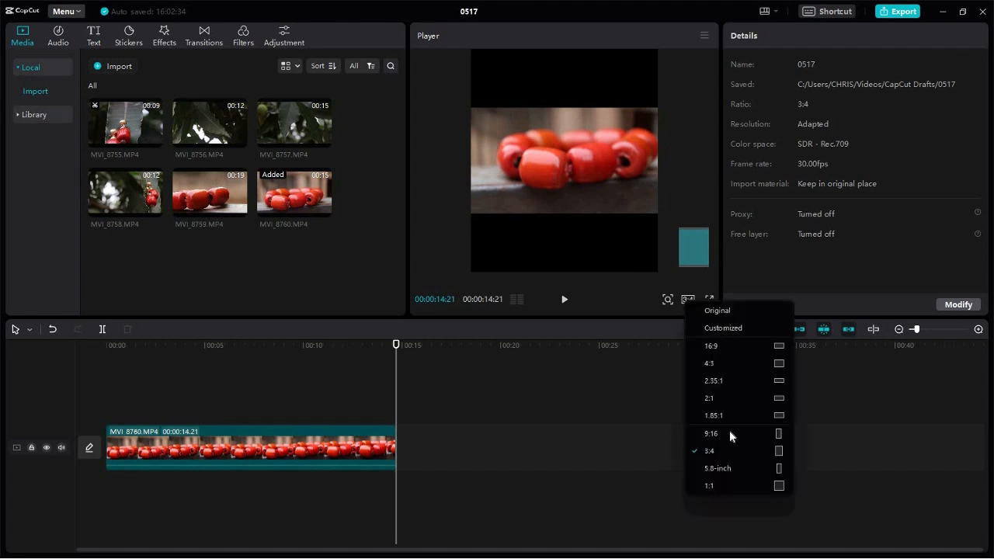
click(780, 437)
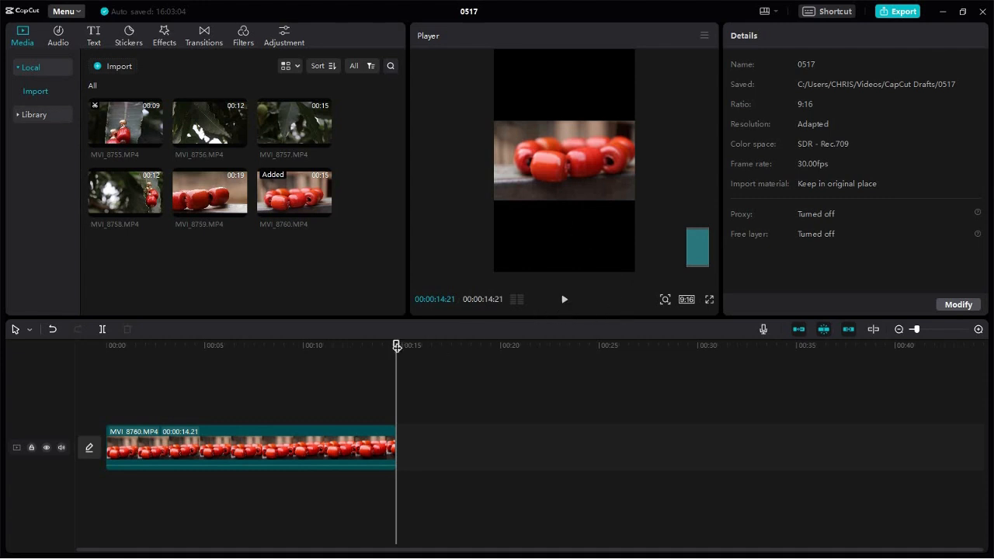
- Preview the 9:16 clip full screen from about eight seconds to 13 seconds, and return to the maximized editor
click(269, 351)
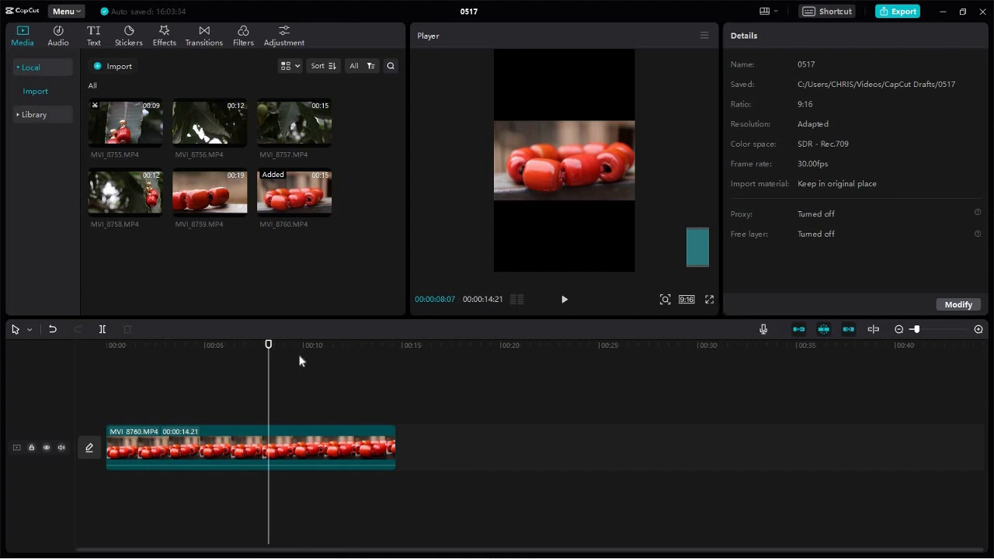
click(709, 301)
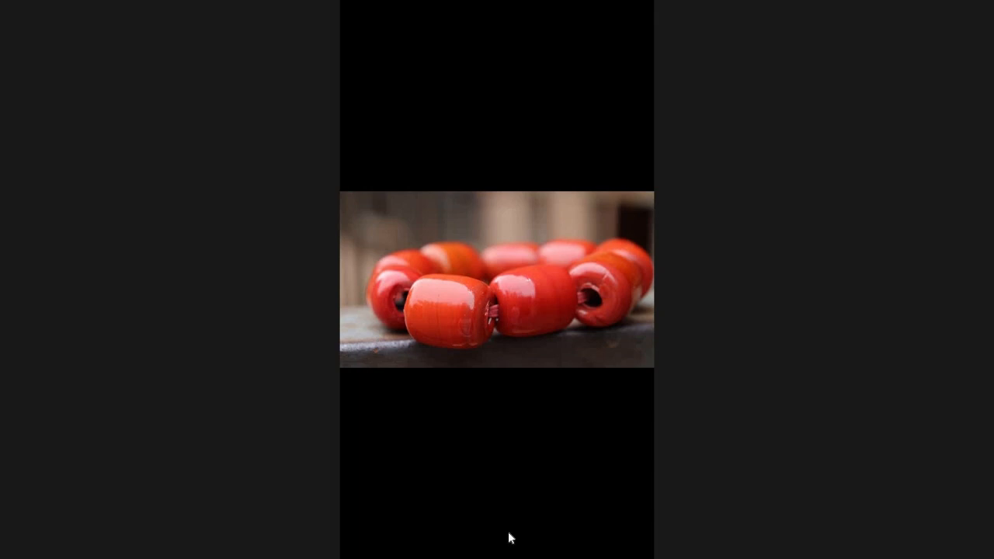
mouse_move(613, 474)
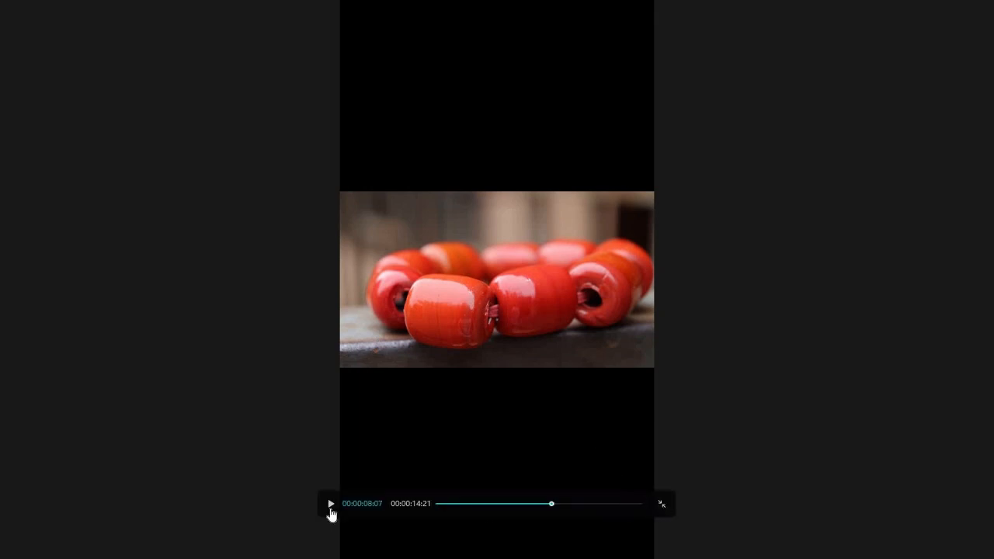
click(331, 506)
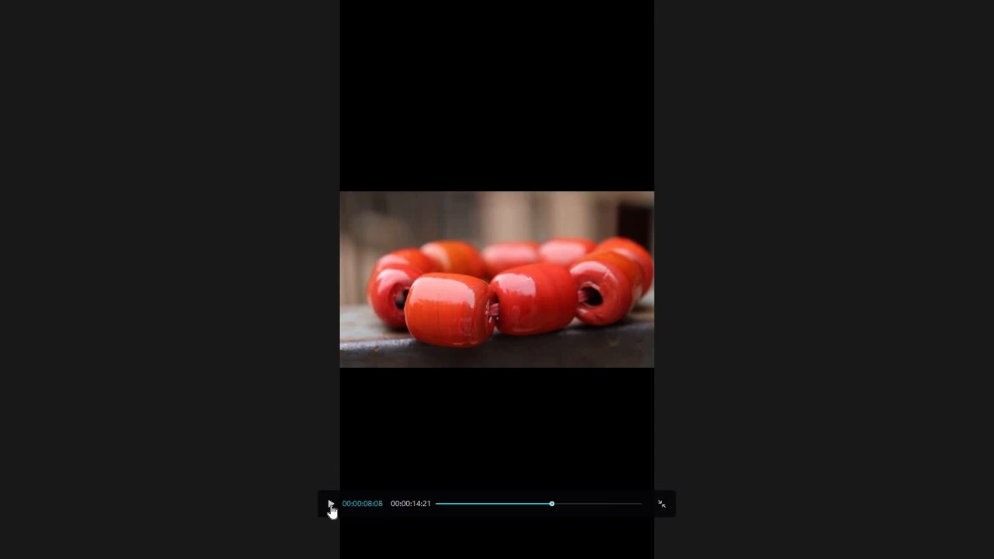
click(331, 506)
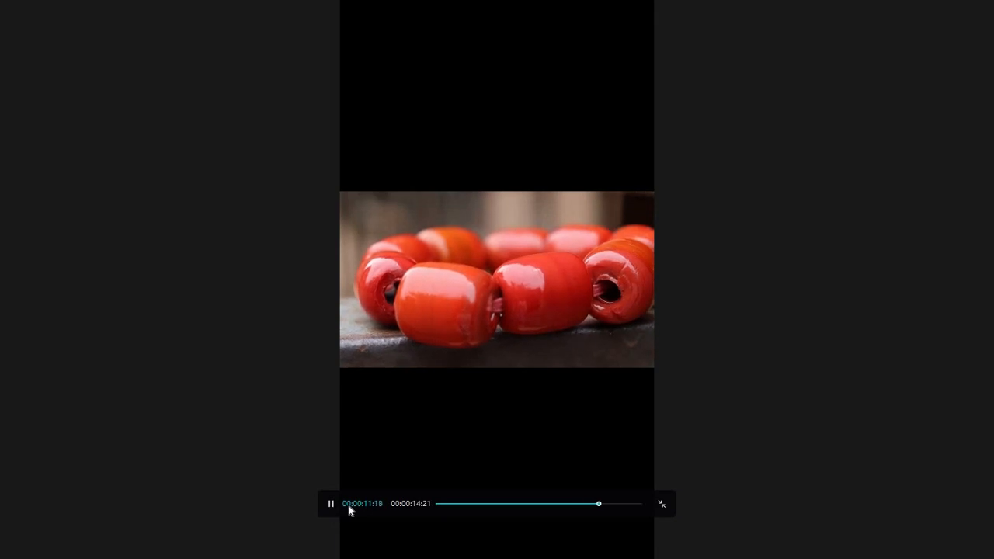
click(331, 505)
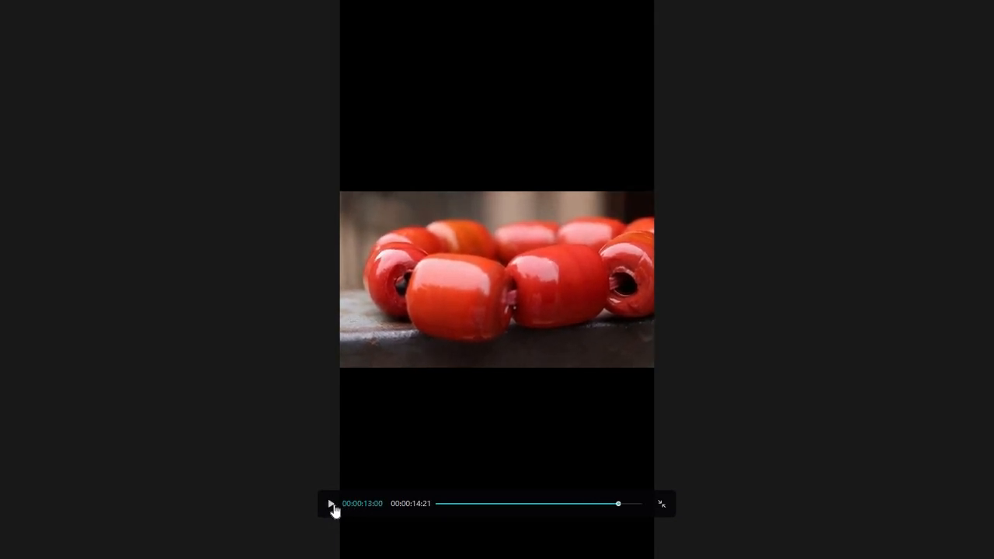
click(662, 507)
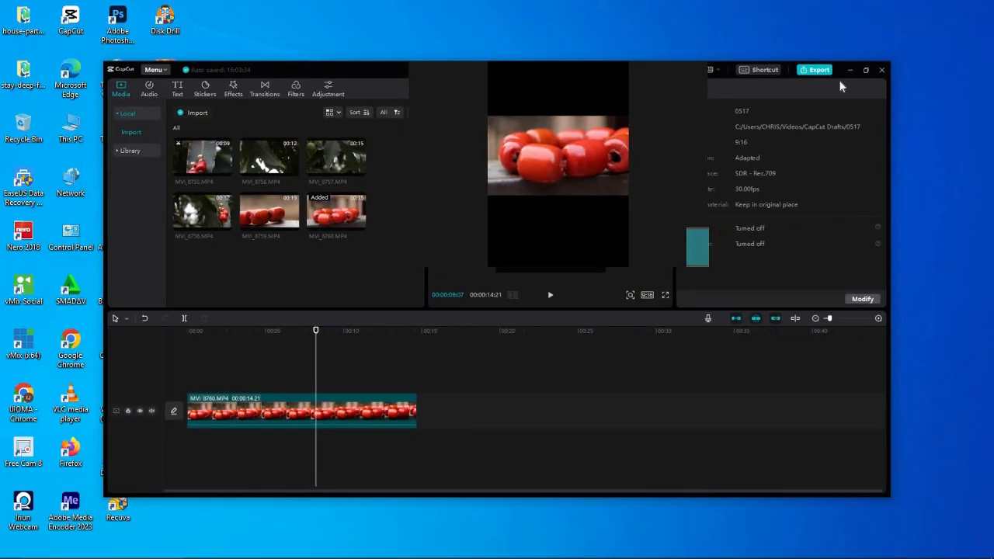
click(859, 73)
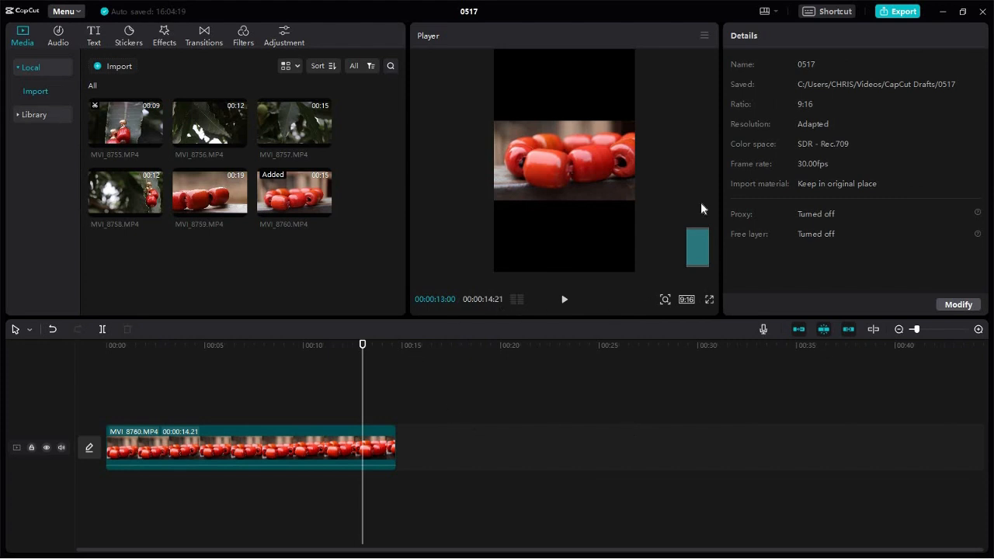
- View the paused 9:16 frame full screen once more and return to the maximized editing window
click(709, 301)
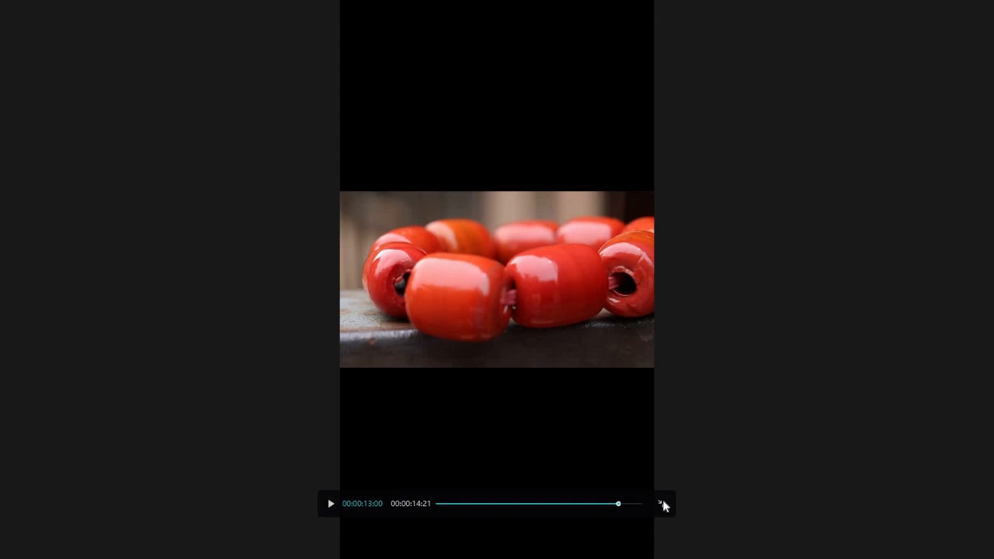
click(662, 504)
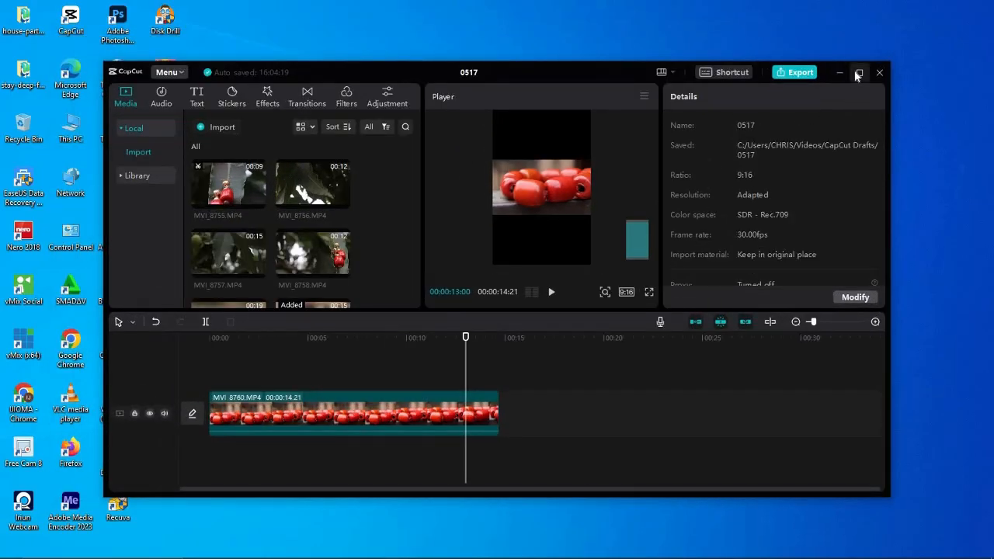
click(858, 73)
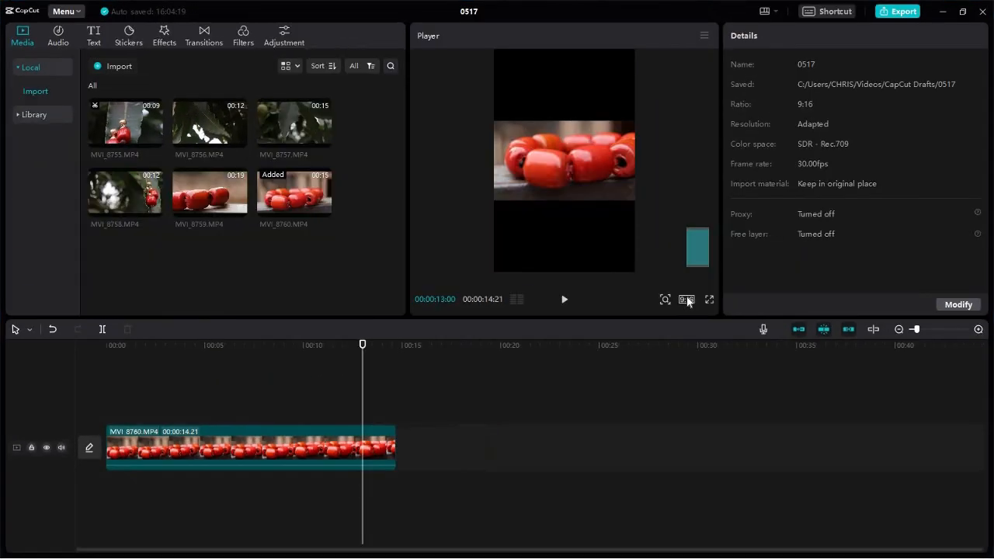
- Set the project's aspect ratio to Original and move the playhead back to about nine seconds
click(686, 300)
click(719, 308)
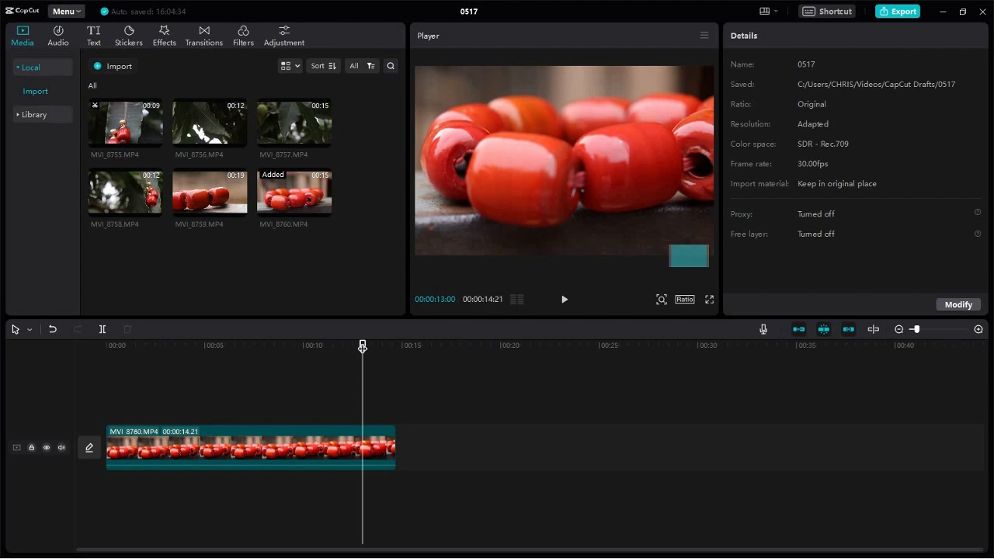
drag(362, 347, 282, 392)
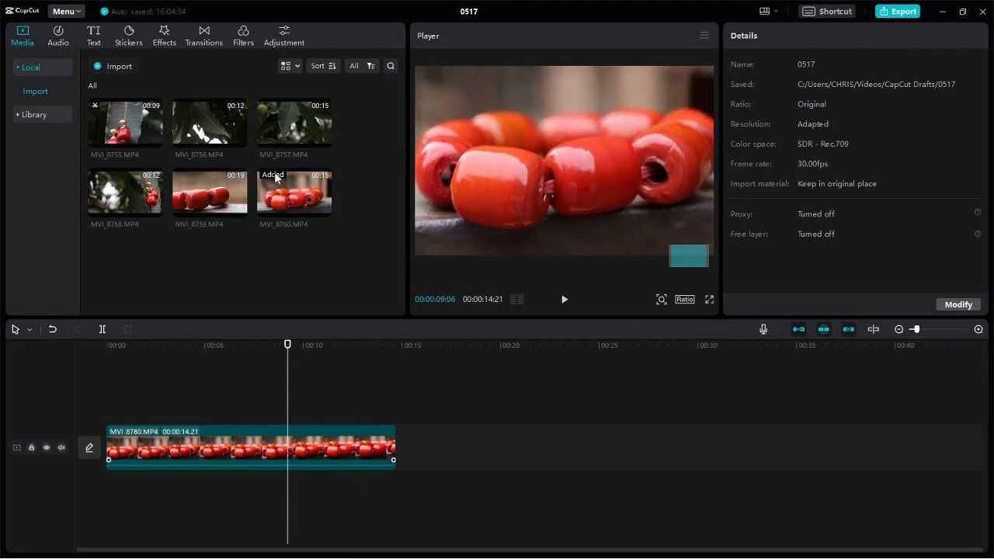
mouse_move(282, 183)
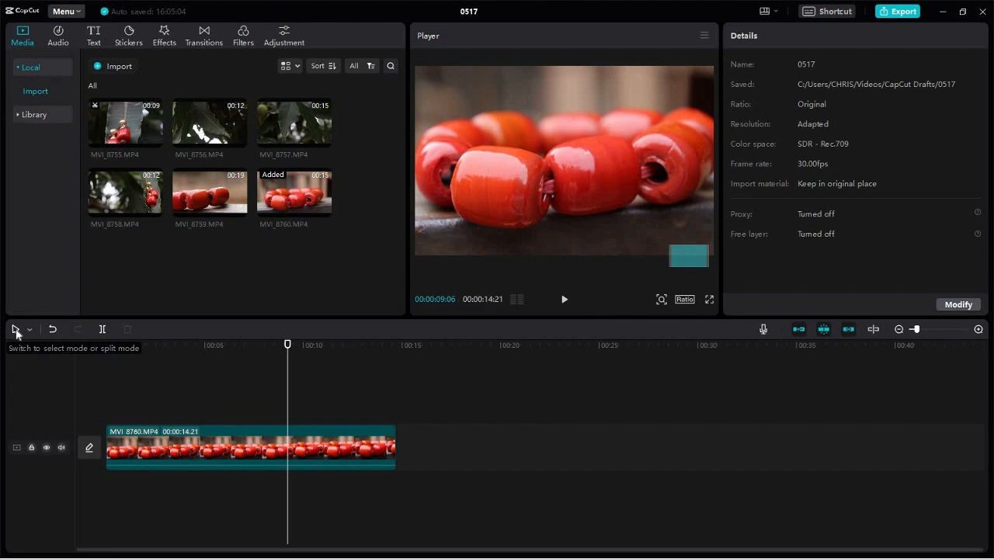
- Switch the timeline cursor to split mode and back to select mode
click(31, 329)
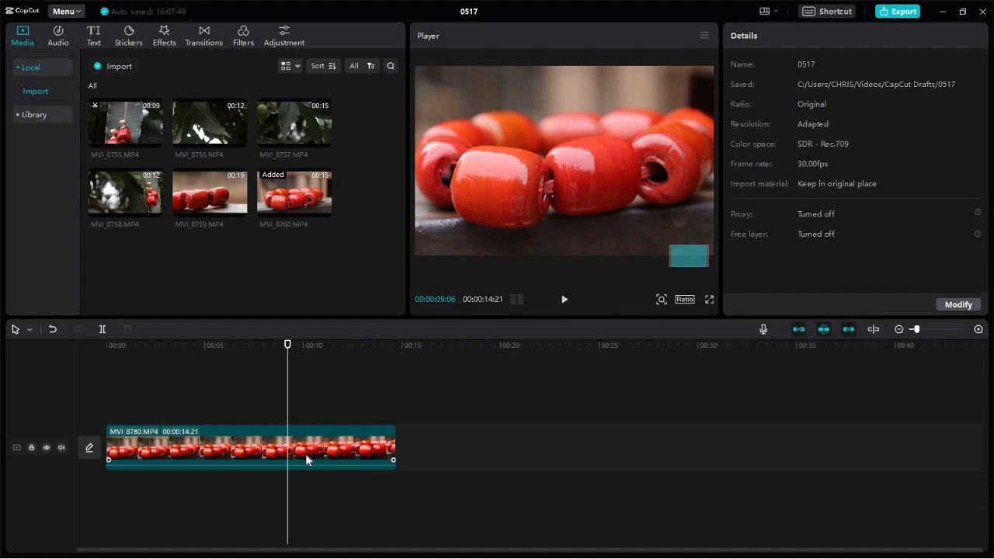
key(b)
key(a)
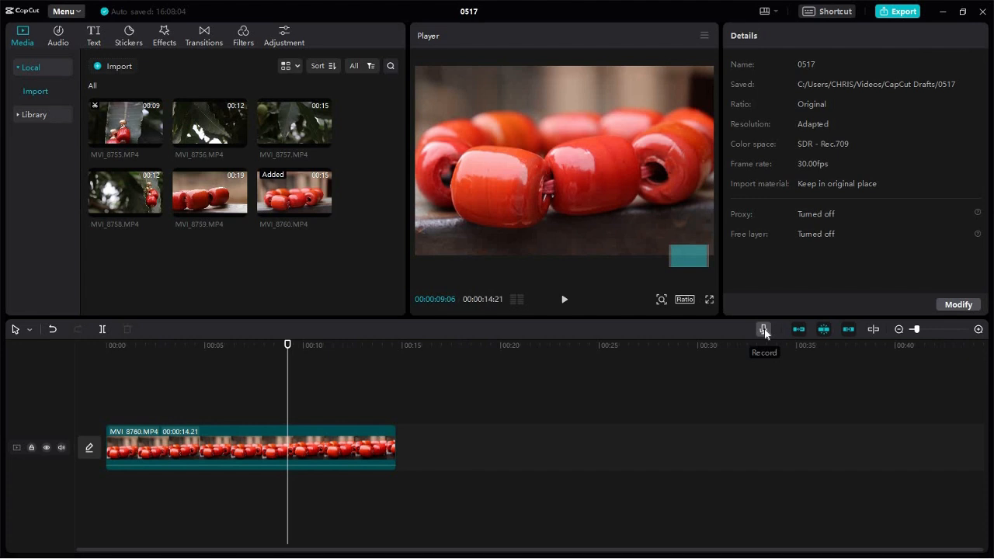
- Open voice recording at the clip's end, keep Microphone (USBAudio1.0) as the input device, and enable Echo reduction
click(466, 345)
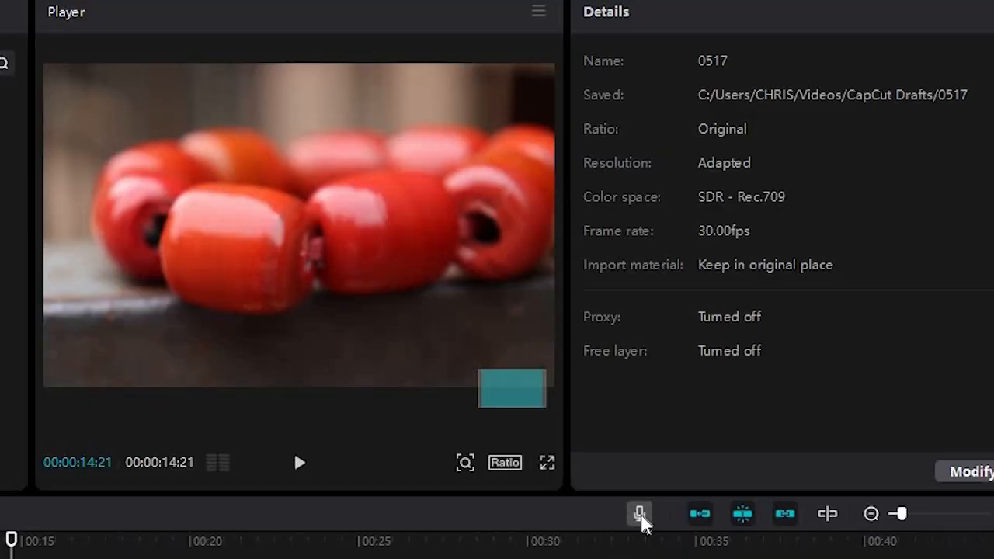
click(763, 330)
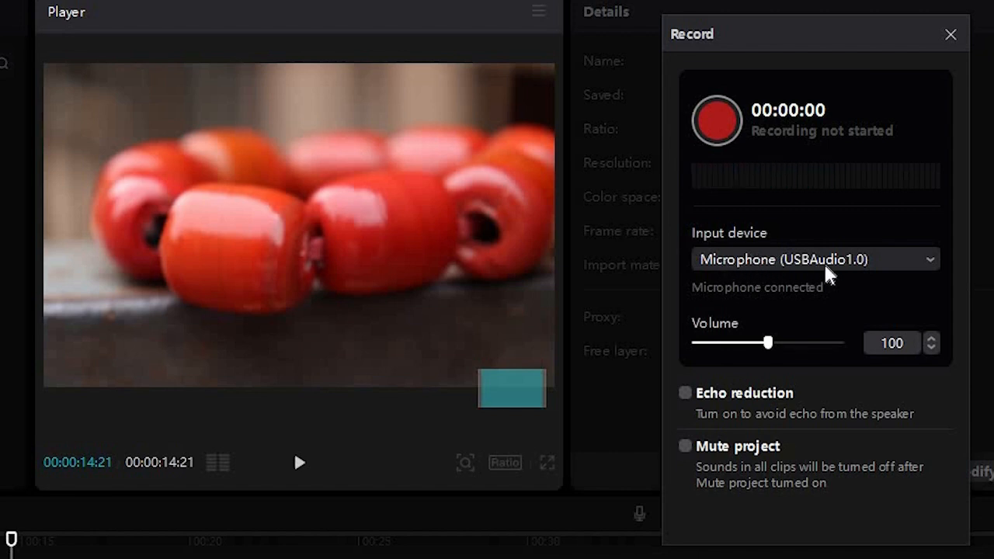
click(930, 262)
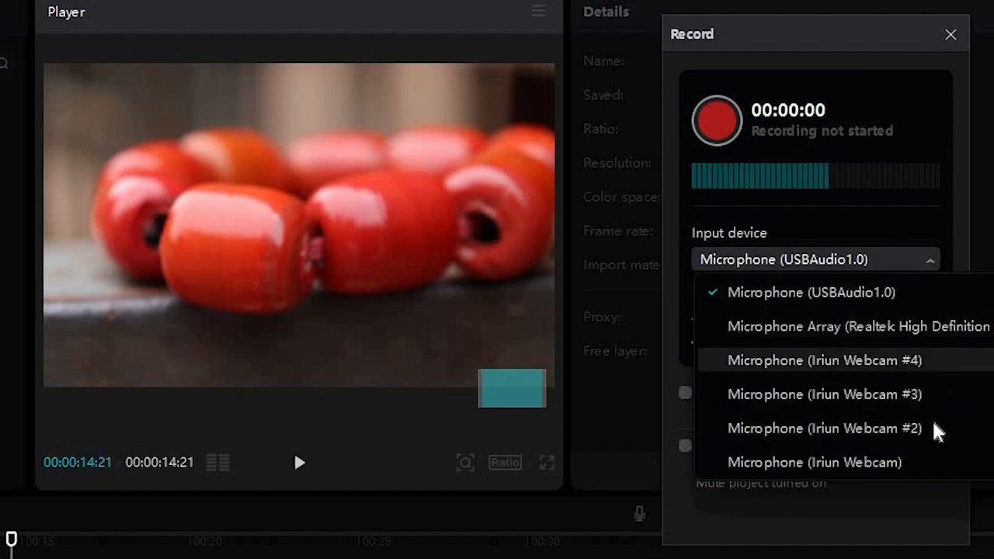
click(968, 264)
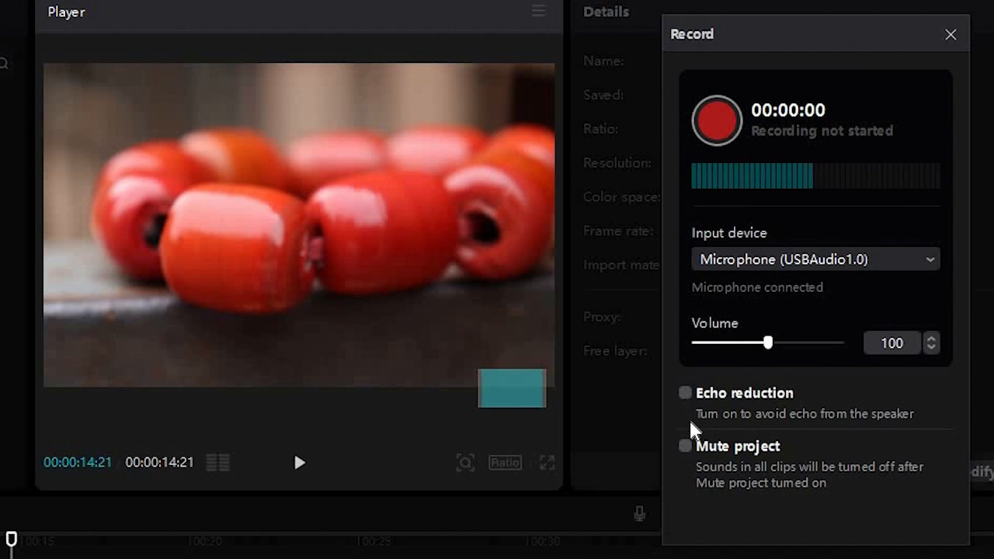
click(685, 394)
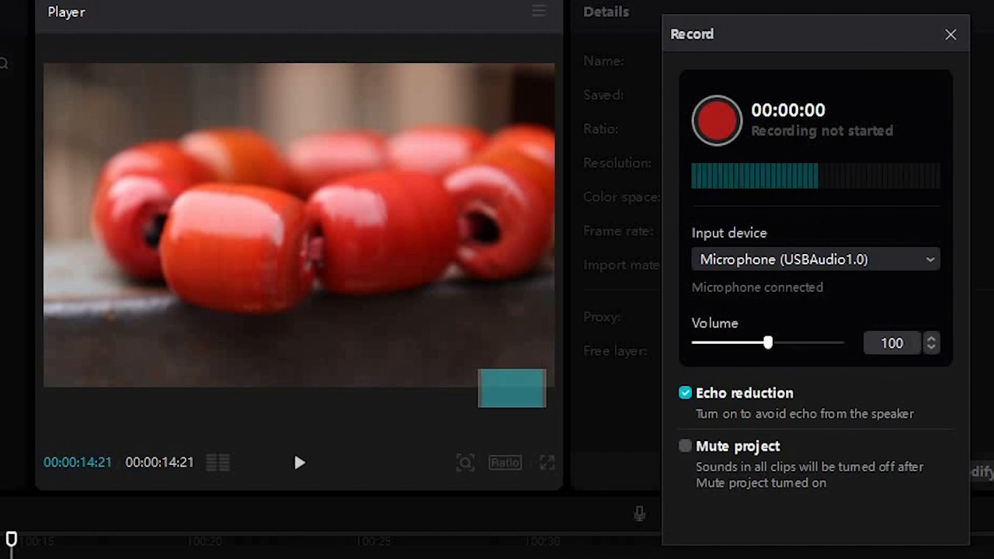
- Raise the recording volume stepwise to 108 and lower it back to 100
click(931, 338)
click(930, 338)
click(931, 339)
click(931, 339)
click(931, 339)
click(931, 339)
click(931, 338)
click(931, 338)
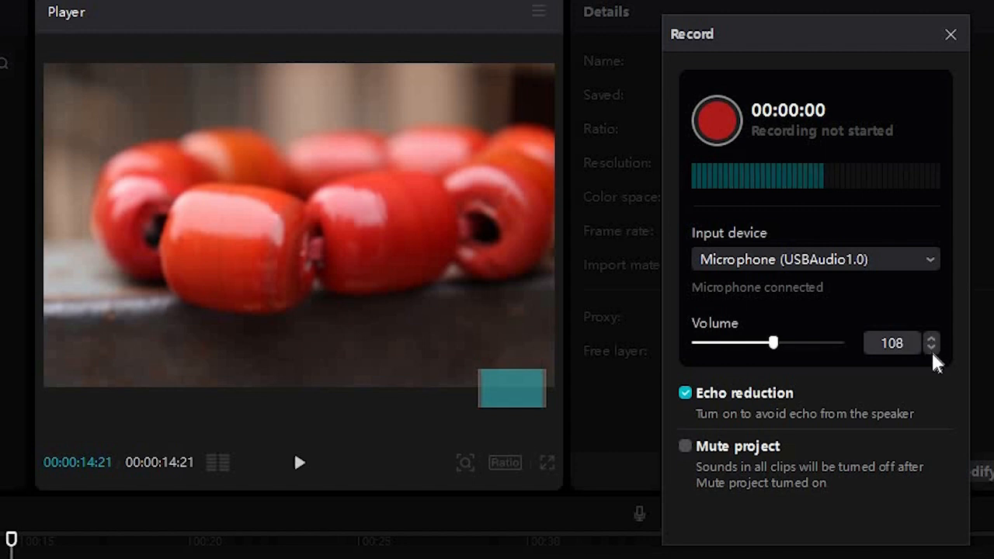
click(930, 347)
click(931, 347)
click(931, 347)
click(931, 347)
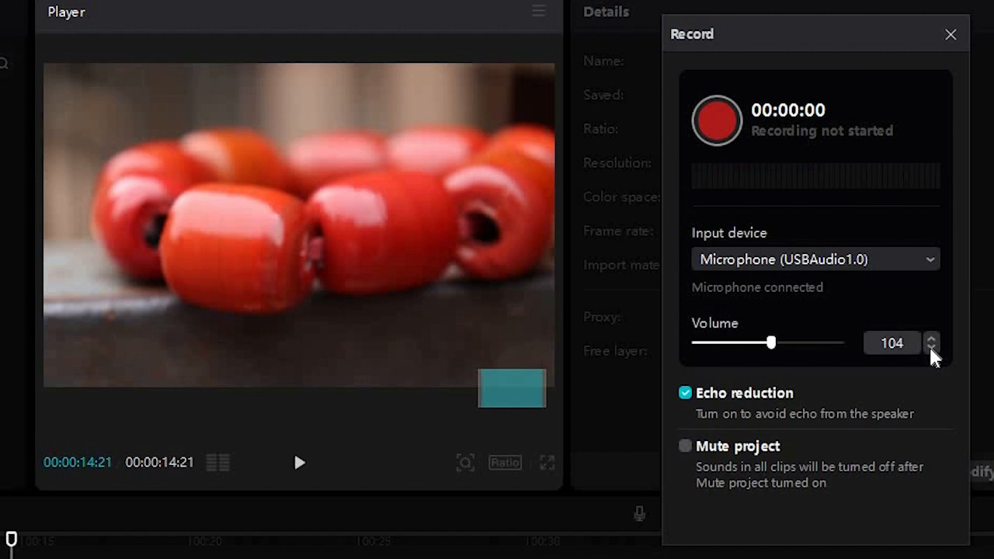
click(931, 347)
click(931, 347)
click(931, 347)
click(930, 347)
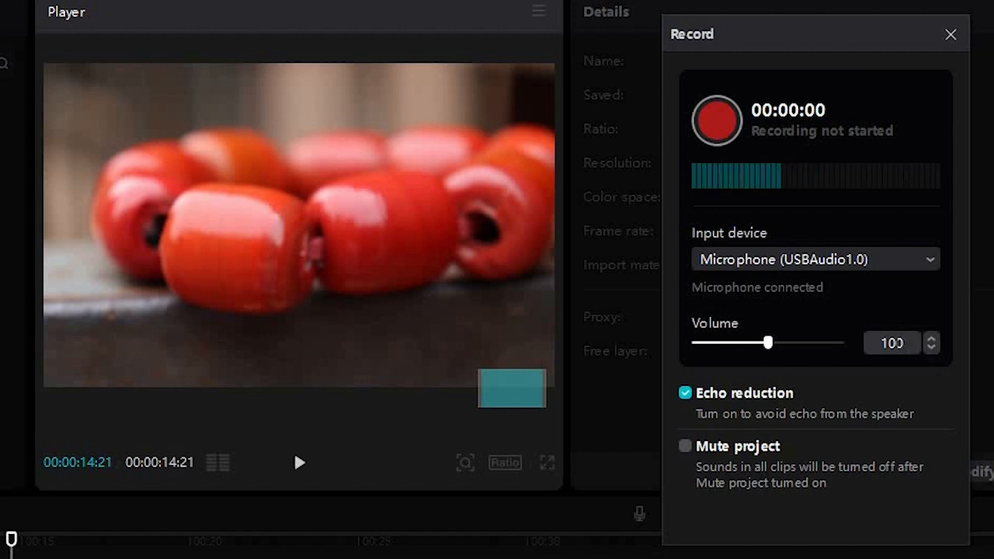
- Set the recording volume to 50 and raise it to 200
click(833, 351)
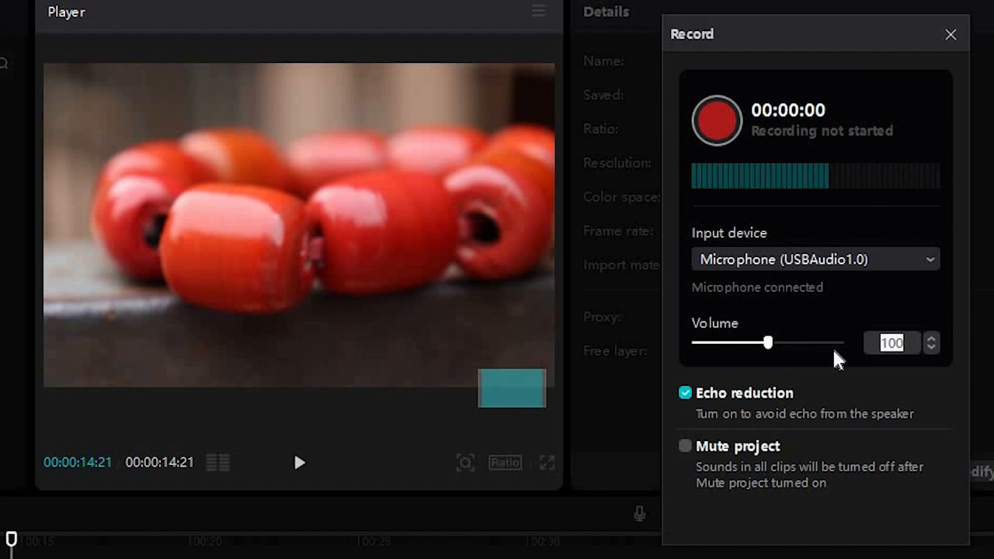
text(50)
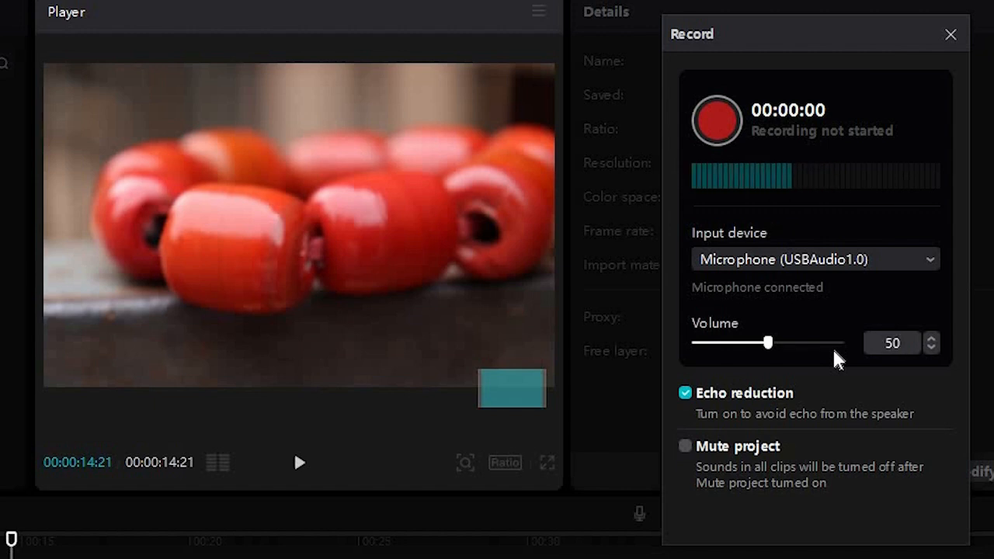
key(Return)
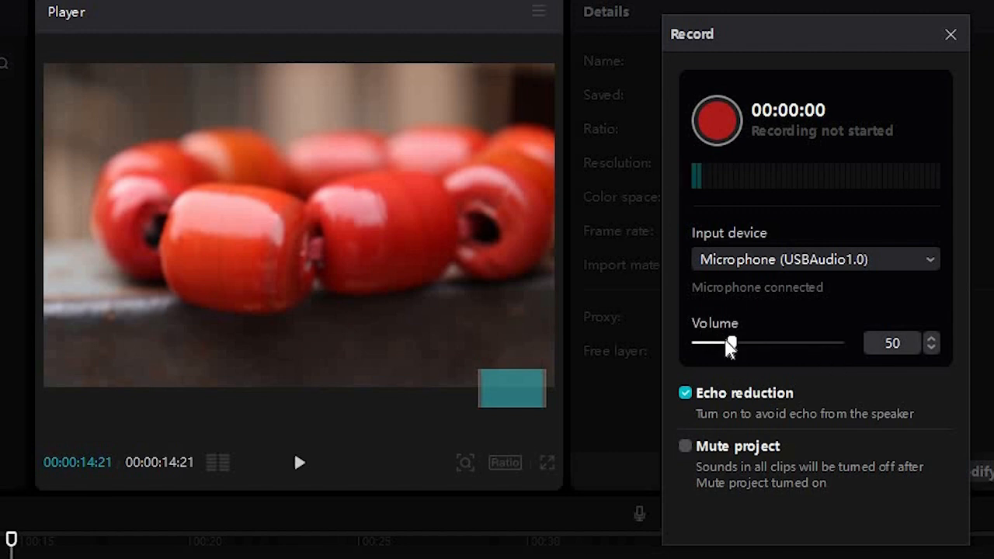
click(822, 345)
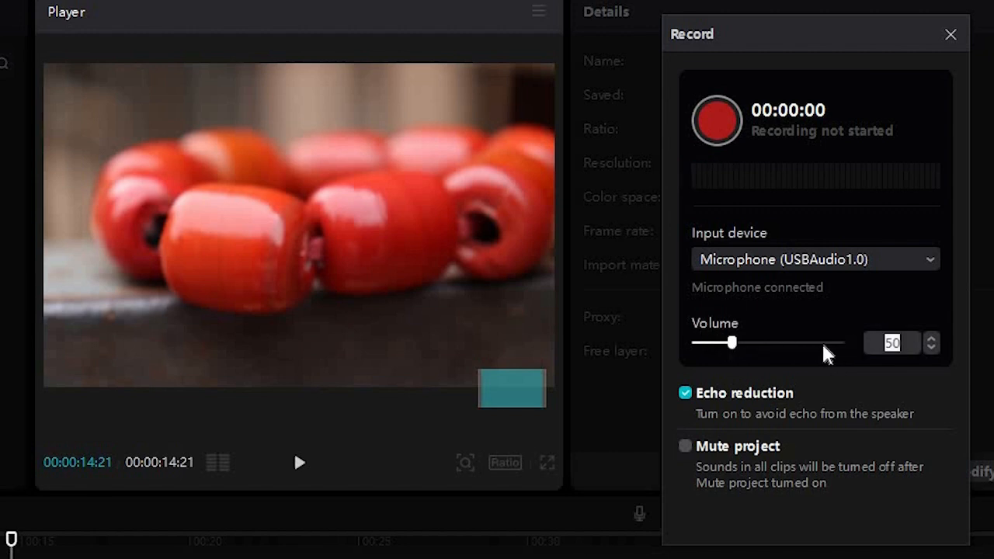
click(823, 345)
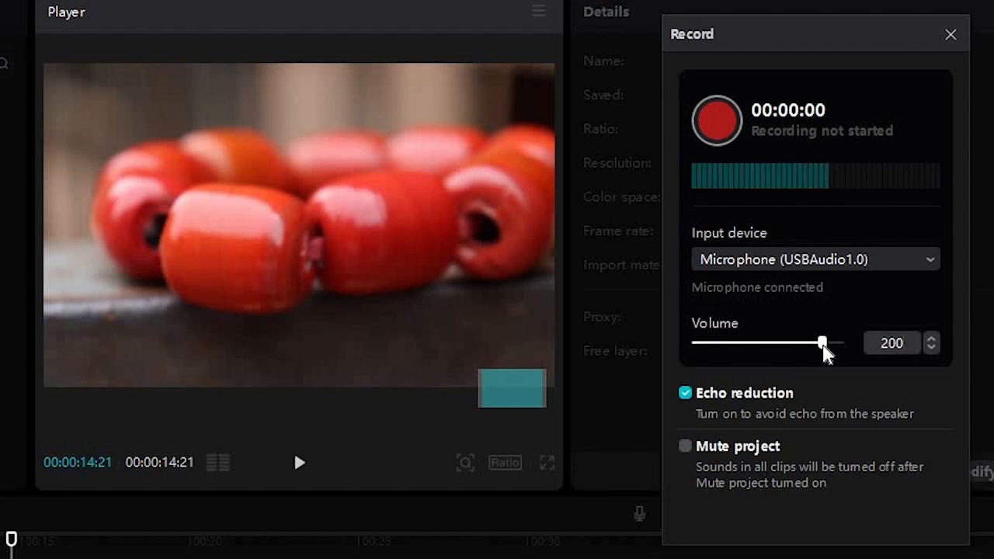
- Set the recording volume to 100
key(BackSpace)
key(BackSpace)
key(BackSpace)
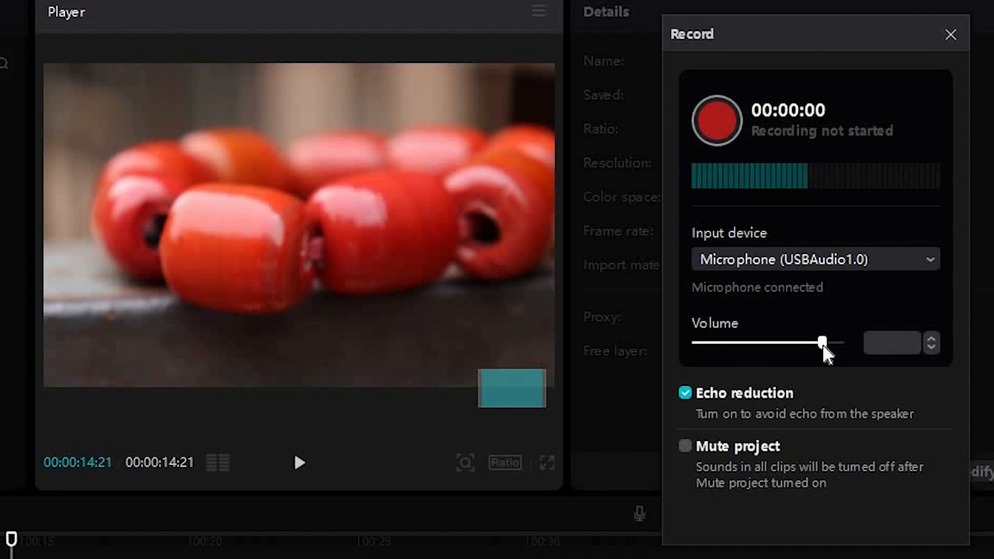
text(100)
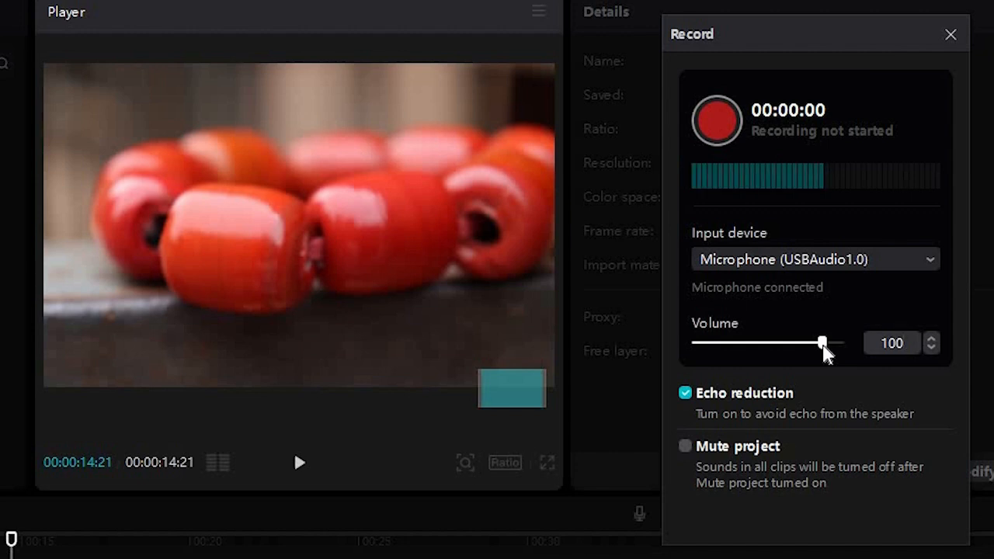
key(Return)
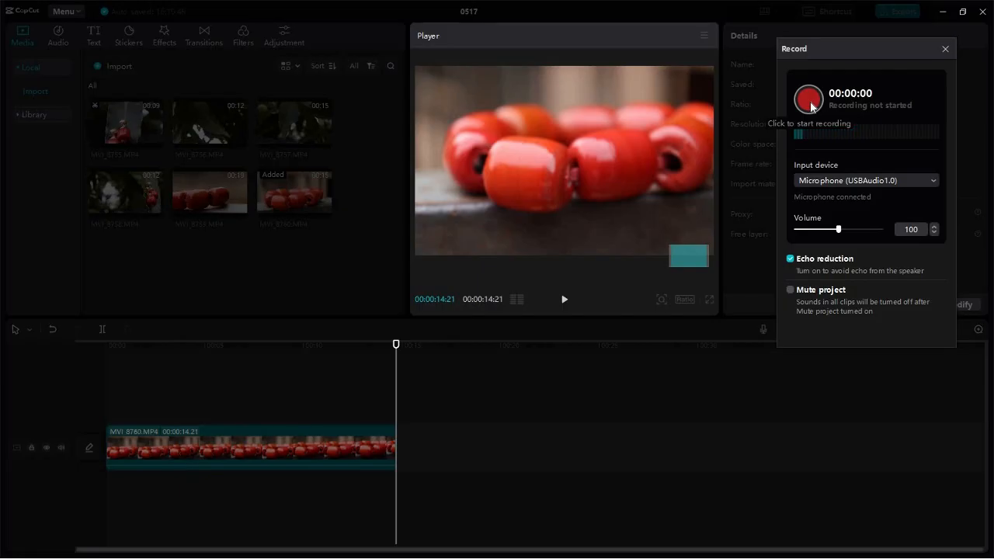
- Record a voice-over of about 10 seconds and play it back from the end of the video clip
click(718, 126)
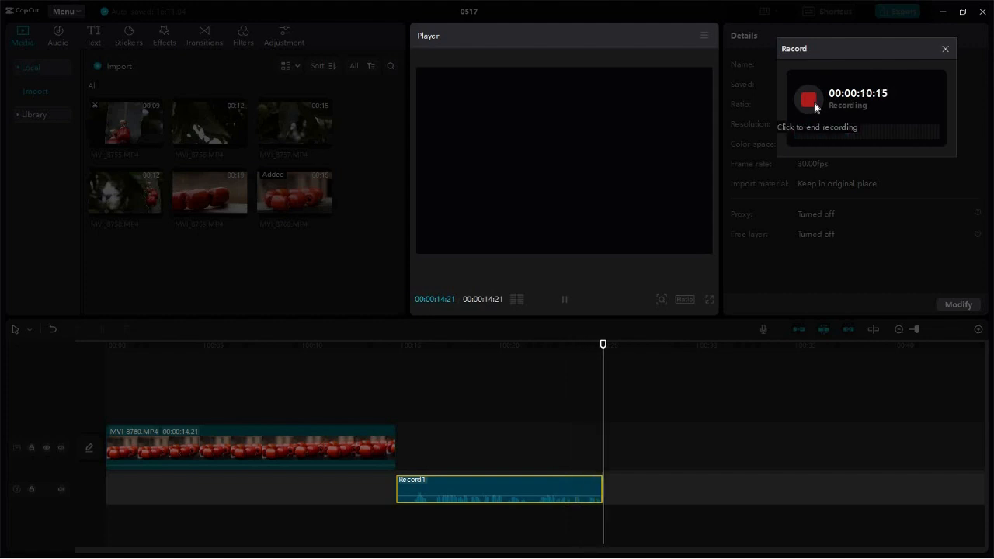
click(809, 101)
click(945, 48)
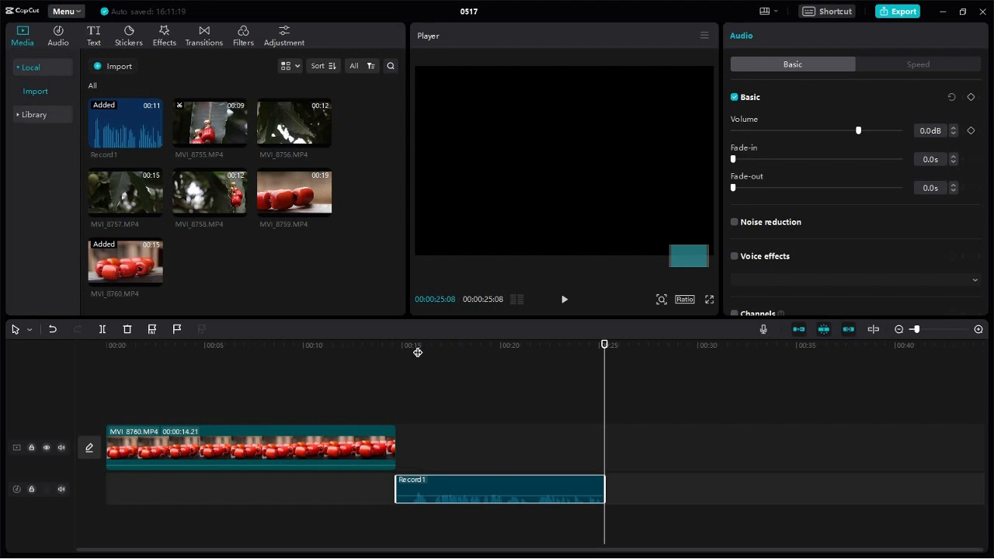
mouse_move(418, 353)
mouse_down()
mouse_move(374, 330)
mouse_move(422, 338)
mouse_move(401, 345)
mouse_up()
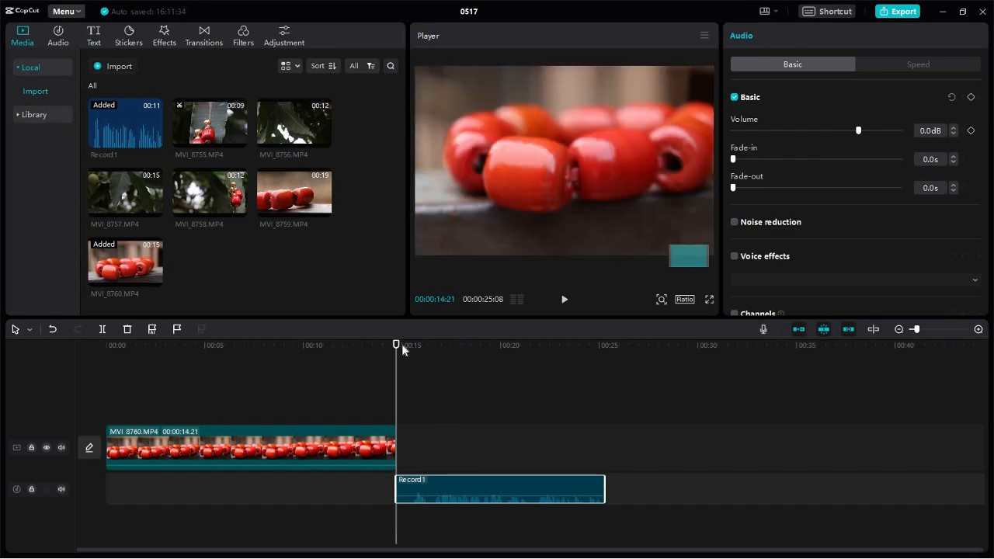
key(space)
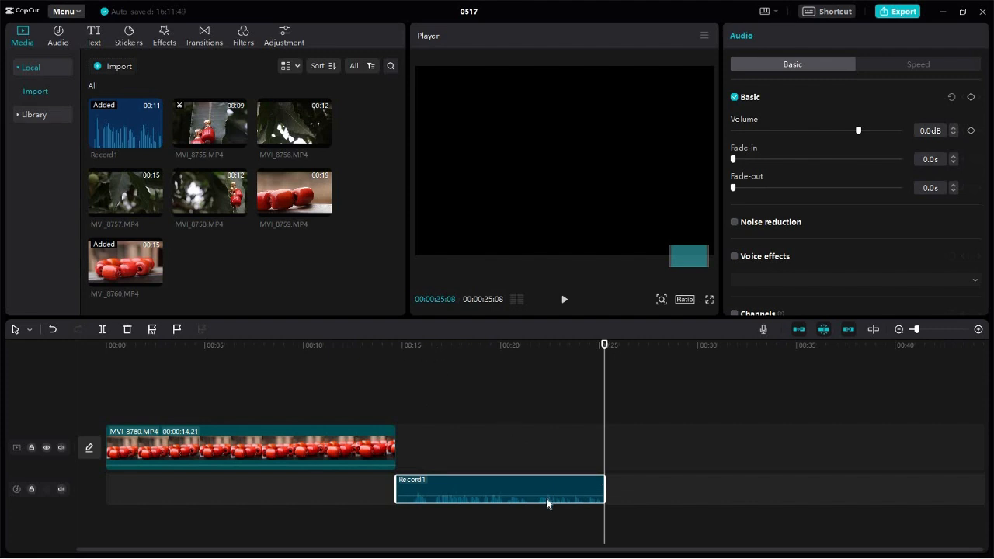
- Move the Record1 audio clip beneath the video clip and back near the video's end
drag(546, 497, 229, 508)
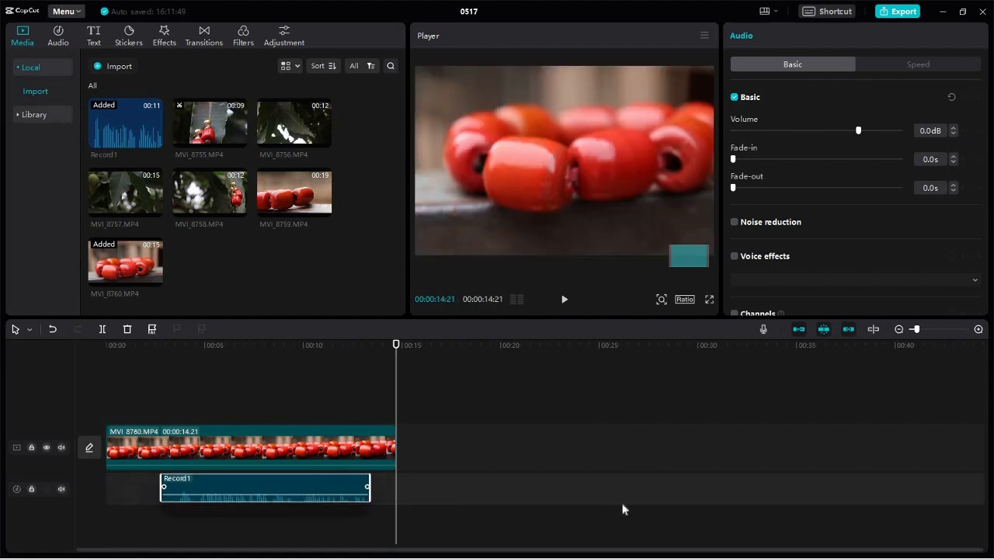
drag(622, 509, 543, 509)
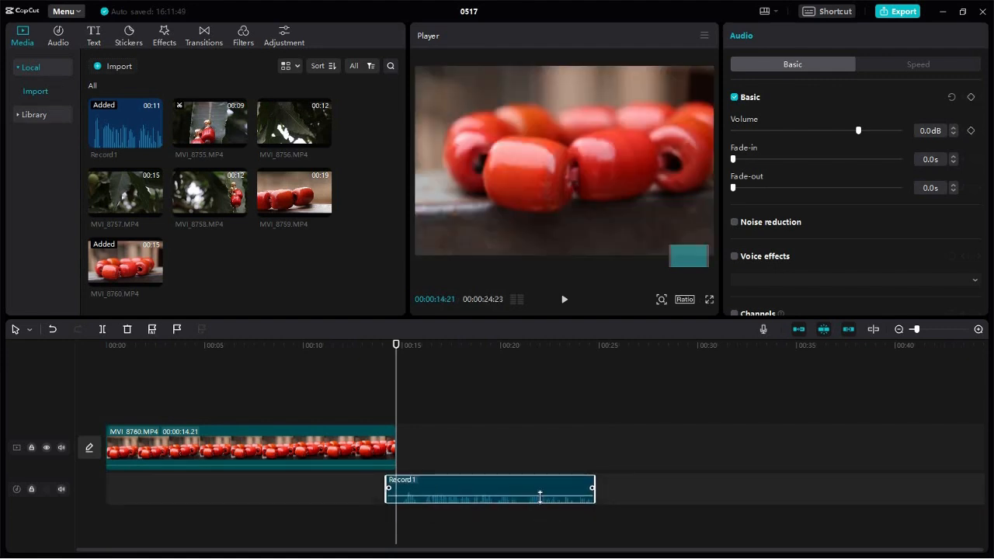
- Toggle the main track magnet off and on several times, leaving it turned on
click(798, 330)
click(798, 331)
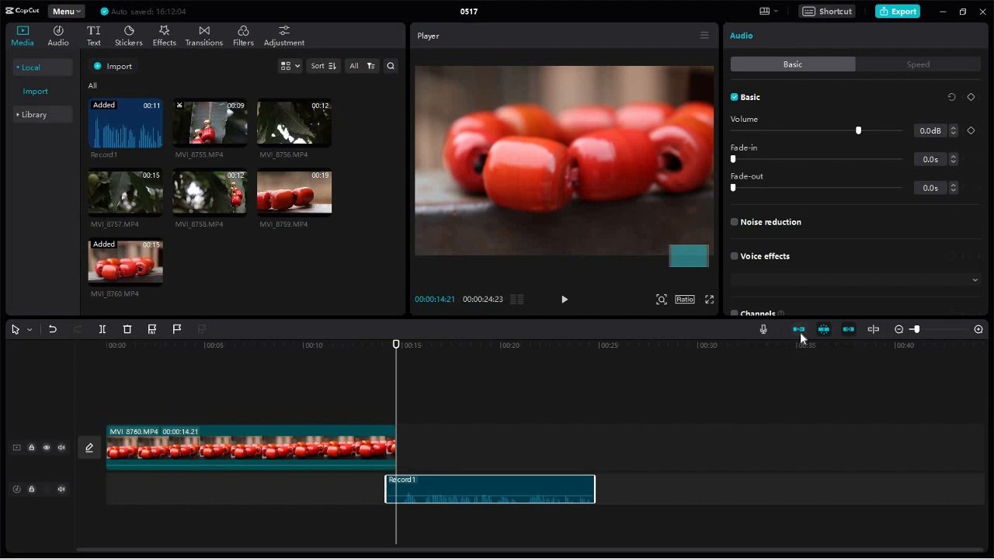
click(799, 330)
click(799, 330)
click(799, 330)
click(800, 330)
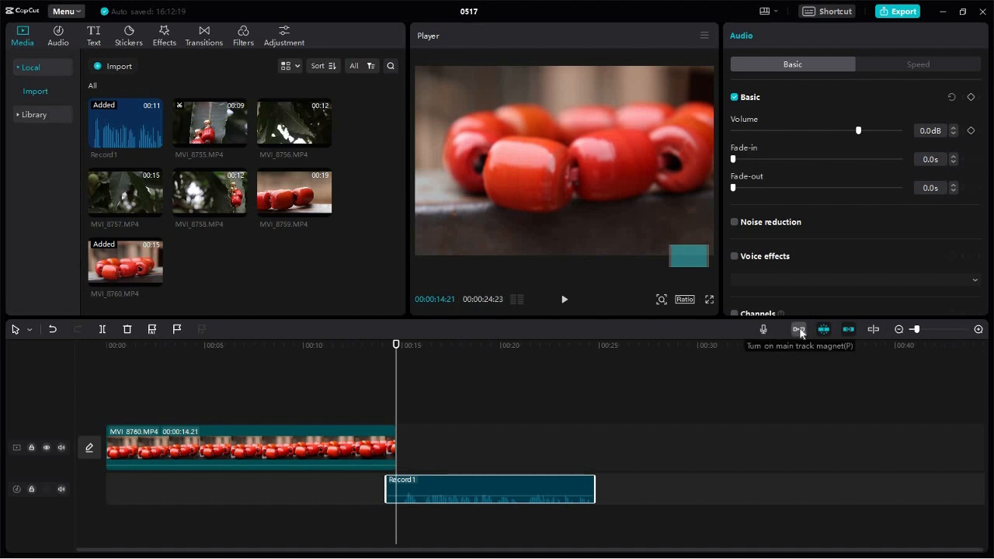
click(800, 330)
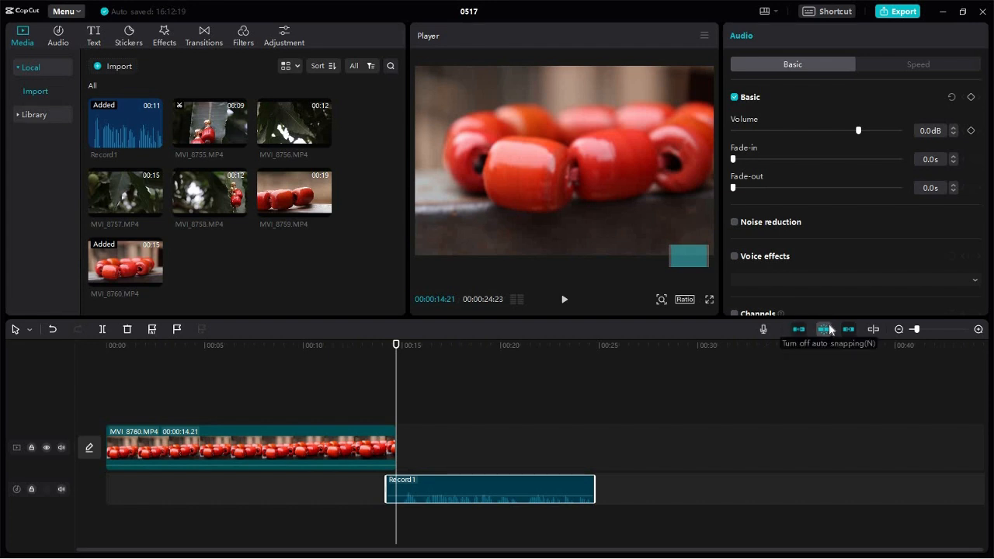
- Turn off auto snapping and move the playhead and the Record1 clip freely around the area past the video's end
click(827, 329)
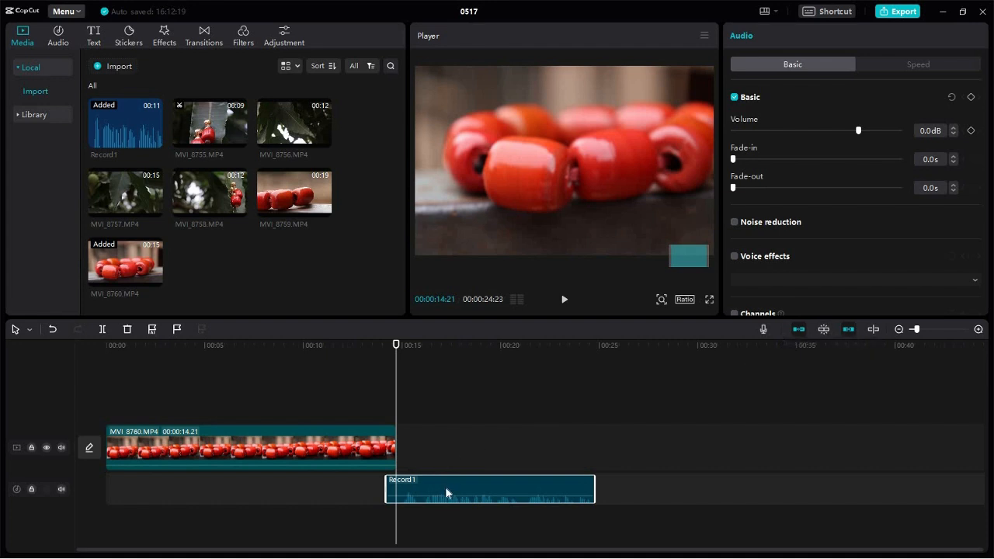
drag(489, 493, 579, 494)
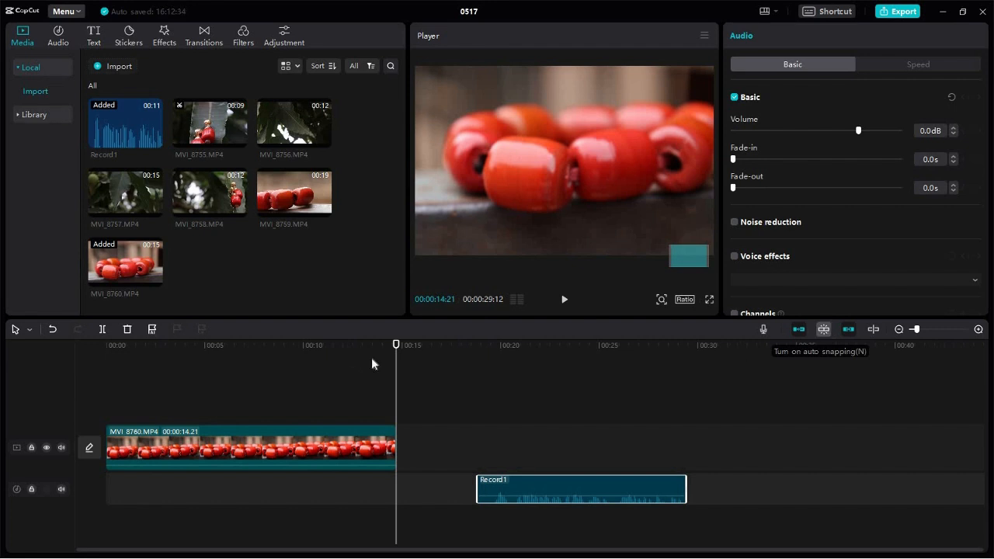
drag(397, 345, 429, 345)
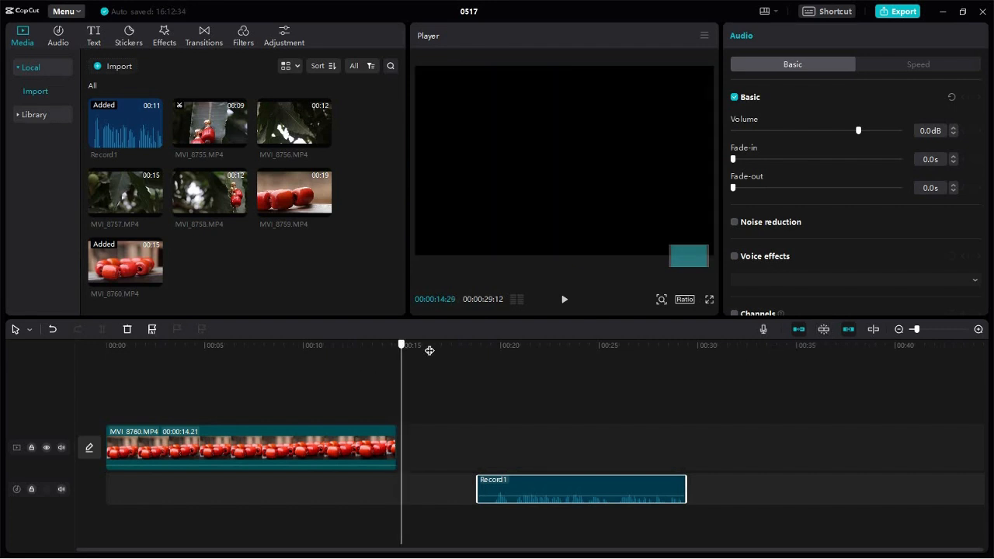
click(535, 497)
drag(541, 490, 419, 490)
drag(482, 487, 492, 487)
mouse_move(491, 487)
mouse_down()
mouse_move(435, 487)
mouse_move(489, 487)
mouse_up()
drag(418, 490, 477, 487)
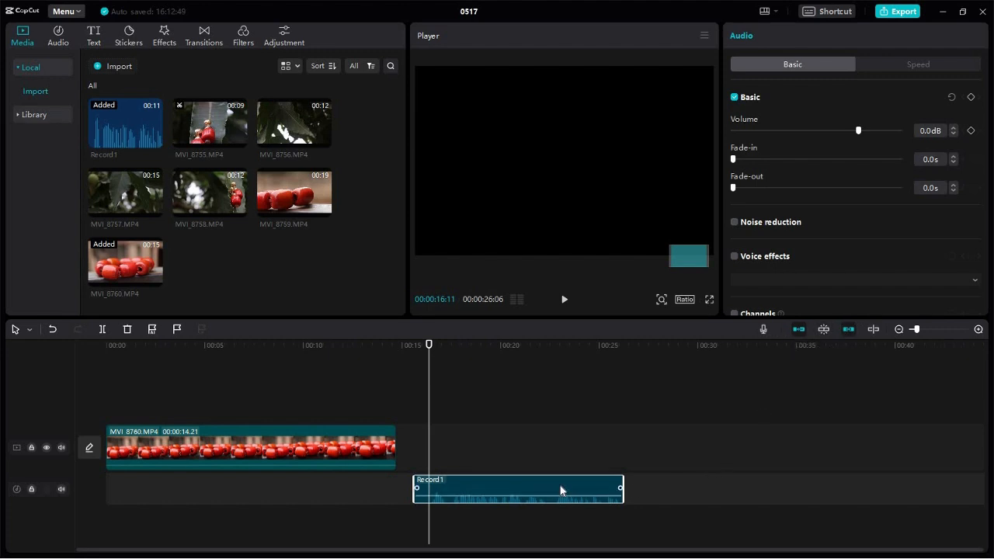
- Turn auto snapping back on and snap the start of the Record1 clip to the end of the video clip
drag(560, 485, 539, 487)
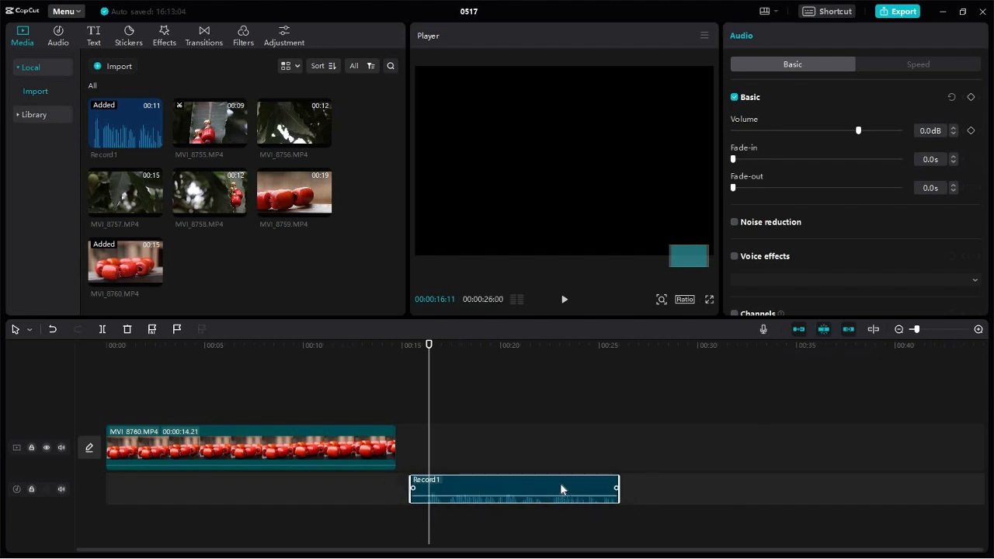
mouse_move(556, 483)
mouse_down()
mouse_move(537, 486)
mouse_move(549, 493)
mouse_up()
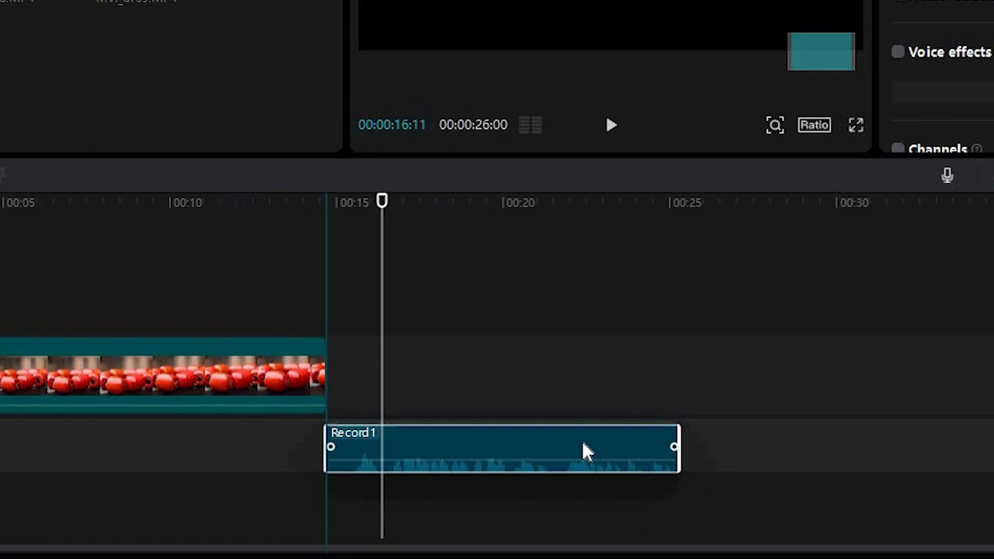
drag(584, 447, 585, 447)
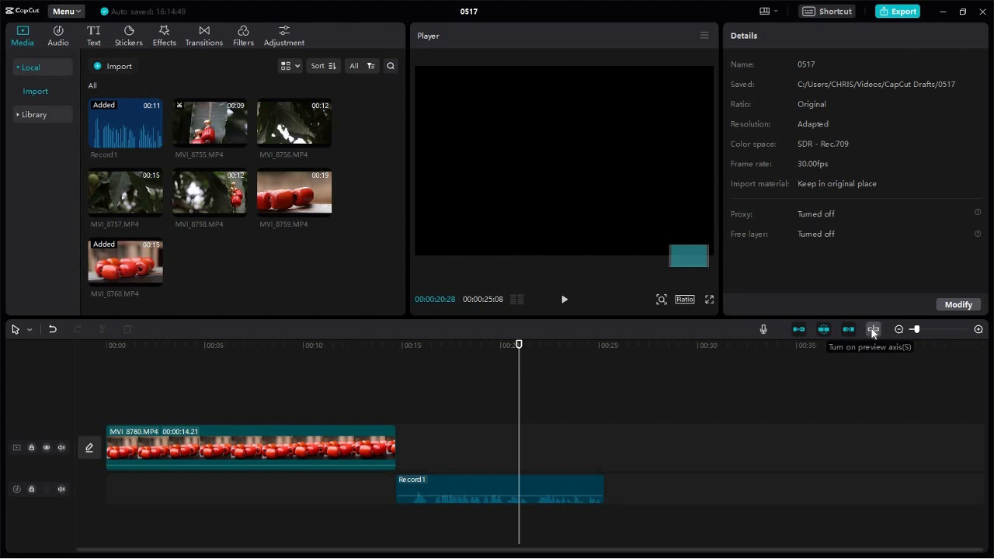
- Turn on the preview axis, skim along the timeline and select the MVI_8760.MP4 clip
click(872, 331)
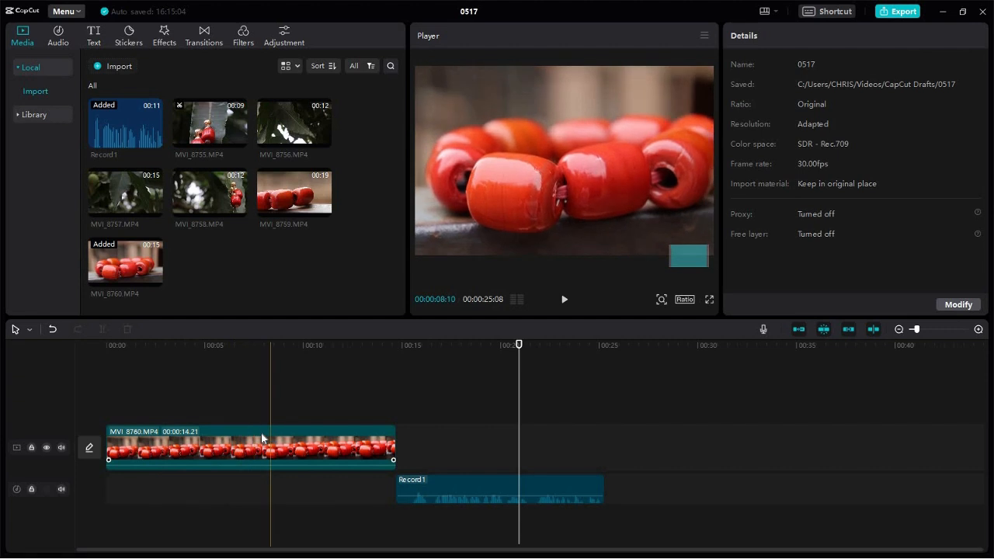
click(303, 432)
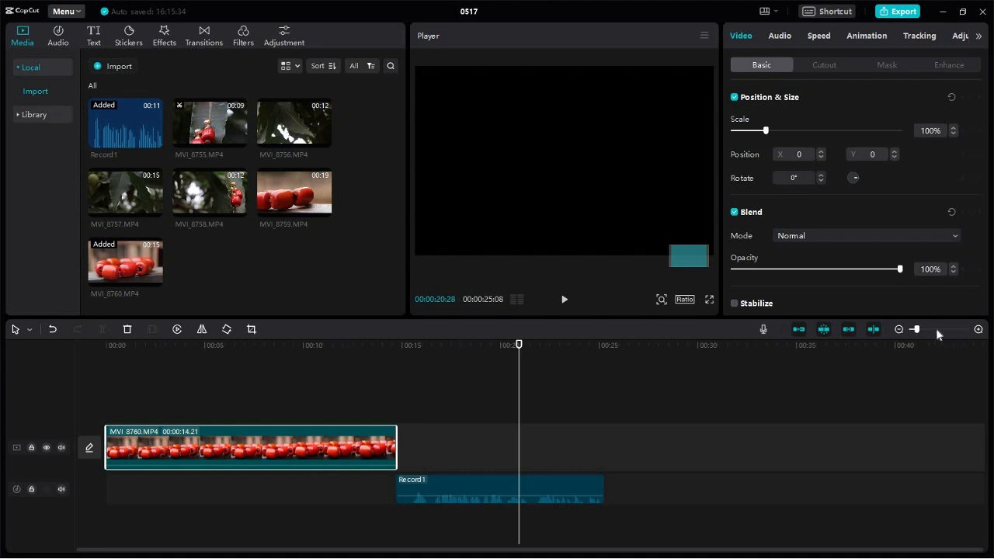
- Change the timeline zoom in both directions, ending fully zoomed out
drag(937, 329, 904, 331)
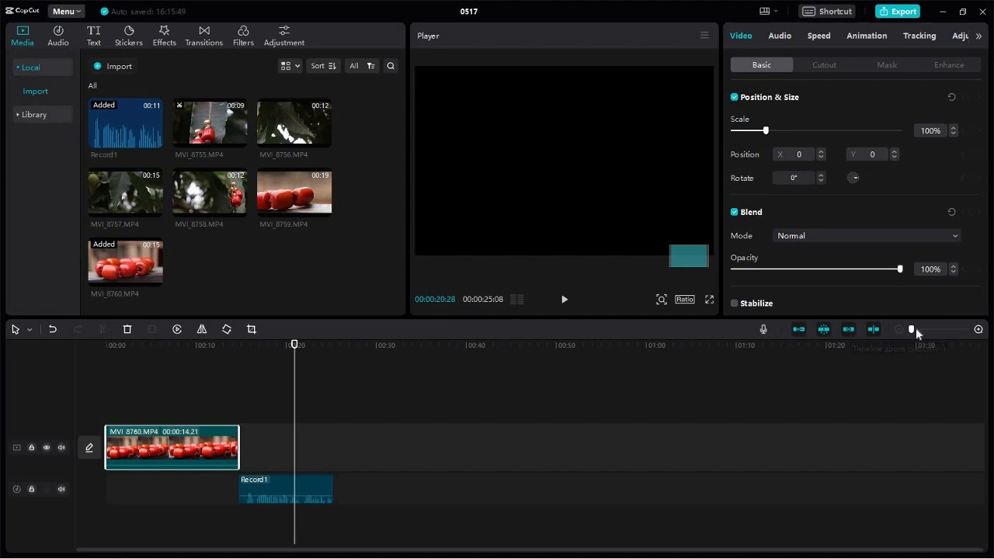
click(916, 327)
drag(917, 330, 887, 329)
click(932, 330)
drag(932, 330, 910, 329)
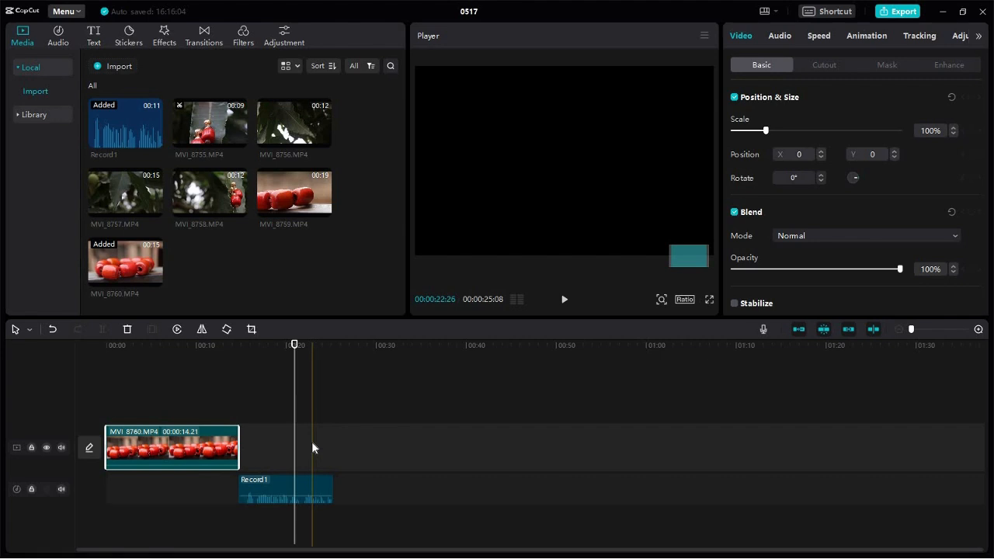
- Zoom the timeline in and out again until the ruler is labelled every five seconds and both clips fit
scroll(312, 444, up, 2)
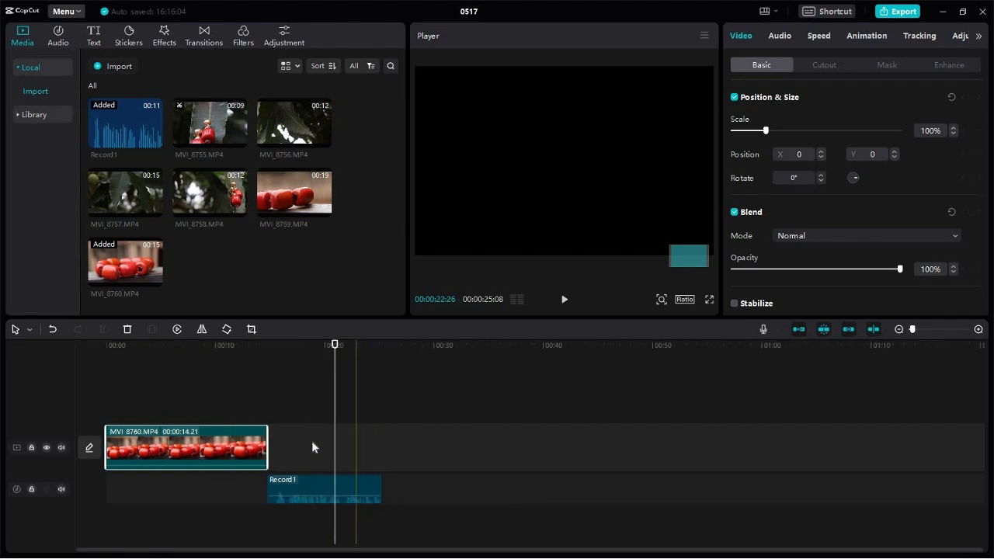
scroll(312, 440, up, 2)
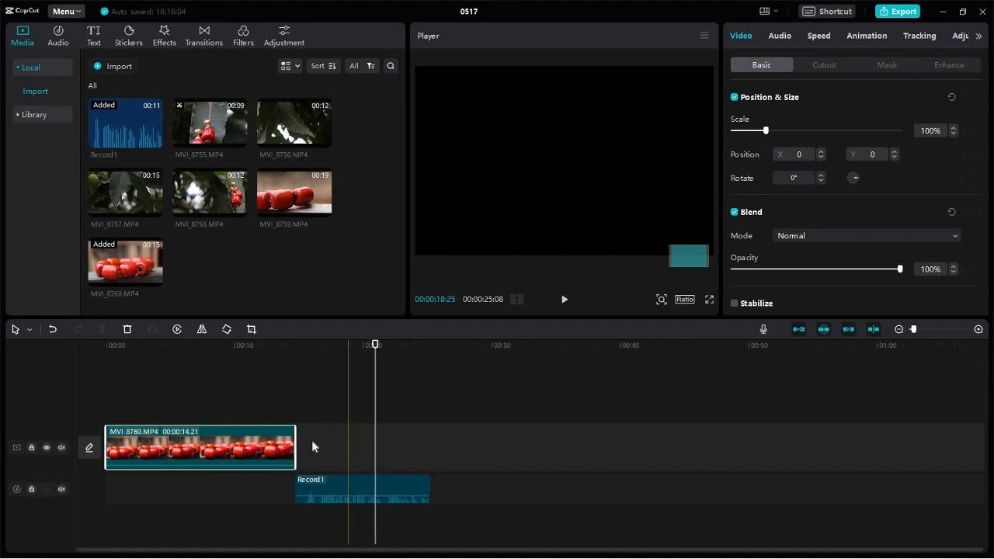
scroll(342, 443, up, 2)
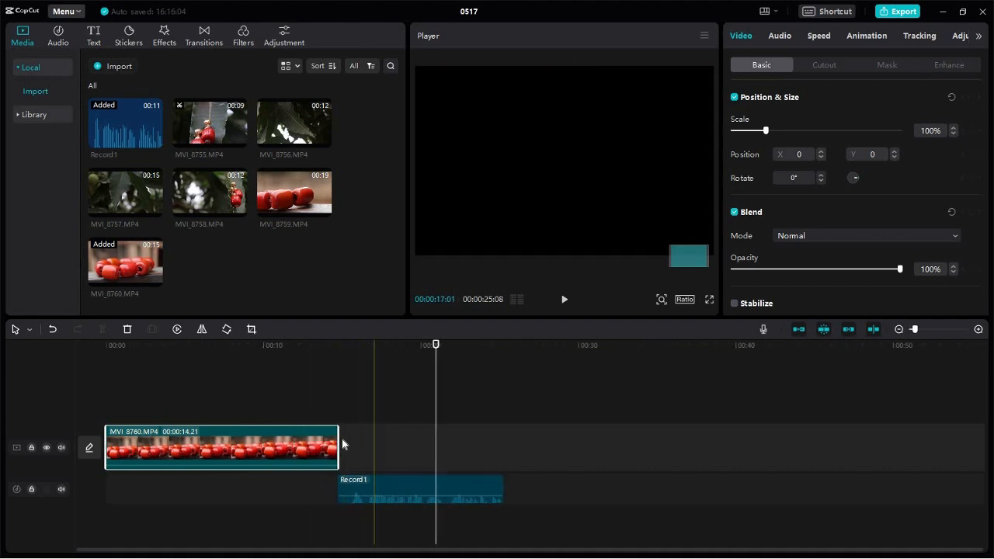
scroll(342, 443, up, 3)
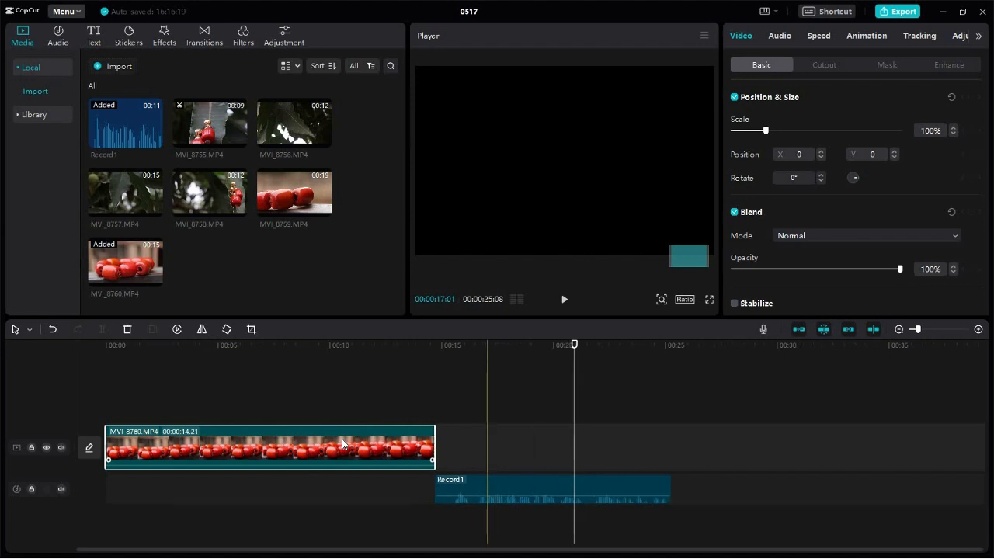
scroll(342, 442, up, 3)
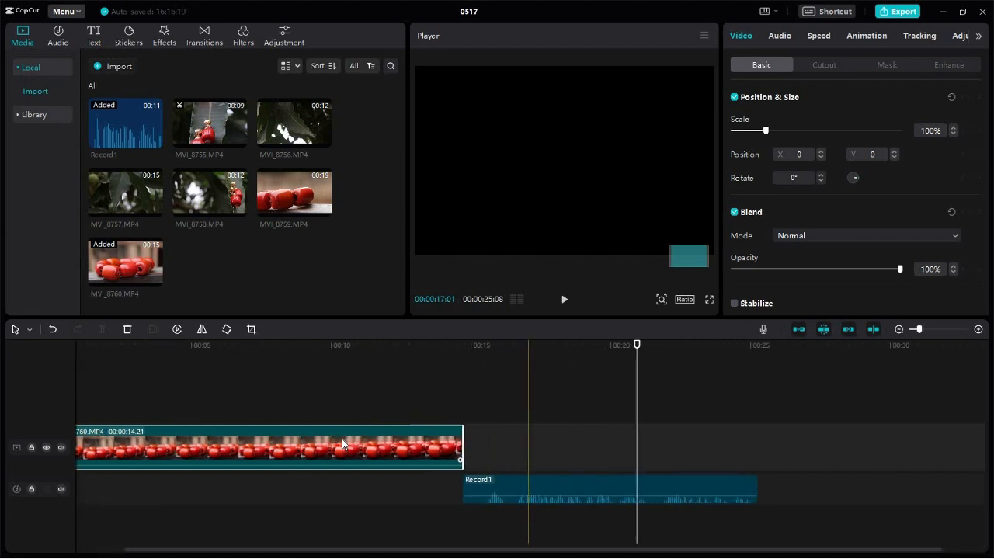
scroll(343, 444, down, 5)
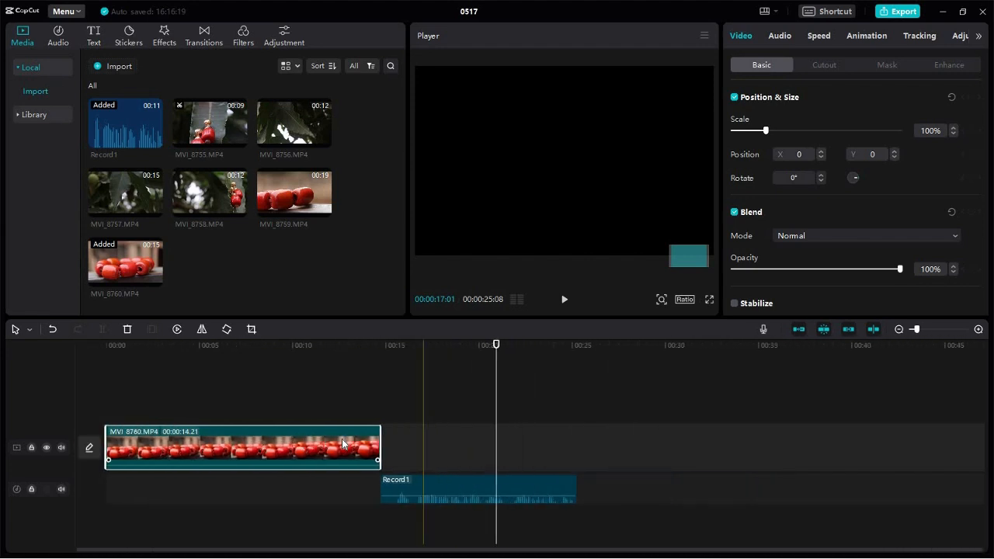
scroll(342, 444, down, 1)
scroll(341, 444, up, 4)
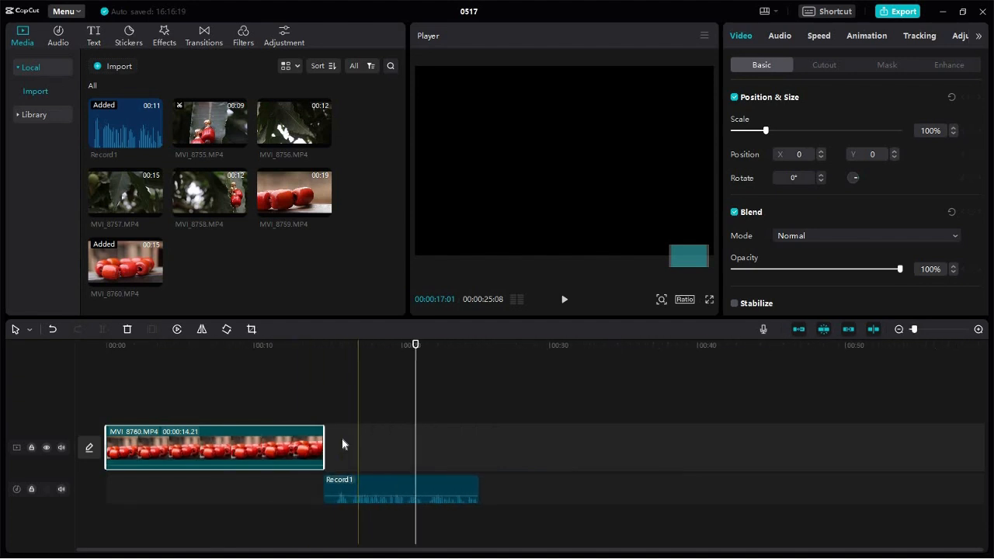
scroll(343, 444, up, 1)
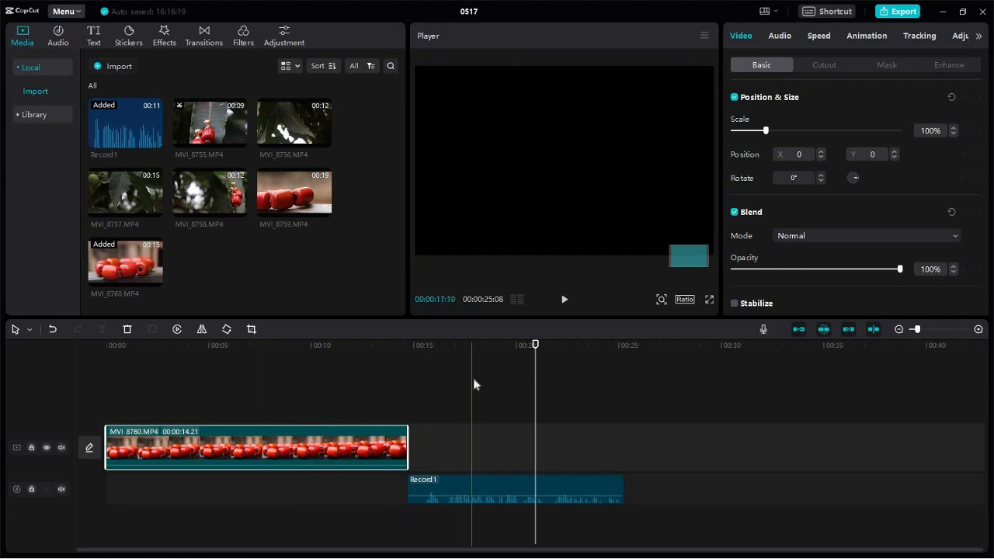
- Turn off the preview axis and lock the main video track
click(873, 330)
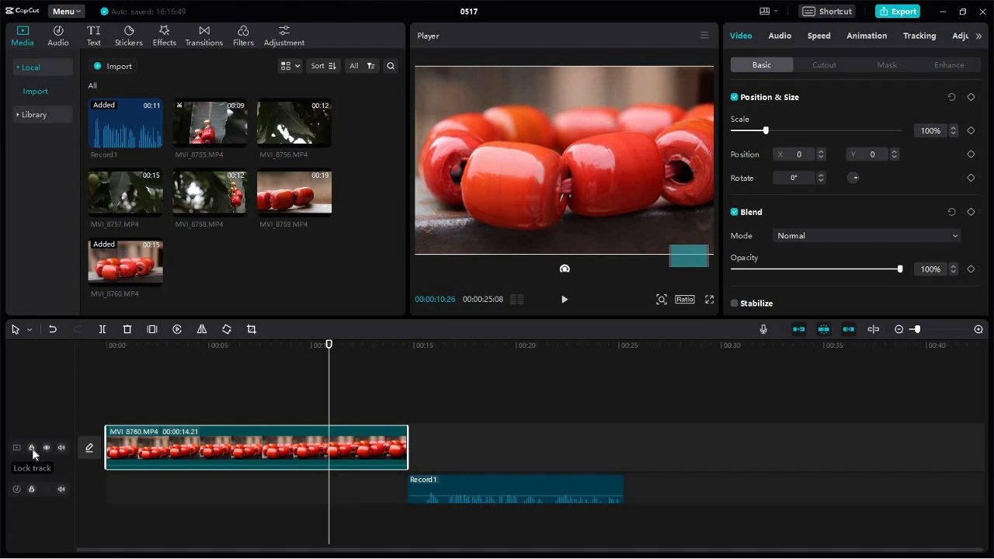
click(32, 448)
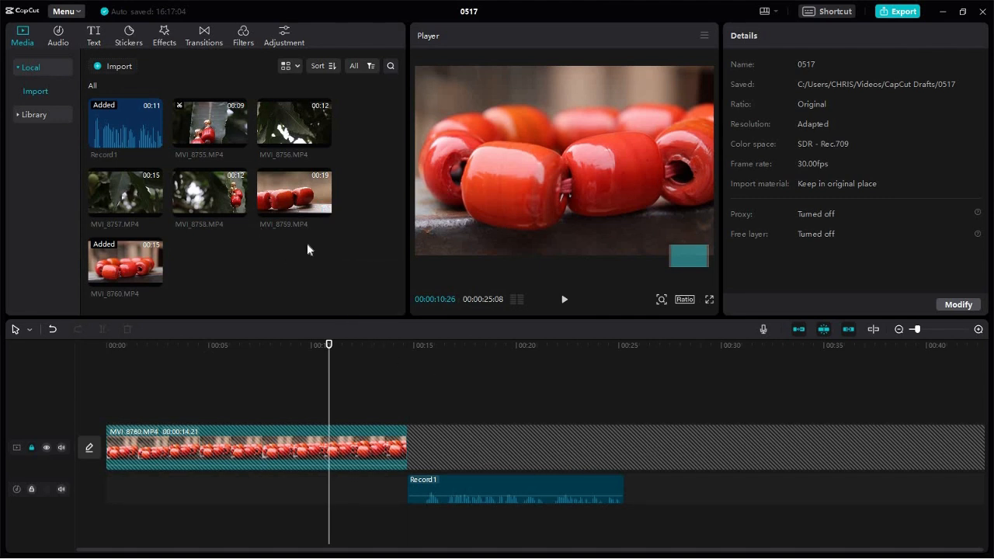
- Place the playhead at 00:00:12:17 and unlock the main video track
click(365, 347)
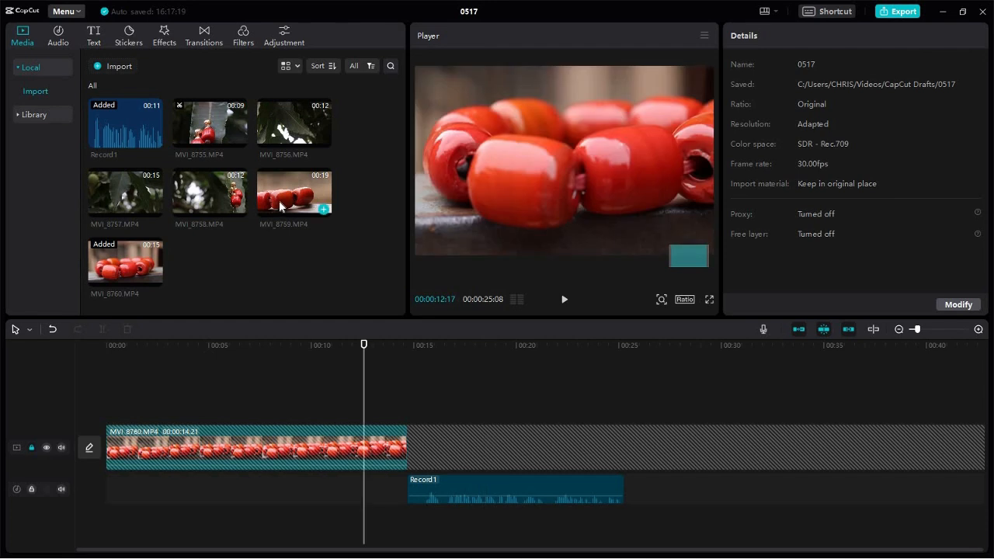
drag(200, 199, 250, 268)
click(31, 448)
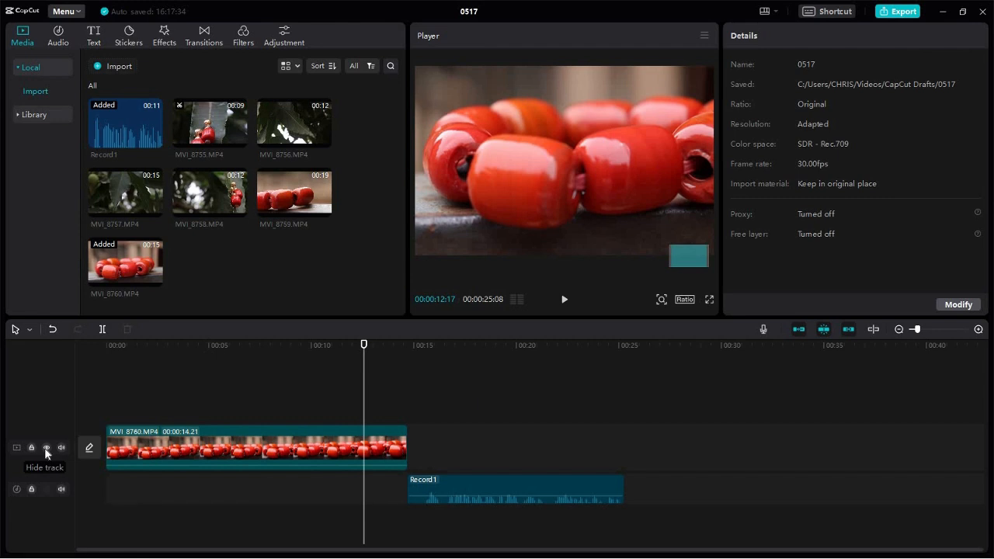
- Hide the main video track and show it again, twice
click(45, 449)
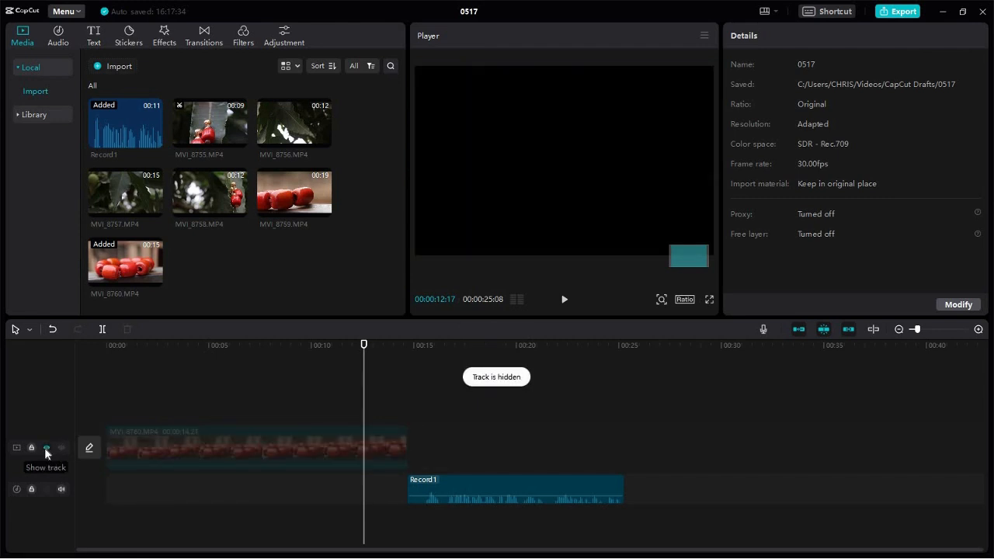
click(46, 449)
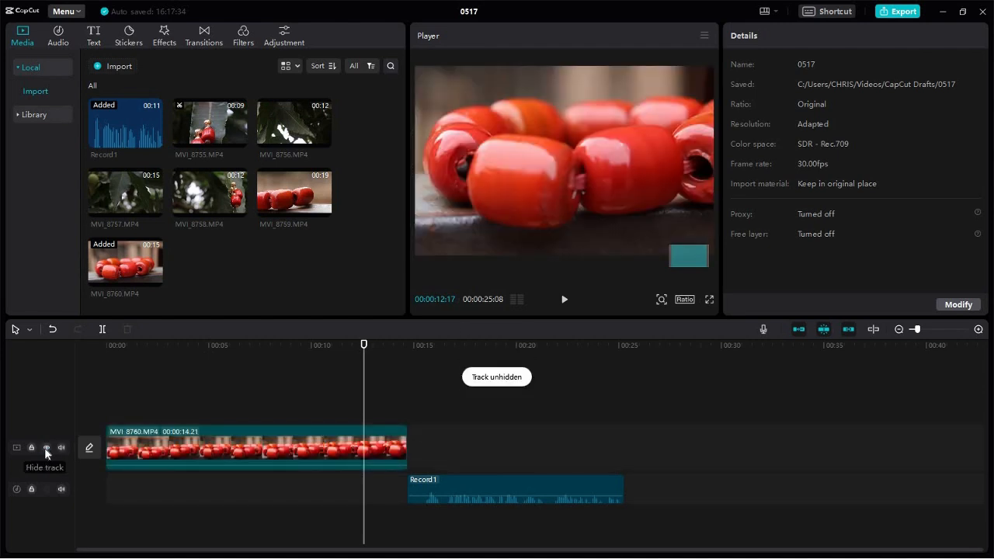
click(45, 448)
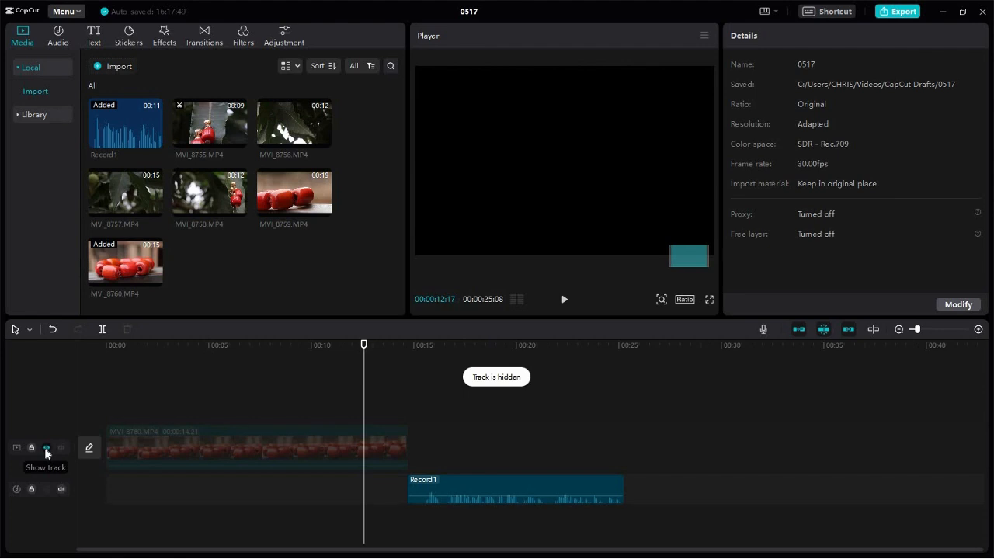
click(46, 448)
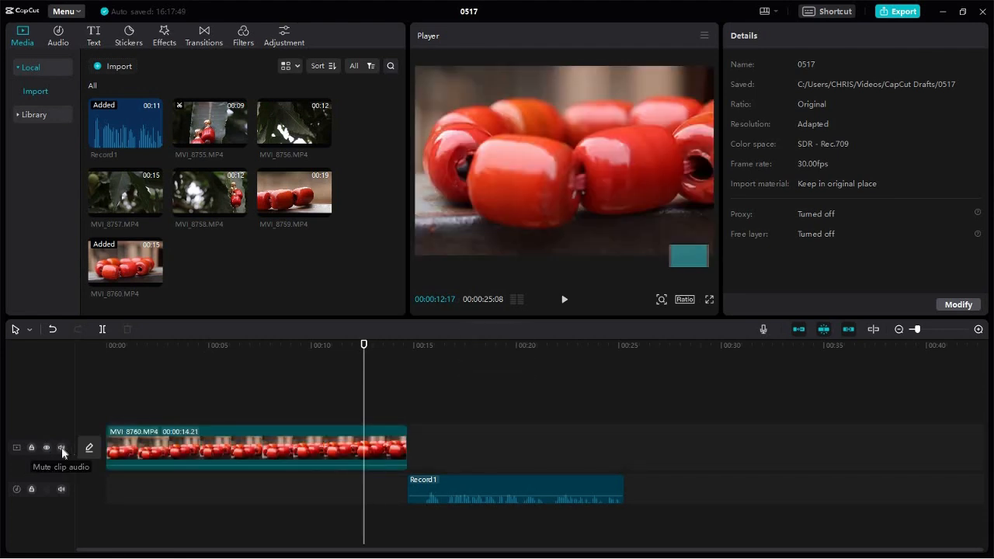
- Mute the main video track's clip audio and unmute it again
click(61, 448)
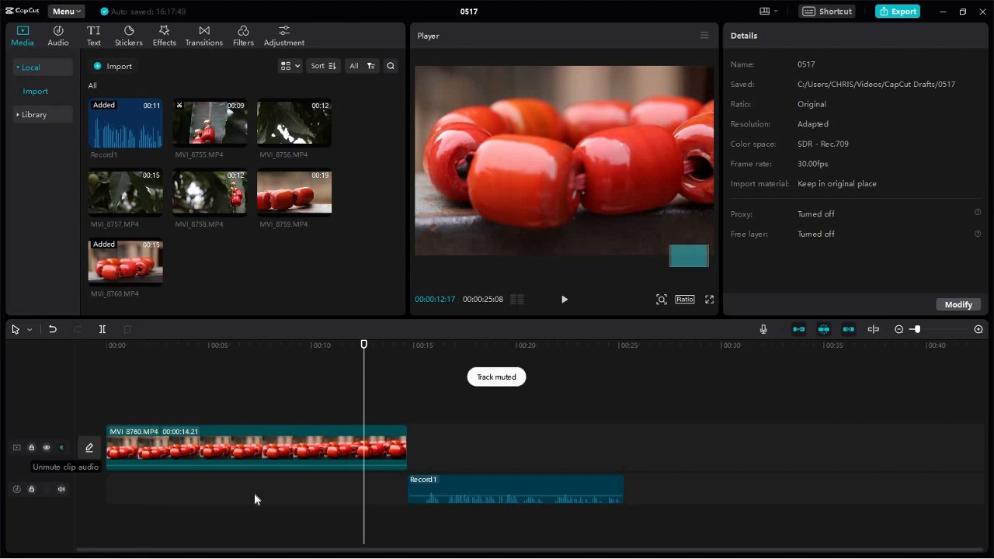
click(61, 447)
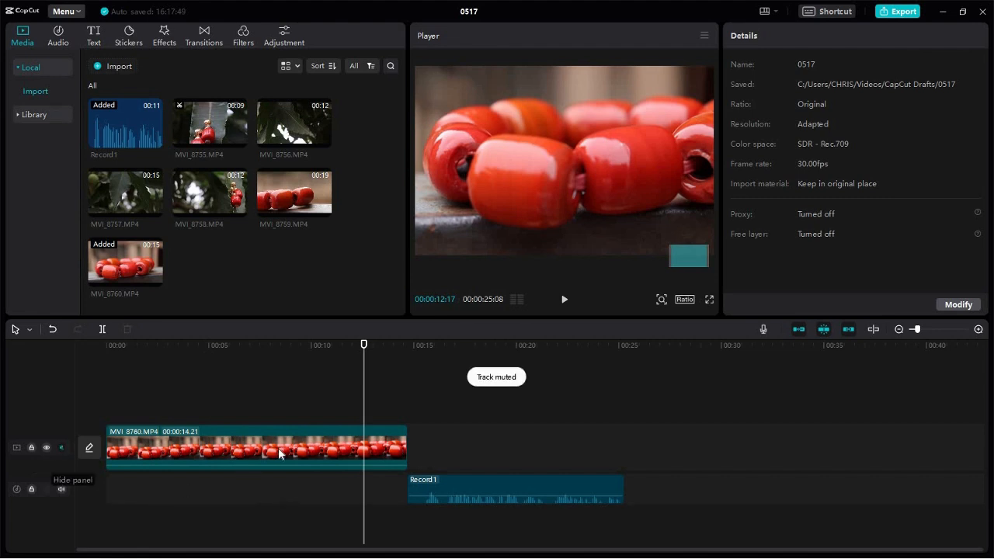
click(63, 448)
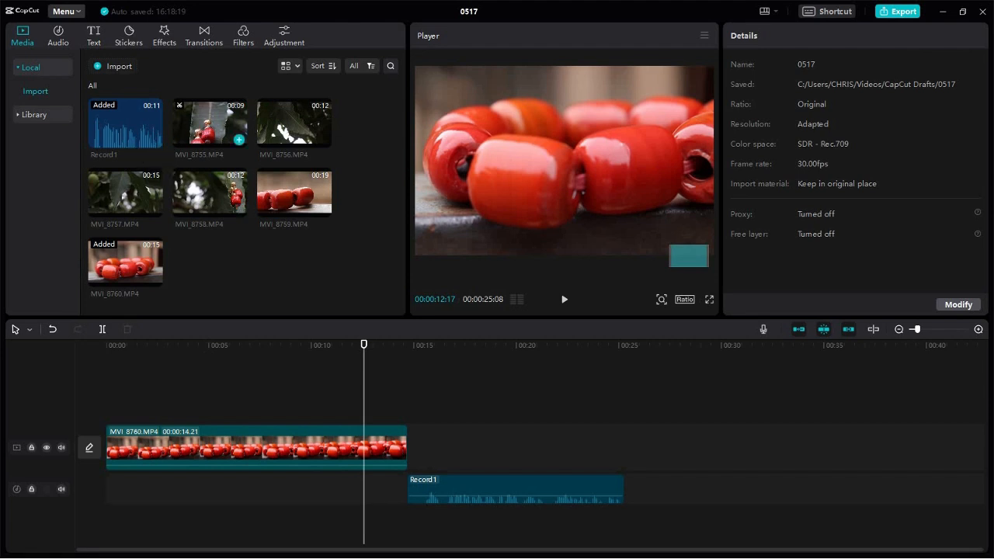
- Add MVI_8755.MP4 to a new track above the main clip, starting between 00:03 and 00:04
drag(209, 124, 220, 407)
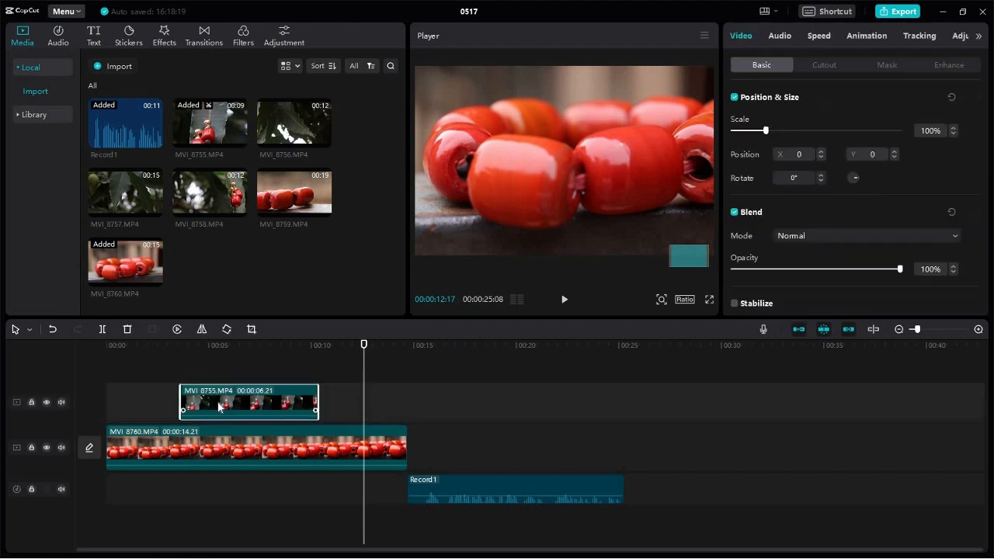
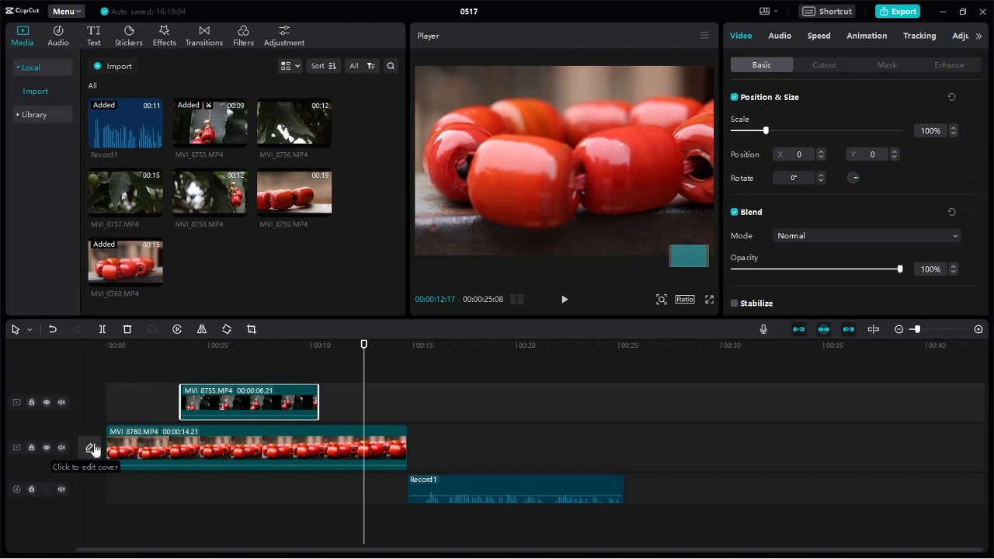
- Choose a bead frame near the end of the footage as the cover and open it for cover editing
click(91, 448)
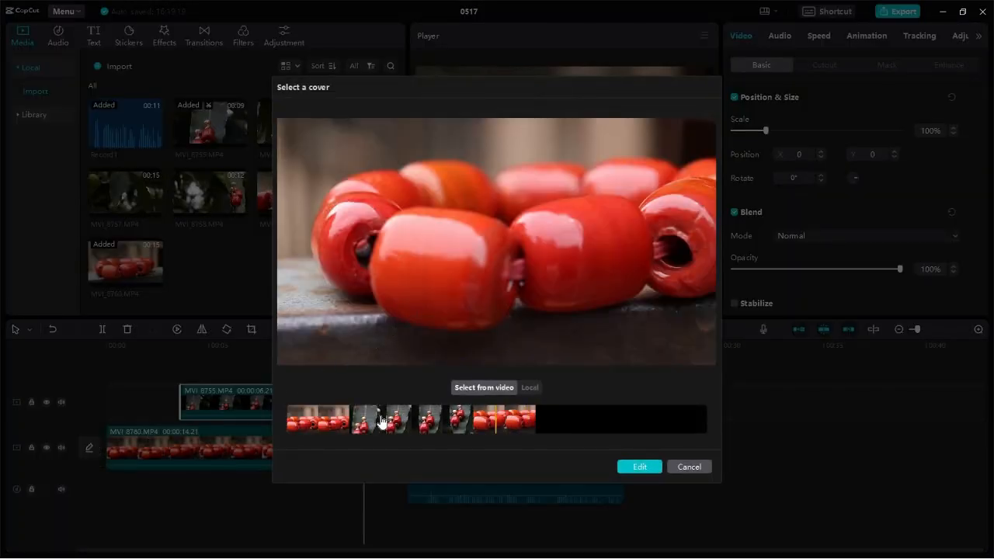
click(327, 420)
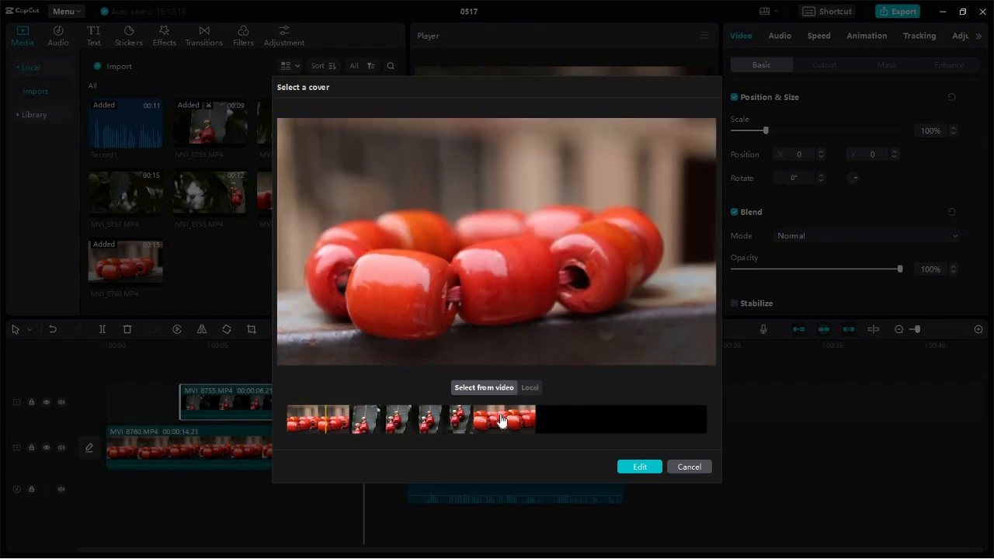
click(501, 420)
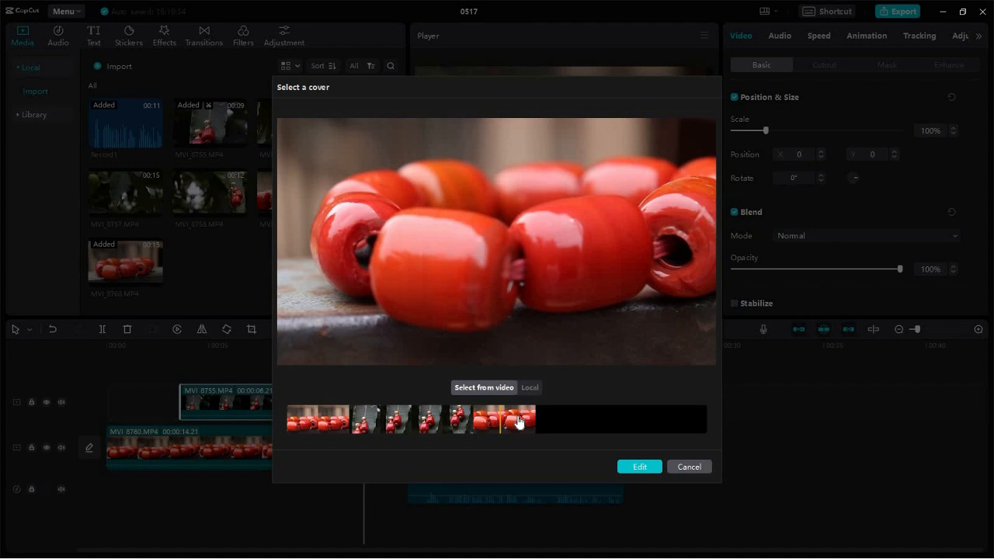
click(527, 419)
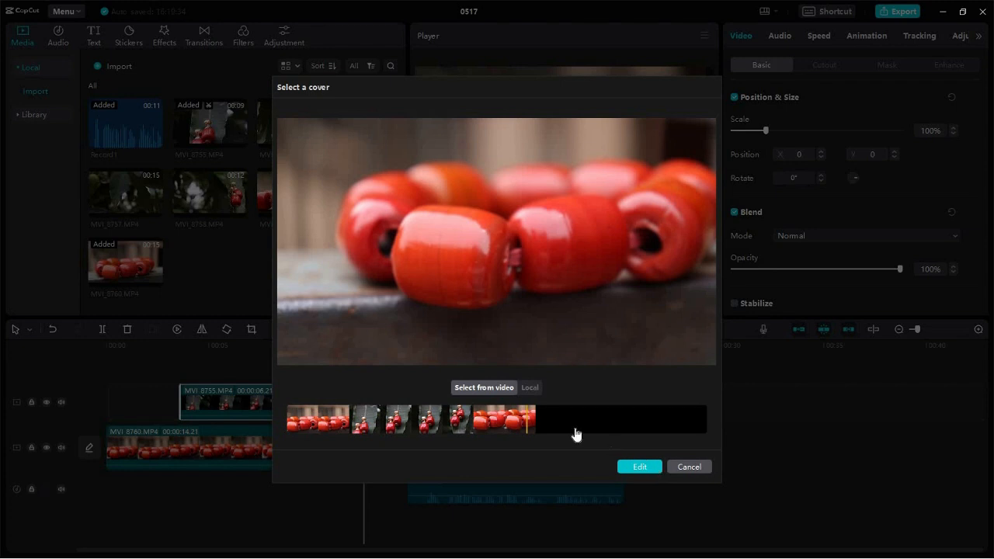
click(640, 469)
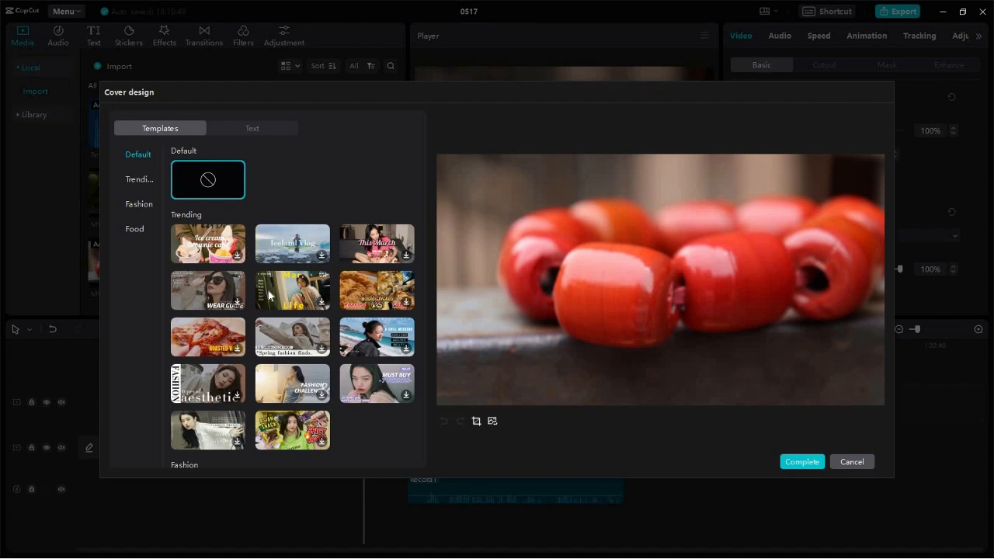
- Apply the Trending cover template reading "FASHION types of aesthetic" and save the cover design
scroll(272, 295, down, 3)
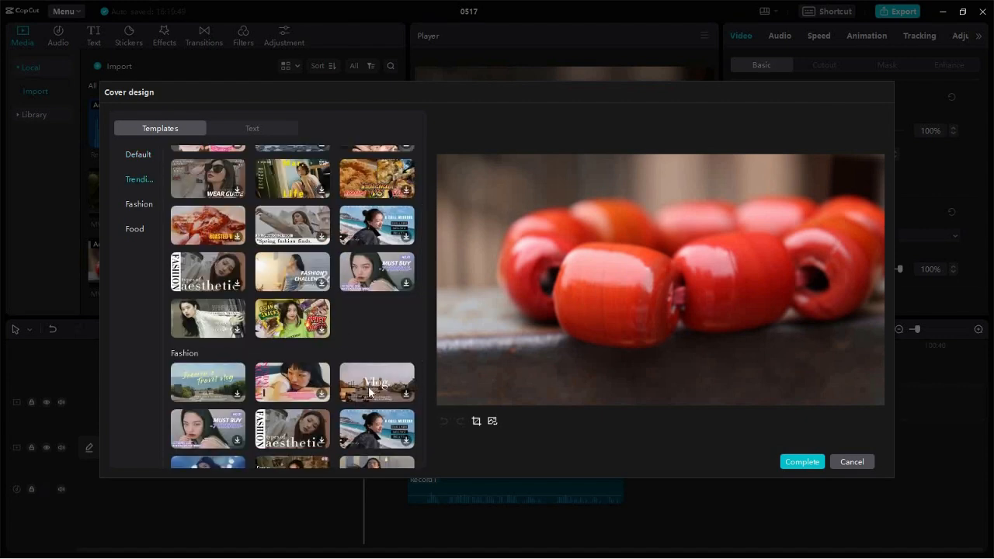
scroll(303, 365, down, 3)
scroll(302, 364, down, 2)
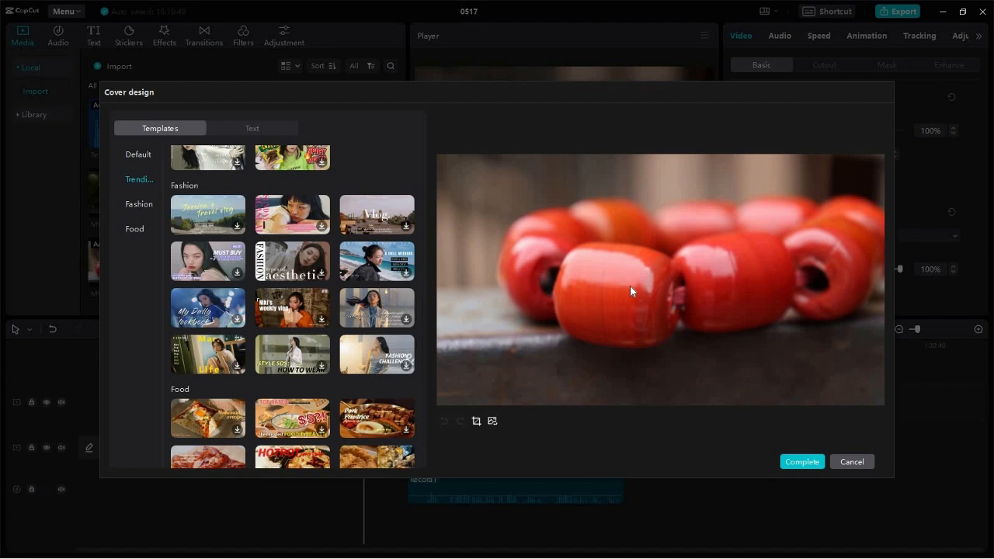
scroll(253, 284, up, 6)
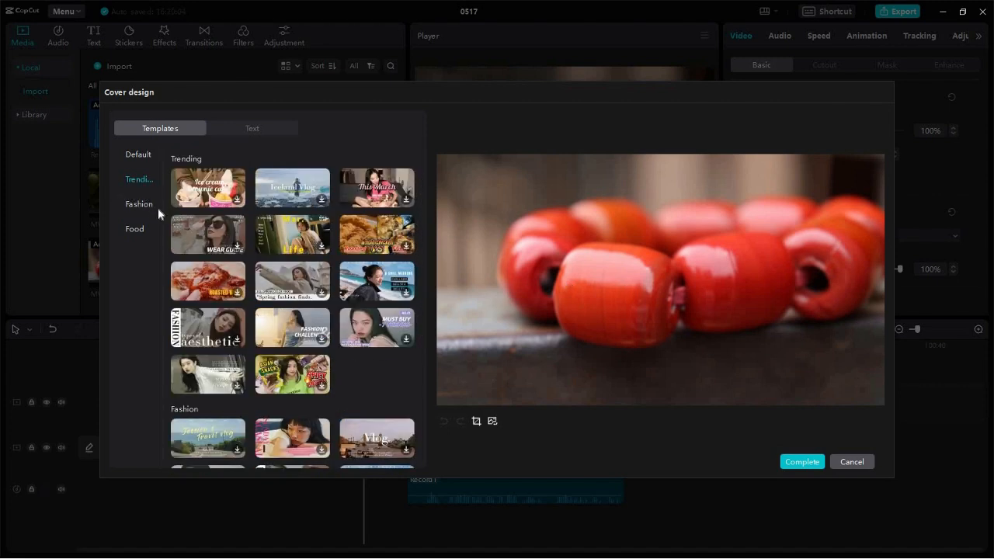
click(157, 207)
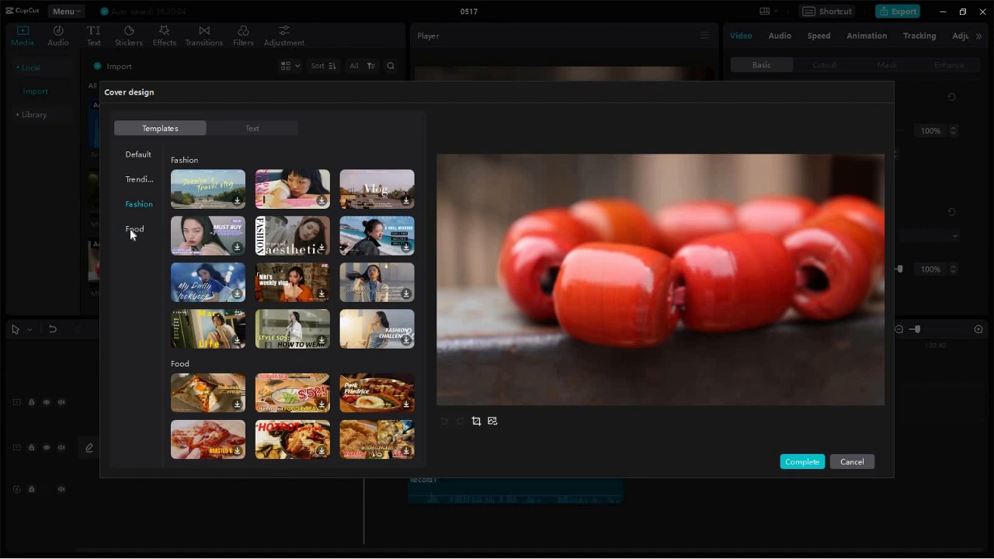
click(134, 229)
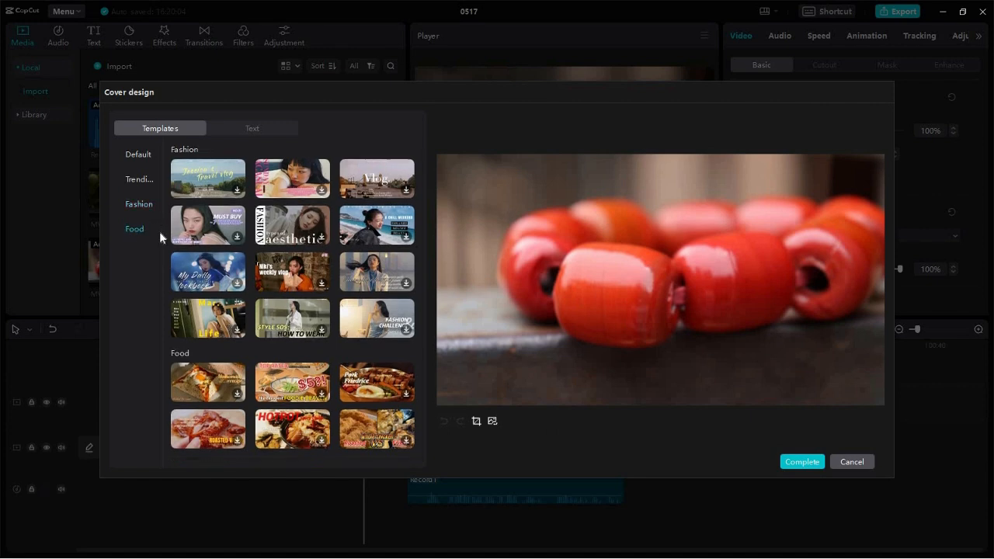
scroll(257, 310, up, 3)
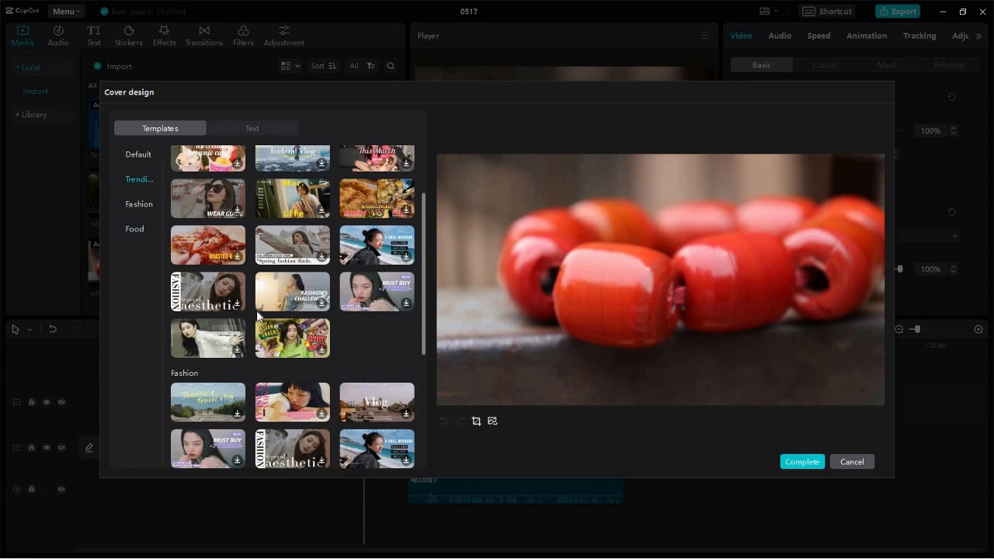
scroll(257, 314, up, 2)
scroll(258, 314, down, 1)
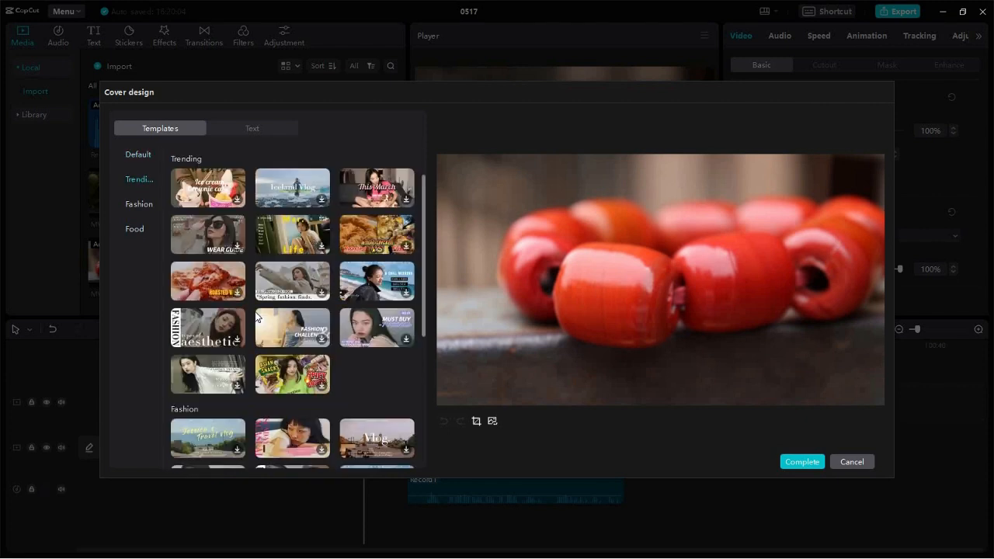
click(182, 327)
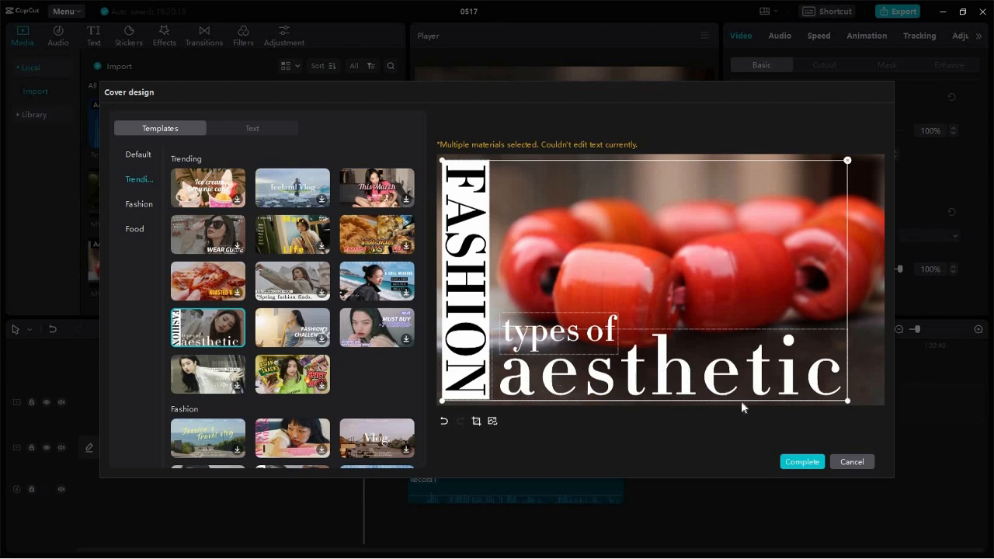
click(803, 469)
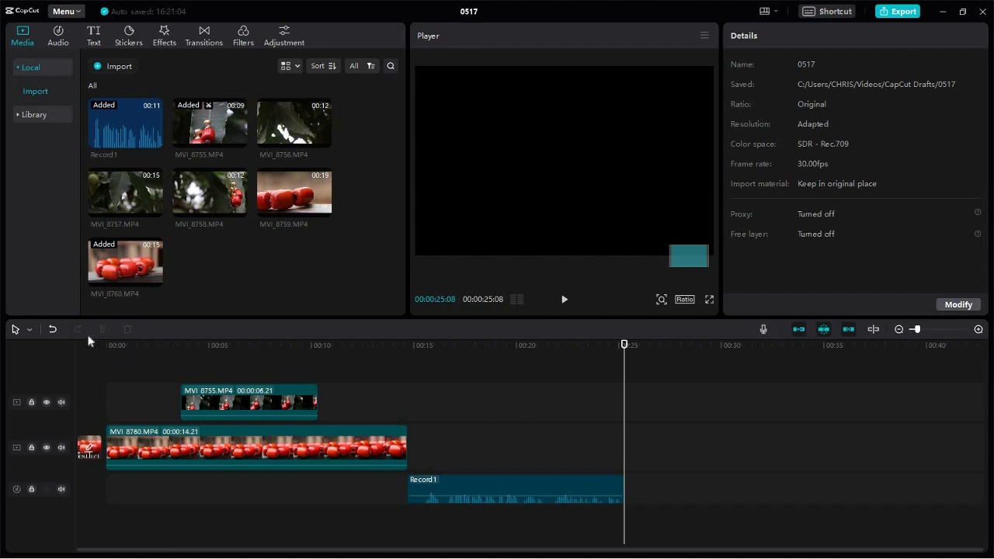
- Place the playhead at 00:00:01:29 and select the MVI_8760.MP4 clip on the main track
click(144, 434)
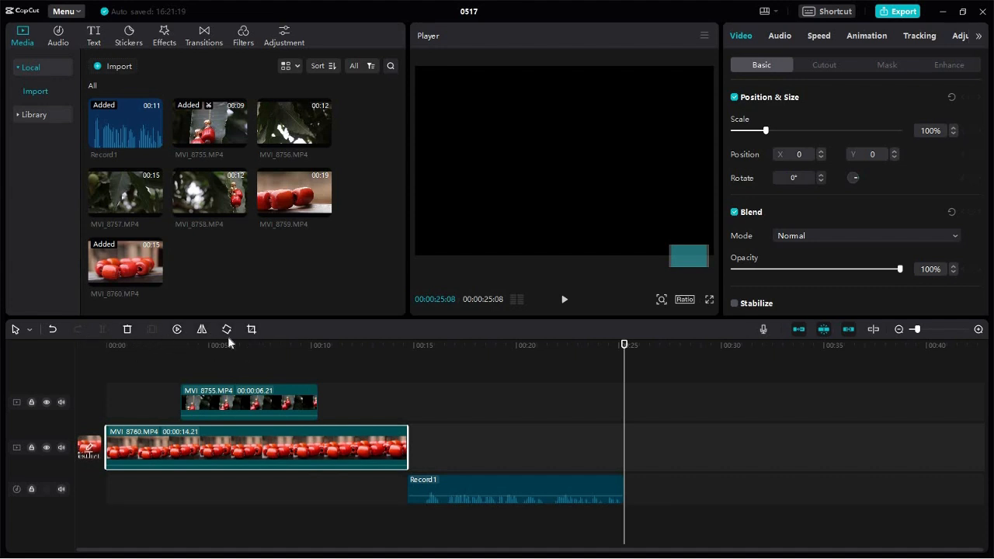
click(148, 412)
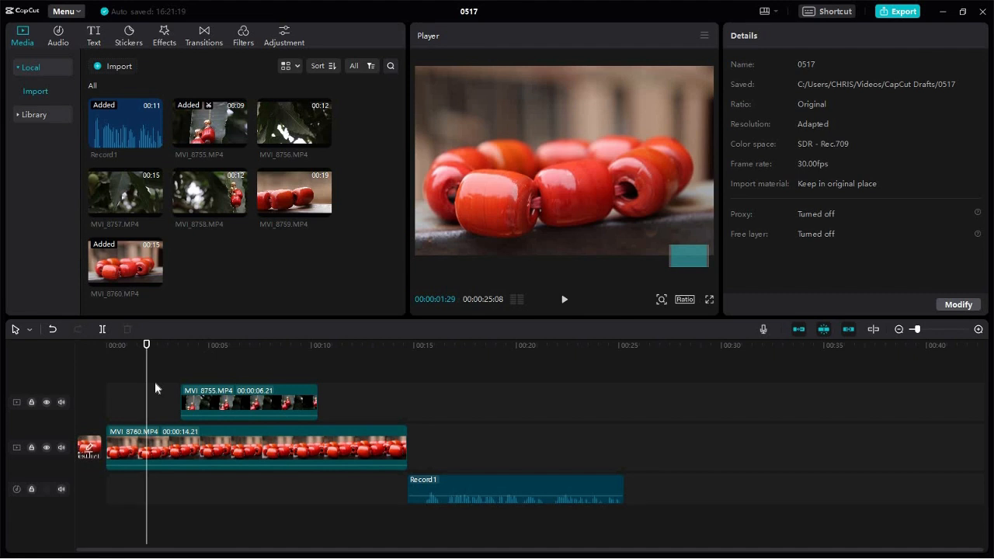
click(157, 447)
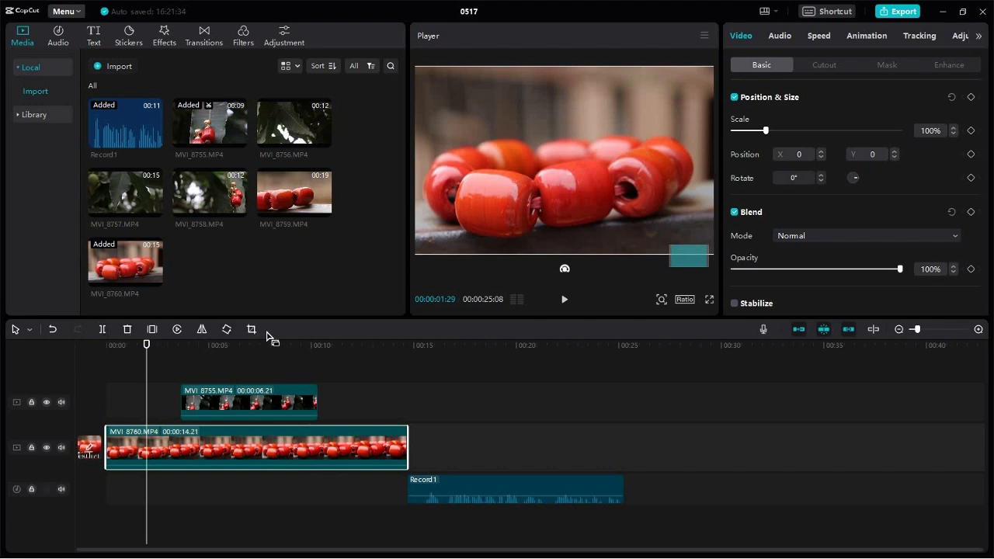
- Move the MVI_8755.MP4 clip on the upper track to start at about 00:11 and delete it
drag(255, 409, 437, 415)
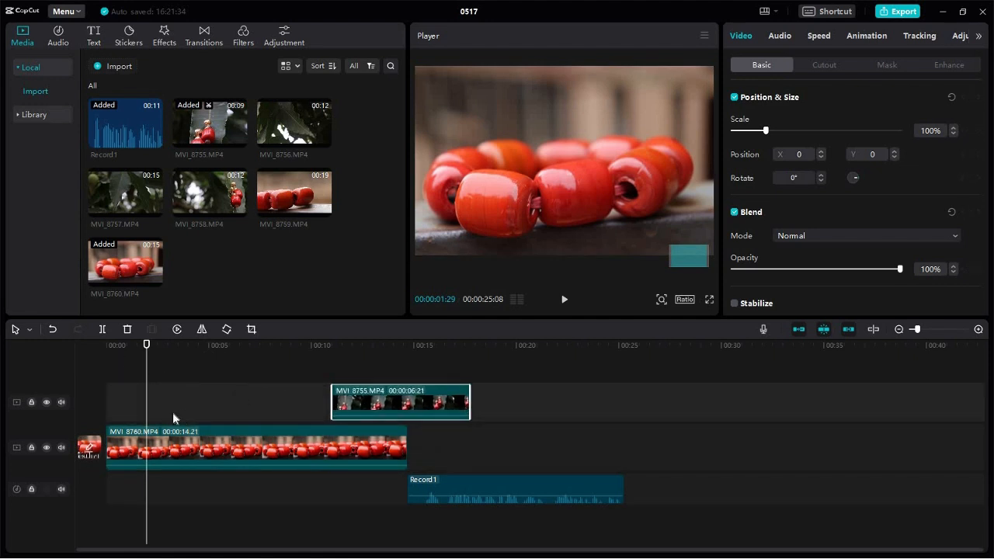
click(148, 431)
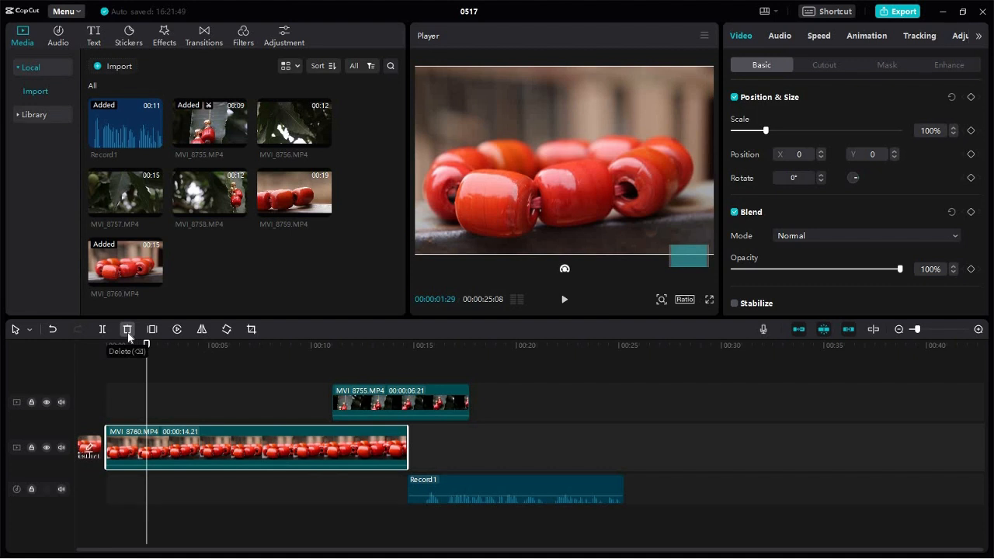
click(373, 398)
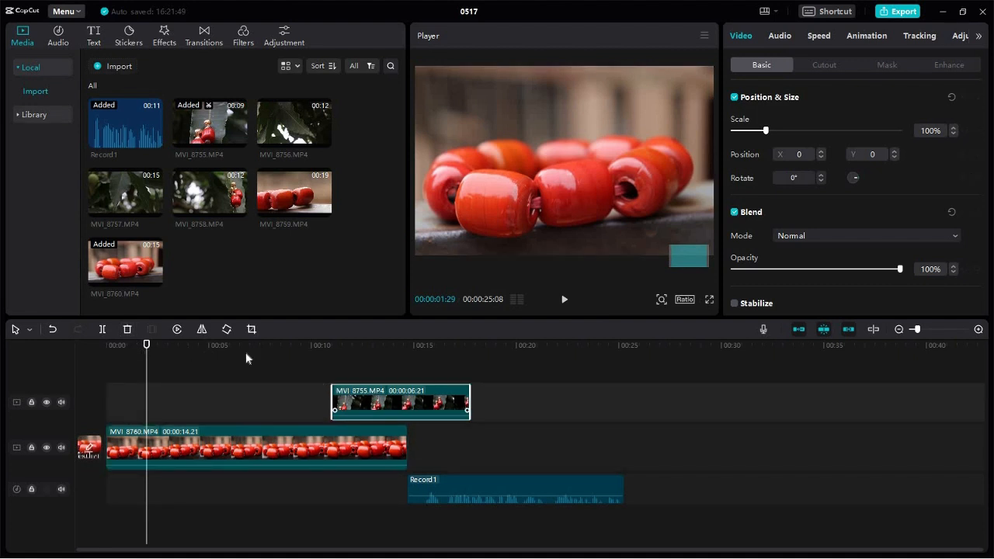
click(127, 330)
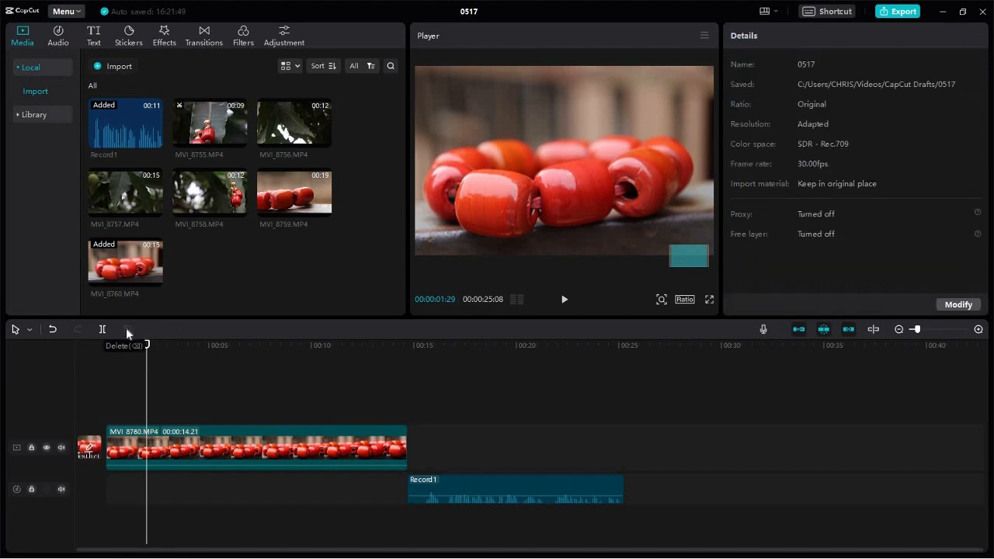
- Undo the deletion of the MVI_8755.MP4 clip and delete that clip again
key(ctrl+z)
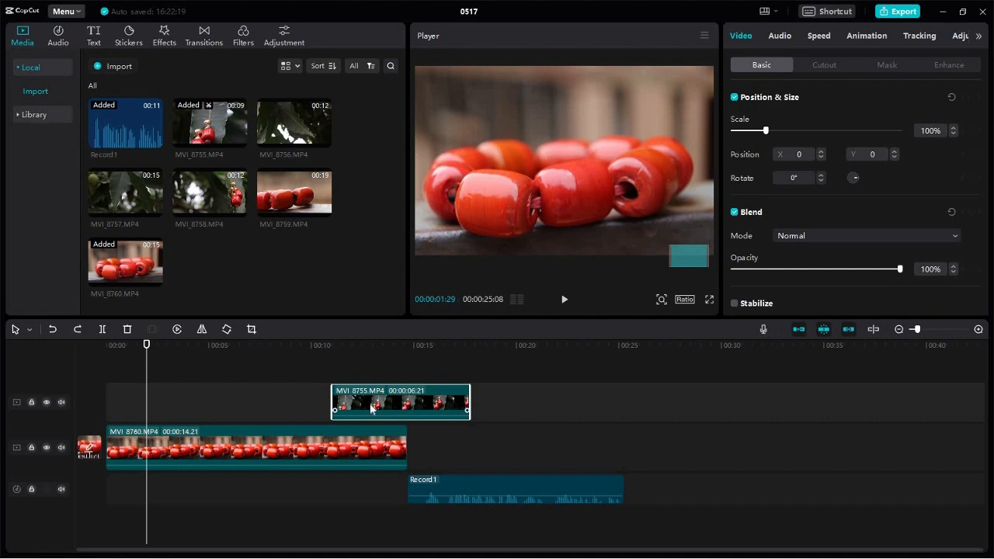
click(128, 332)
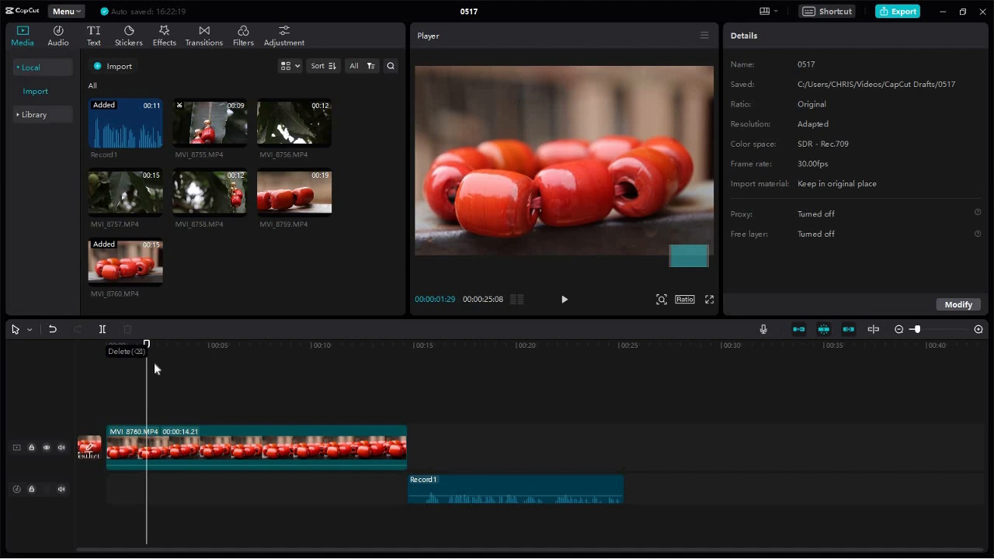
- Split the MVI_8760.MP4 clip at the 00:00:01:29 playhead and again at about 00:05
click(178, 444)
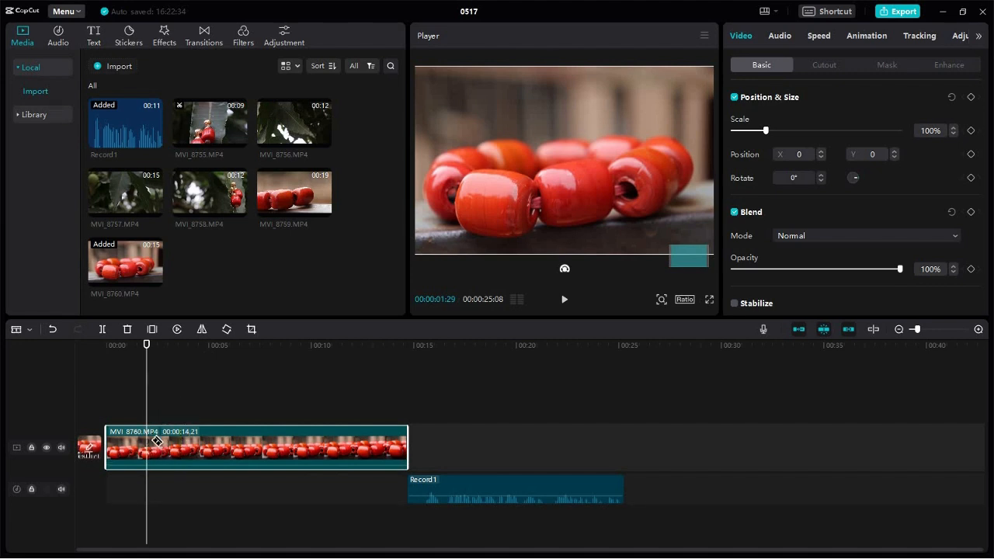
key(ctrl+b)
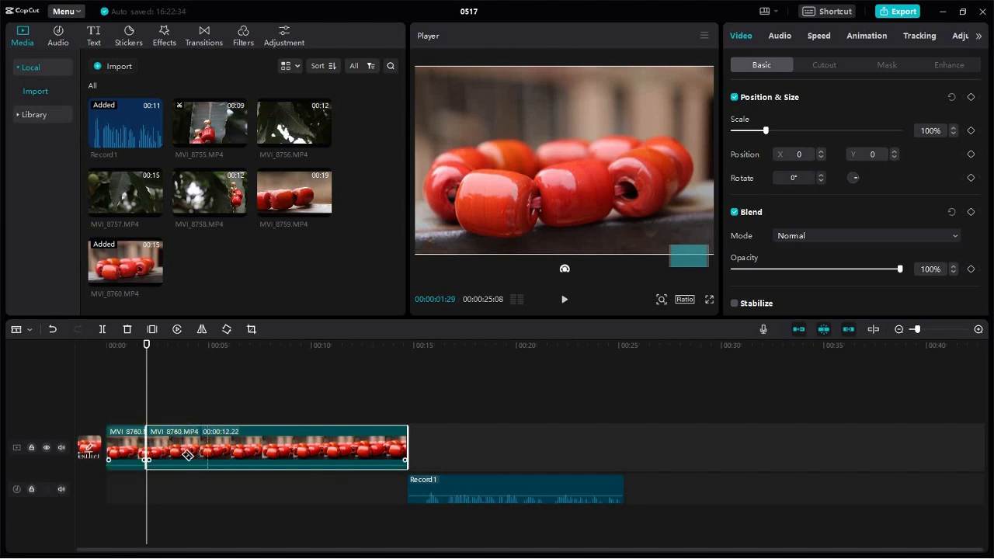
key(ctrl+b)
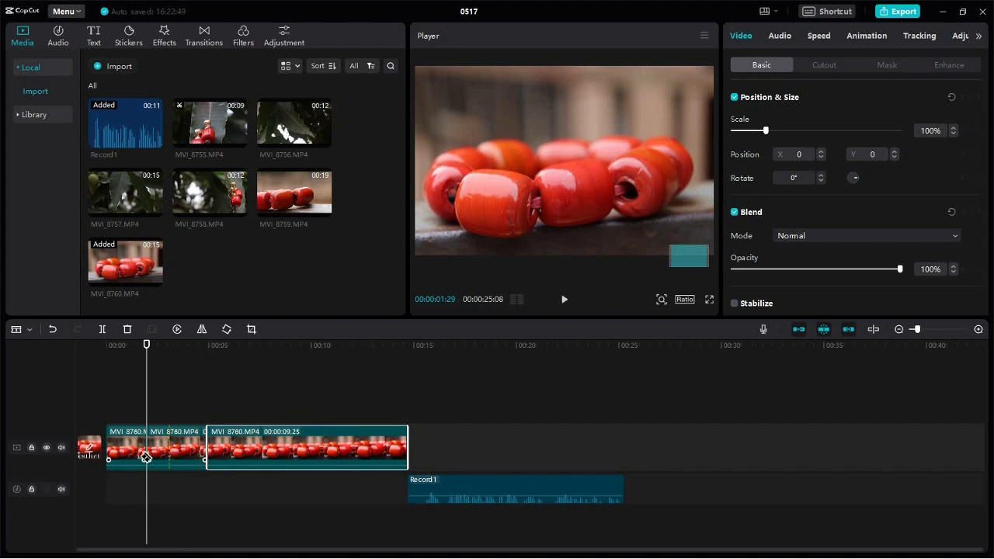
- Undo the last edit, switch back to the Select tool and add a freeze frame at 00:00:01:29 to the second MVI_8760.MP4 segment
key(v)
key(ctrl+z)
click(30, 331)
click(35, 349)
click(183, 449)
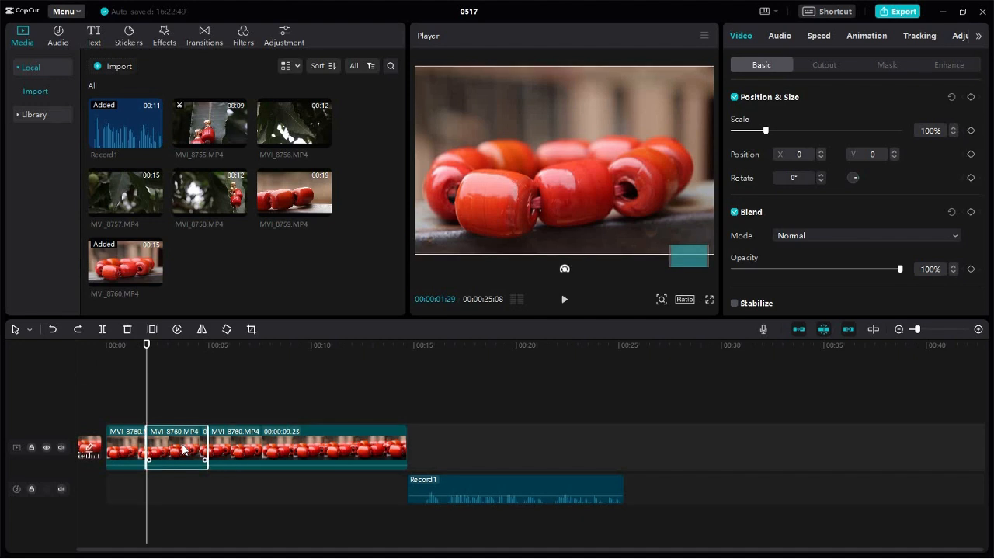
click(152, 329)
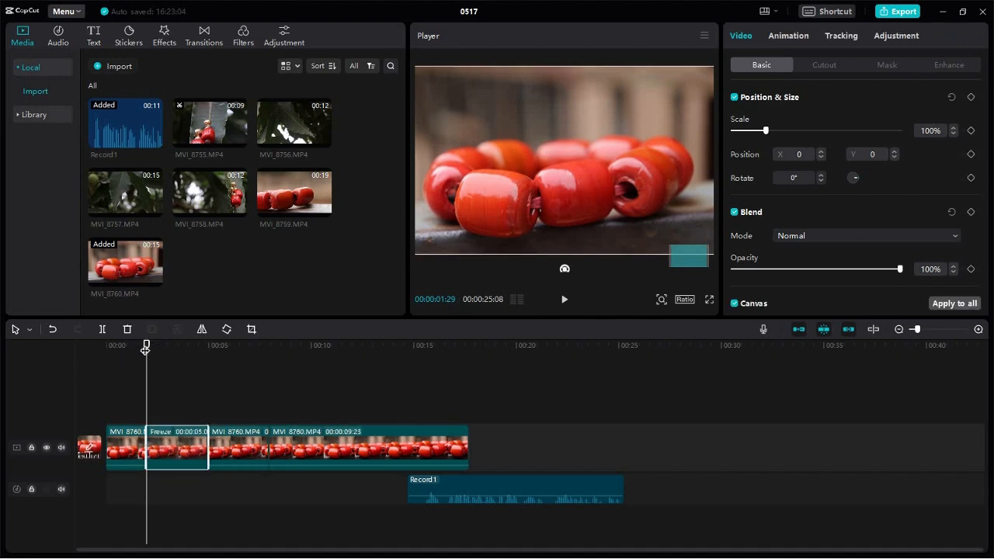
- Scrub the playhead across the freeze frame and the first MVI_8760.MP4 segment to examine the frozen section
click(185, 355)
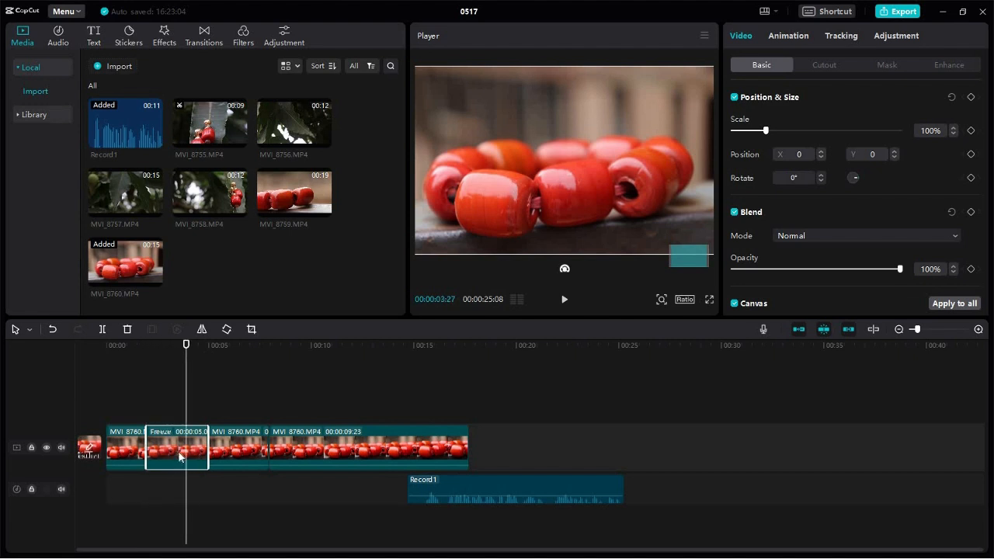
click(186, 344)
mouse_move(163, 342)
mouse_down()
mouse_move(152, 347)
mouse_move(197, 358)
mouse_move(158, 360)
mouse_move(159, 347)
mouse_up()
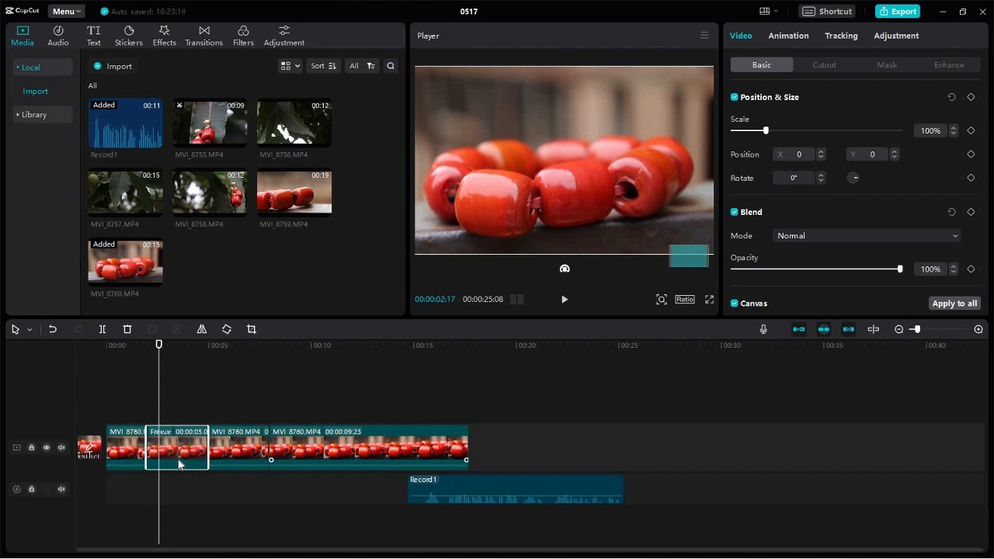
click(131, 354)
click(145, 353)
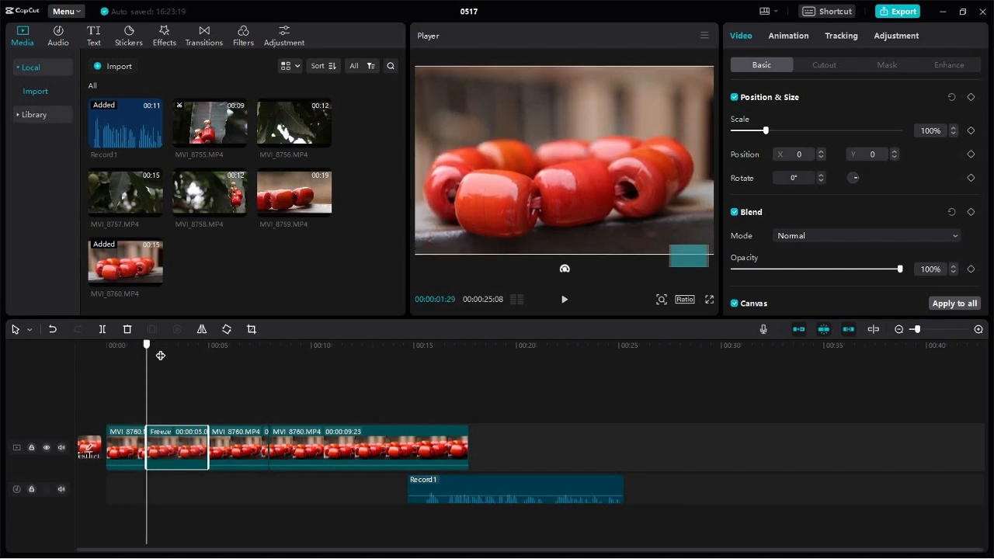
click(159, 355)
click(145, 355)
click(133, 347)
click(142, 447)
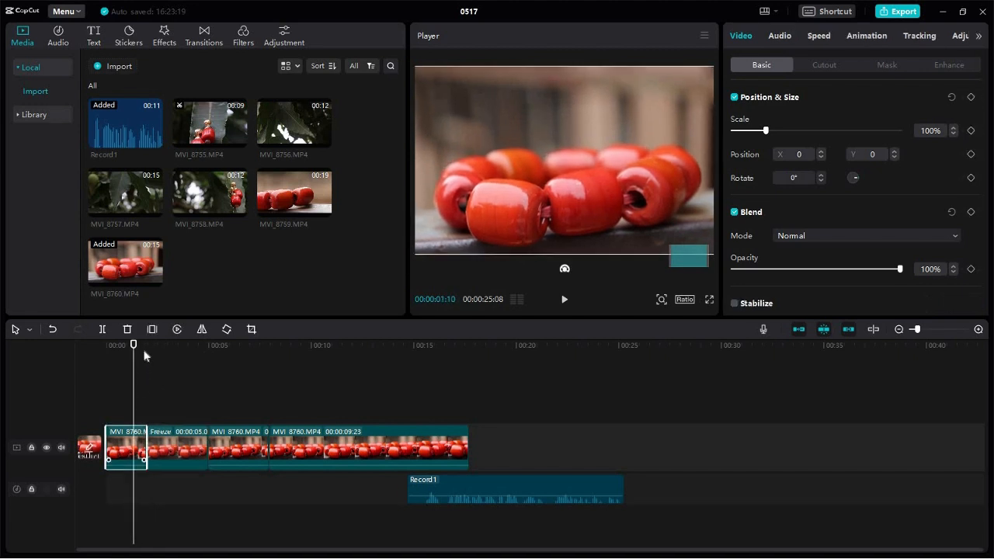
- Place the playhead at 00:00:05:13 and reverse the MVI_8760.MP4 segment right after the freeze frame
drag(183, 354, 217, 351)
click(264, 459)
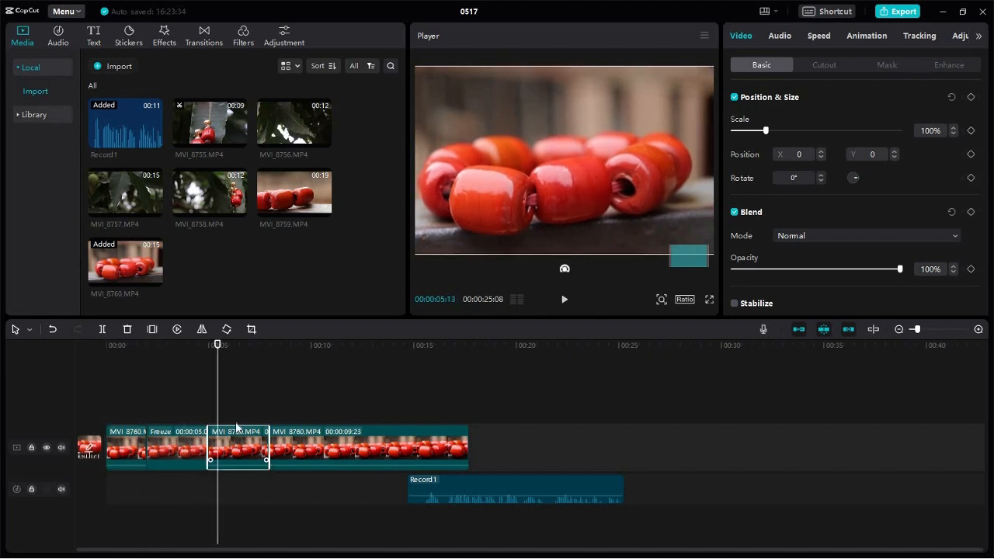
click(177, 329)
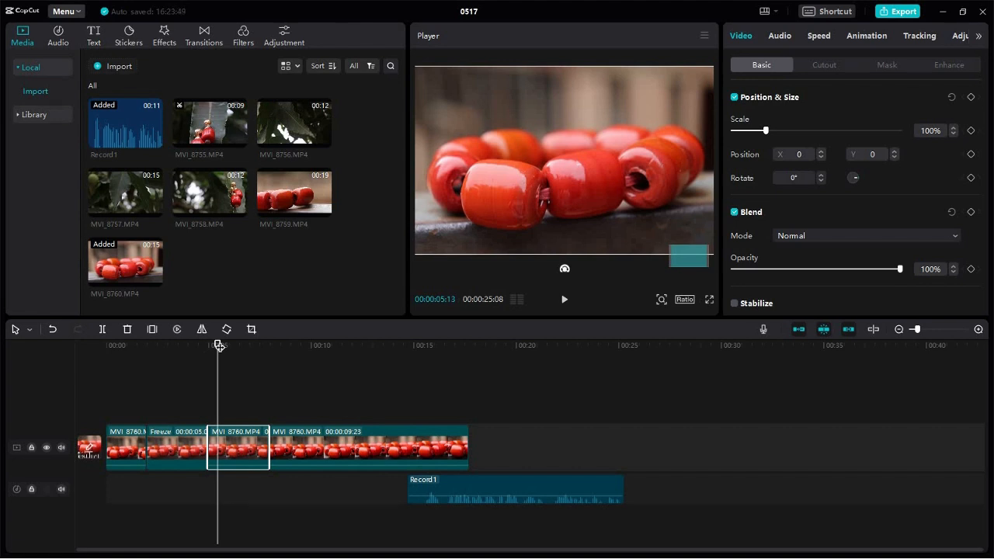
- Play back the reversed MVI_8760.MP4 segment twice from about 00:00:05:13
key(space)
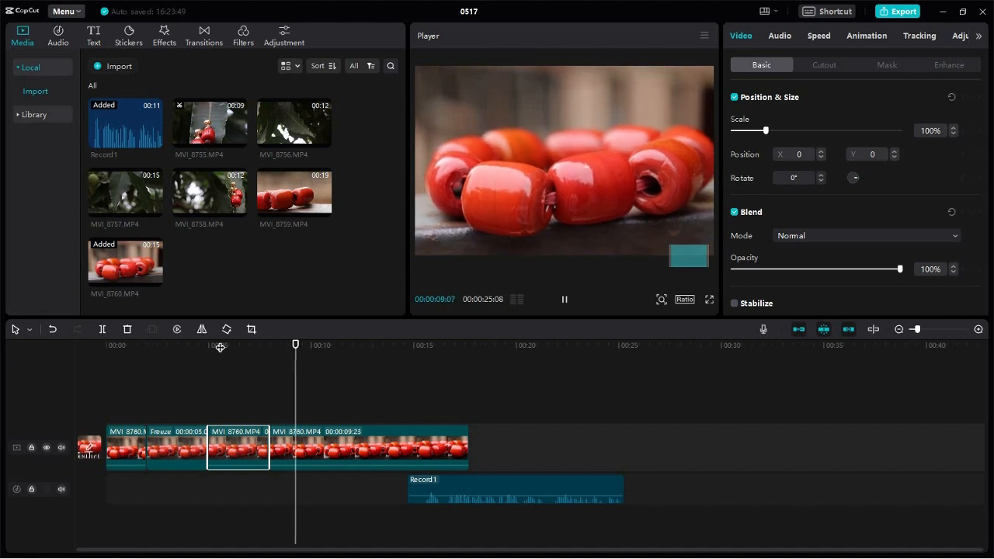
key(space)
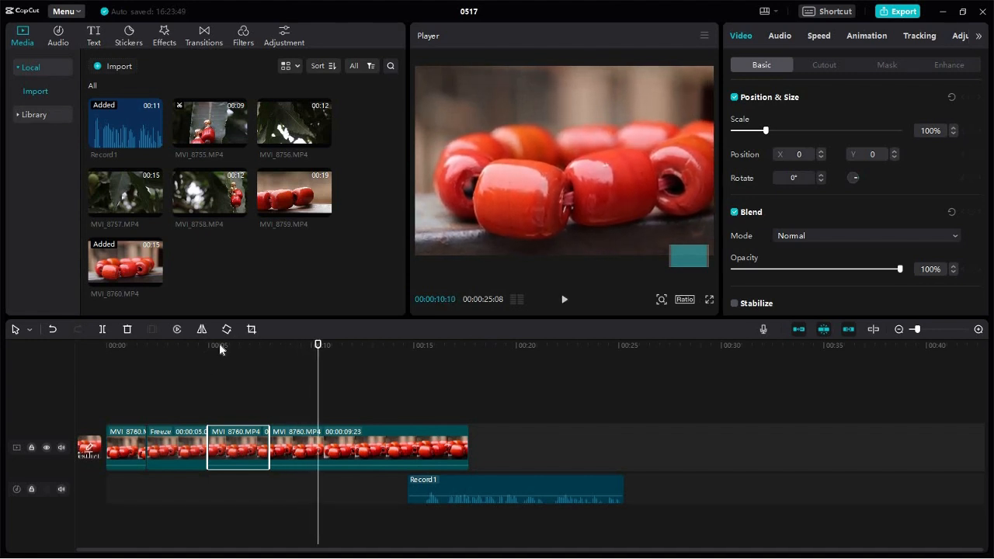
click(220, 345)
key(space)
key(space)
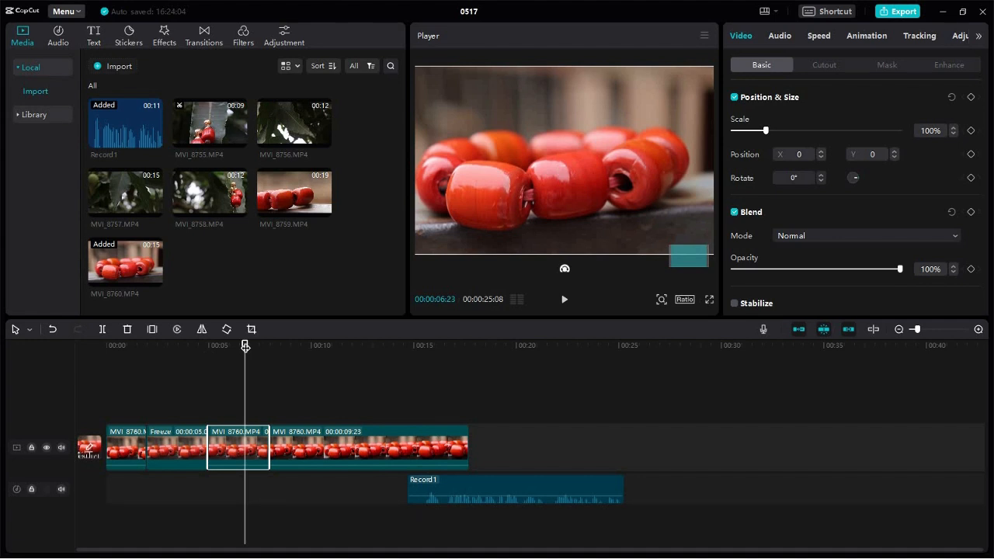
- With the playhead at 00:00:09:00, mirror the last MVI_8760.MP4 segment several times, ending in its original orientation
click(262, 347)
drag(263, 347, 290, 354)
click(325, 450)
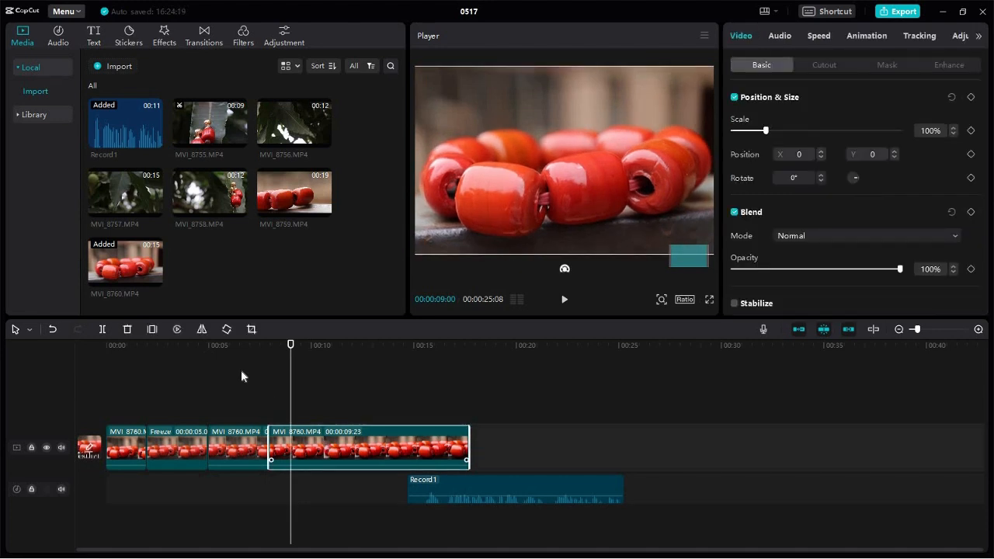
click(204, 328)
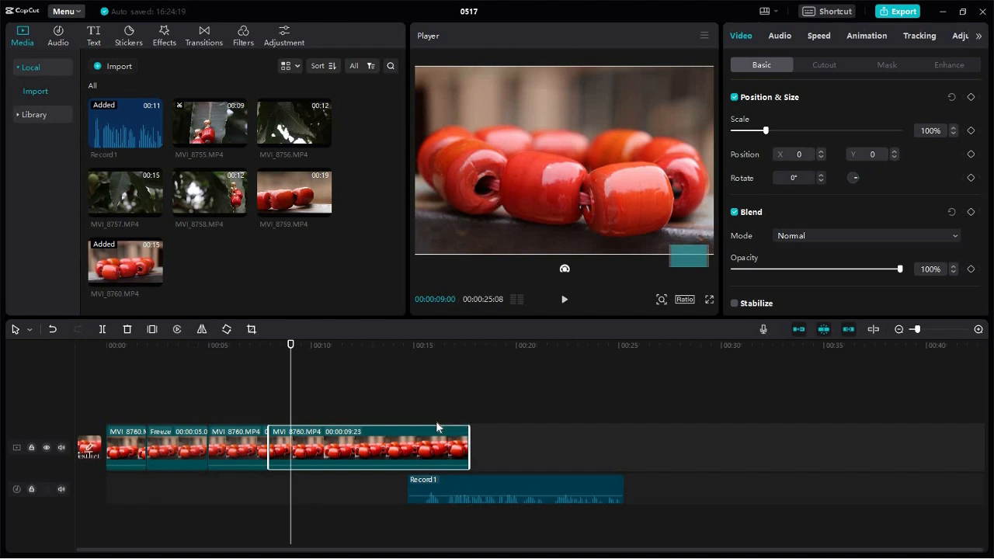
click(200, 330)
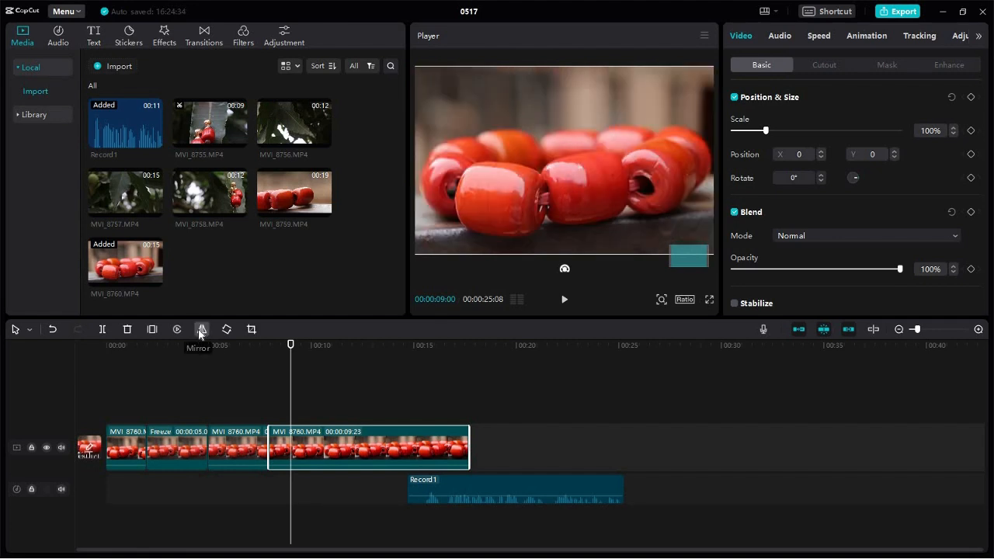
click(200, 330)
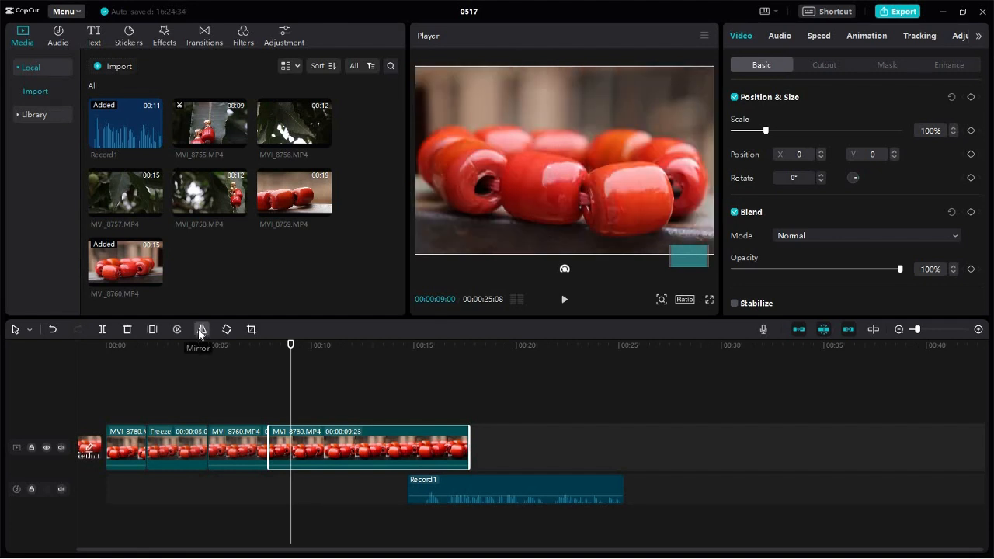
click(200, 330)
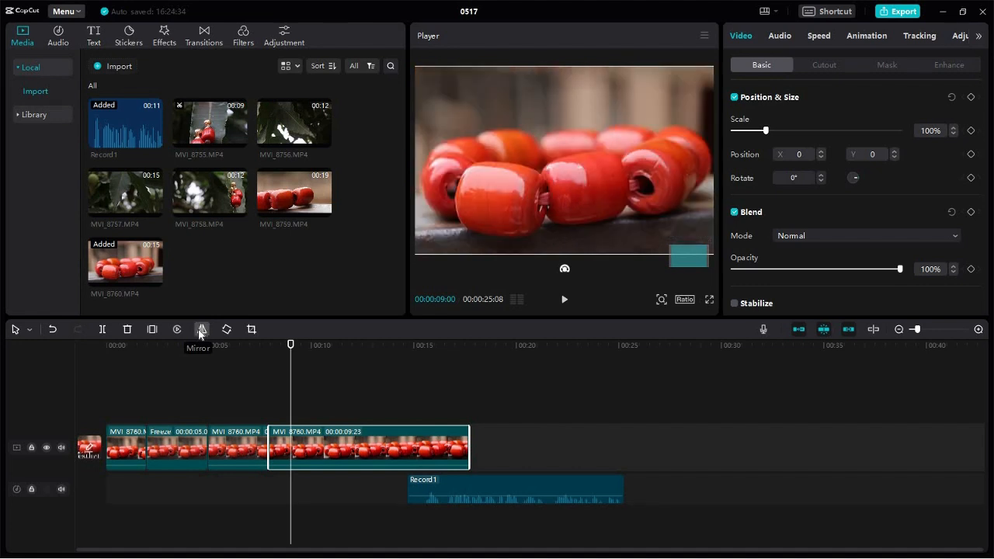
click(201, 333)
click(201, 333)
- Move the playhead to 00:00:09:28 and rotate the last MVI_8760.MP4 segment in 90° increments up to 720°
drag(291, 349, 310, 346)
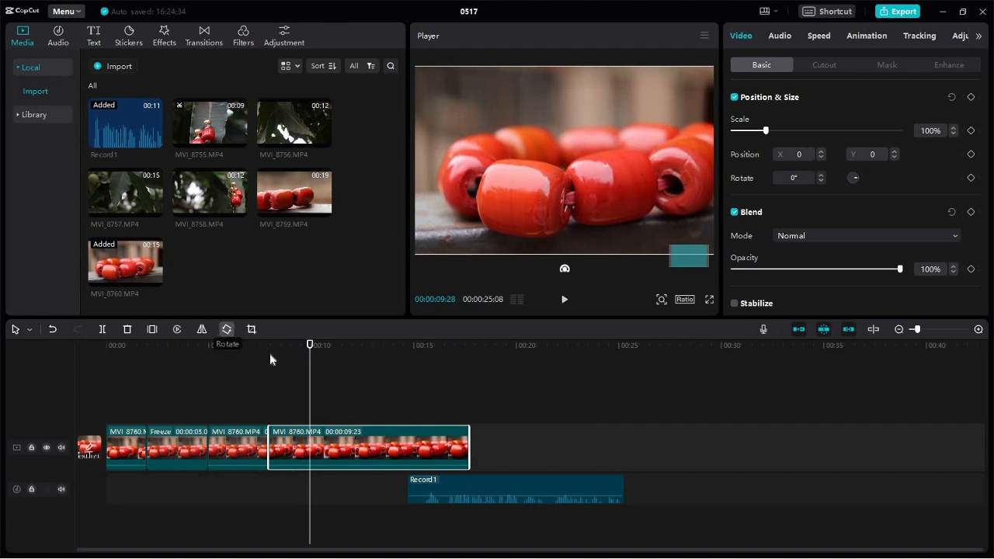
click(227, 334)
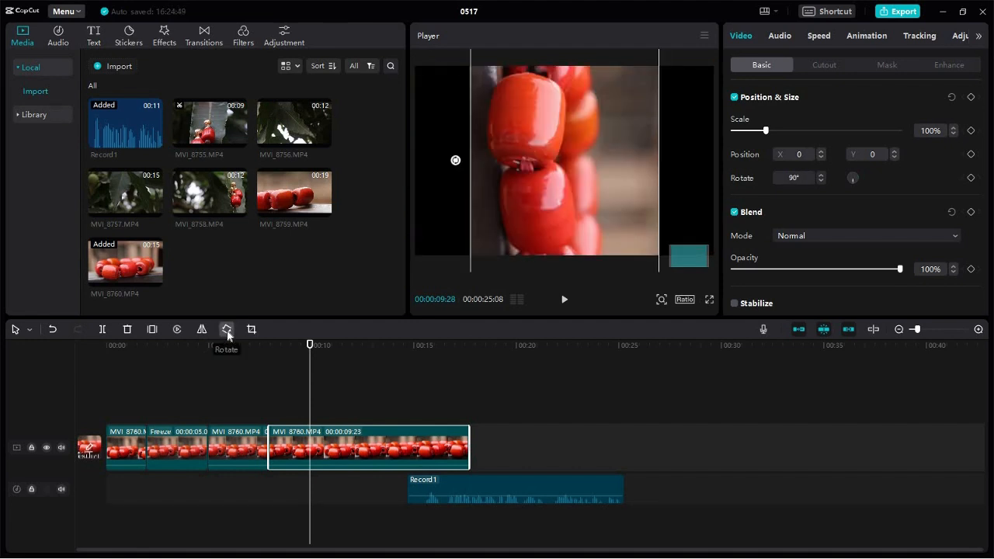
click(228, 334)
click(227, 334)
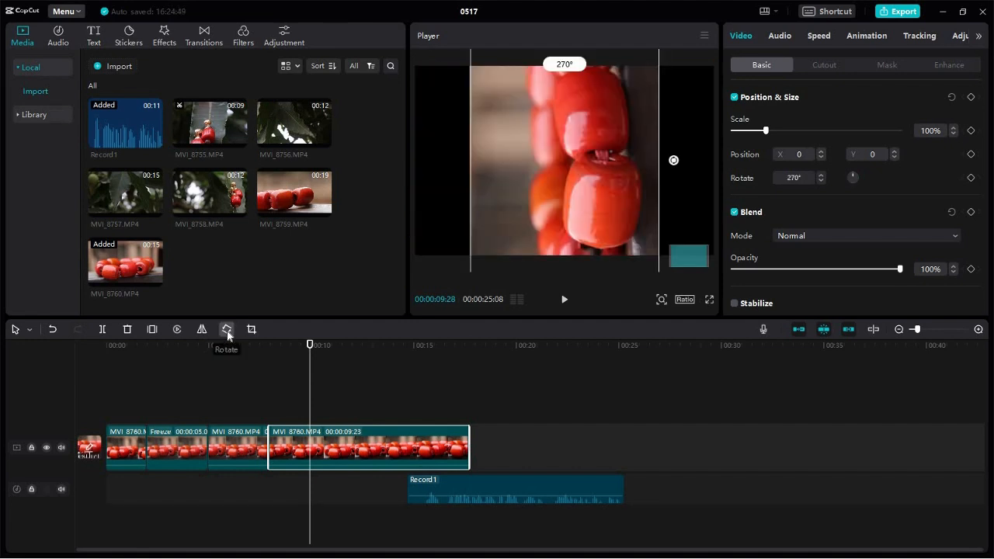
click(227, 334)
click(227, 334)
click(228, 333)
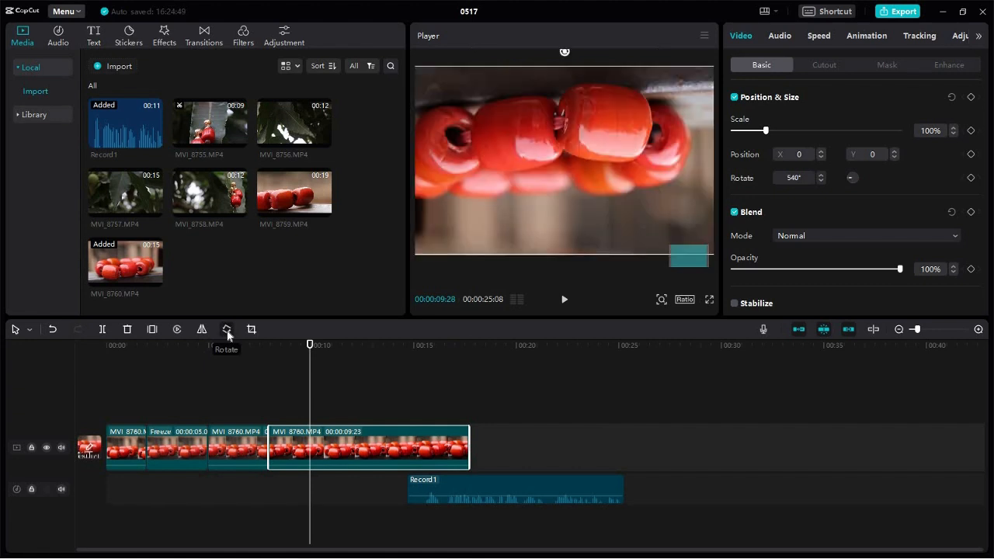
click(227, 333)
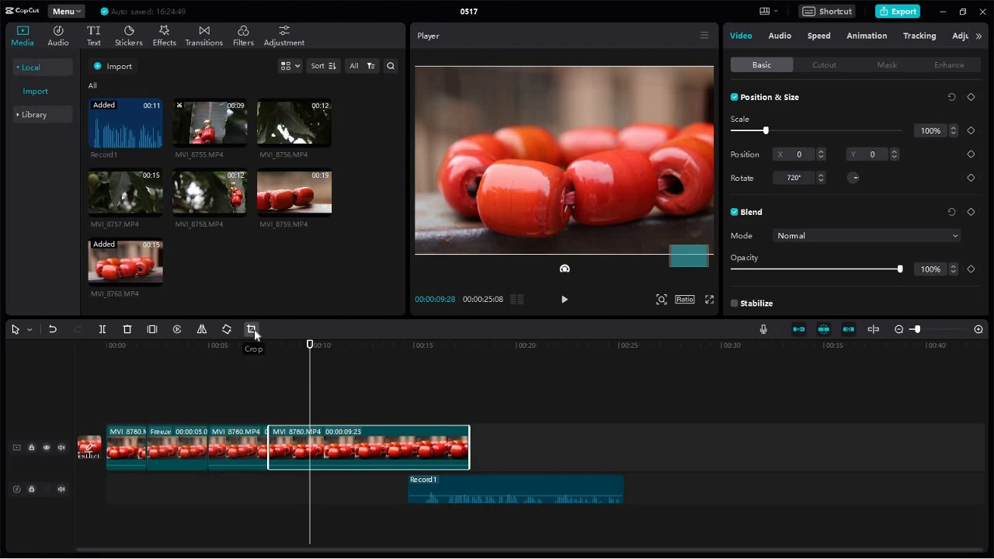
- Crop the left and right edges of the last MVI_8760.MP4 segment with a free ratio and move the playhead to 00:00:13:18
click(251, 329)
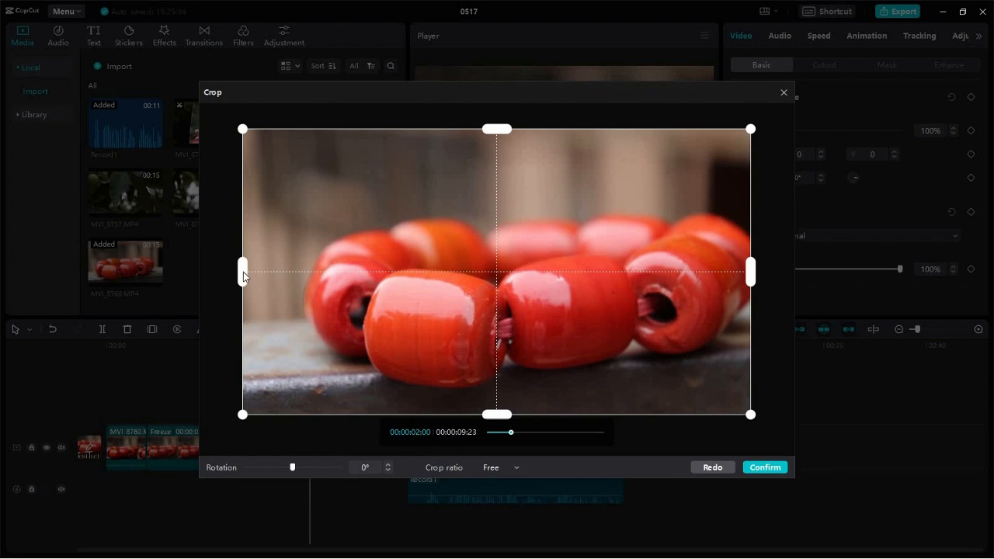
drag(242, 272, 266, 273)
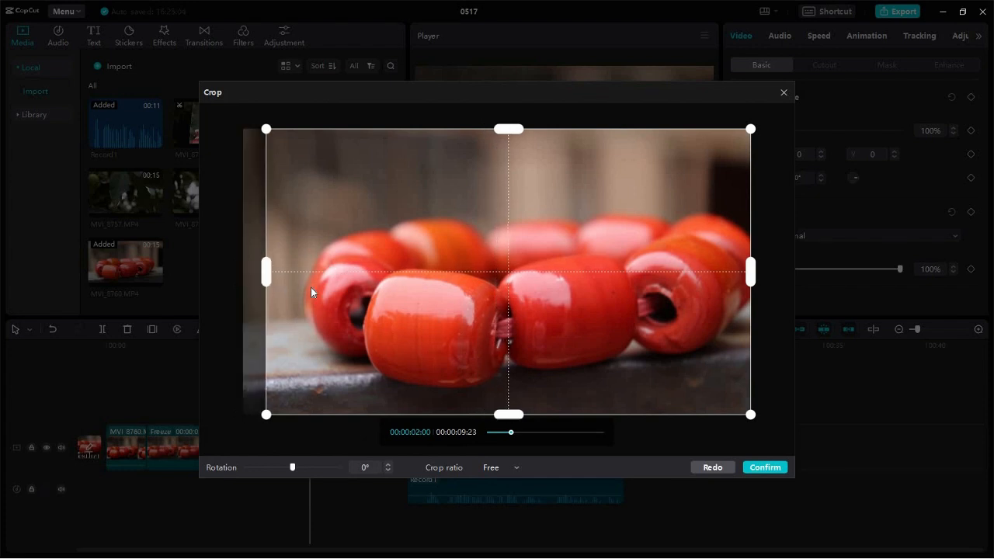
drag(754, 279, 670, 276)
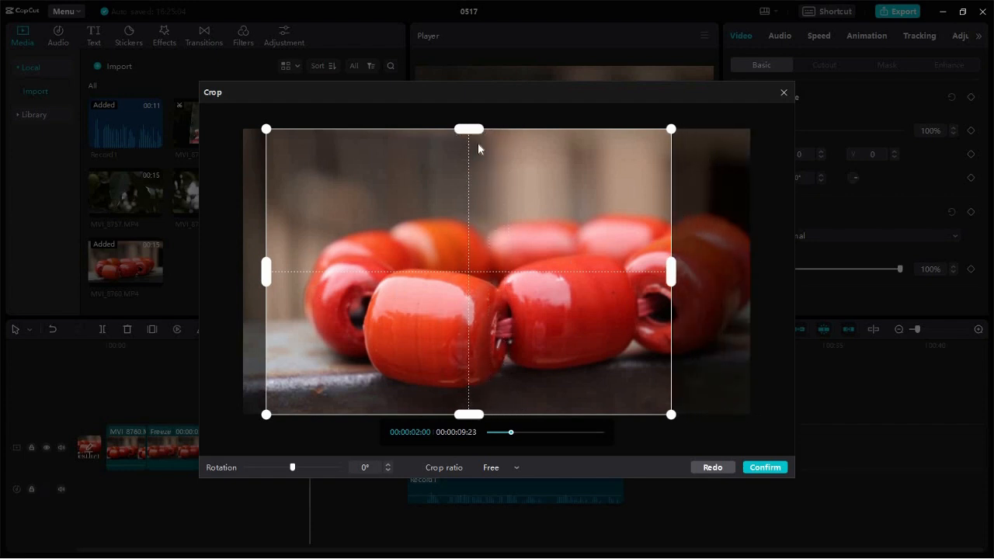
click(776, 471)
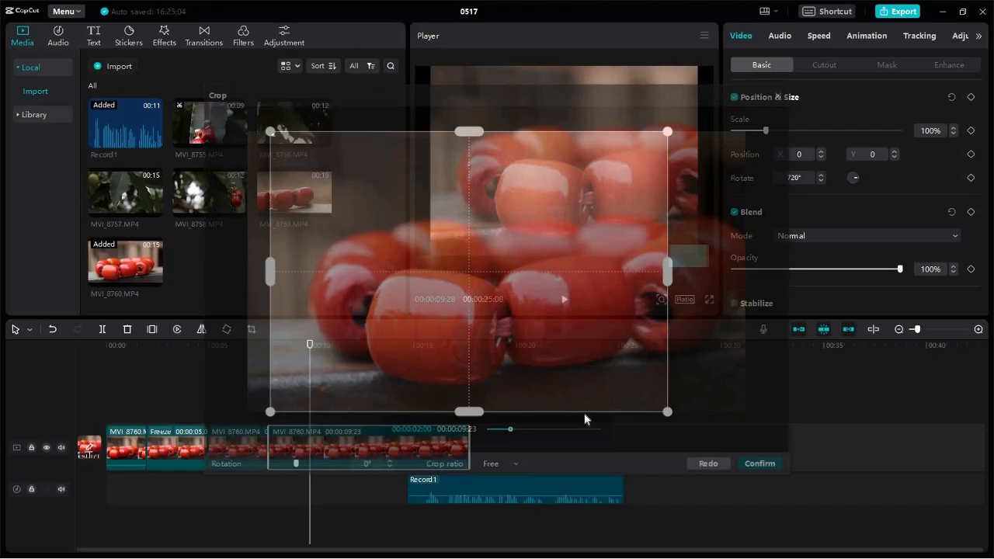
click(386, 342)
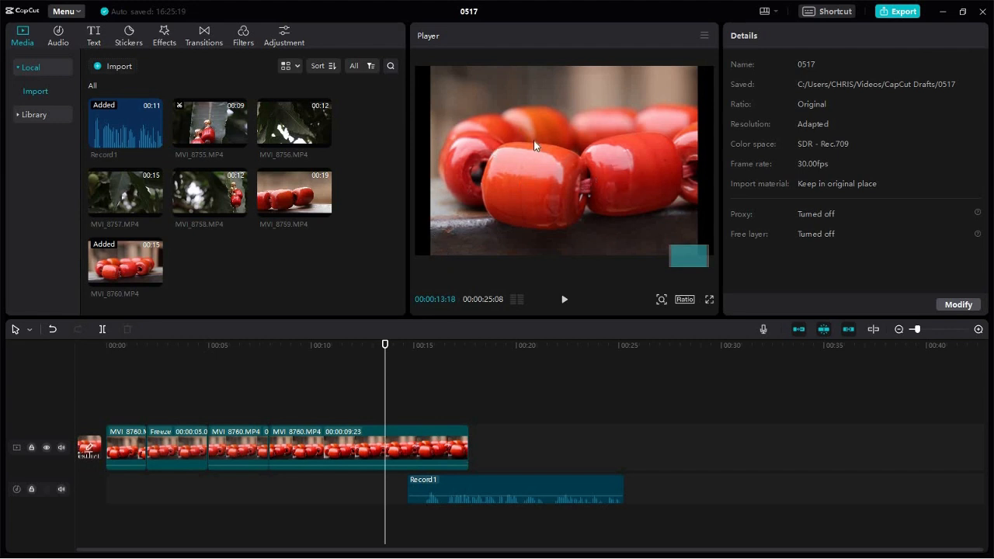
- Select the cropped MVI_8760.MP4 segment and examine its video, audio, speed, animation and tracking settings
click(563, 155)
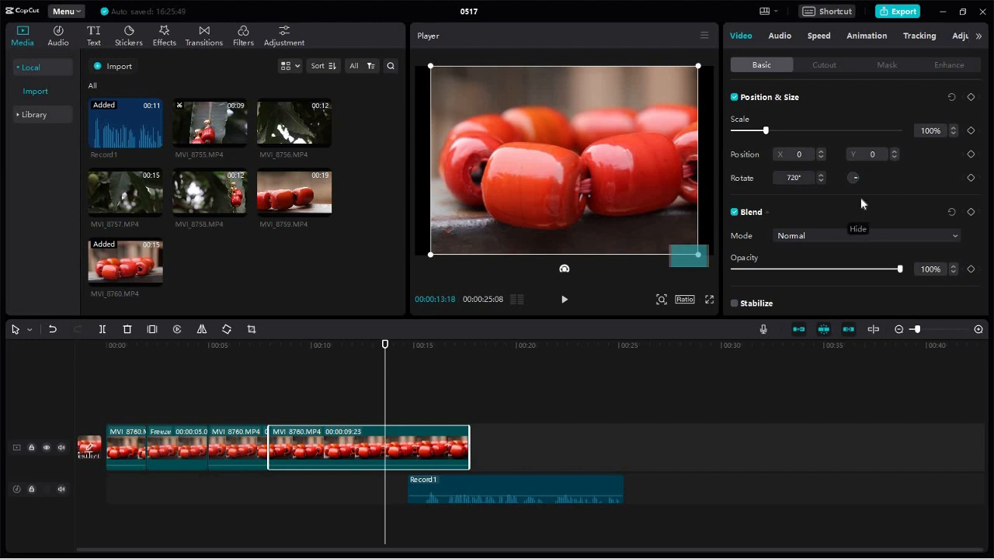
scroll(798, 169, down, 1)
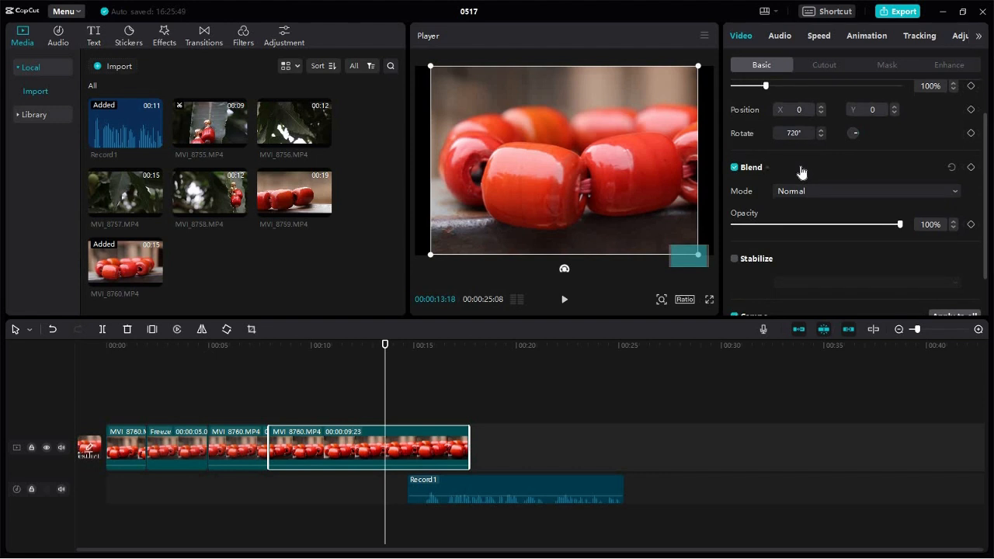
scroll(800, 170, down, 1)
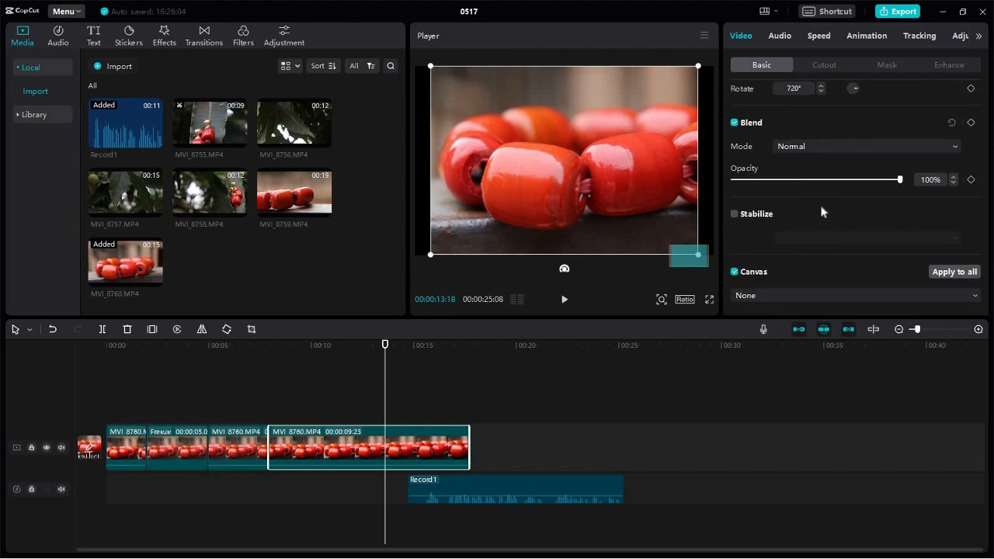
scroll(822, 220, up, 1)
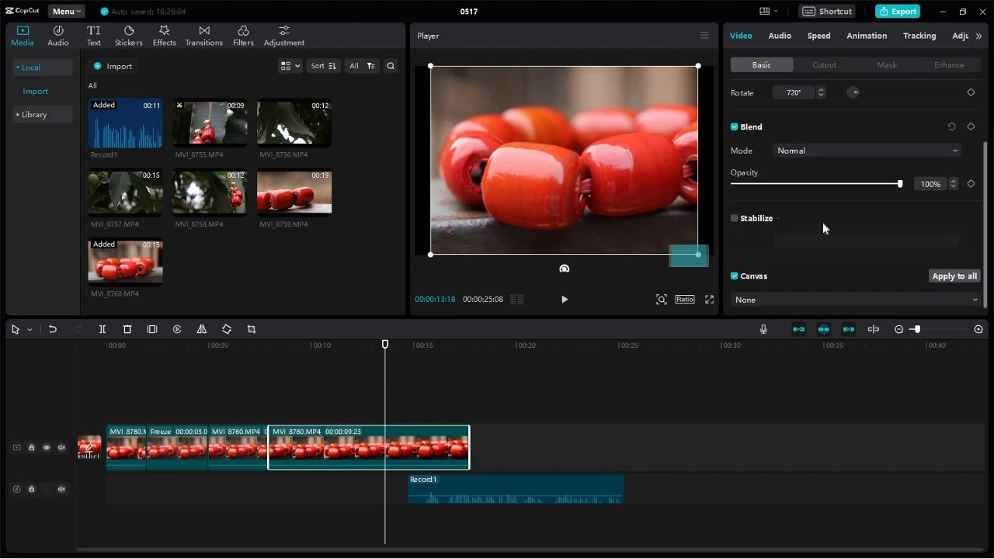
scroll(822, 223, up, 1)
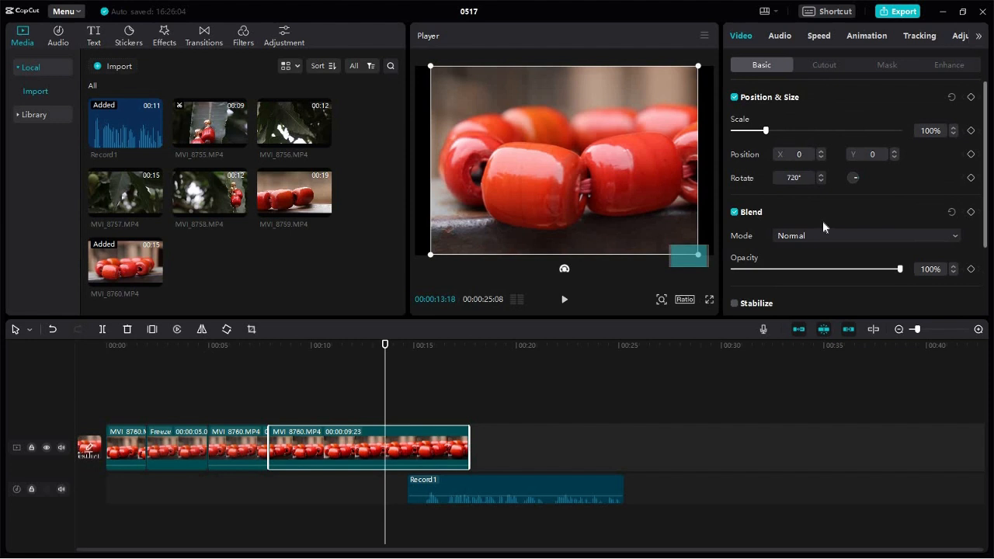
click(780, 36)
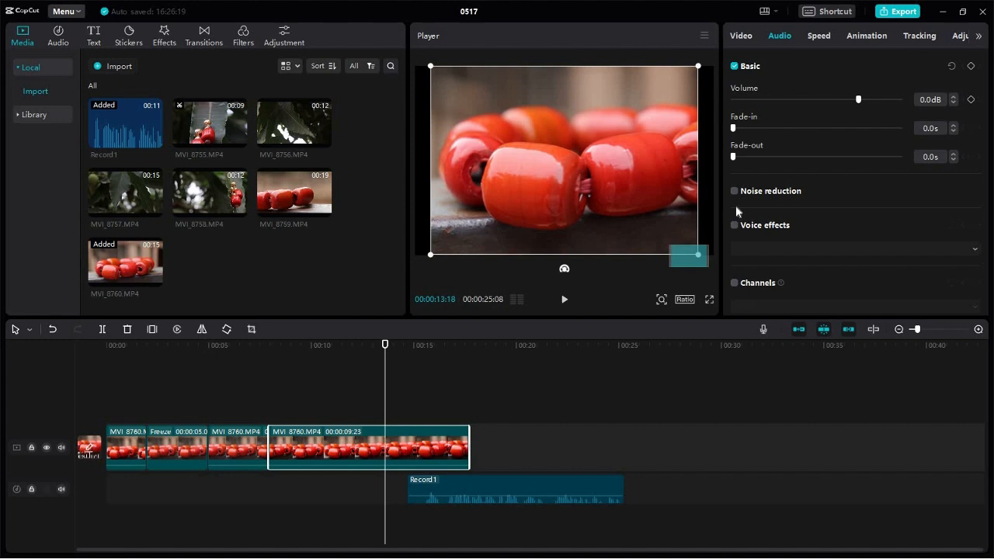
click(819, 36)
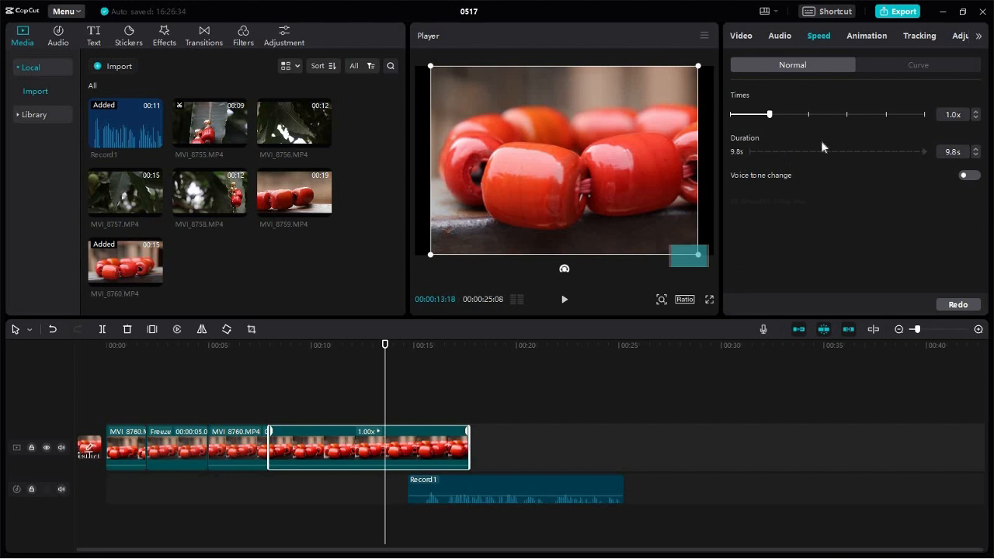
click(862, 36)
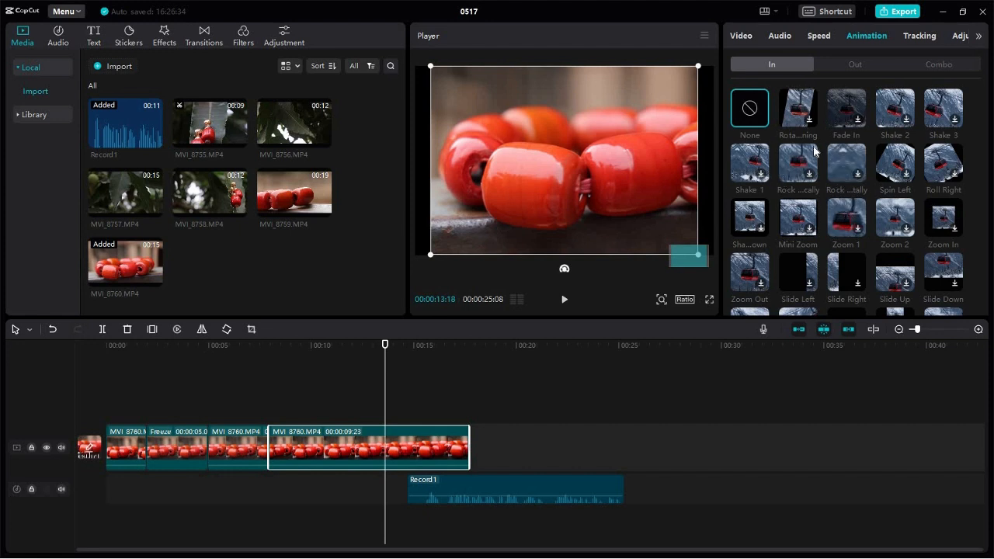
click(918, 39)
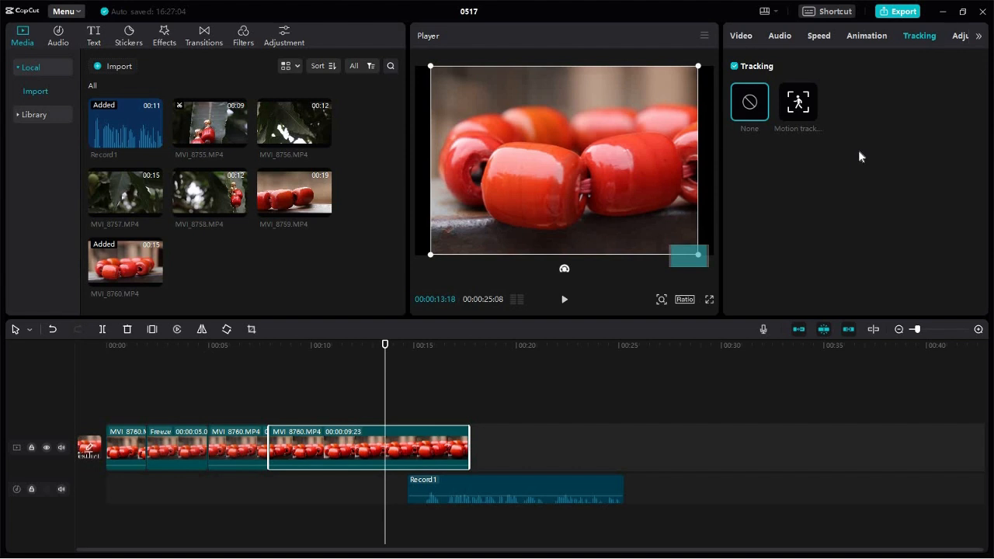
- Examine the basic LUT and colour adjustment settings of the last MVI_8760.MP4 segment and try shifting a slider
click(960, 39)
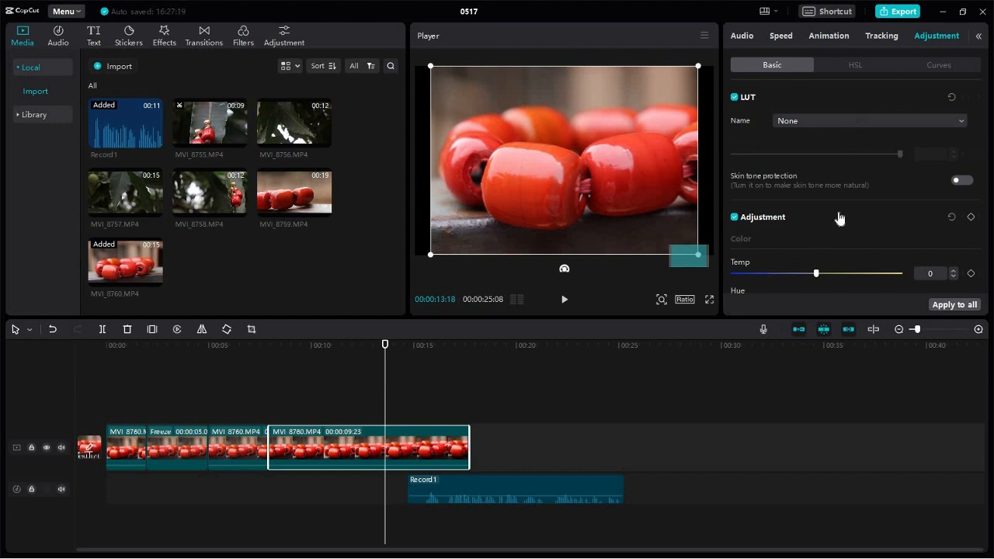
scroll(838, 217, down, 2)
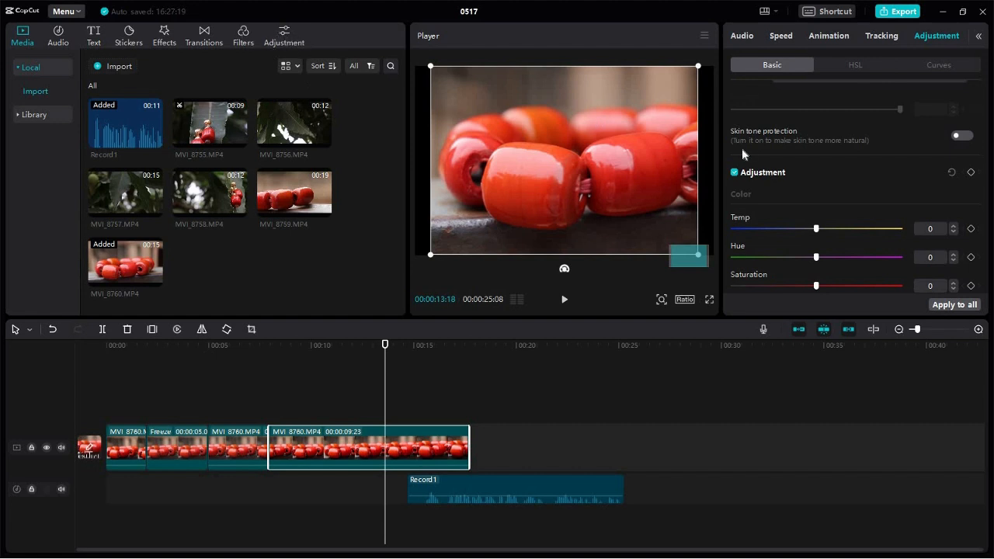
scroll(847, 218, up, 1)
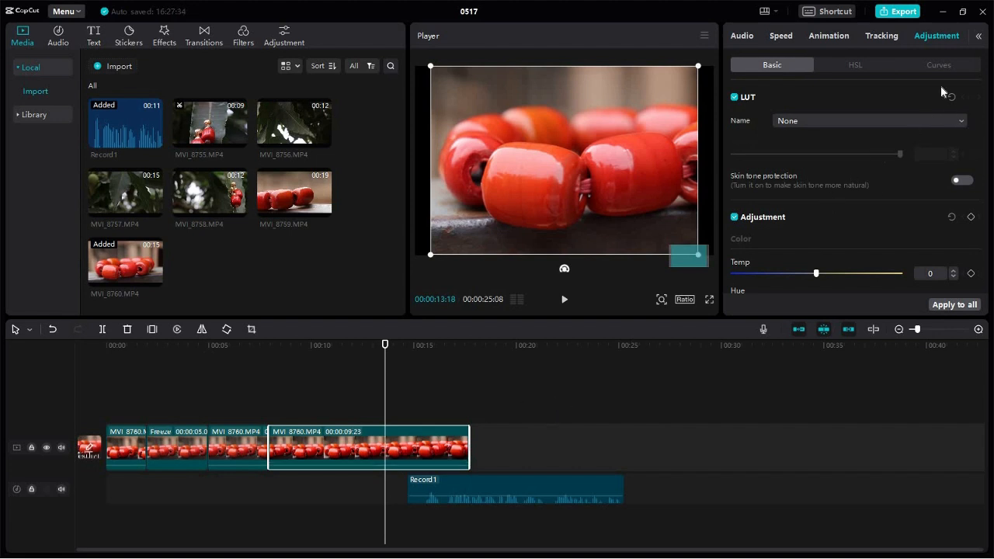
scroll(823, 164, down, 3)
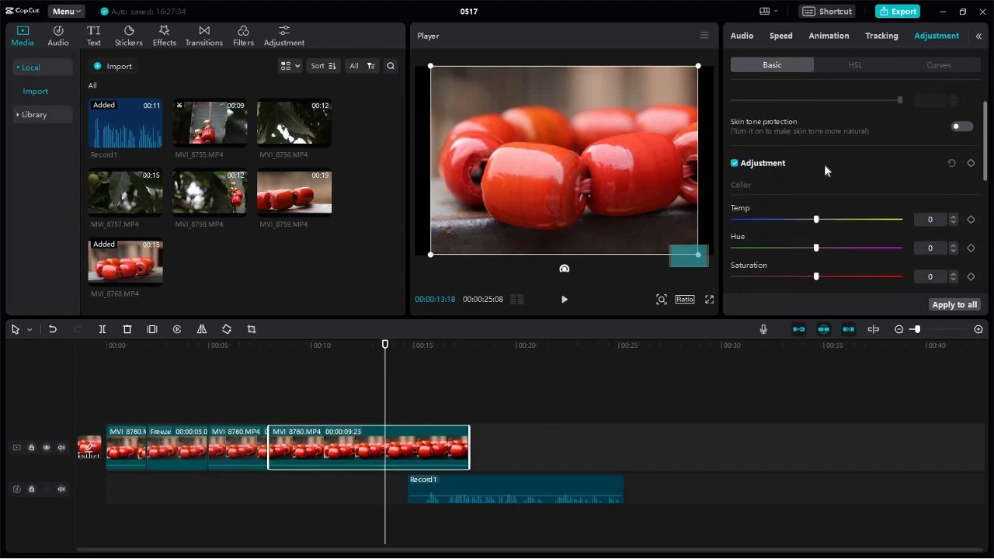
drag(816, 146, 786, 148)
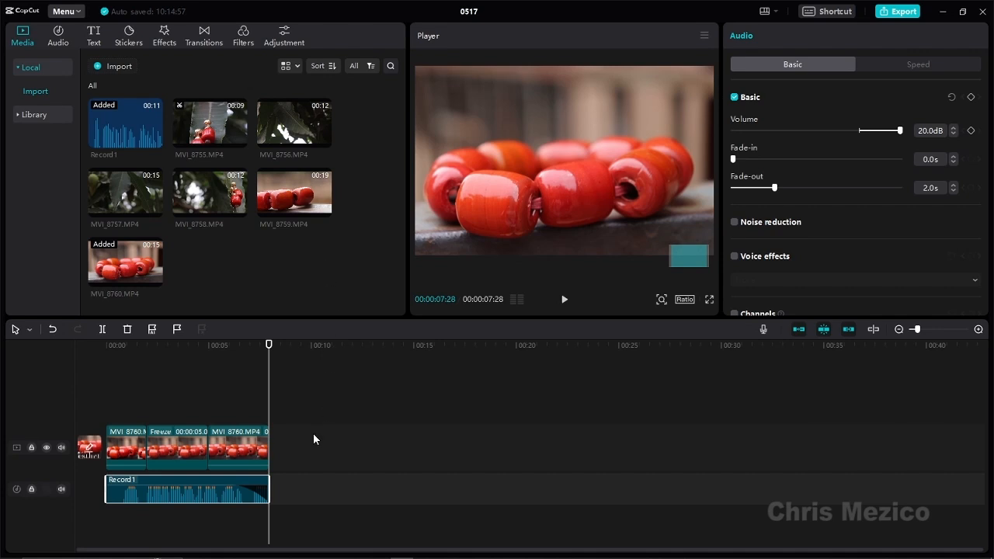
- Move the playhead near the start of the freeze segment, then open the export settings and title the export TESSTING EXPORT
drag(268, 360, 157, 360)
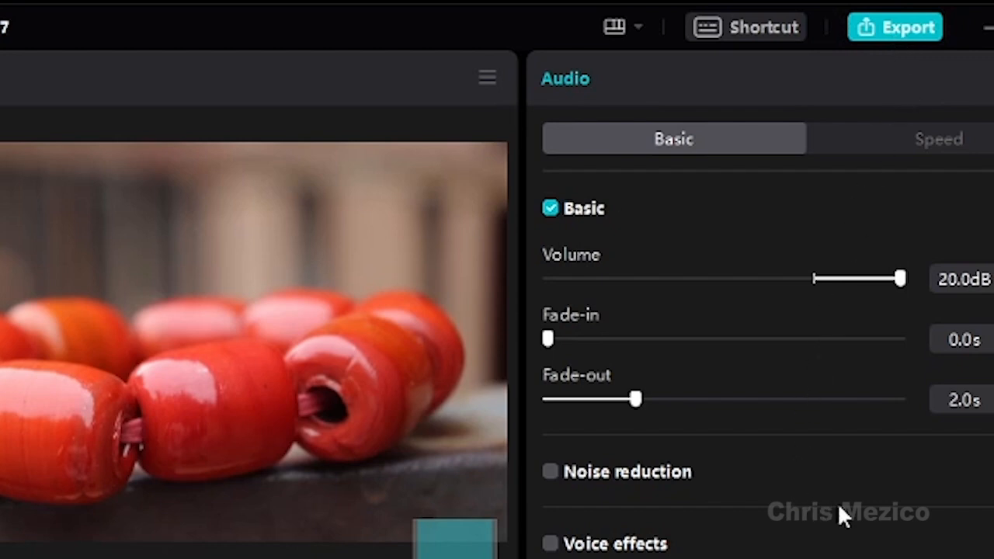
click(902, 29)
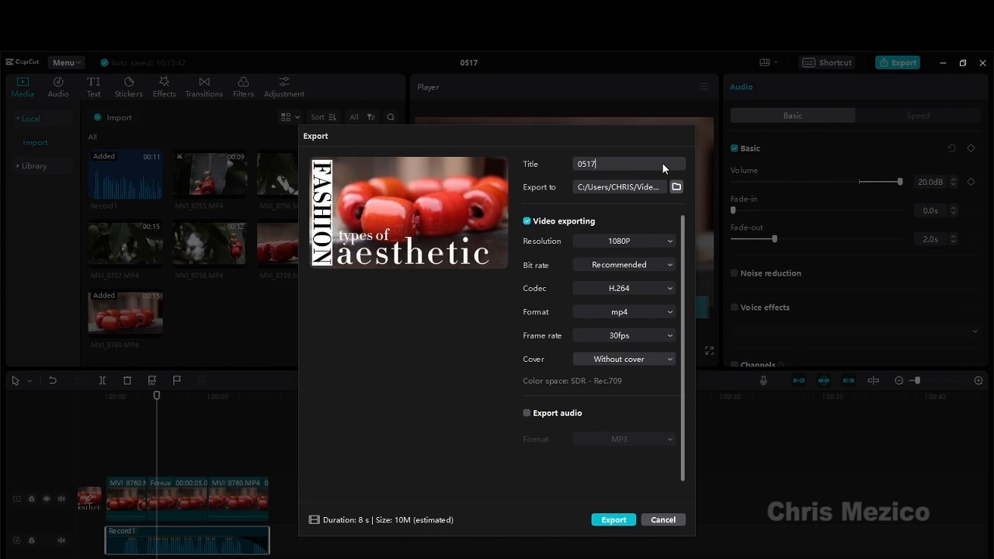
key(BackSpace)
key(BackSpace)
key(BackSpace)
key(BackSpace)
text(TESR)
key(BackSpace)
text(STING )
text(SXP)
key(ctrl+a)
click(649, 166)
triple_click(623, 167)
triple_click(622, 167)
click(622, 167)
key(BackSpace)
text(E)
- Choose the Videos folder under This PC as the export location
click(678, 188)
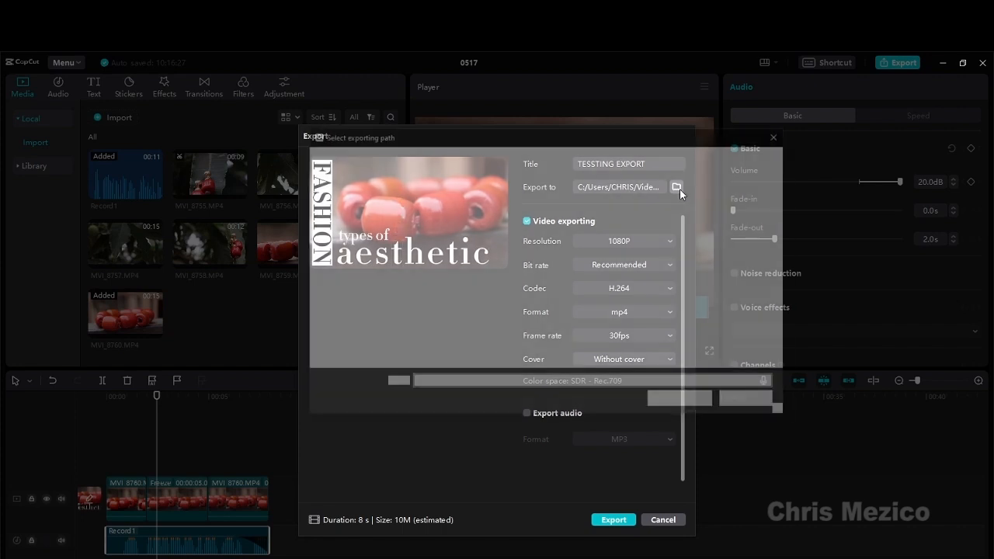
scroll(359, 326, up, 2)
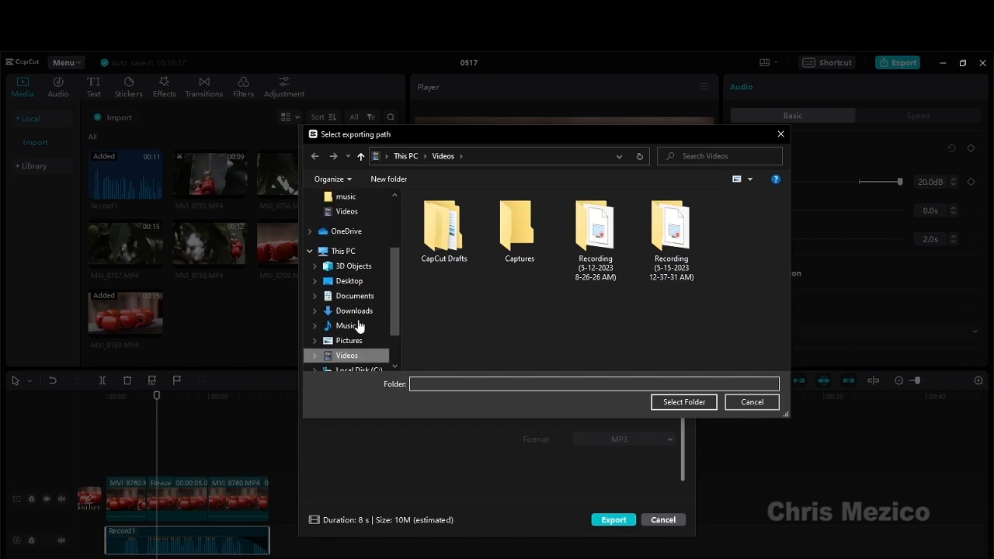
scroll(369, 253, down, 3)
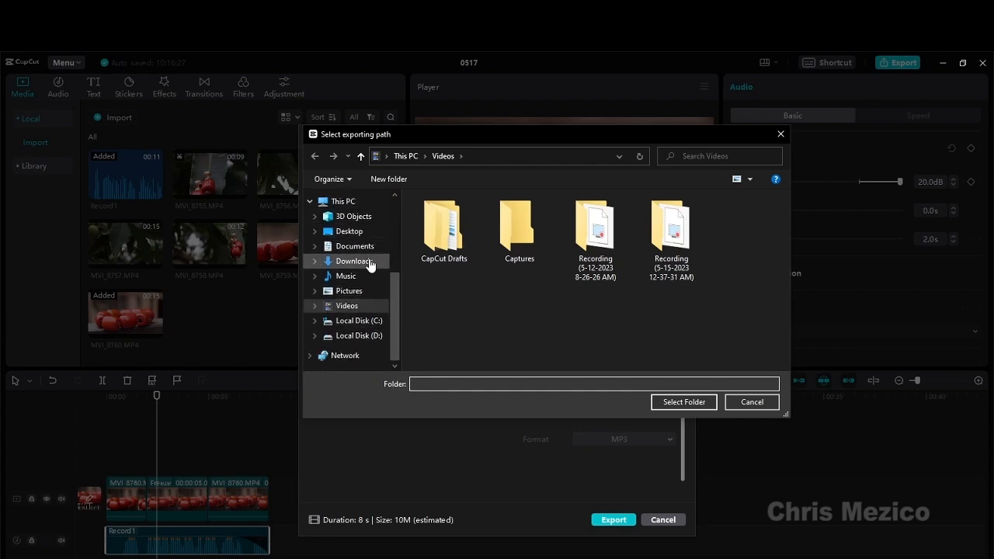
click(350, 307)
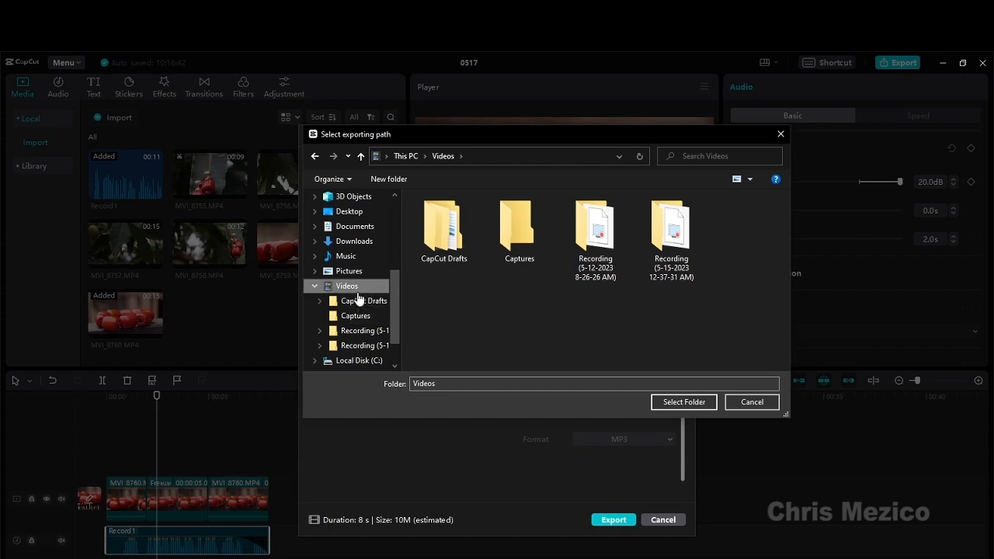
click(706, 402)
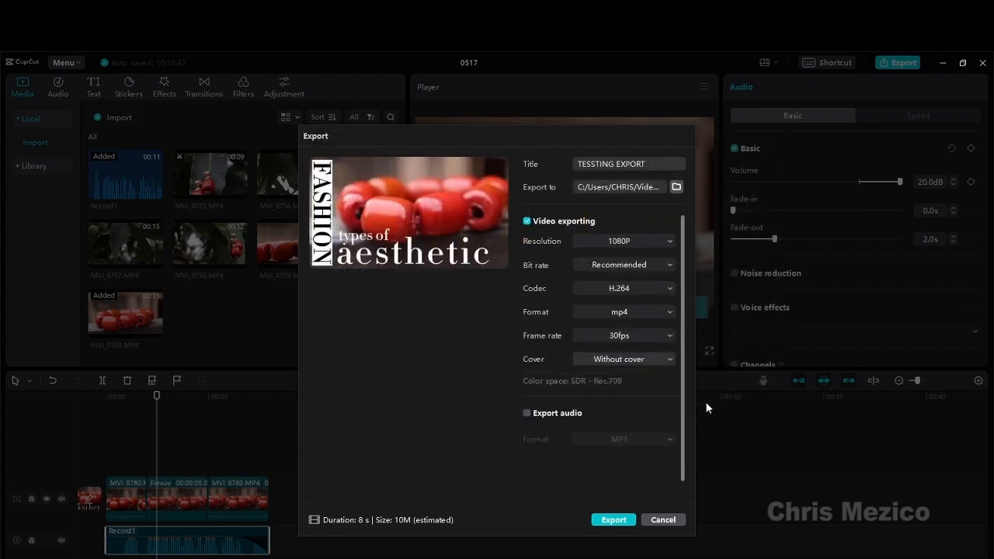
- Set the export resolution to 720P and choose H.264 as the codec
click(670, 241)
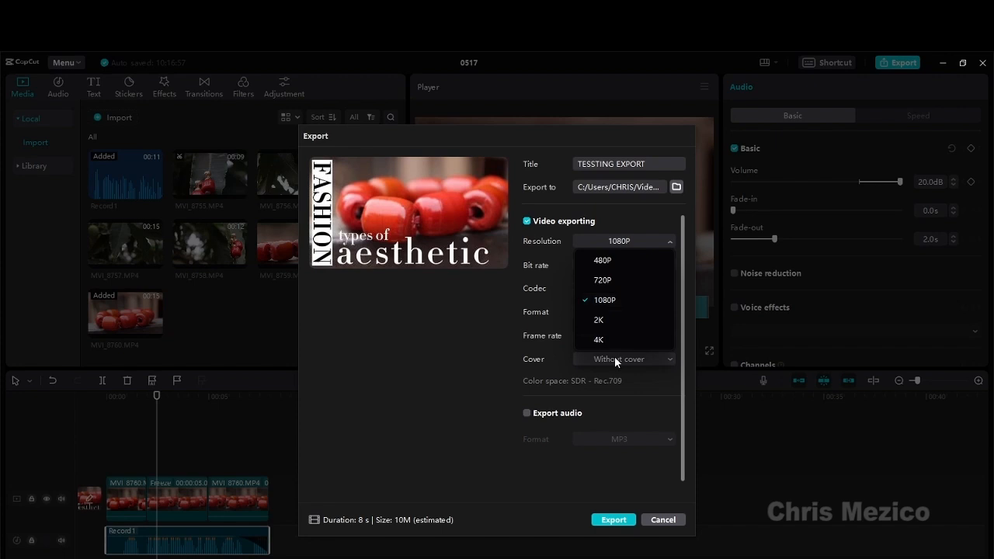
click(626, 286)
click(627, 287)
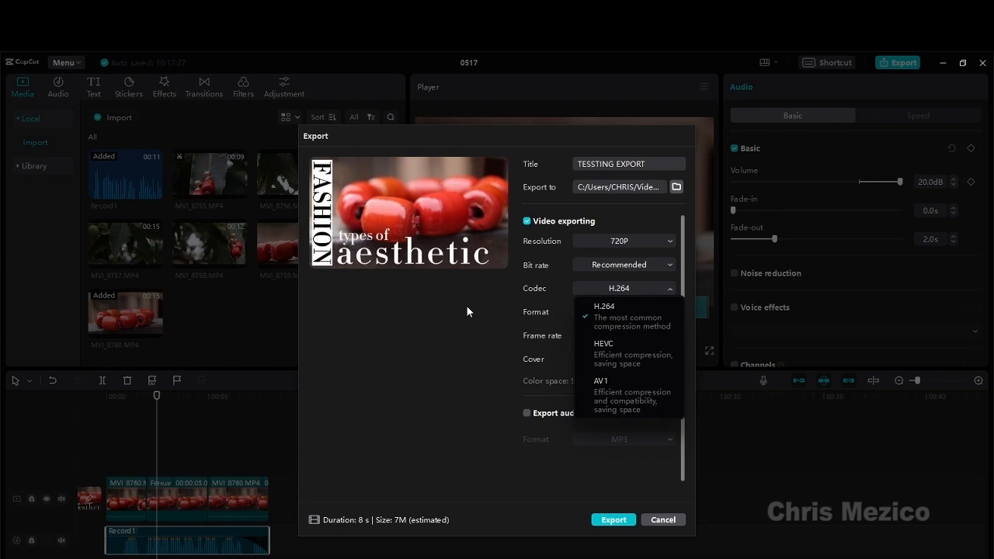
click(634, 317)
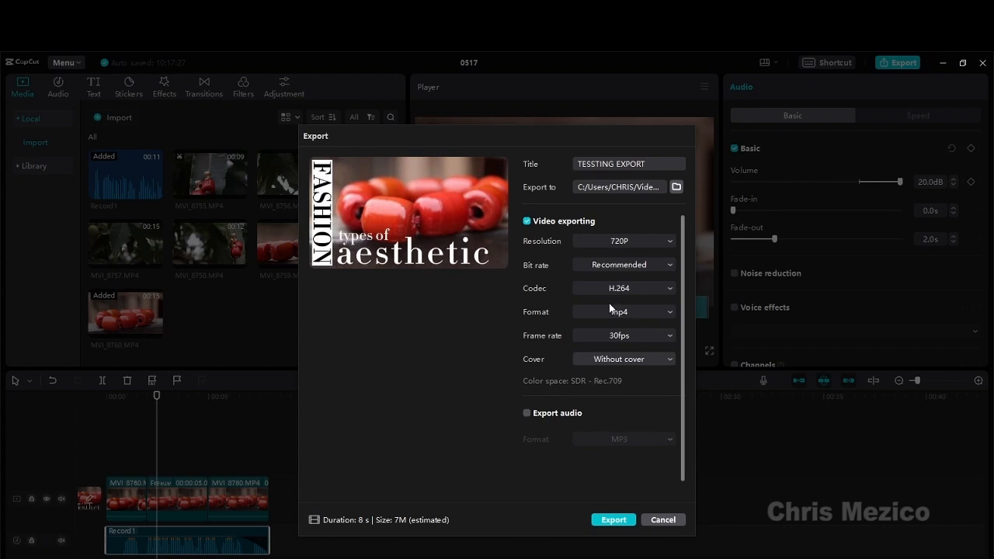
- Set the export bit rate to Customized and check the available codec options
click(664, 267)
click(667, 265)
click(665, 267)
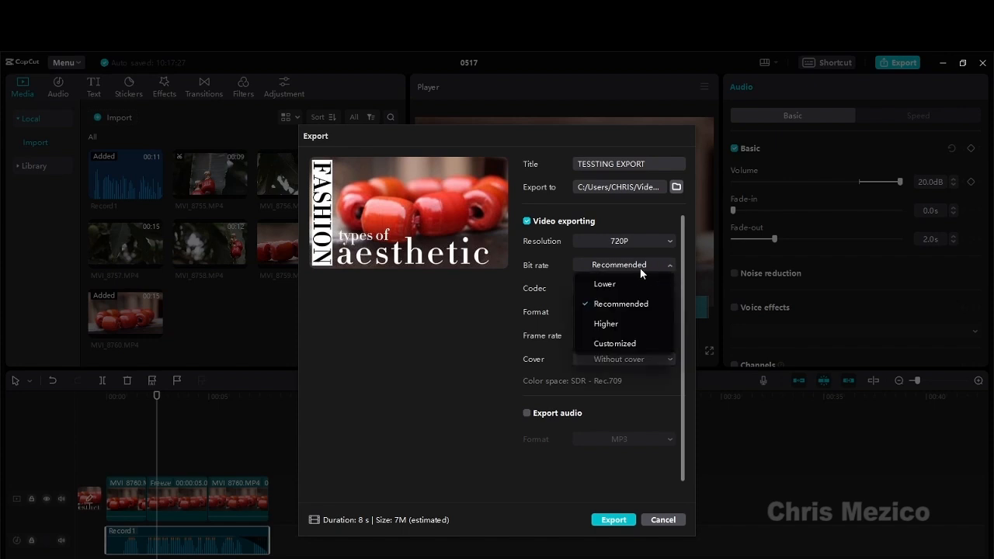
click(649, 343)
click(649, 346)
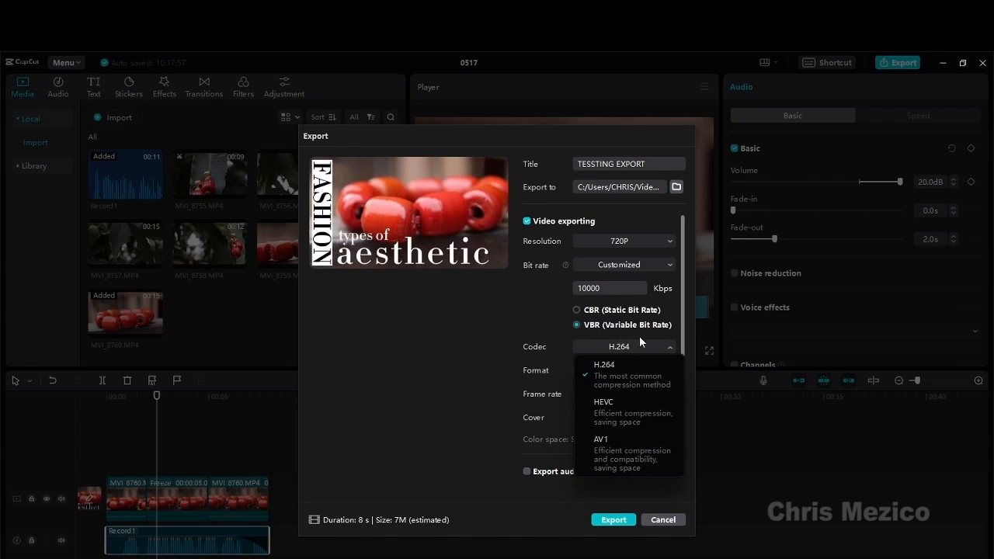
click(507, 328)
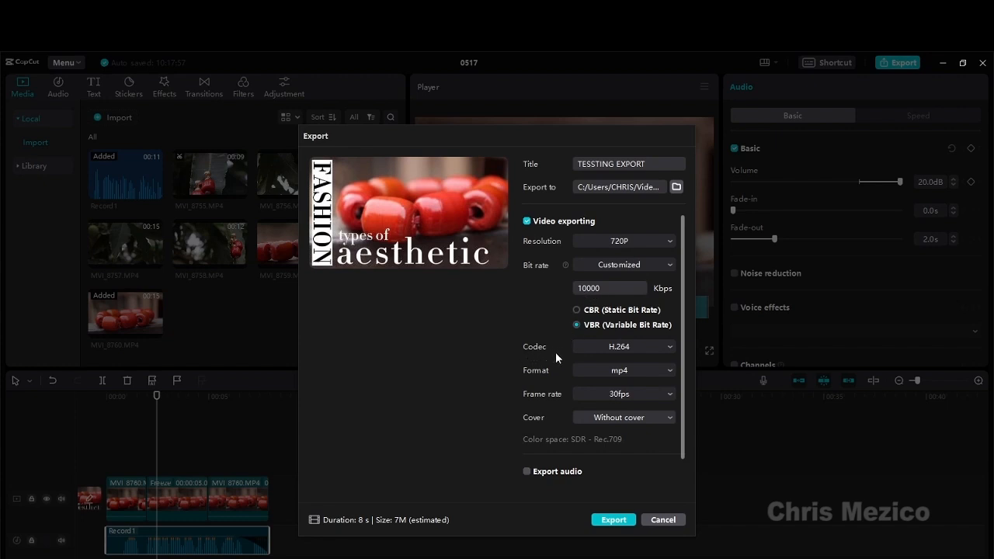
- Review the available video format and frame rate options for the export
click(671, 370)
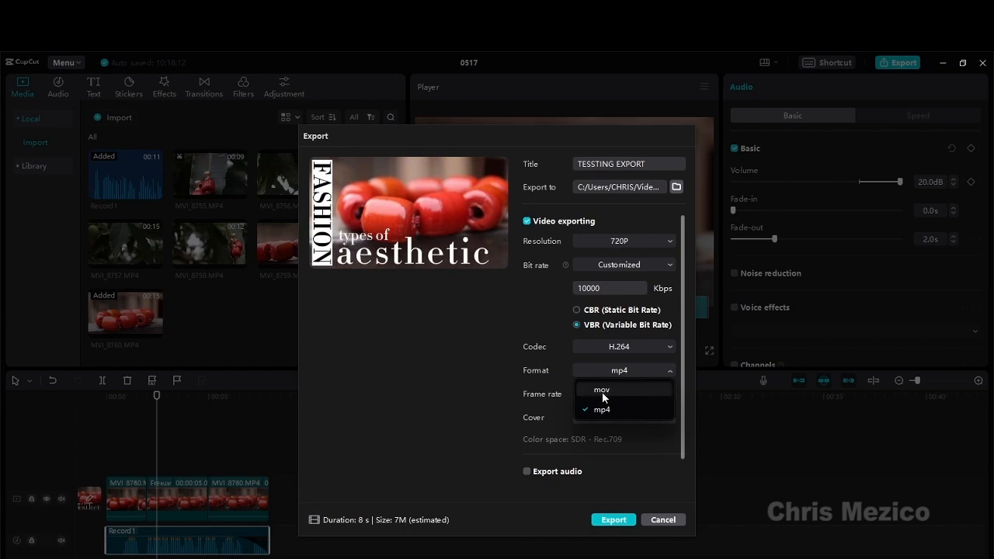
click(418, 372)
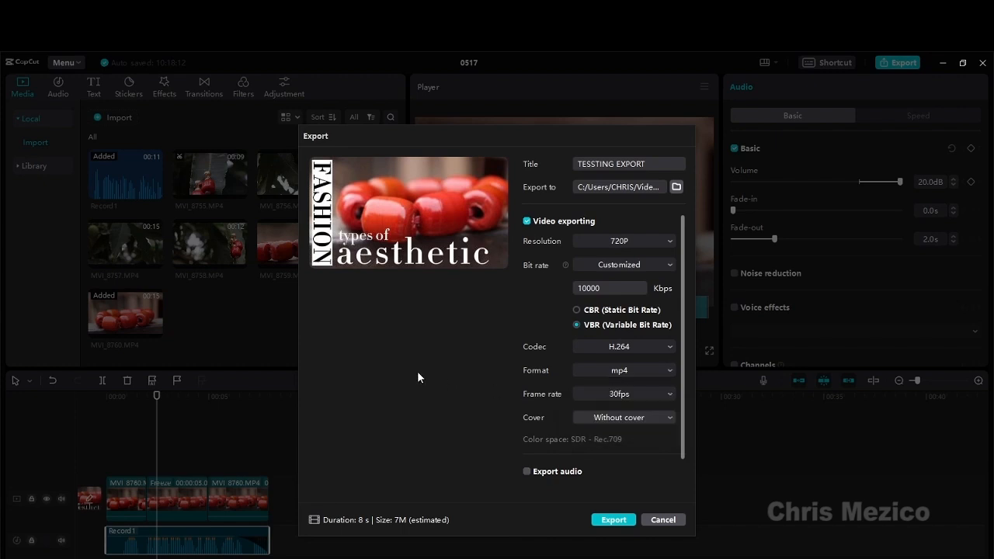
click(669, 397)
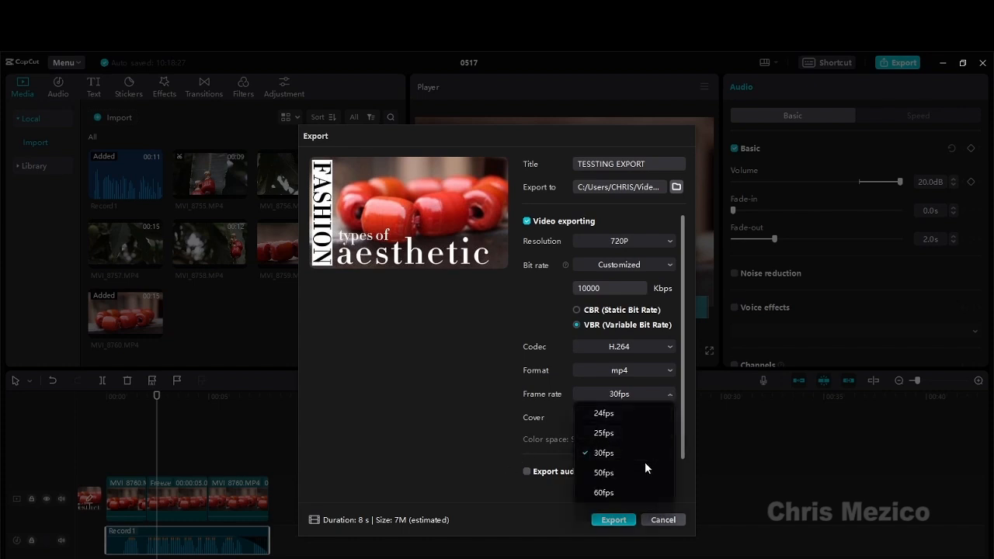
click(441, 417)
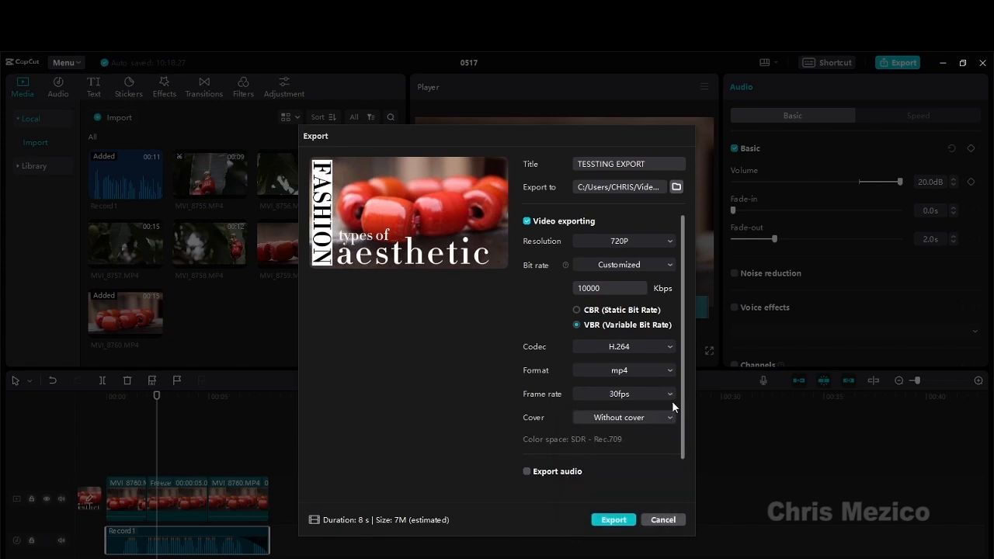
scroll(680, 388, down, 1)
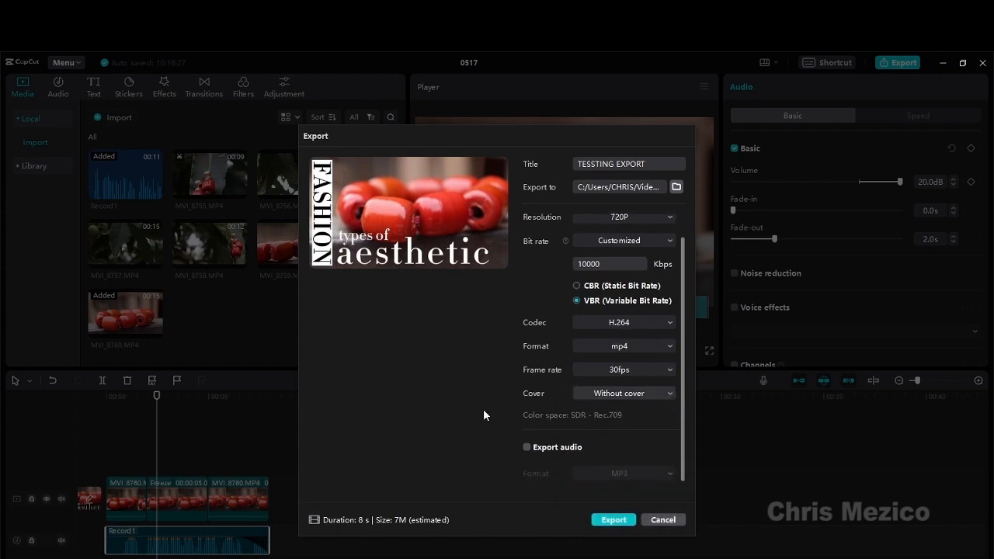
- Set the export to include the cover and enable audio export in MP3 format
click(672, 393)
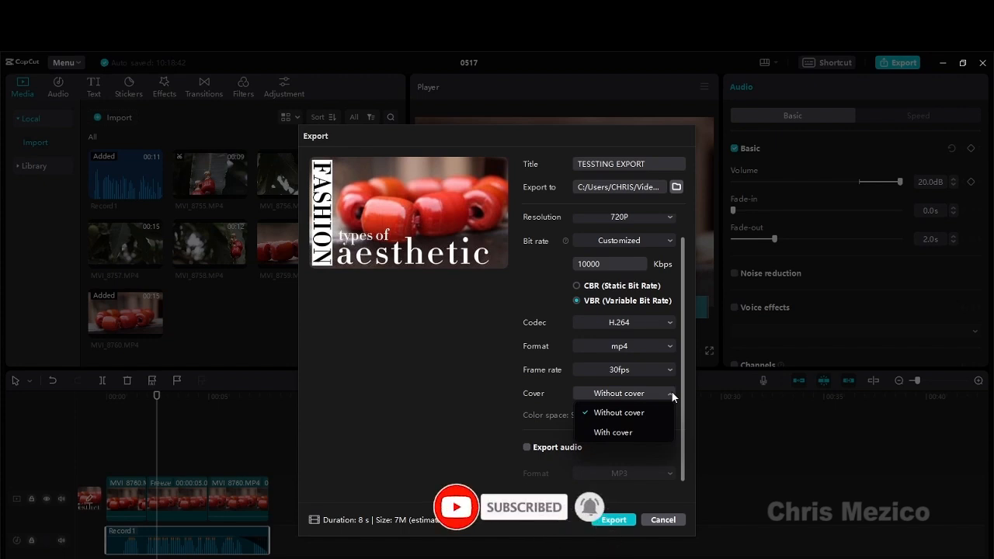
click(629, 432)
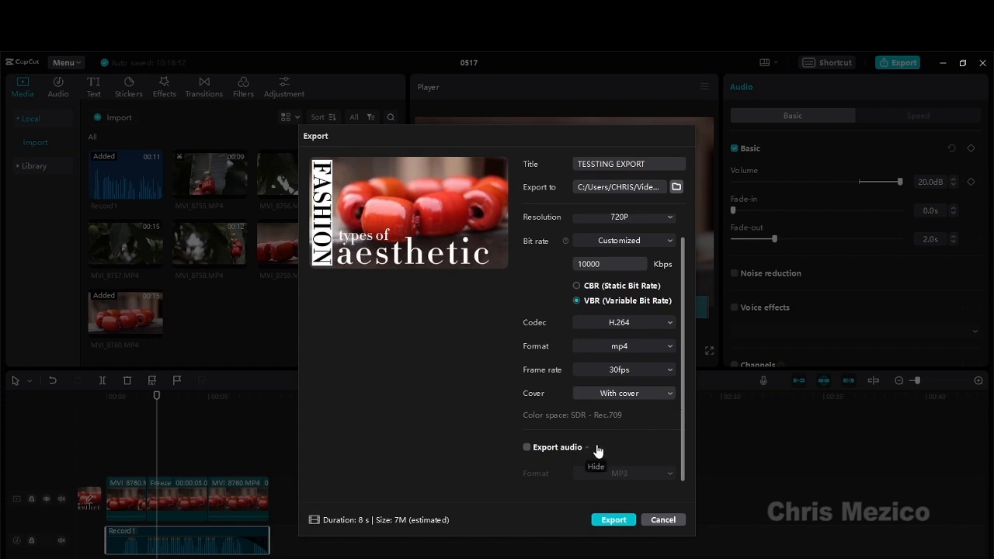
click(527, 448)
click(527, 447)
click(527, 448)
click(671, 475)
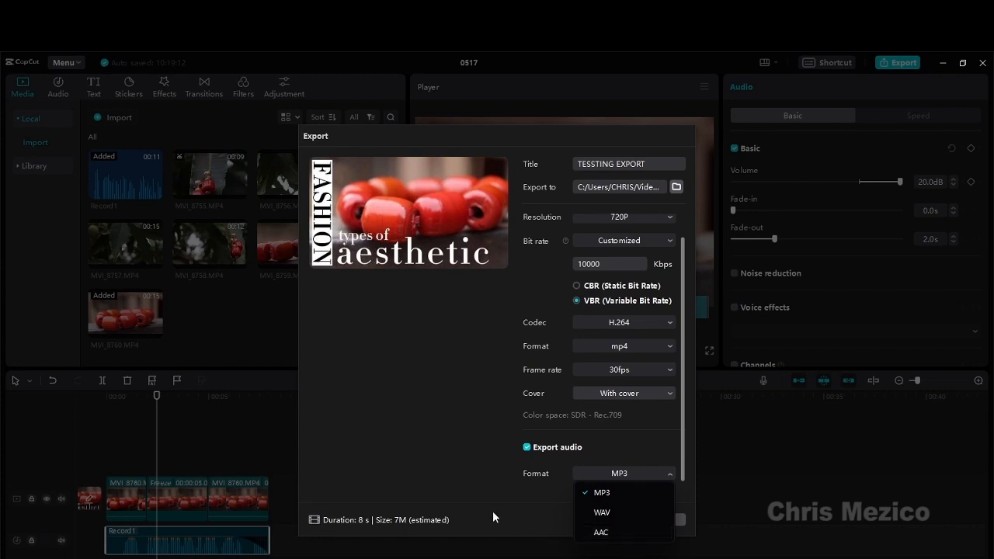
click(454, 474)
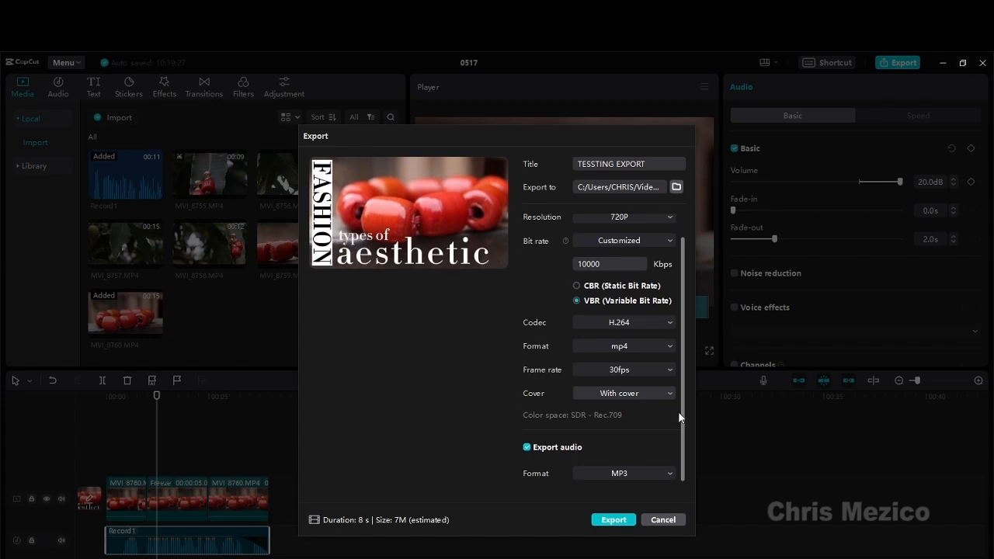
- Set the export bit rate back to Recommended
scroll(678, 410, up, 1)
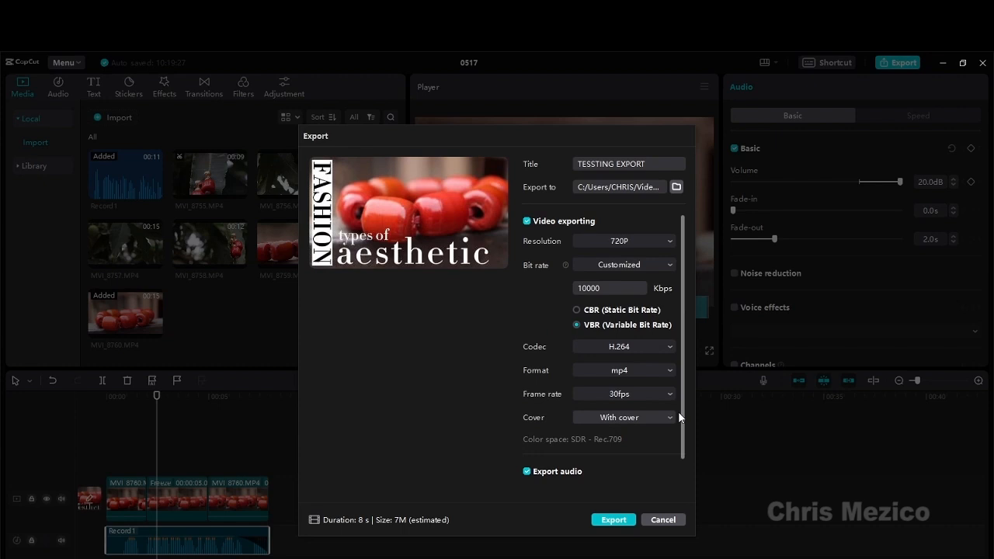
click(667, 263)
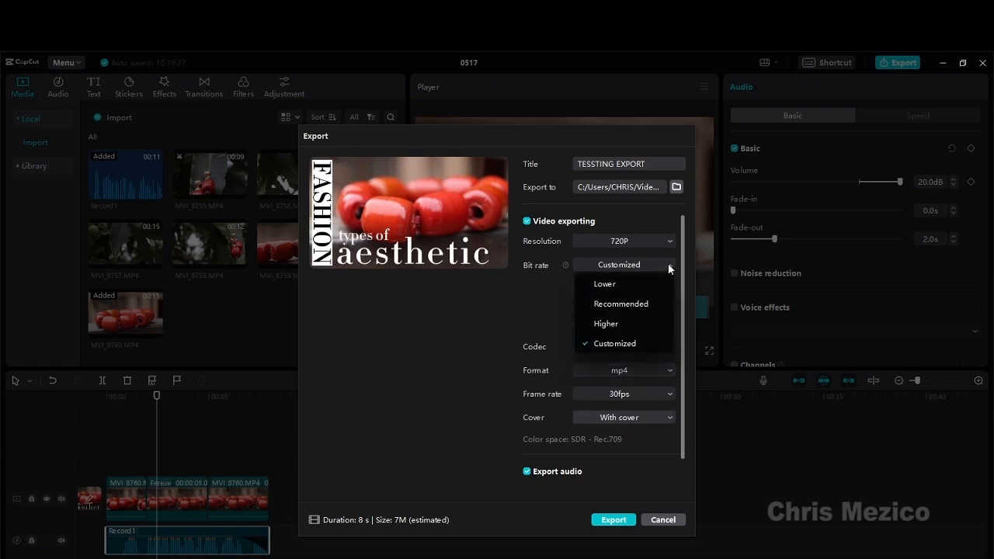
click(643, 304)
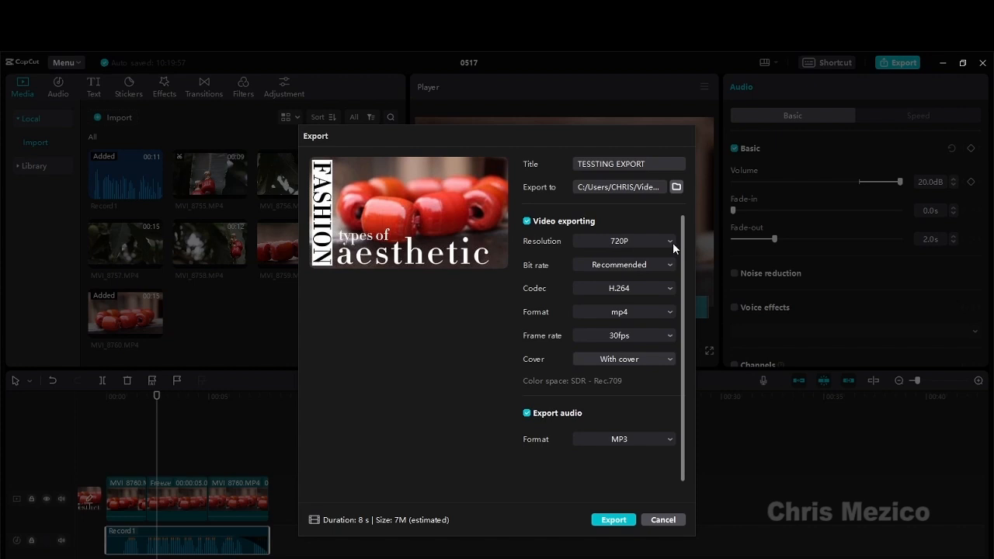
- Review the available codec options for the video export
click(670, 289)
click(670, 288)
click(670, 289)
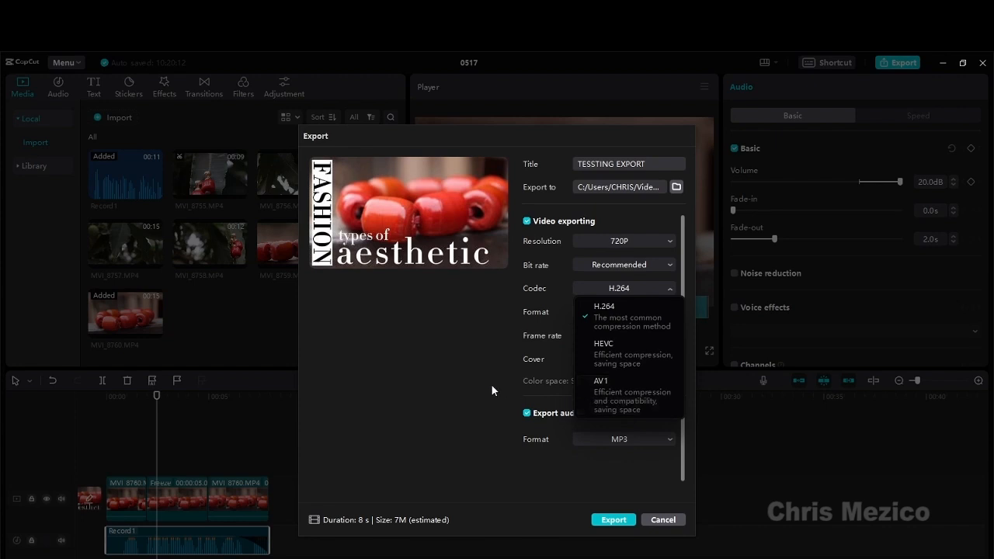
click(665, 328)
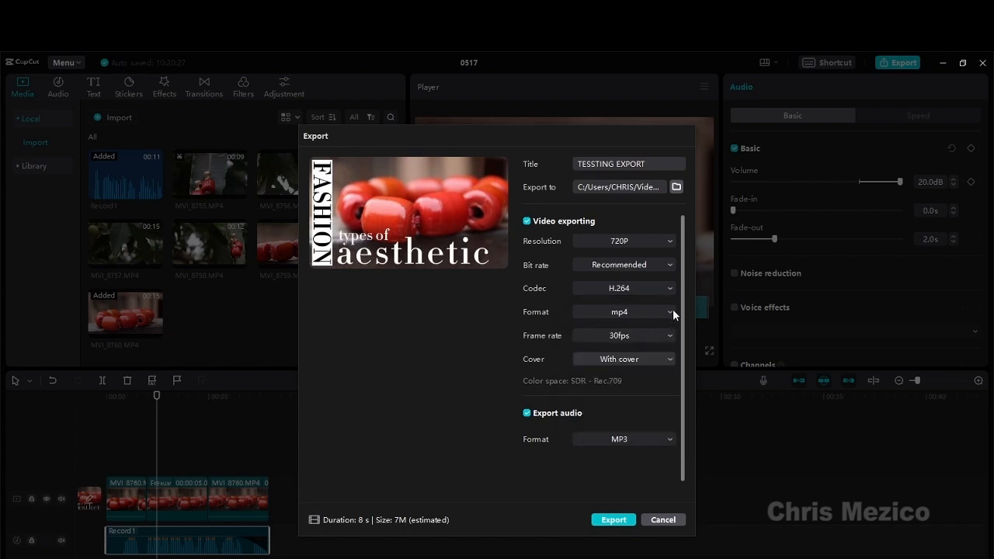
- Check the video format choices and the cover options in the export settings
click(671, 311)
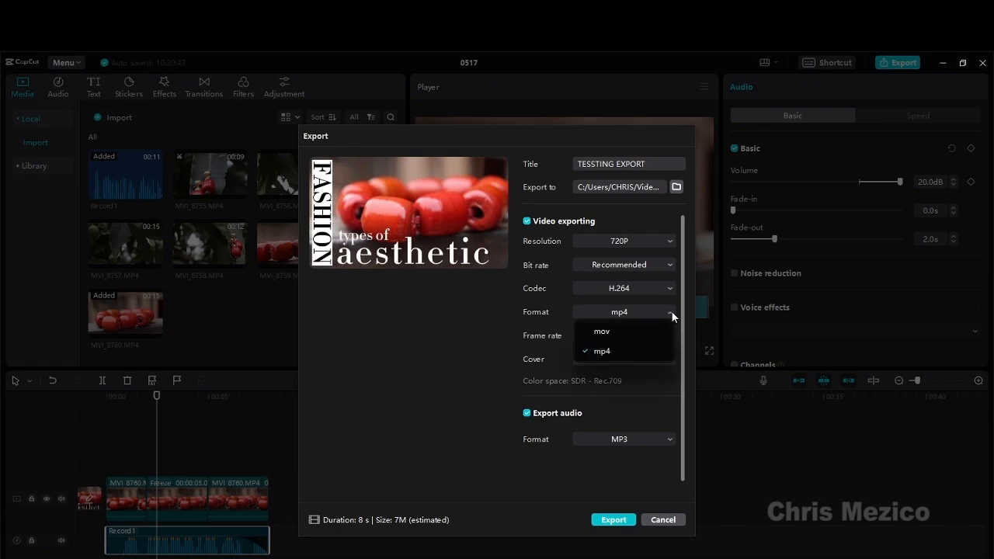
click(671, 312)
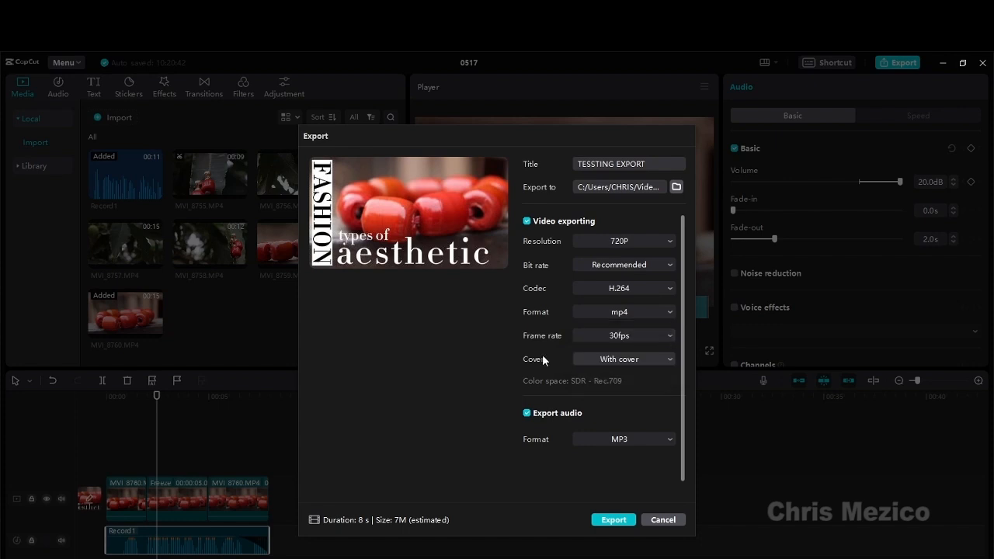
click(670, 360)
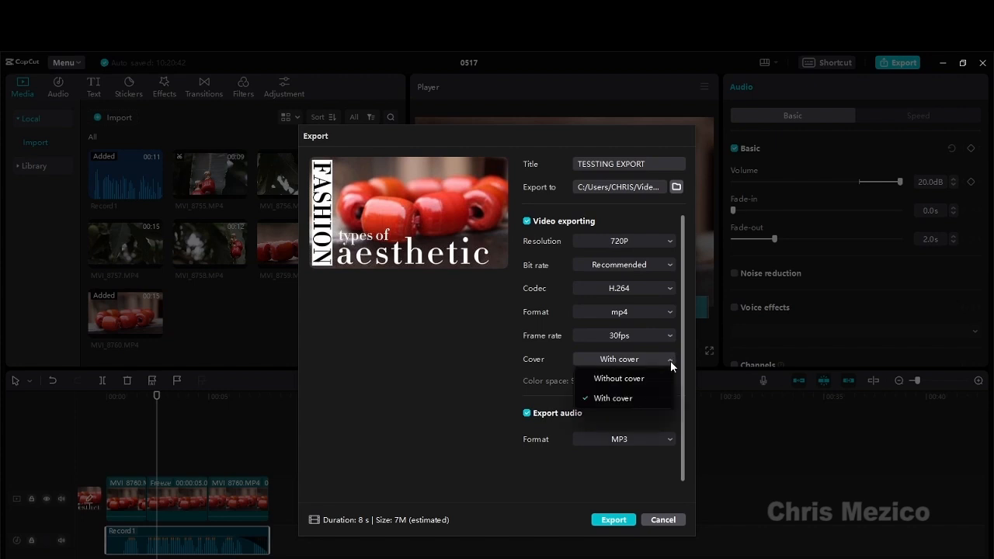
click(670, 360)
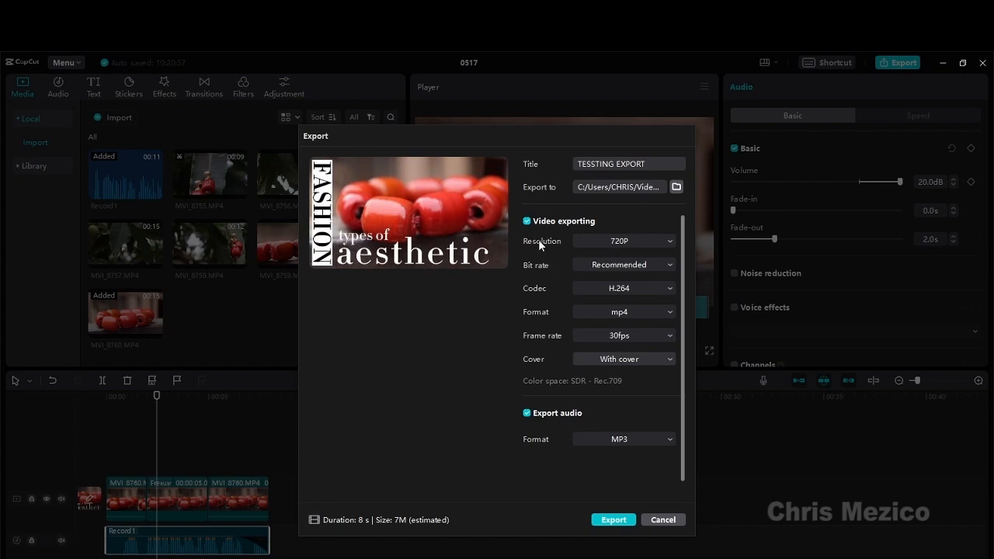
- Export the project as TESSTING EXPORT with both video exporting and MP3 audio export enabled
click(527, 221)
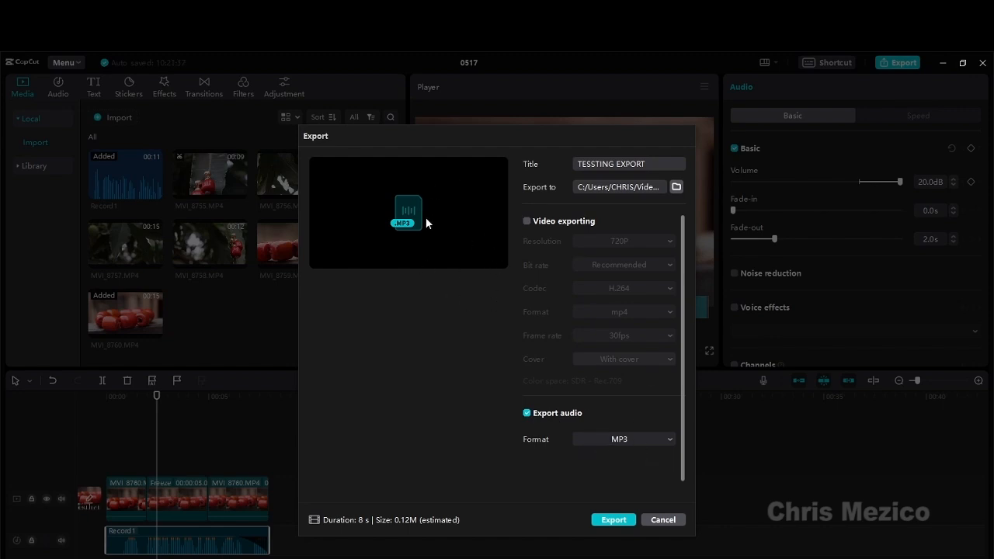
click(527, 221)
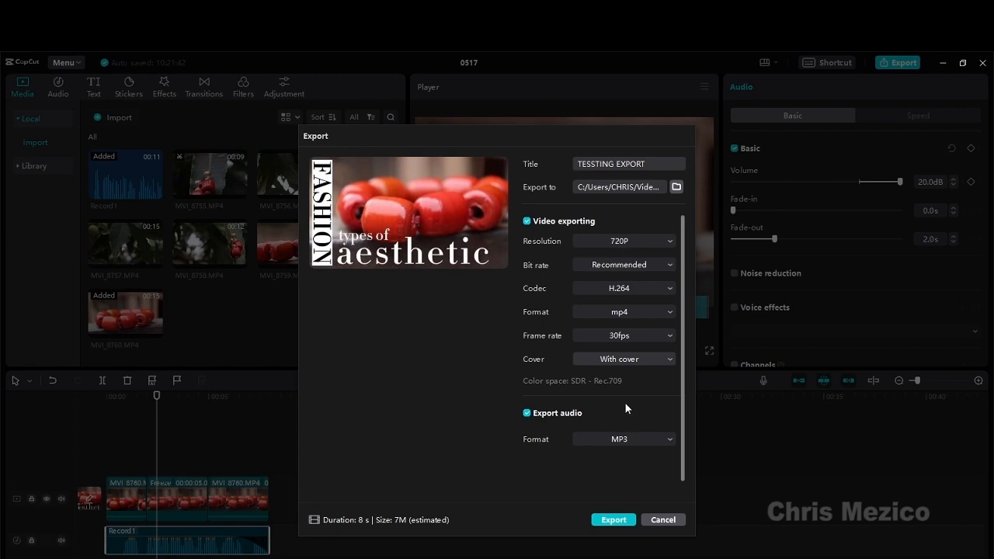
click(622, 527)
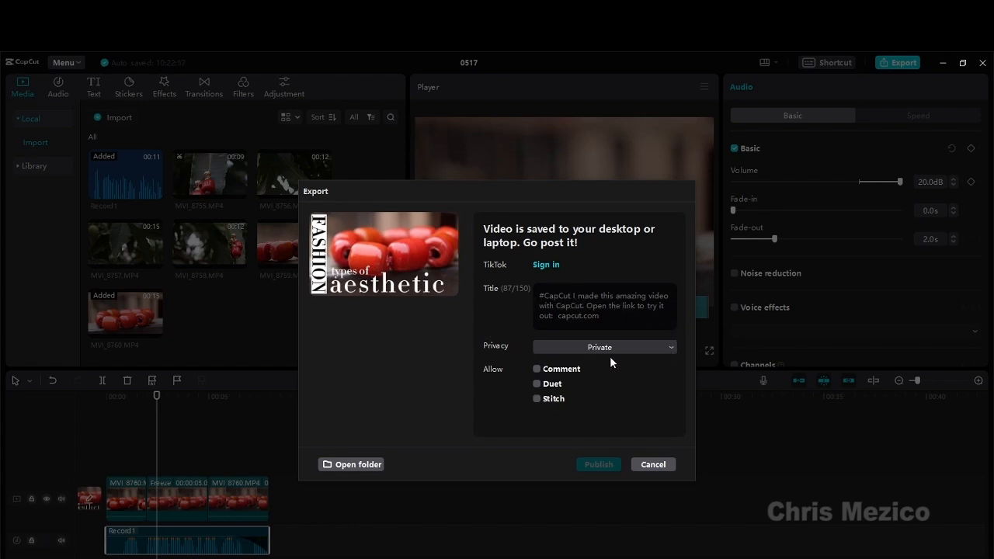
- Review the TikTok privacy options and the exported files in the TESSTING EXPORT folder in File Explorer, and close the export dialog
click(670, 348)
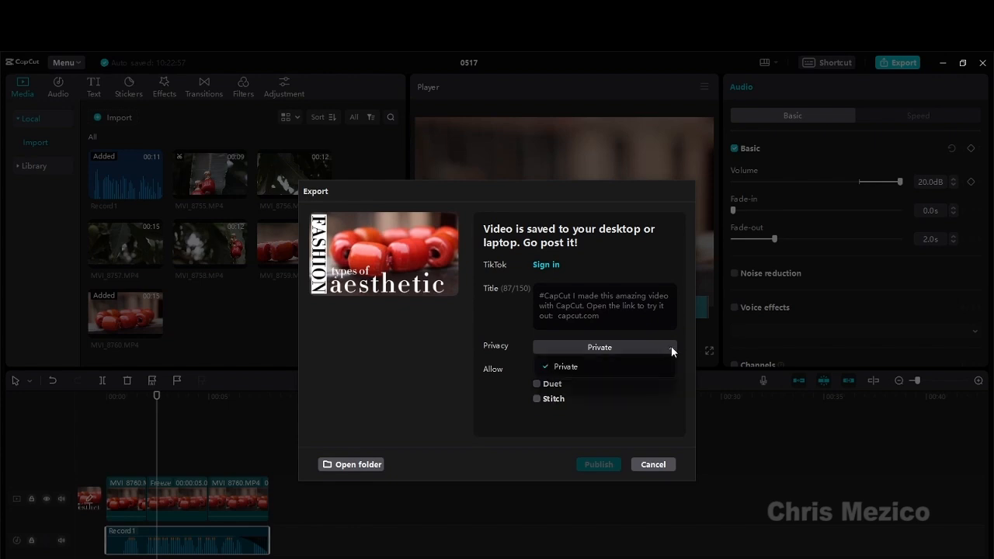
click(670, 347)
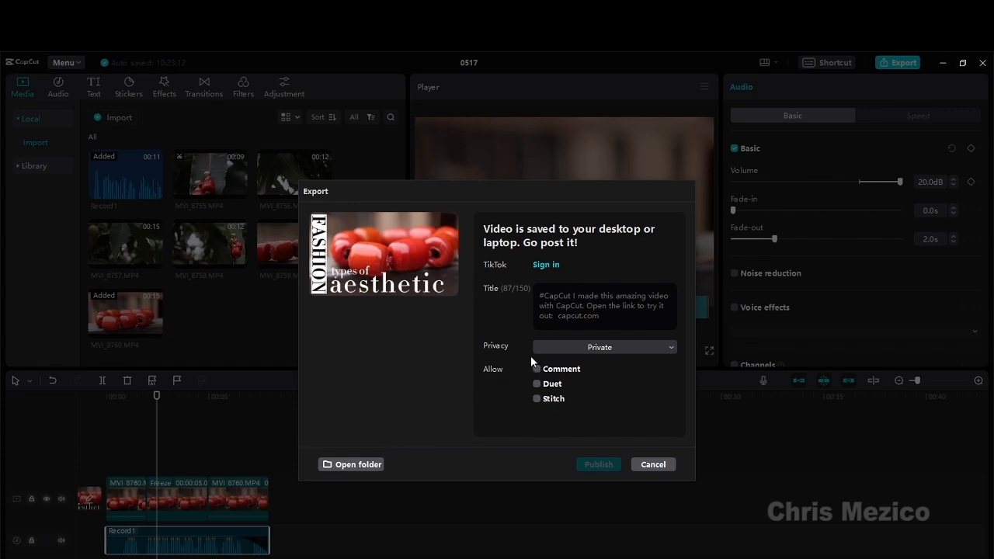
click(339, 467)
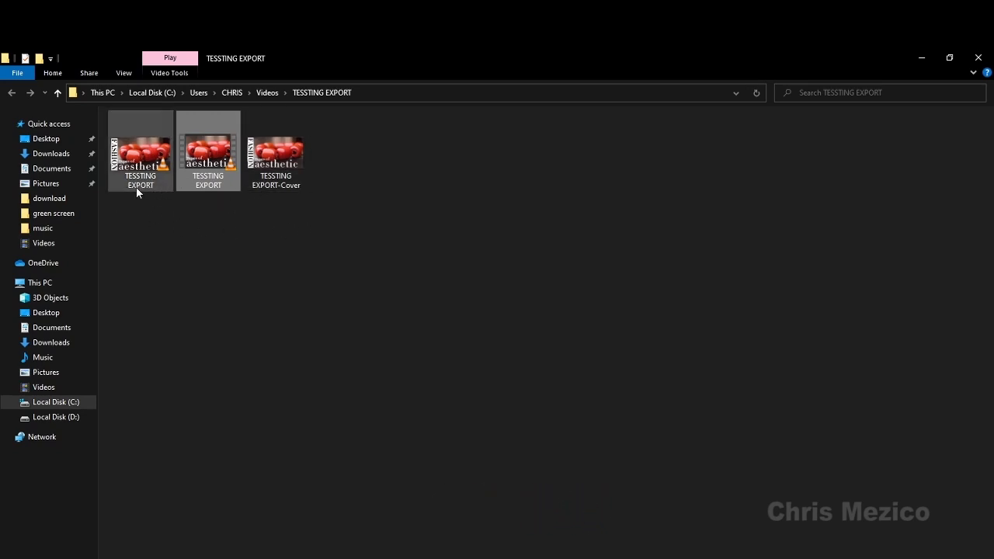
mouse_move(144, 188)
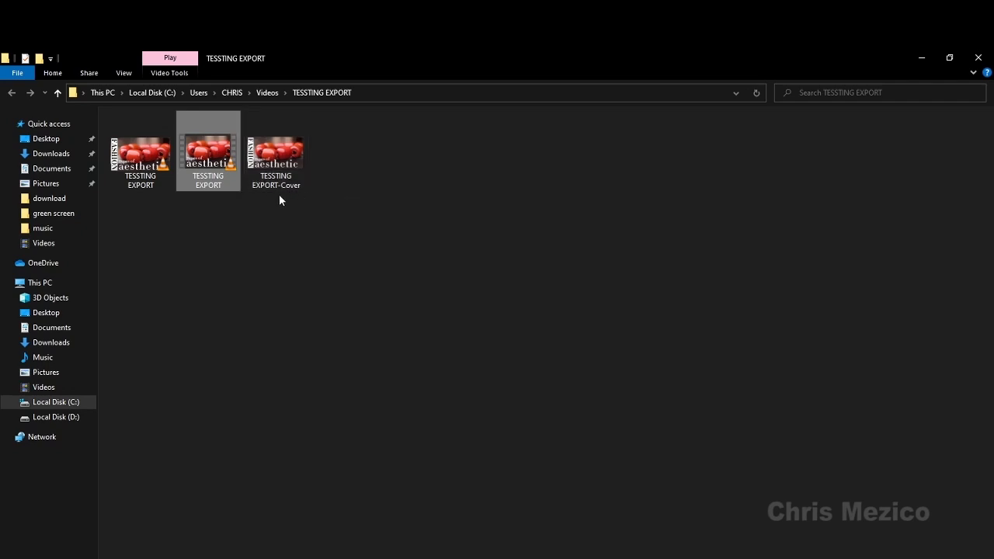
click(978, 58)
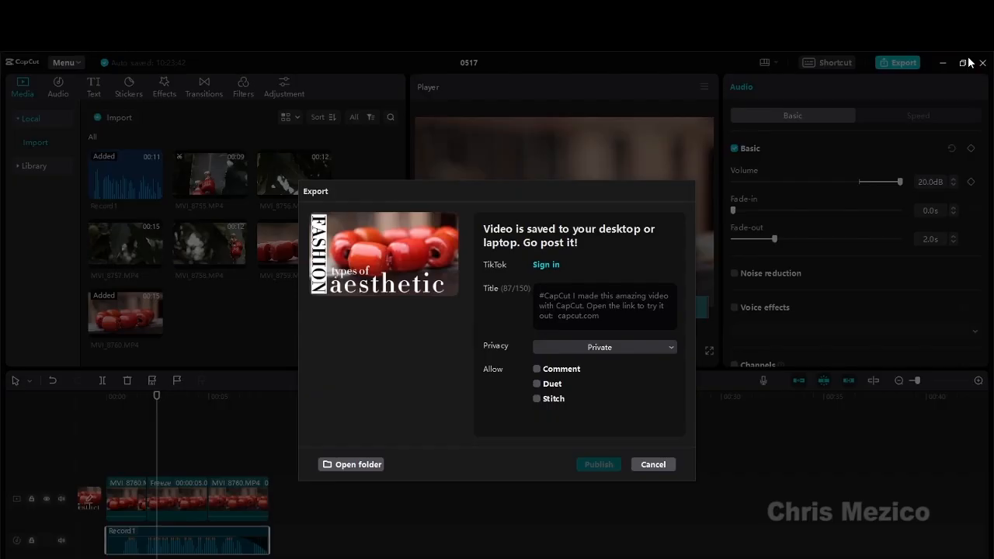
click(652, 464)
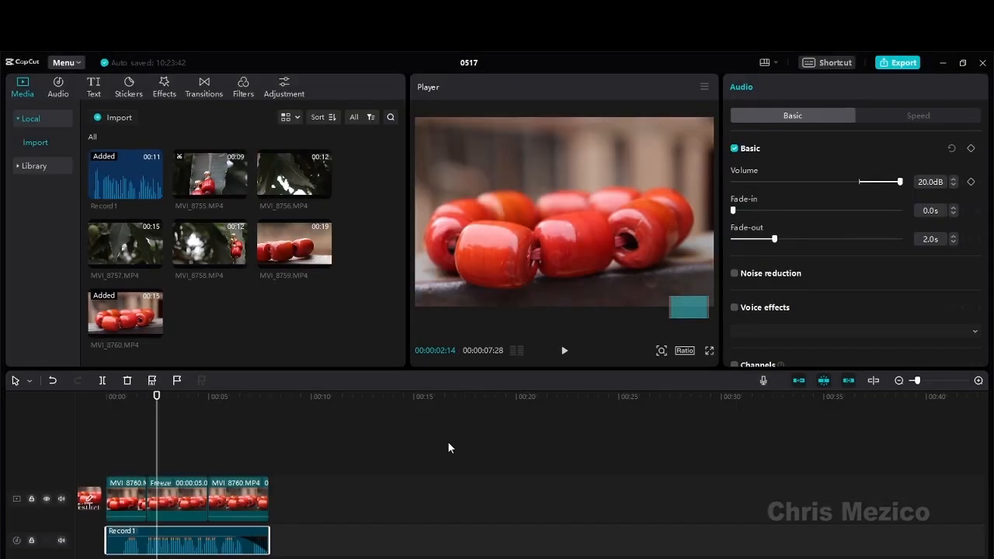